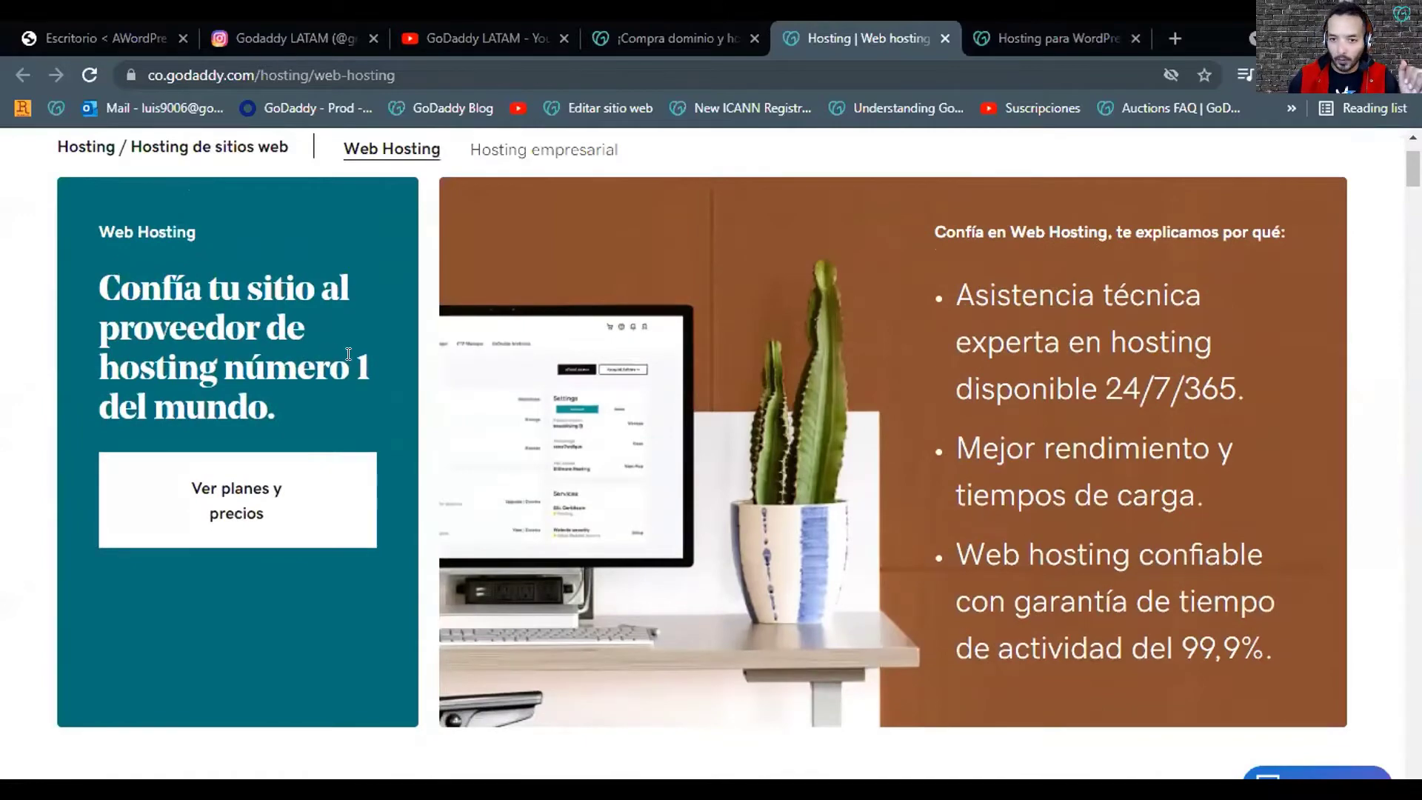
Step: Scroll the Web Hosting plans page, then close that tab
scroll(348, 356, down, 10)
scroll(356, 365, up, 3)
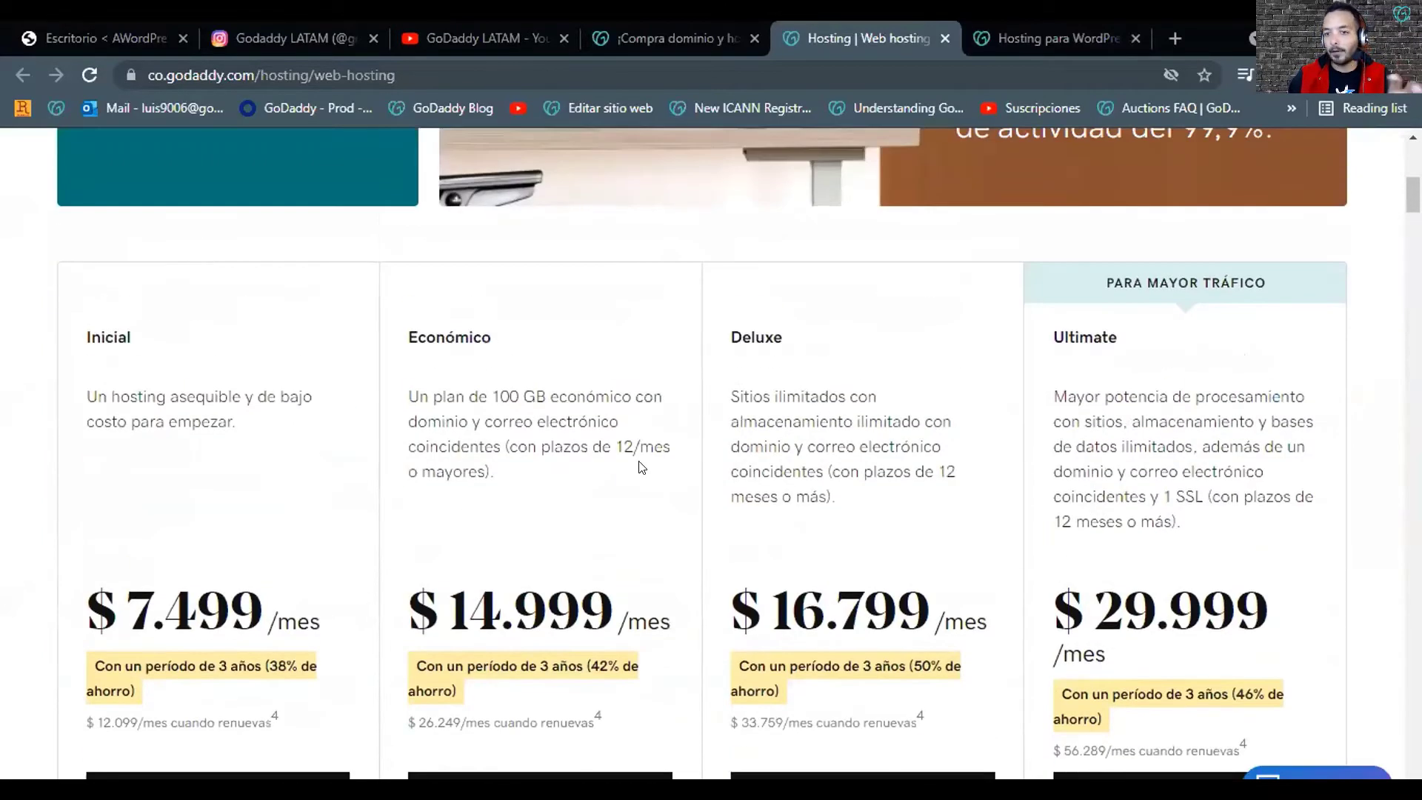
scroll(873, 435, down, 10)
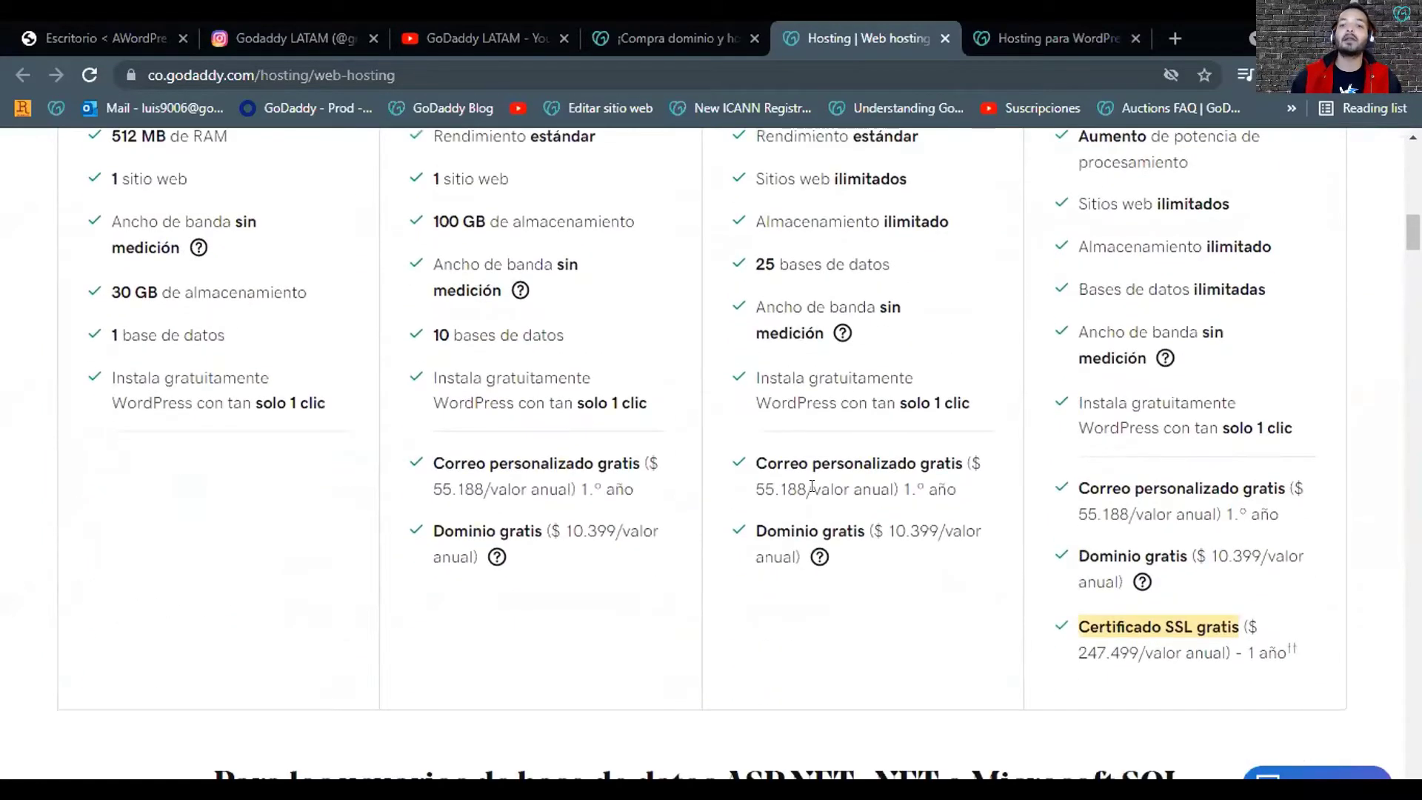
scroll(669, 474, down, 3)
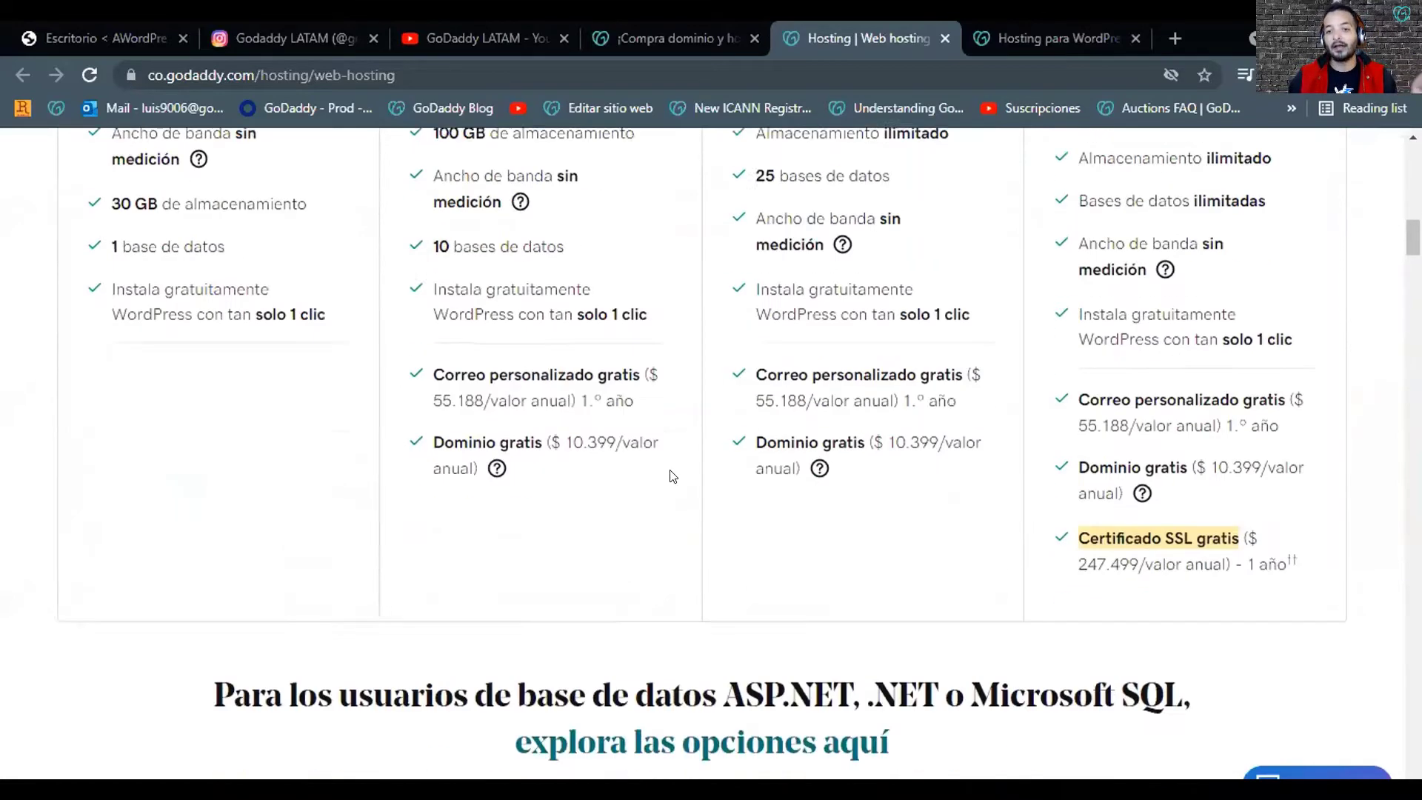
click(944, 38)
Step: Scroll the WordPress hosting plans and highlight the plan text across the cards
scroll(583, 391, down, 2)
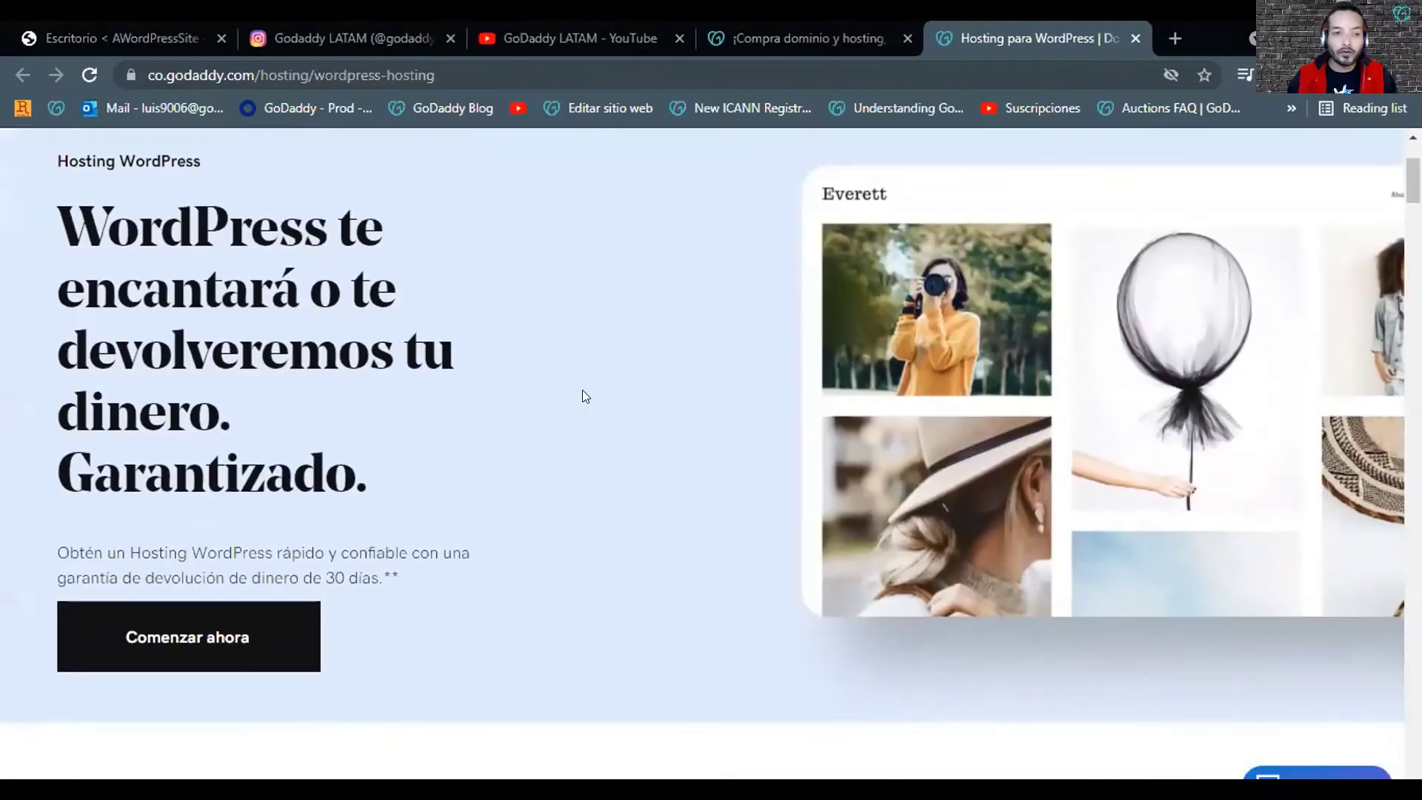
scroll(582, 389, down, 5)
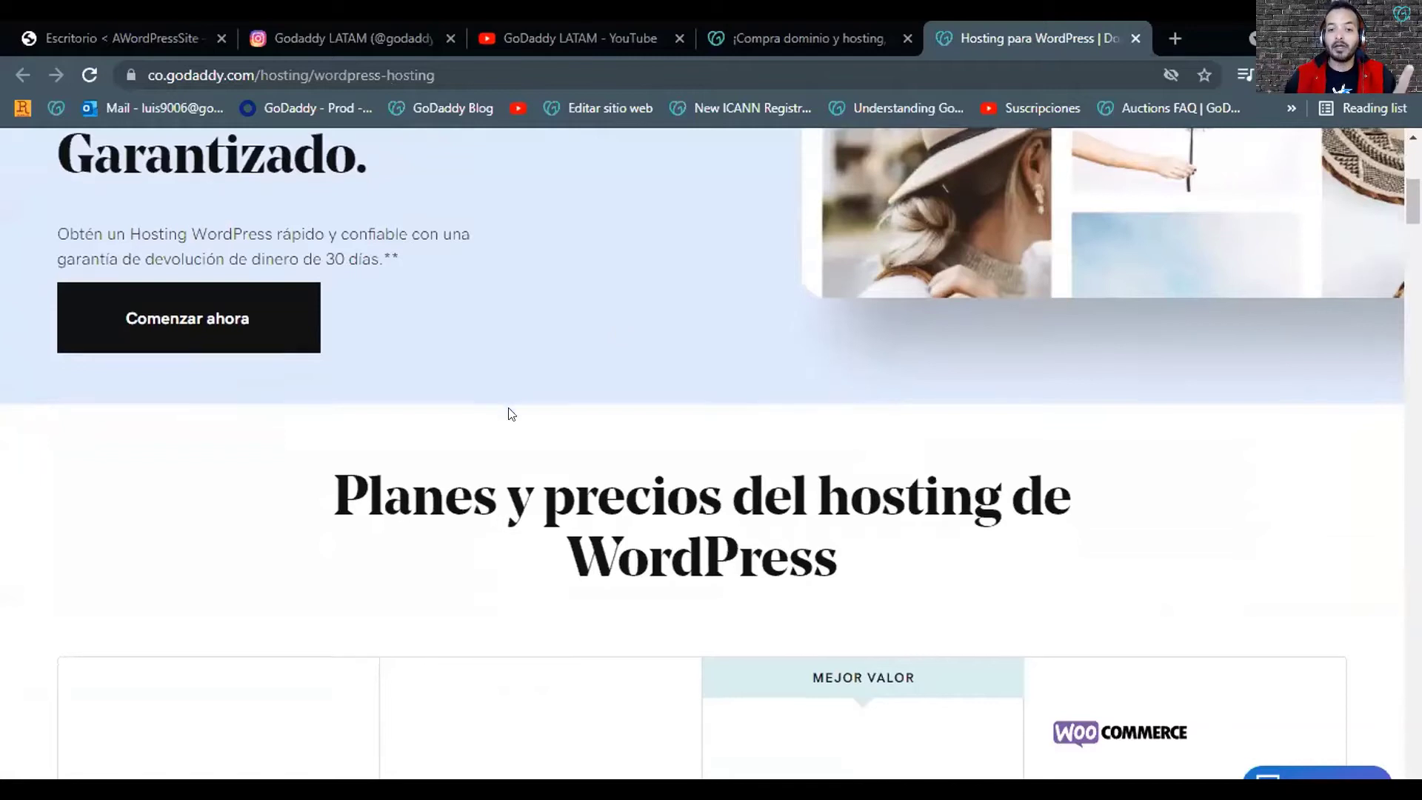
scroll(508, 412, down, 4)
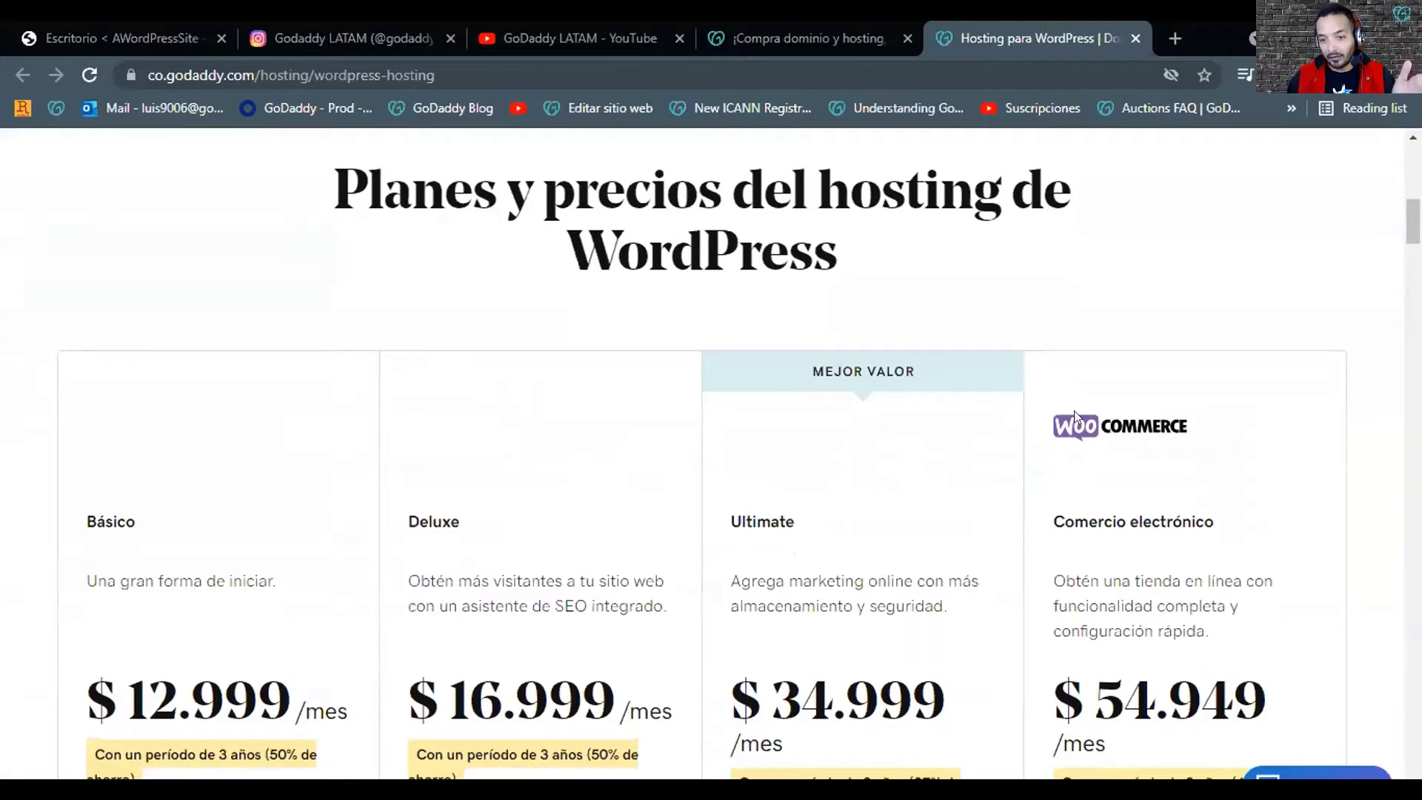
scroll(1215, 498, down, 1)
drag(1074, 417, 1207, 406)
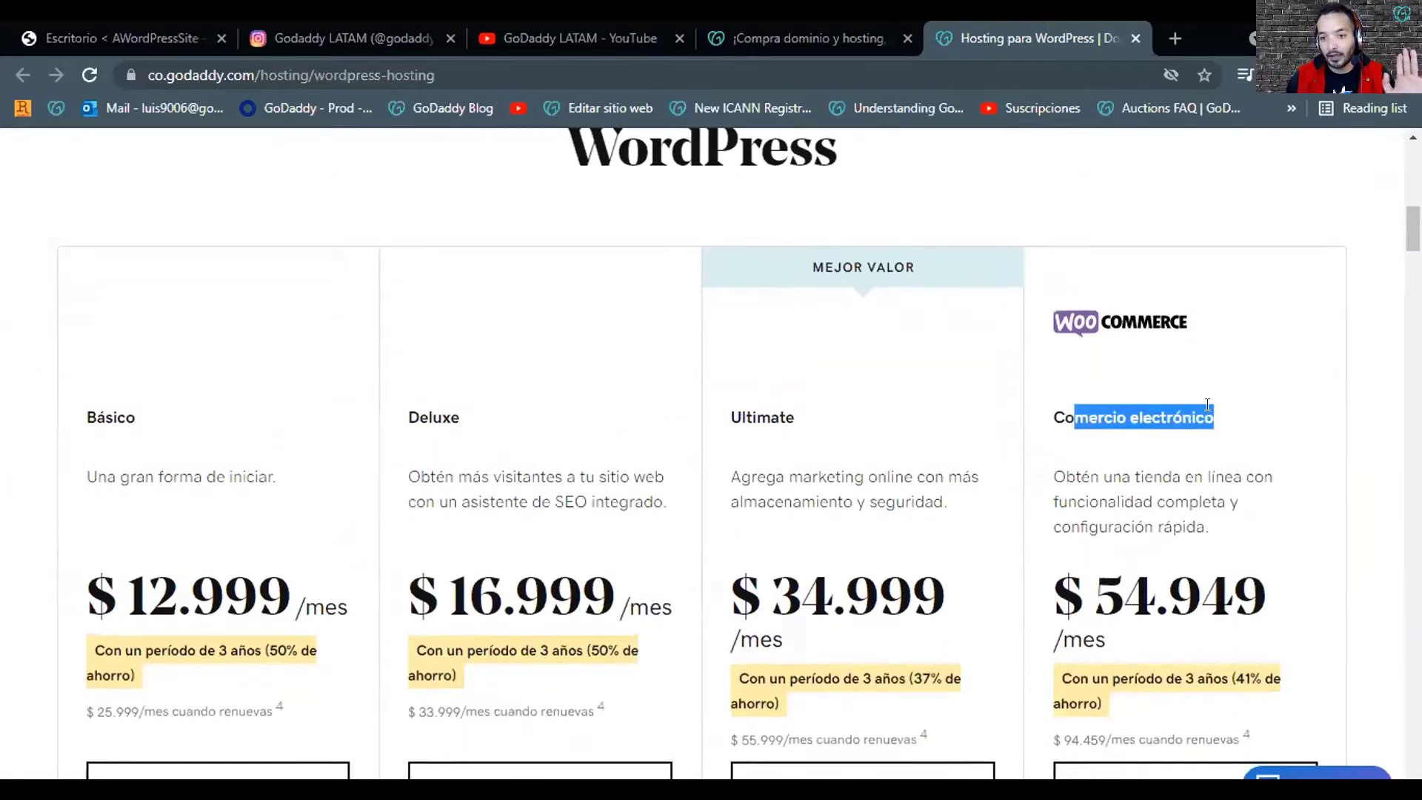
triple_click(1114, 417)
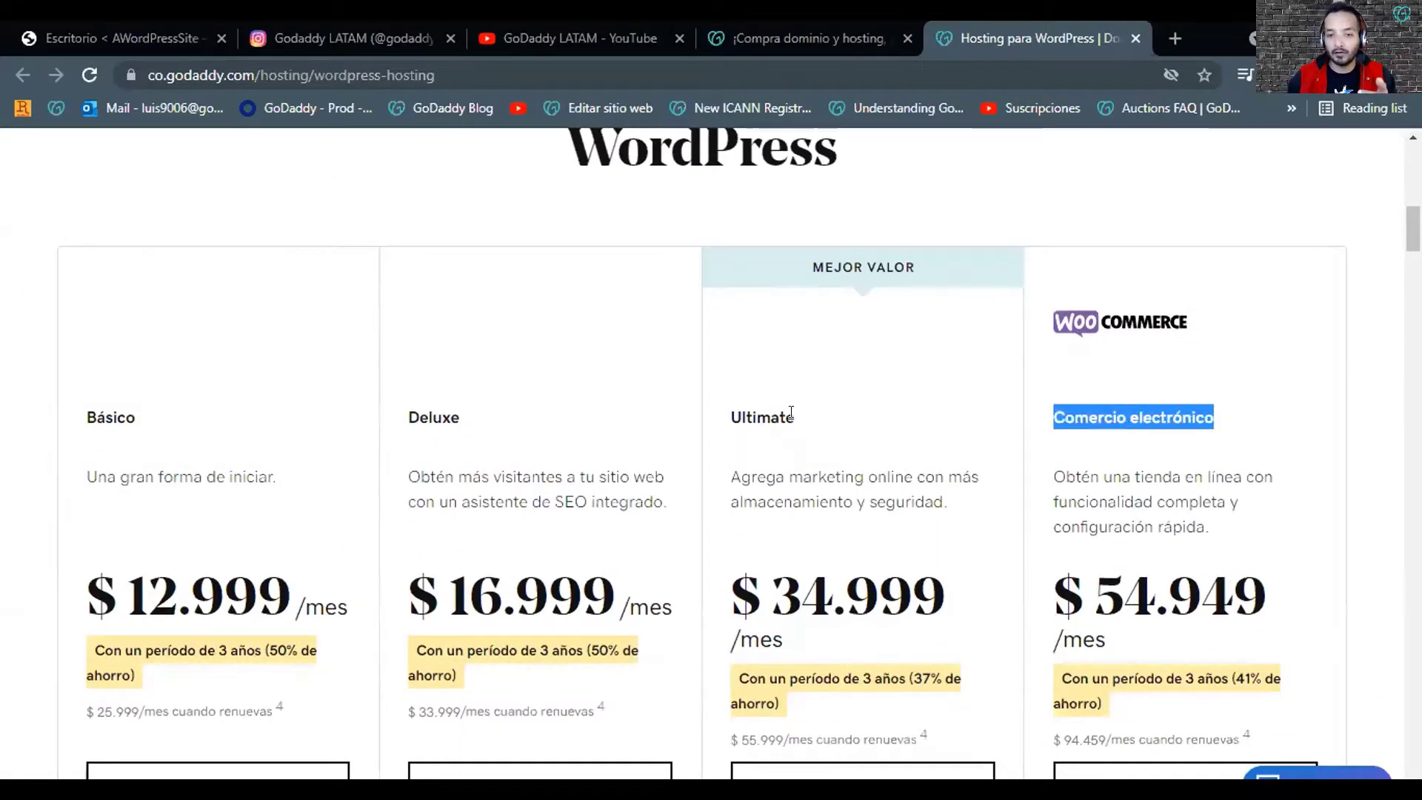
drag(791, 412, 175, 374)
click(120, 406)
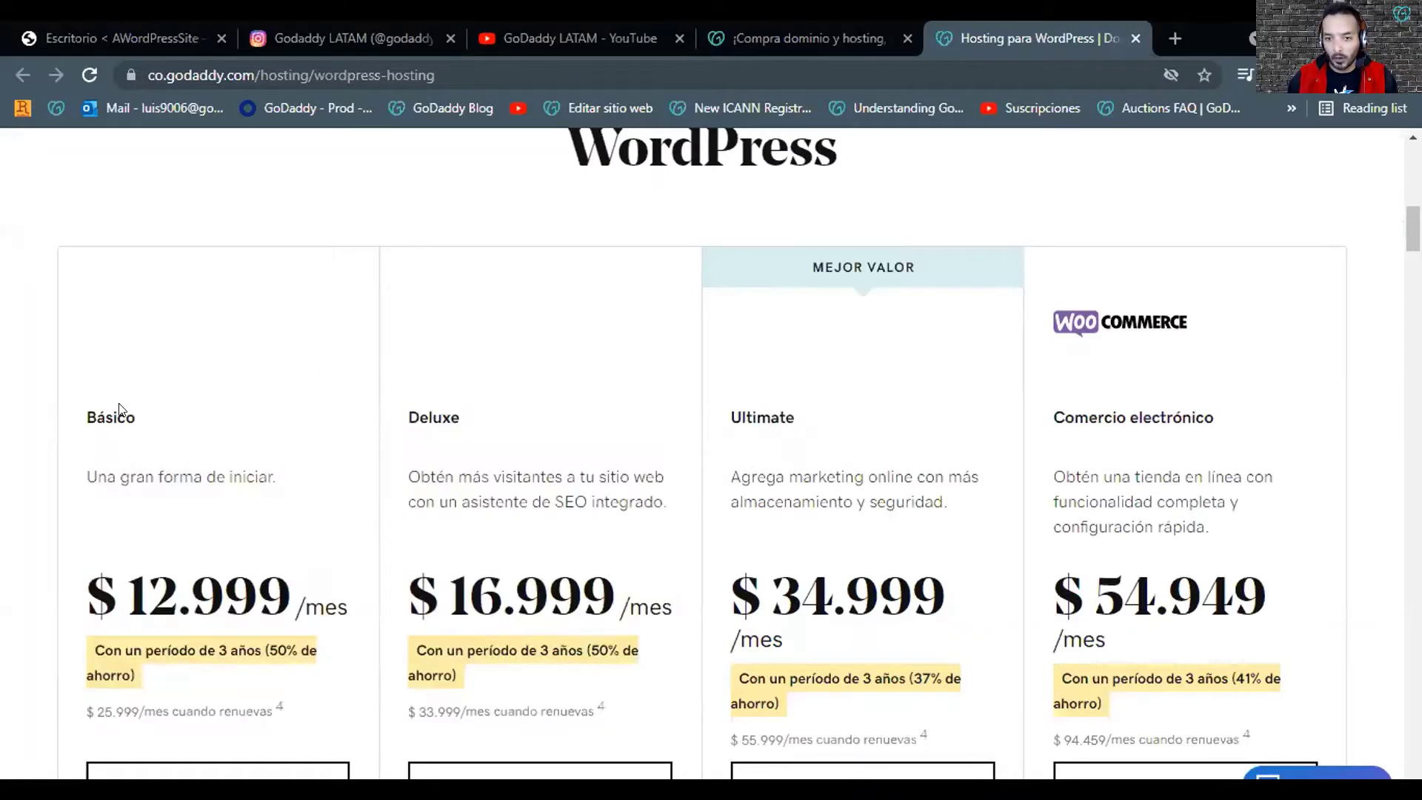
Step: Highlight the Comercio electrónico plan name, then close the hosting tab for the Escritorio dashboard
triple_click(1092, 413)
click(1126, 409)
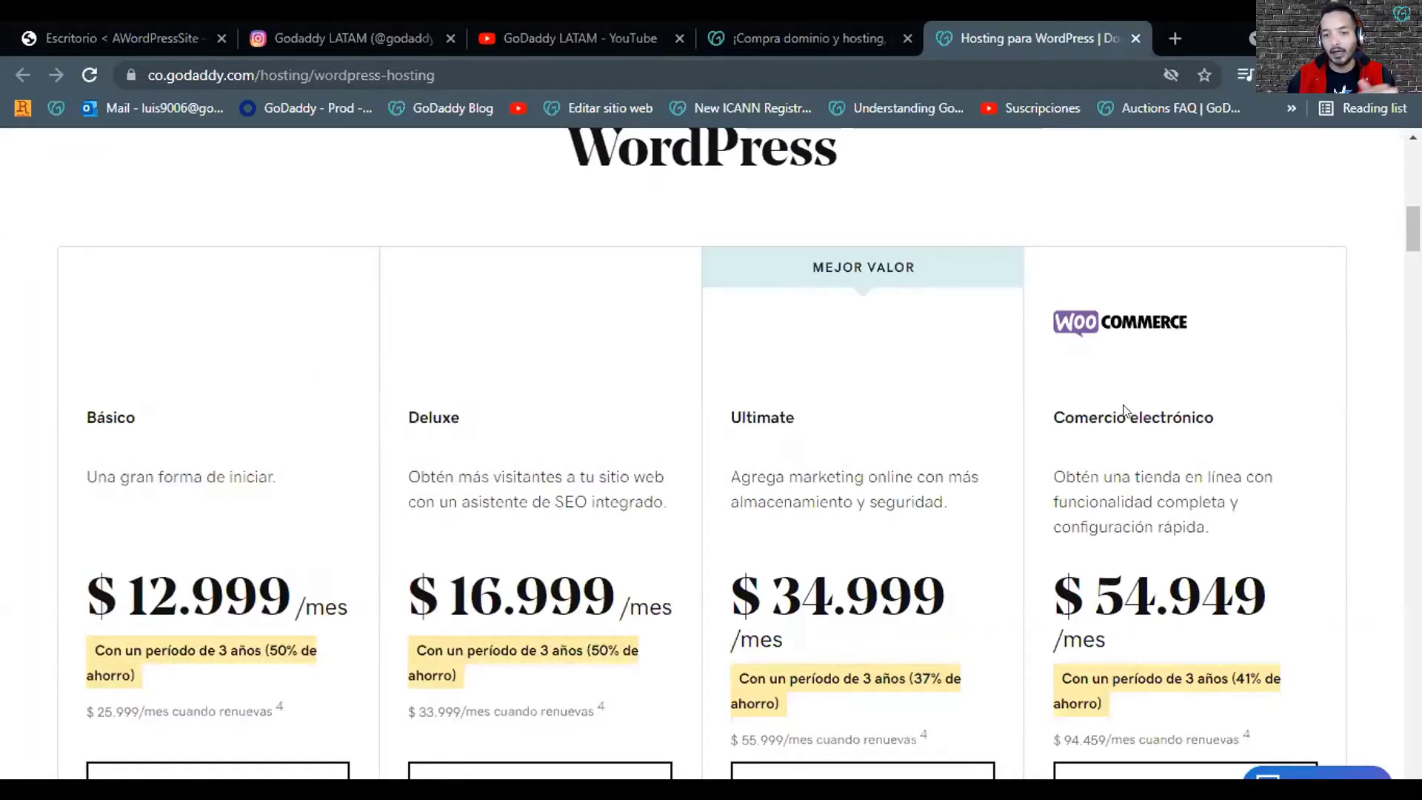
triple_click(1126, 413)
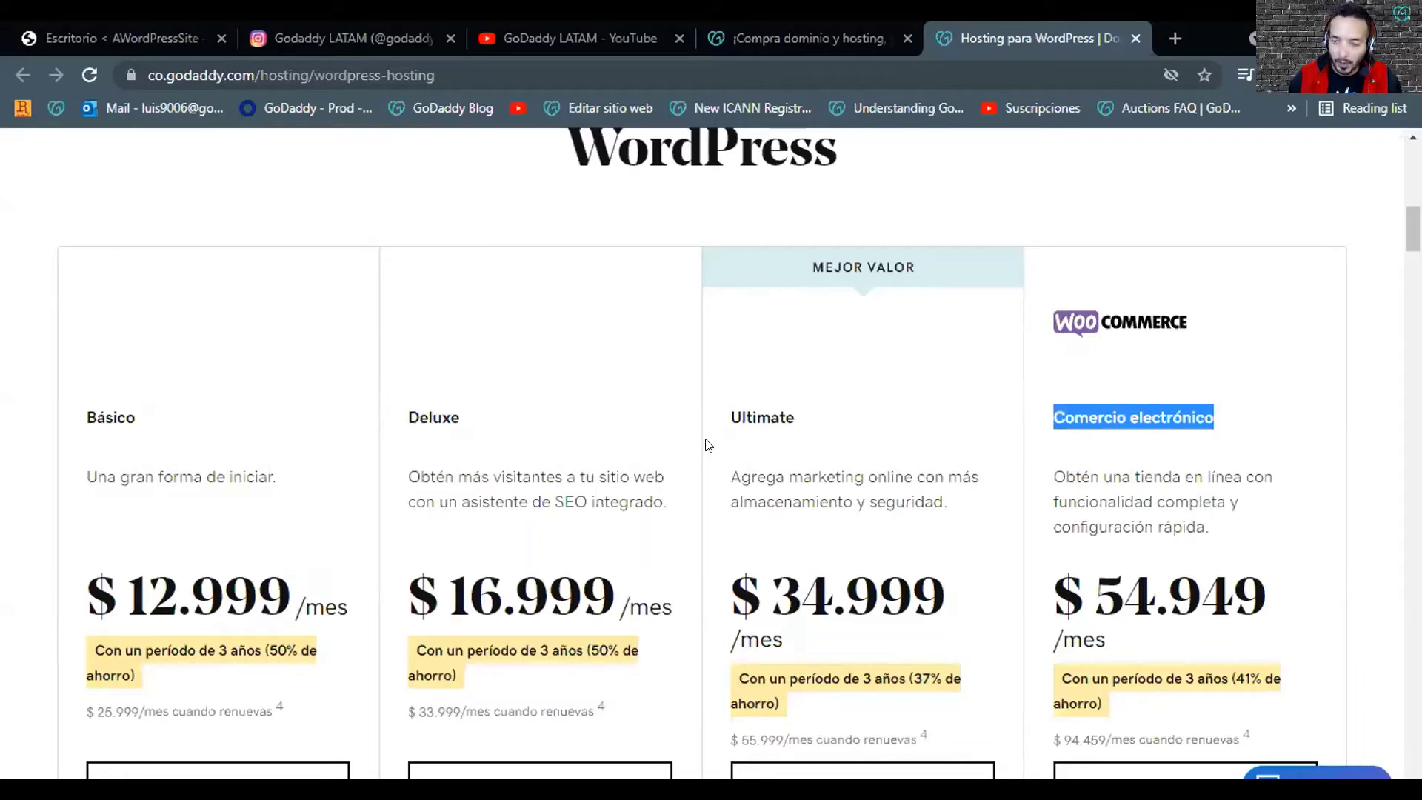
click(1137, 32)
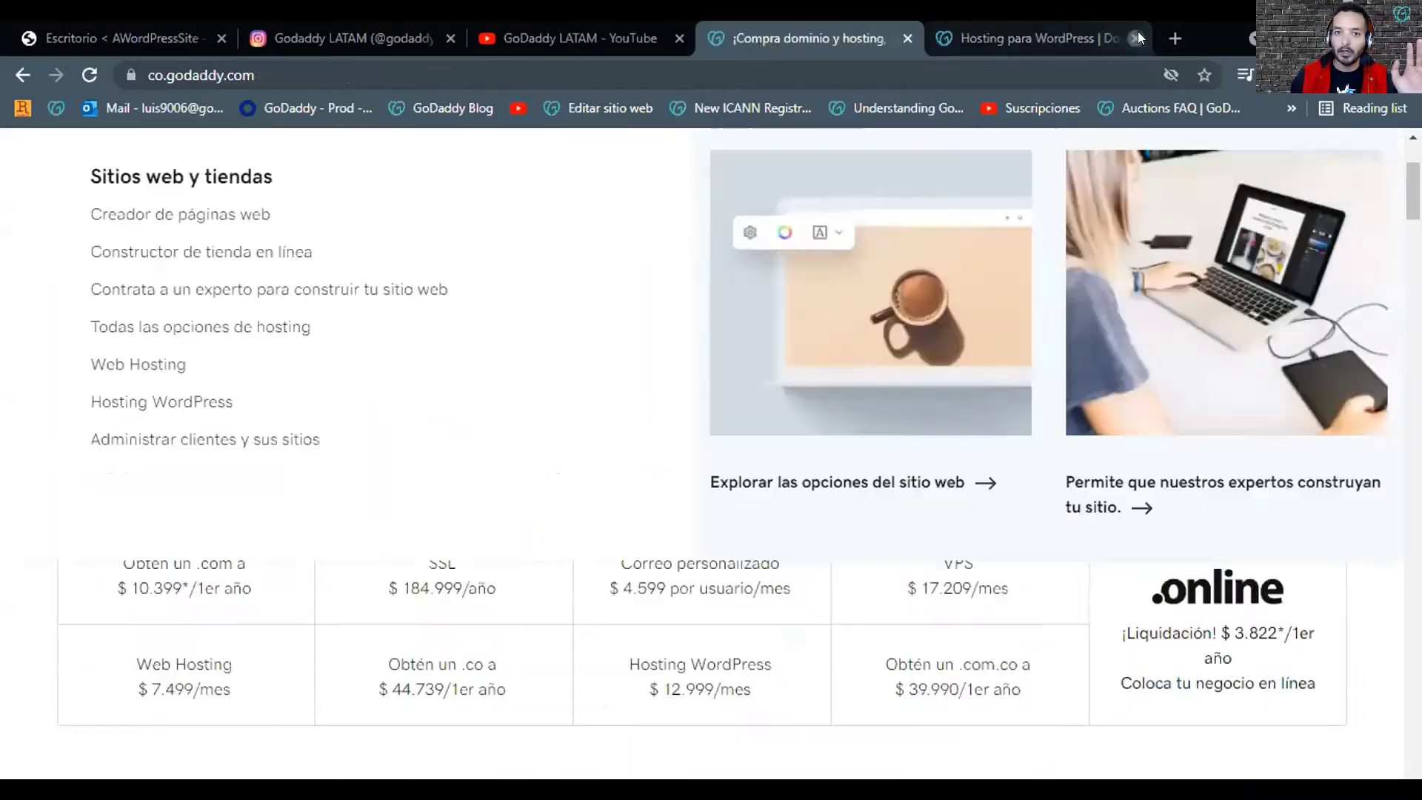
click(100, 22)
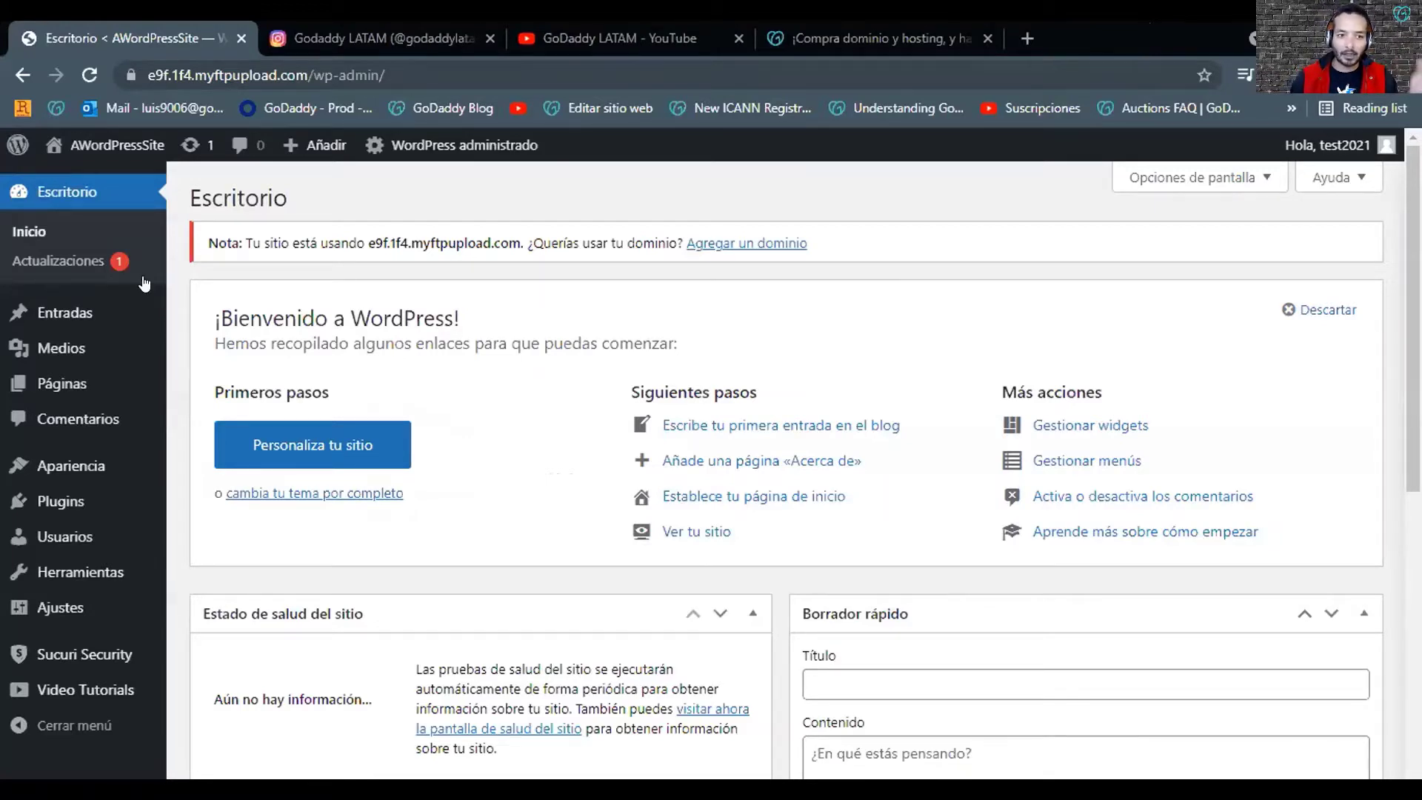
Step: Open Plugins > Añadir nuevo to list GoDaddy's recommended plugins
scroll(126, 296, down, 1)
mouse_move(130, 299)
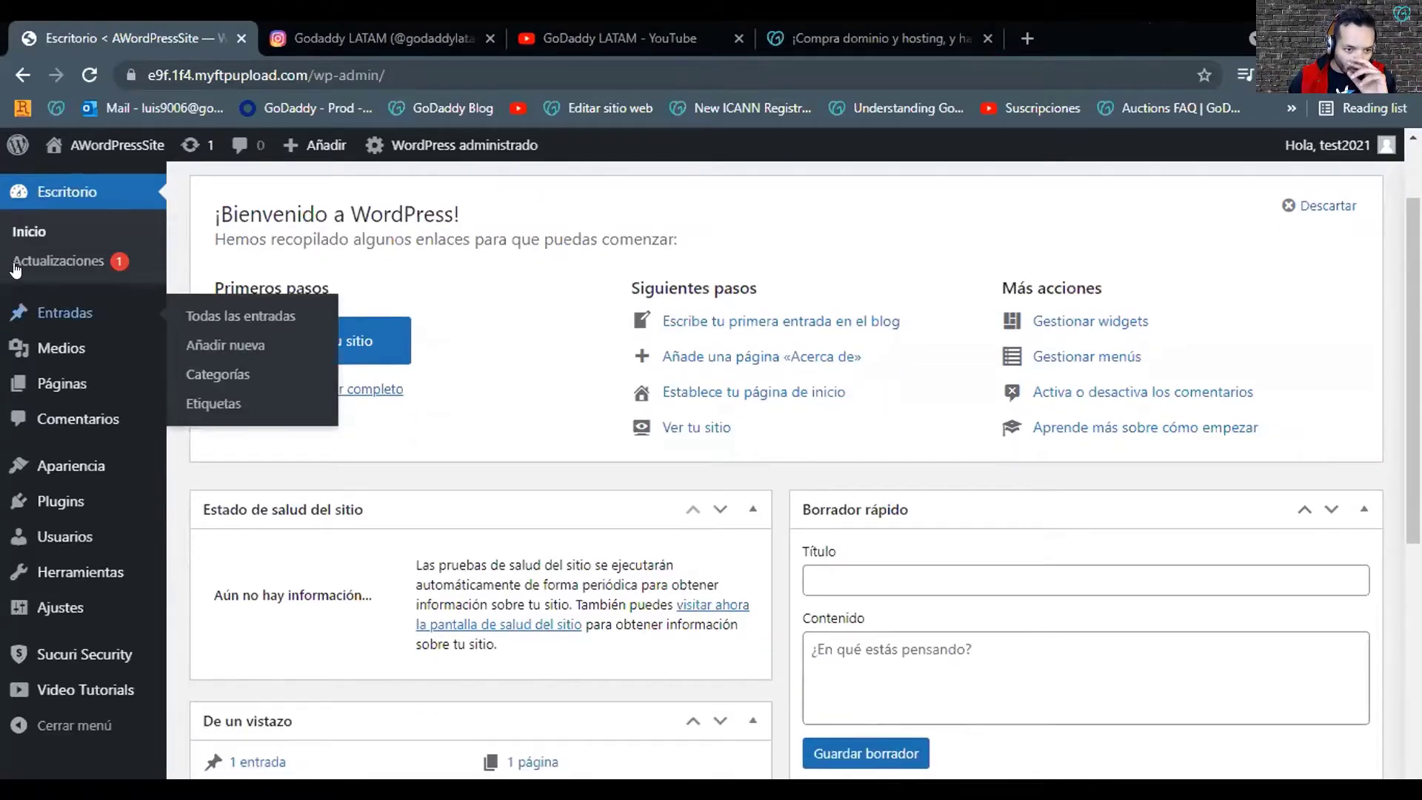
scroll(15, 270, up, 1)
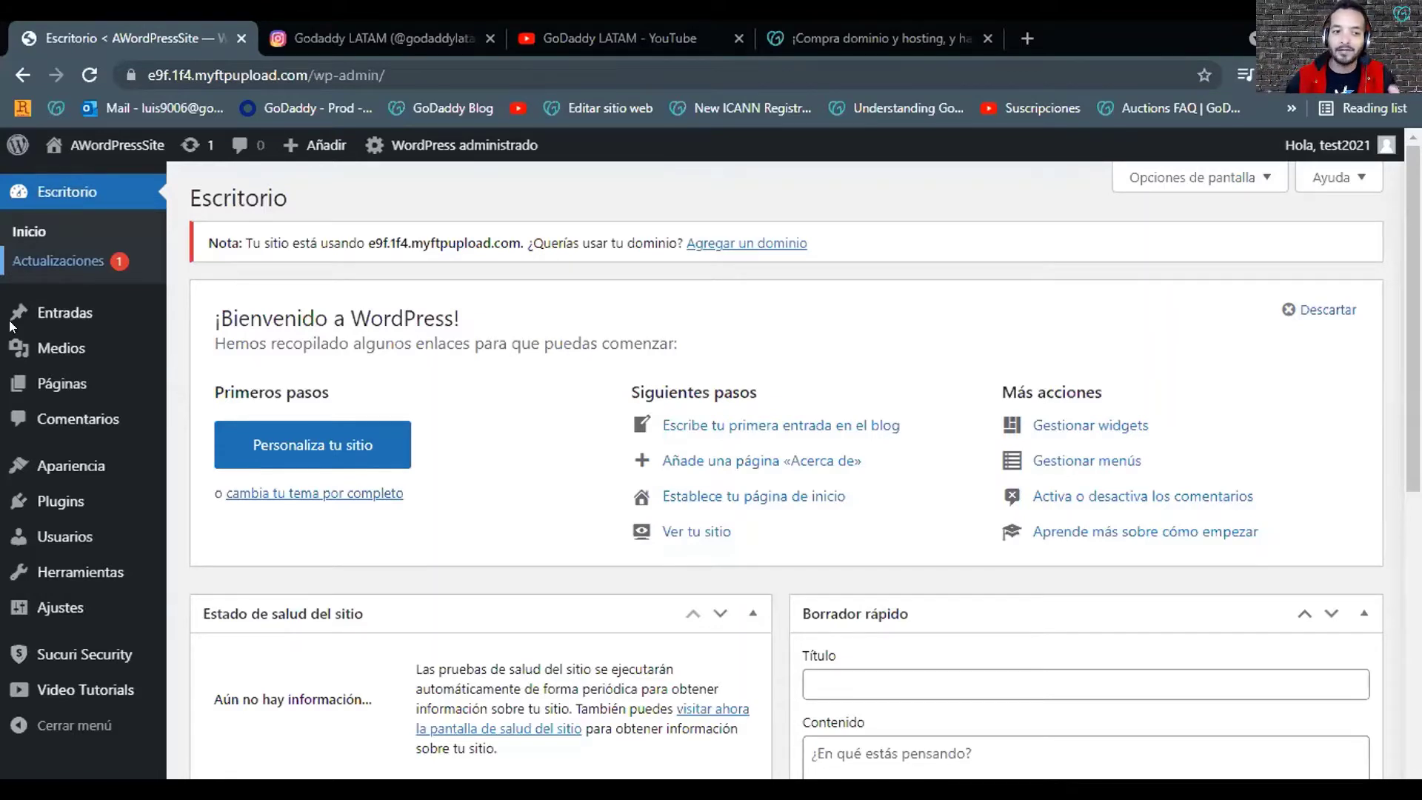
mouse_move(164, 517)
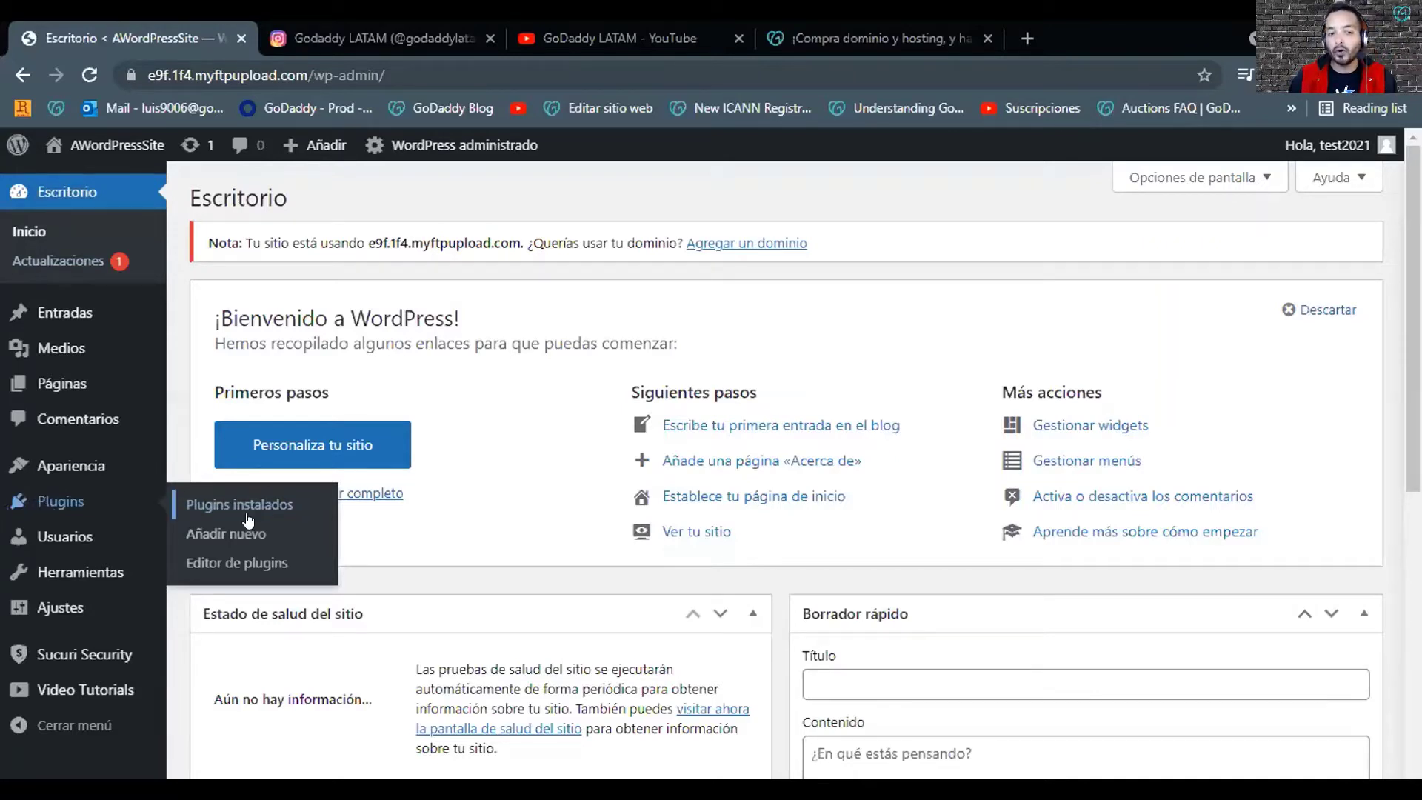
click(233, 543)
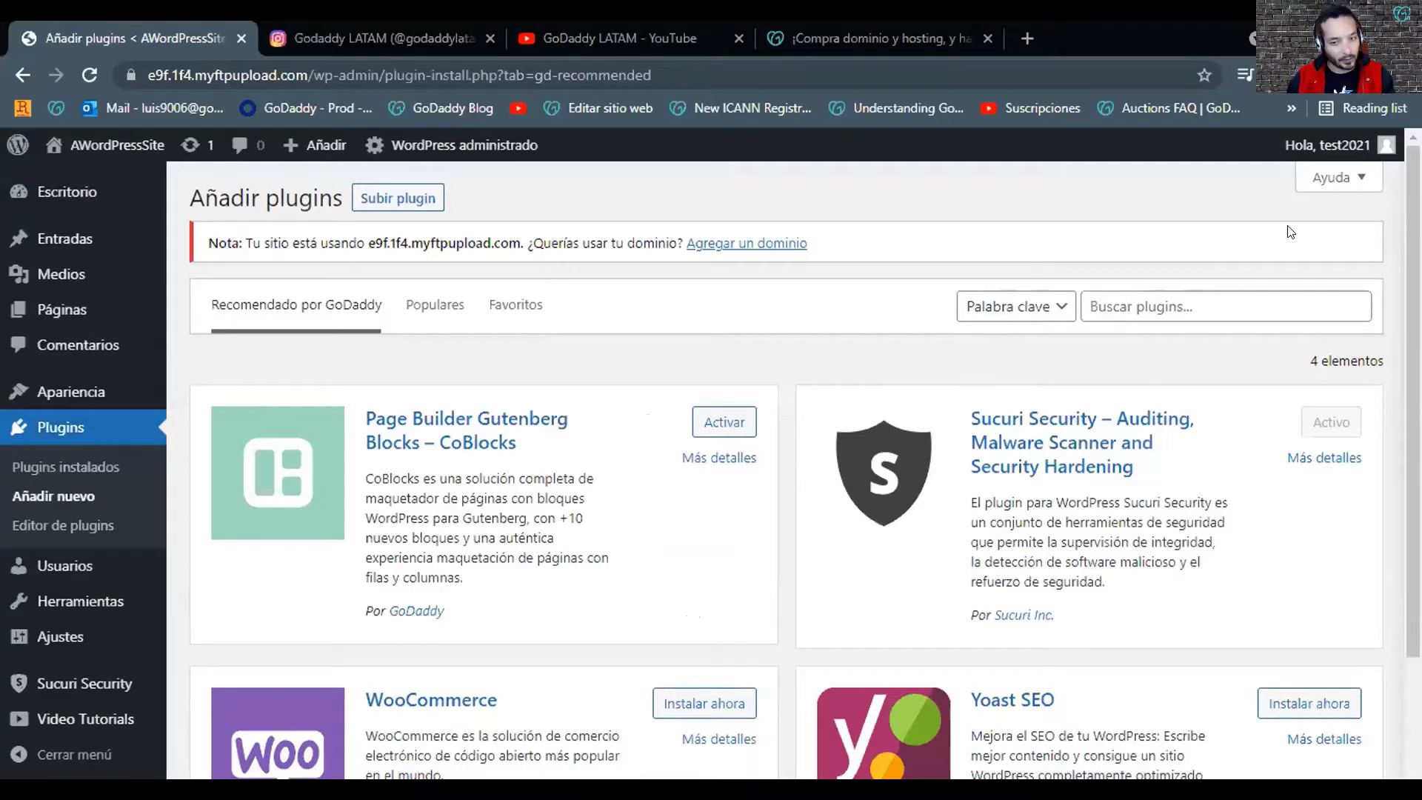
Step: Search plugins for 'starter', then install and activate Starter Templates
click(1173, 305)
text(st)
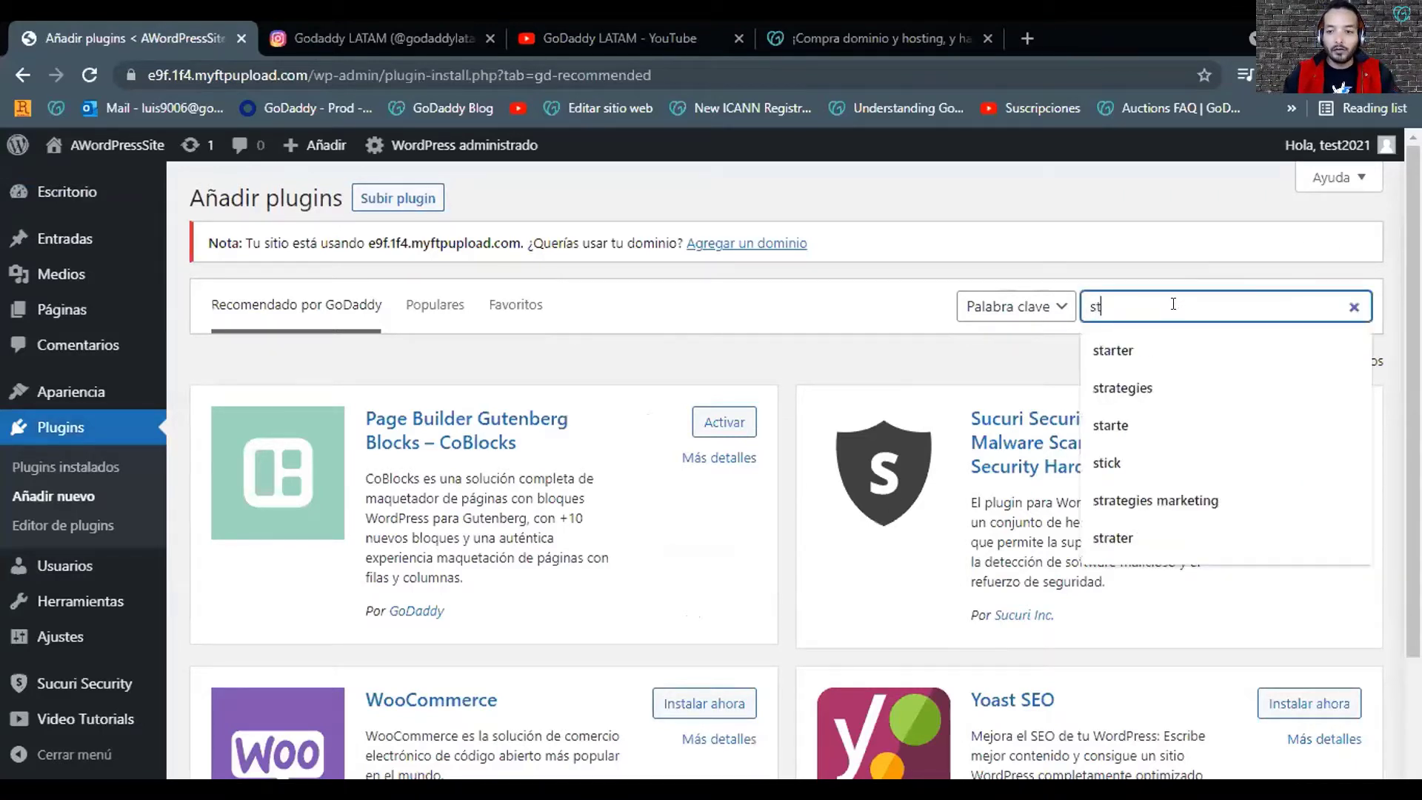
text(arter)
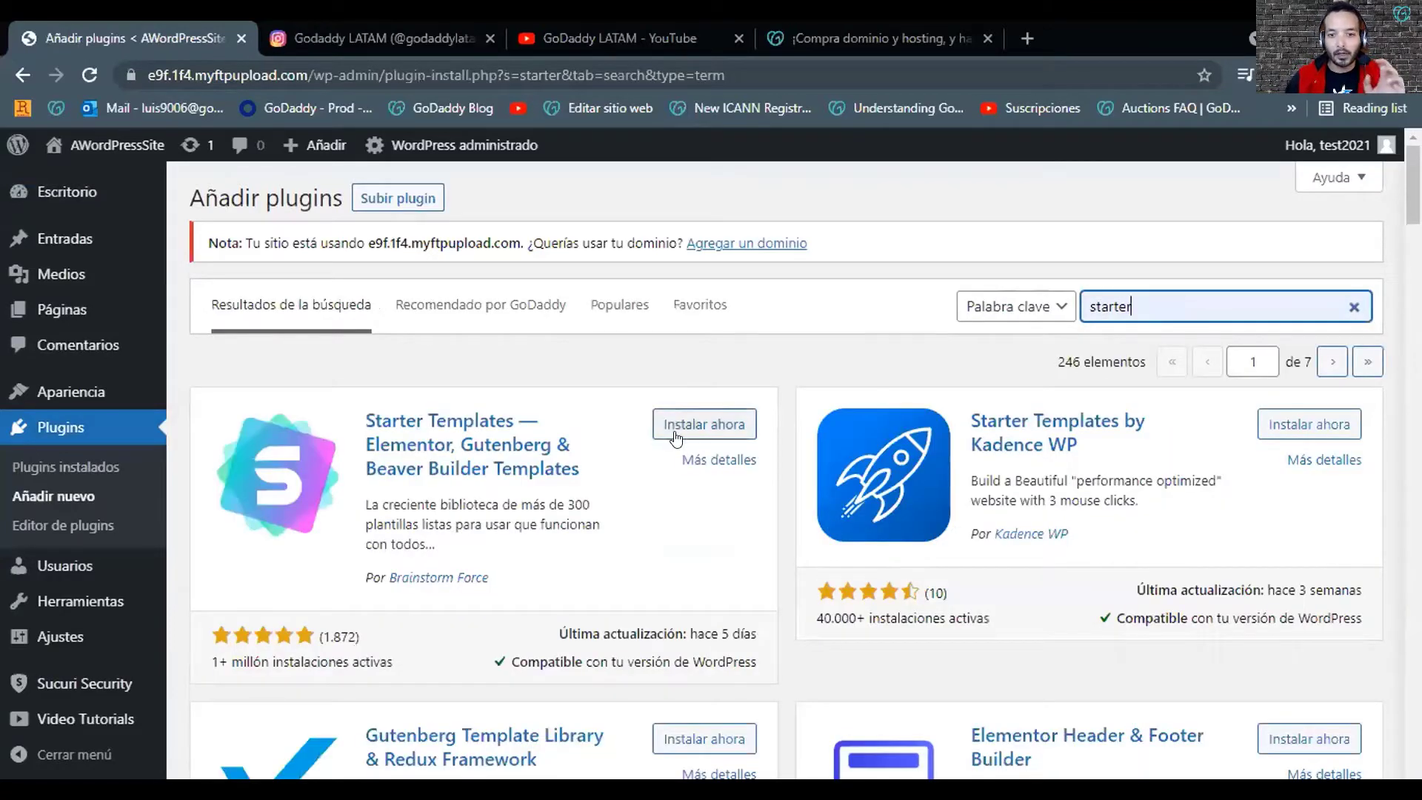
click(676, 436)
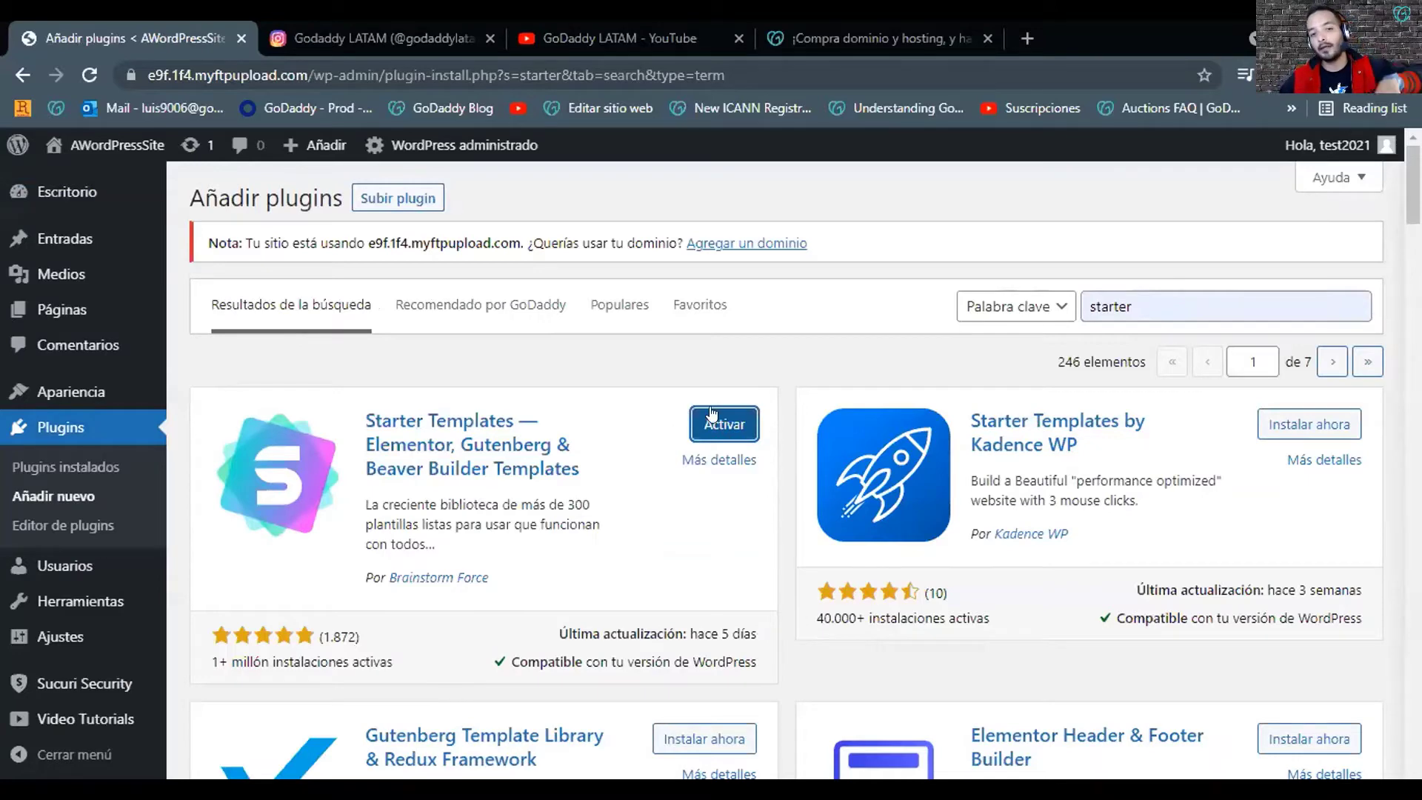
click(711, 414)
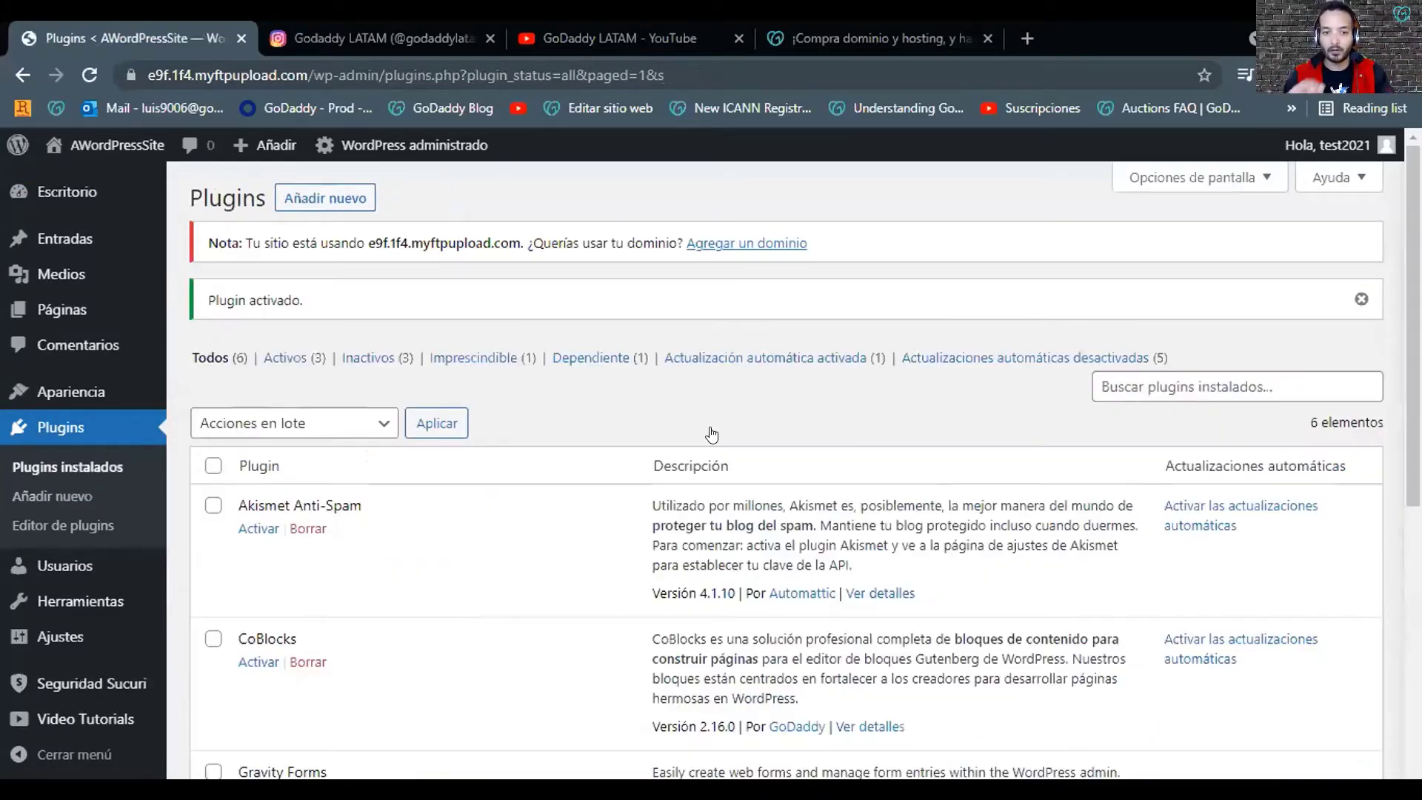
Step: Review the refreshed Plugins instalados list and open the Starter Templates library
scroll(703, 436, down, 6)
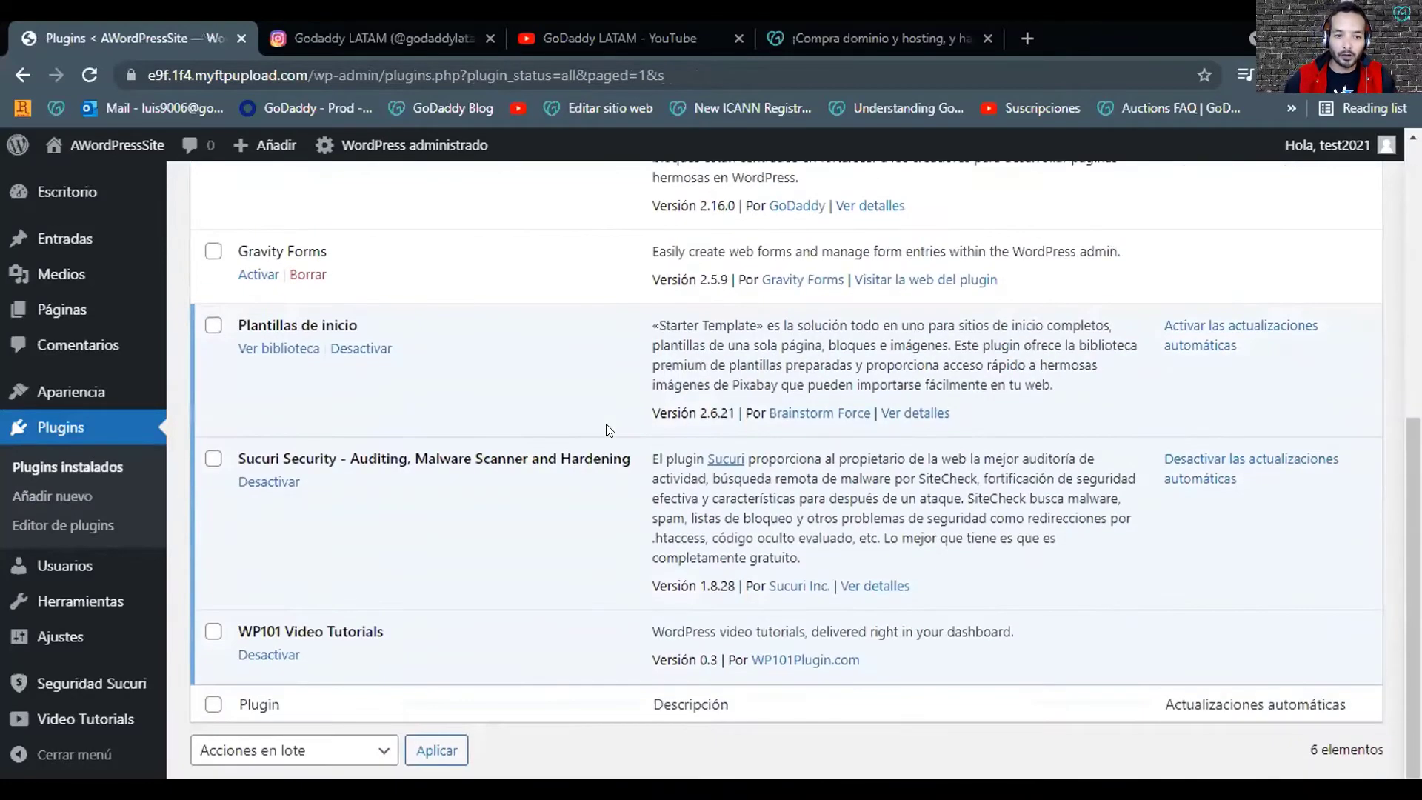
scroll(406, 328, up, 4)
scroll(459, 459, down, 3)
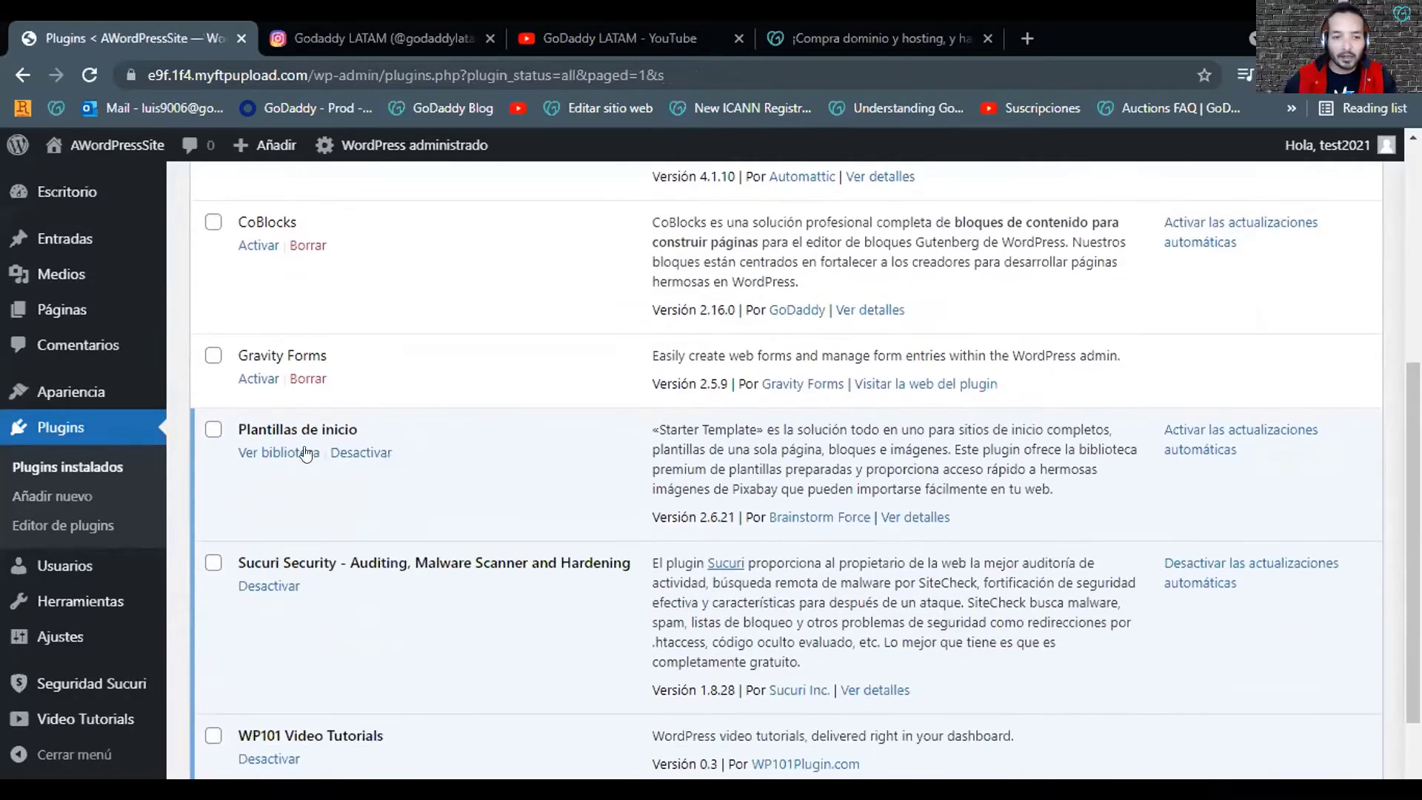
click(61, 429)
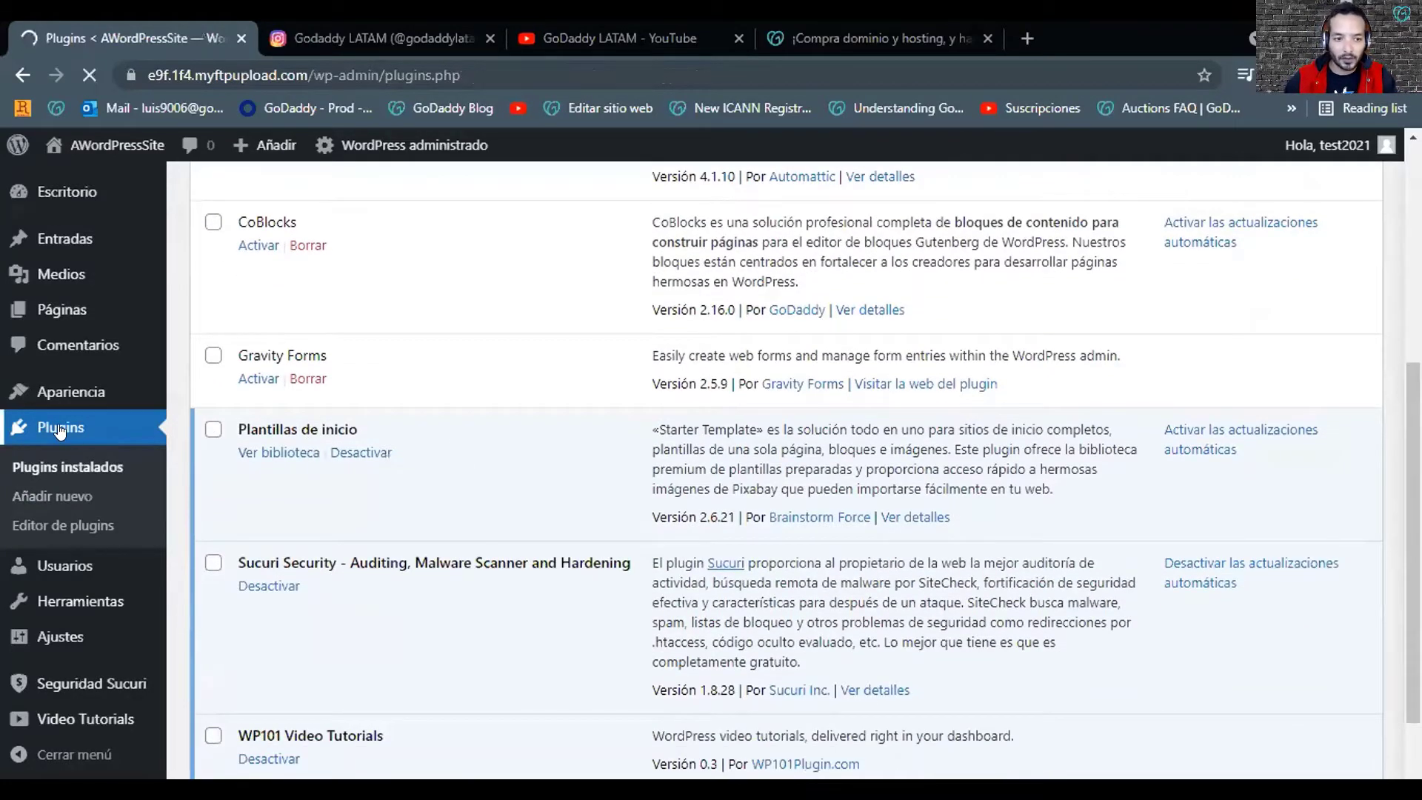
scroll(374, 492, down, 4)
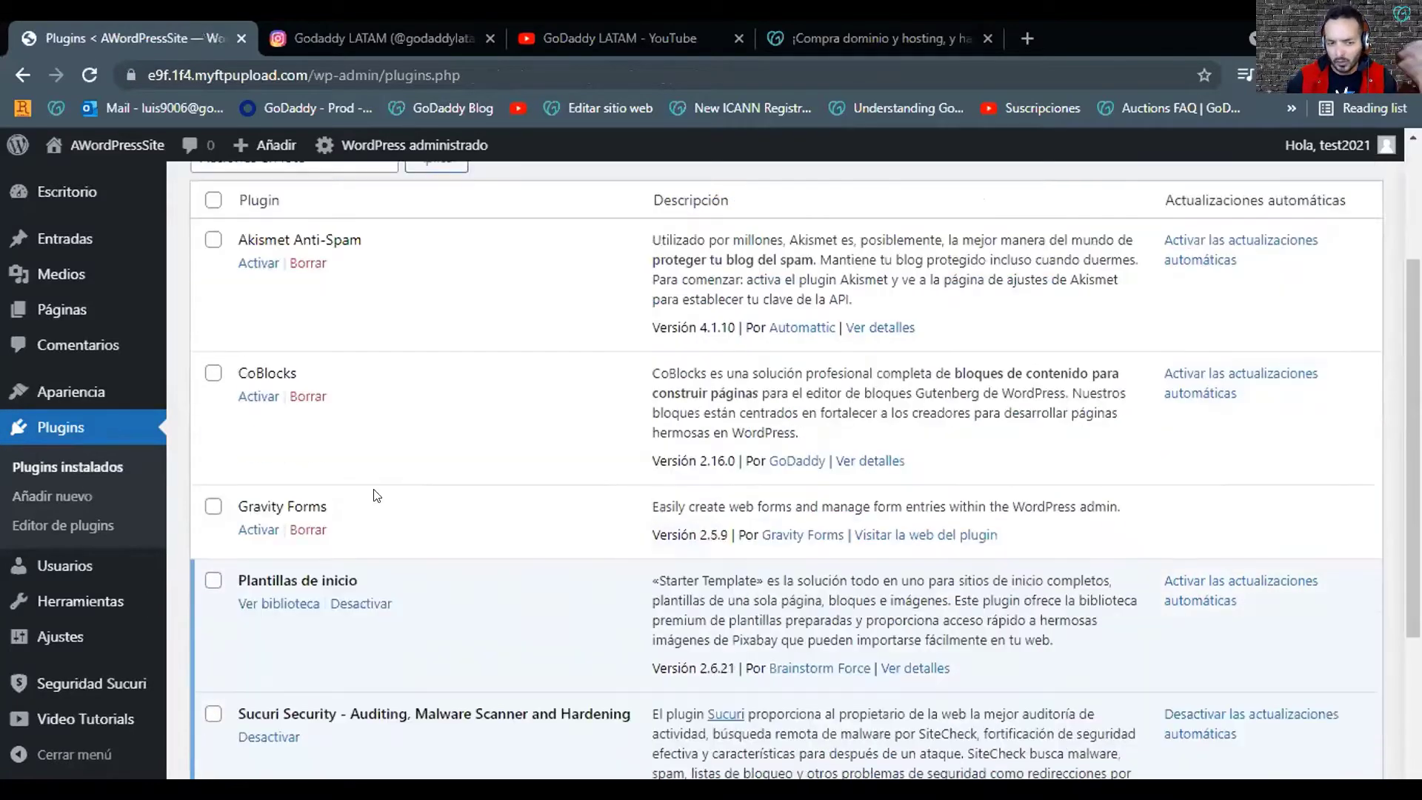
scroll(285, 489, down, 2)
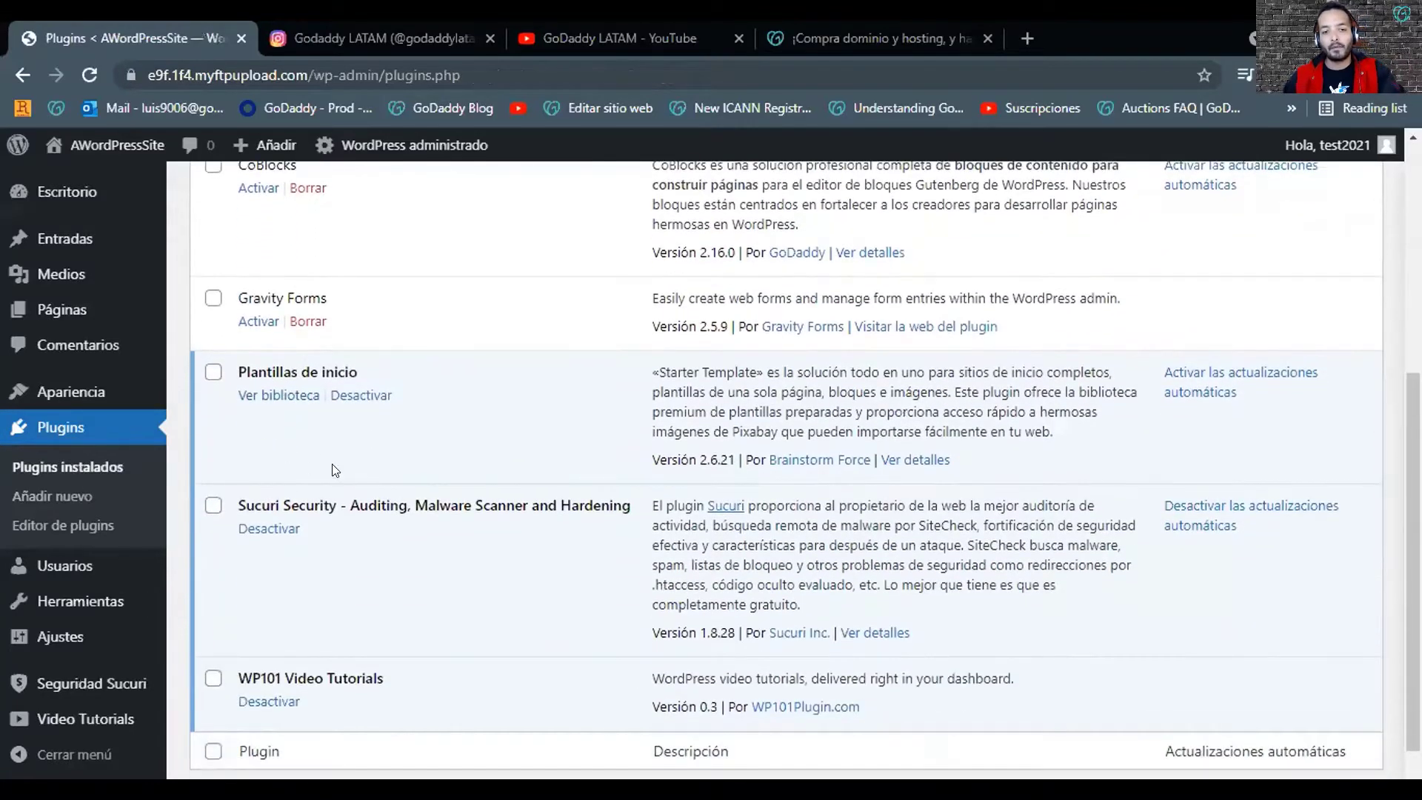
click(246, 399)
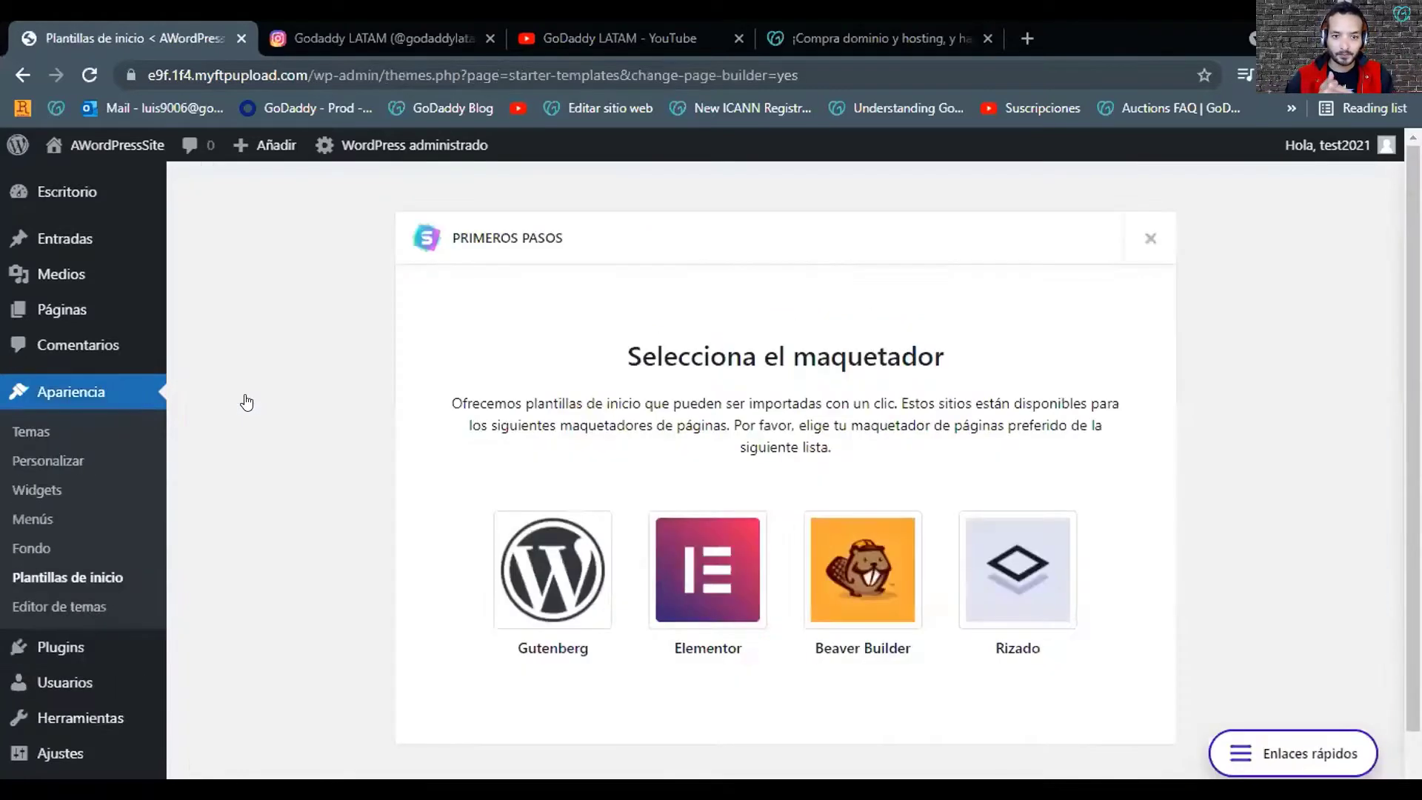
Step: Choose Elementor as the page builder and browse the starter template designs
scroll(1126, 503, down, 1)
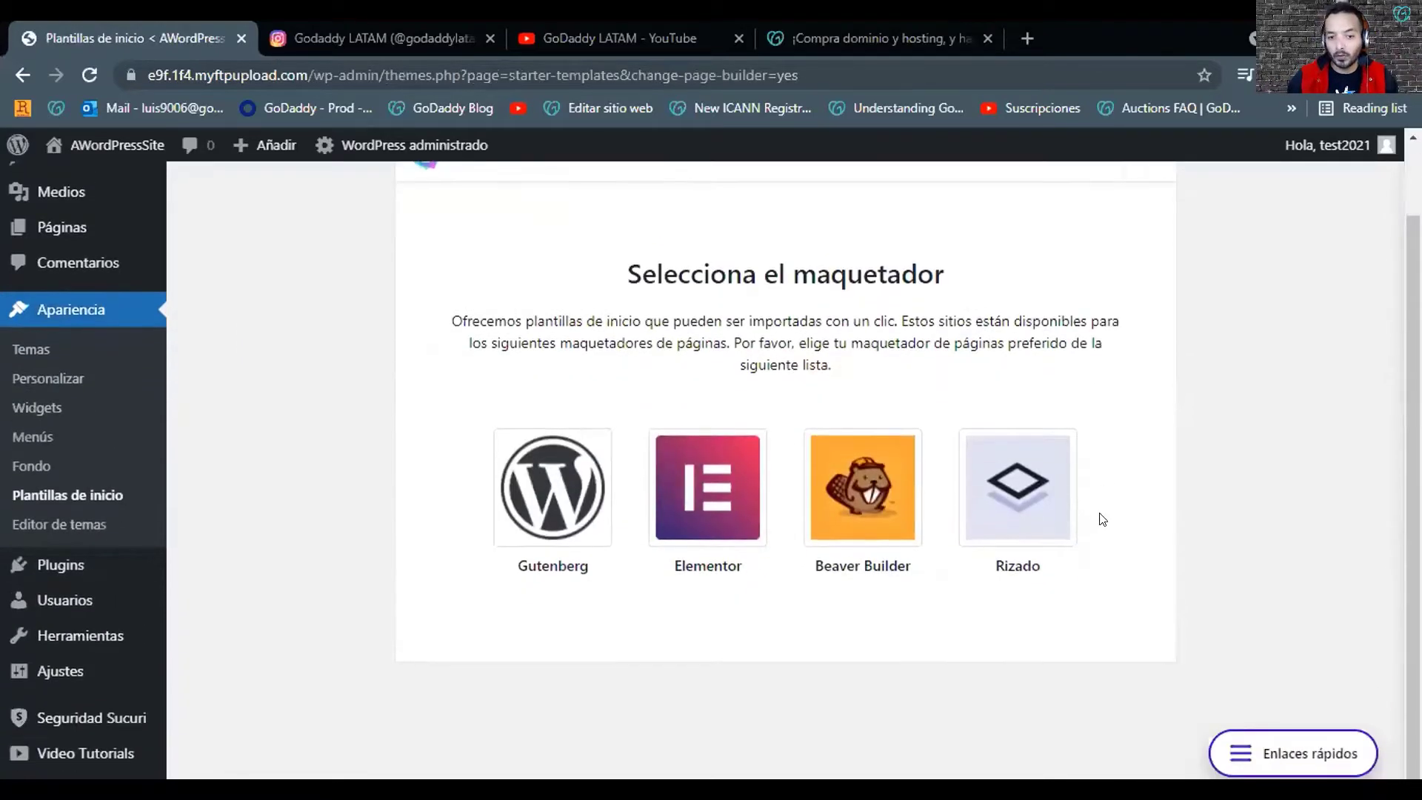
click(759, 482)
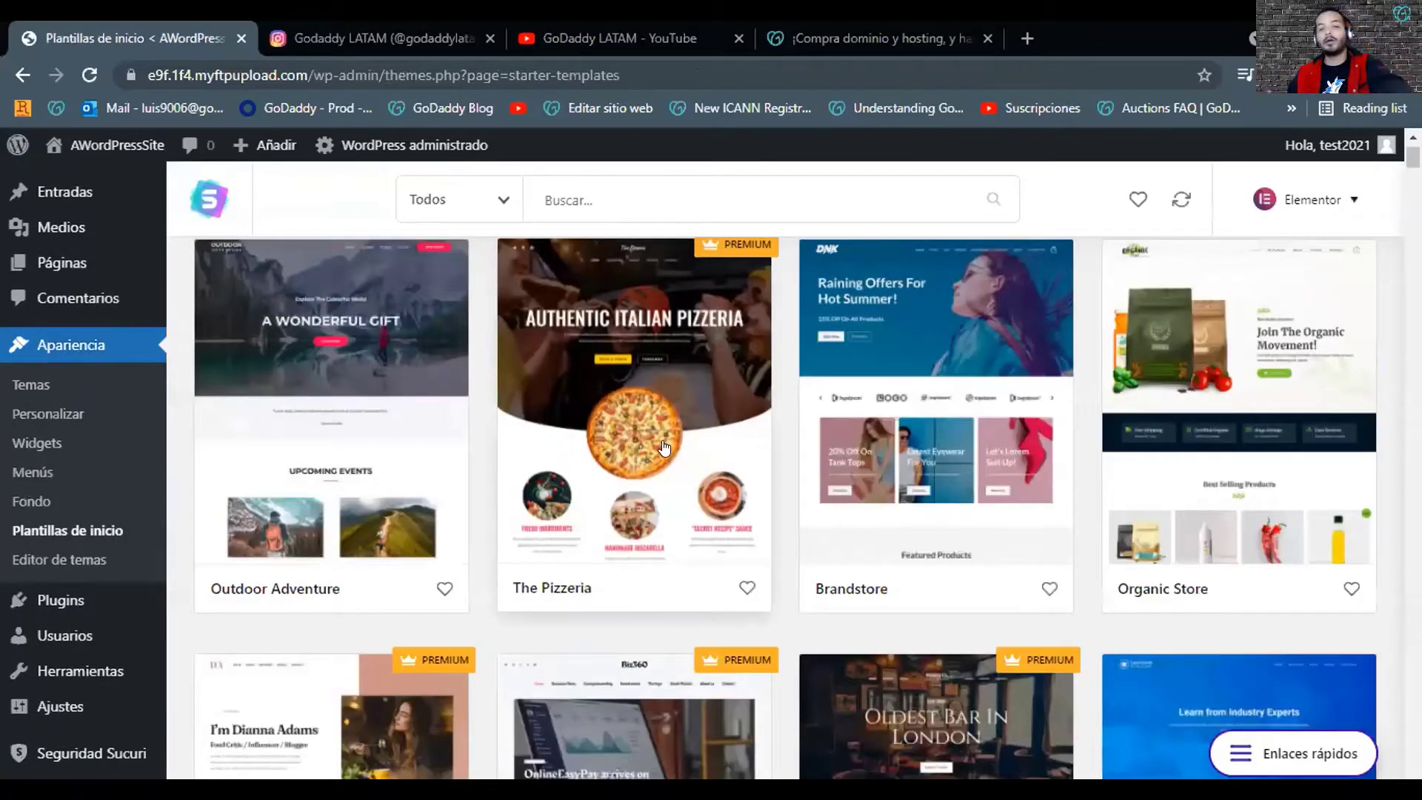
scroll(630, 430, down, 5)
scroll(602, 419, up, 6)
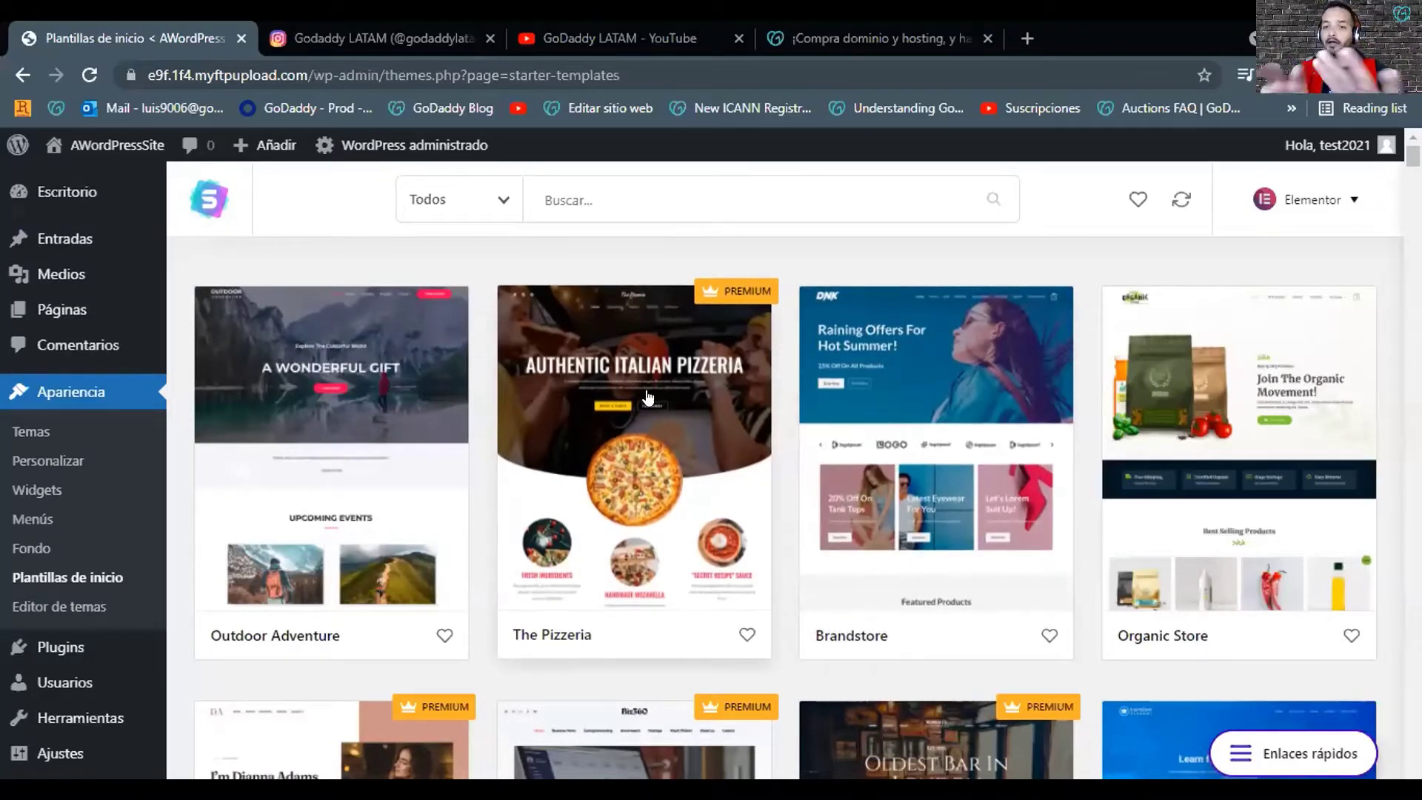
Step: Filter templates to eCommerce and Gratis, then open the Custom Printing preview
click(479, 198)
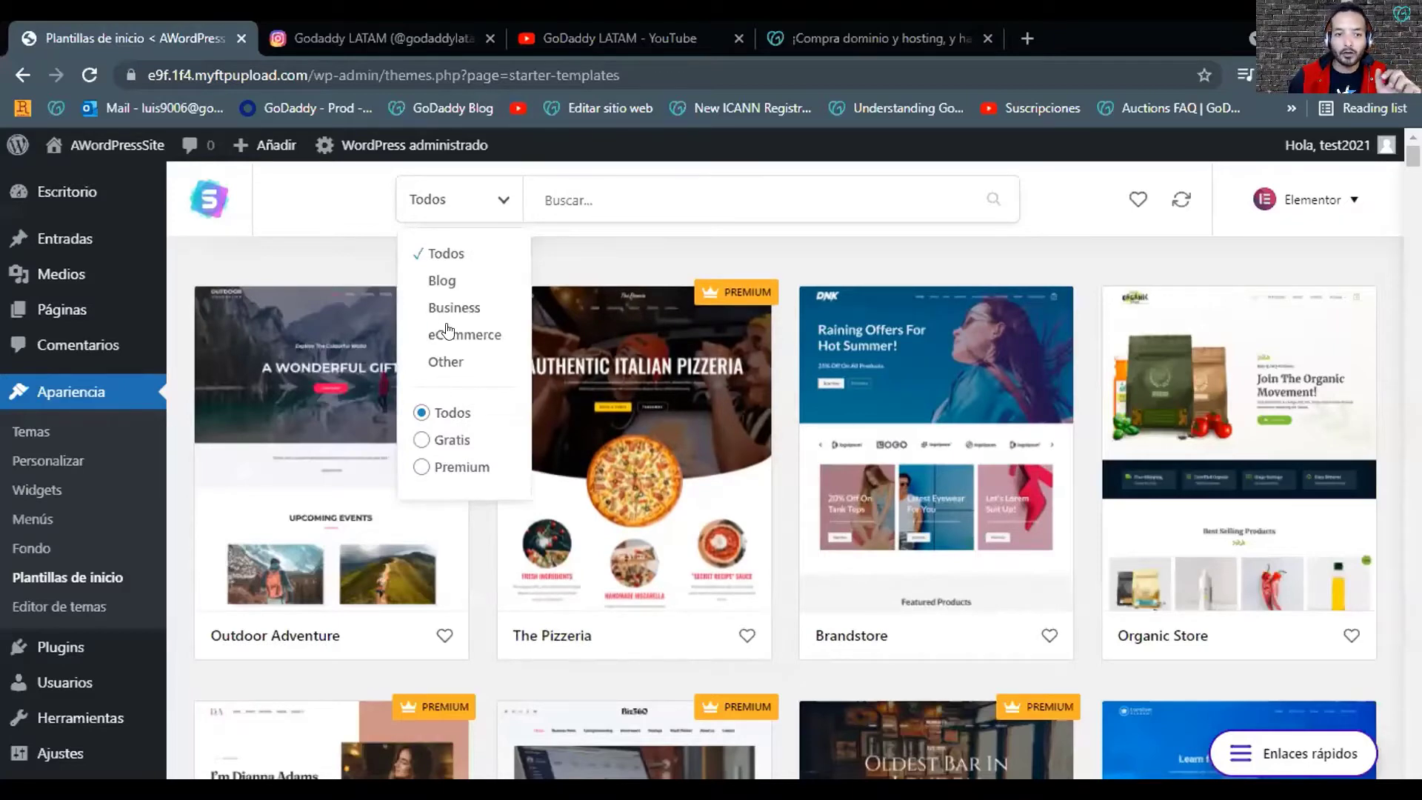
click(447, 331)
click(473, 198)
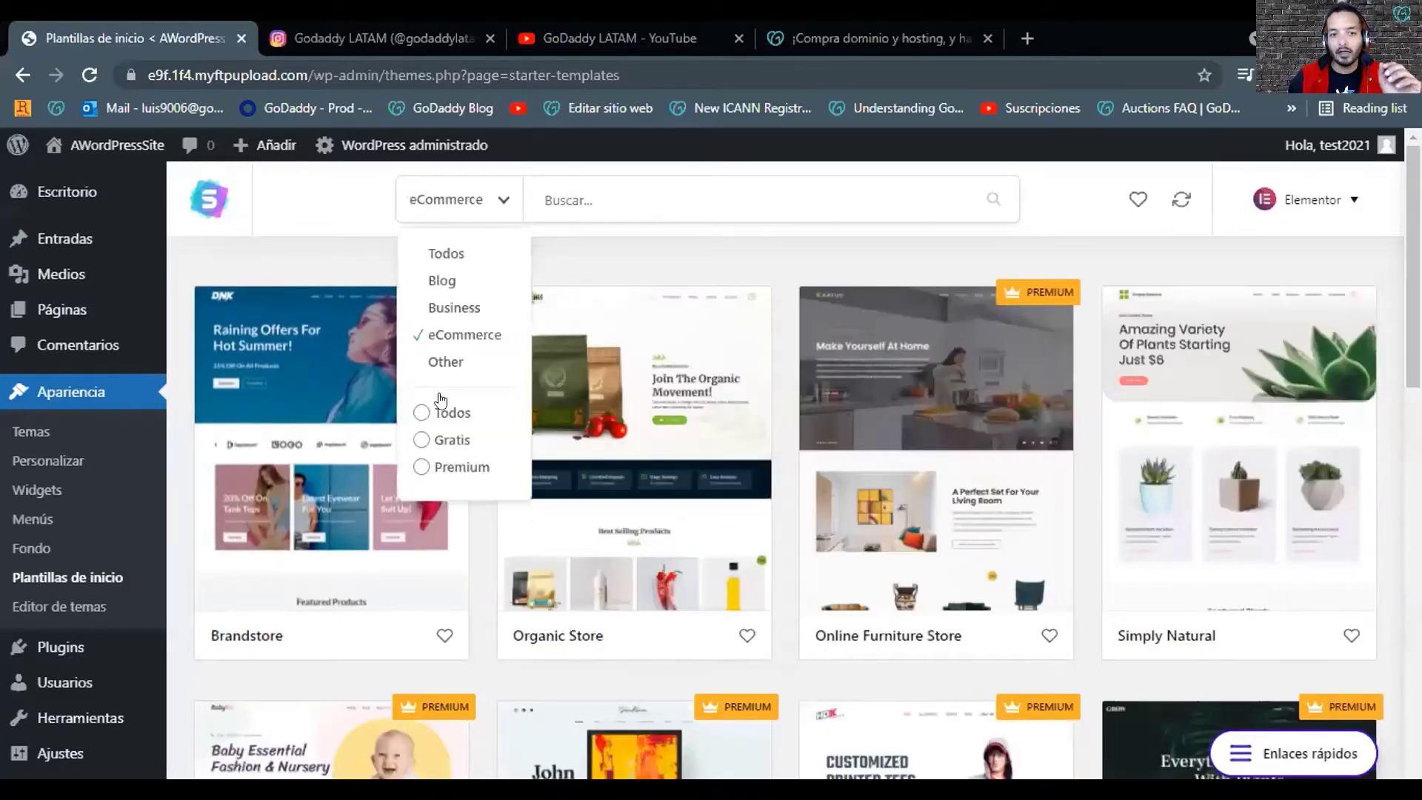
click(415, 446)
scroll(1259, 485, down, 2)
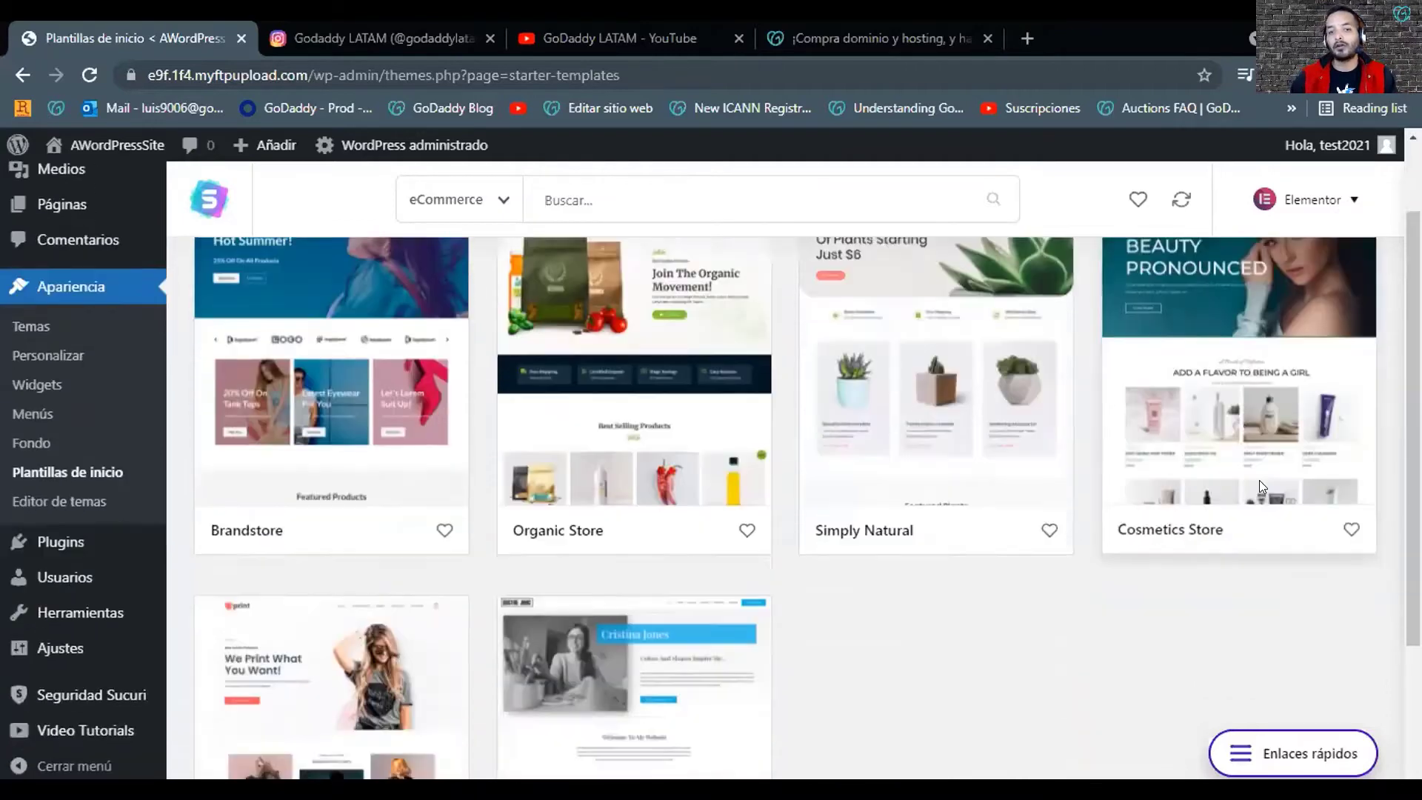
scroll(1258, 480, down, 3)
scroll(348, 444, down, 1)
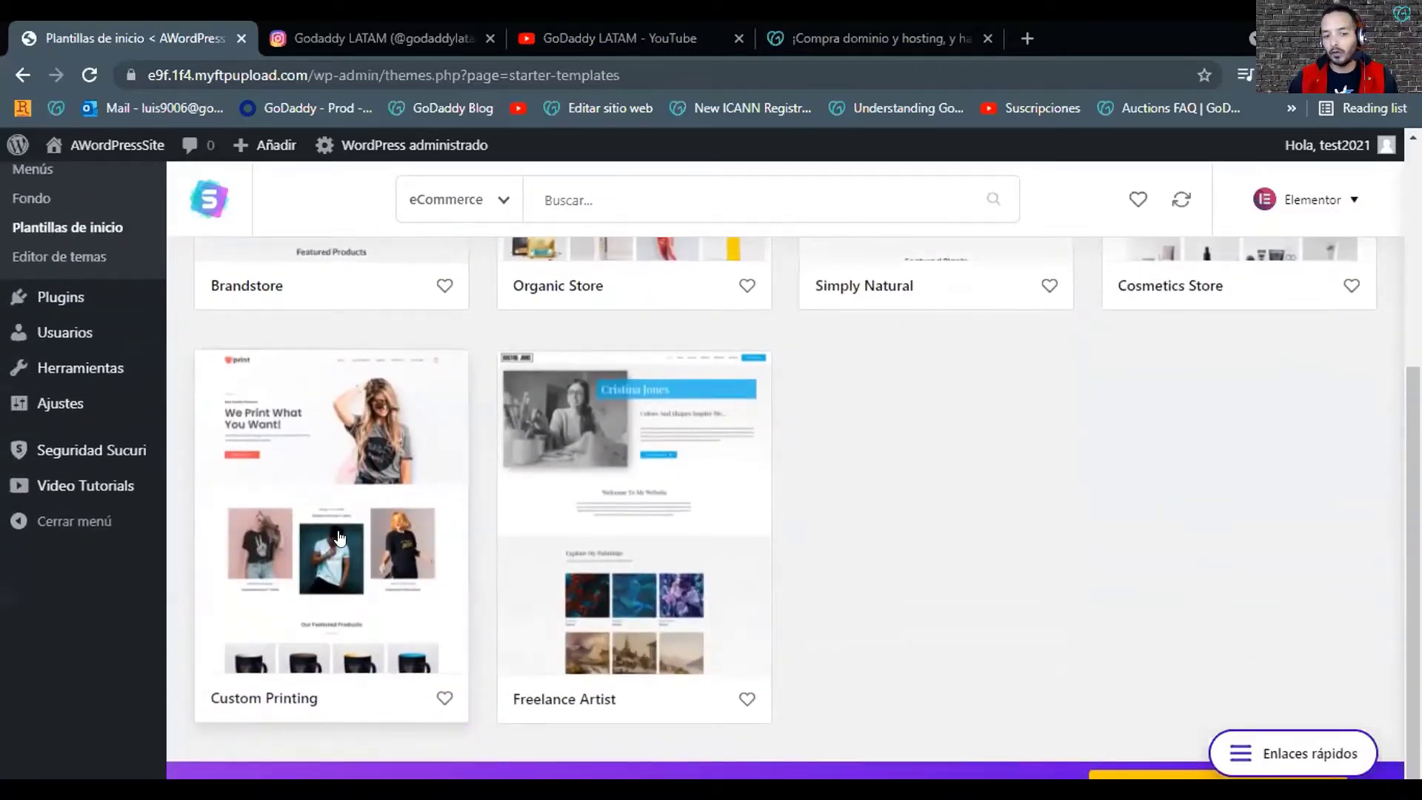
click(339, 537)
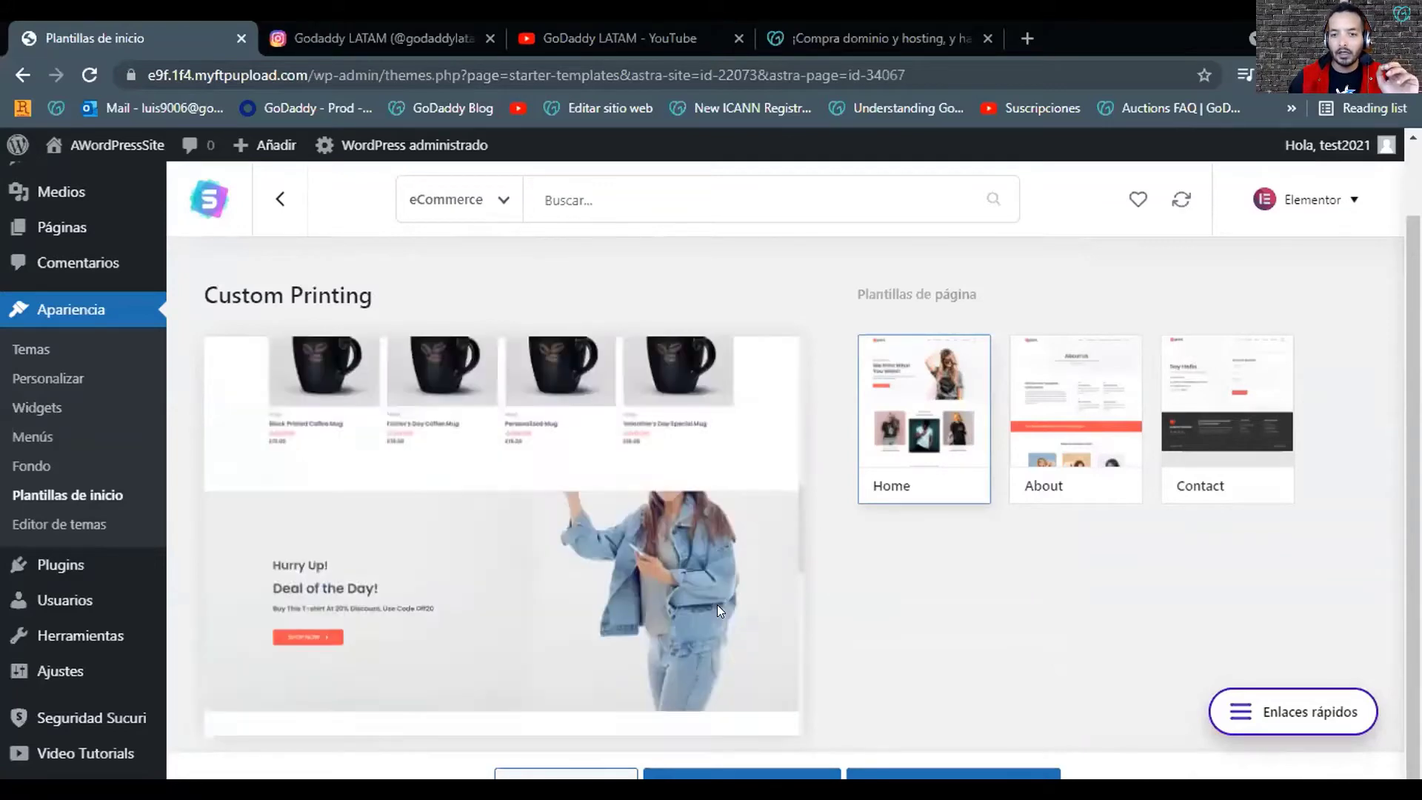
Step: Scroll the preview, then zoom the GoDaddy page in and out before resetting it
scroll(701, 724, up, 1)
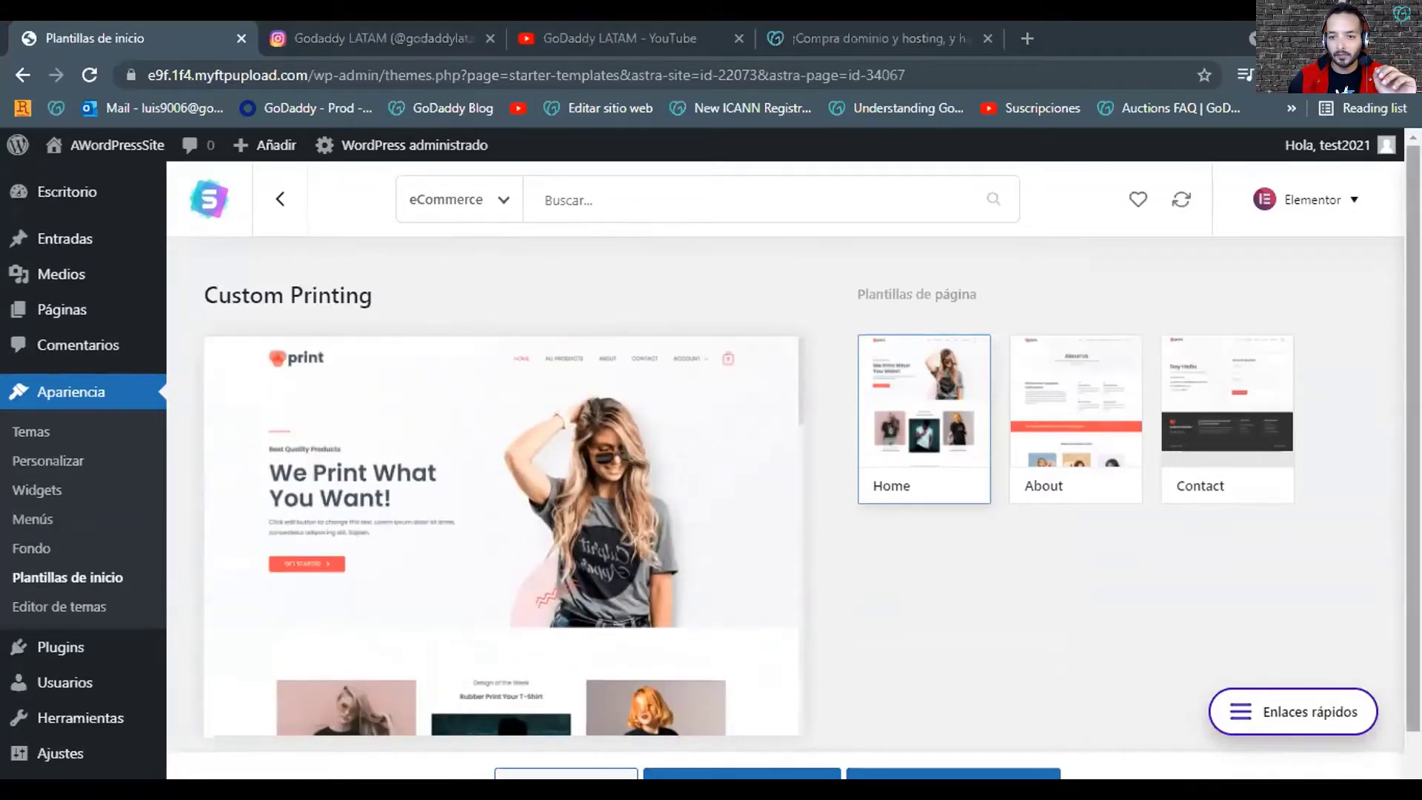
scroll(83, 459, down, 1)
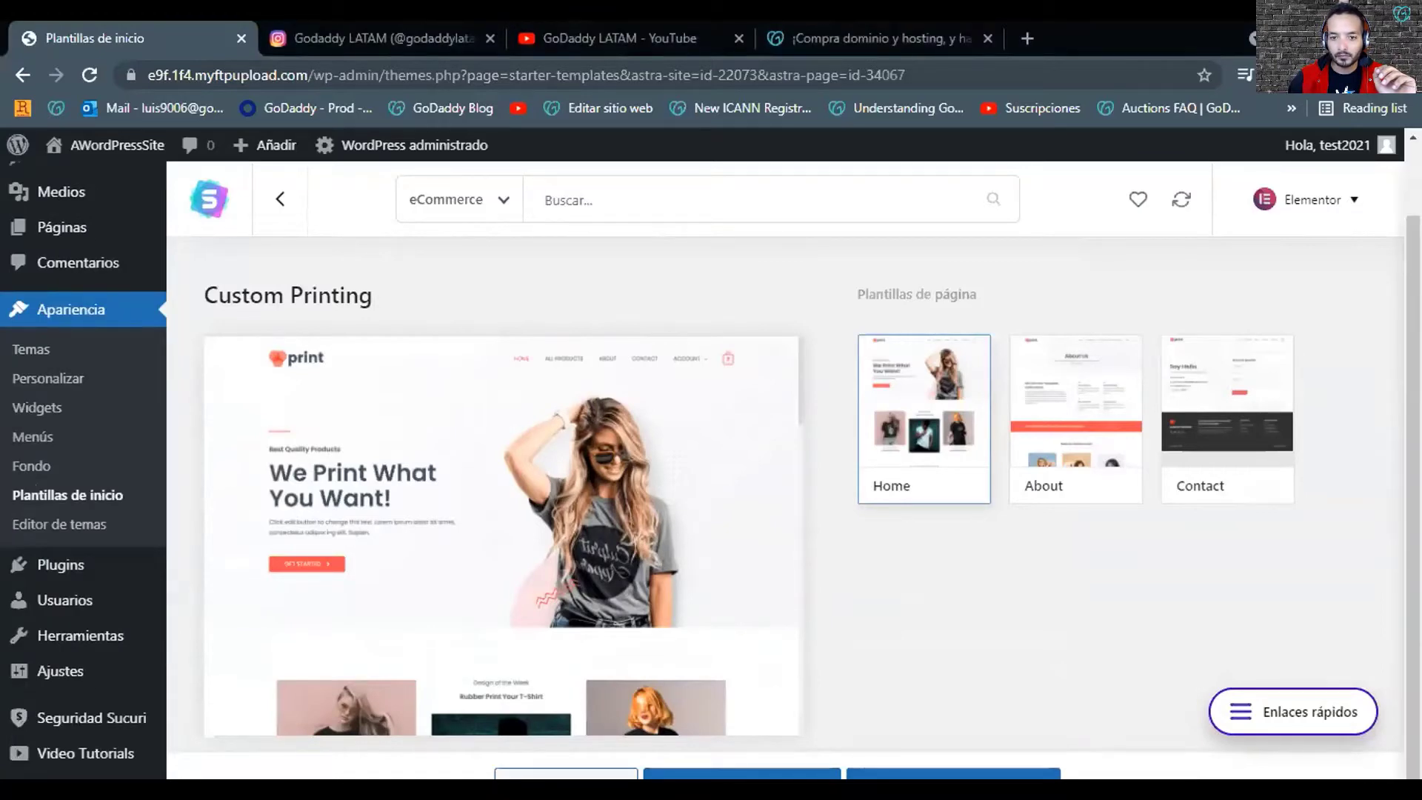
click(952, 19)
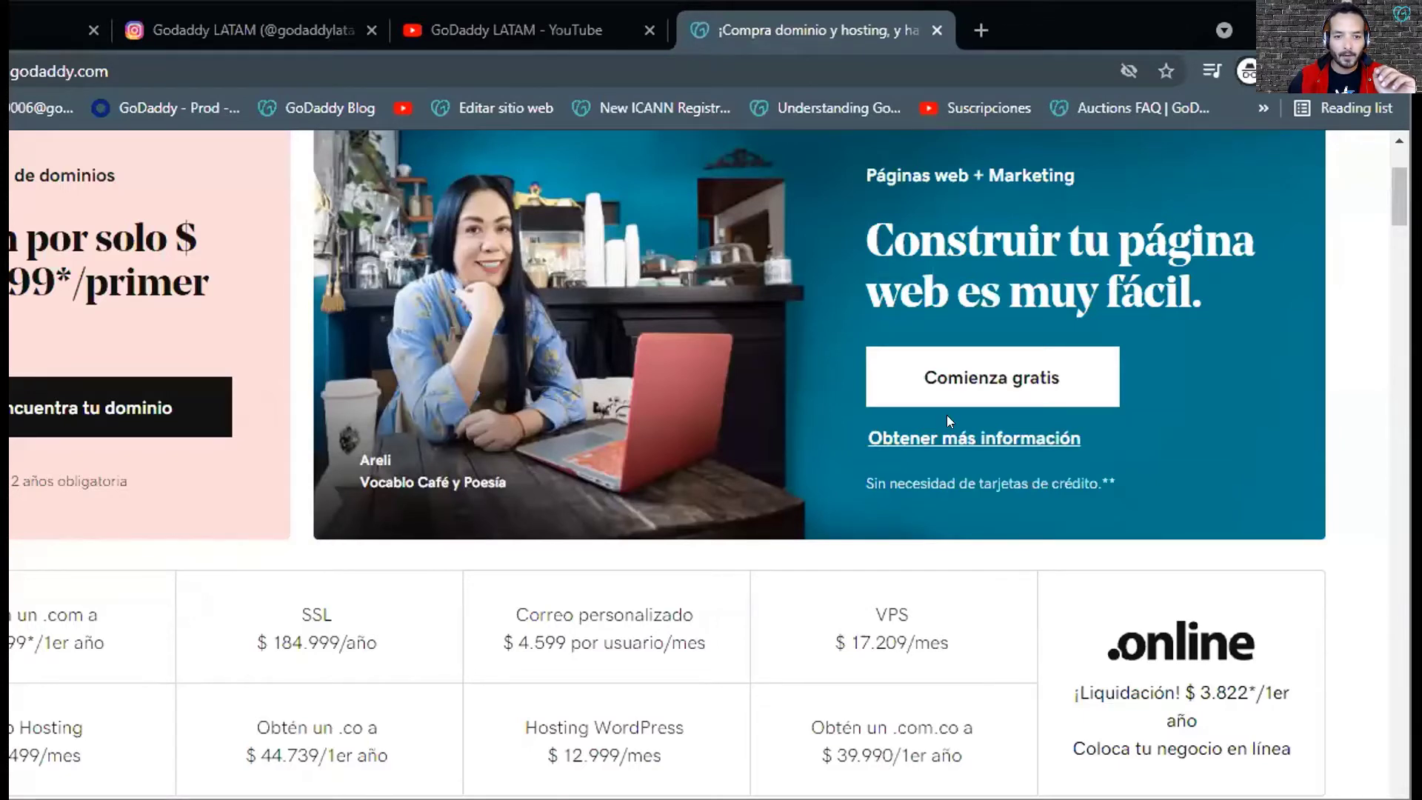
scroll(947, 415, down, 3)
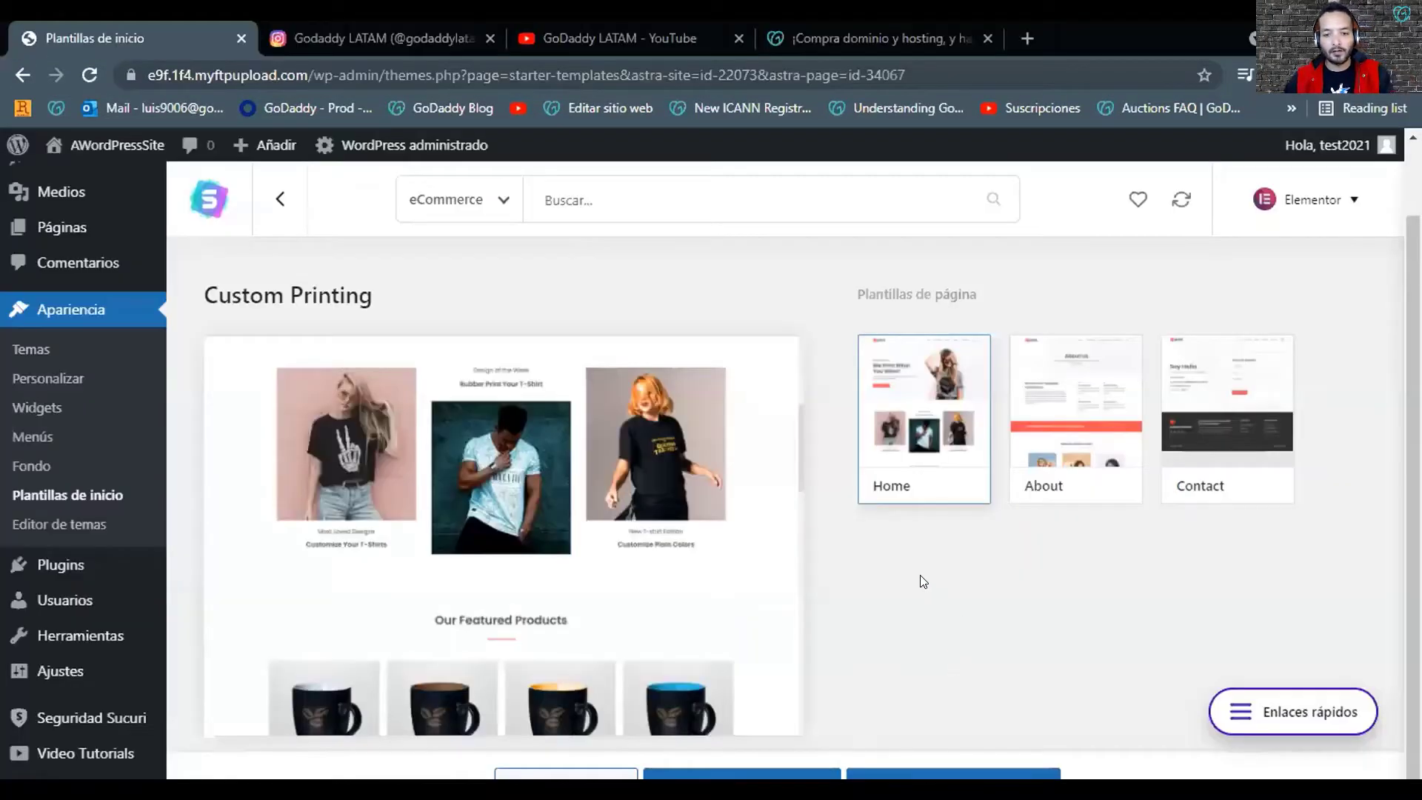
key(ctrl+plus)
key(ctrl+plus)
key(ctrl+plus)
key(ctrl+minus)
key(ctrl+minus)
key(ctrl+minus)
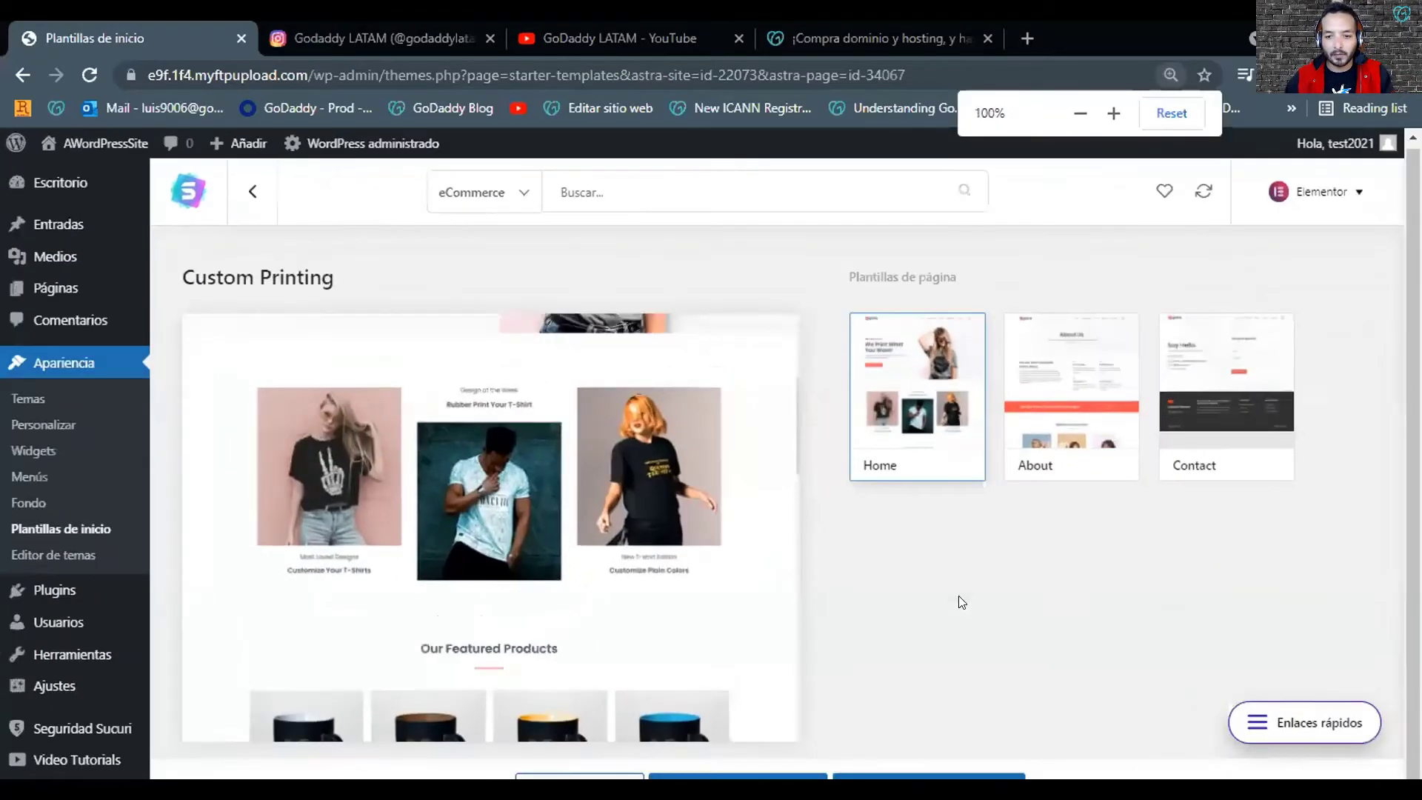
key(ctrl+plus)
key(ctrl+plus)
key(ctrl+plus)
key(ctrl+plus)
key(ctrl+plus)
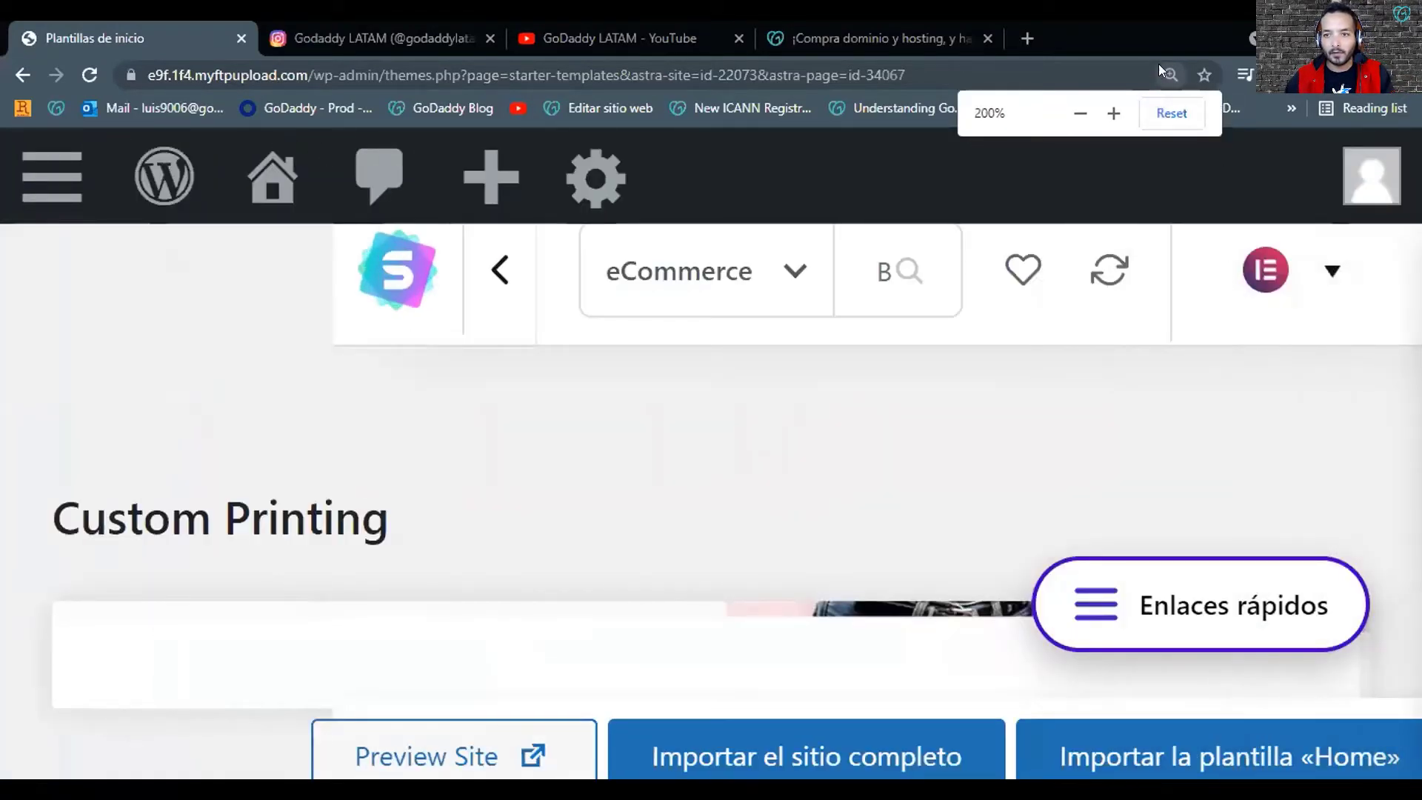
click(1170, 112)
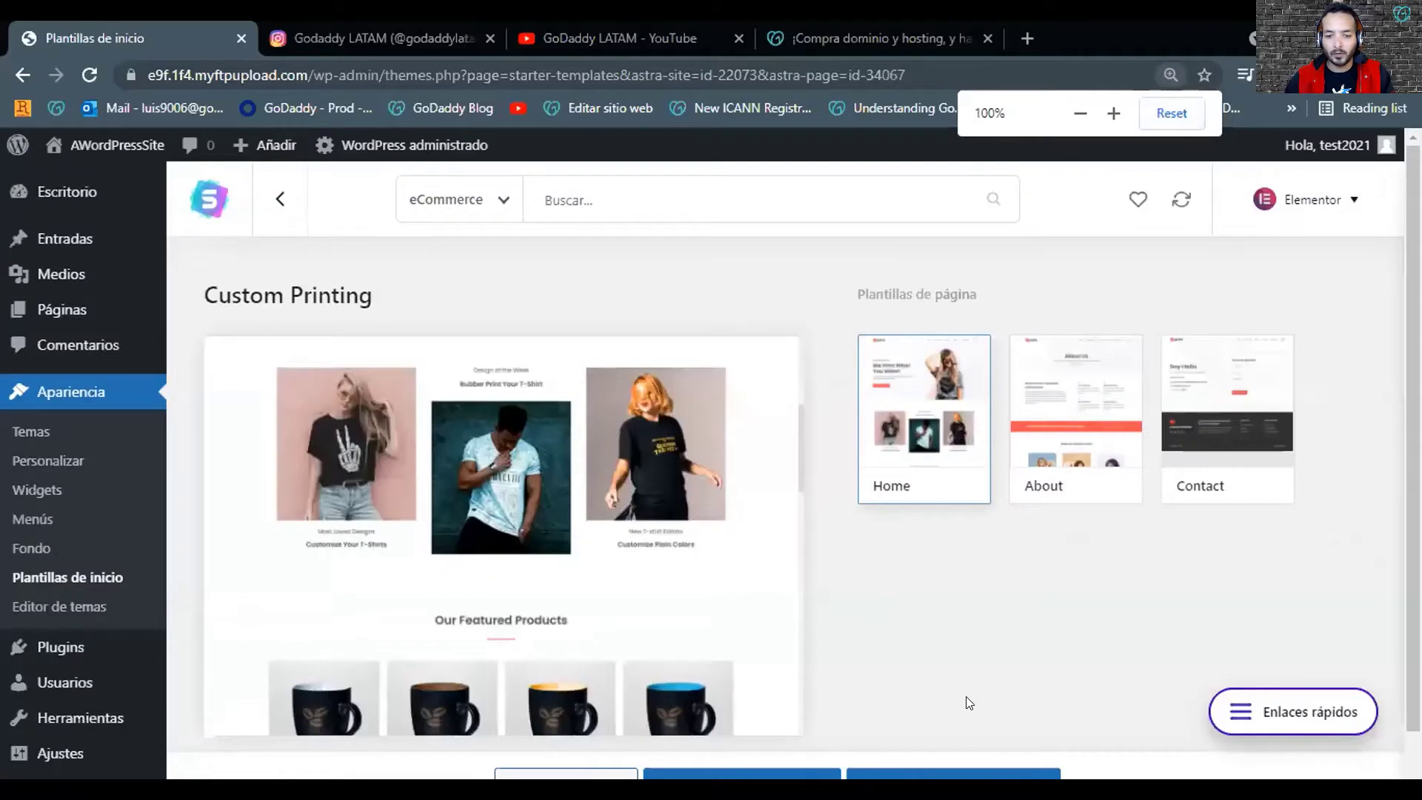
Step: Import the full Custom Printing site as Principiante for 'Yo mismo/Mi empresa', skipping personal details
click(732, 771)
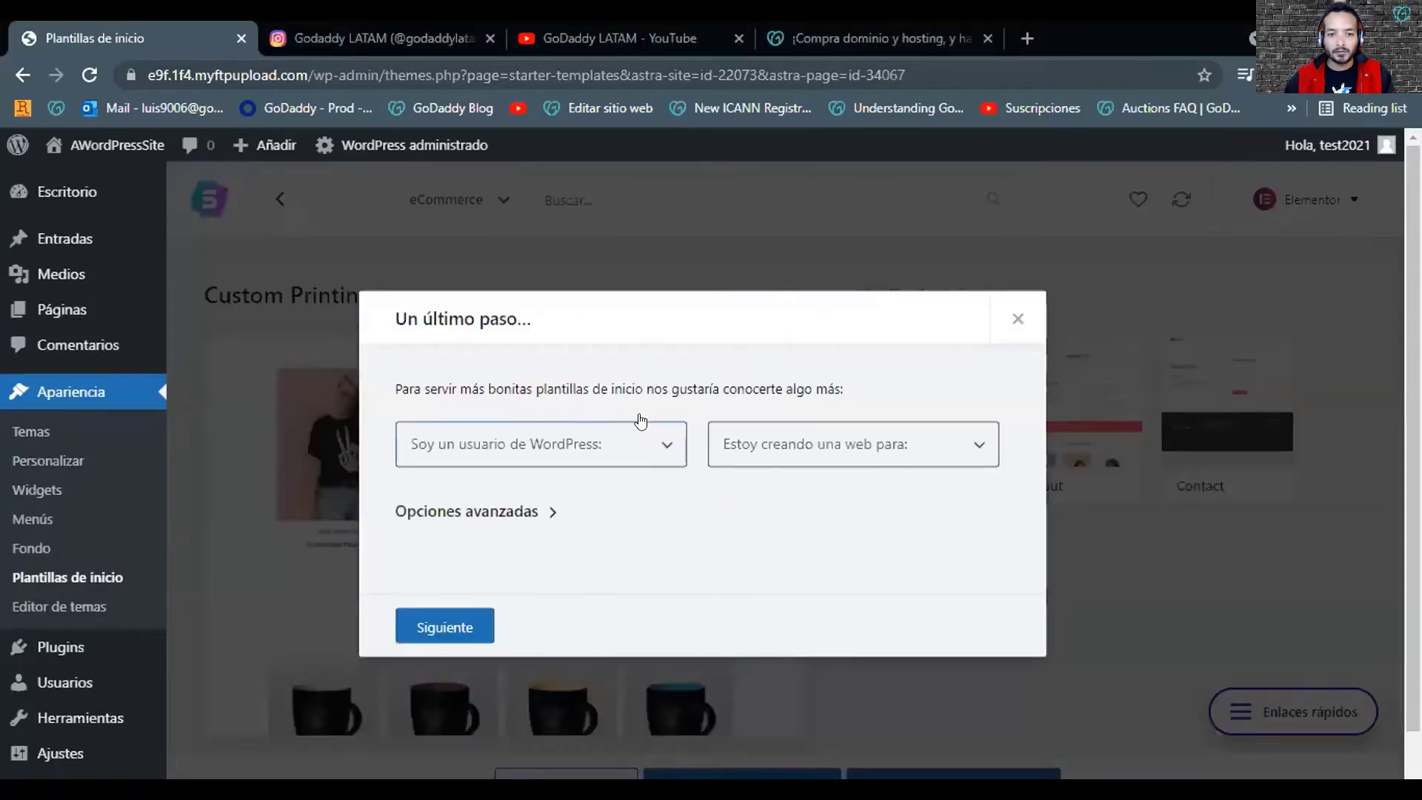
click(541, 444)
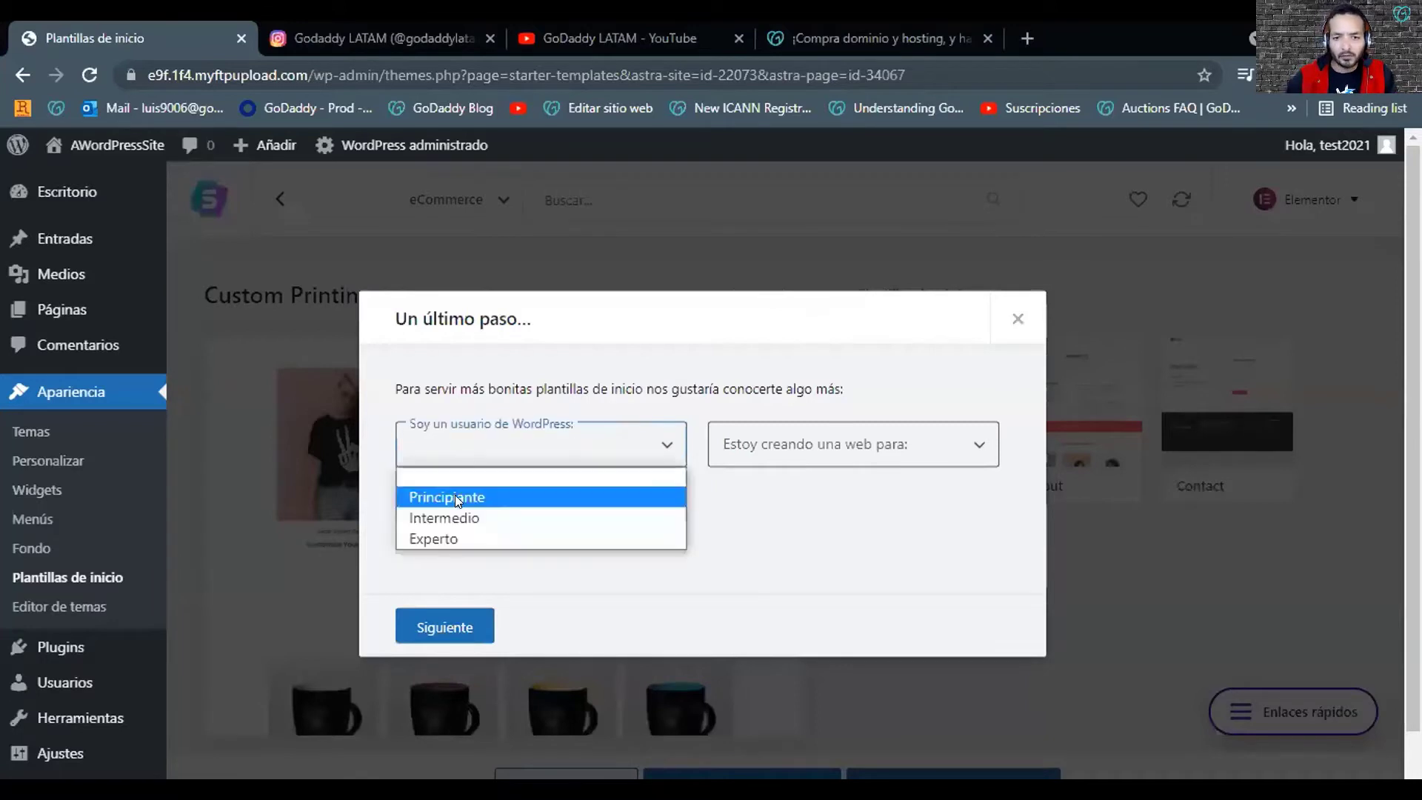
click(840, 448)
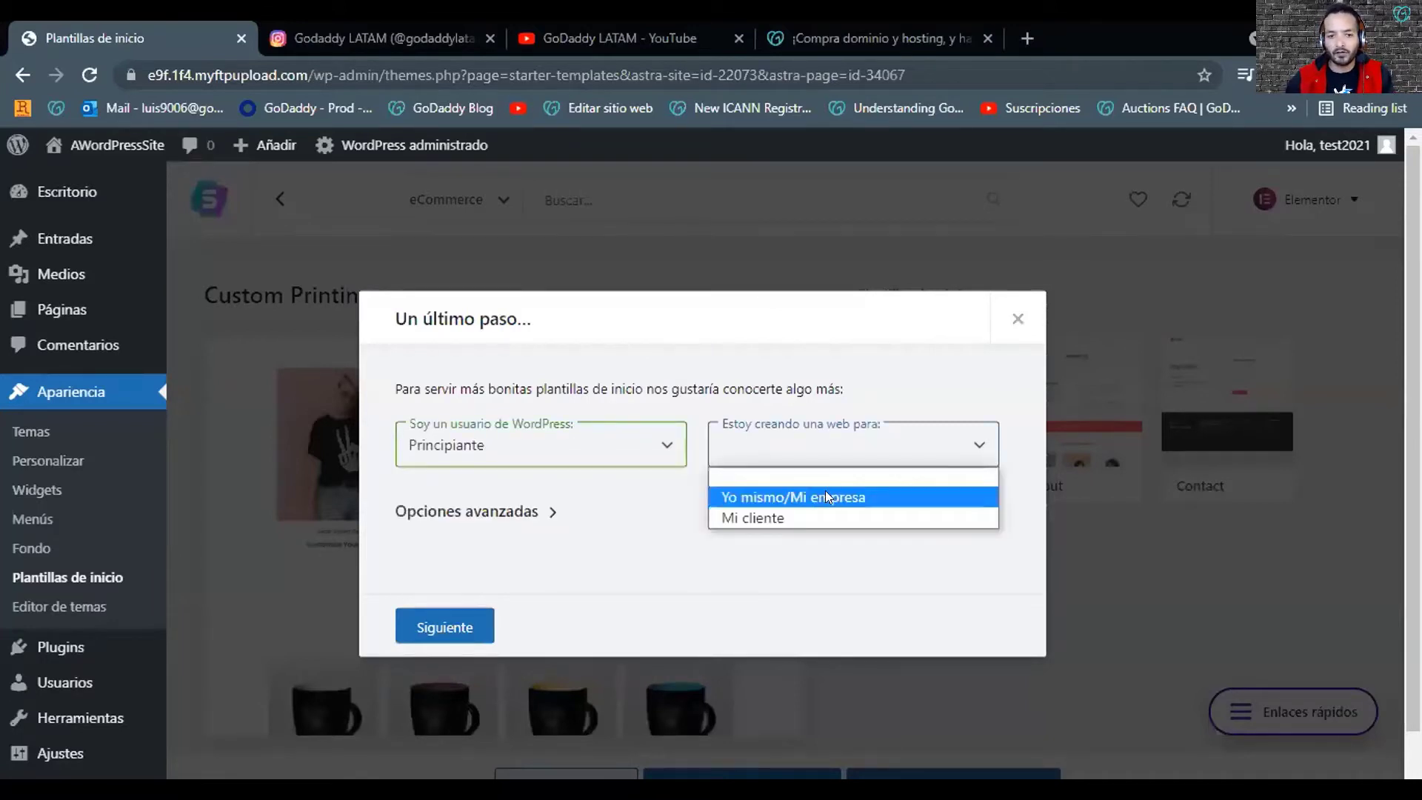
click(824, 495)
click(444, 627)
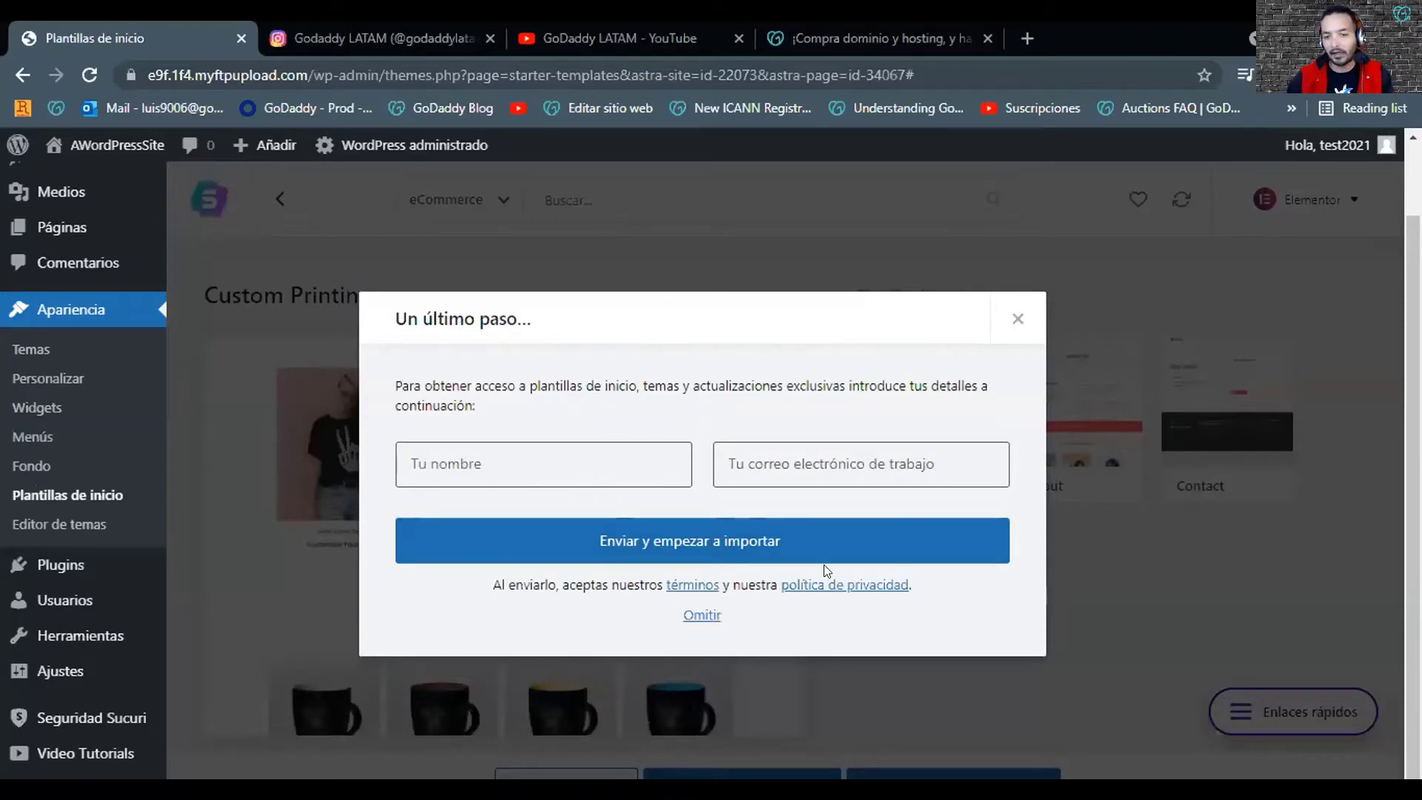
click(699, 616)
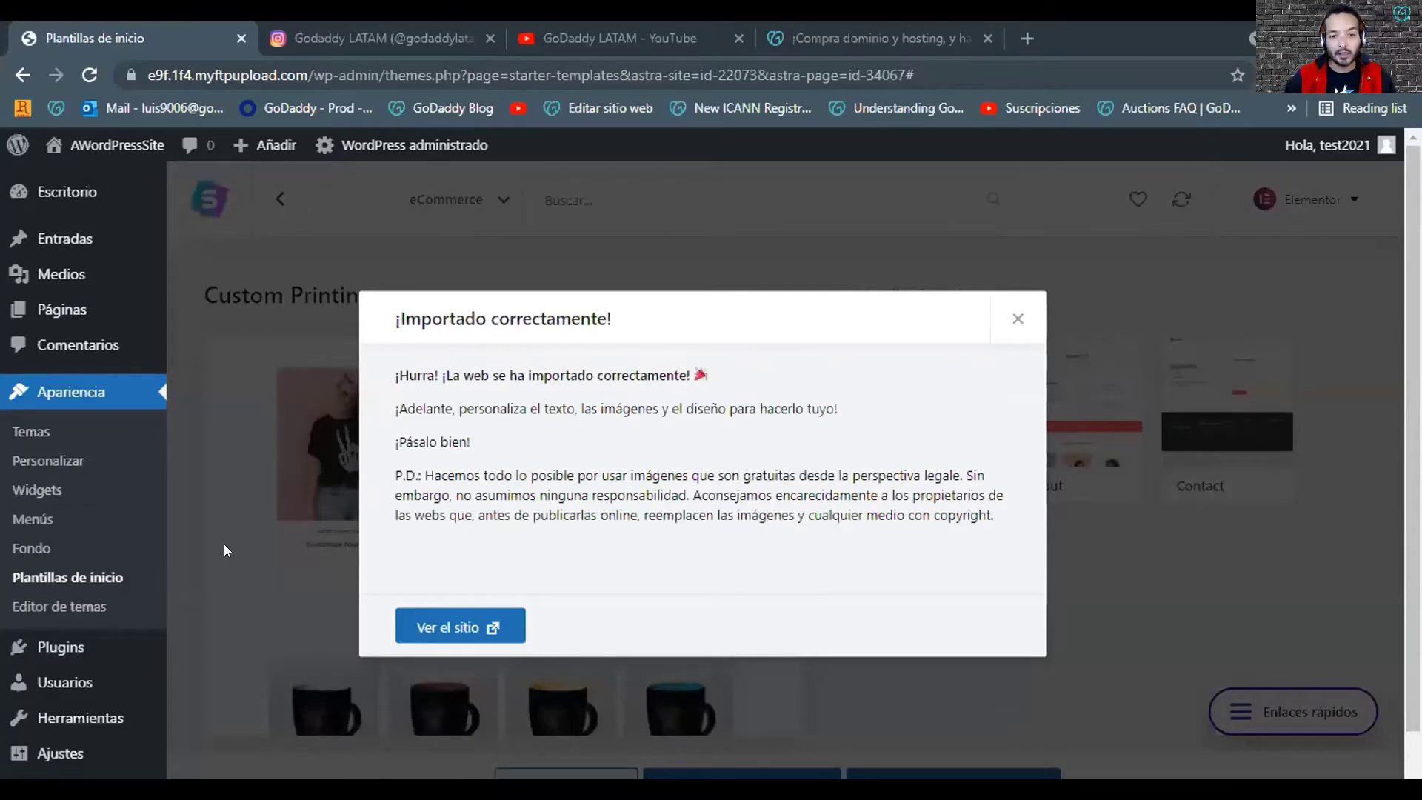
Step: Open the imported site in a new tab and scroll through its homepage
click(458, 633)
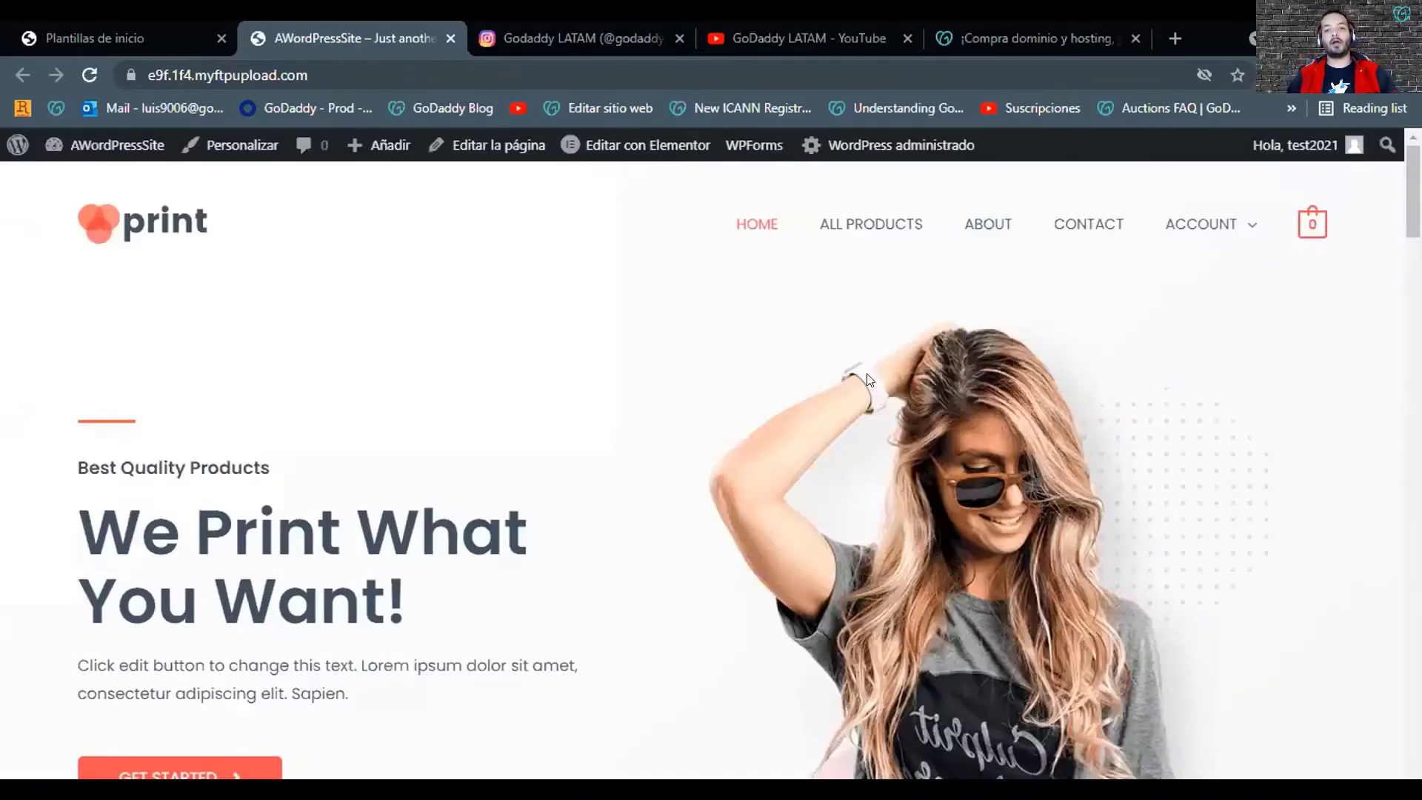
scroll(659, 396, down, 7)
scroll(658, 397, down, 9)
scroll(656, 392, up, 2)
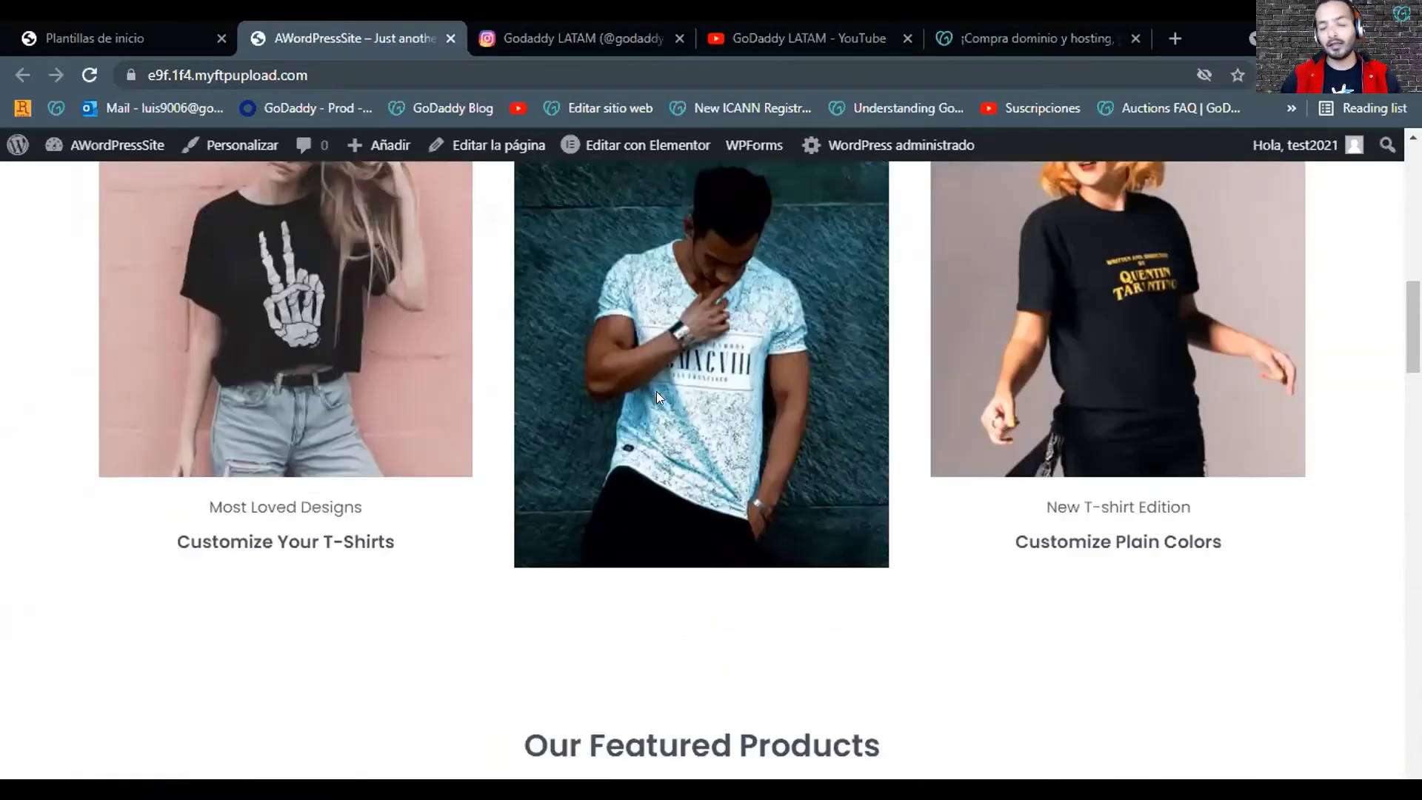
scroll(259, 378, up, 4)
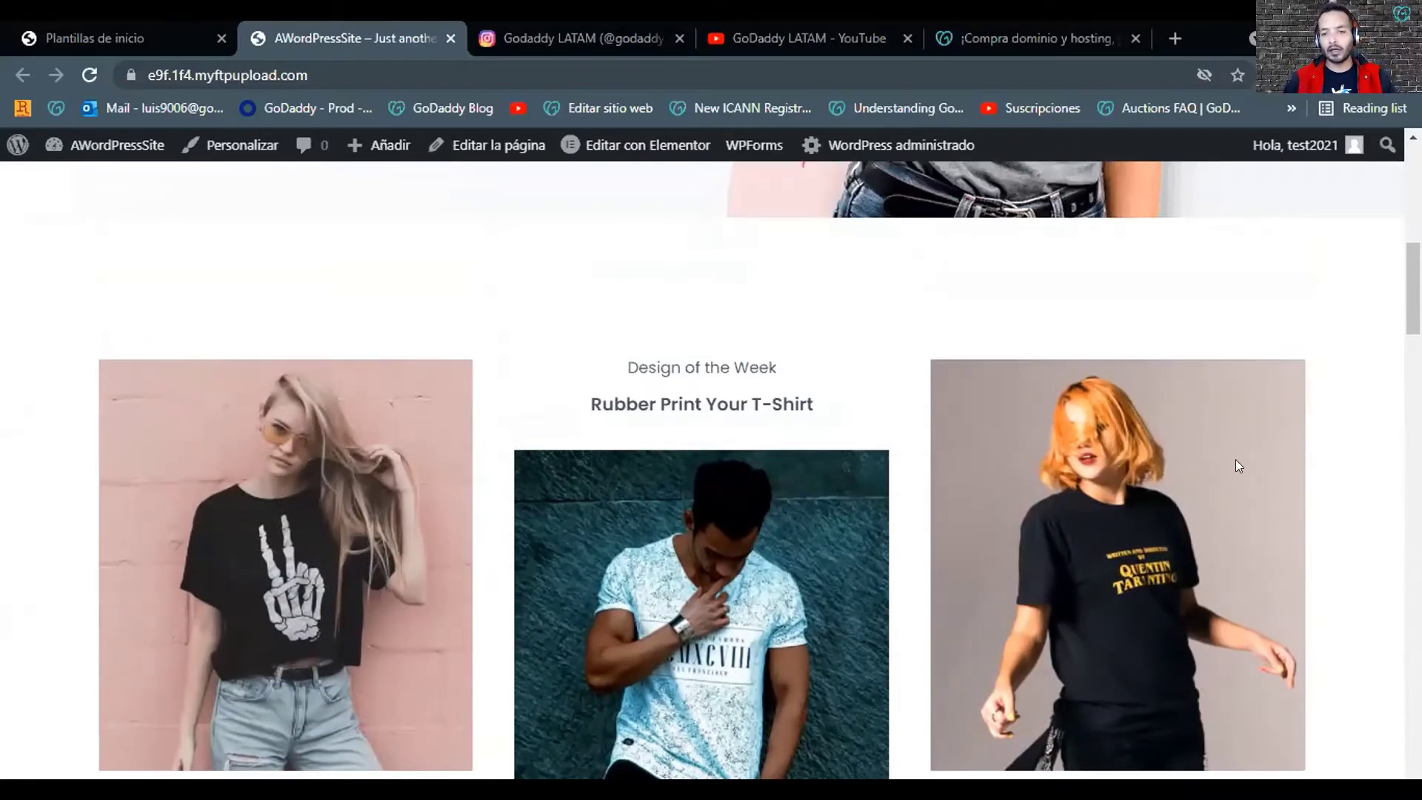
scroll(1111, 463, down, 6)
scroll(888, 474, down, 5)
scroll(857, 483, up, 20)
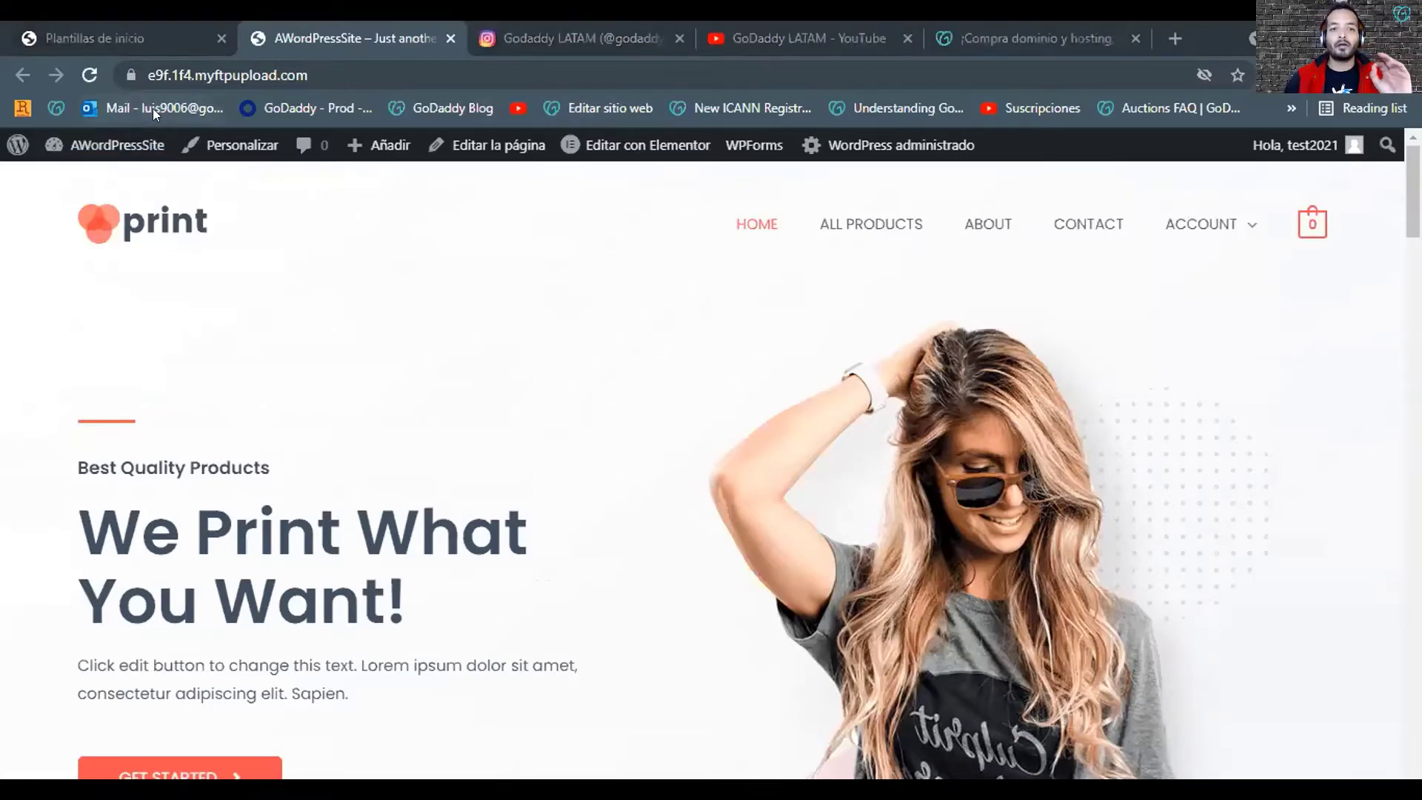
Step: Dismiss the import success message, recheck the homepage, and return to the templates tab
click(87, 27)
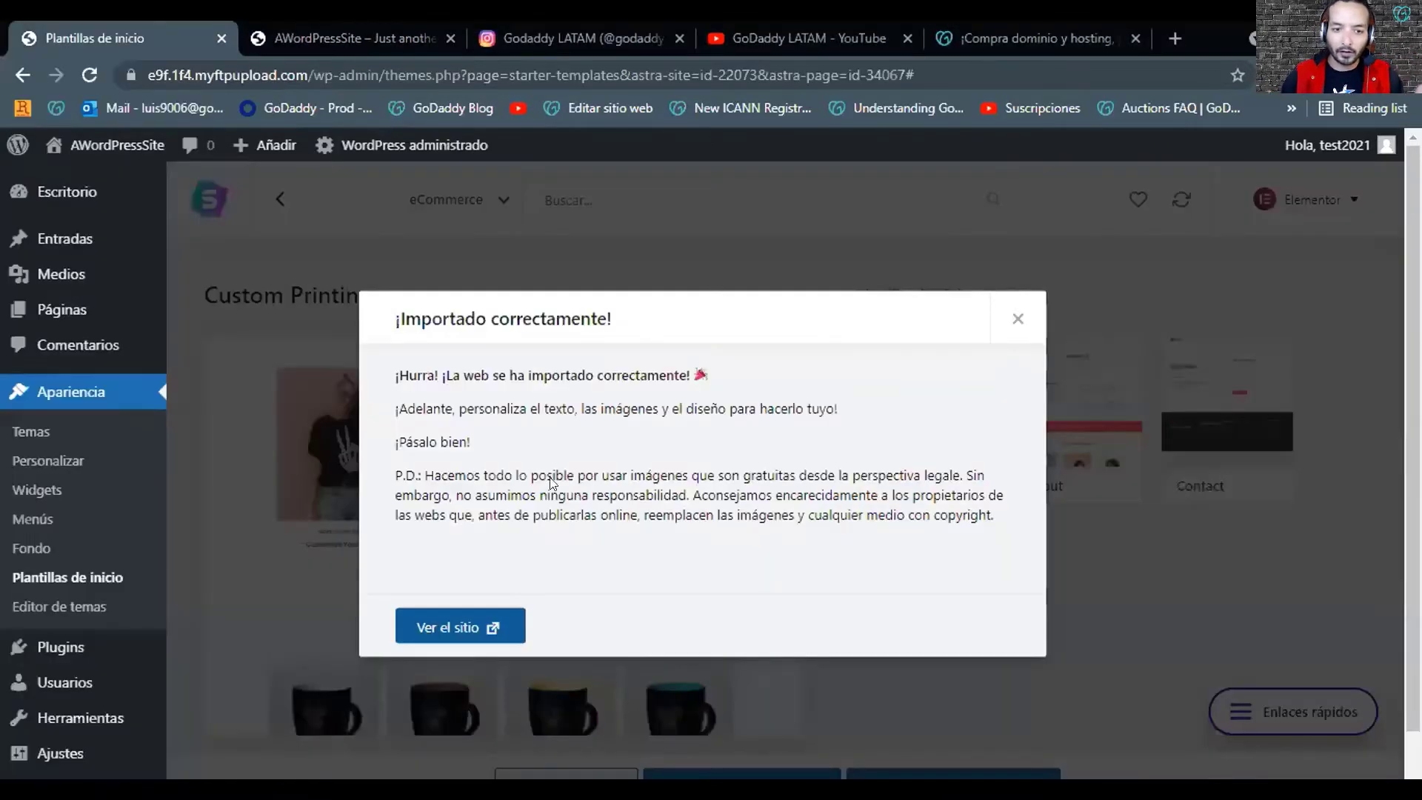
click(1012, 318)
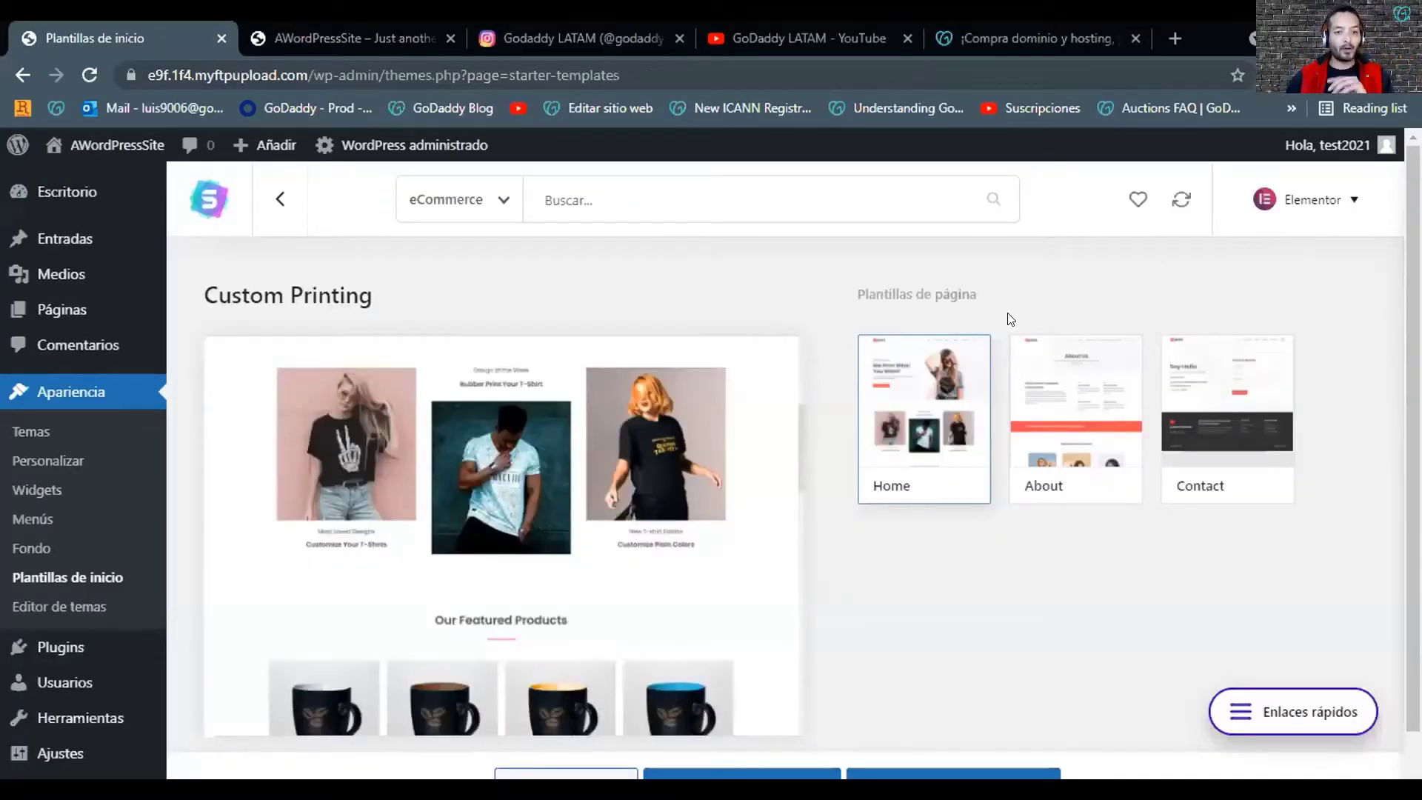
click(311, 37)
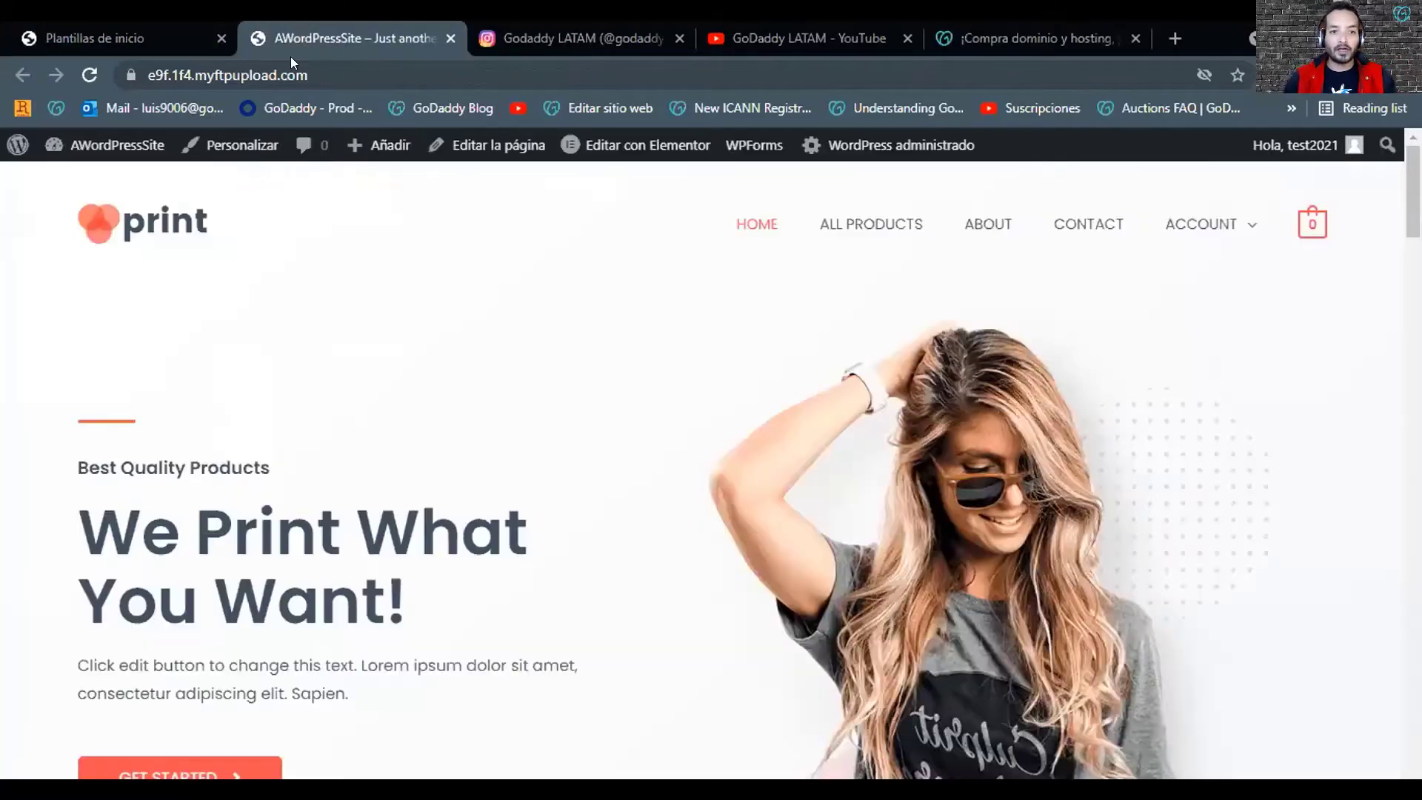
scroll(542, 534, down, 3)
scroll(545, 534, up, 3)
key(ctrl+shift+Tab)
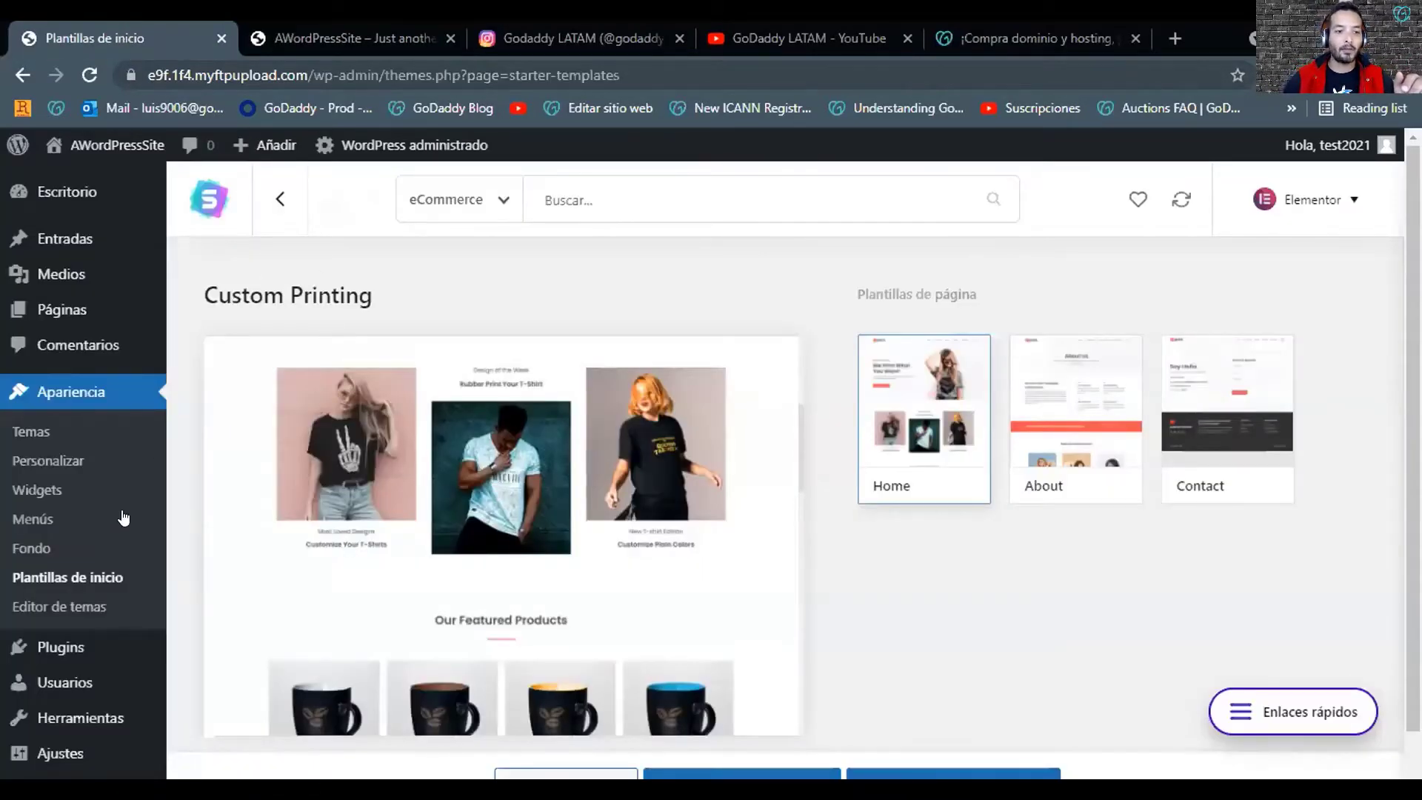
Step: Scroll through the installed plugins list to confirm WooCommerce and the other plugins
click(74, 646)
scroll(80, 564, down, 1)
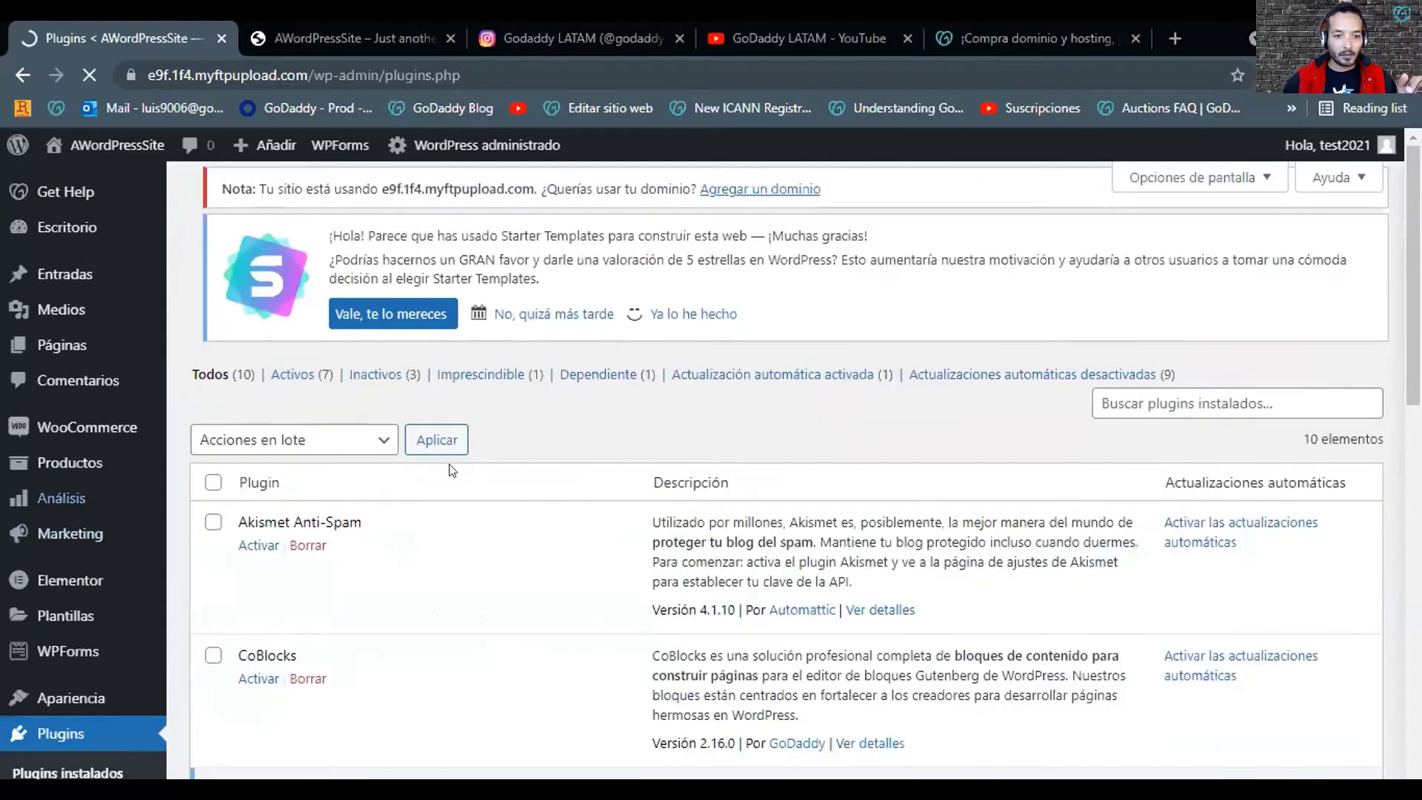
scroll(469, 443, down, 5)
scroll(469, 443, down, 7)
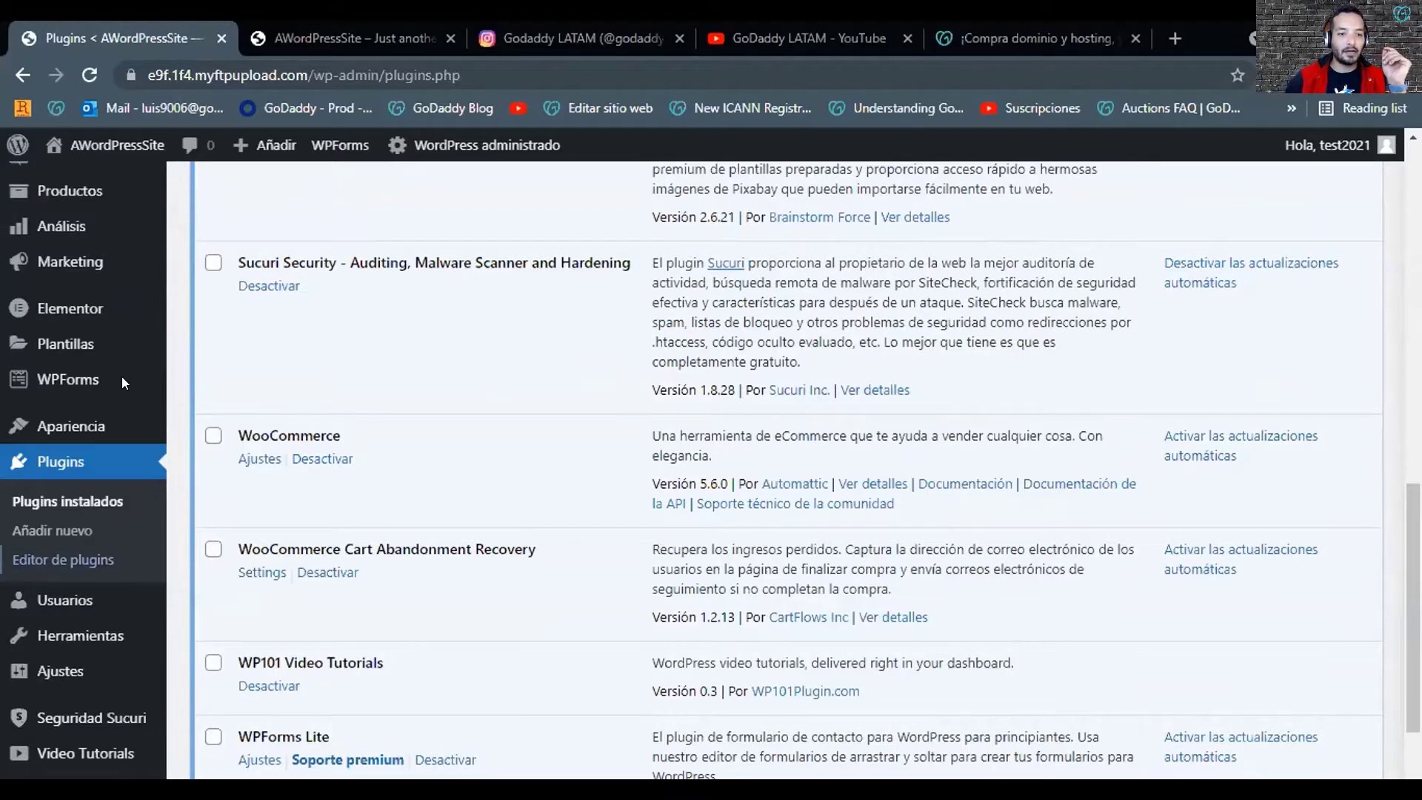
scroll(73, 437, up, 2)
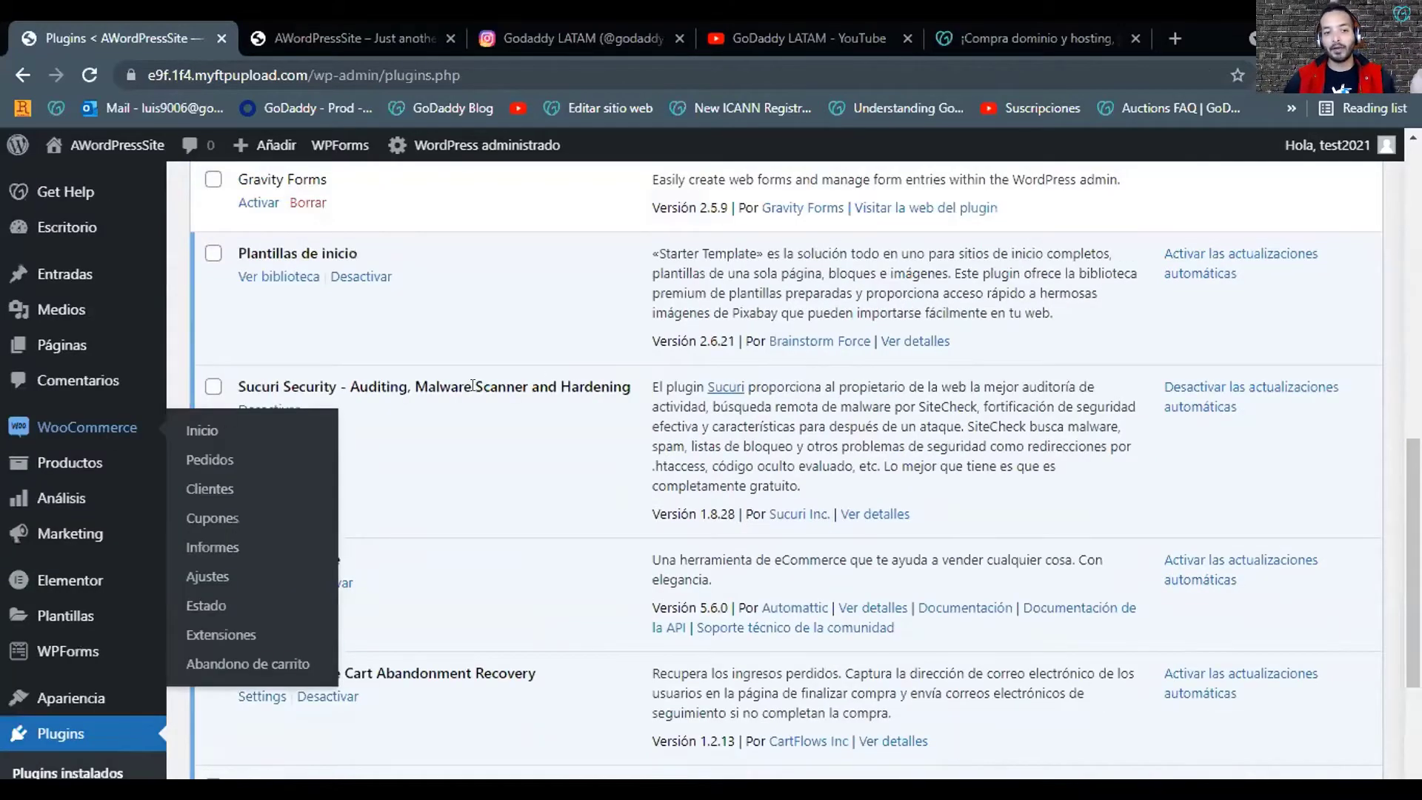
scroll(492, 469, down, 5)
scroll(491, 476, up, 9)
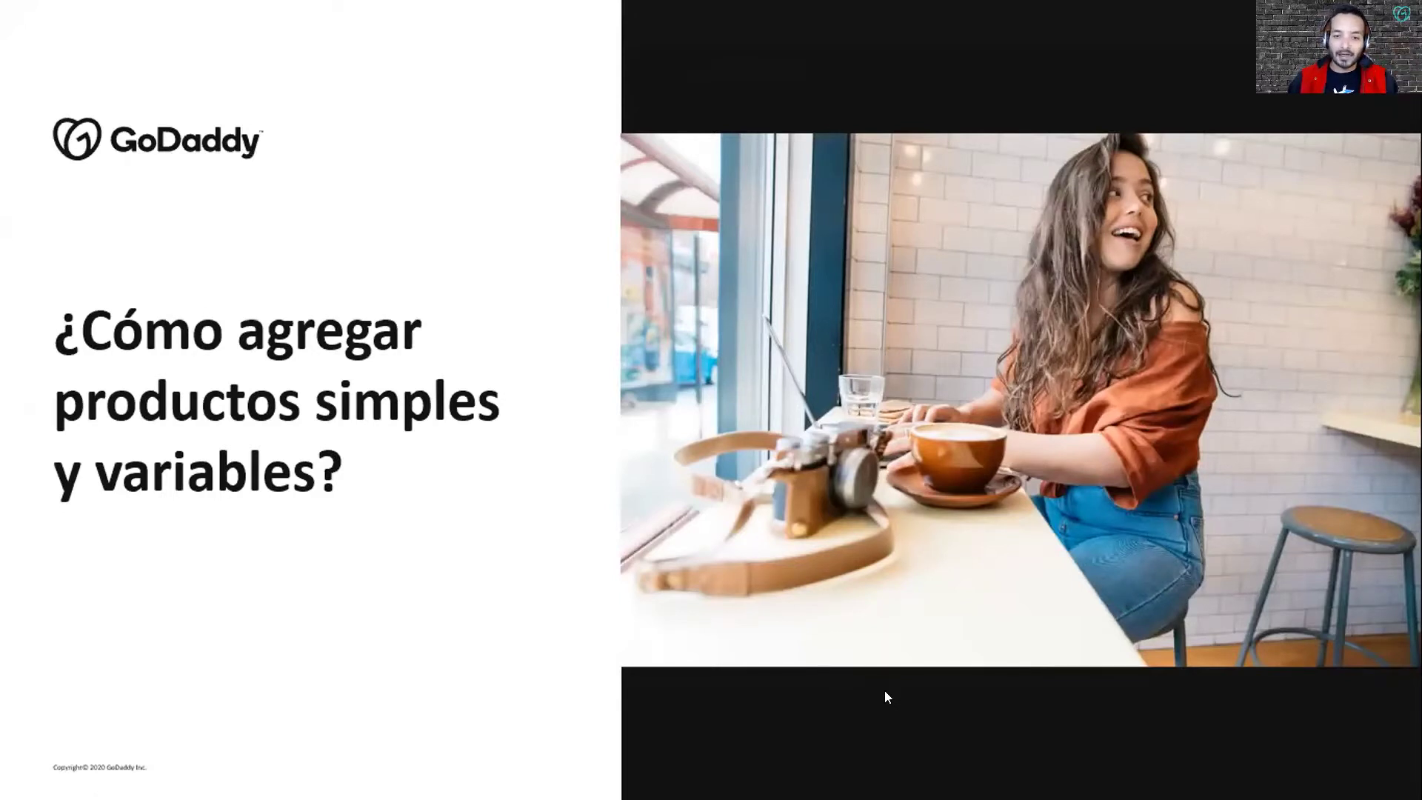
Step: Switch from the presentation slide back to the WordPress plugins list
key(alt+Tab)
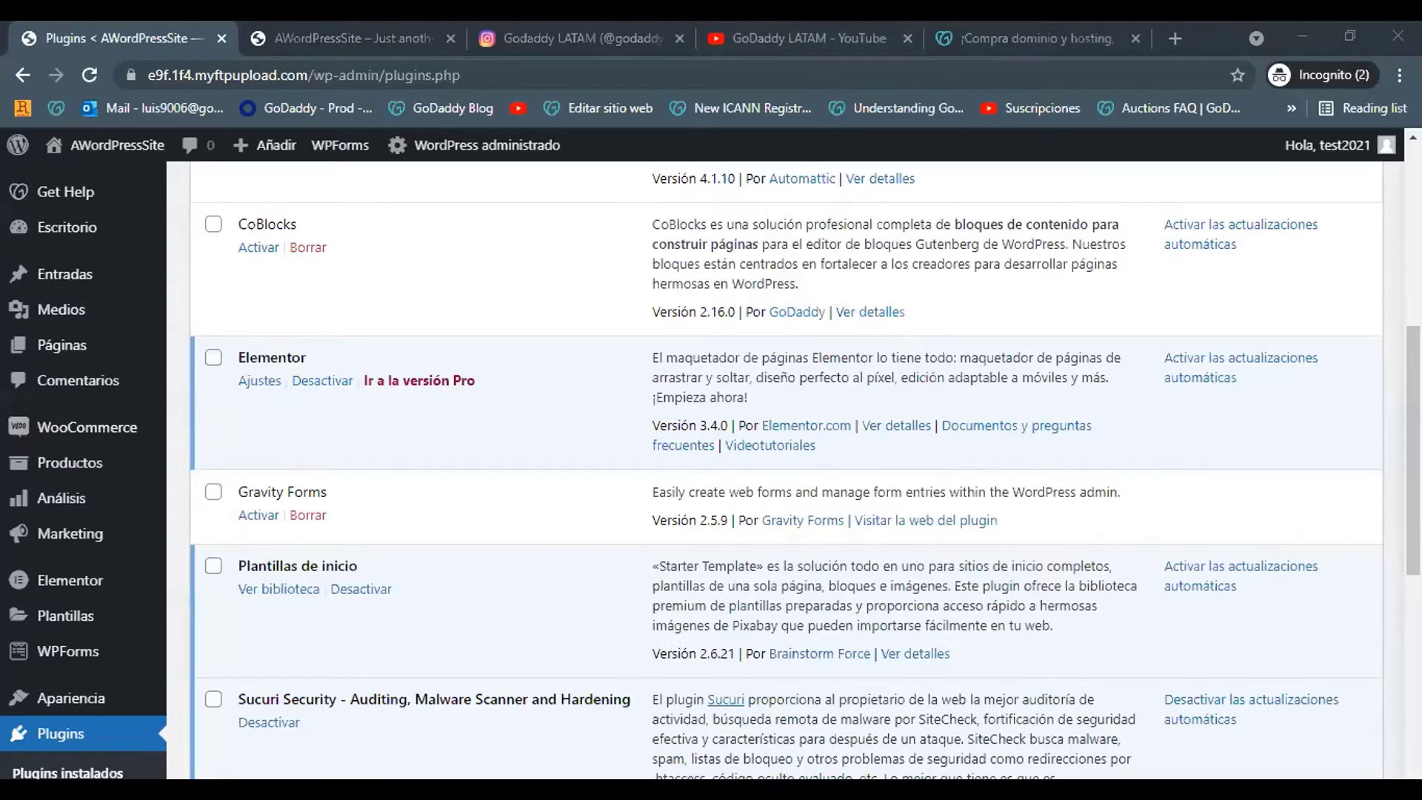
Step: Start a new product via Productos > Añadir nuevo and dismiss the Starter Templates notice
mouse_move(60, 437)
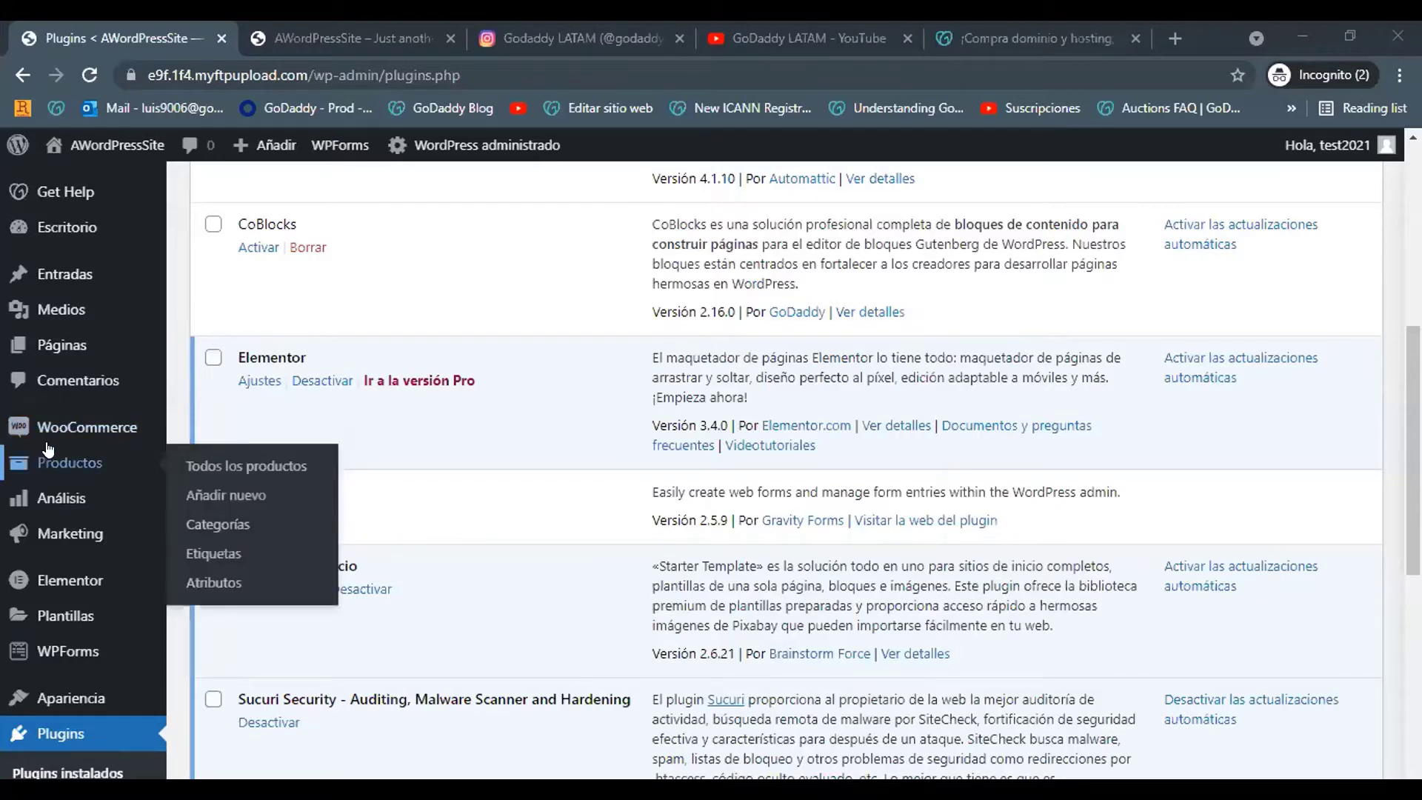
click(208, 495)
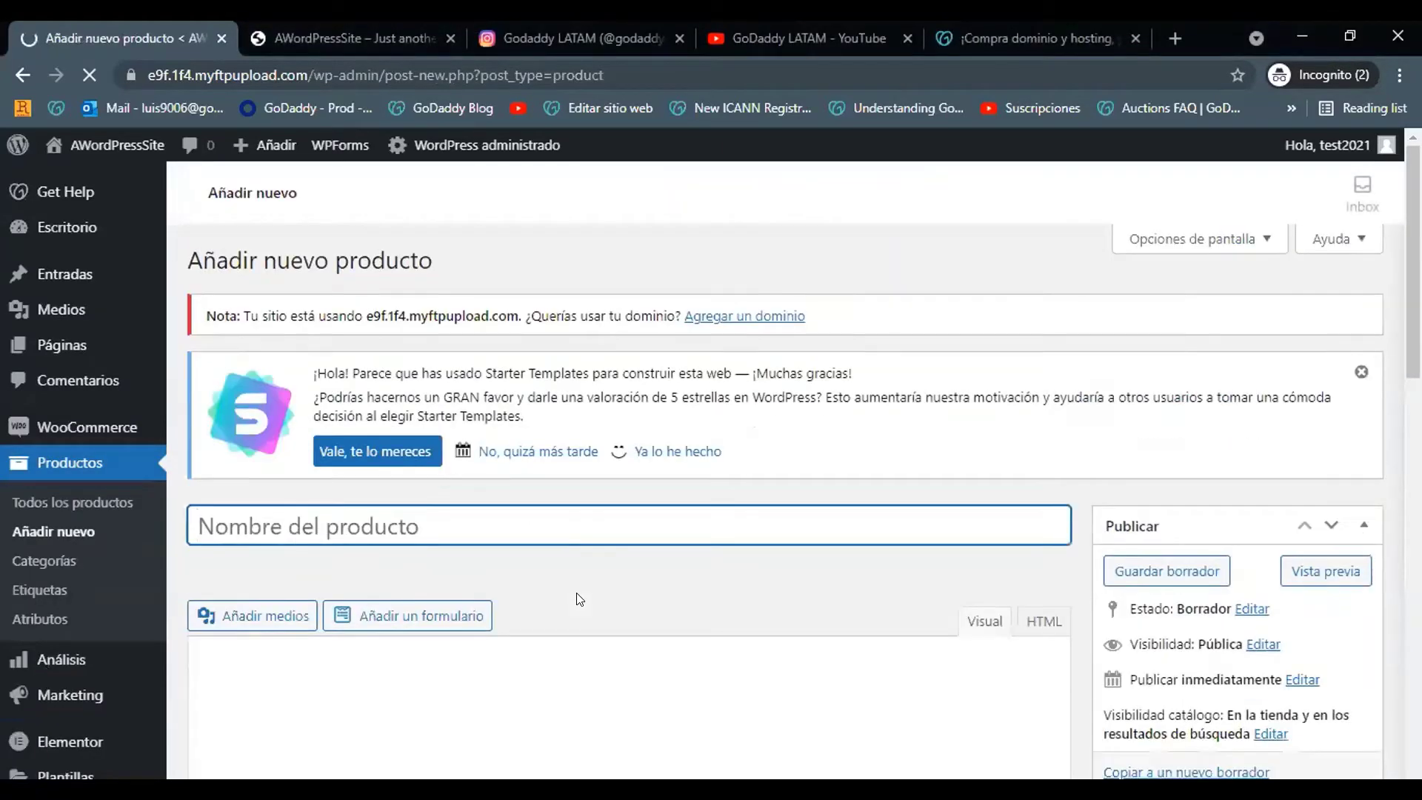
click(1360, 372)
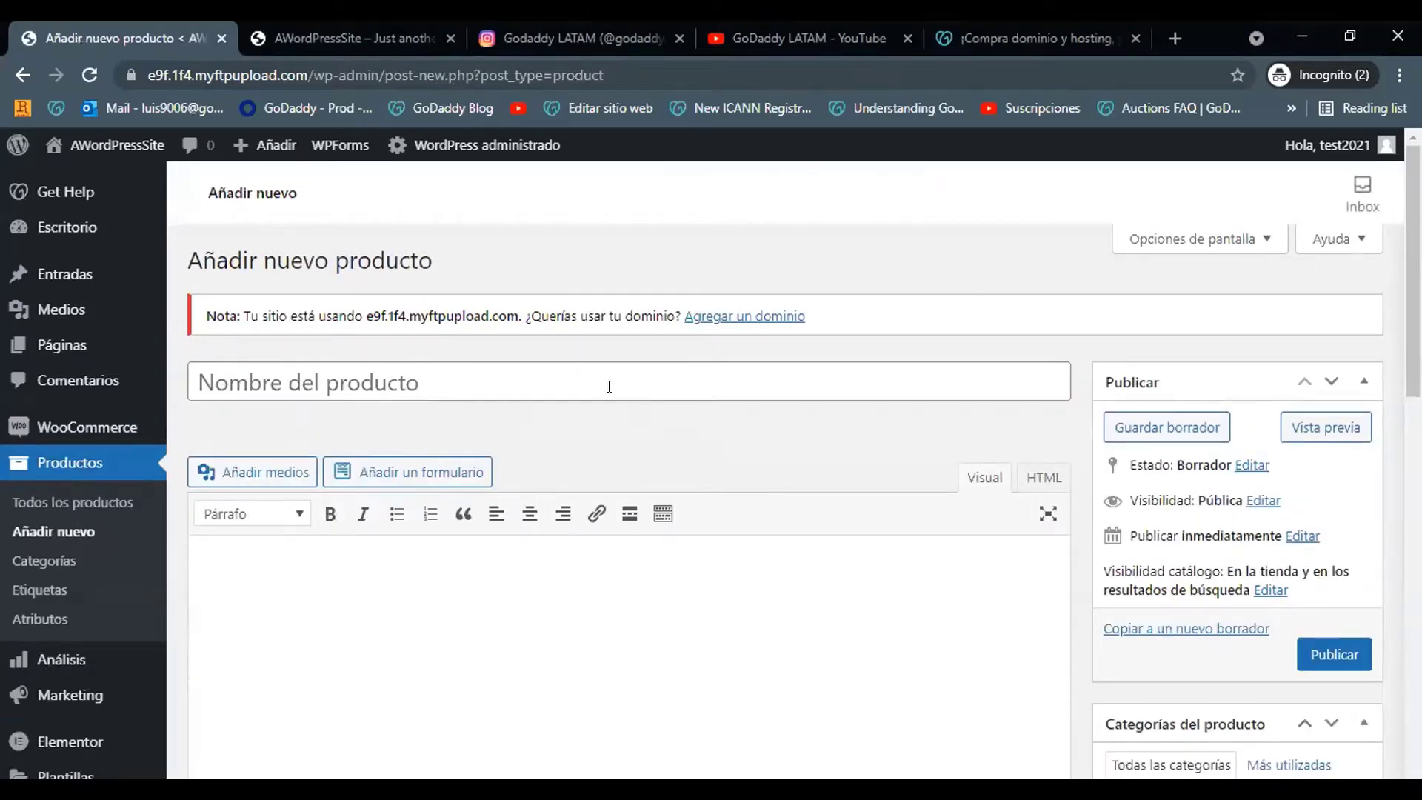
Step: Name the product 'Camisa Personalizada' and move on to the description editor
click(528, 369)
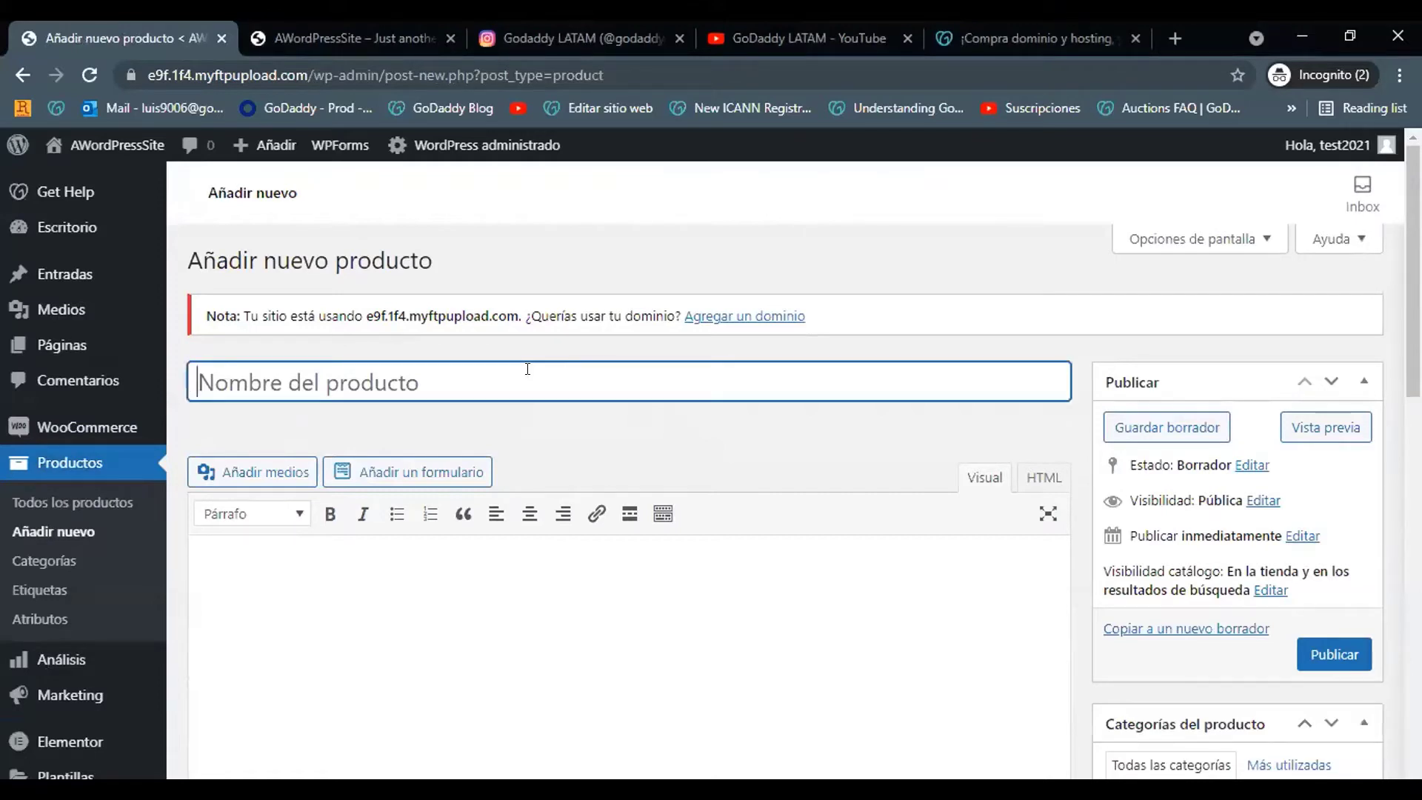
text(Cani)
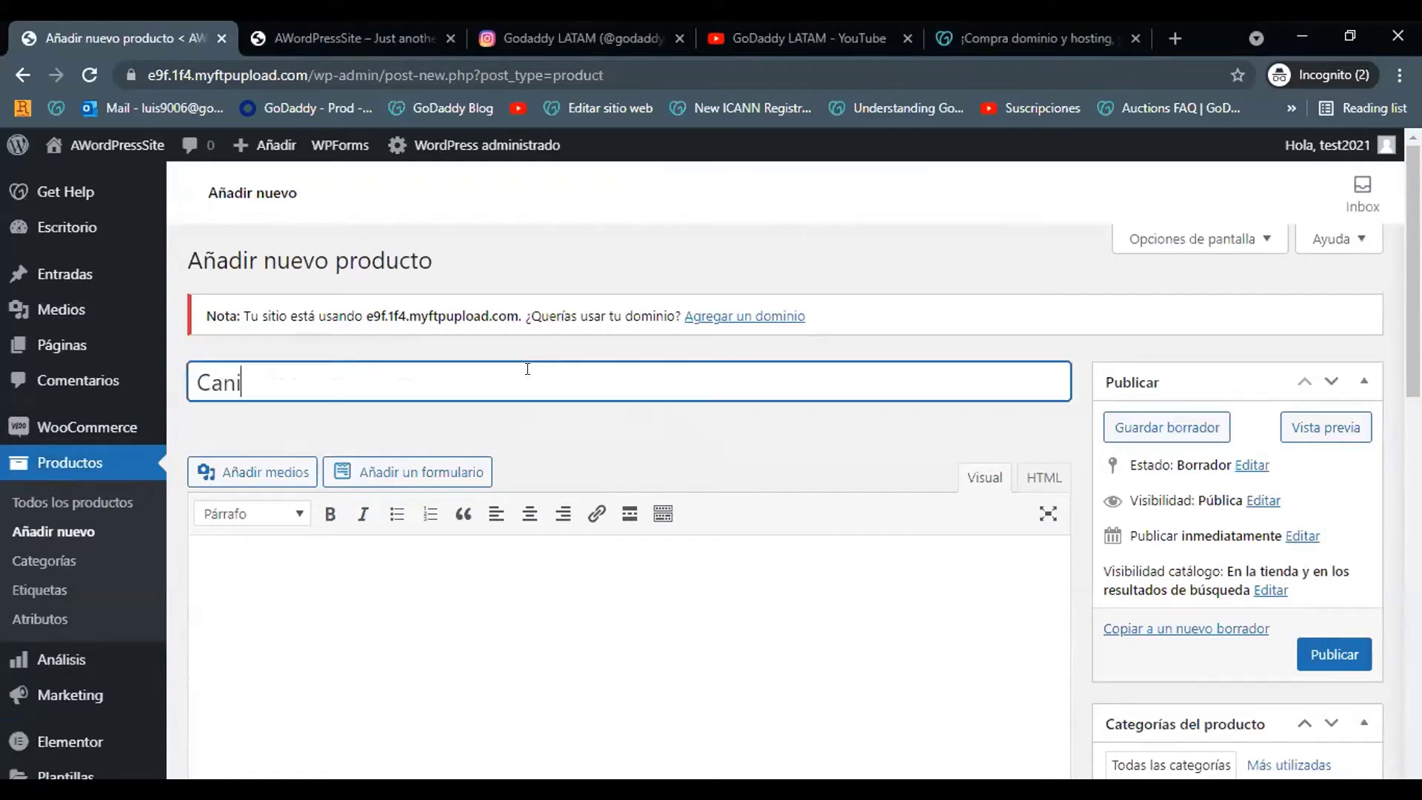
key(BackSpace)
text(misa Pero)
key(BackSpace)
text(so)
key(BackSpace)
text(on)
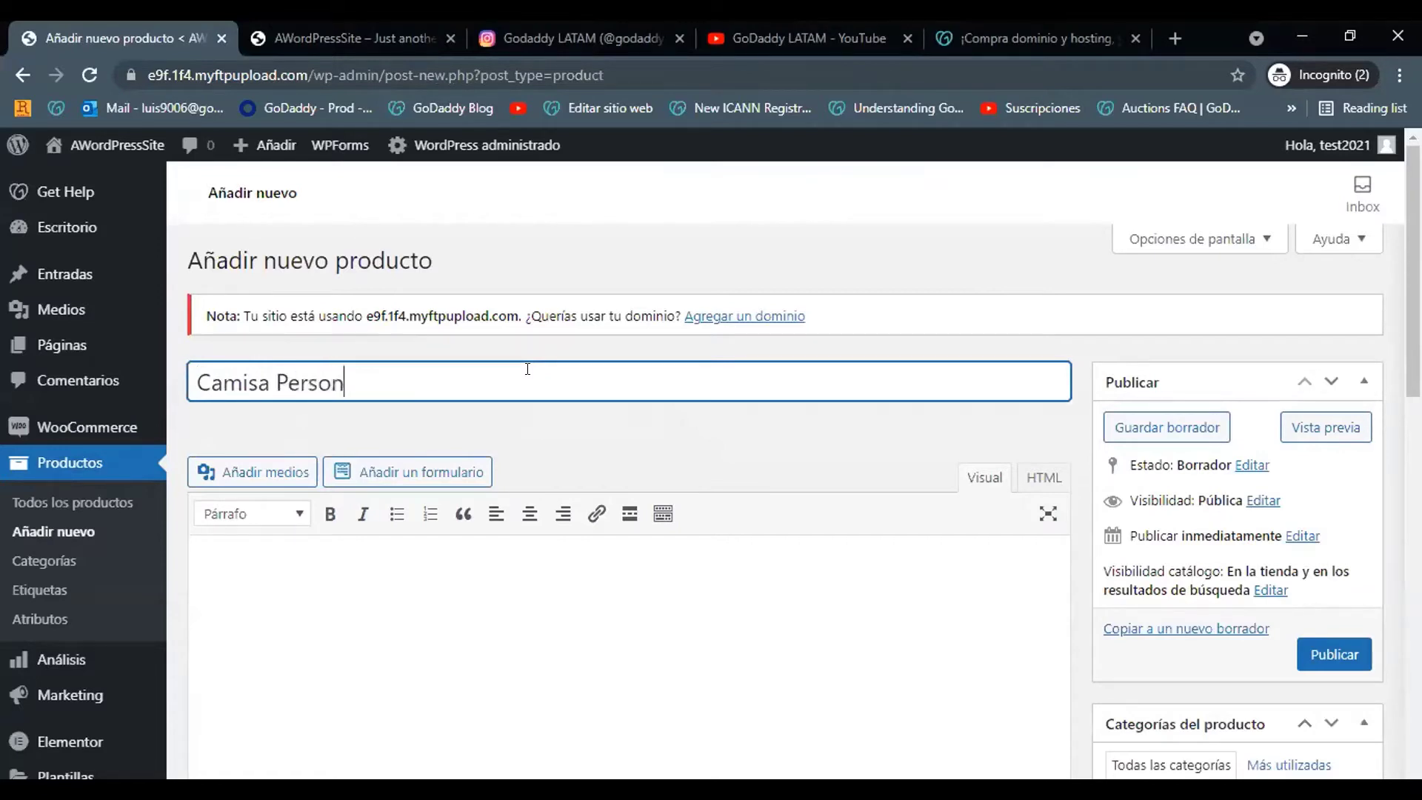
text(alizada)
key(Tab)
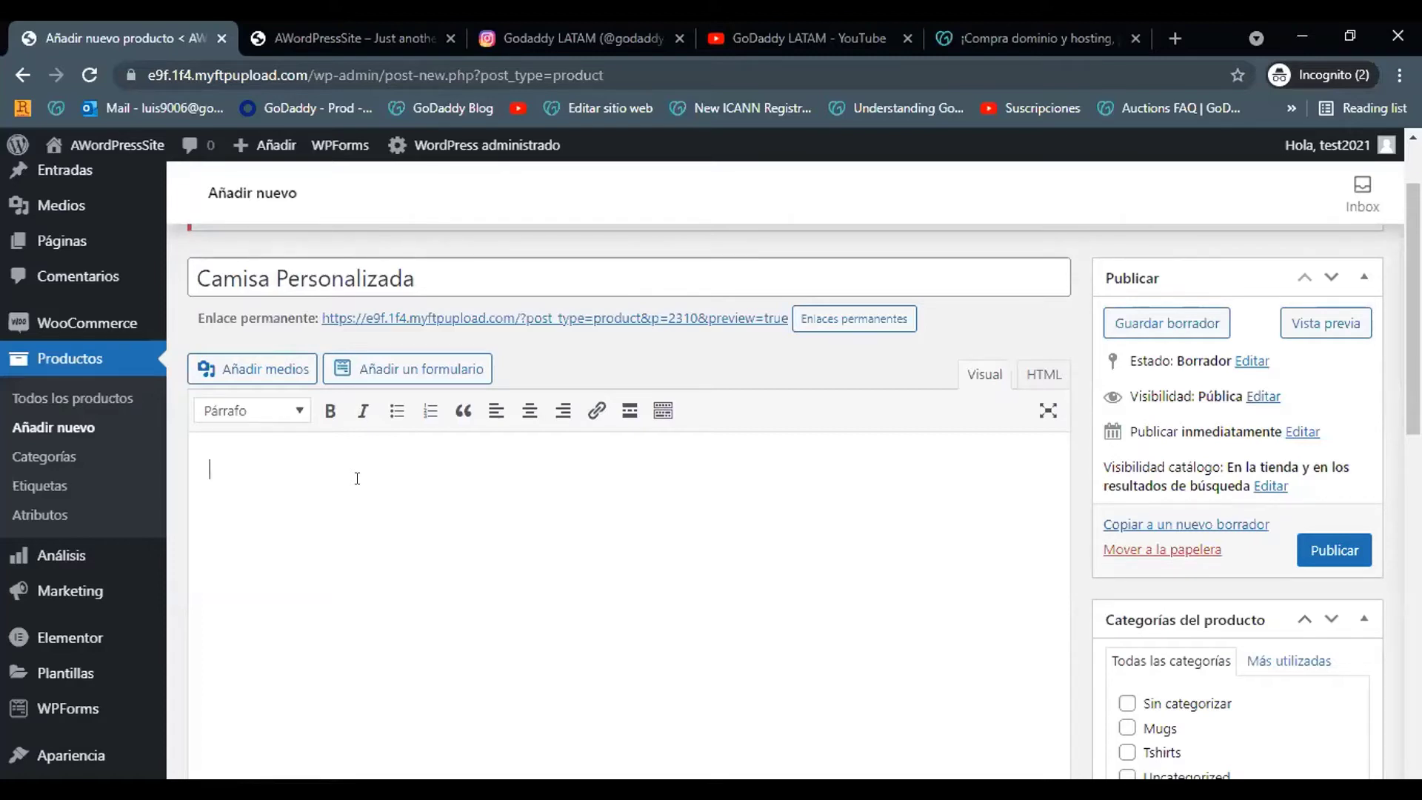
Step: Paste the camiseta paragraph into the product description editor
click(357, 477)
text(Una camiseta, es una prenda de ropa interior de abrigo por lo general de mangas cortas, cuello redondo o en forma de "V". Existen diversos diseños, que varían algunas de sus características básicas, por ejemplo, modificando el cuello redondo (también llamado "en caja") por otro en "V" (o de pico) o añadiendo bolsillos.)
scroll(708, 437, down, 4)
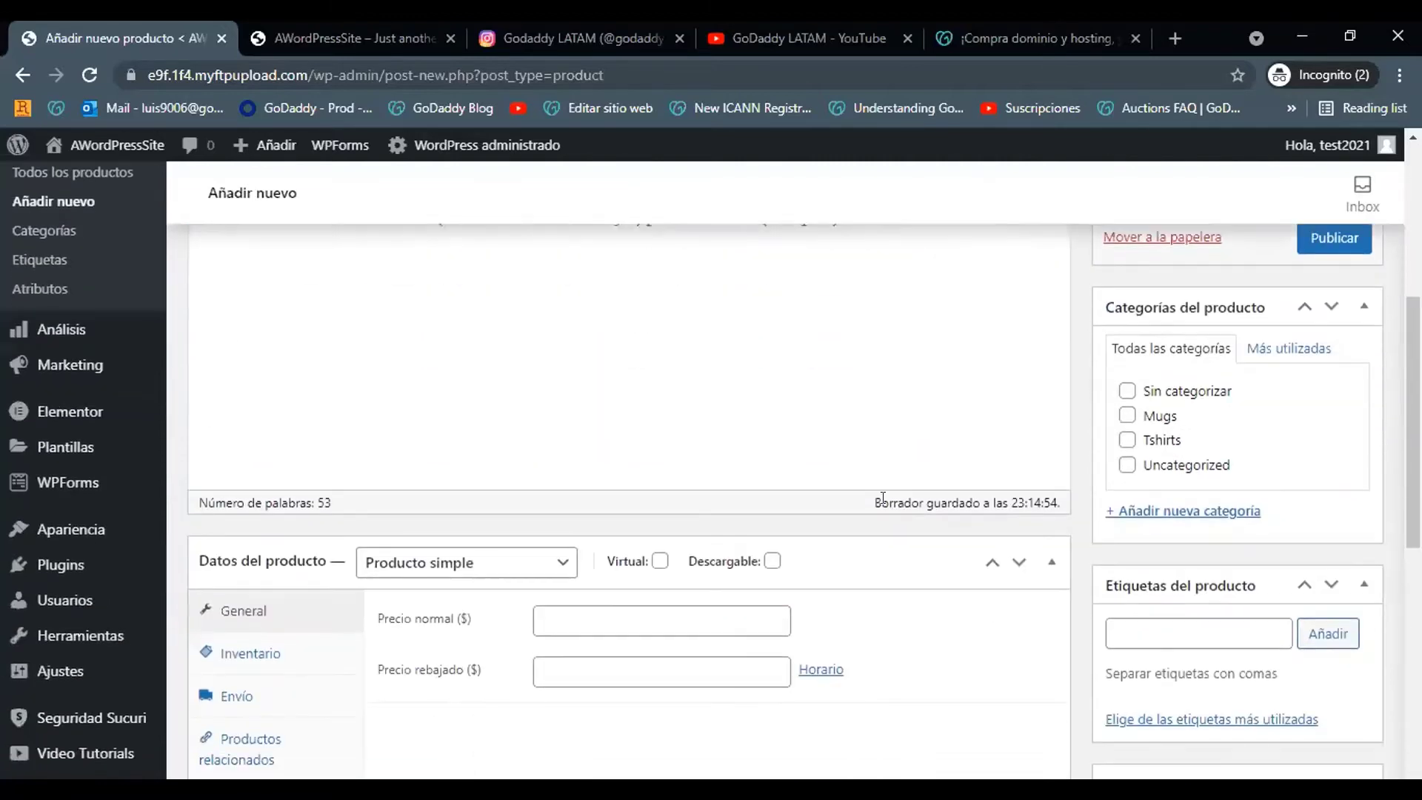
scroll(708, 438, up, 4)
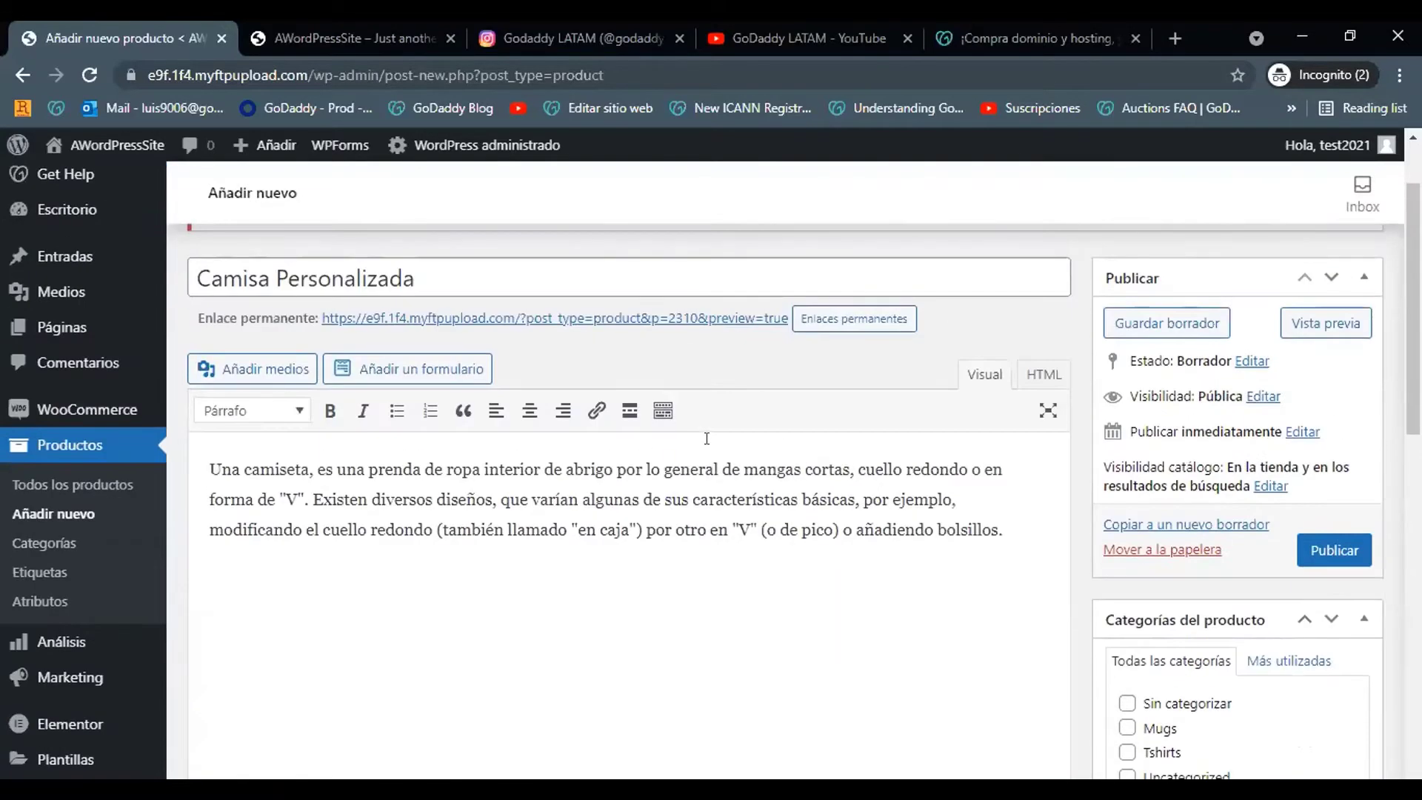
scroll(706, 438, down, 4)
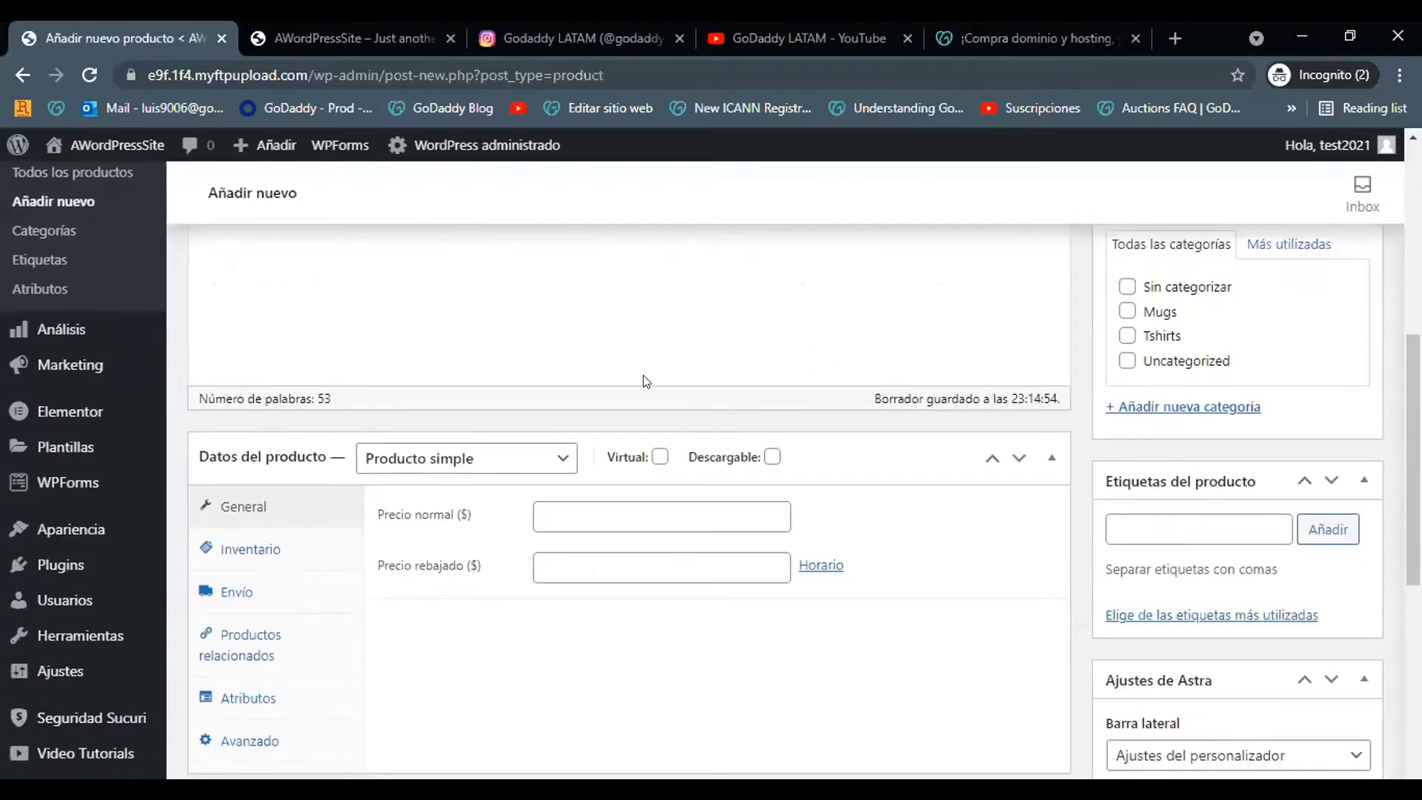
scroll(642, 377, up, 2)
scroll(565, 384, down, 3)
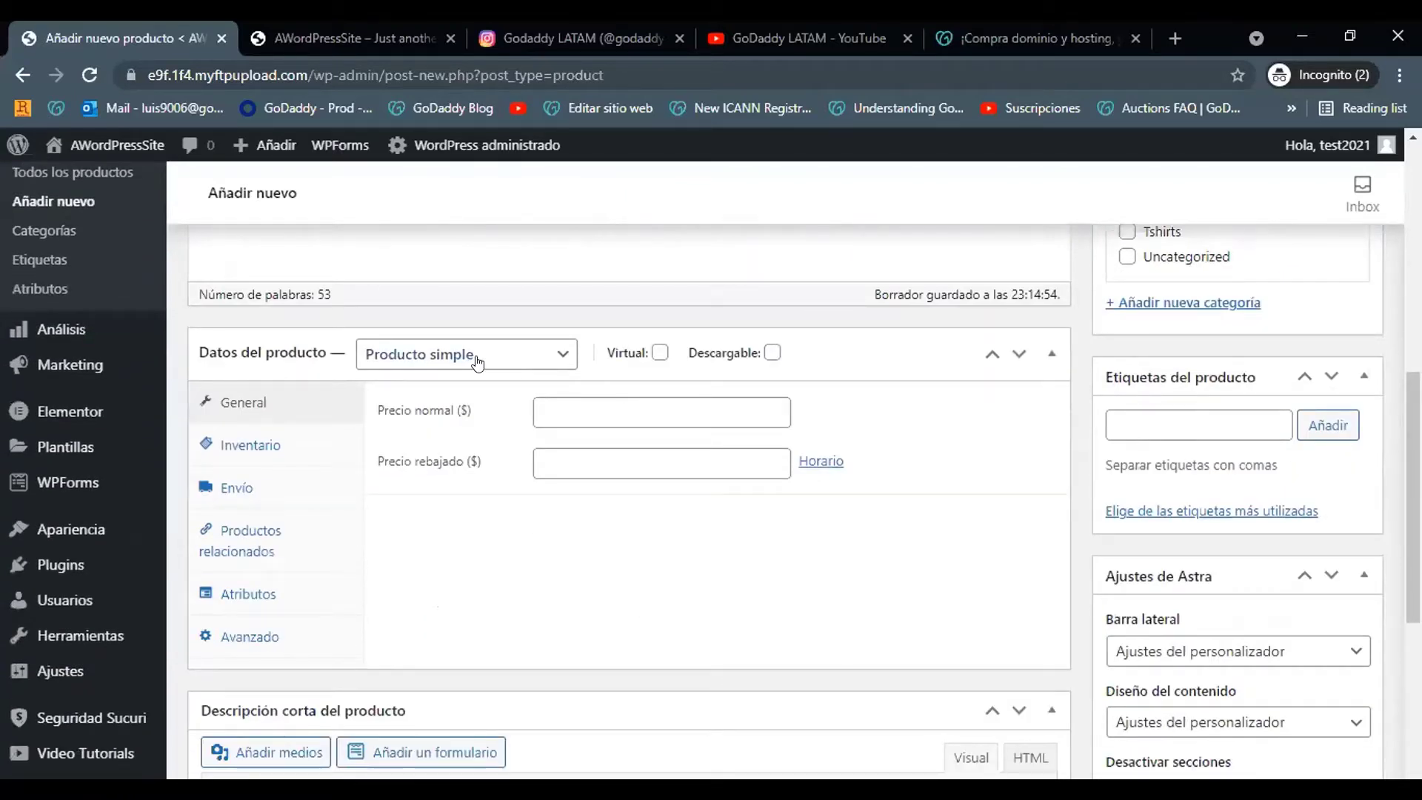
Step: Check the product type list and keep it as Producto simple
click(476, 361)
click(476, 363)
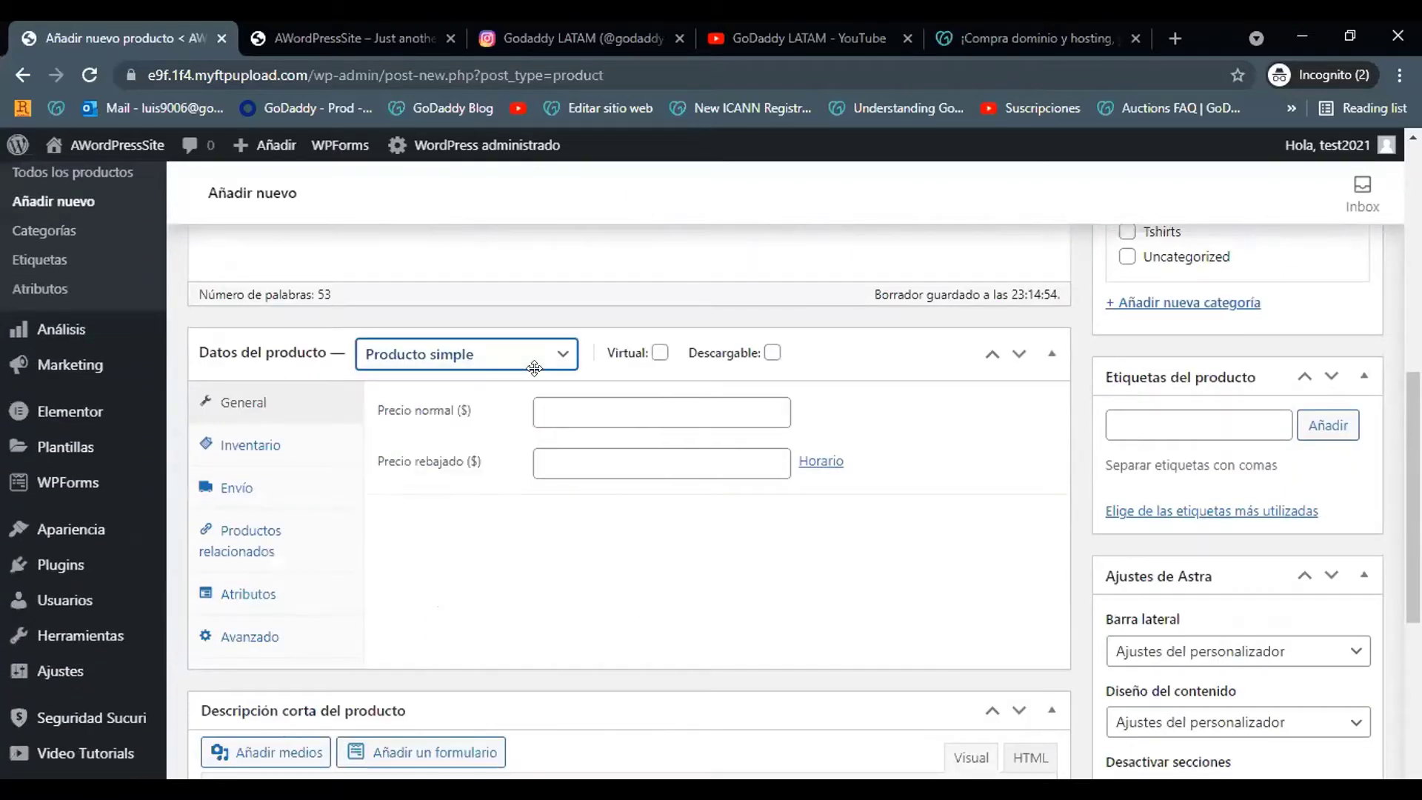
scroll(477, 366, up, 4)
scroll(476, 366, up, 3)
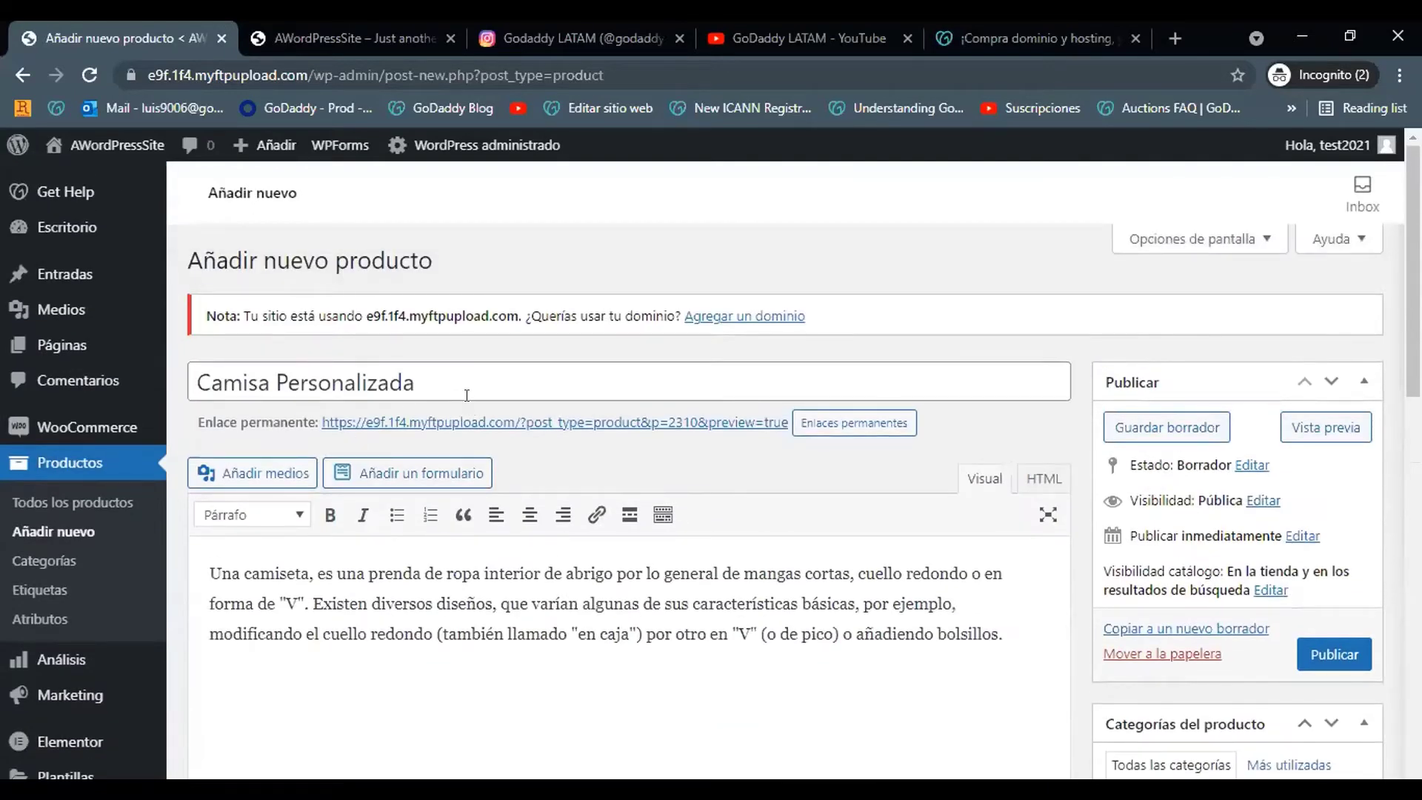
scroll(476, 393, down, 8)
scroll(477, 399, up, 8)
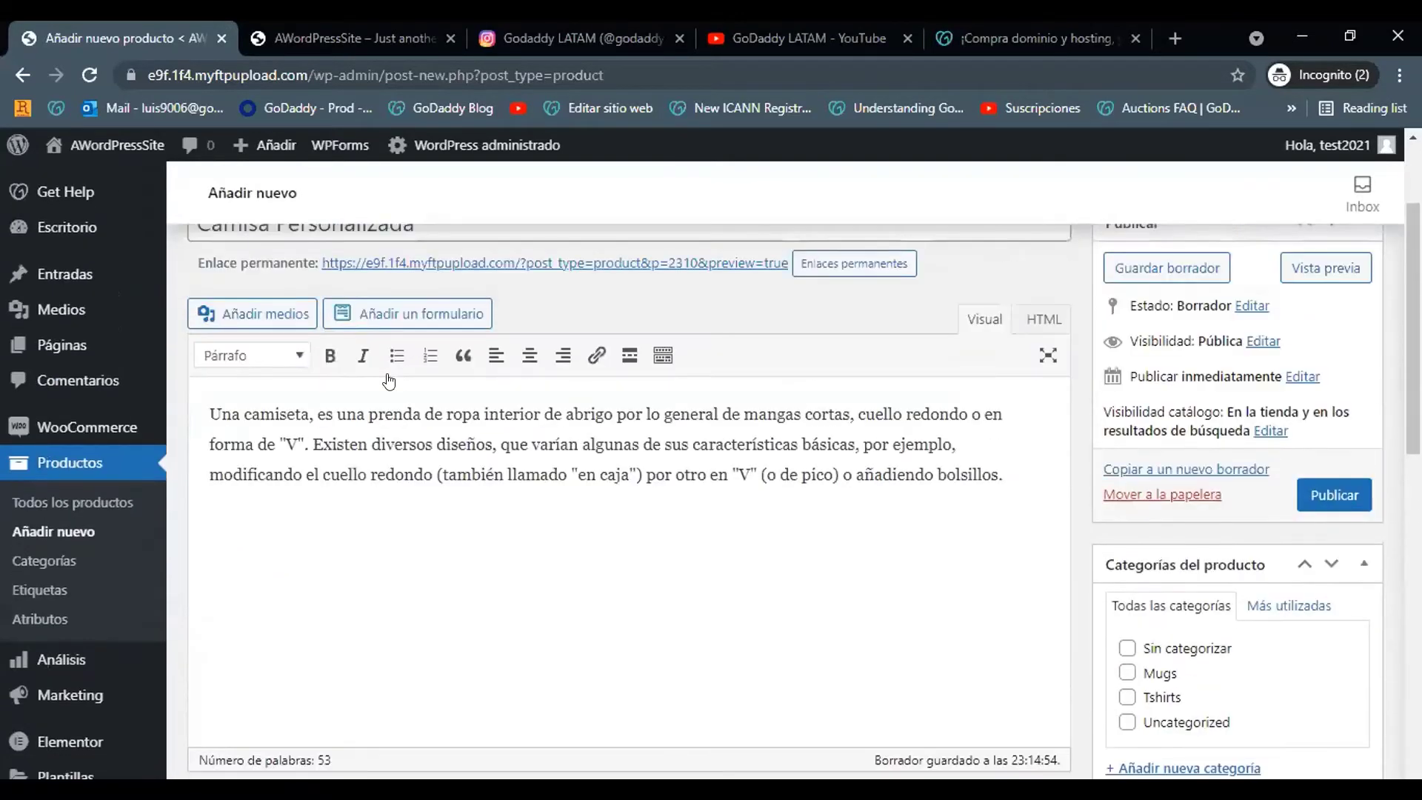
Step: Retype the end of the product title so it reads Camiseta Clasica
drag(258, 382, 614, 379)
key(BackSpace)
text(eta)
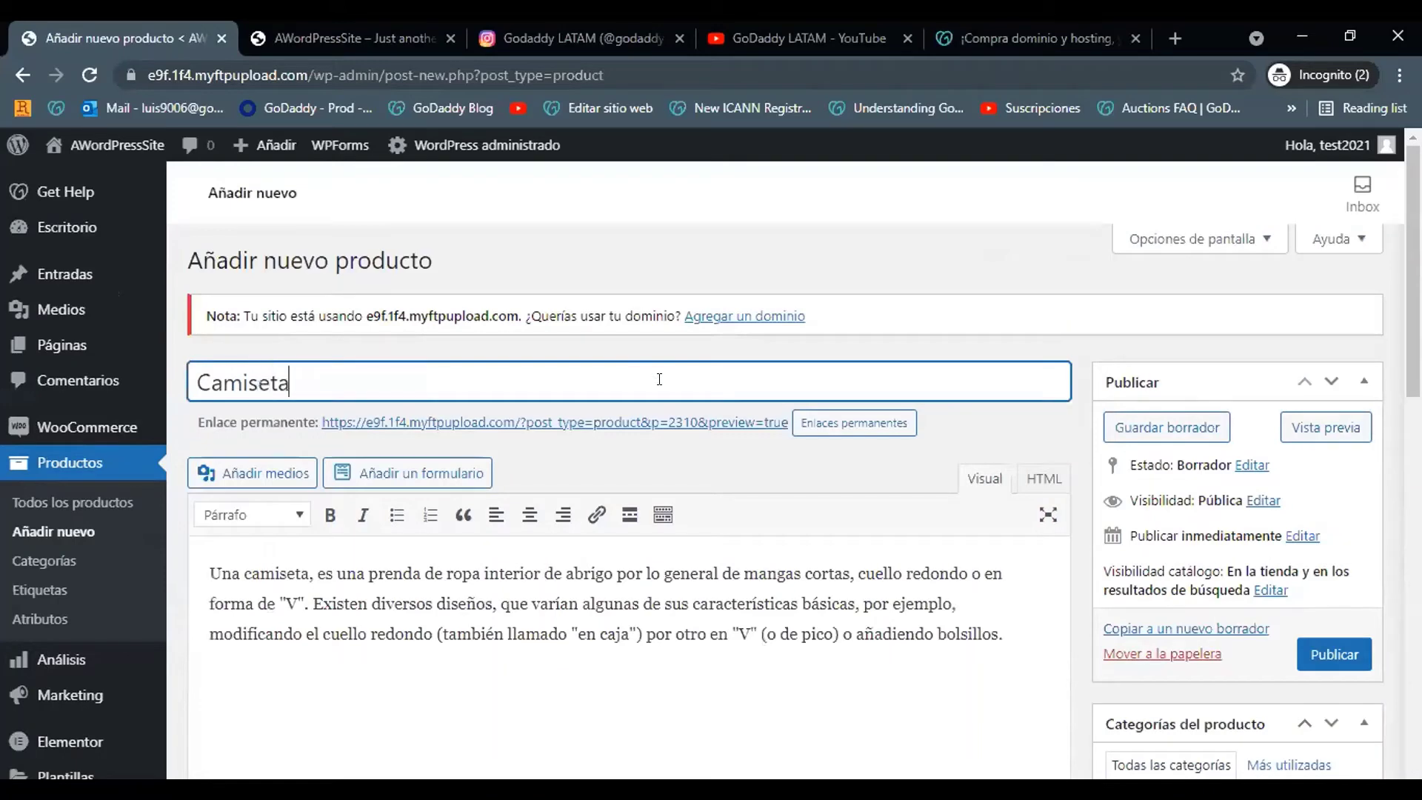
text( Clasica)
scroll(507, 459, down, 7)
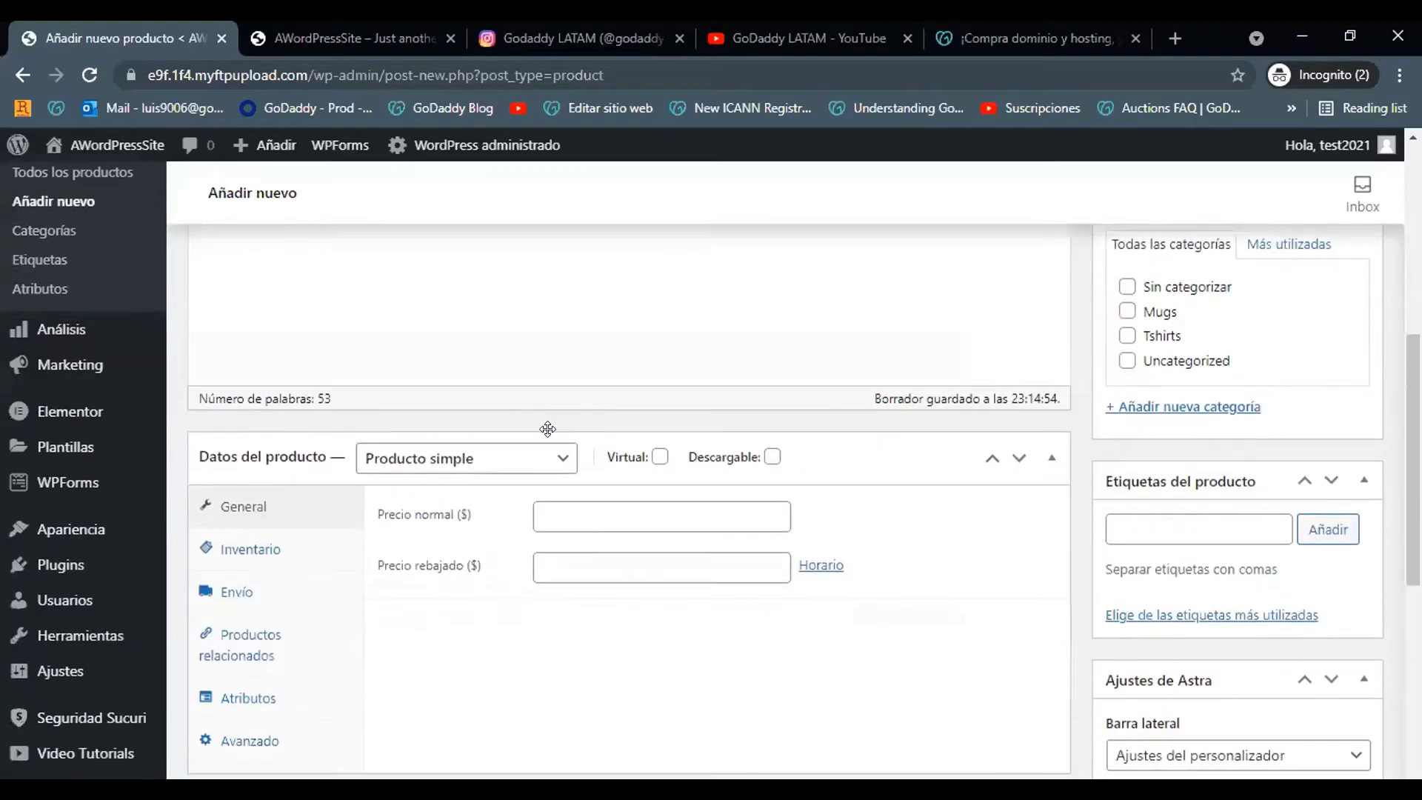
Step: Enter a regular price of 50 and a sale price of 45
click(562, 515)
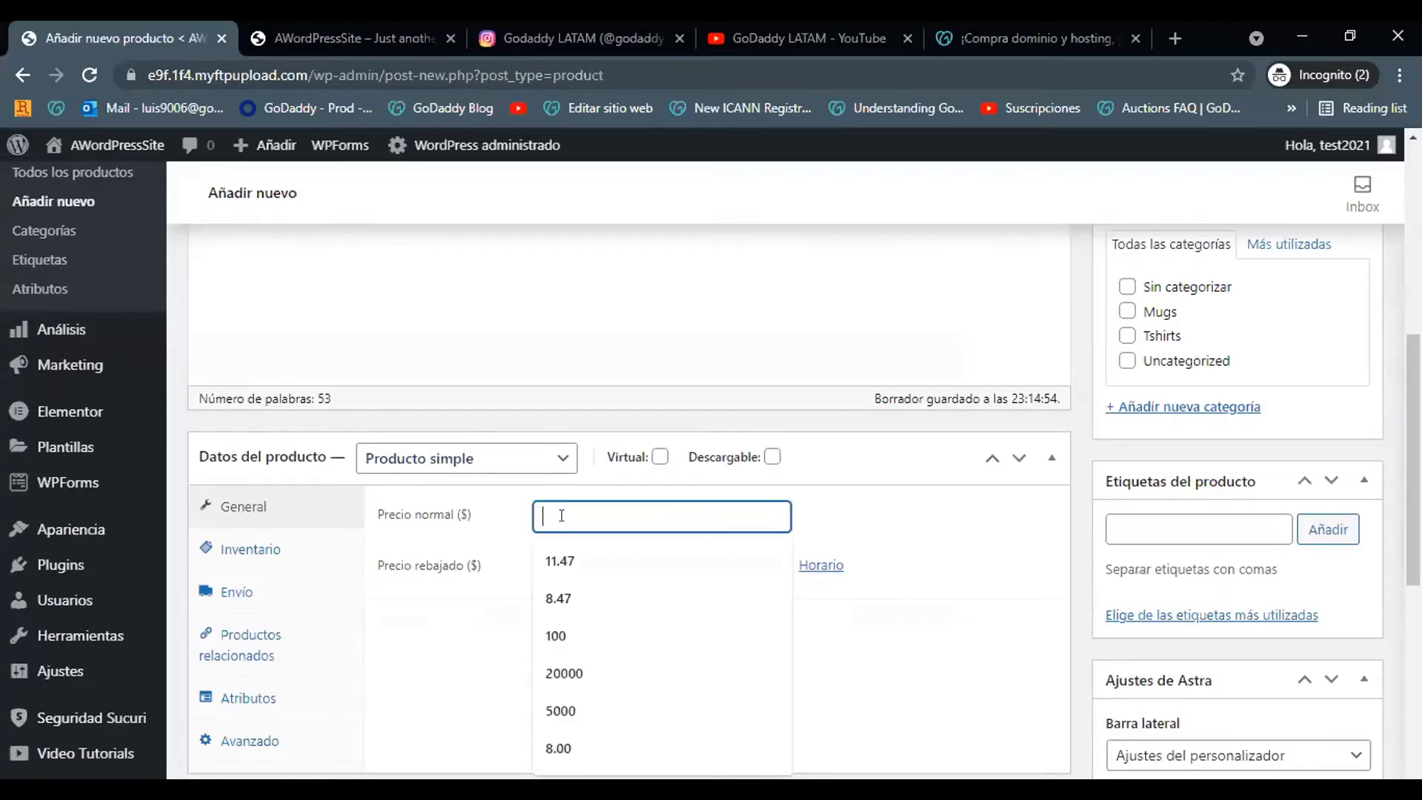
text(50)
click(572, 681)
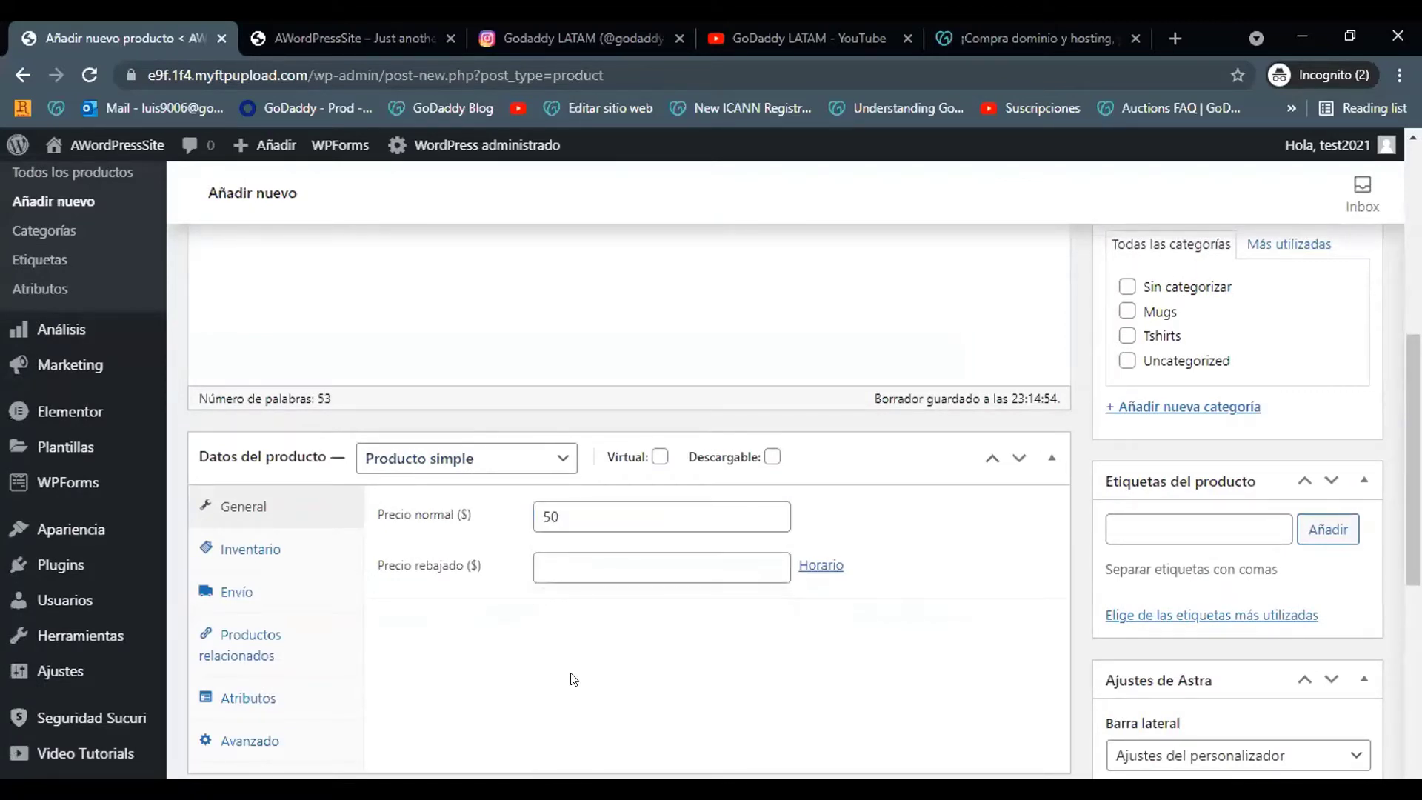
click(557, 568)
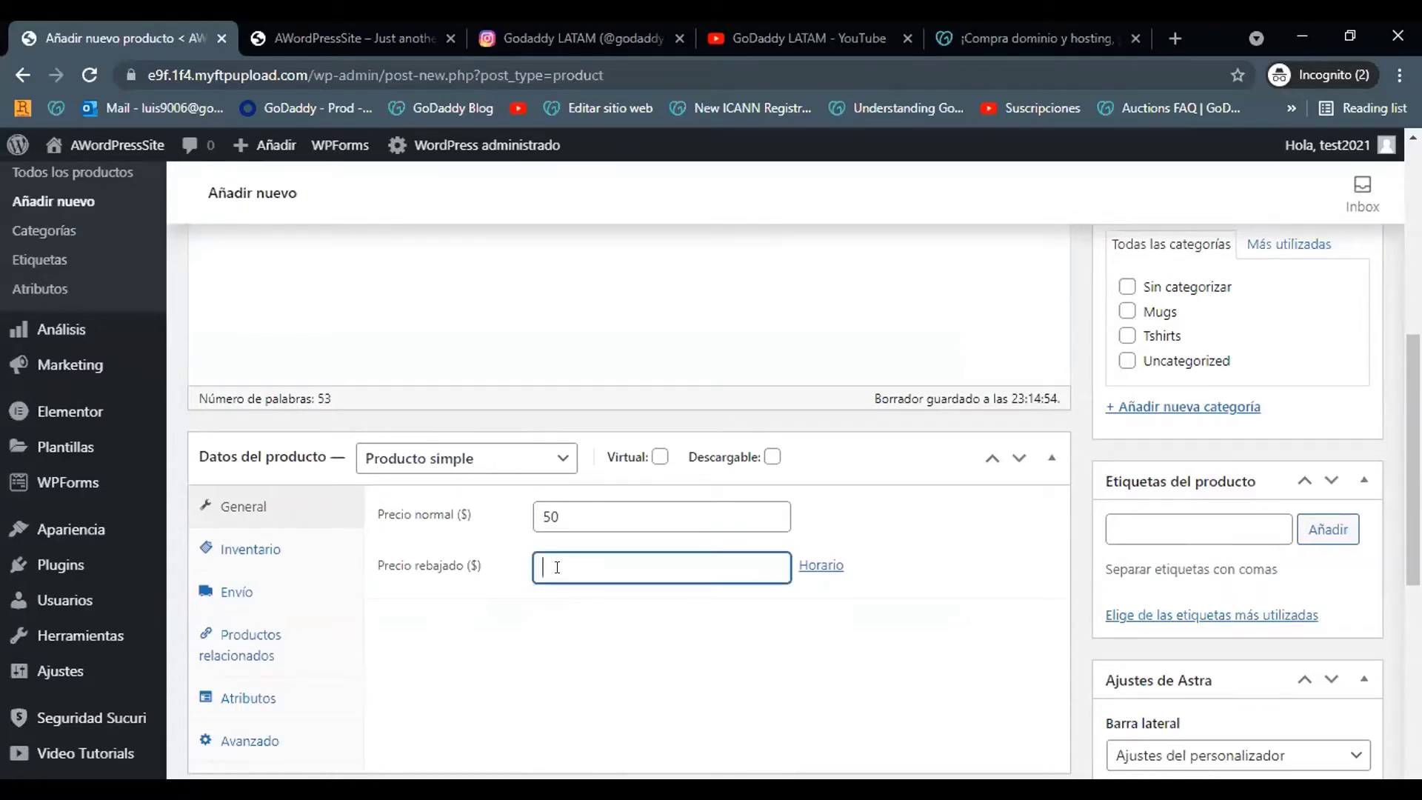
text(45)
click(578, 644)
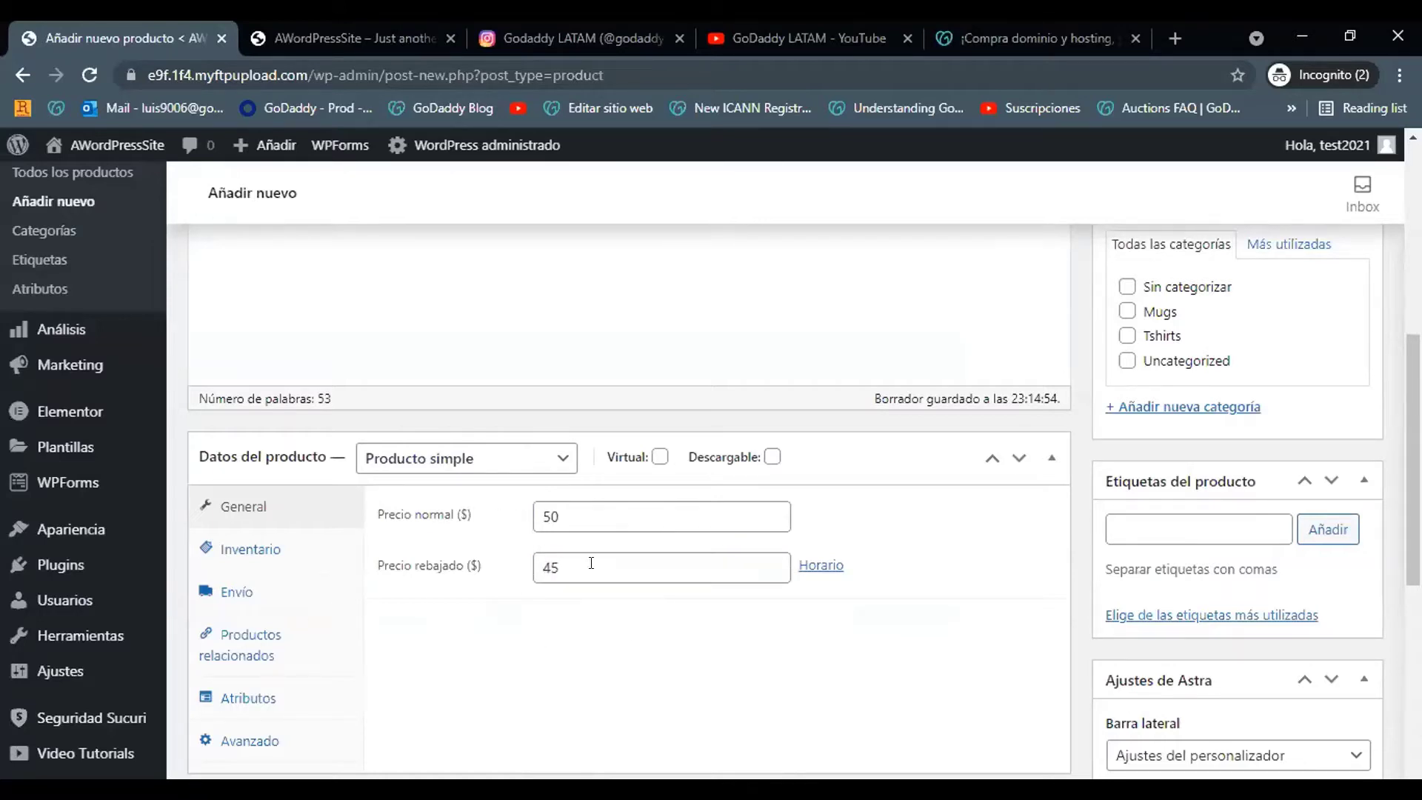
Step: Toggle Virtual and Descargable on and back off, leaving both unchecked
click(659, 457)
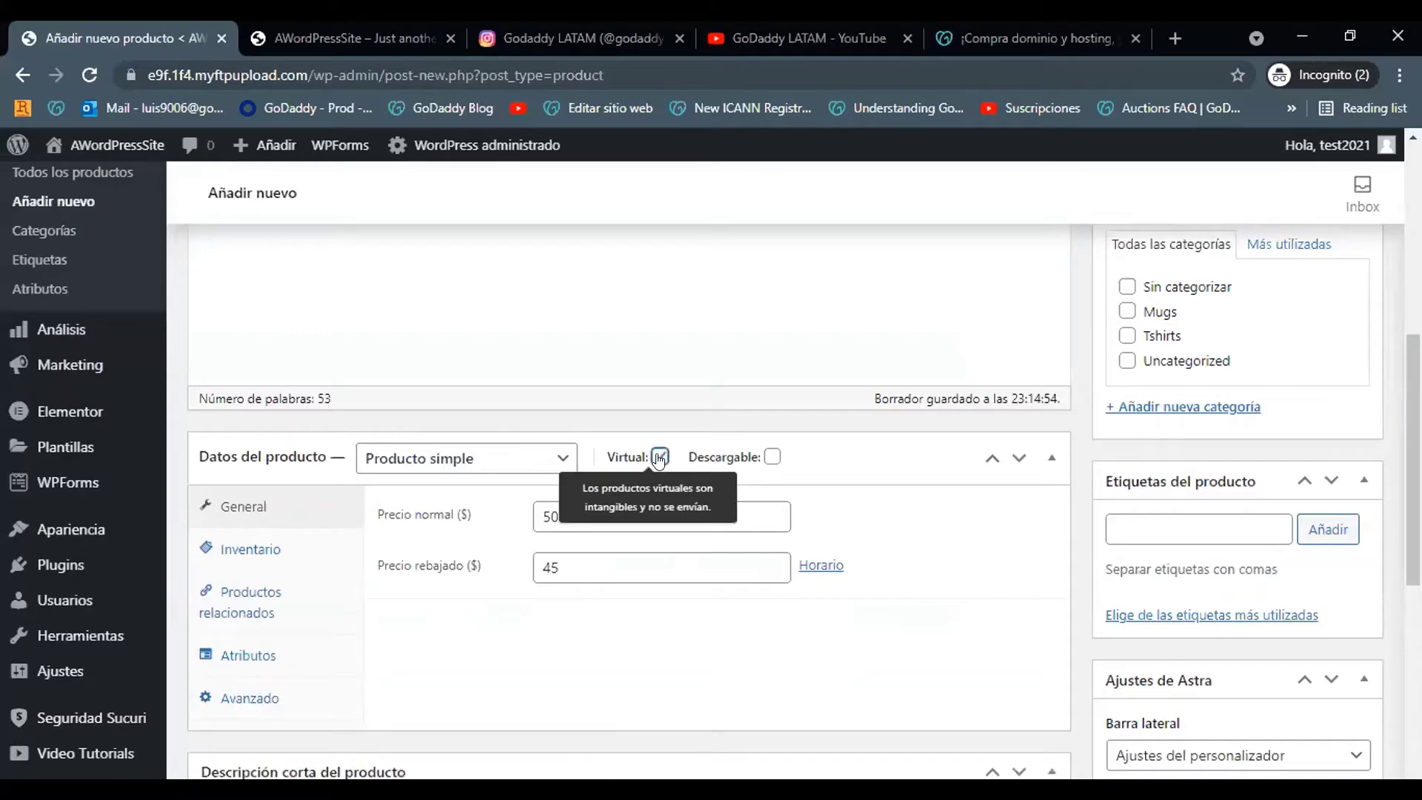
click(660, 459)
click(772, 456)
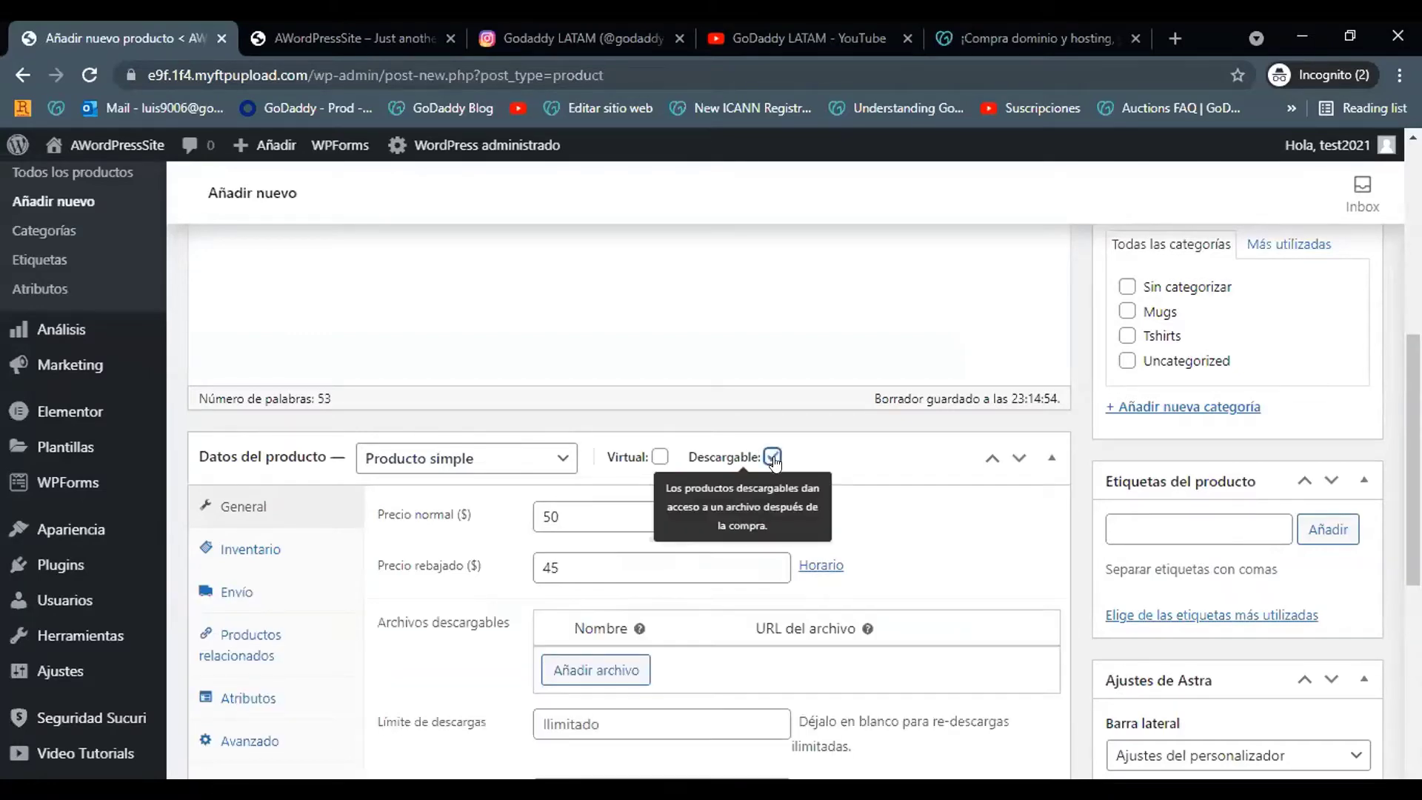
scroll(588, 608, down, 3)
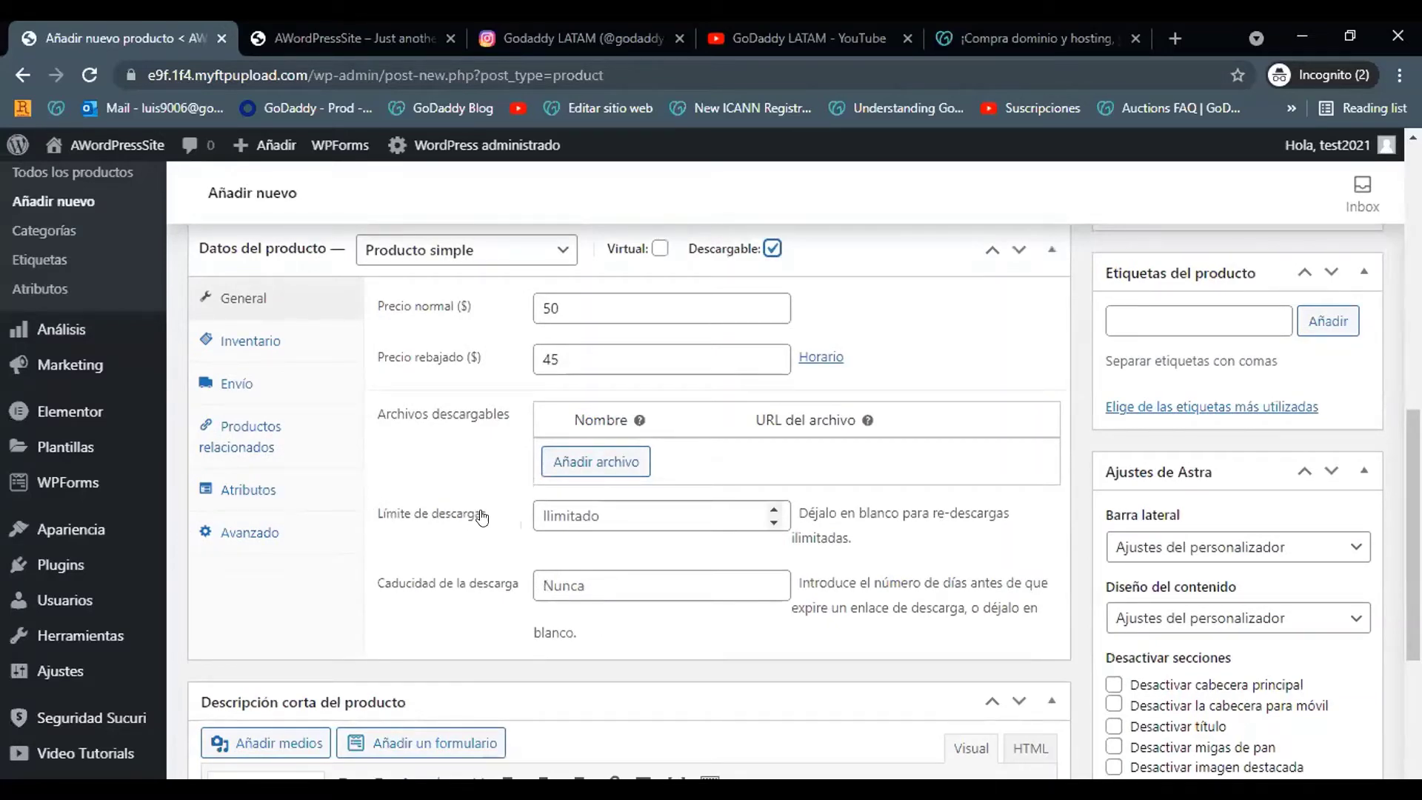
scroll(691, 564, up, 3)
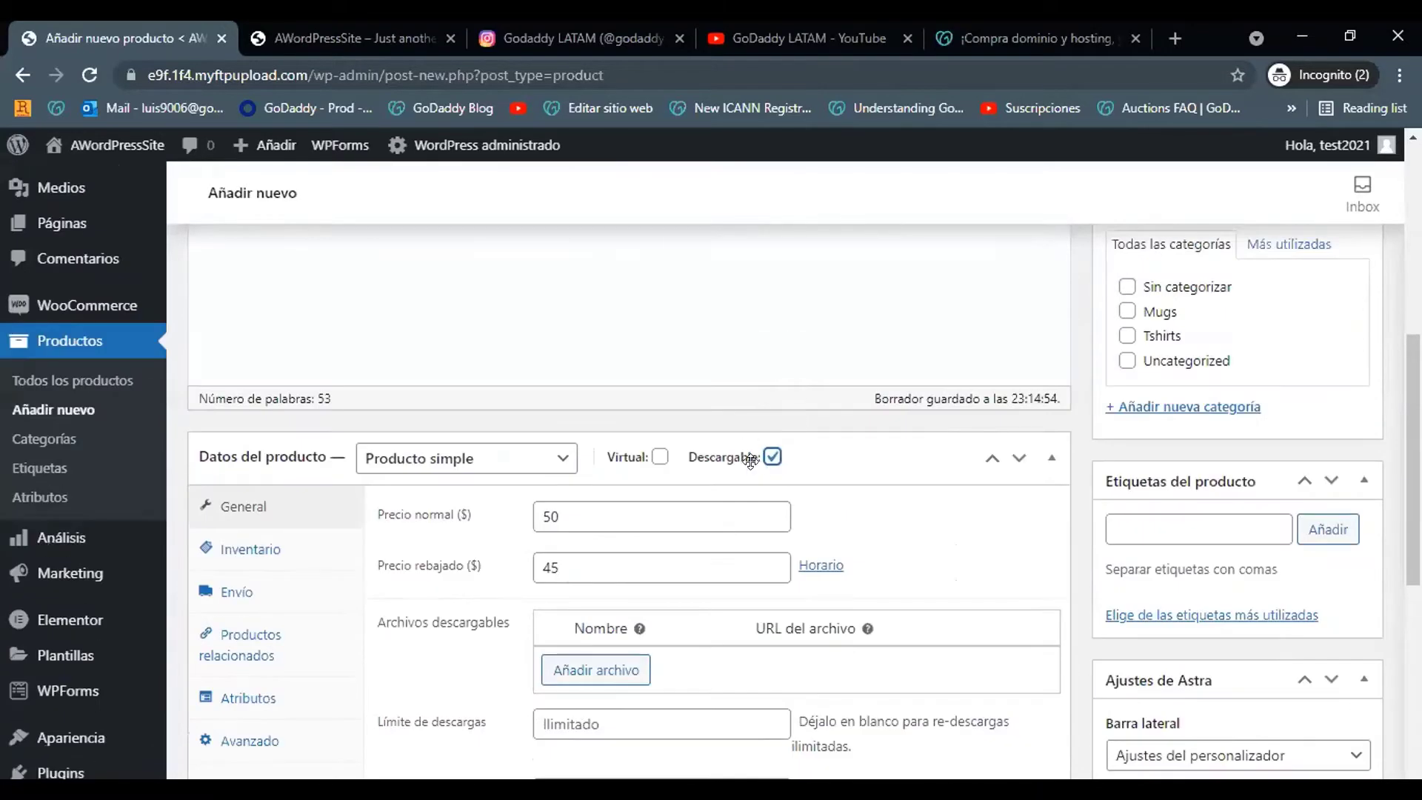
click(770, 458)
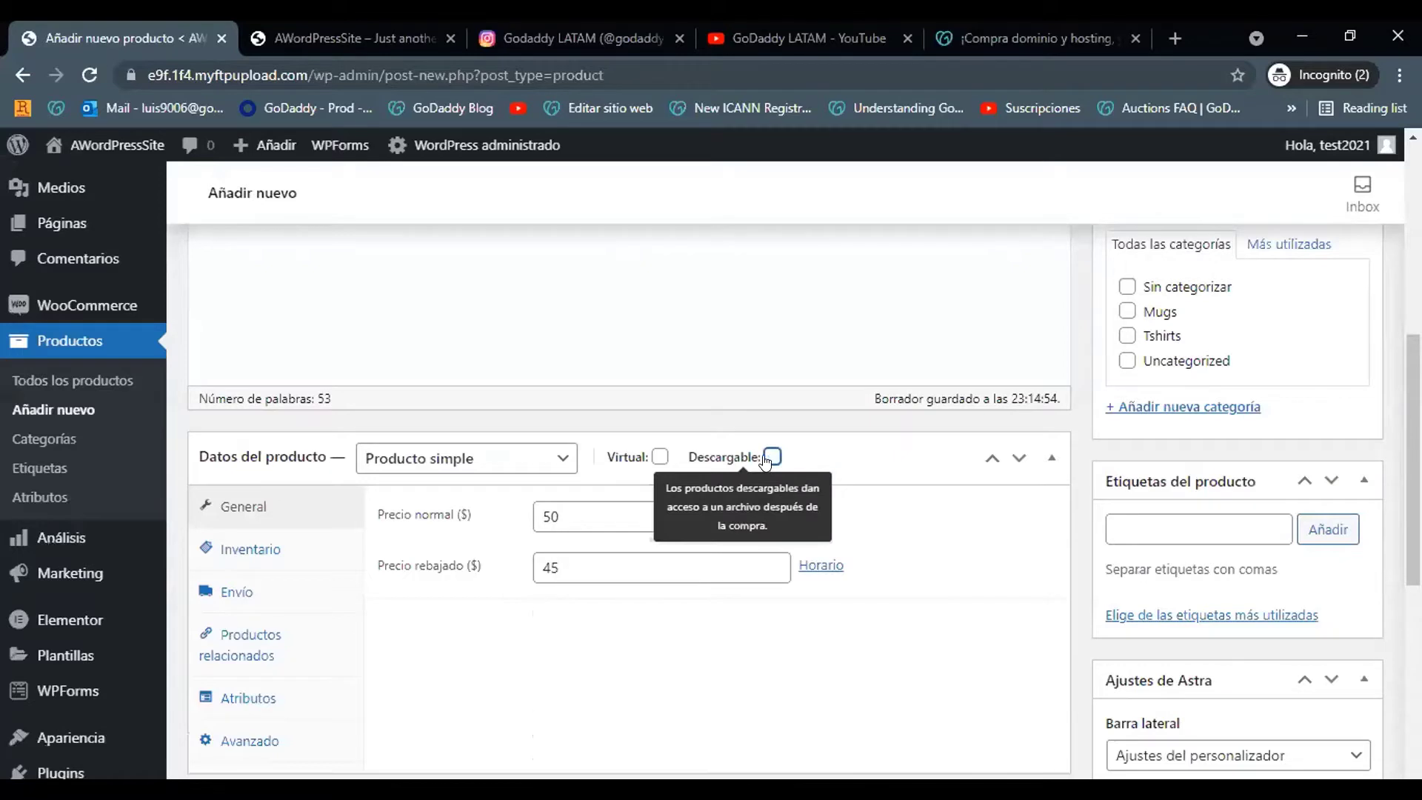
click(491, 455)
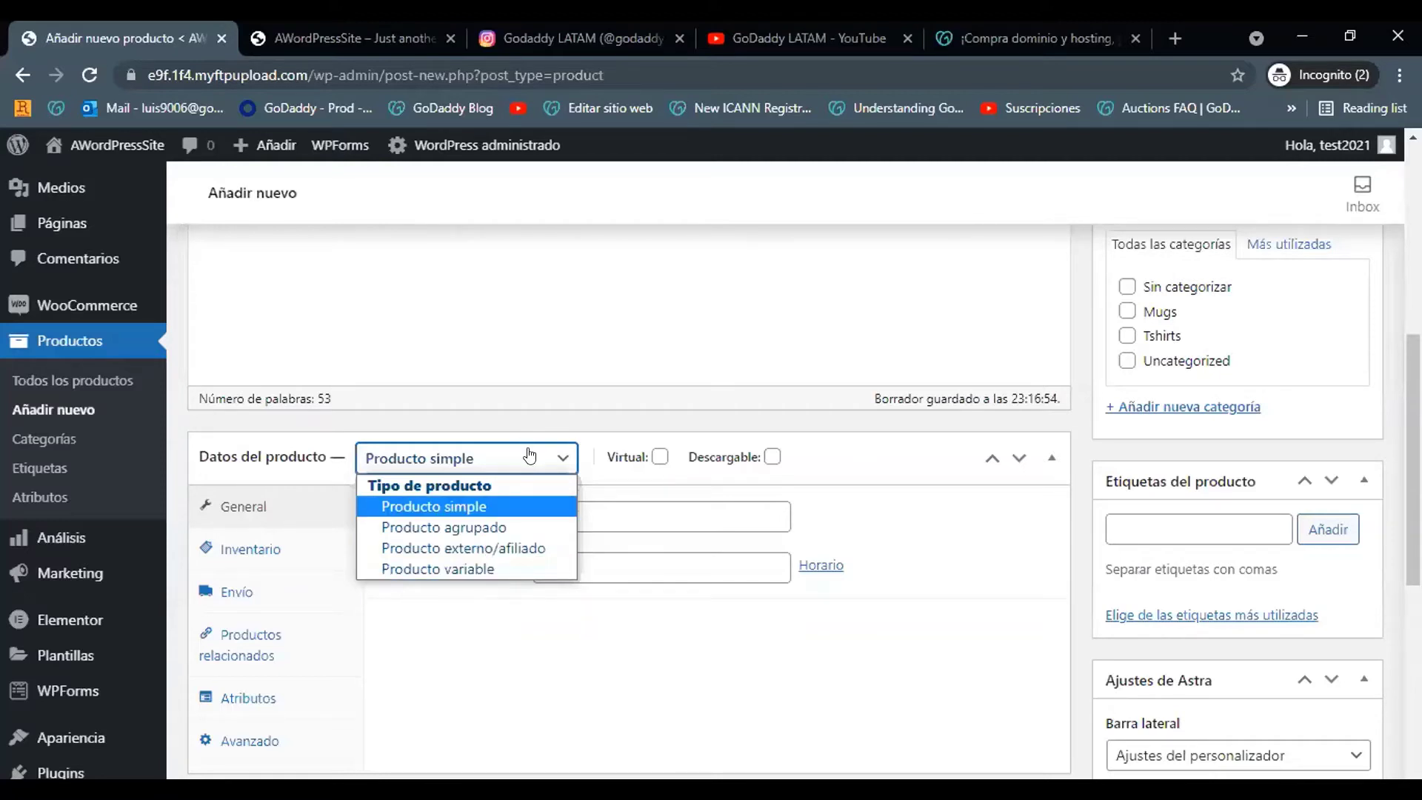
Step: Keep Producto simple and give the product the SKU H-800 in Inventario
click(511, 506)
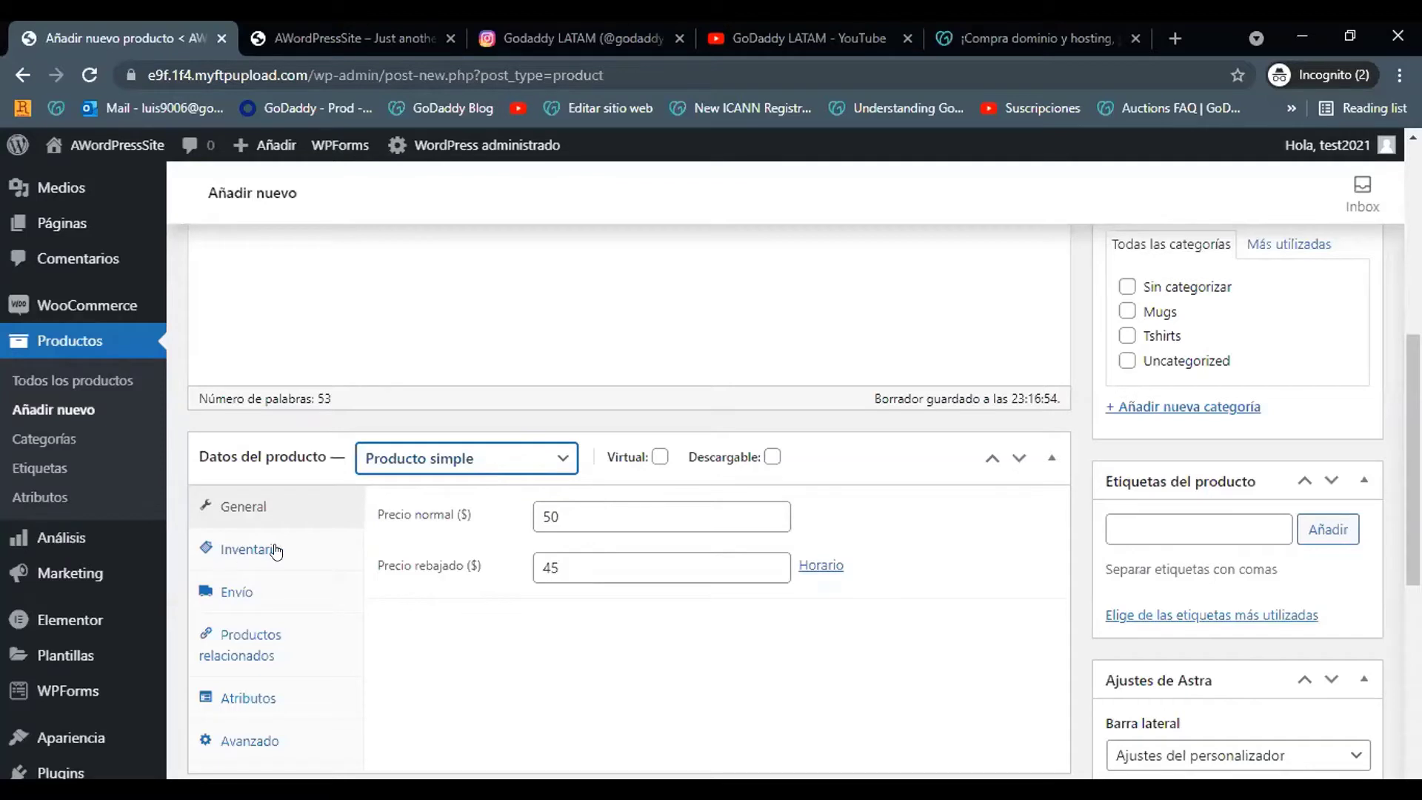
scroll(237, 532, down, 1)
click(238, 451)
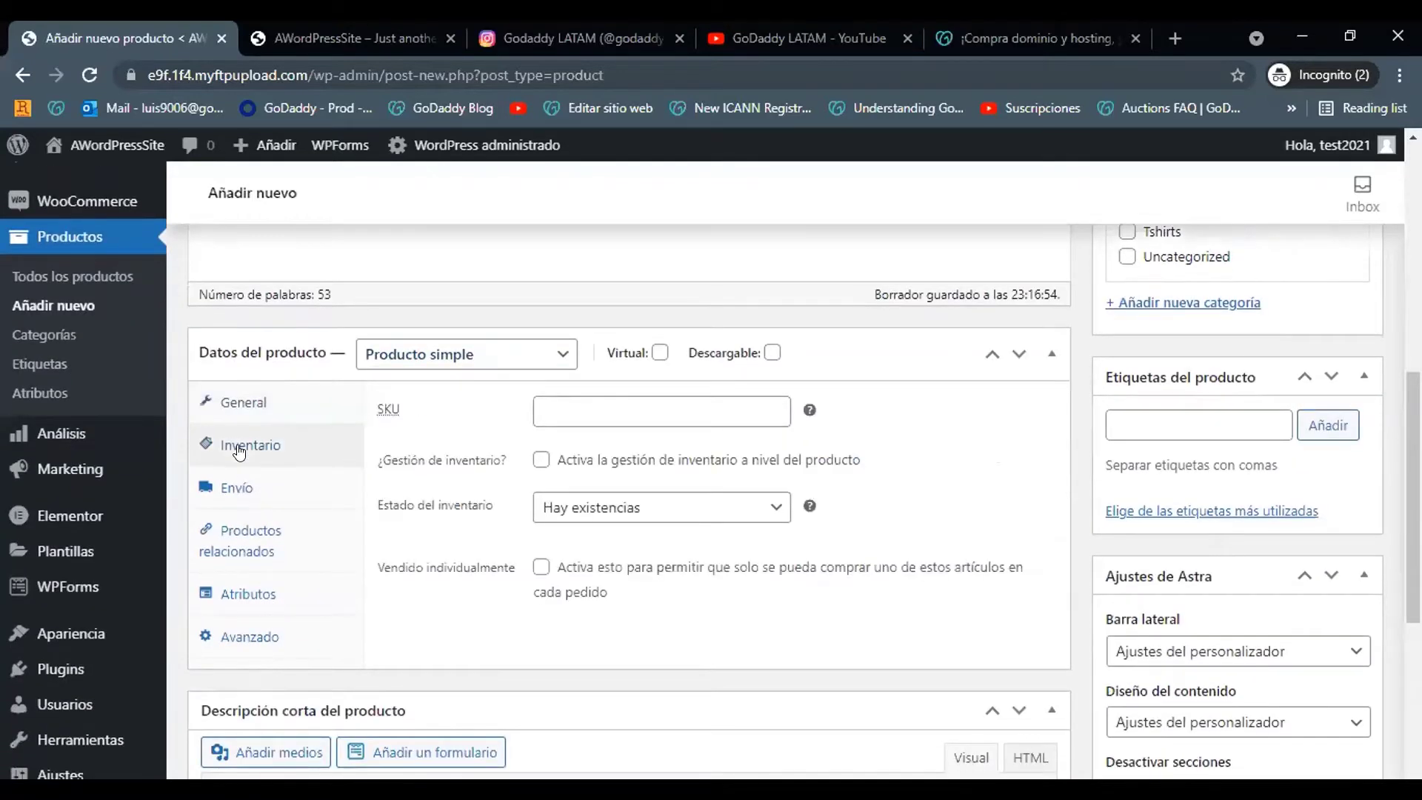
click(581, 410)
click(575, 457)
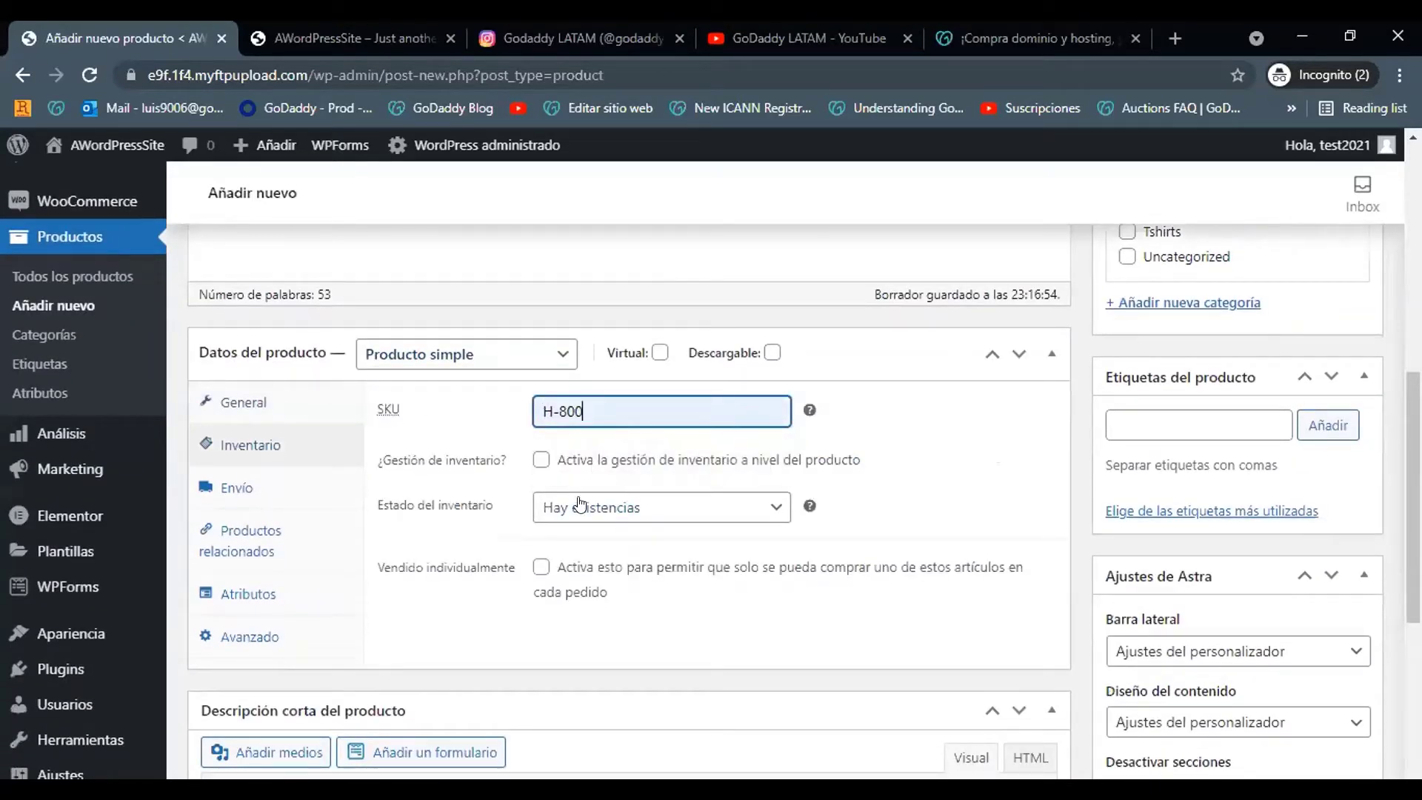
Step: Enable stock management with 25 units and backorders left at No permitir
click(542, 460)
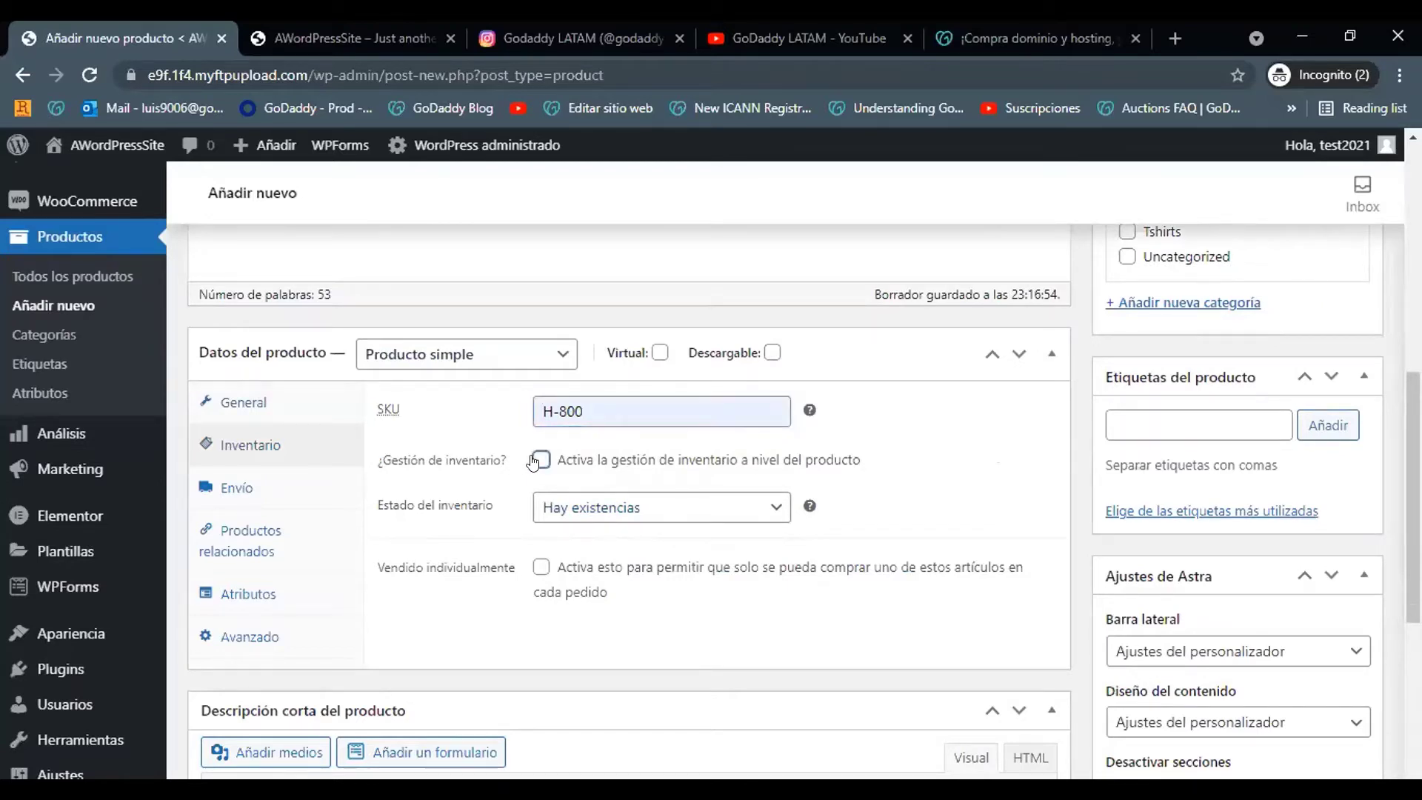
drag(580, 508, 476, 513)
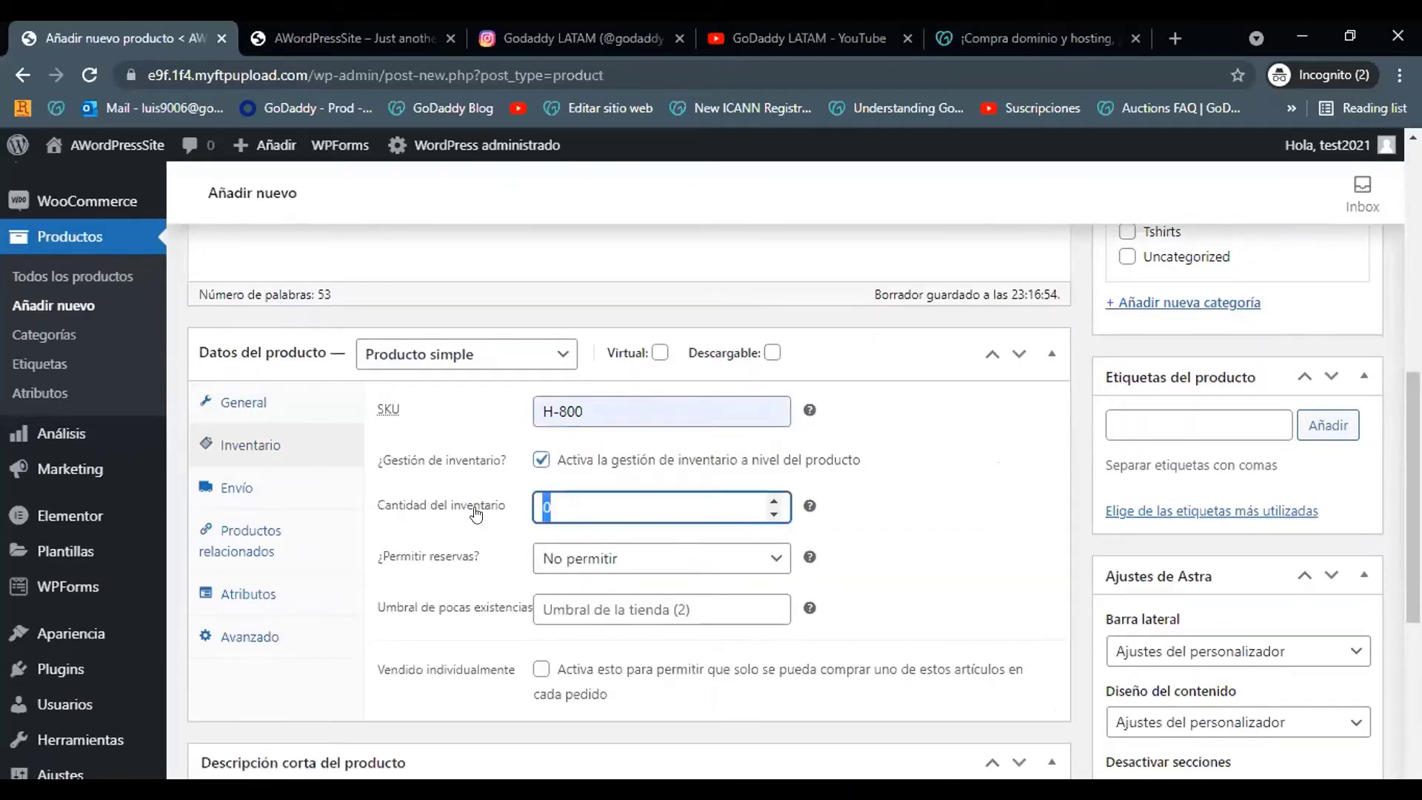
text(25)
click(606, 562)
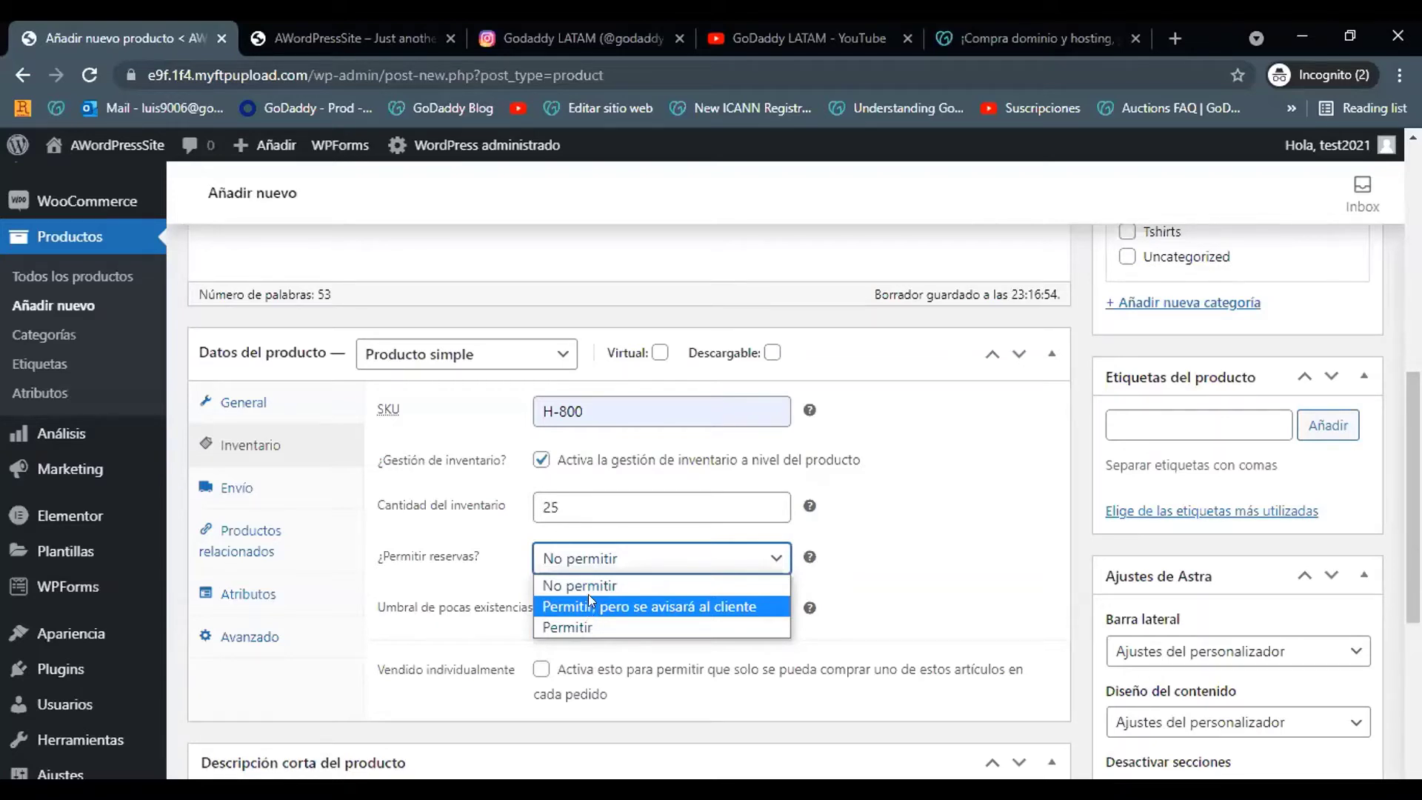
click(600, 561)
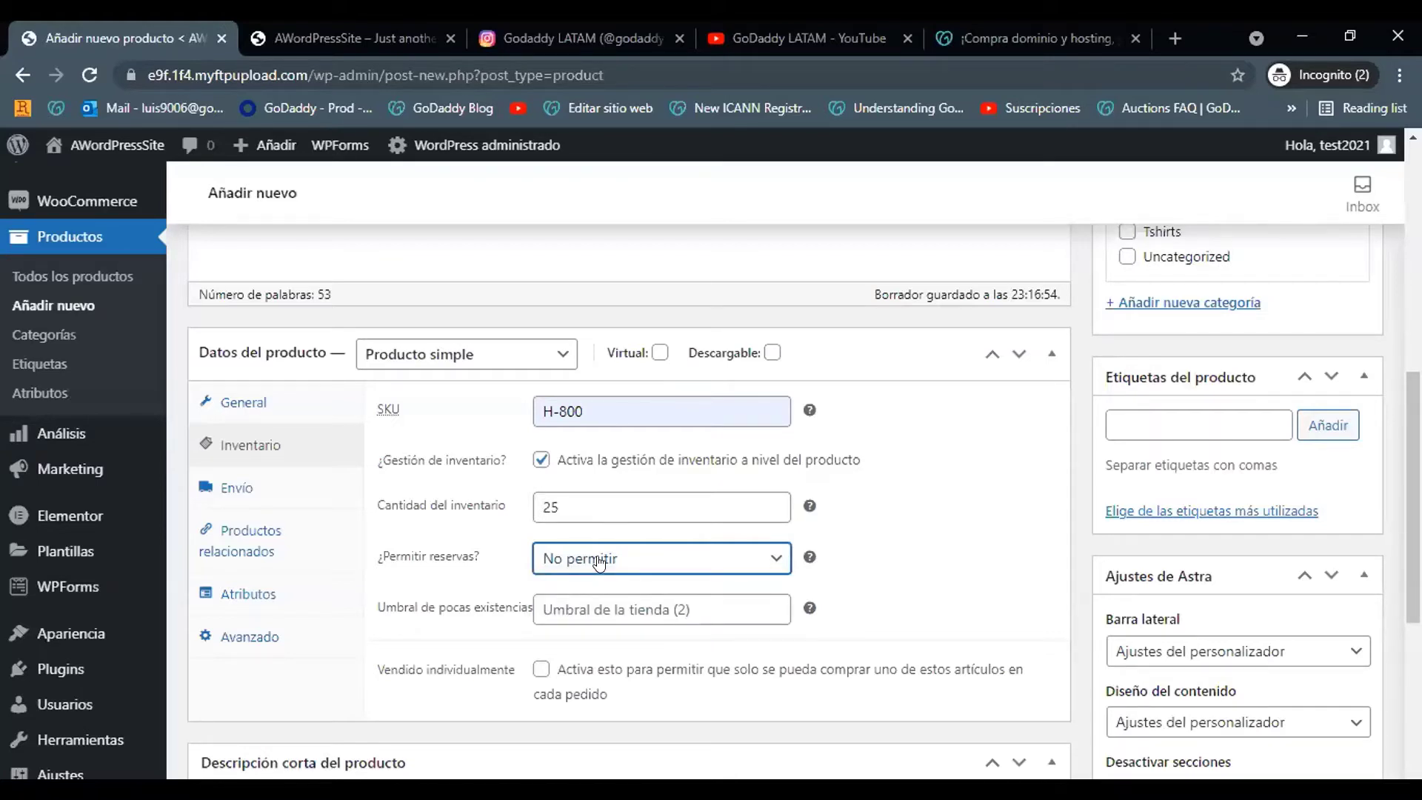
click(600, 561)
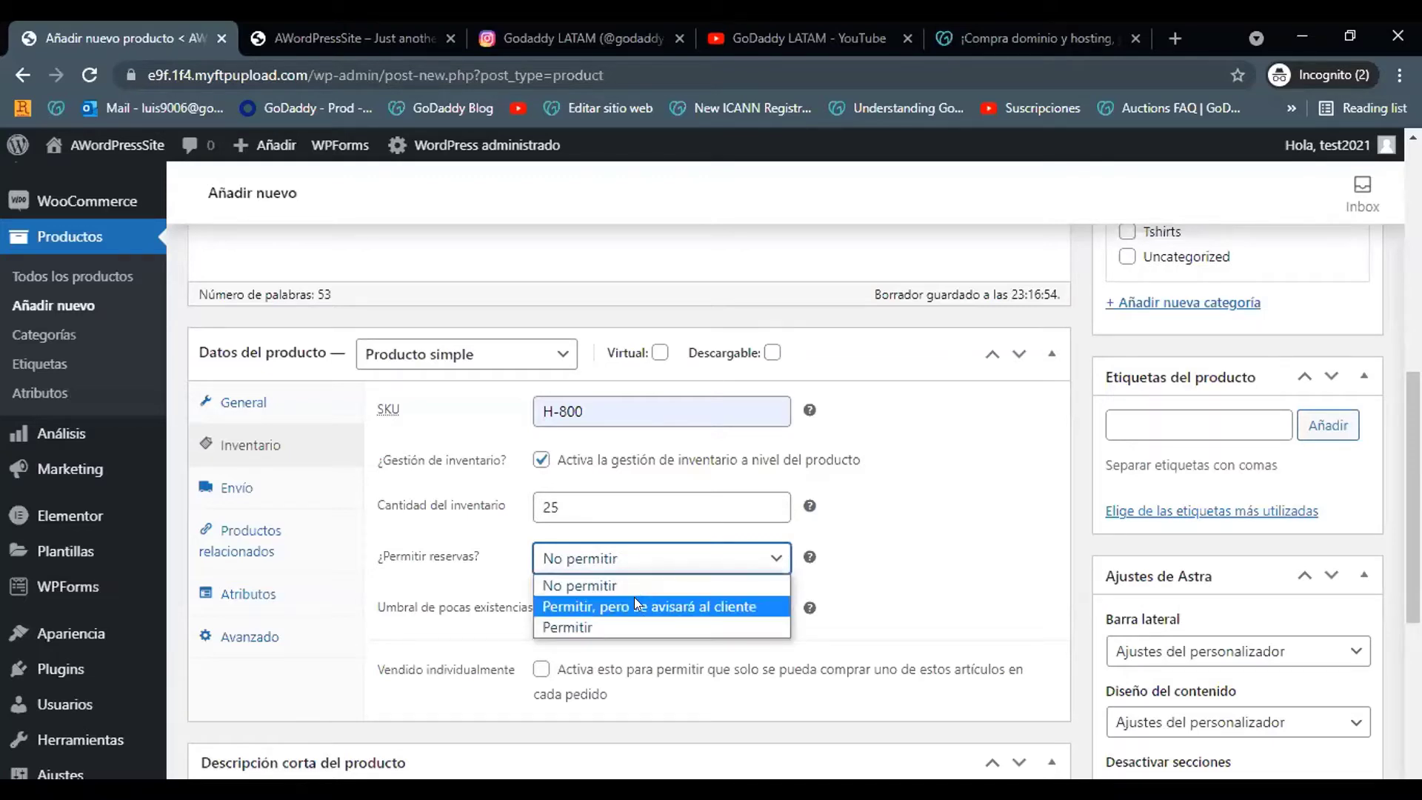
click(615, 555)
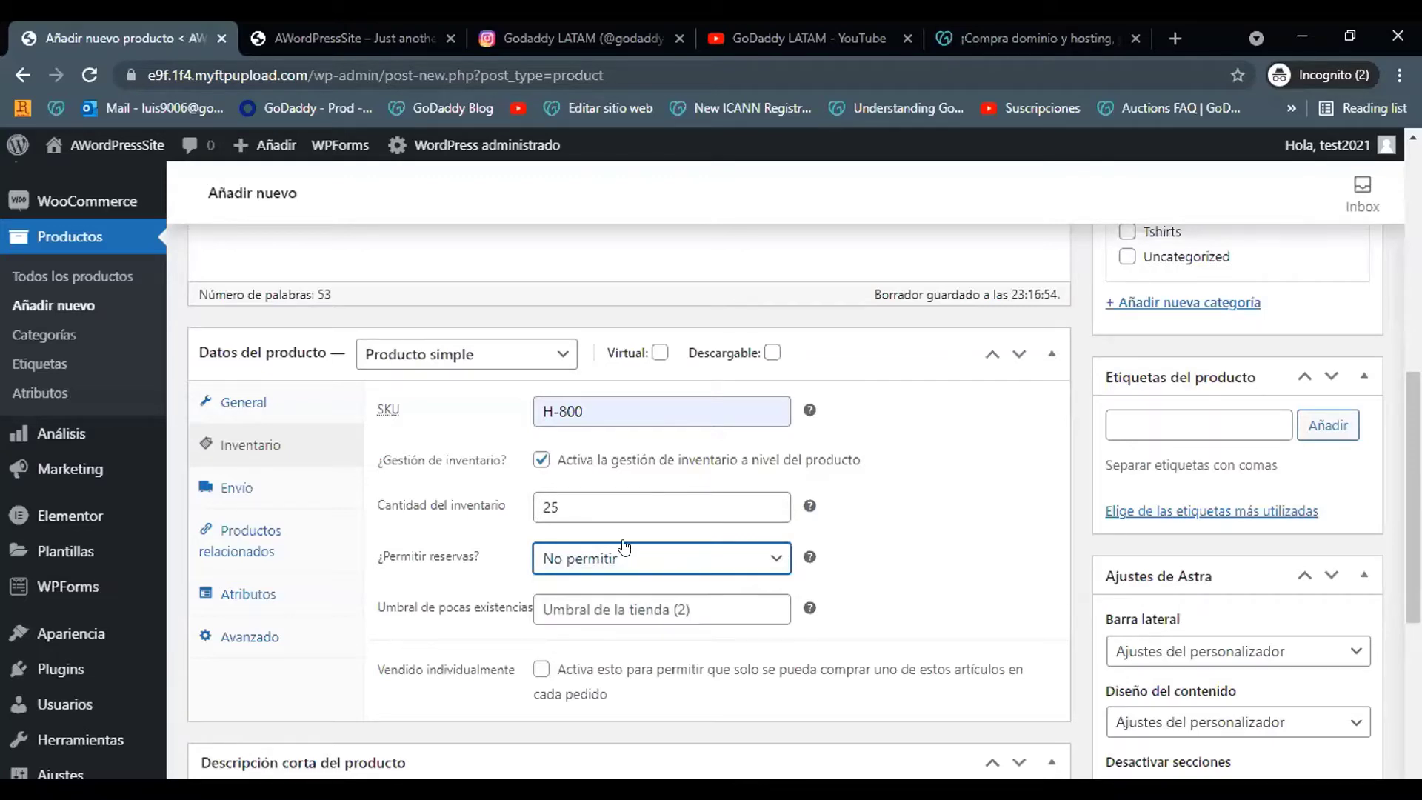
click(630, 559)
click(629, 557)
Step: Set the low-stock threshold to 2 and toggle the one-per-order purchase limit
click(629, 608)
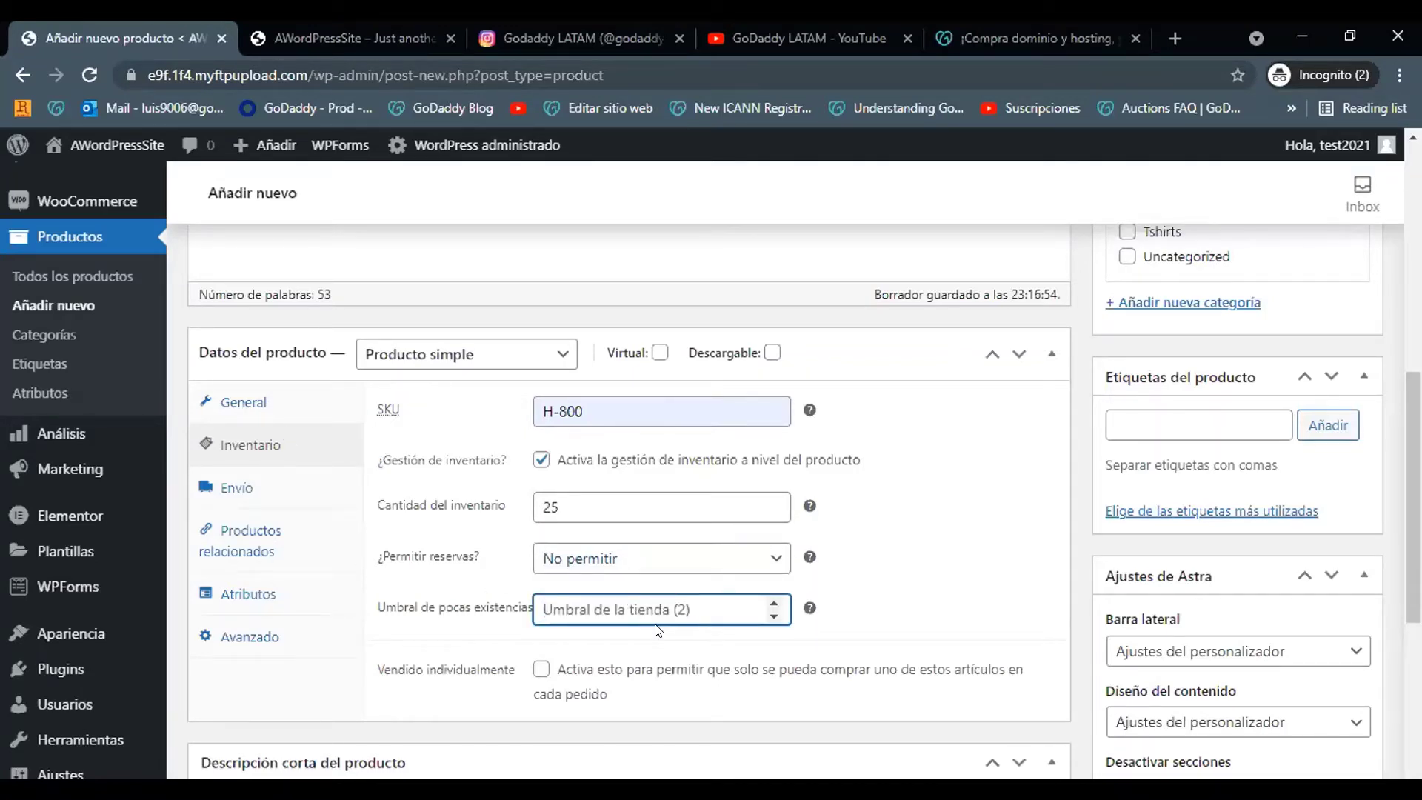
text(2)
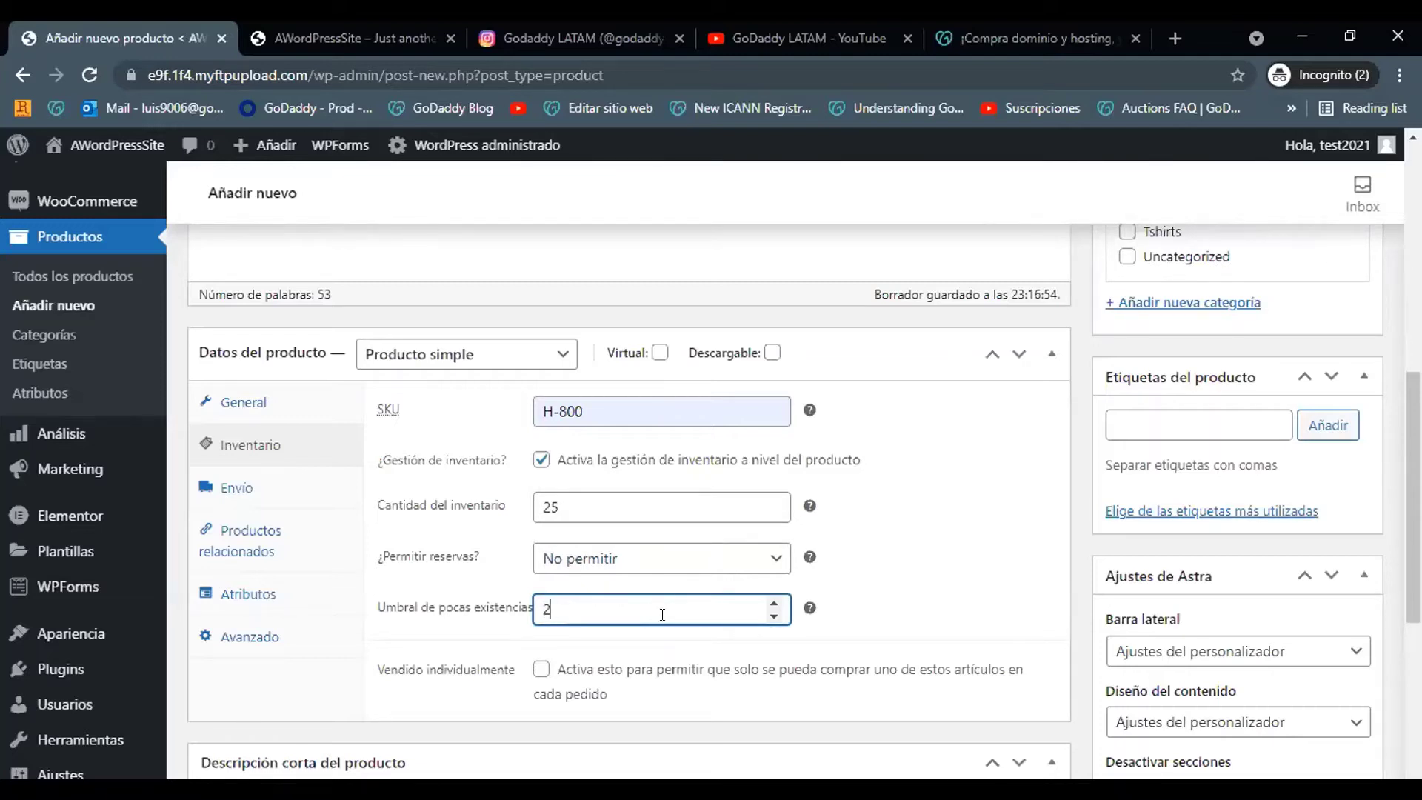
scroll(492, 607, down, 1)
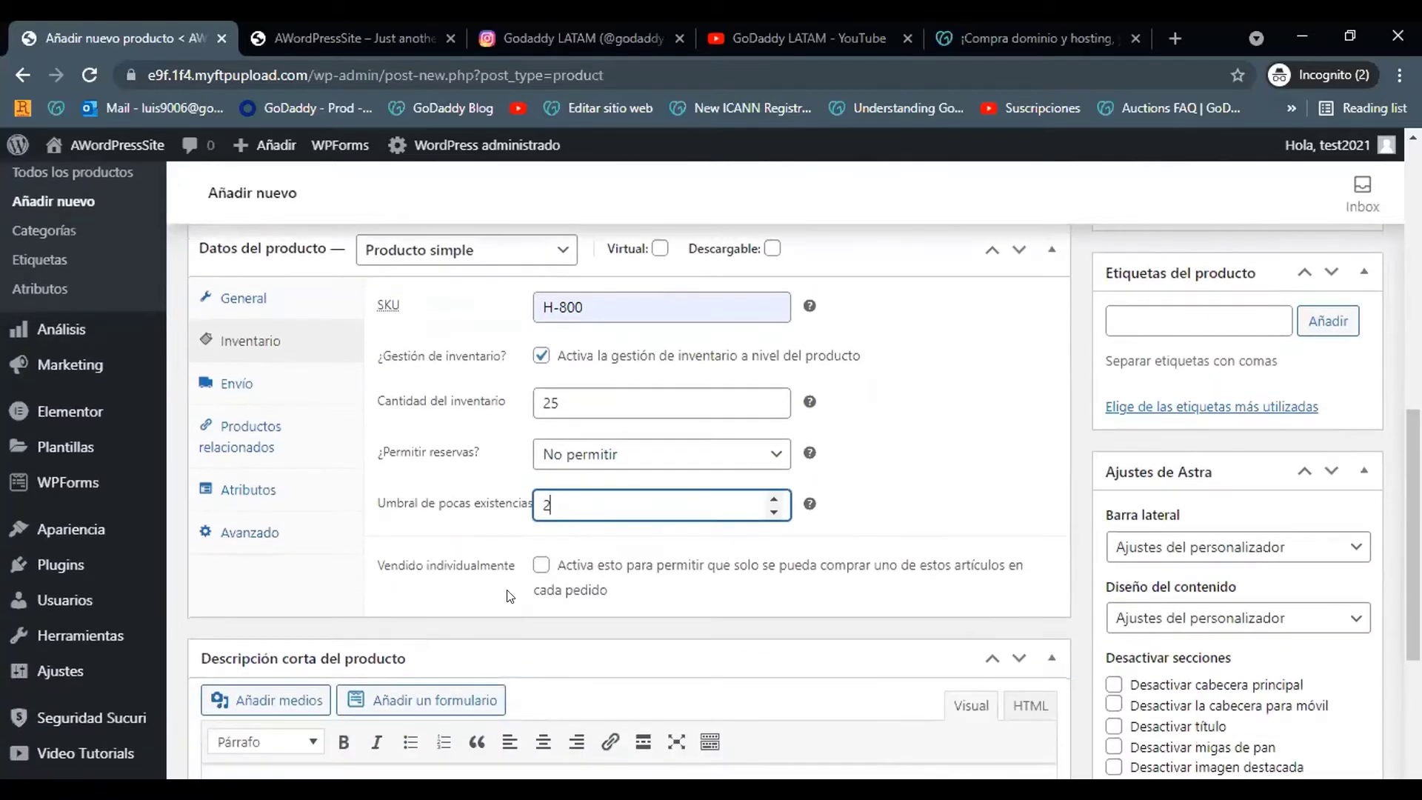
click(502, 593)
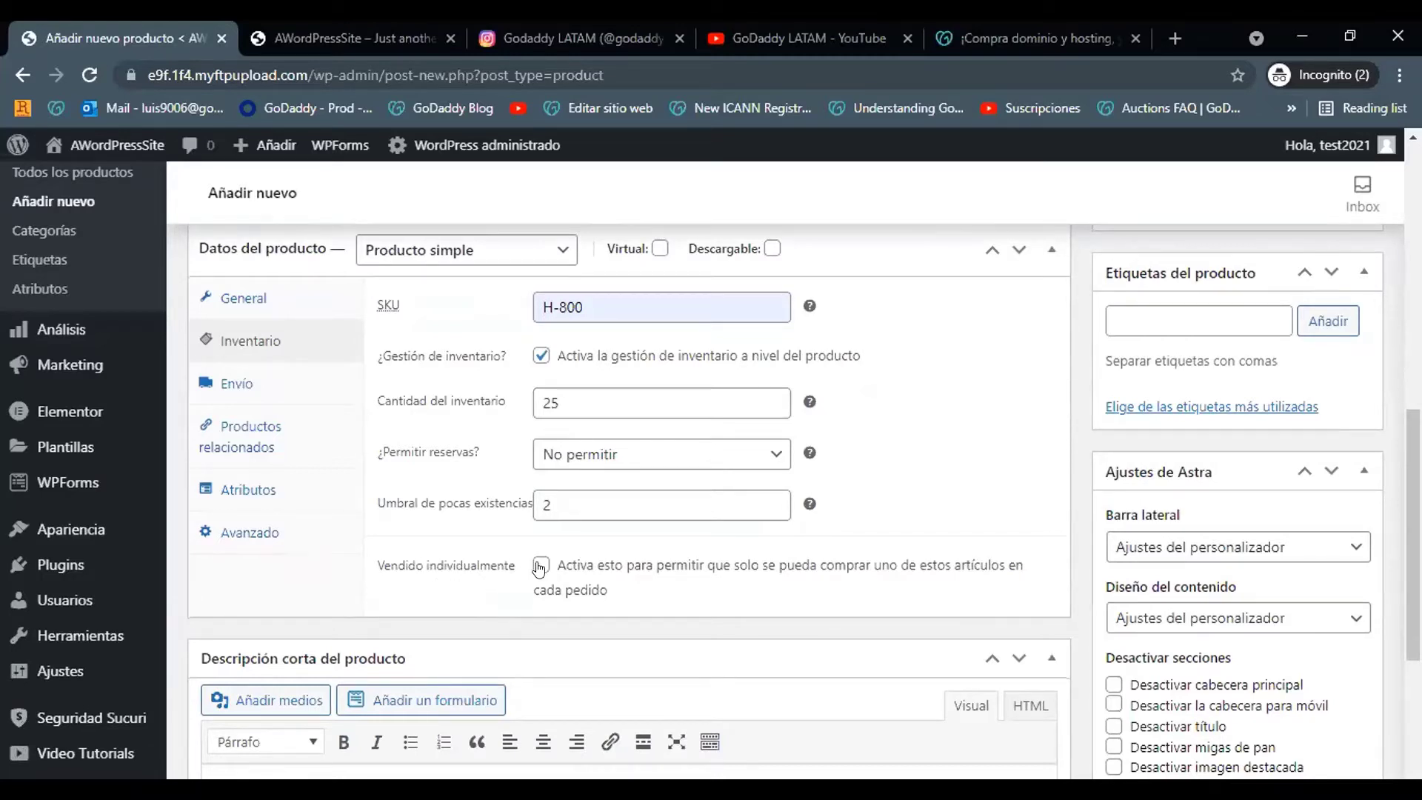
click(532, 568)
Step: In Envío, set weight 1 kg and dimensions 20 × 15 × 27 cm
click(215, 395)
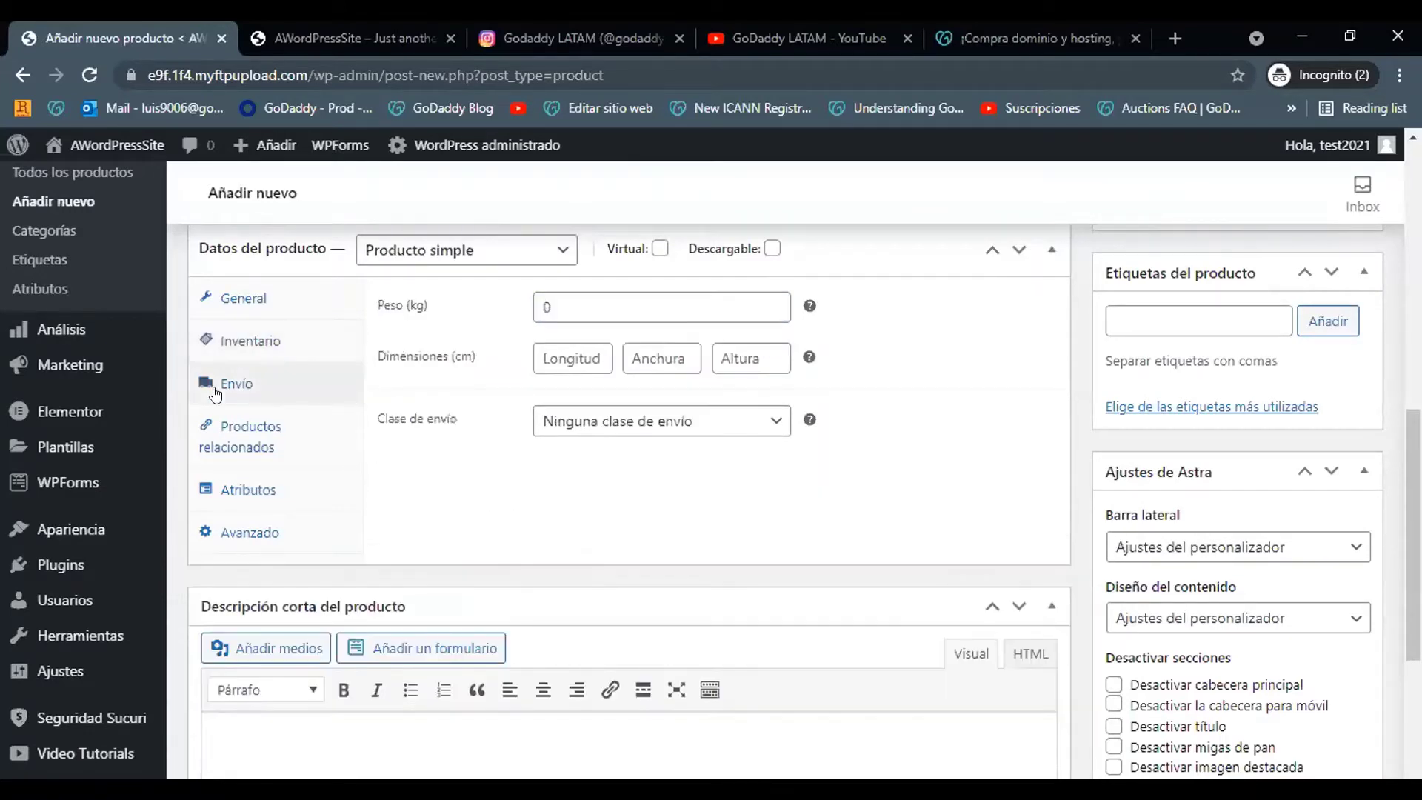
click(610, 288)
text(1)
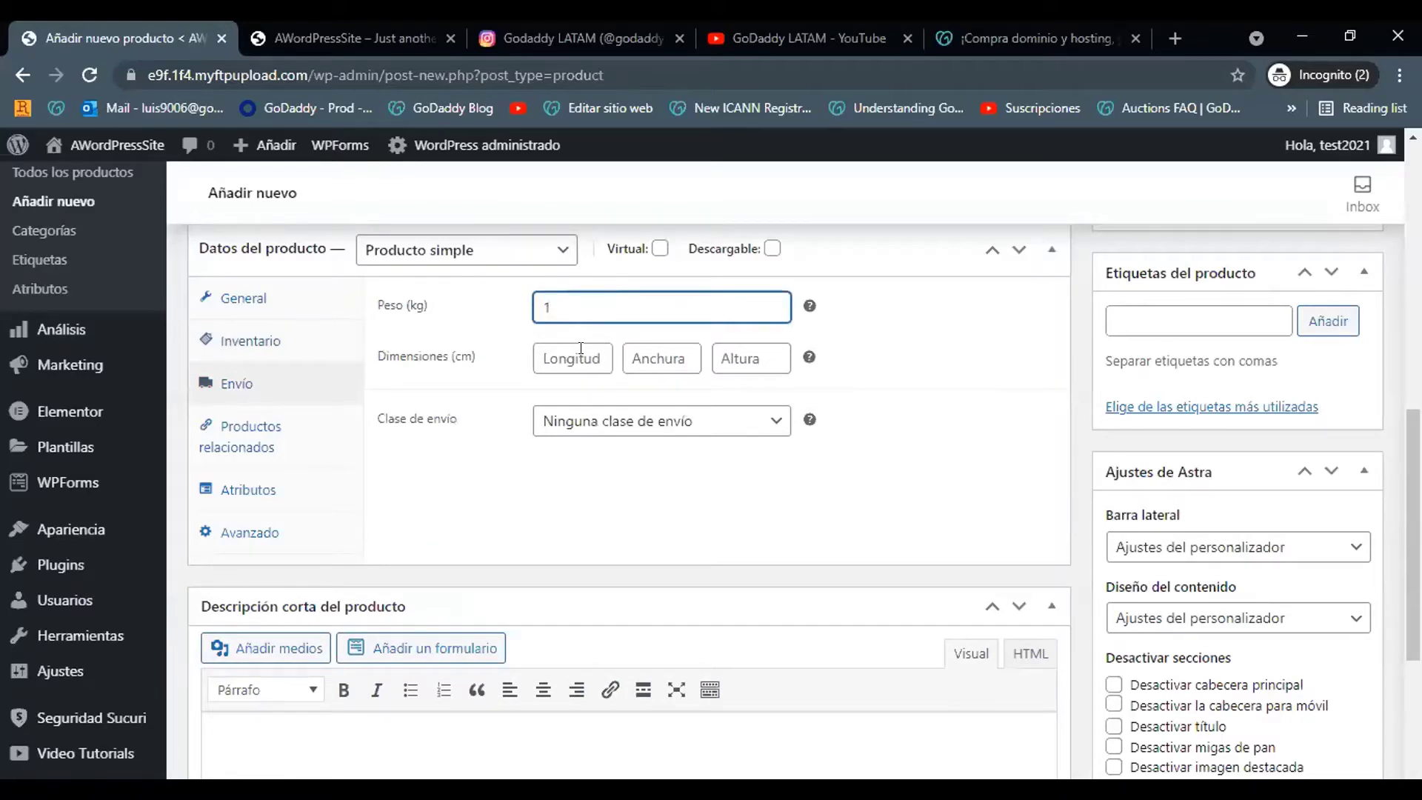
click(579, 349)
text(20)
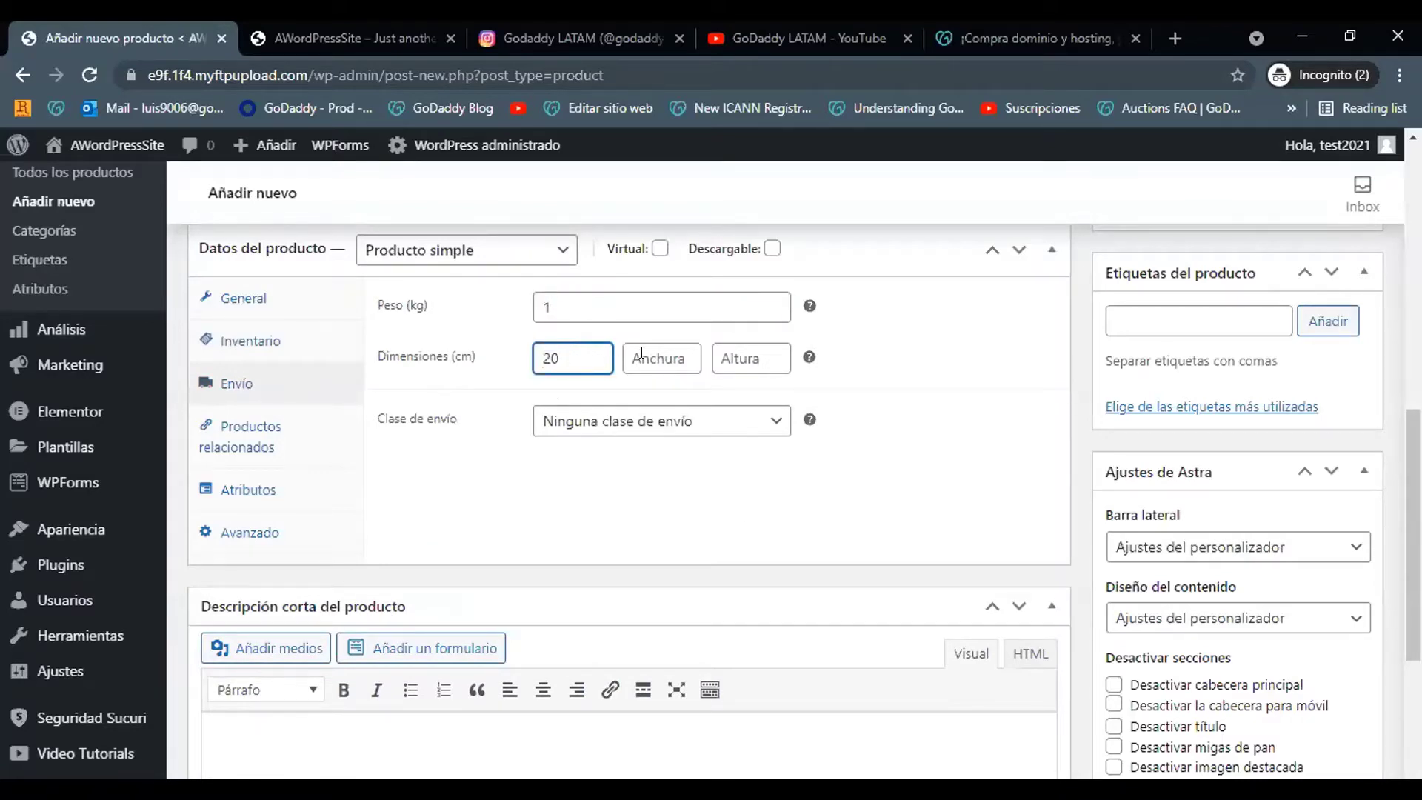
click(680, 354)
text(15)
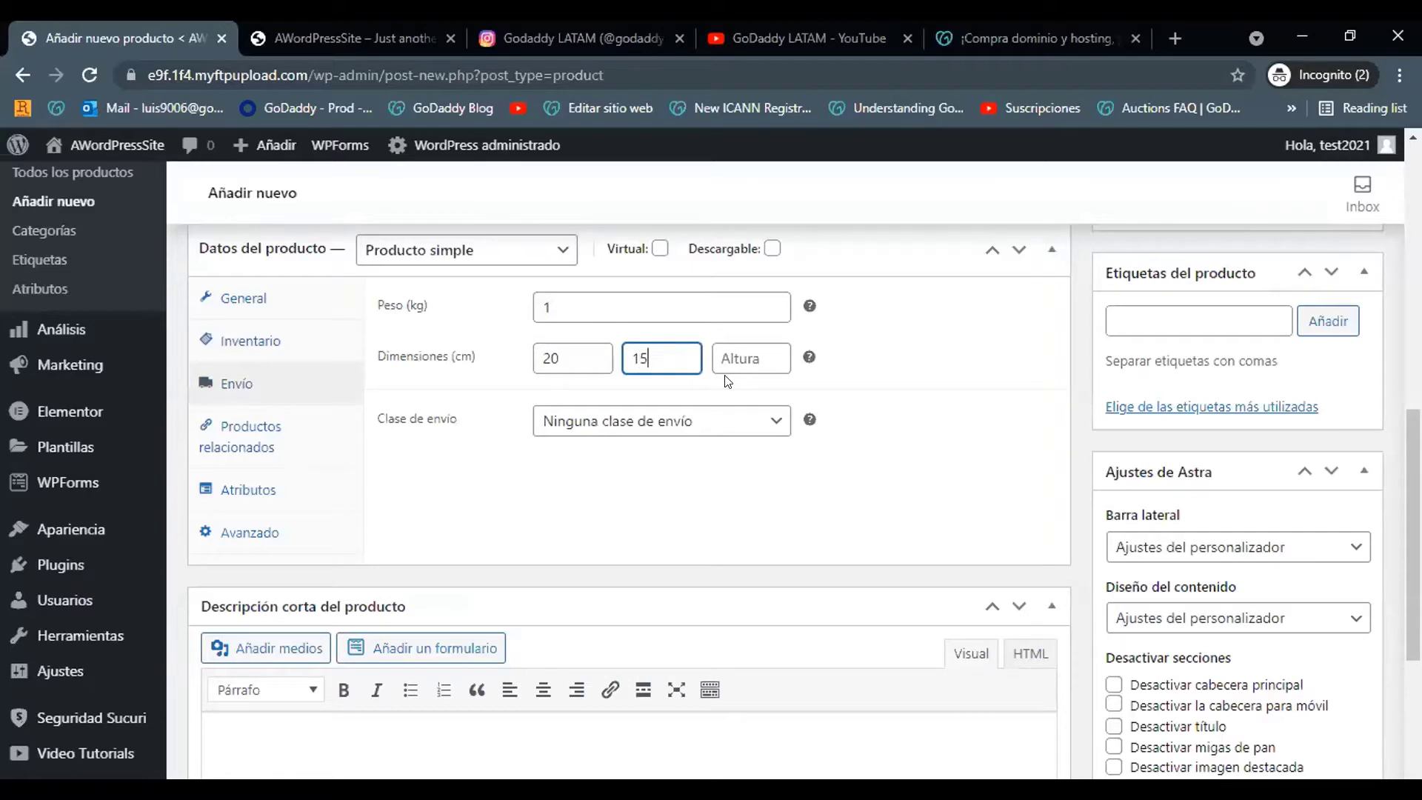
click(732, 356)
text(21)
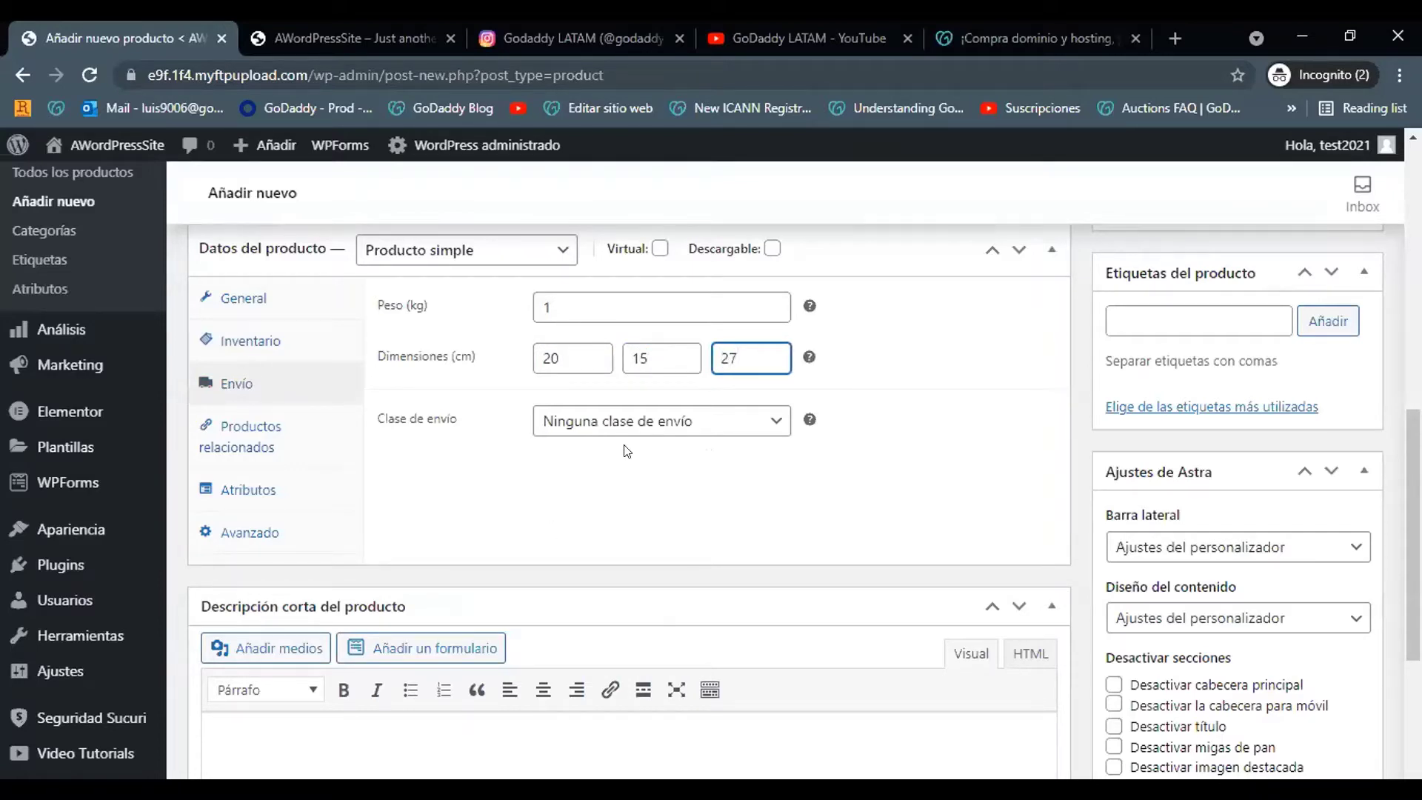
click(240, 428)
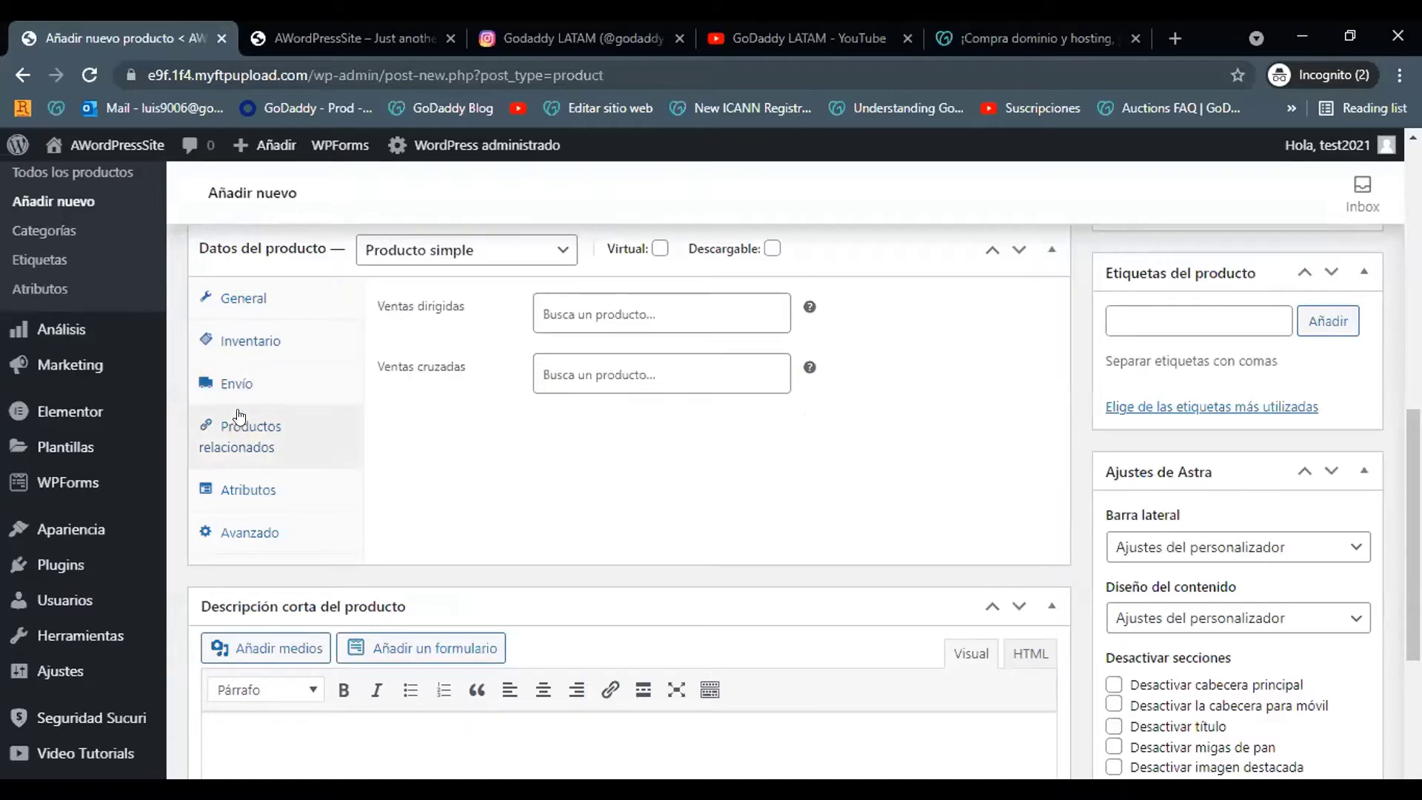
Step: Add Typography Teal Printed Tshirt as an up-sell via a 'teal' search
click(590, 326)
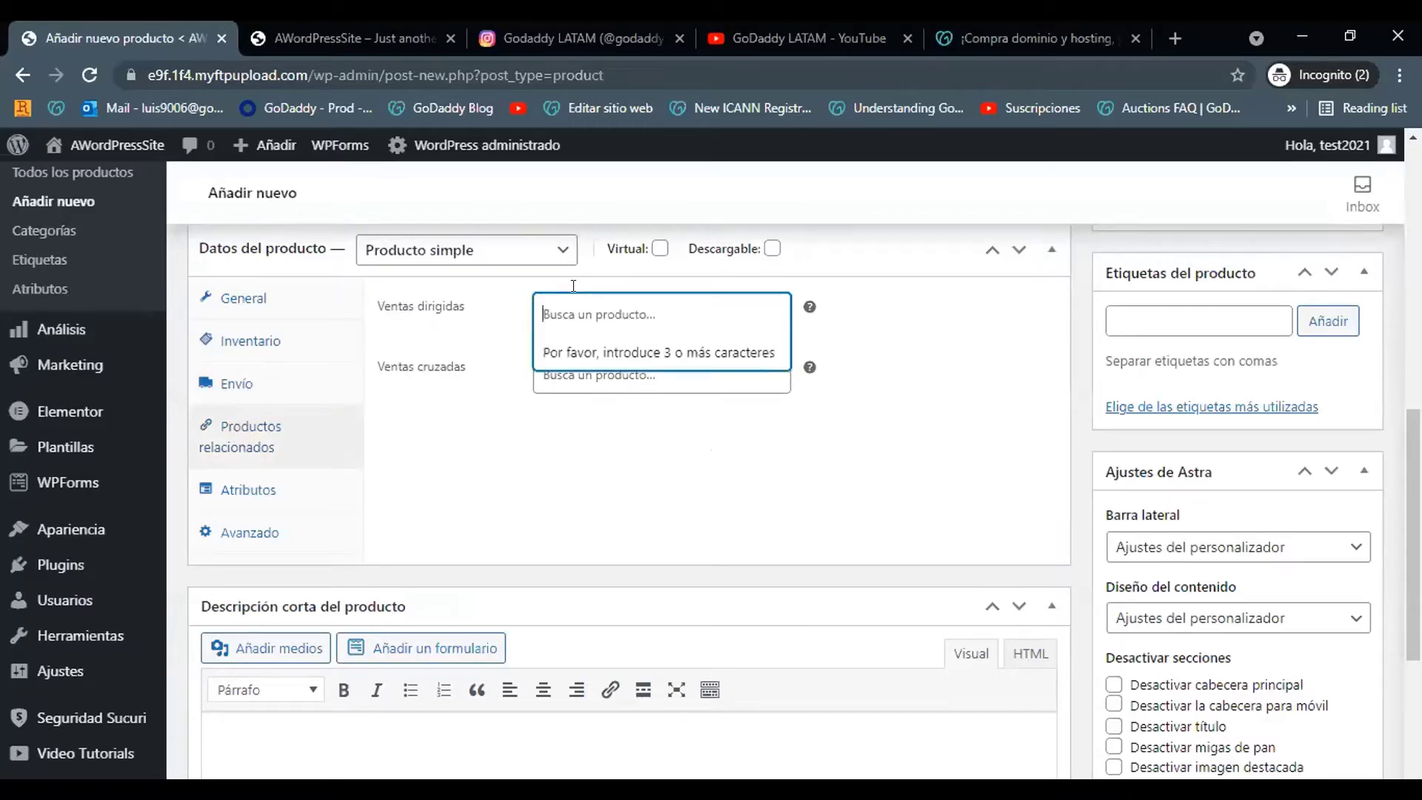
text(teal)
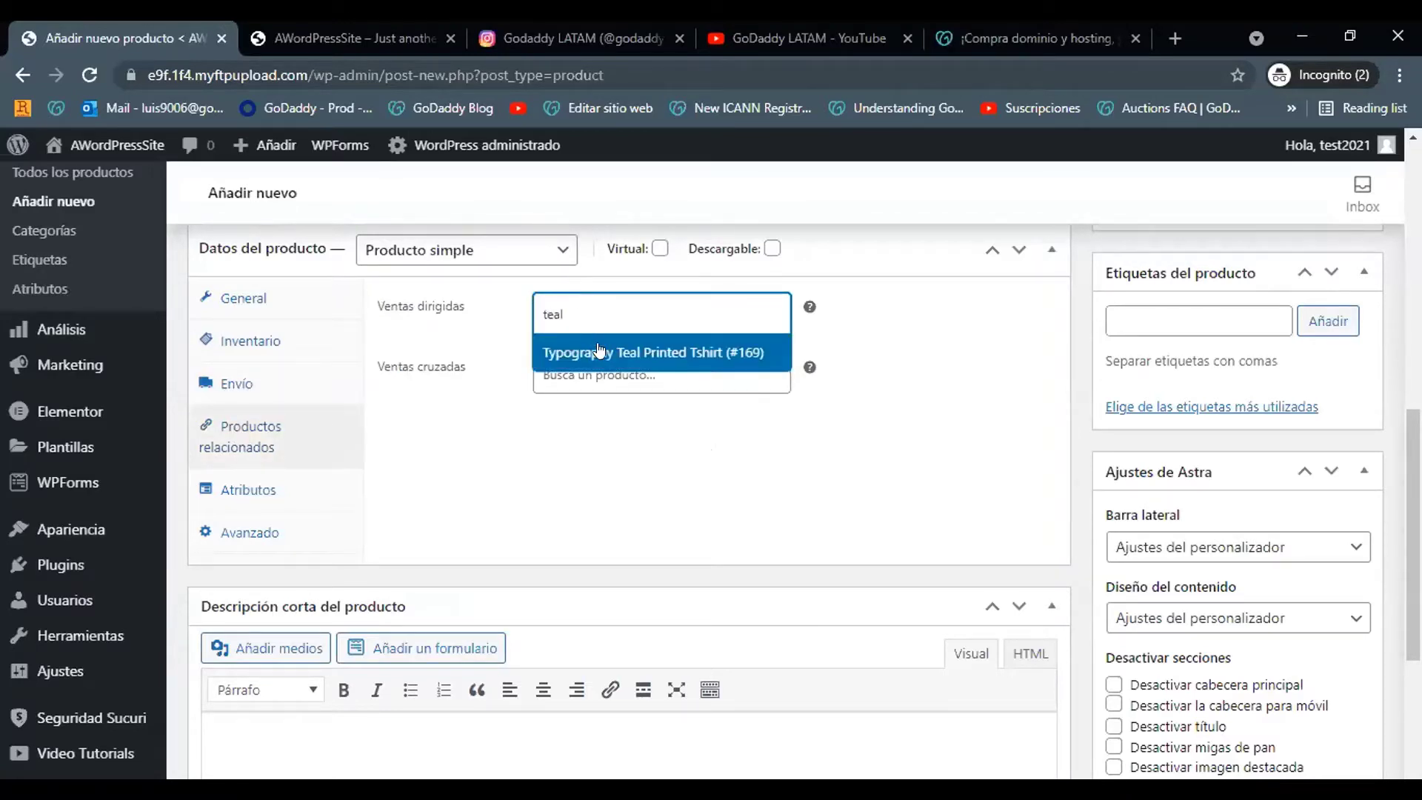
click(600, 351)
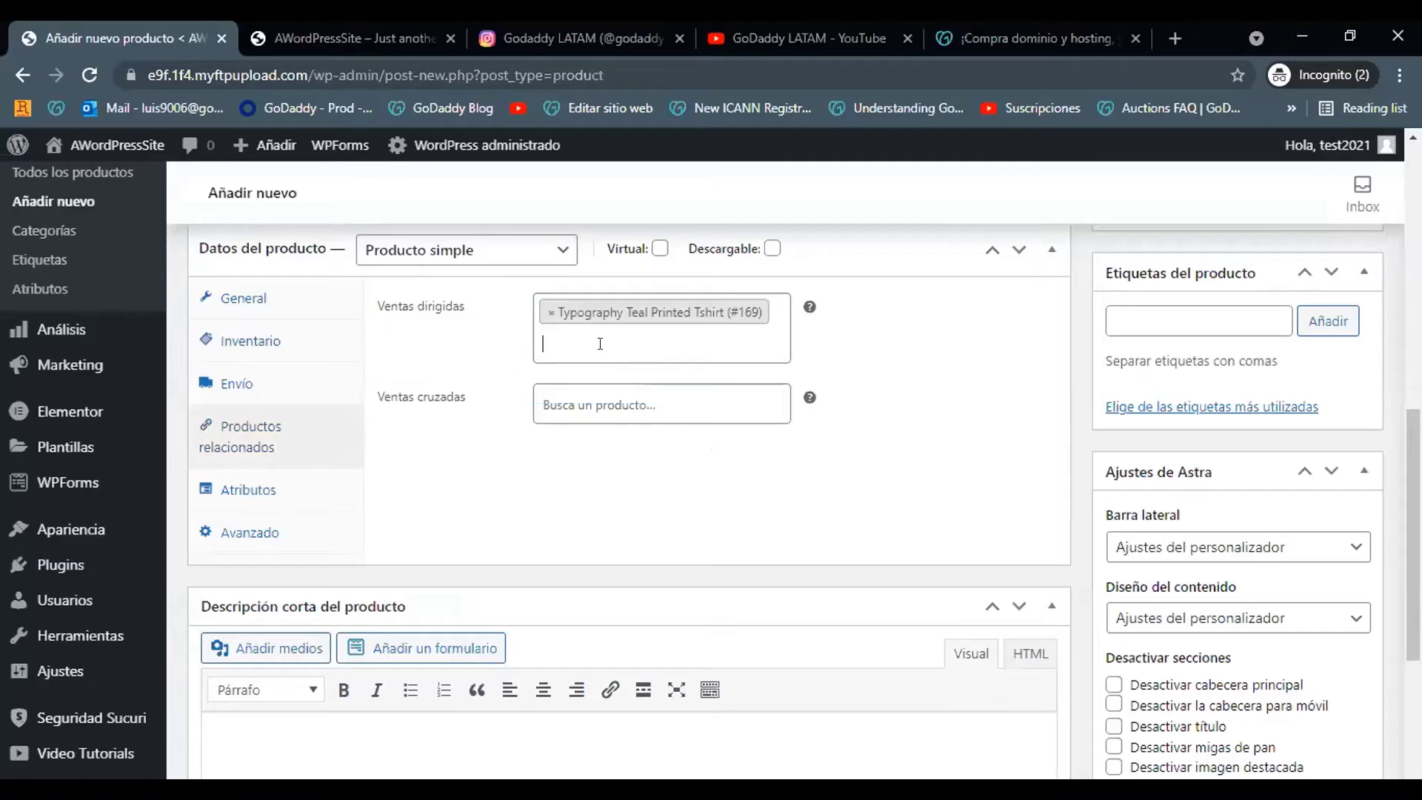
Step: Add Green Printed Tshirt as a cross-sell by searching 'gre'
click(644, 395)
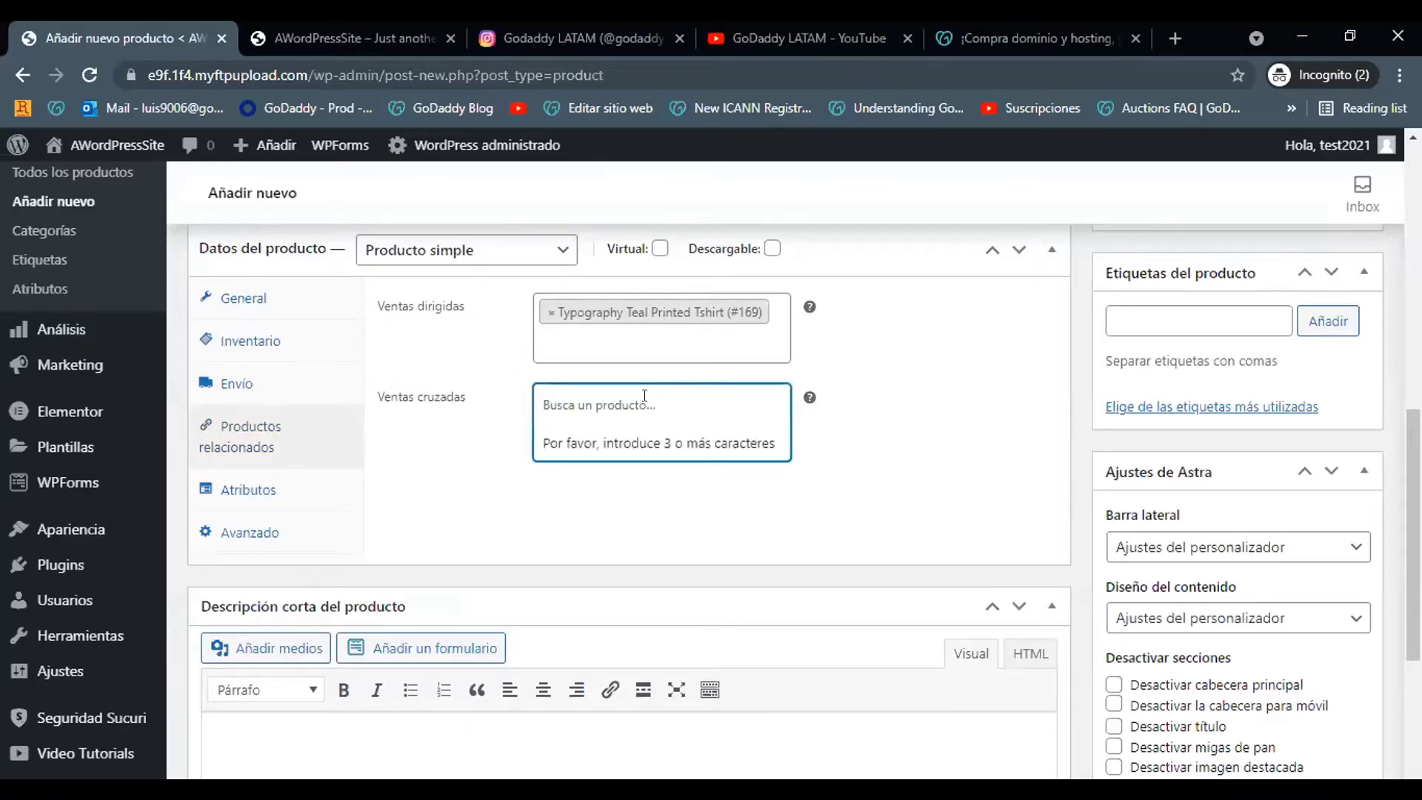
text(red)
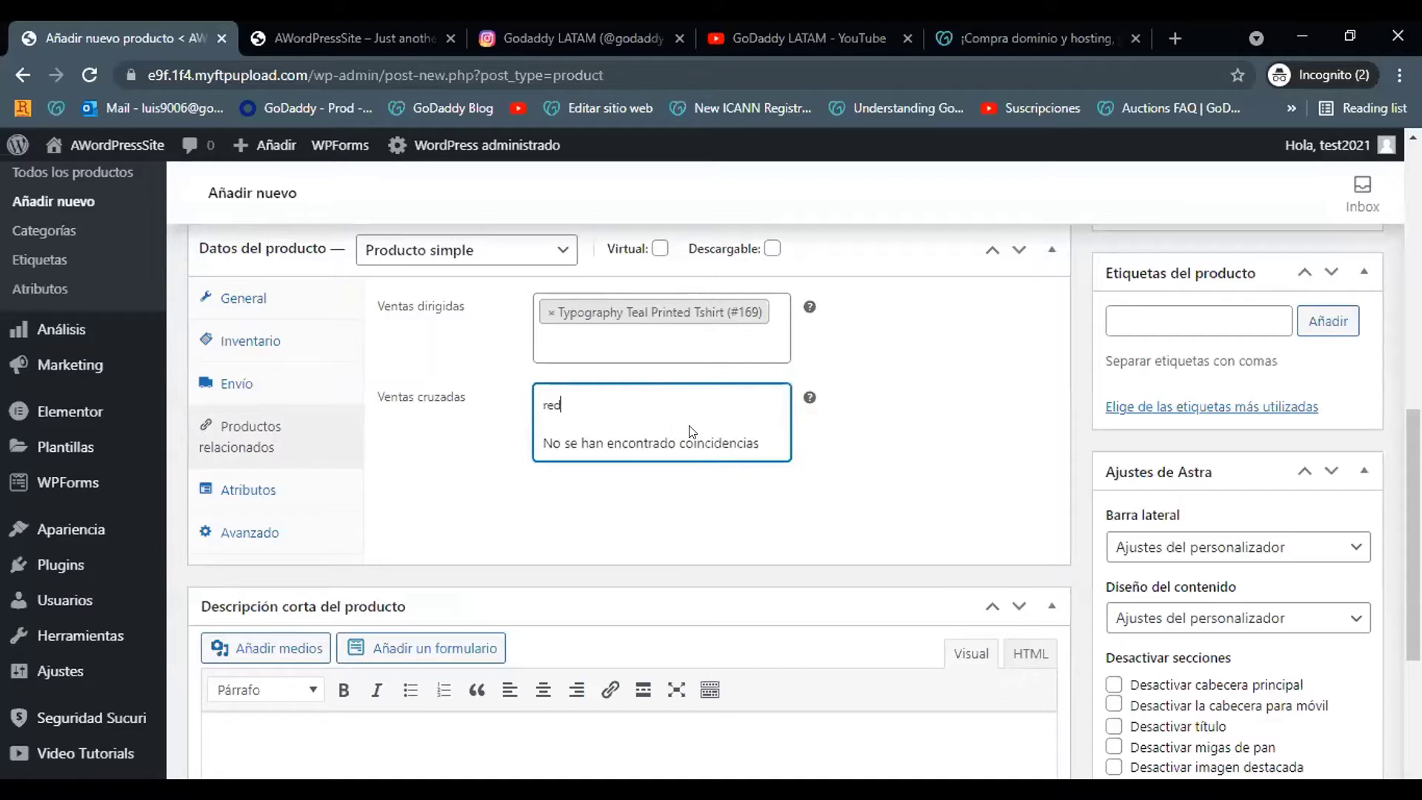
key(BackSpace)
key(BackSpace)
key(BackSpace)
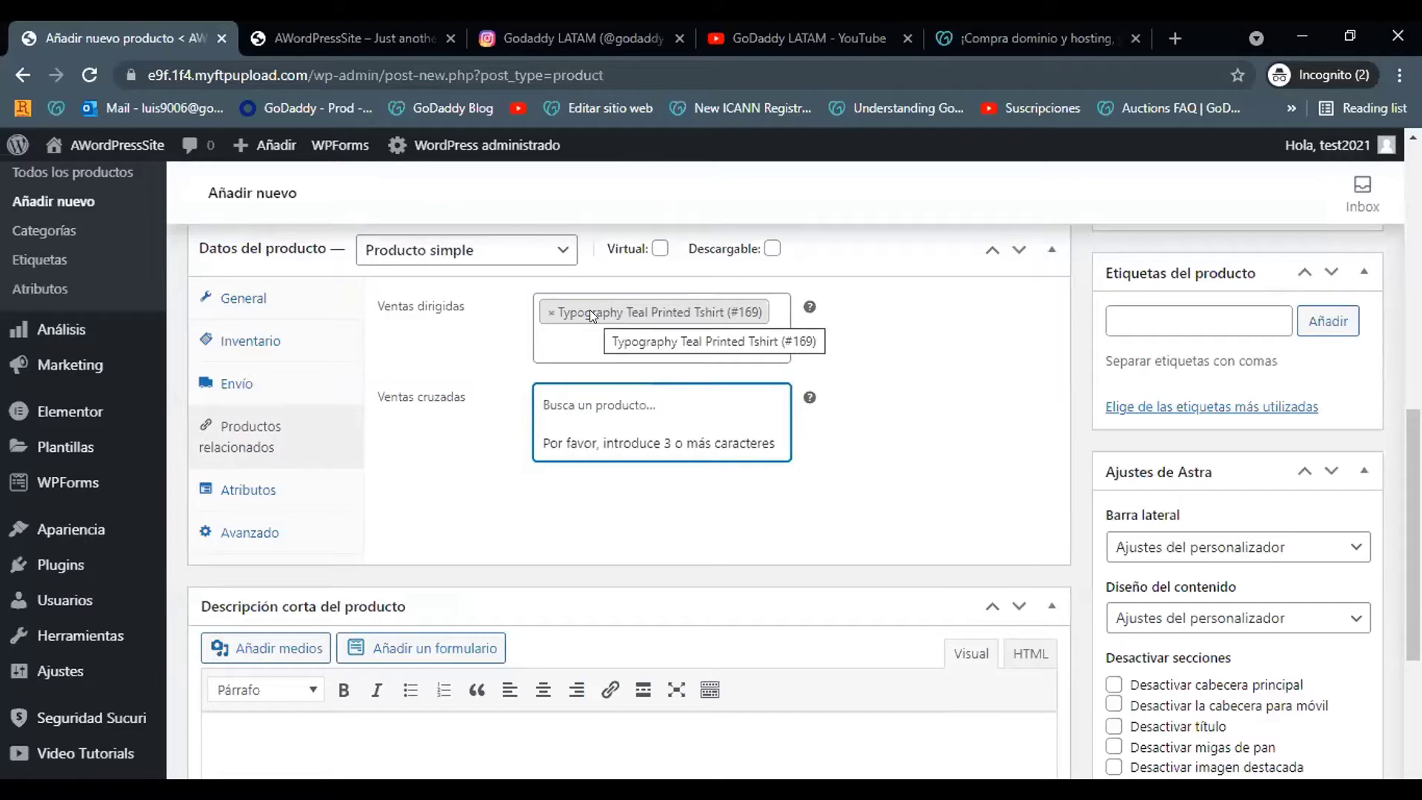
click(500, 424)
click(592, 402)
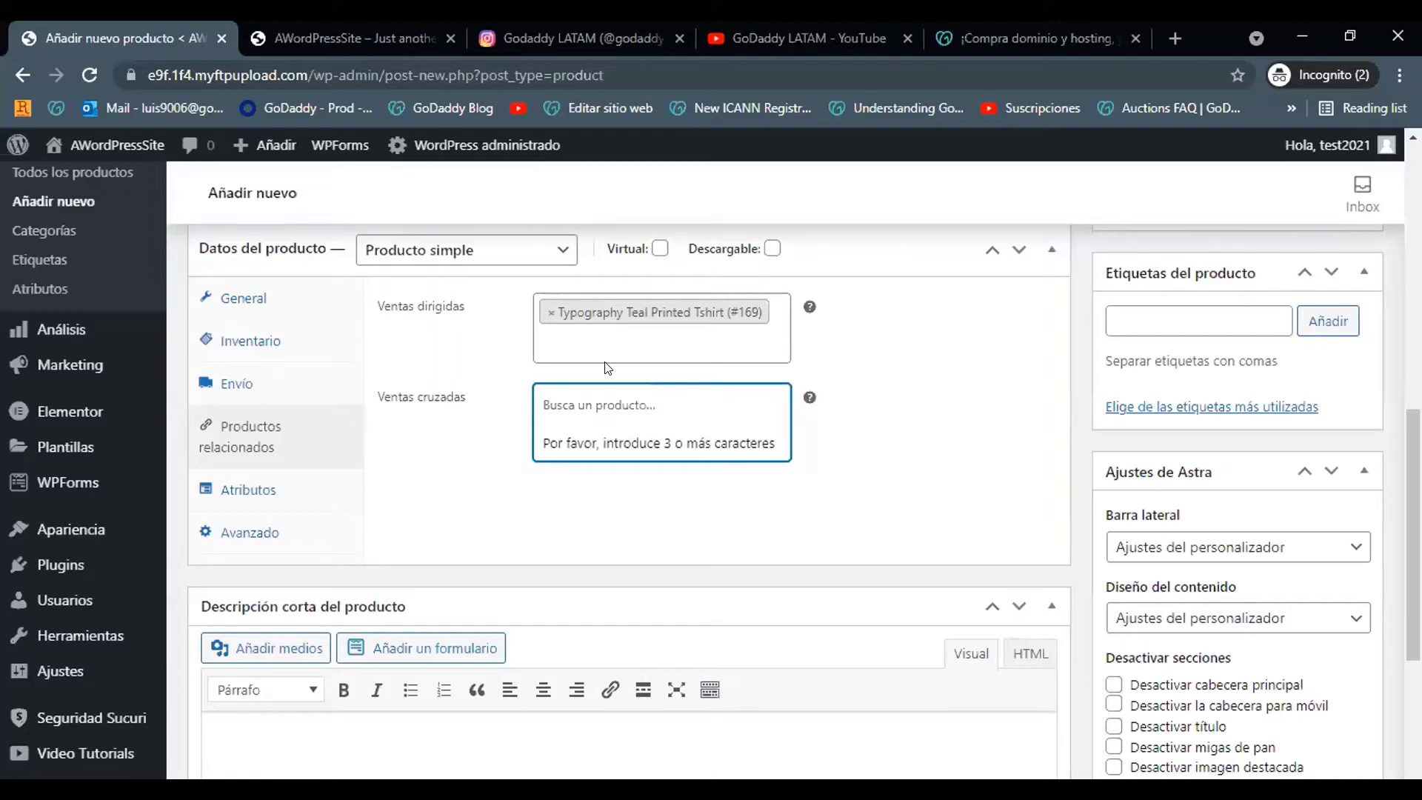
text(gre)
click(606, 444)
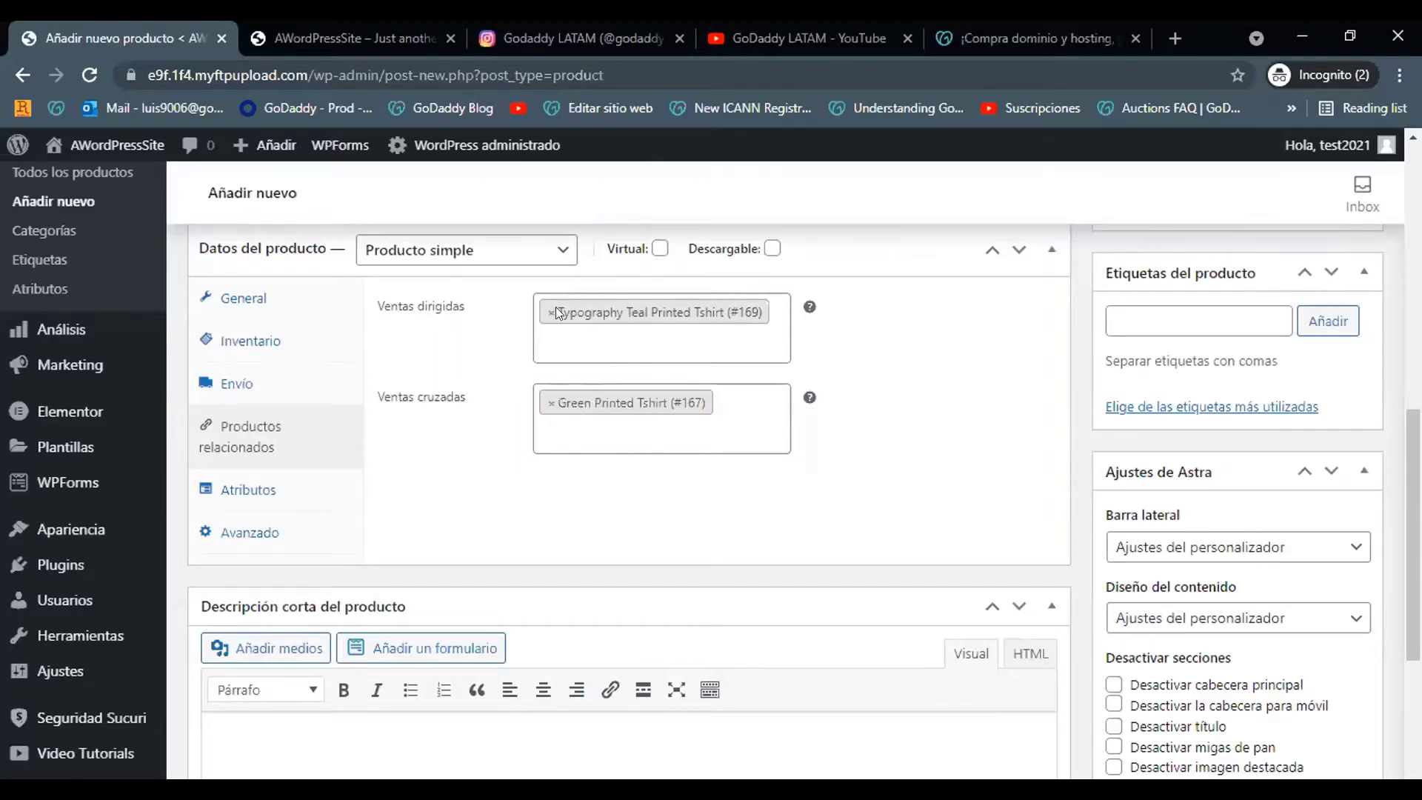
click(248, 490)
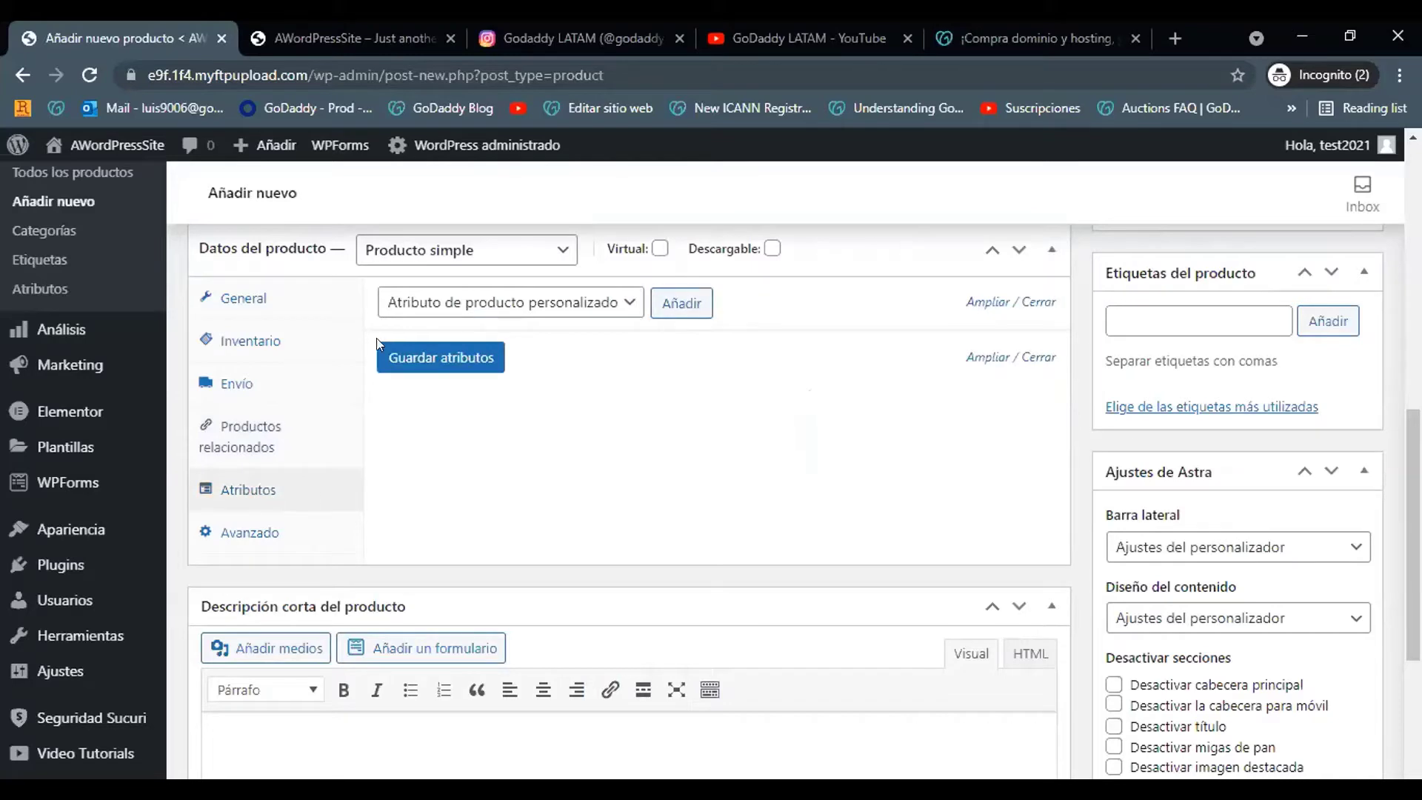
Step: Type 'Camisa Personalizada Claseca' into the short description and delete the misspelled ending
click(278, 532)
click(279, 505)
scroll(530, 481, down, 3)
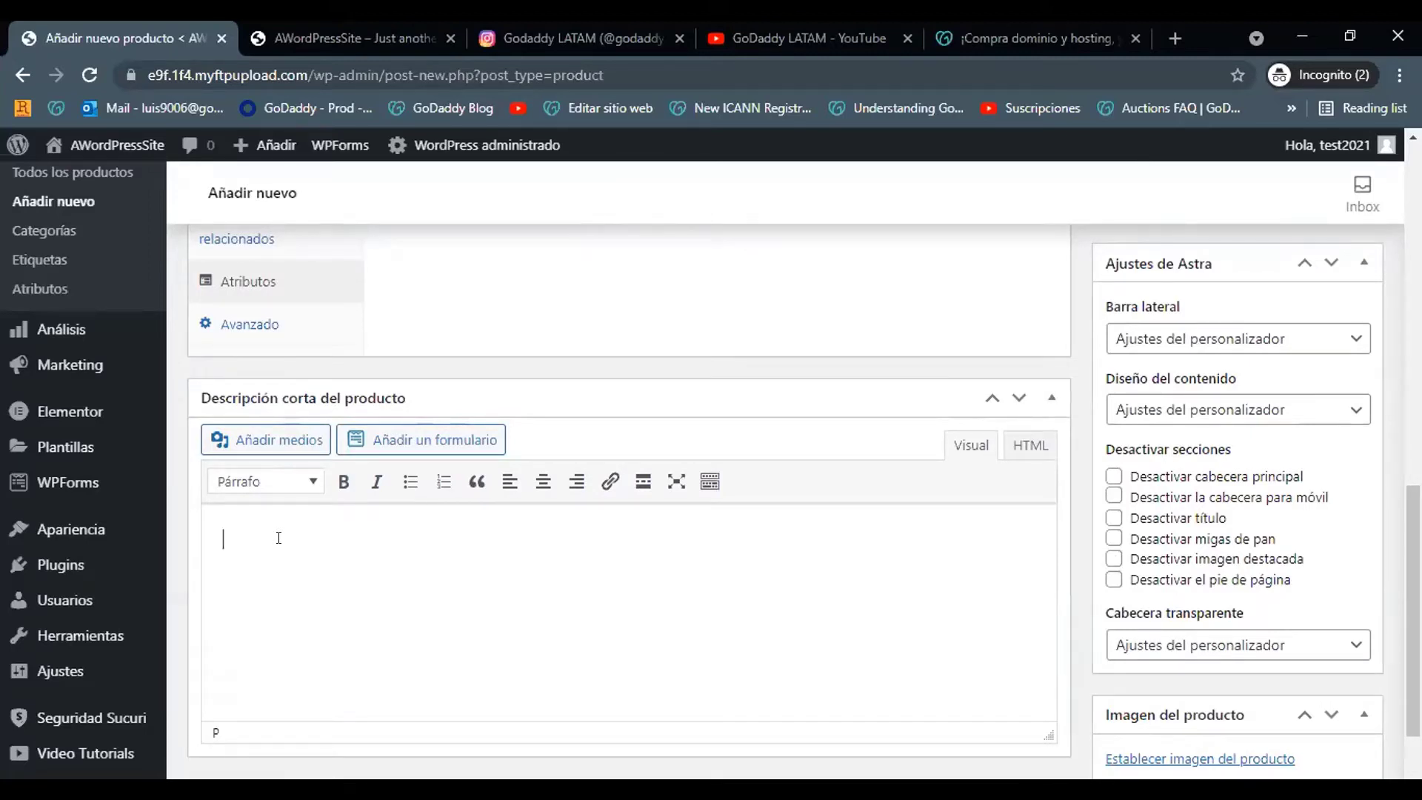
text(Camisa Person)
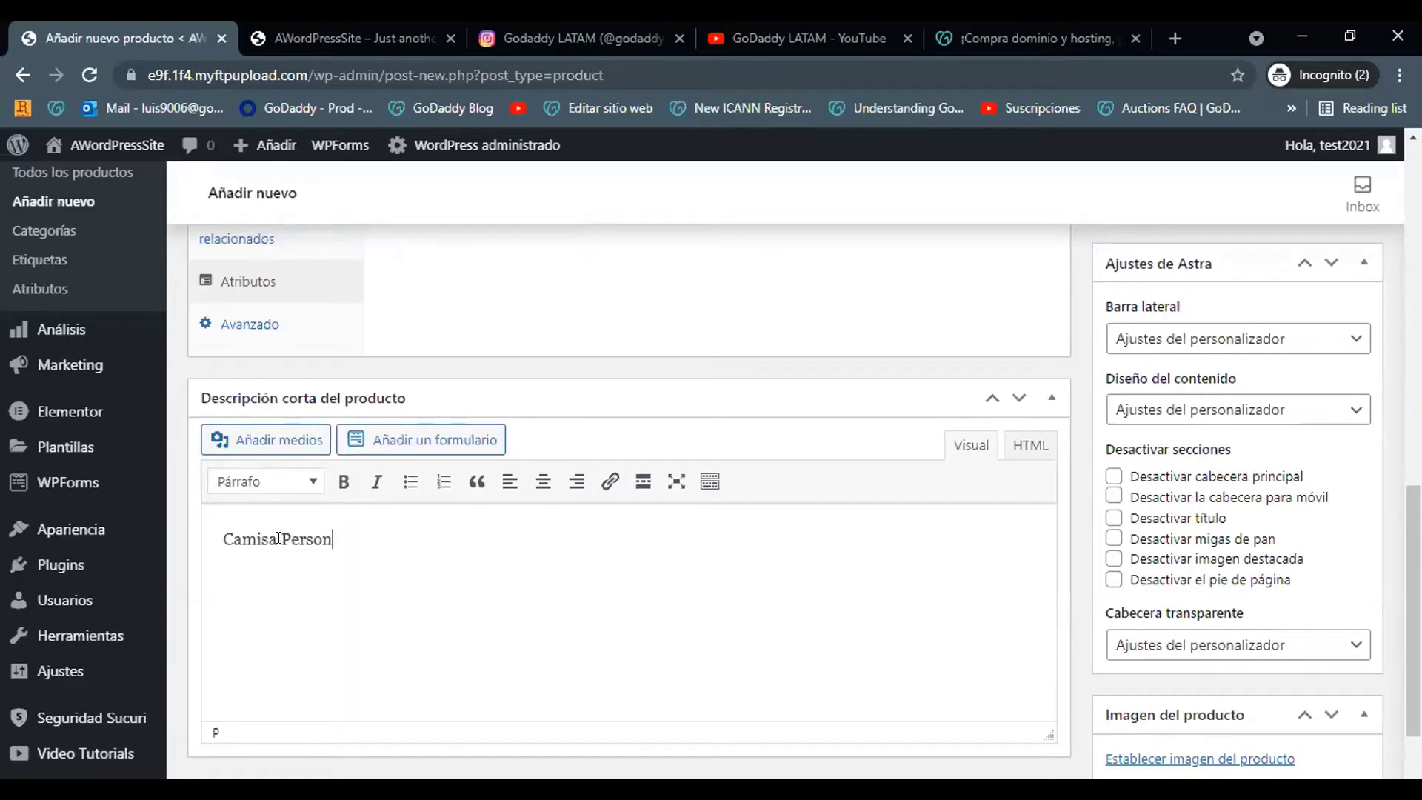
text(alizada Claseca)
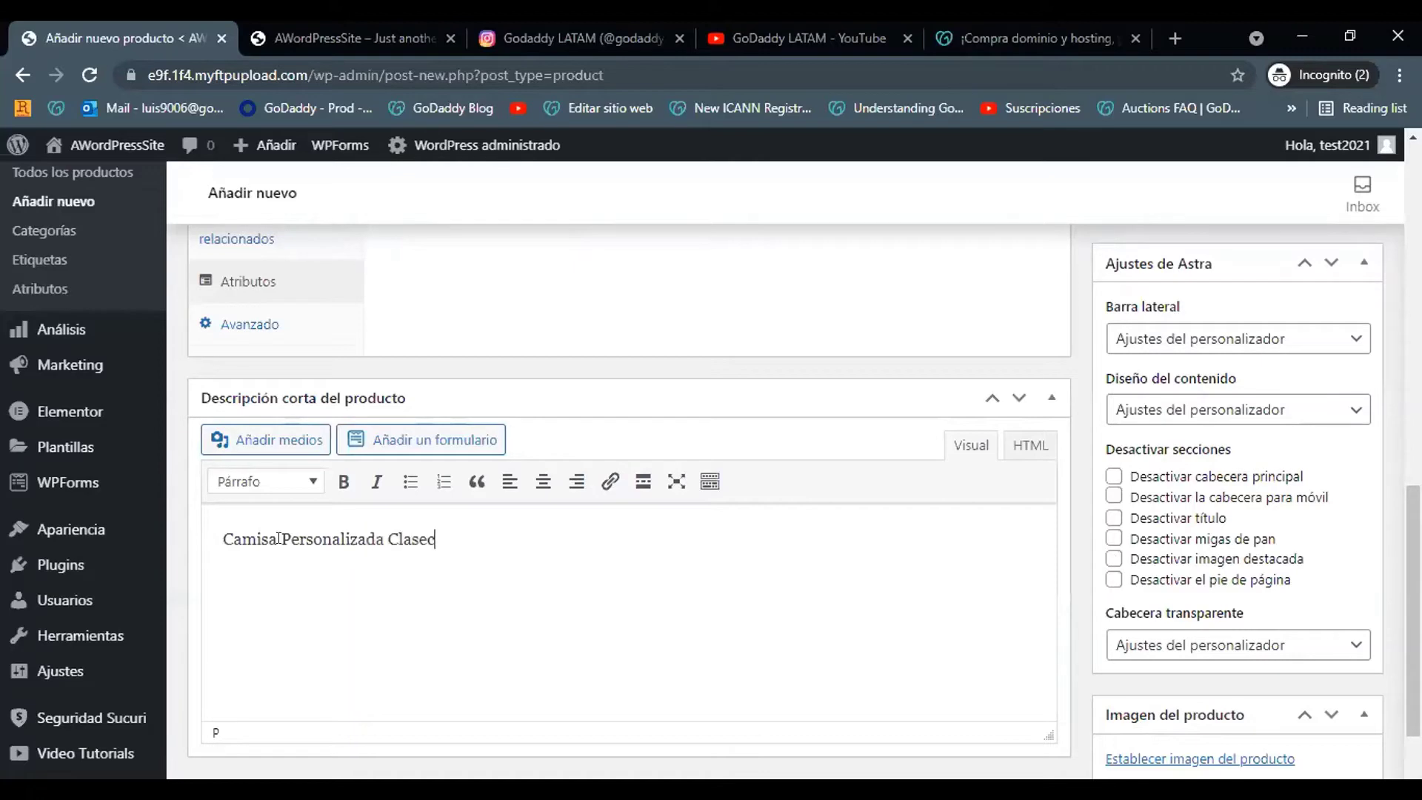
key(BackSpace)
key(BackSpace)
key(BackSpace)
Step: Complete the short description as 'Camisa Personalizada Clasica.'
text(ica.)
scroll(1085, 443, down, 2)
scroll(1110, 467, up, 14)
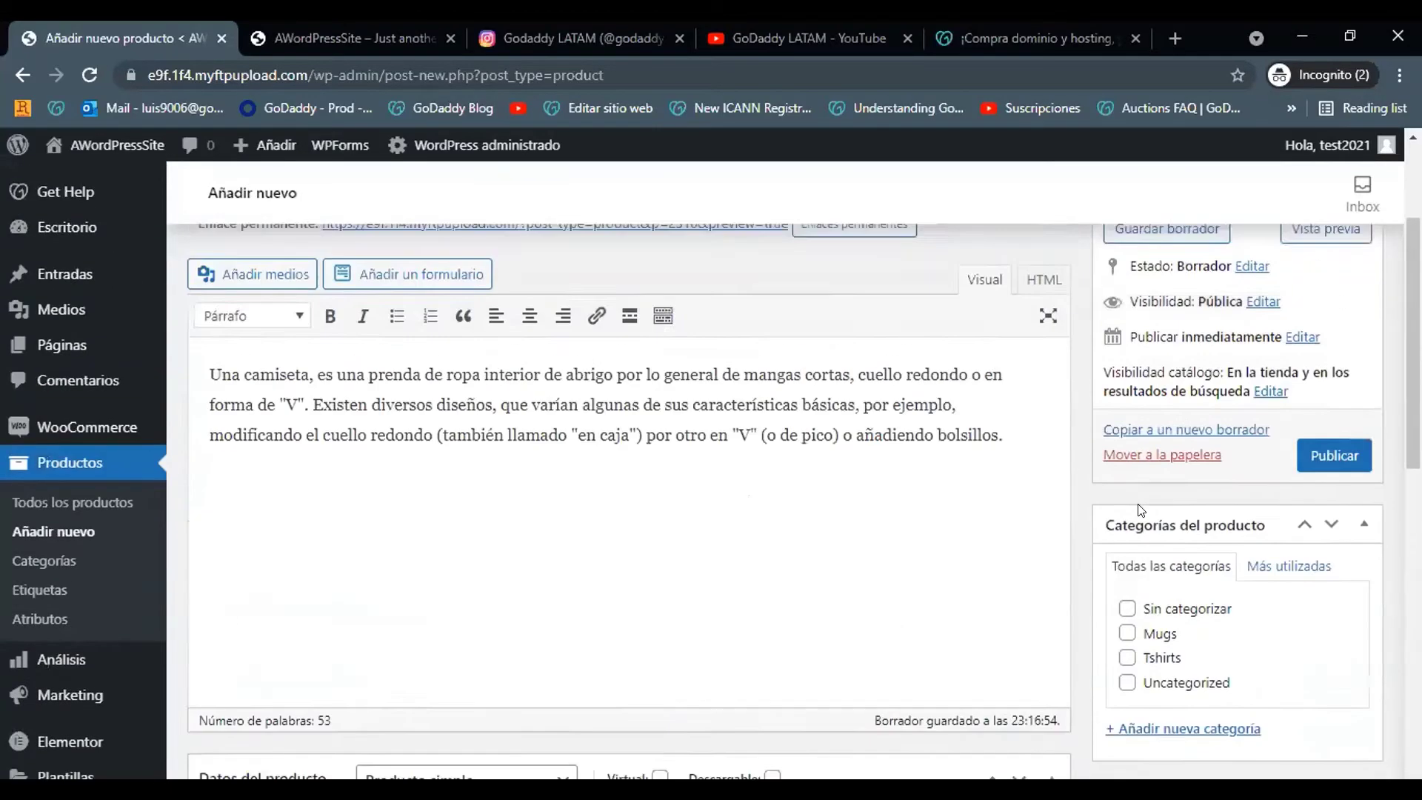
scroll(1147, 499, down, 4)
scroll(1148, 500, down, 2)
scroll(1155, 496, up, 3)
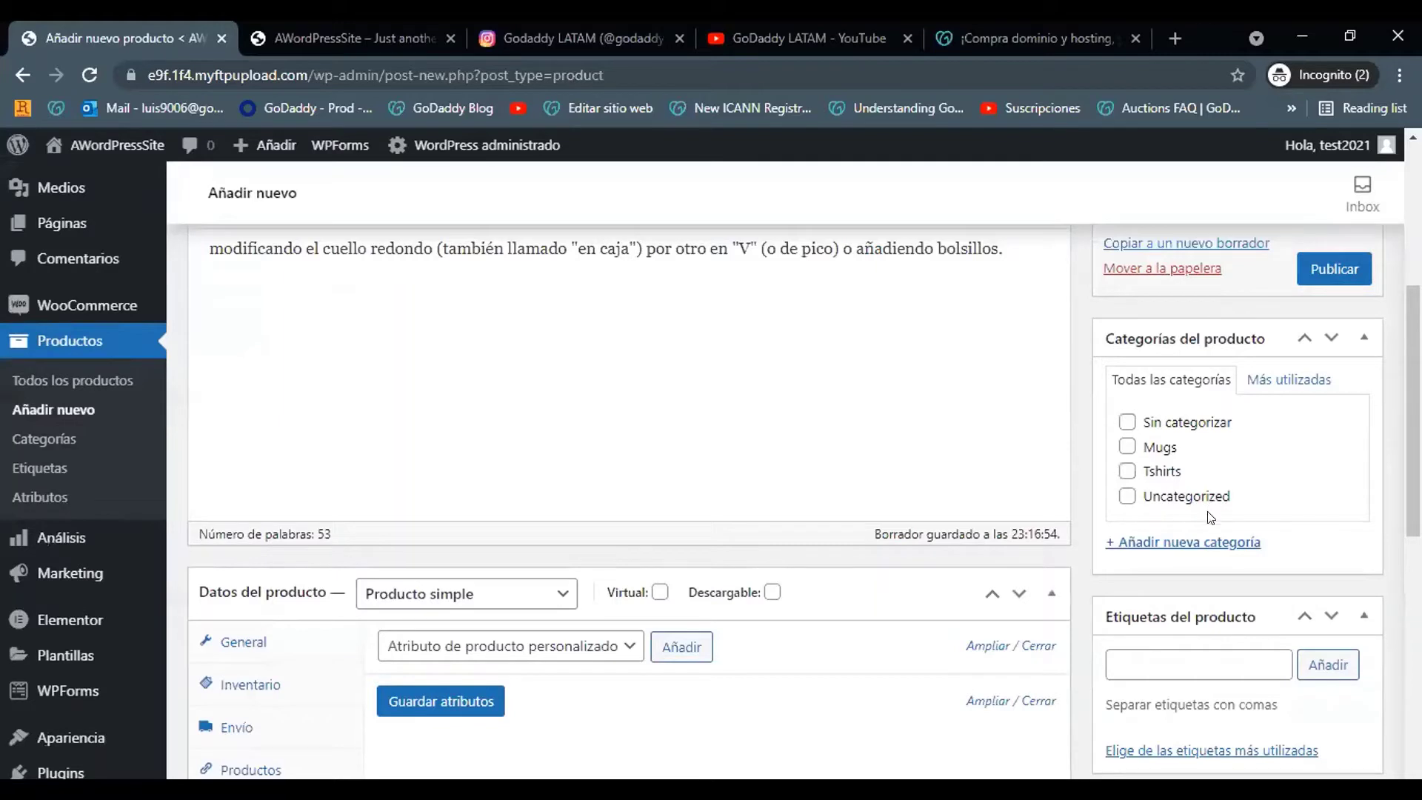
Step: Create the category 'Camisas Clasicas' and assign it to the product
click(1205, 535)
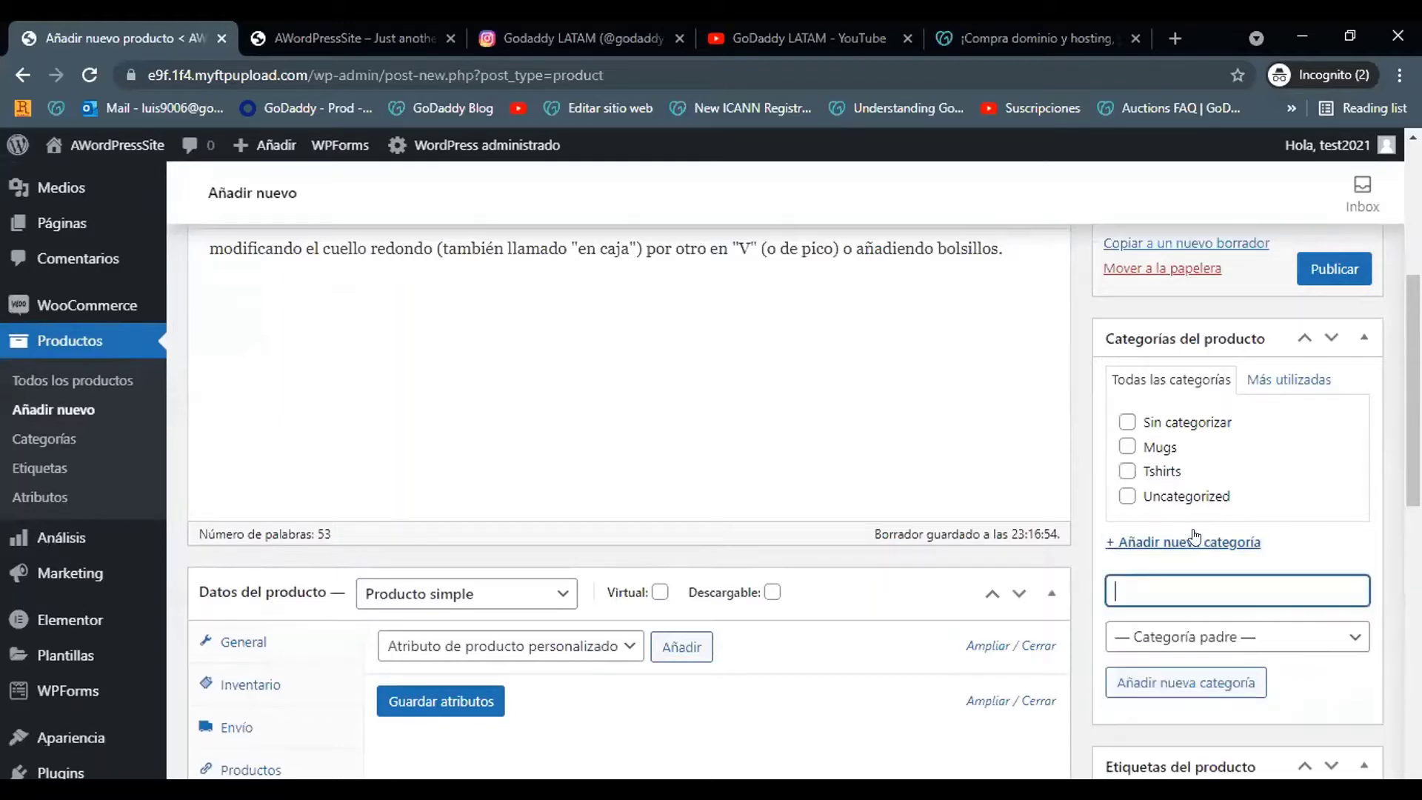
text(Camisas Personaliza)
key(BackSpace)
key(BackSpace)
key(BackSpace)
key(BackSpace)
key(BackSpace)
key(BackSpace)
key(BackSpace)
key(BackSpace)
key(BackSpace)
key(BackSpace)
key(BackSpace)
key(BackSpace)
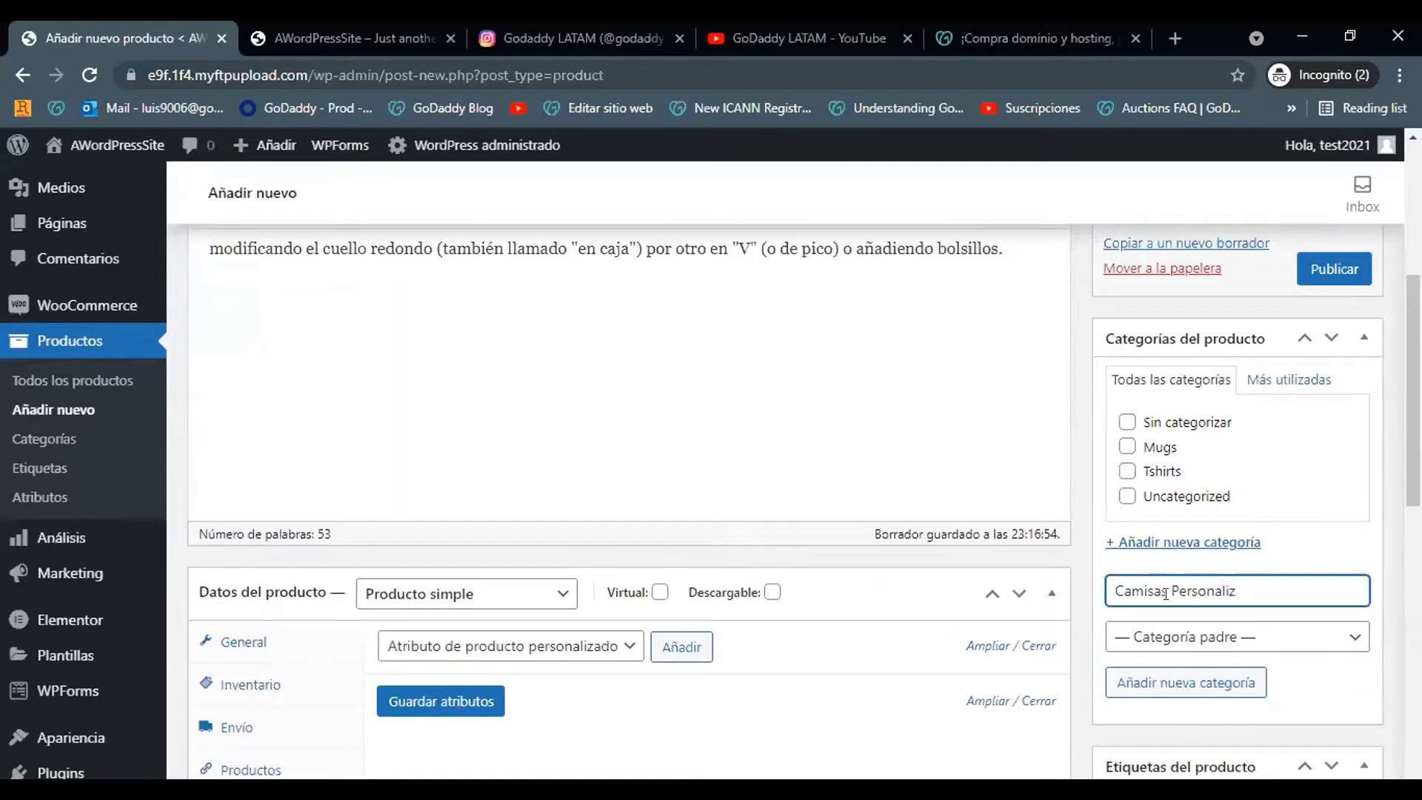
text(c)
key(BackSpace)
text(Clasic)
key(BackSpace)
text(cas)
scroll(1169, 585, down, 1)
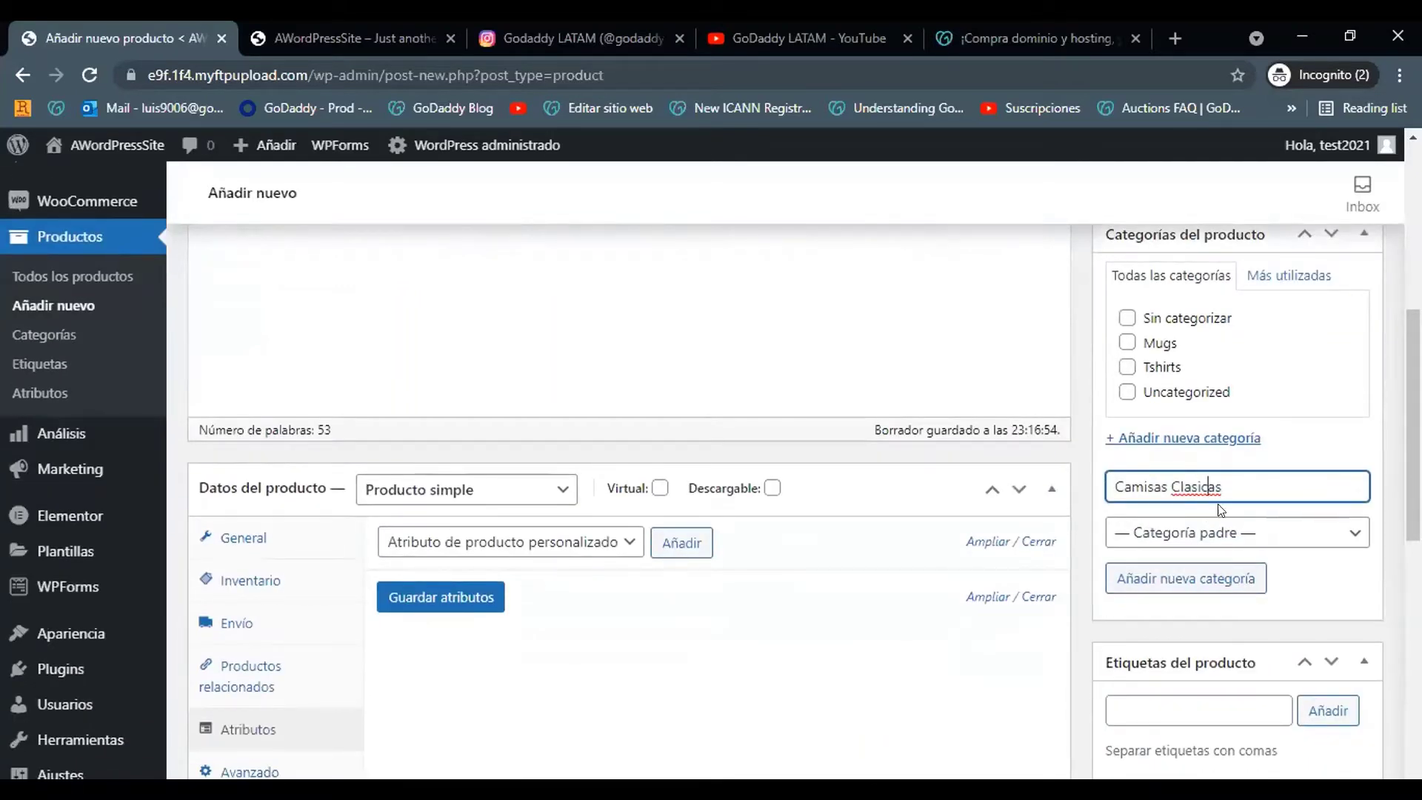
click(1203, 581)
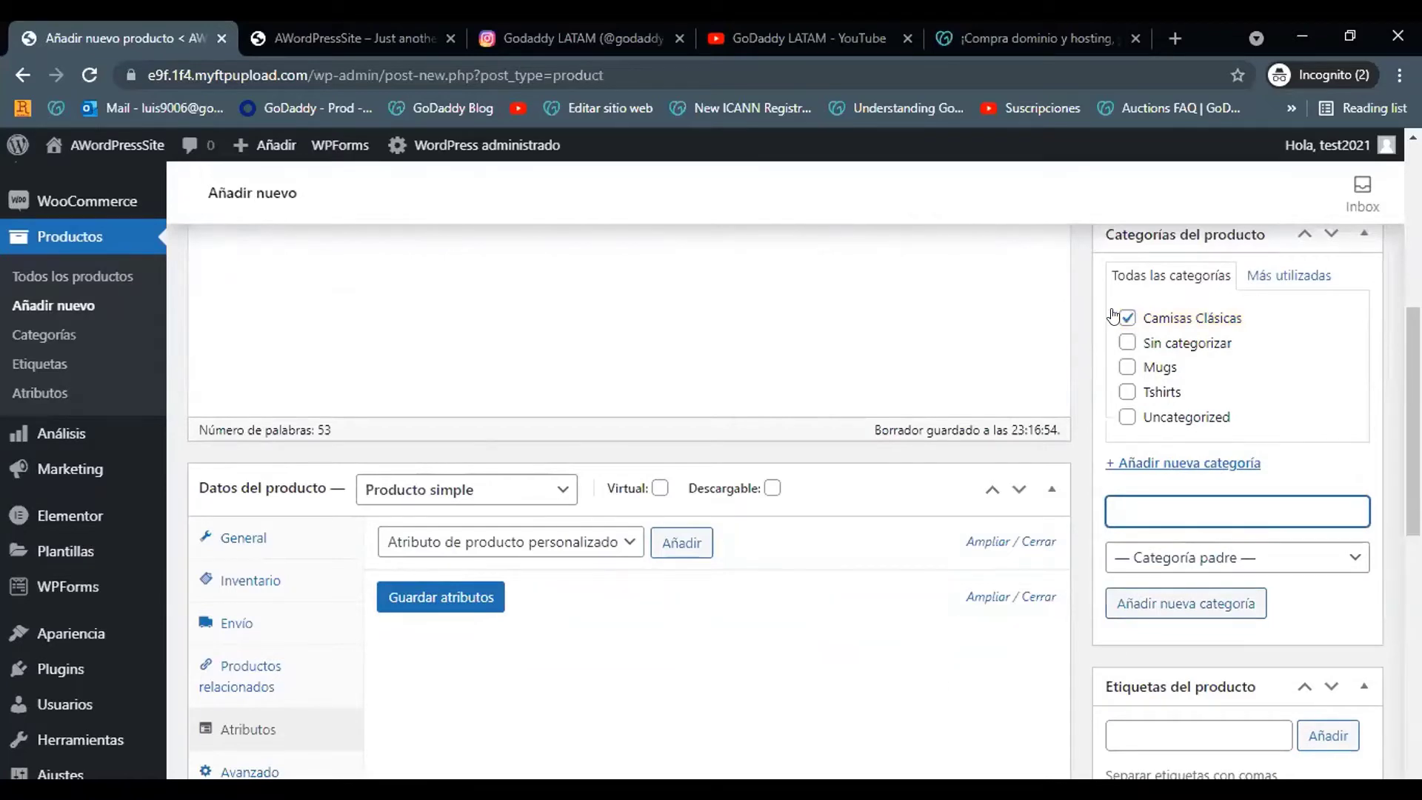
scroll(1185, 445, down, 3)
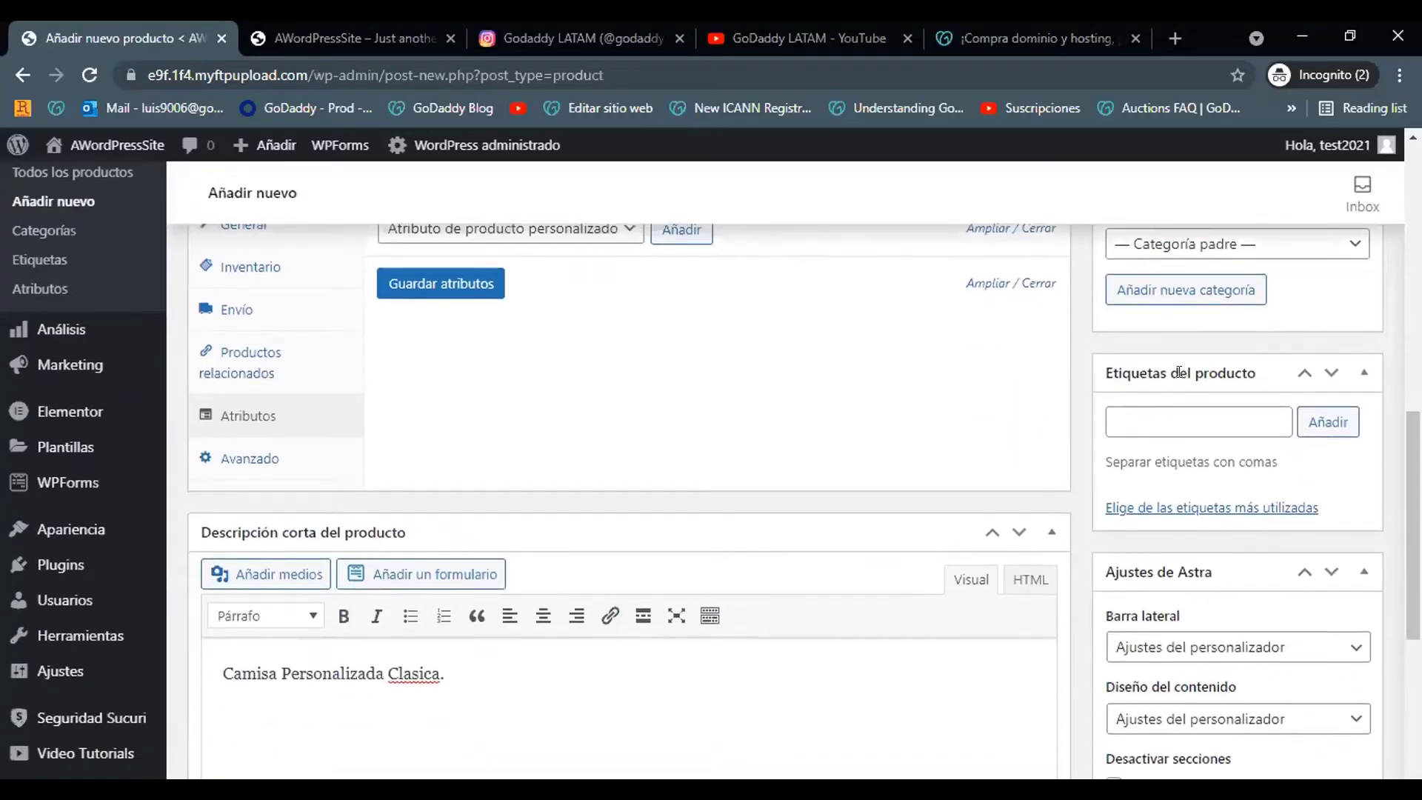
scroll(1170, 385, down, 5)
Step: Choose the pink-wall skeleton-print T-shirt photo from the media library as product image
click(1173, 583)
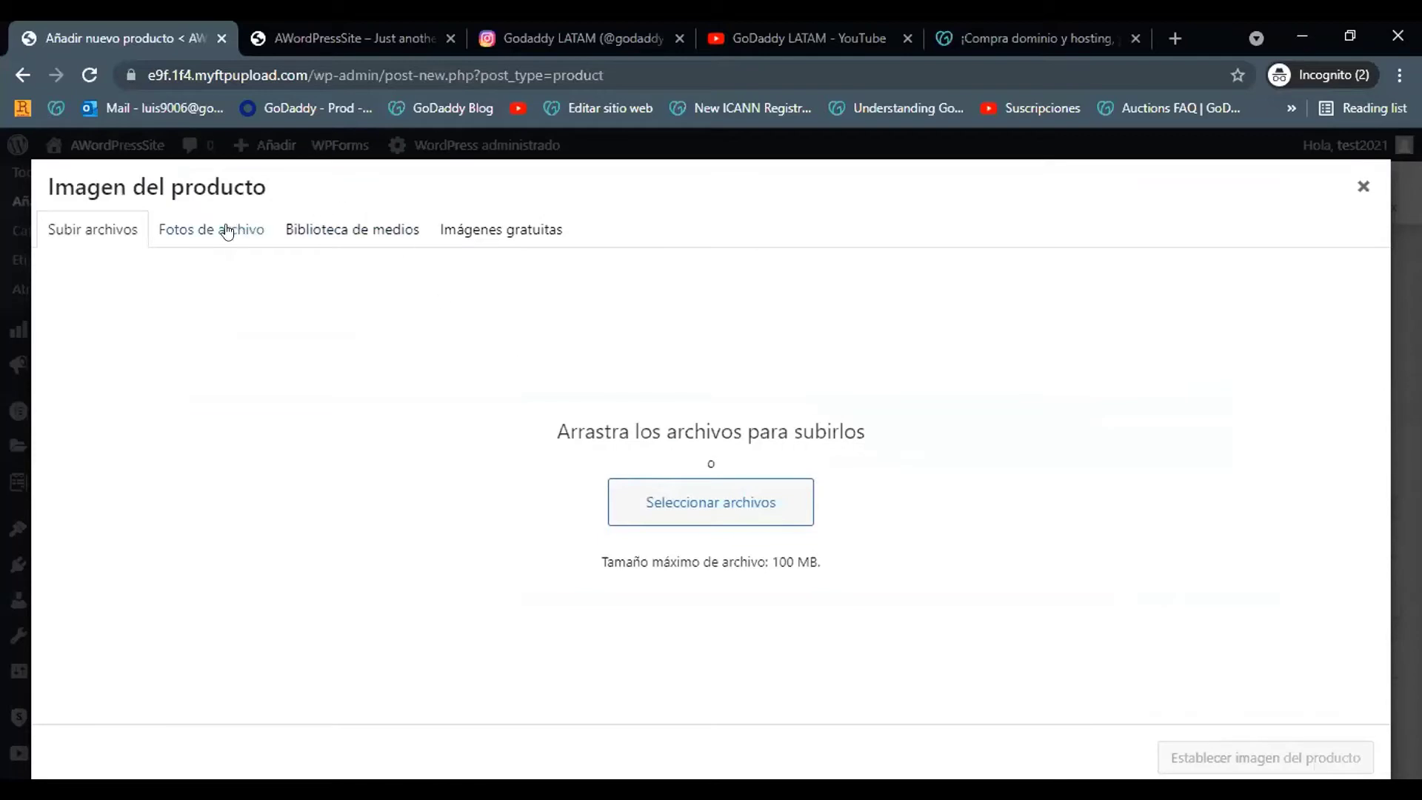
click(227, 232)
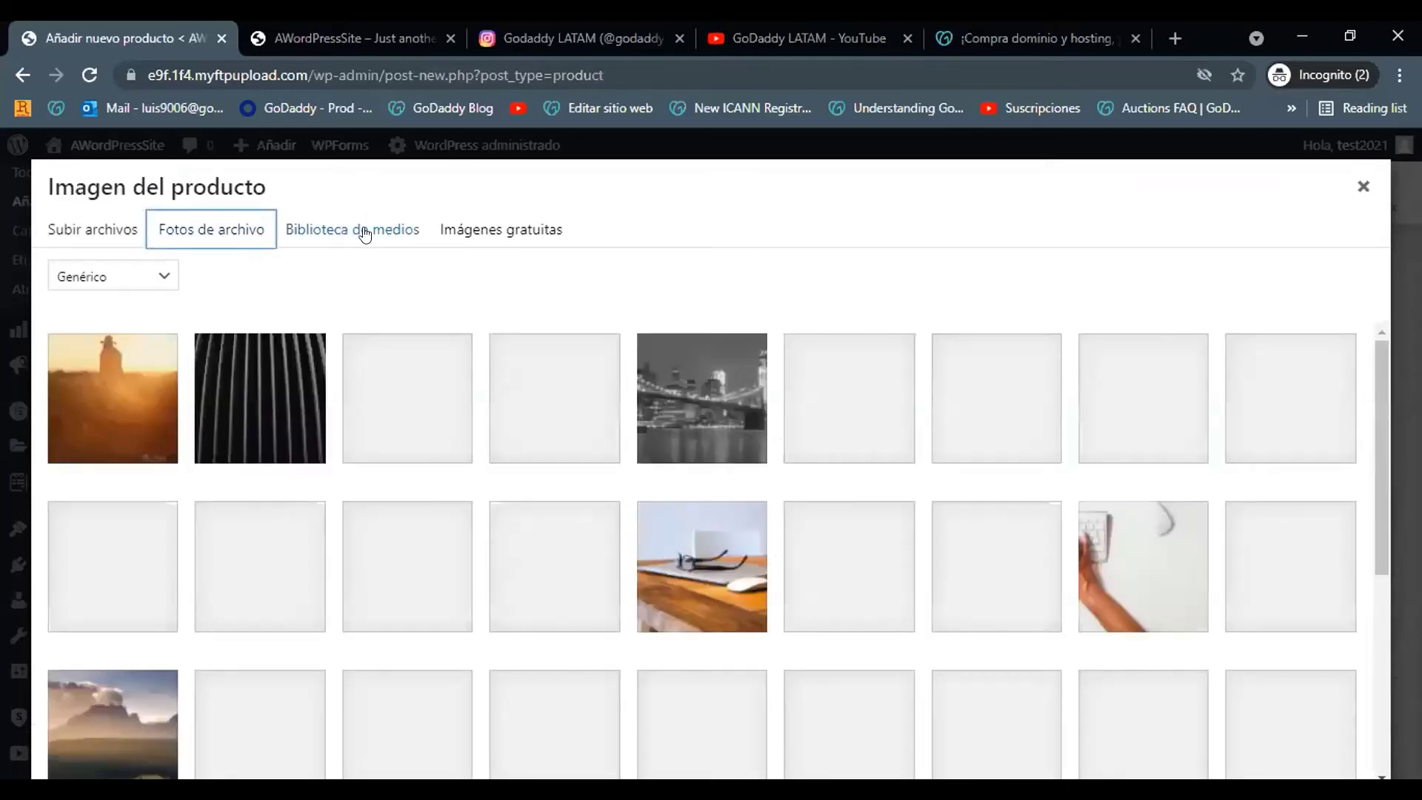
click(364, 232)
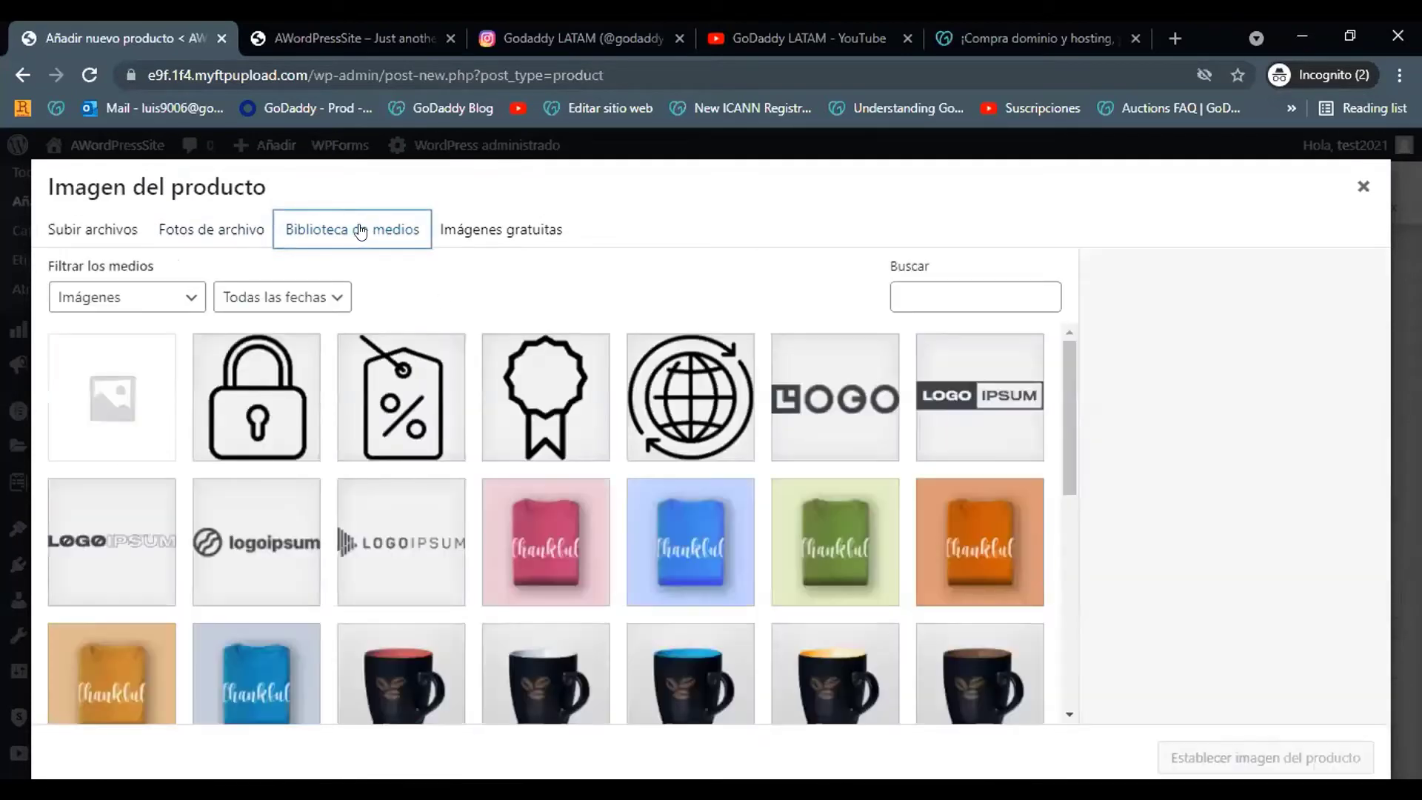
scroll(672, 580, down, 4)
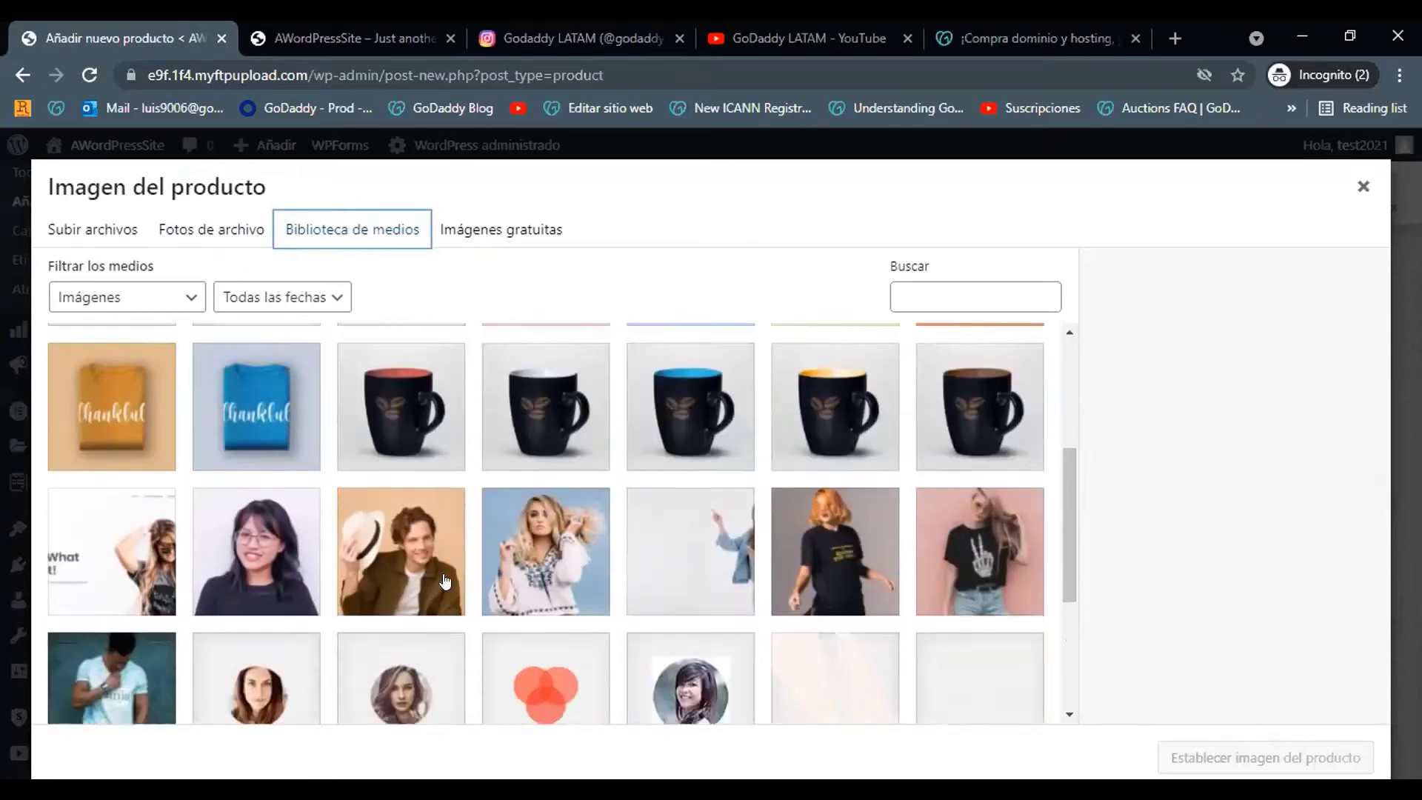
scroll(444, 581, down, 2)
click(957, 415)
click(166, 574)
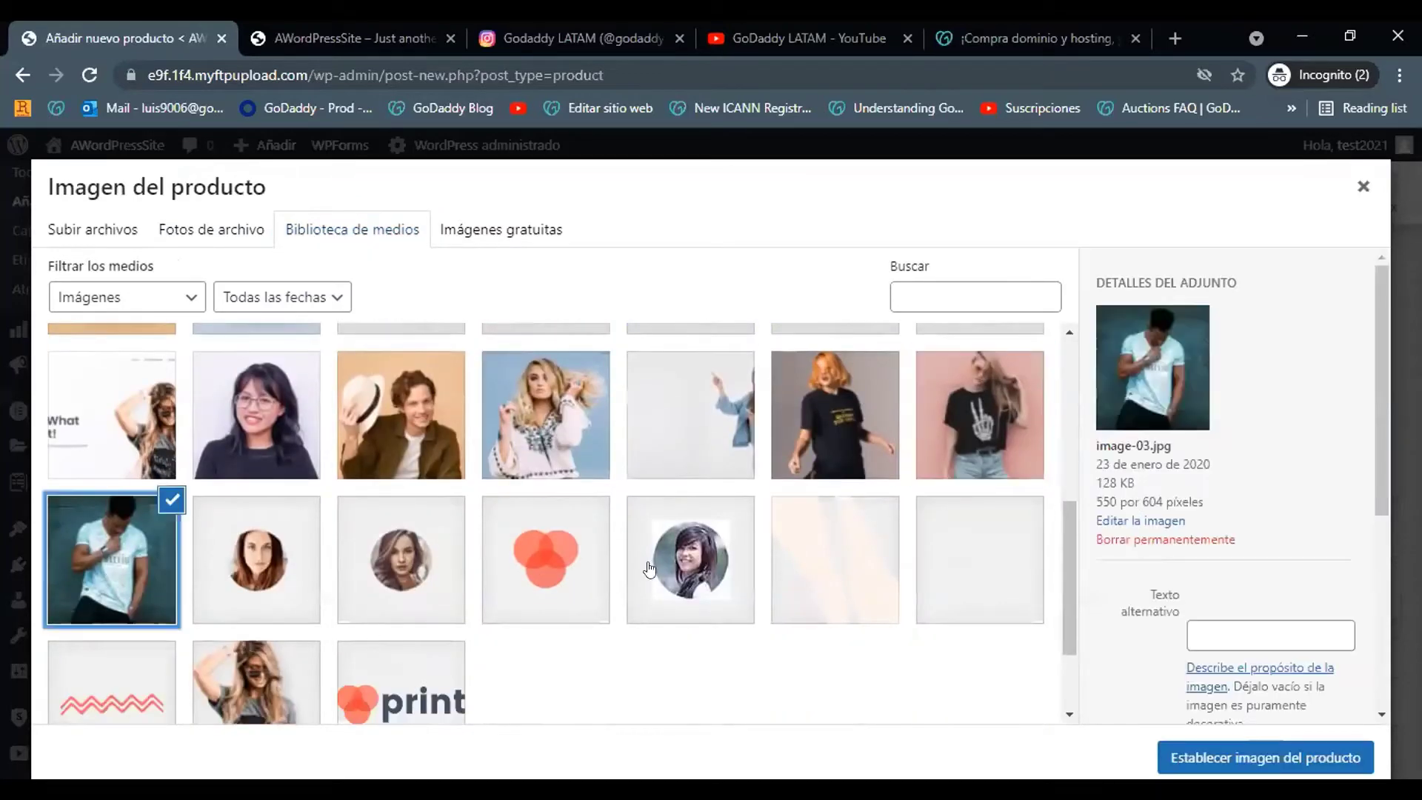
click(983, 437)
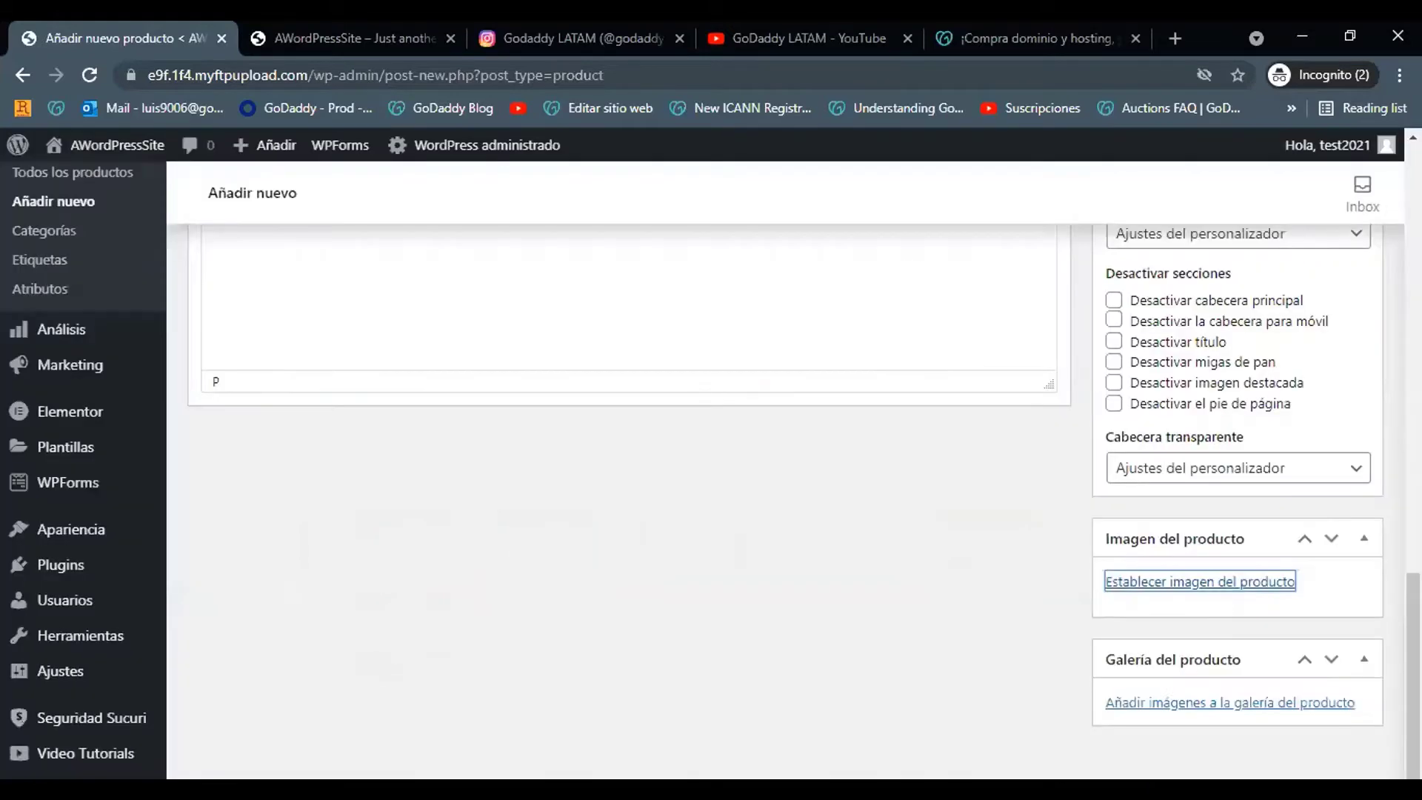
Step: Replace Clasica with Skull in the title, making it Camiseta Skull
scroll(835, 527, up, 15)
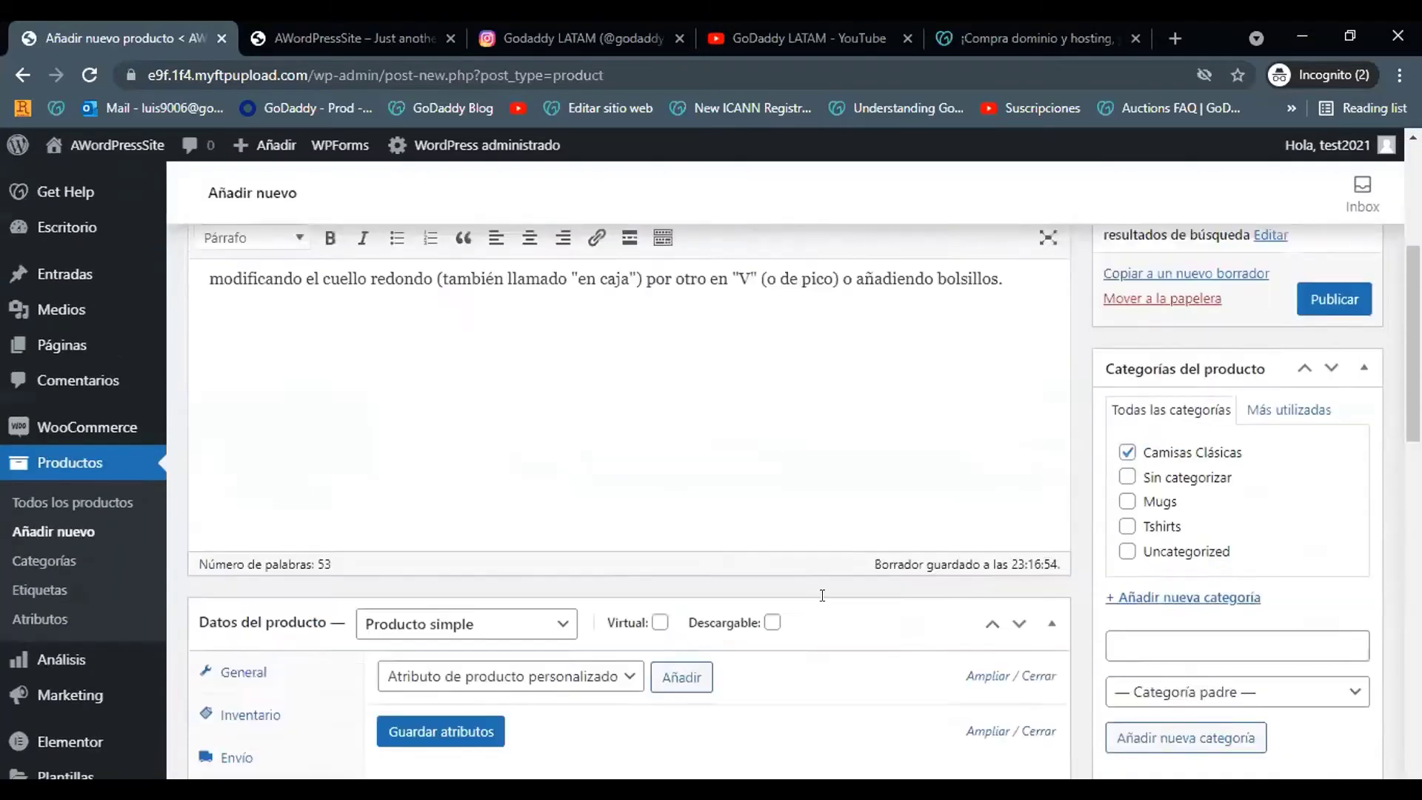
click(333, 381)
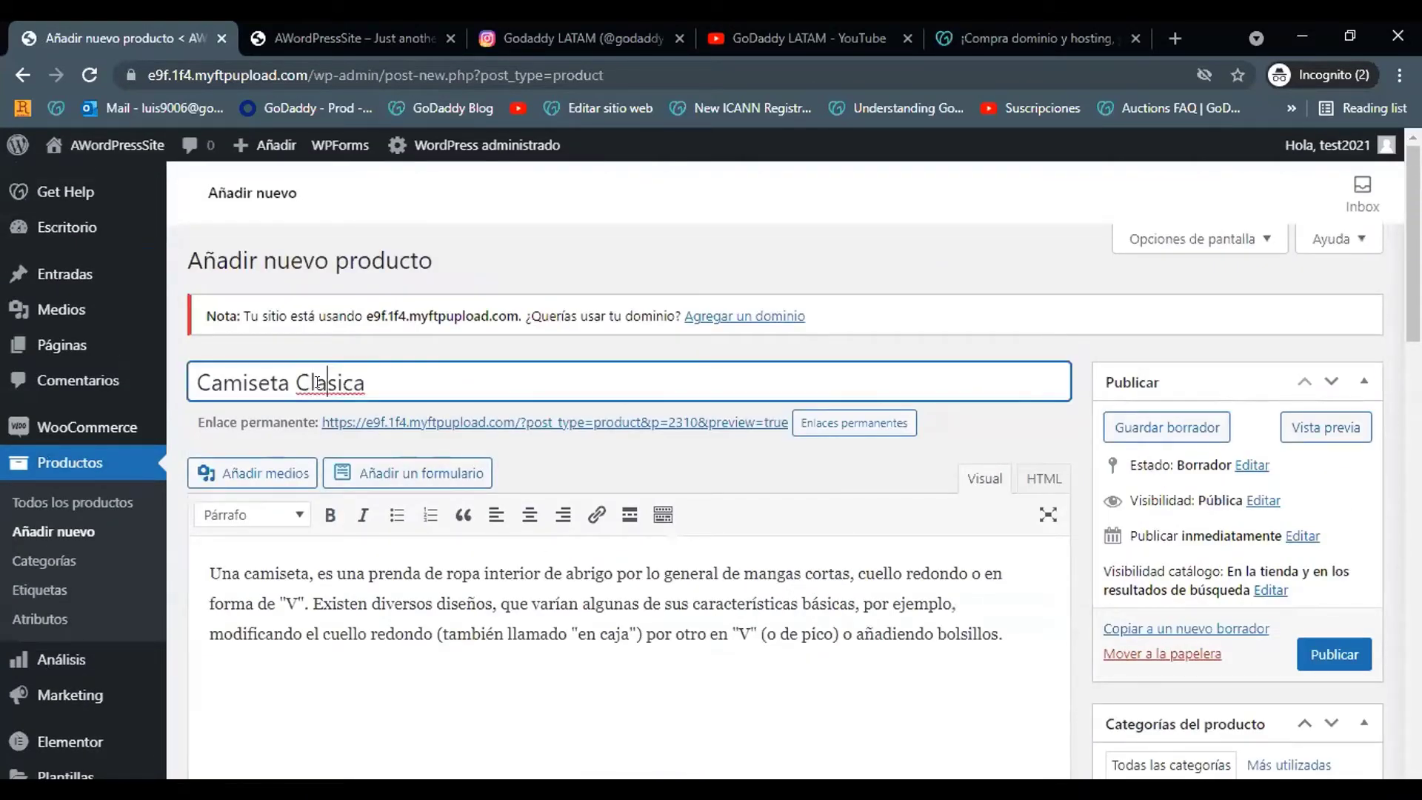
double_click(317, 382)
text(Skull)
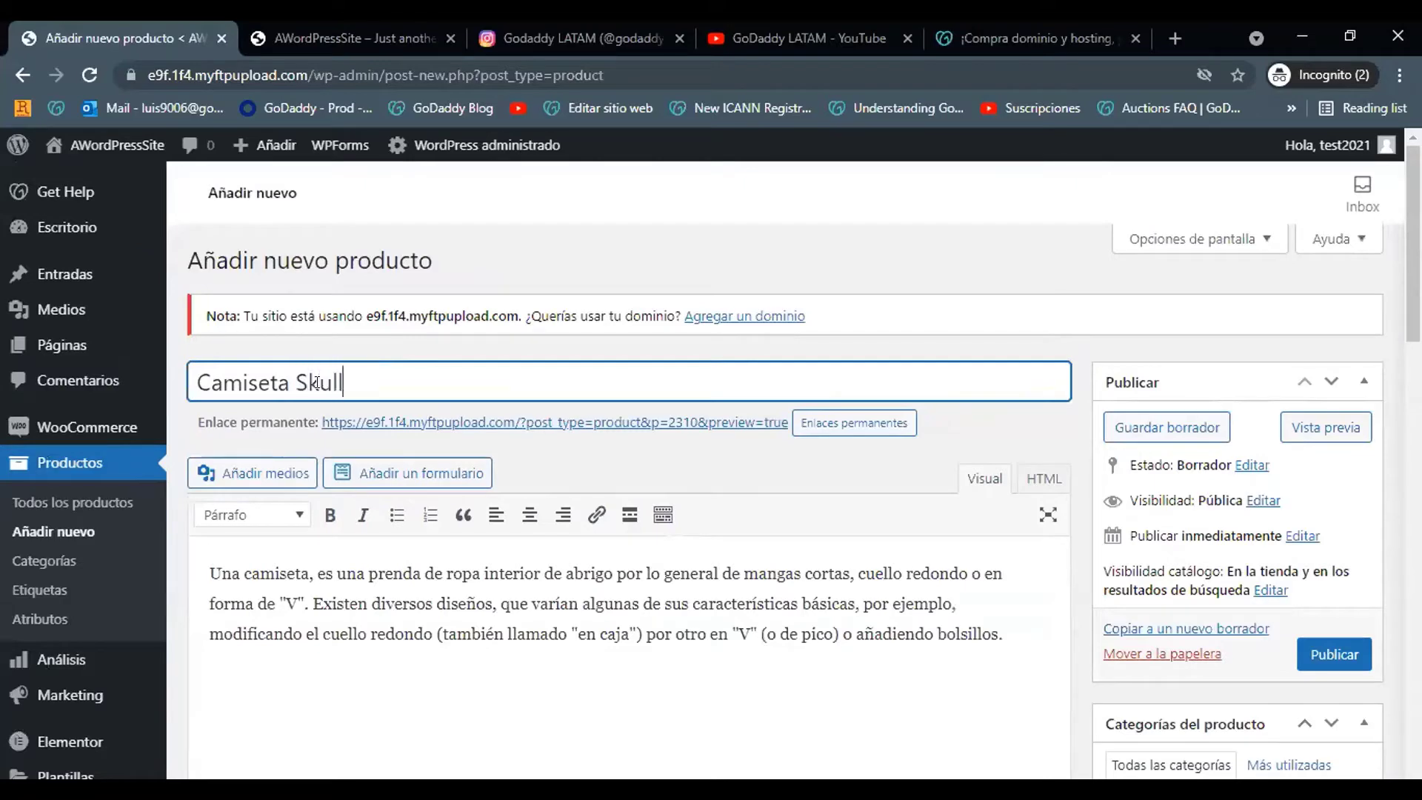
Step: Change Clasica to Skull in the short description and recheck the title
scroll(1070, 571, down, 13)
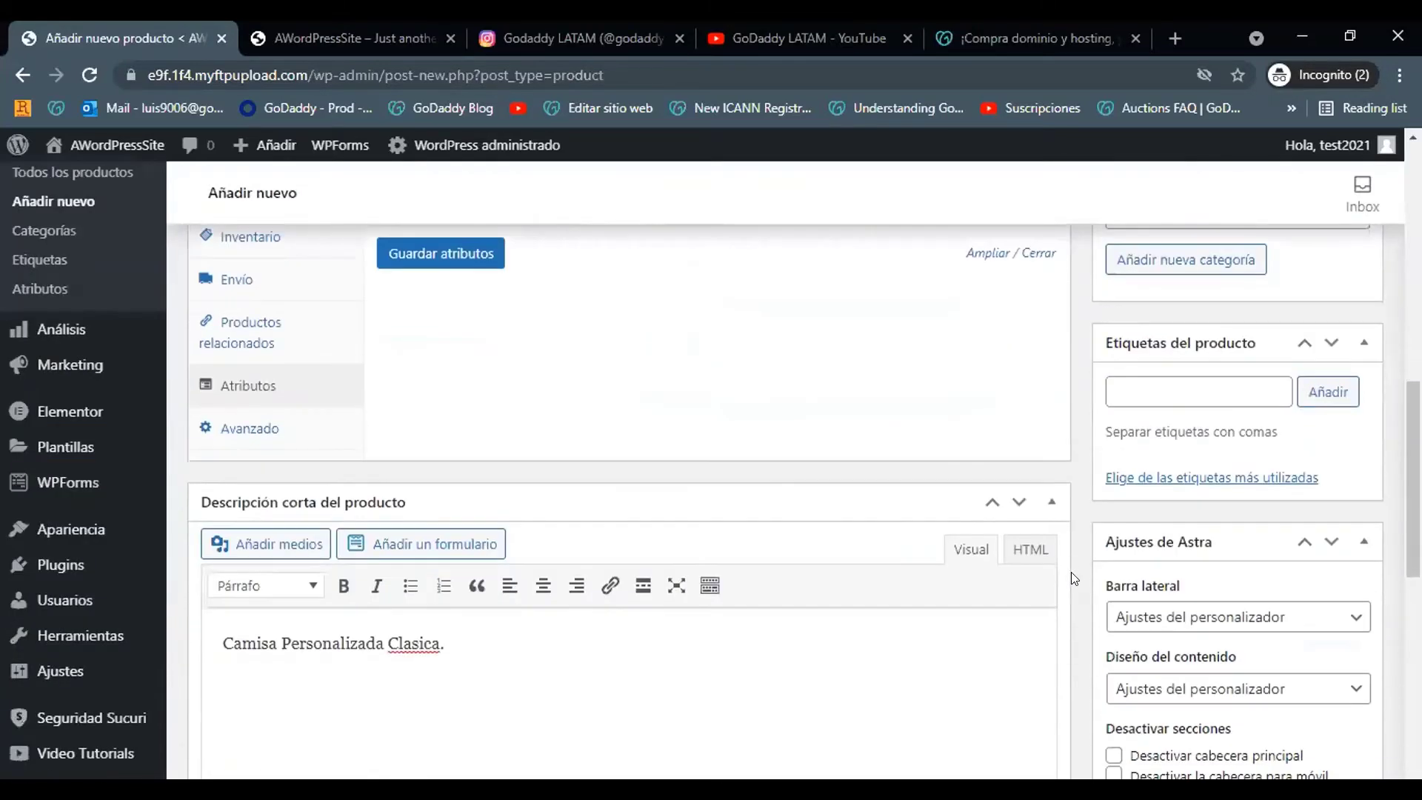
scroll(1070, 571, up, 5)
scroll(768, 524, down, 10)
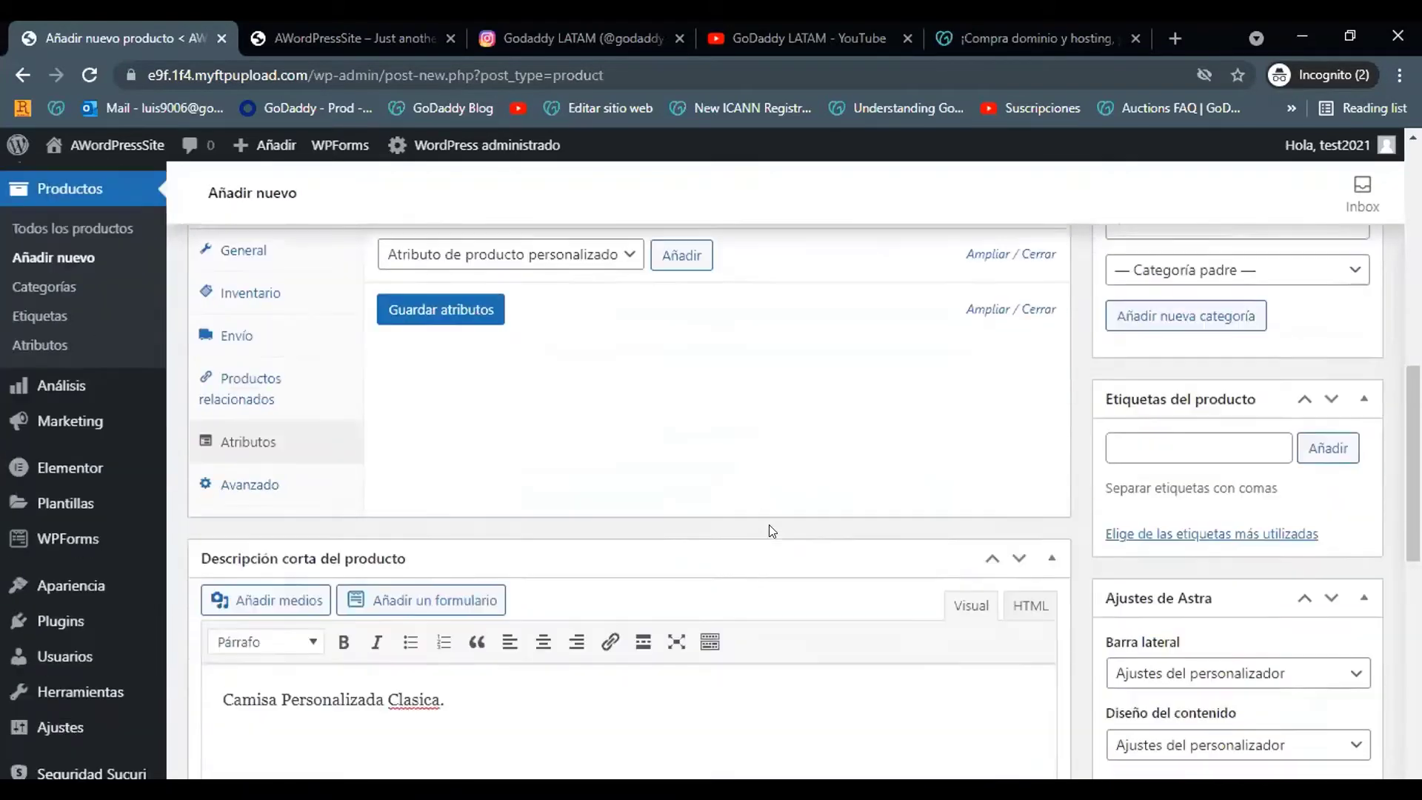
scroll(722, 521, up, 3)
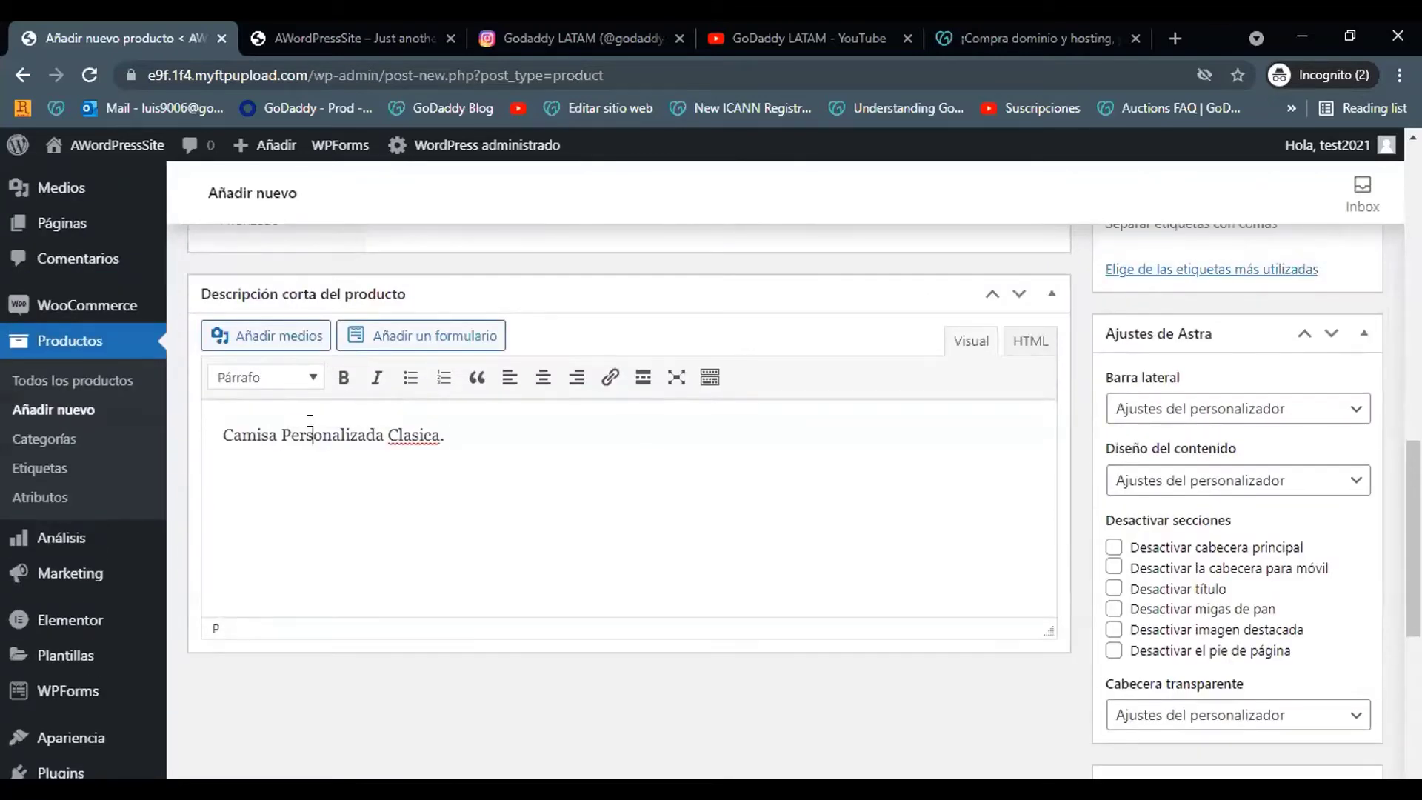
double_click(393, 433)
text(Skull)
scroll(686, 251, down, 5)
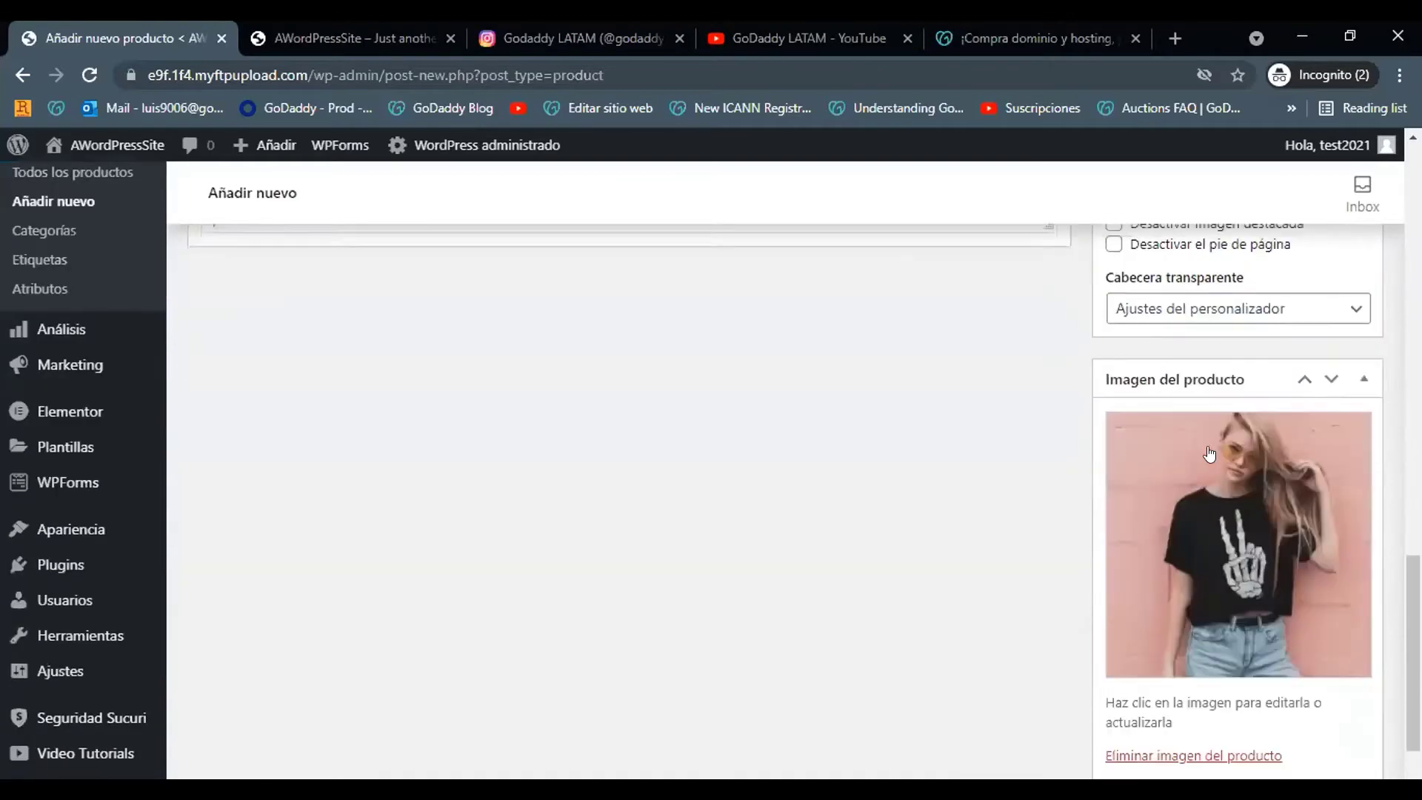
scroll(1210, 494, up, 15)
scroll(1211, 494, up, 2)
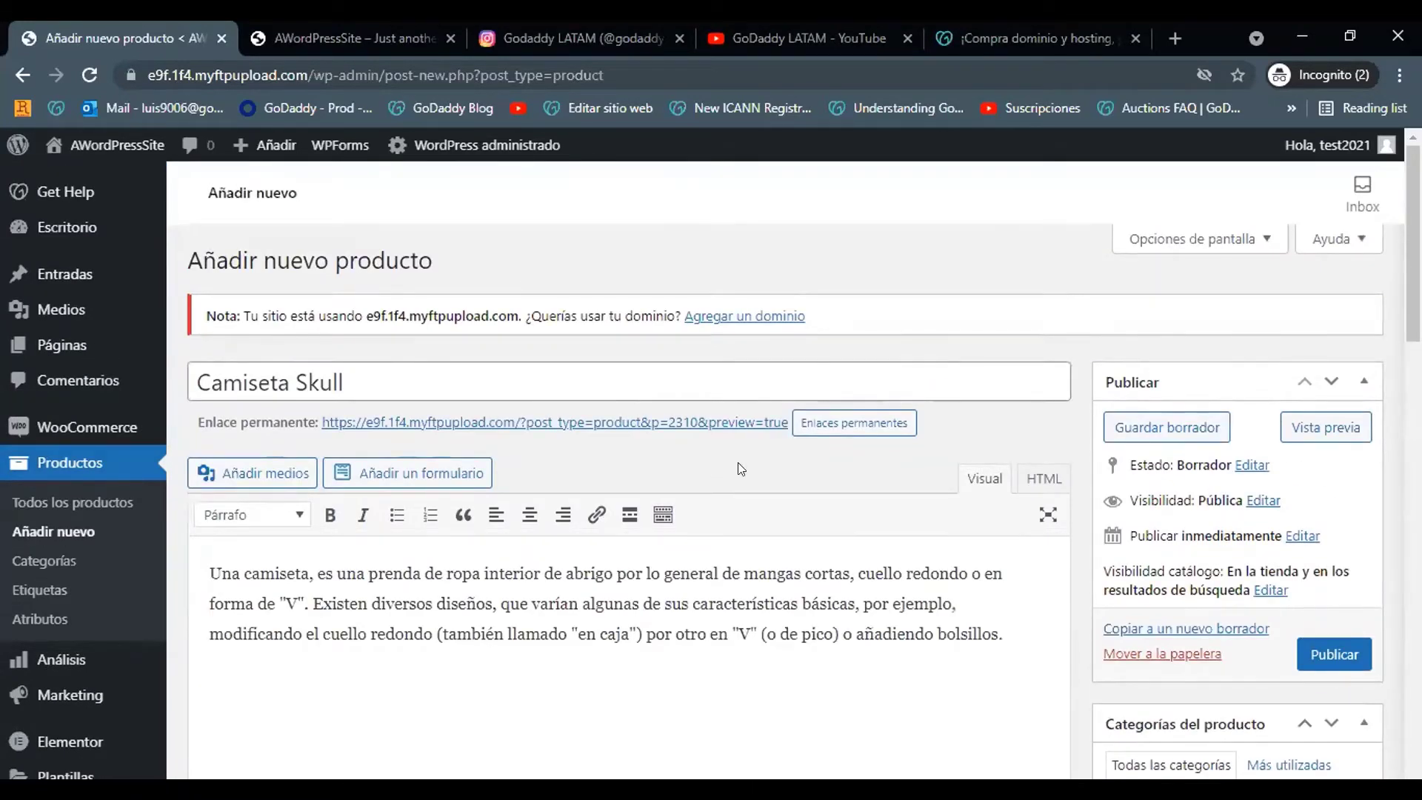
click(444, 365)
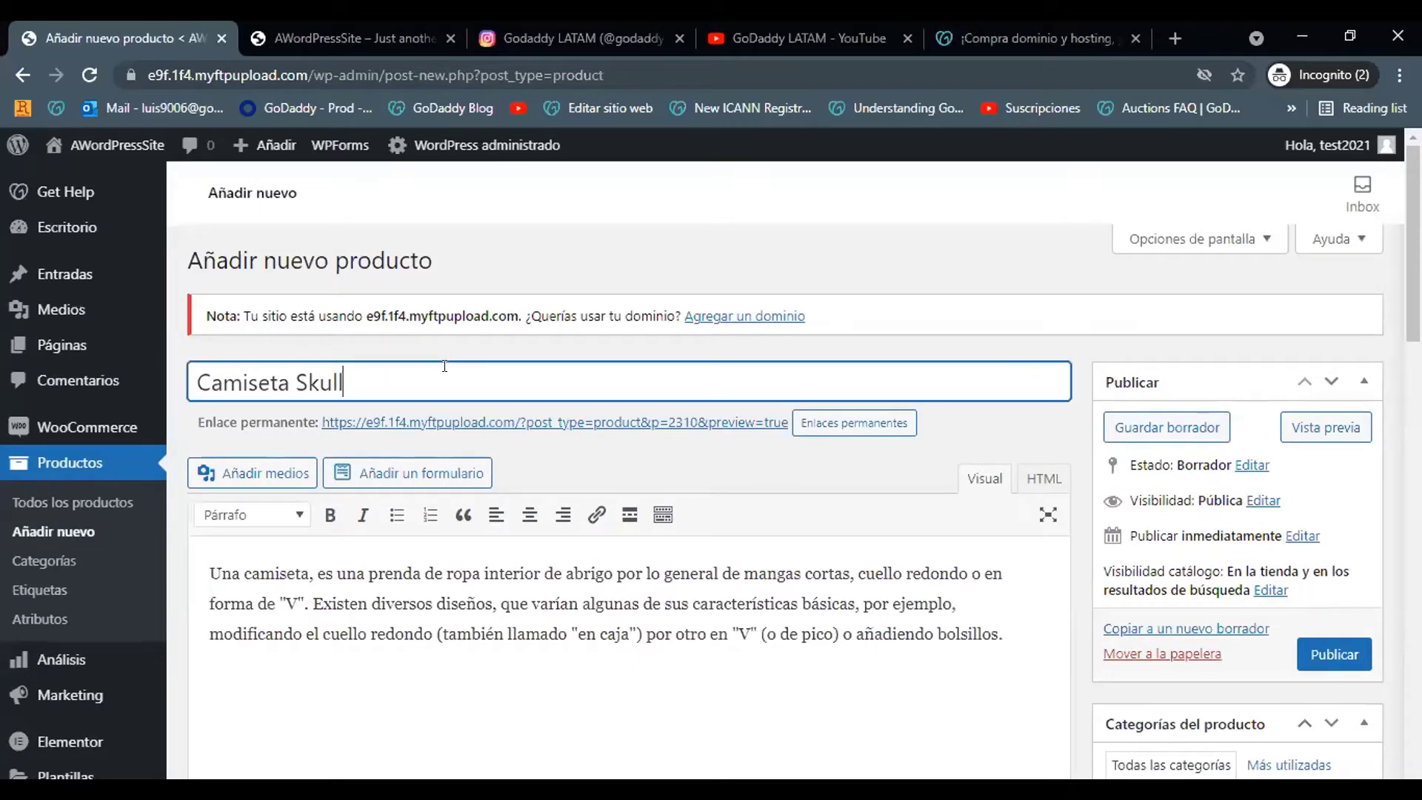
scroll(463, 400, down, 3)
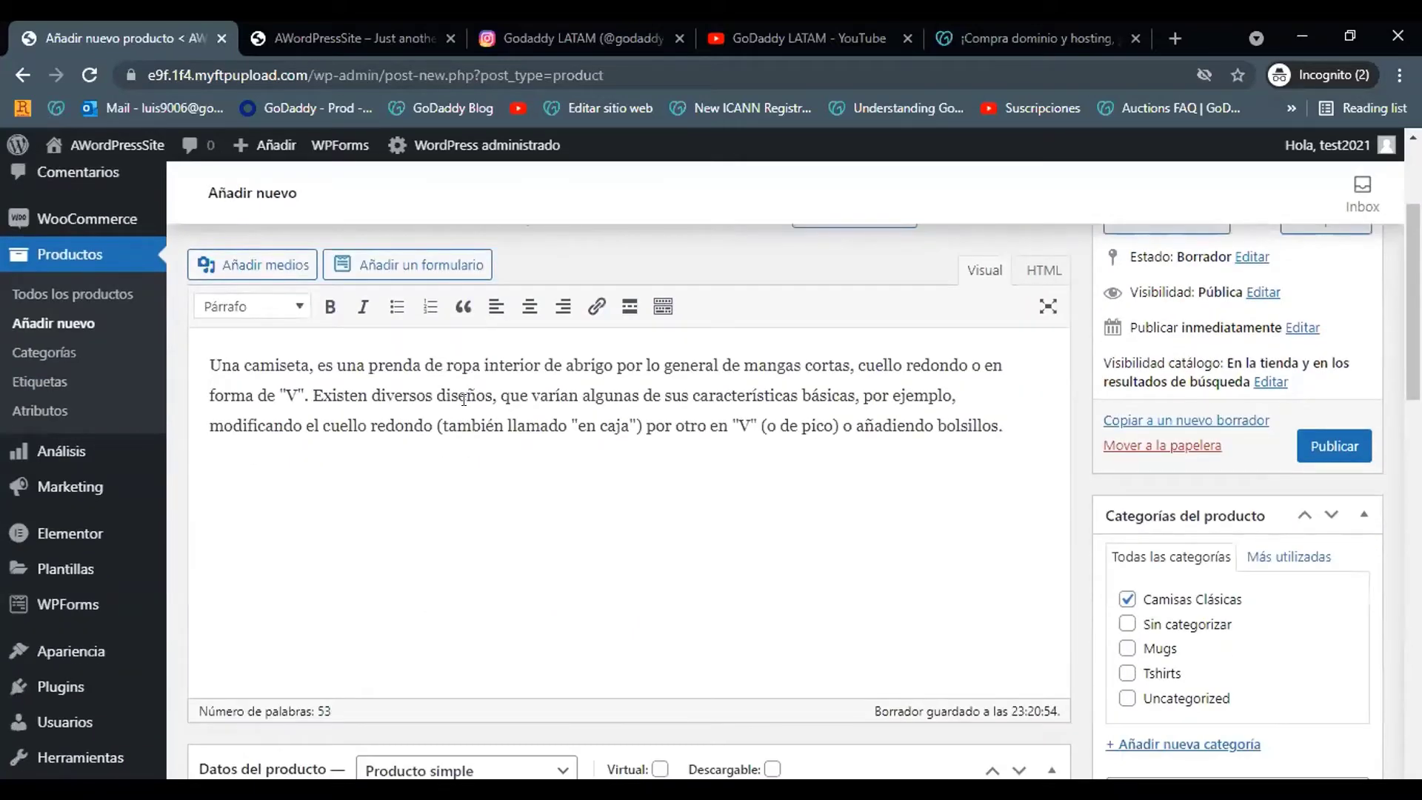
scroll(463, 399, down, 7)
Step: Show the General tab with price 50 and sale price 45, then scroll to Galería del producto
scroll(591, 449, up, 1)
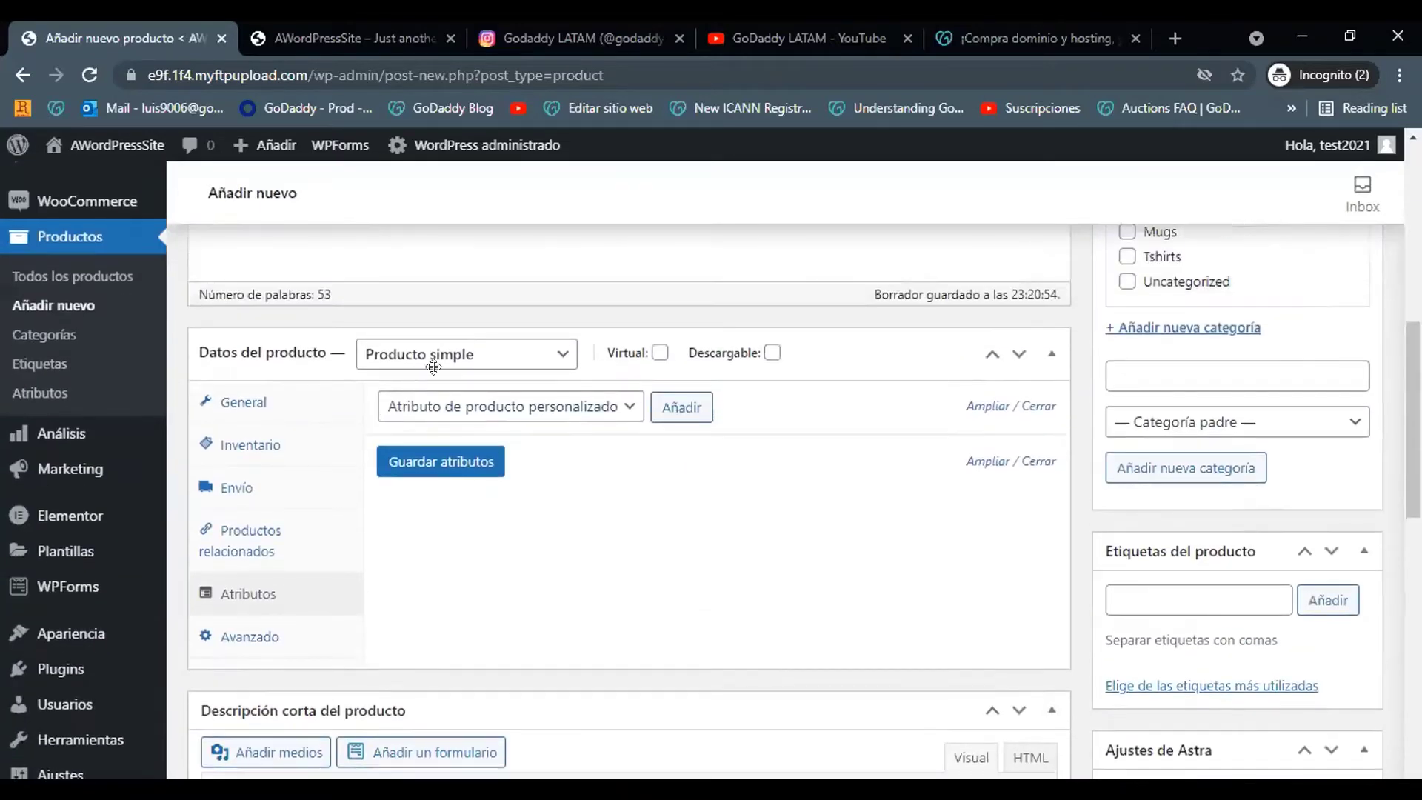
click(260, 412)
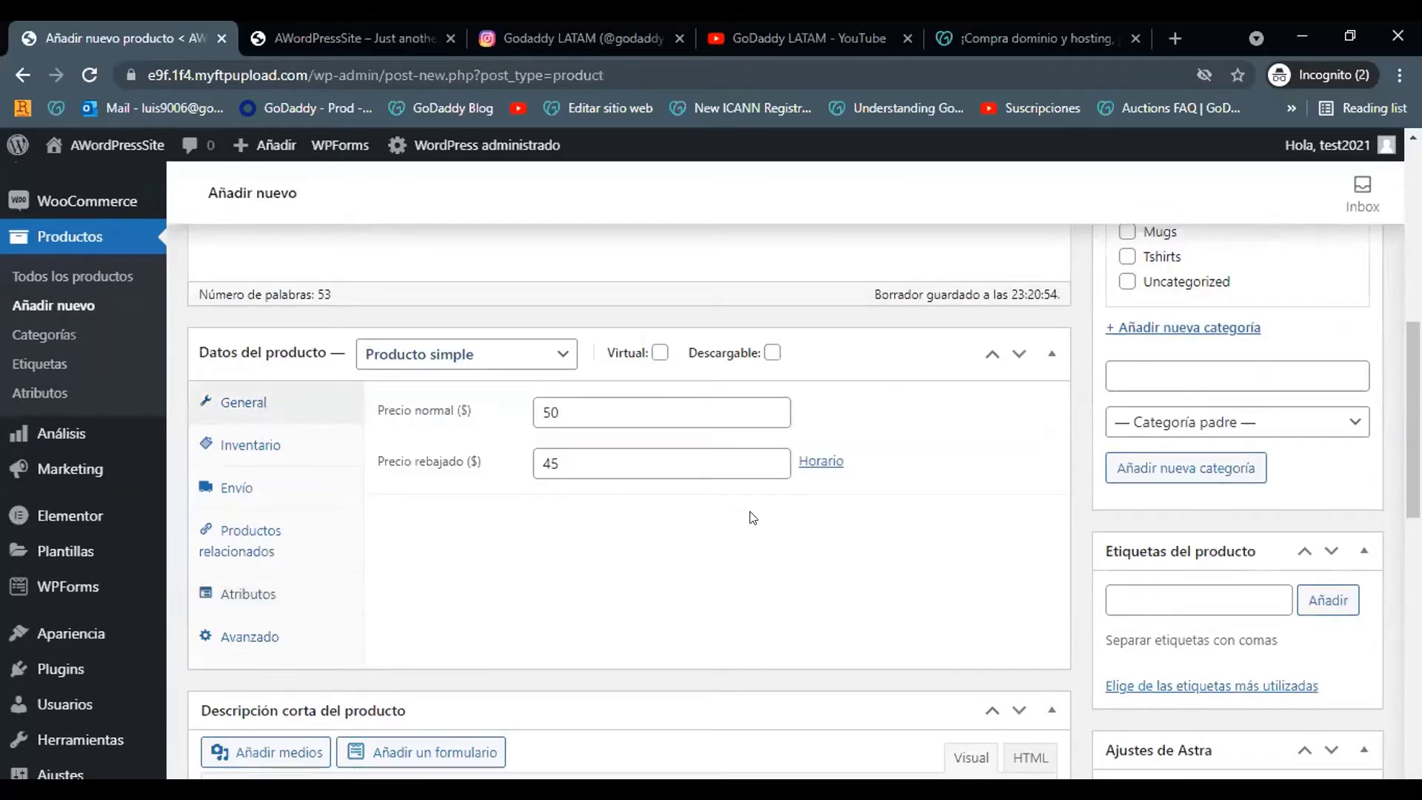
scroll(792, 449, down, 5)
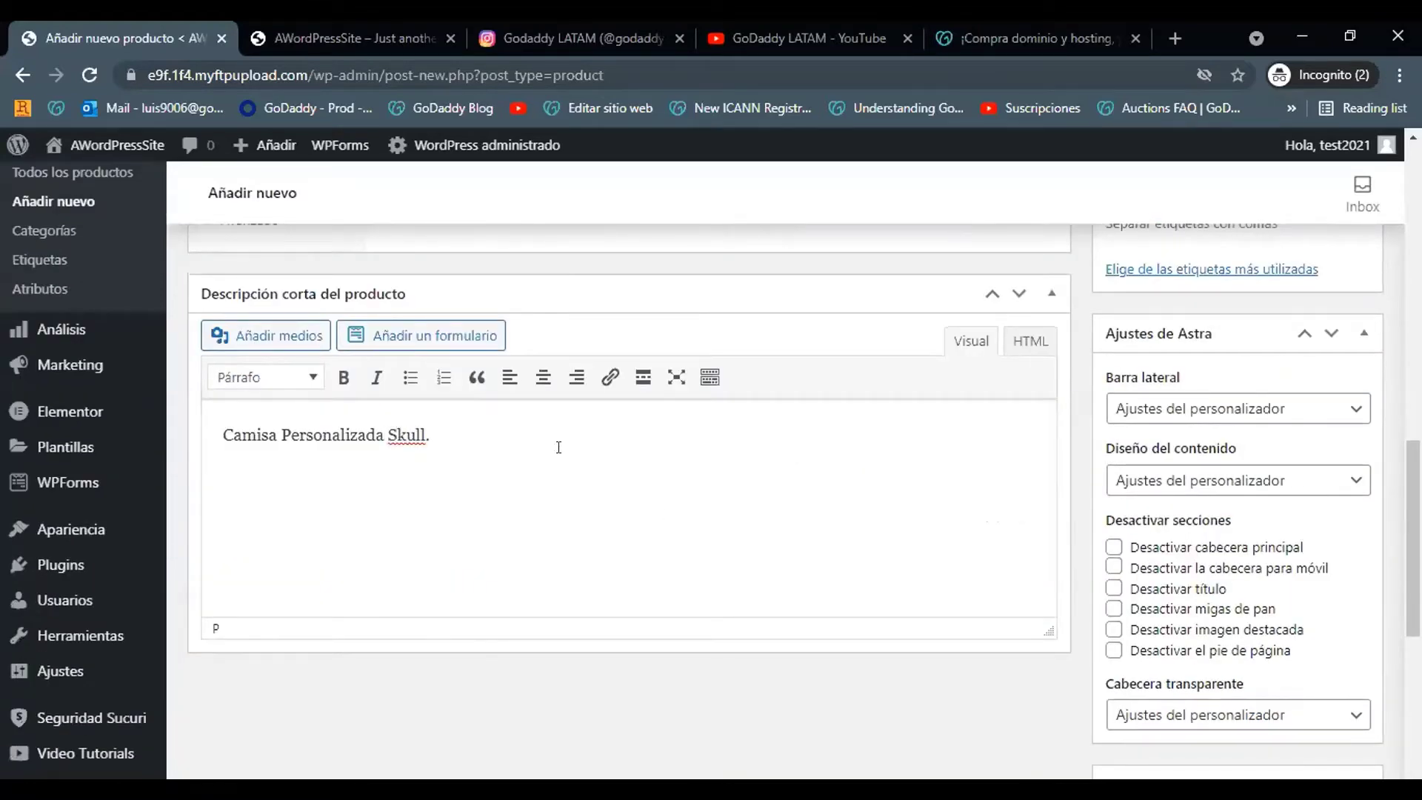
scroll(1232, 575, up, 6)
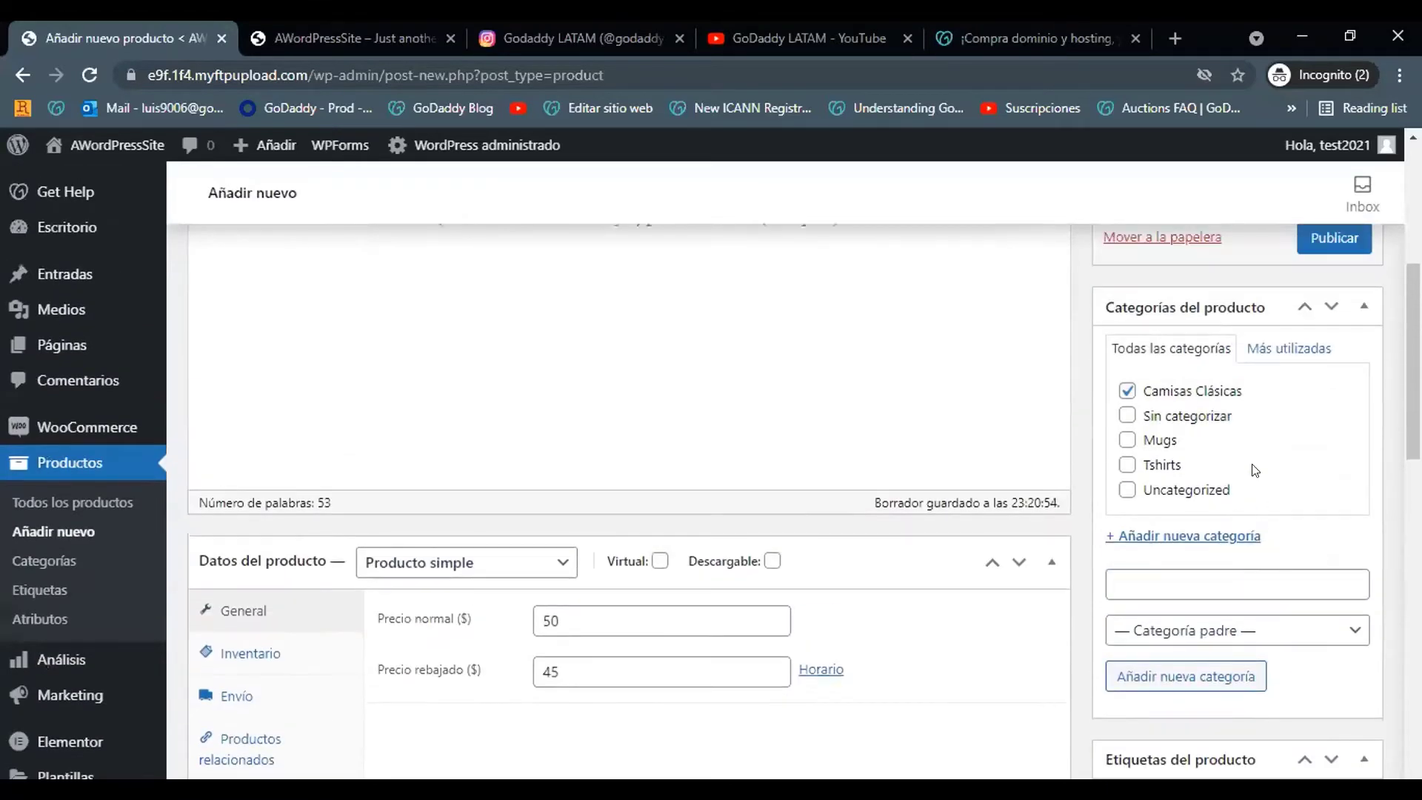
scroll(1256, 368, down, 15)
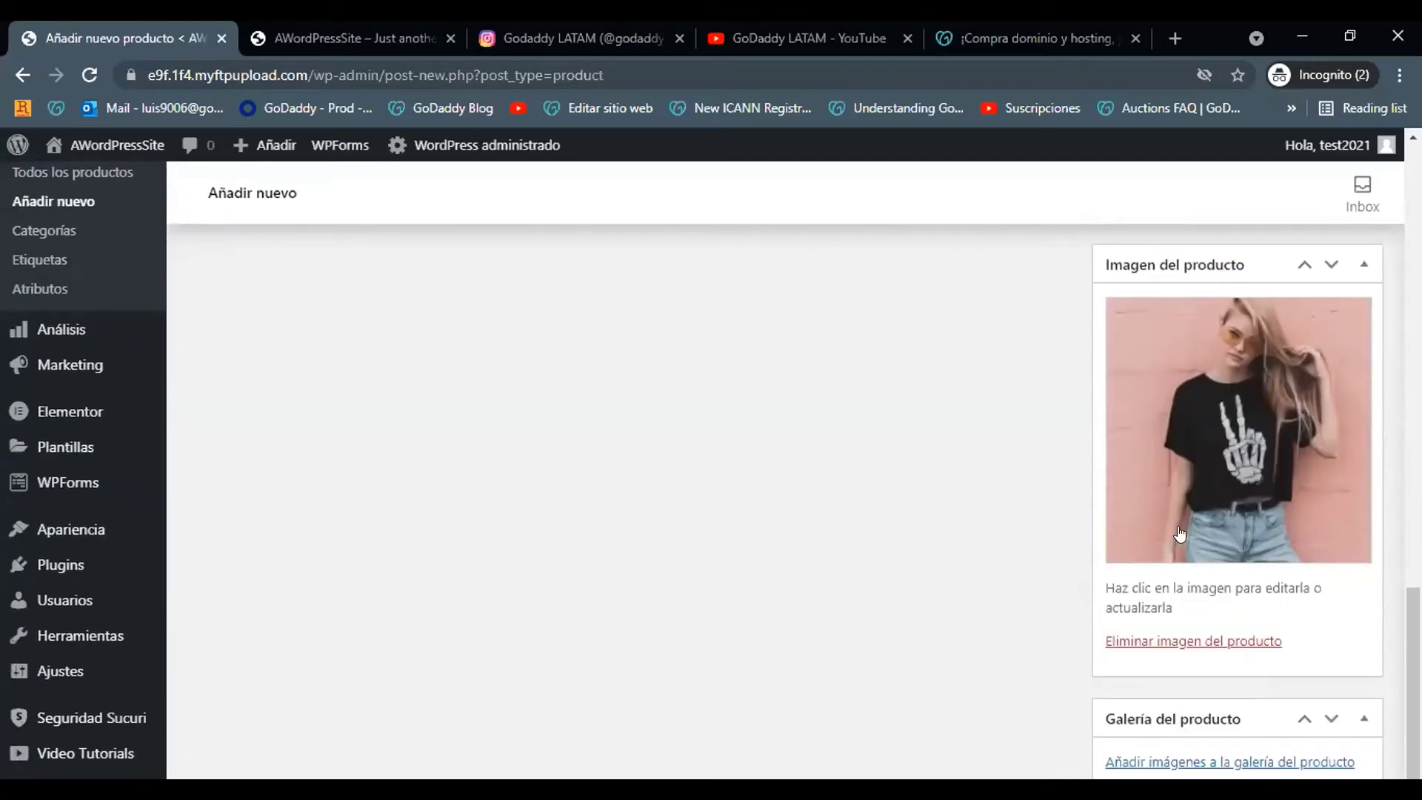
scroll(992, 527, down, 1)
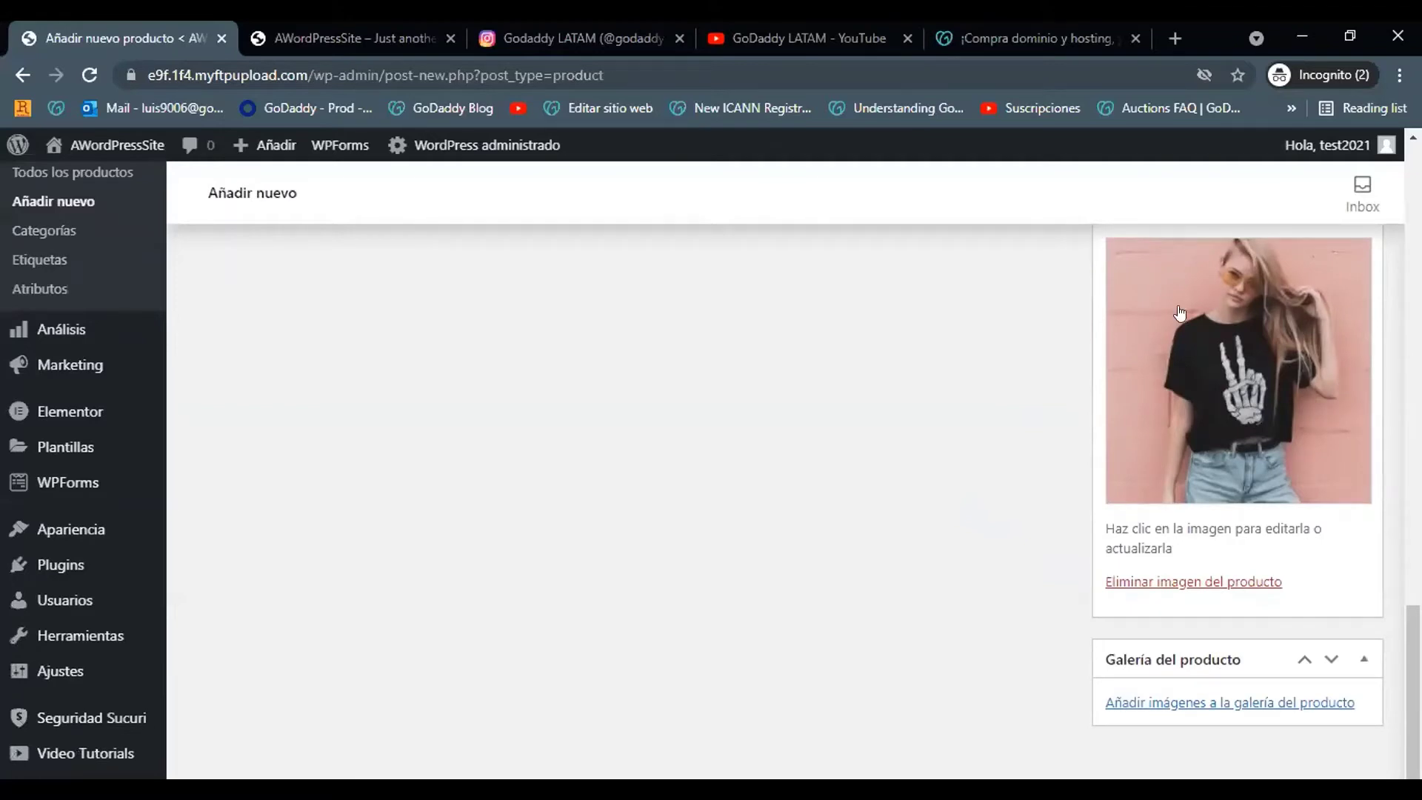
Step: Add the blonde-woman and denim-jacket photos to the Camiseta Skull gallery, making three images
click(1197, 703)
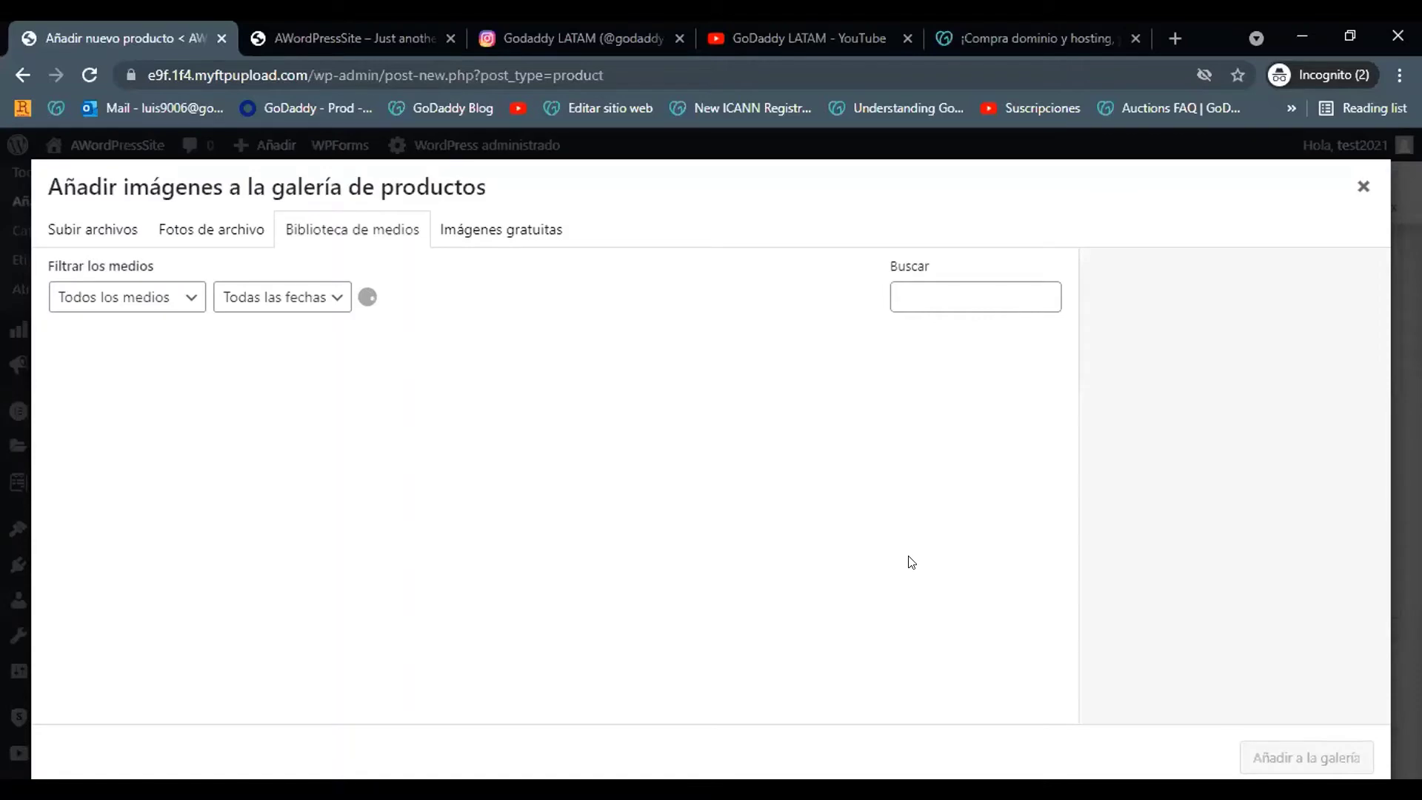
scroll(593, 456, down, 4)
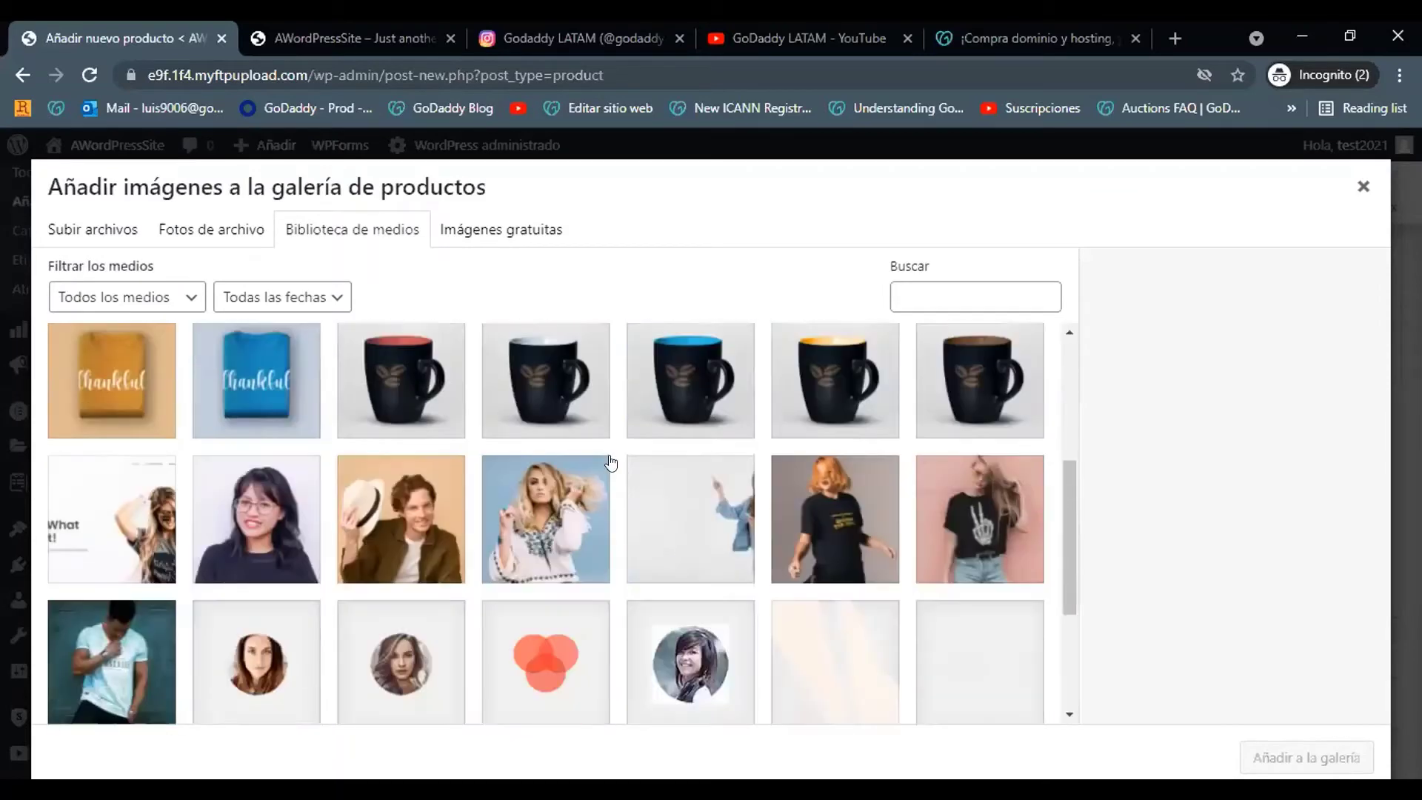
click(837, 527)
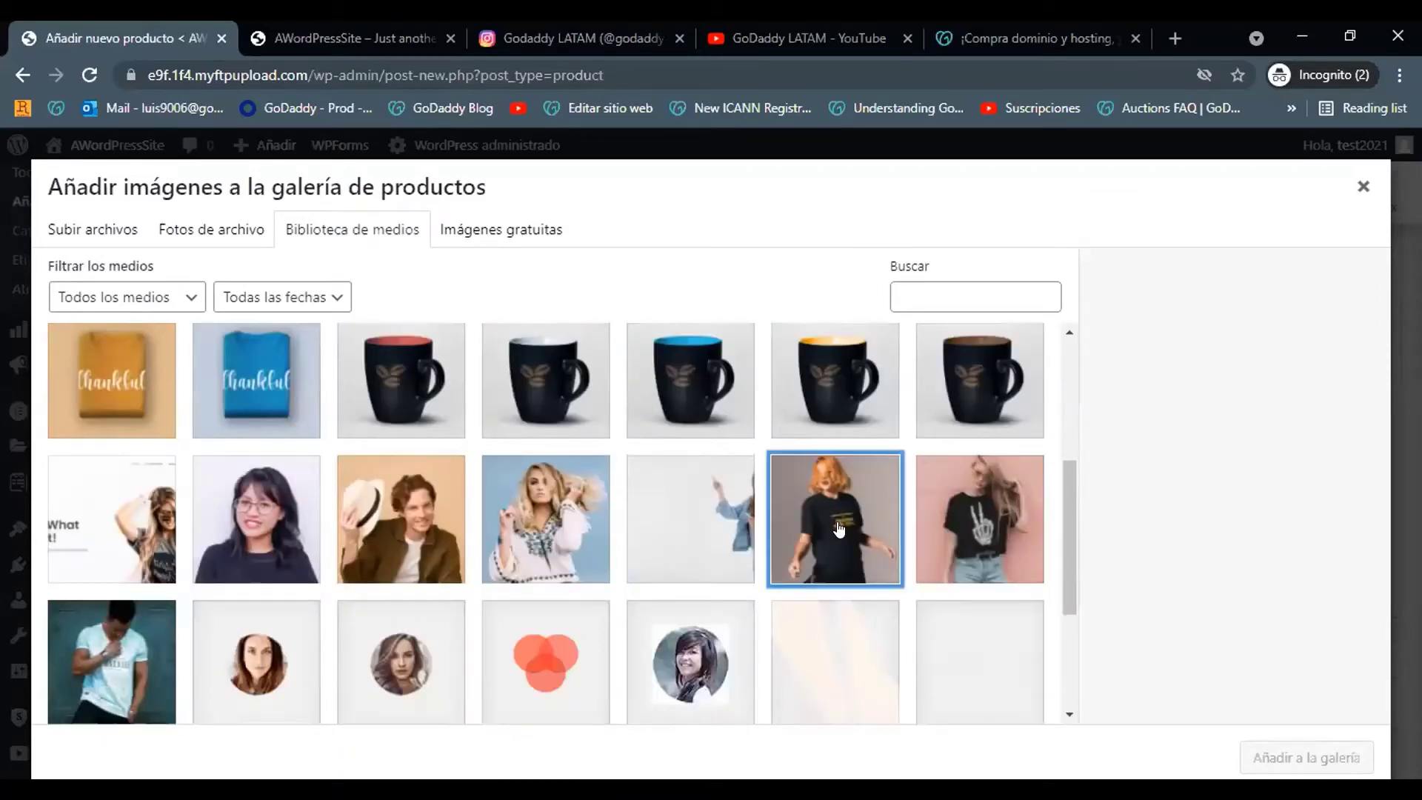
click(522, 530)
click(690, 518)
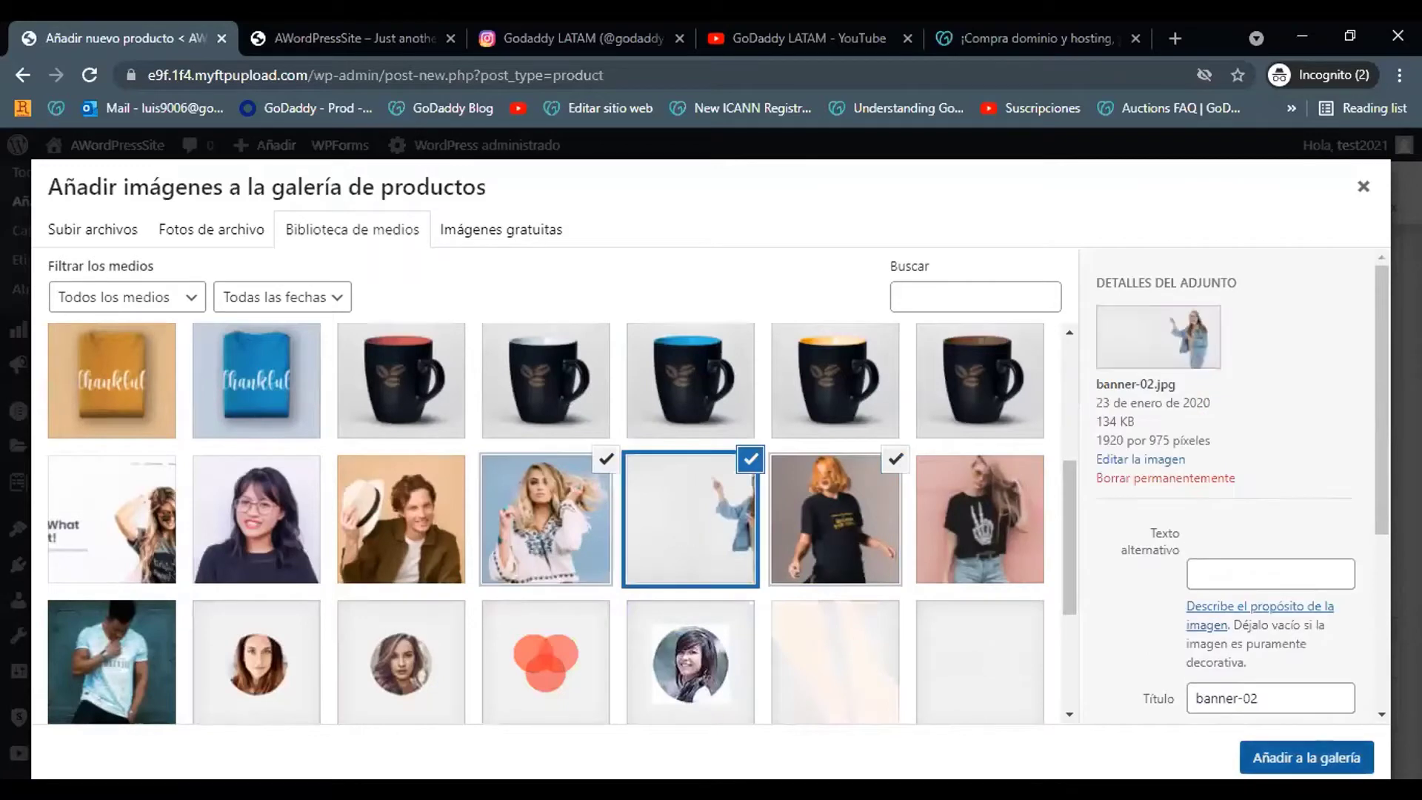
click(1306, 757)
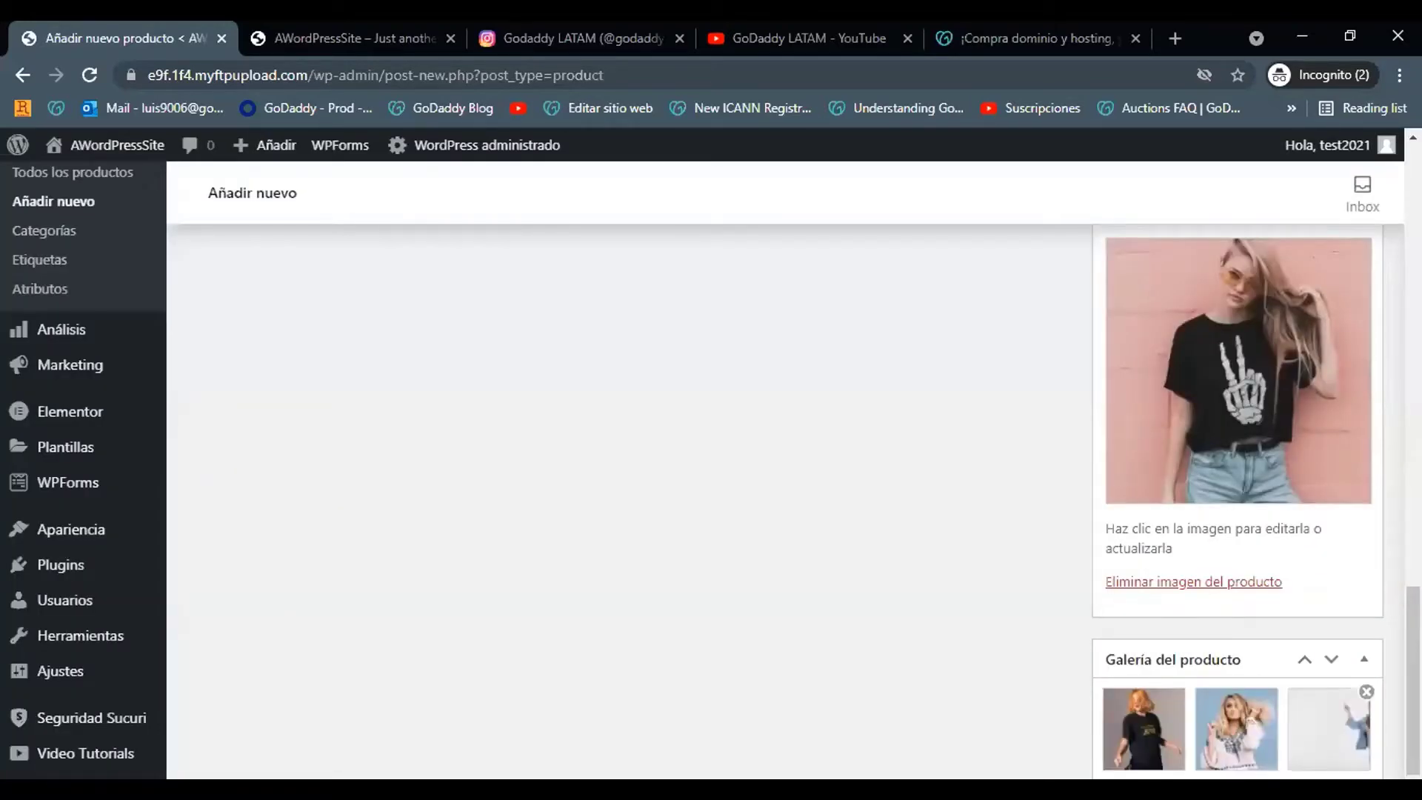
scroll(1192, 403, up, 1)
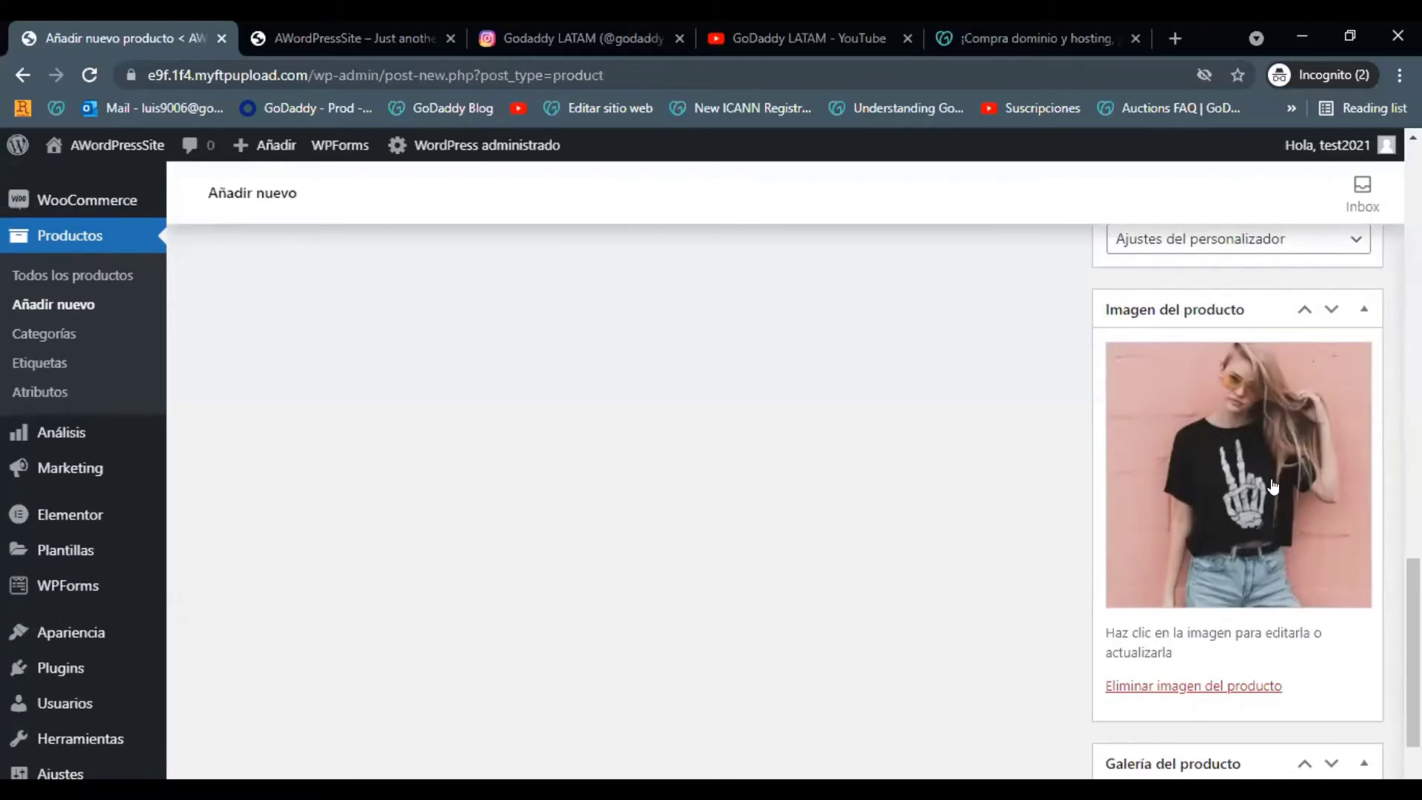
scroll(798, 504, up, 1)
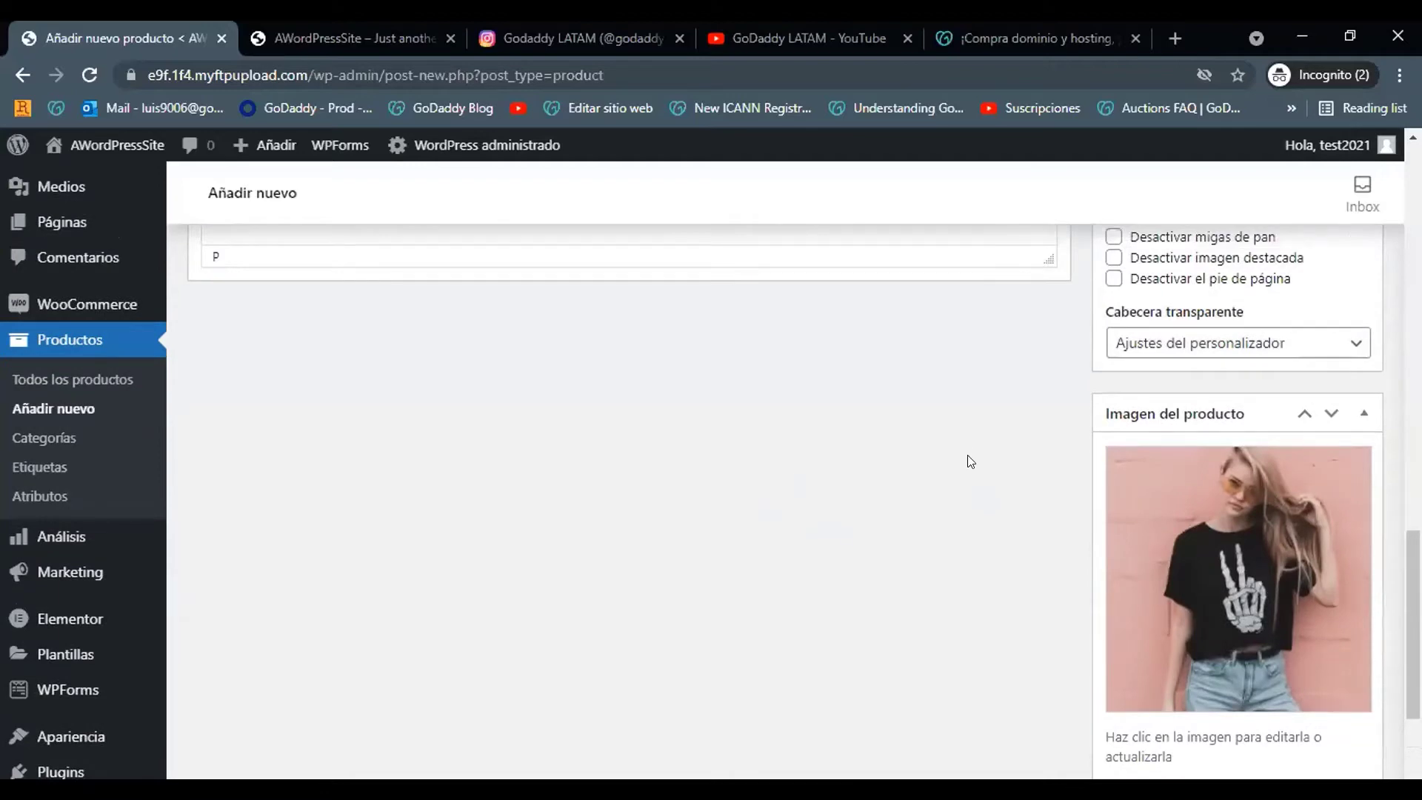
scroll(1030, 433, down, 3)
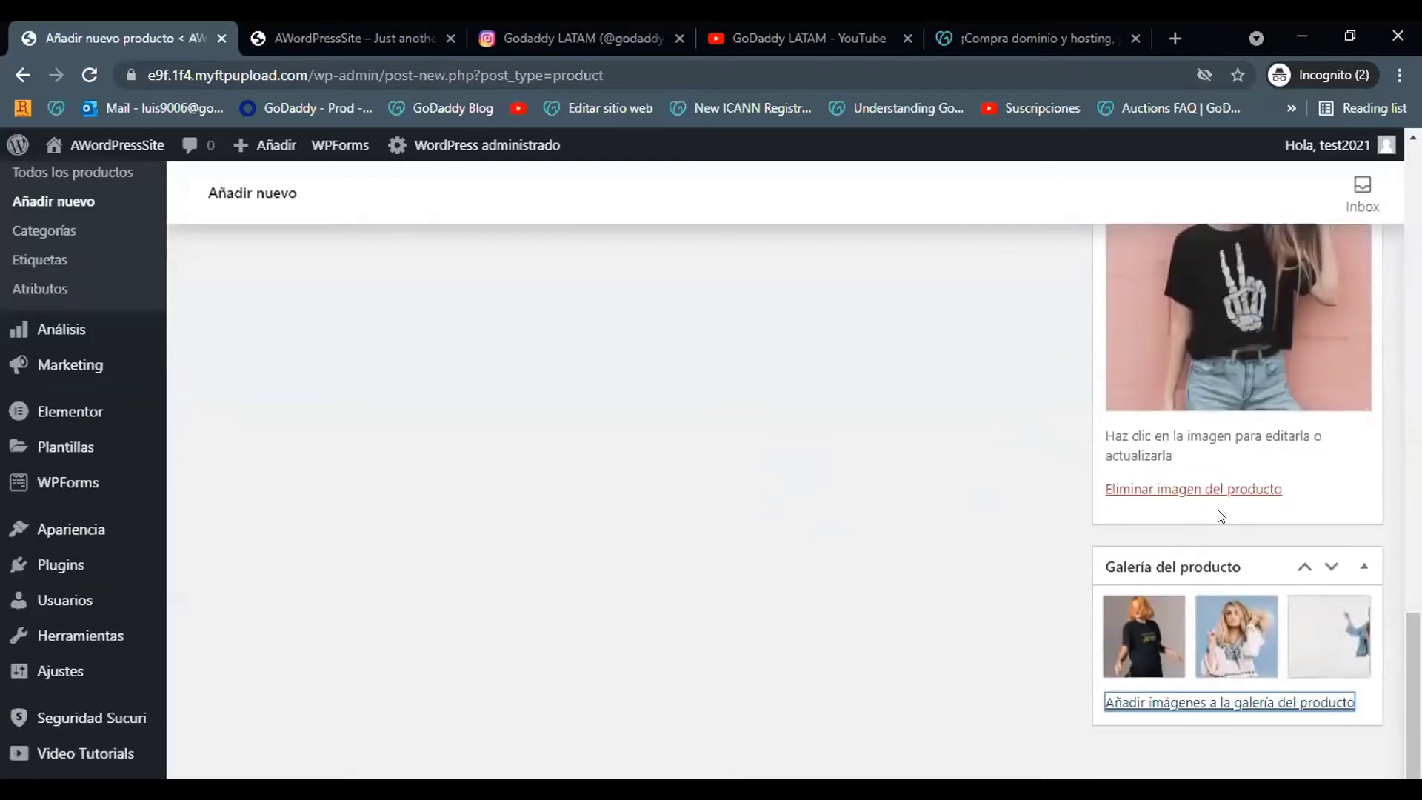
scroll(921, 493, up, 20)
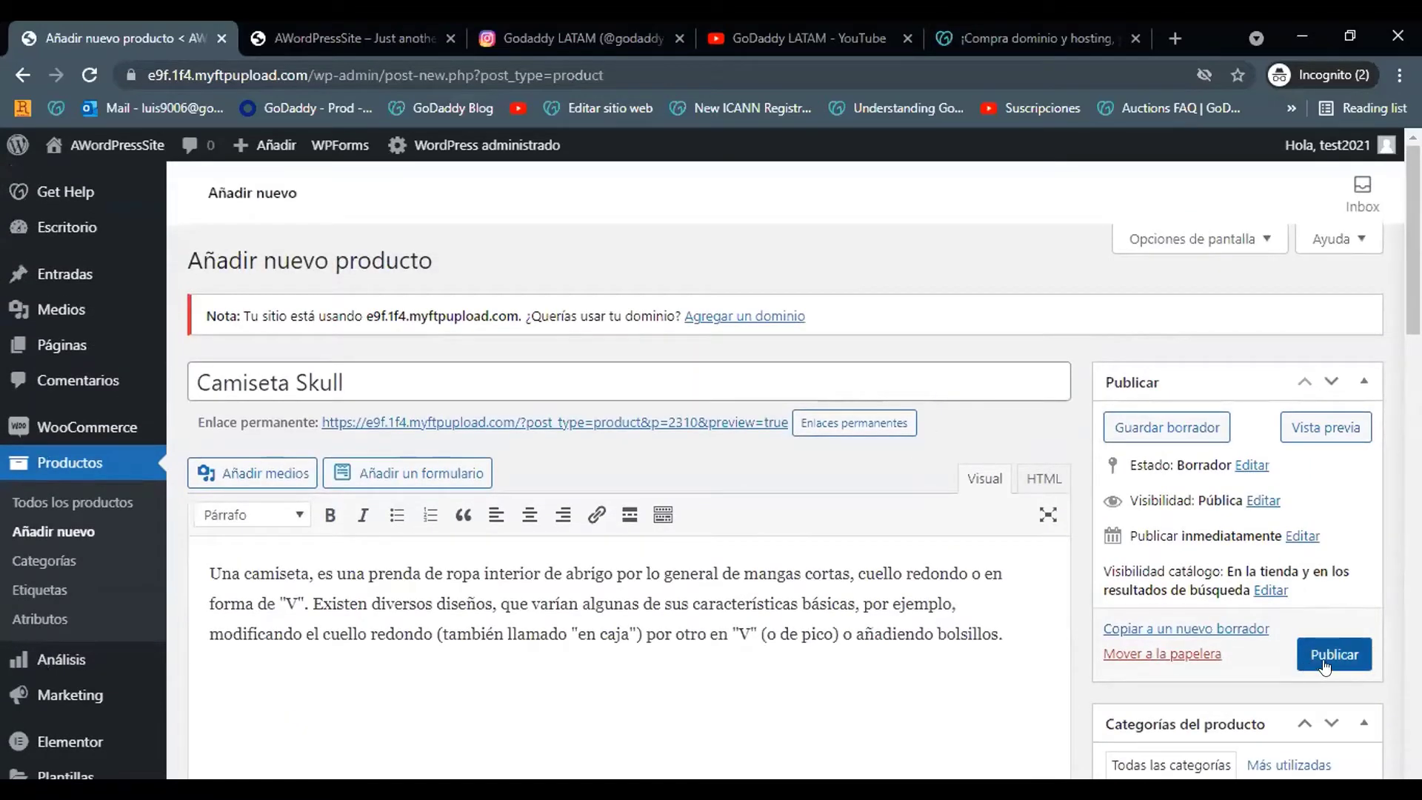
Step: Publish Camiseta Skull and view its live store page showing $45.00 and SKU H-800
click(1325, 661)
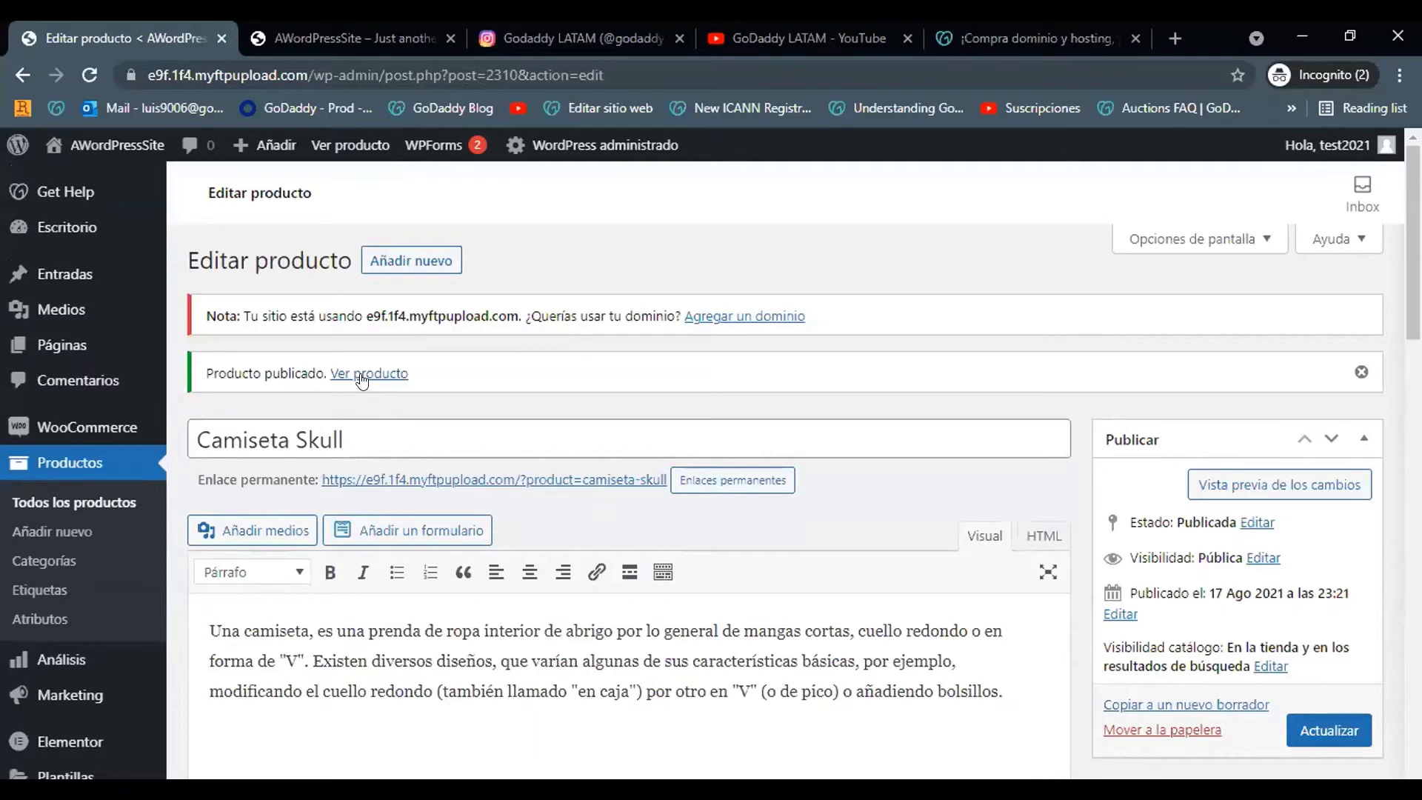
click(362, 380)
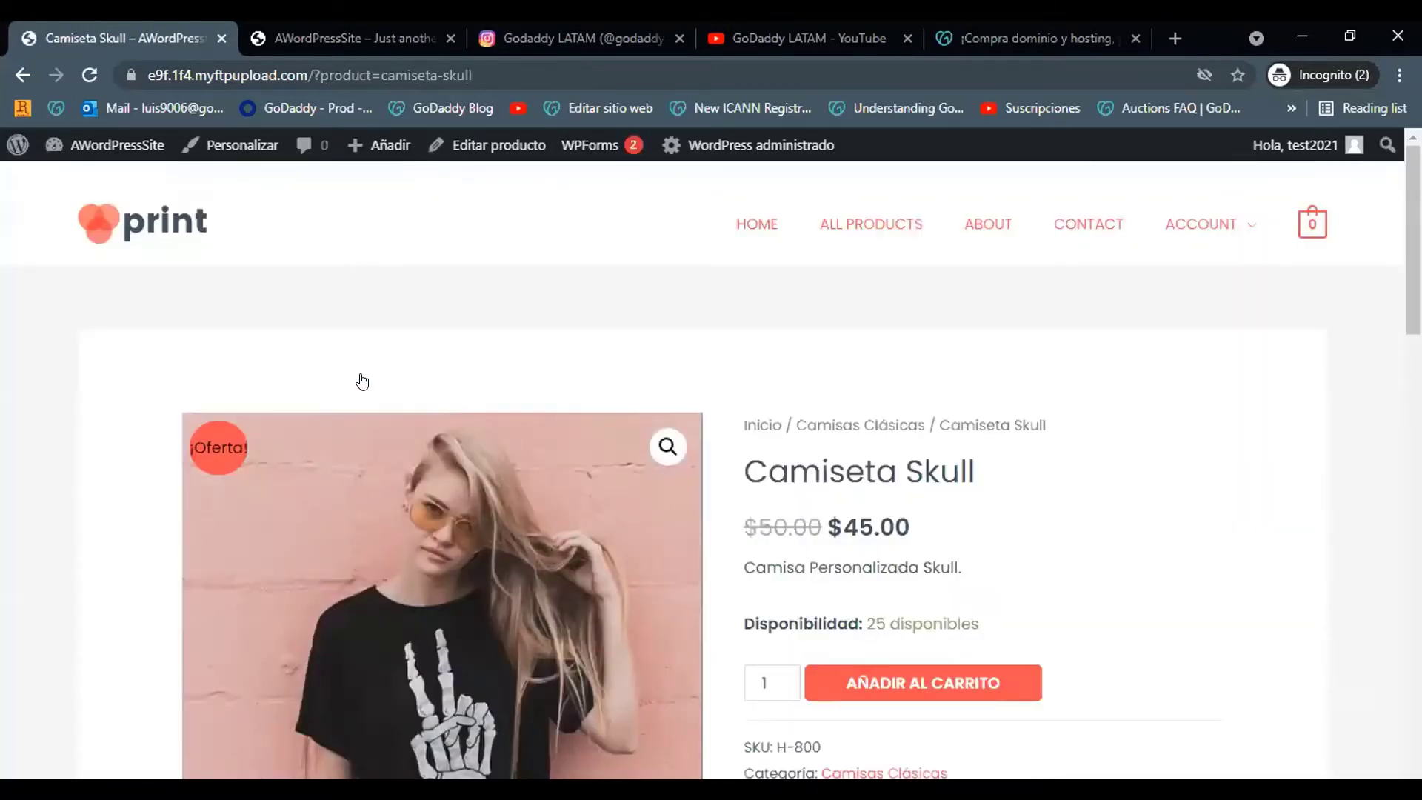
scroll(466, 395, down, 3)
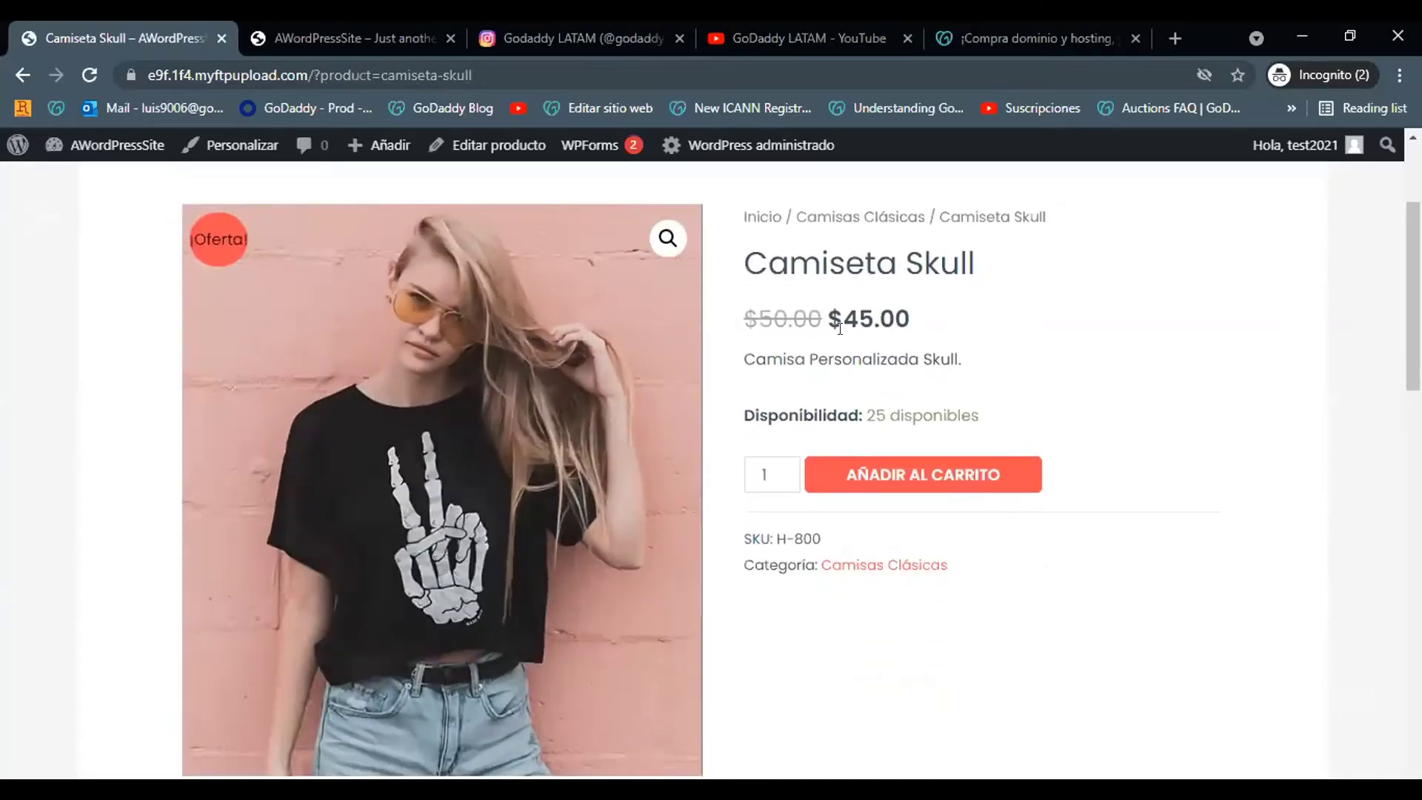
drag(830, 314, 942, 319)
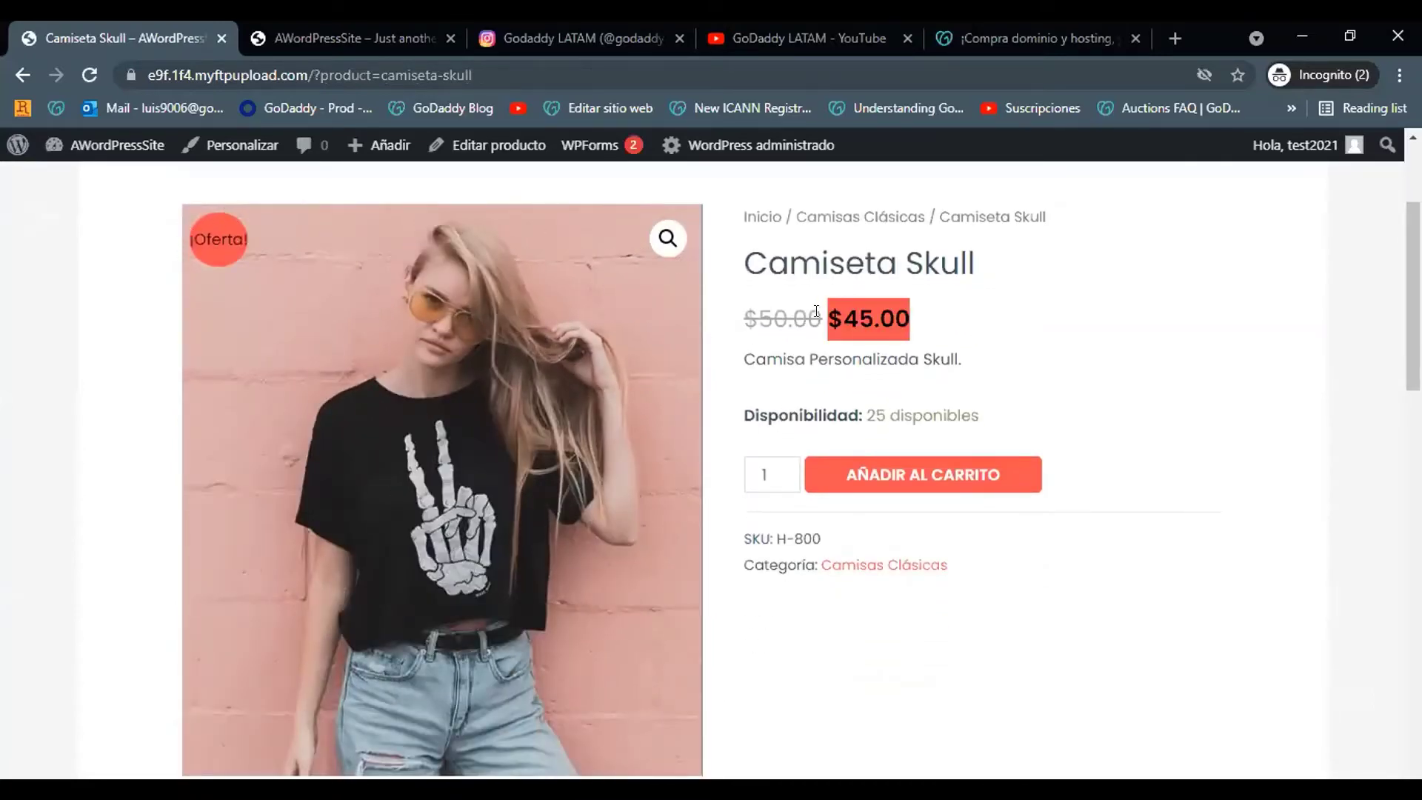
drag(816, 311, 746, 314)
drag(839, 314, 973, 323)
click(856, 348)
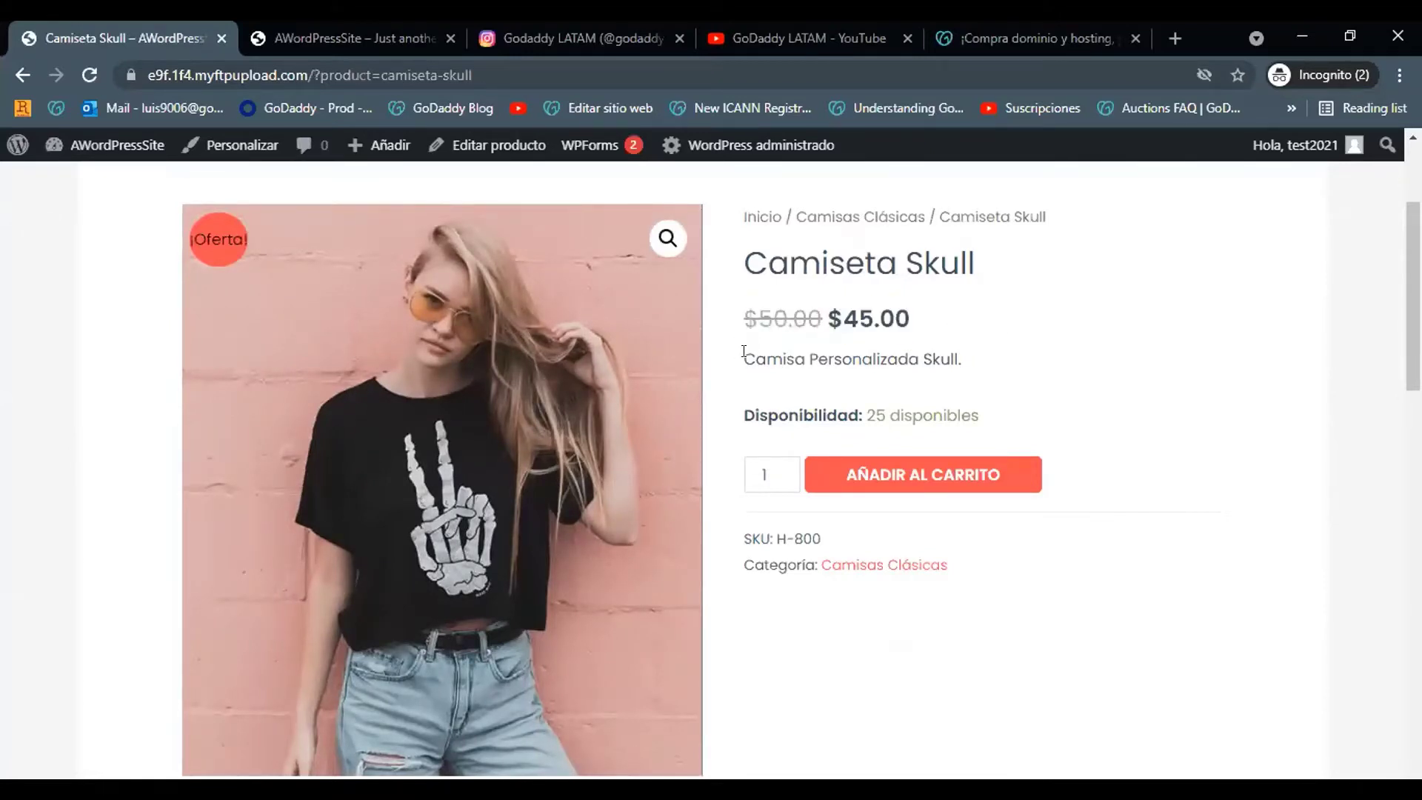
drag(743, 351, 950, 350)
drag(866, 415, 980, 416)
scroll(786, 474, down, 1)
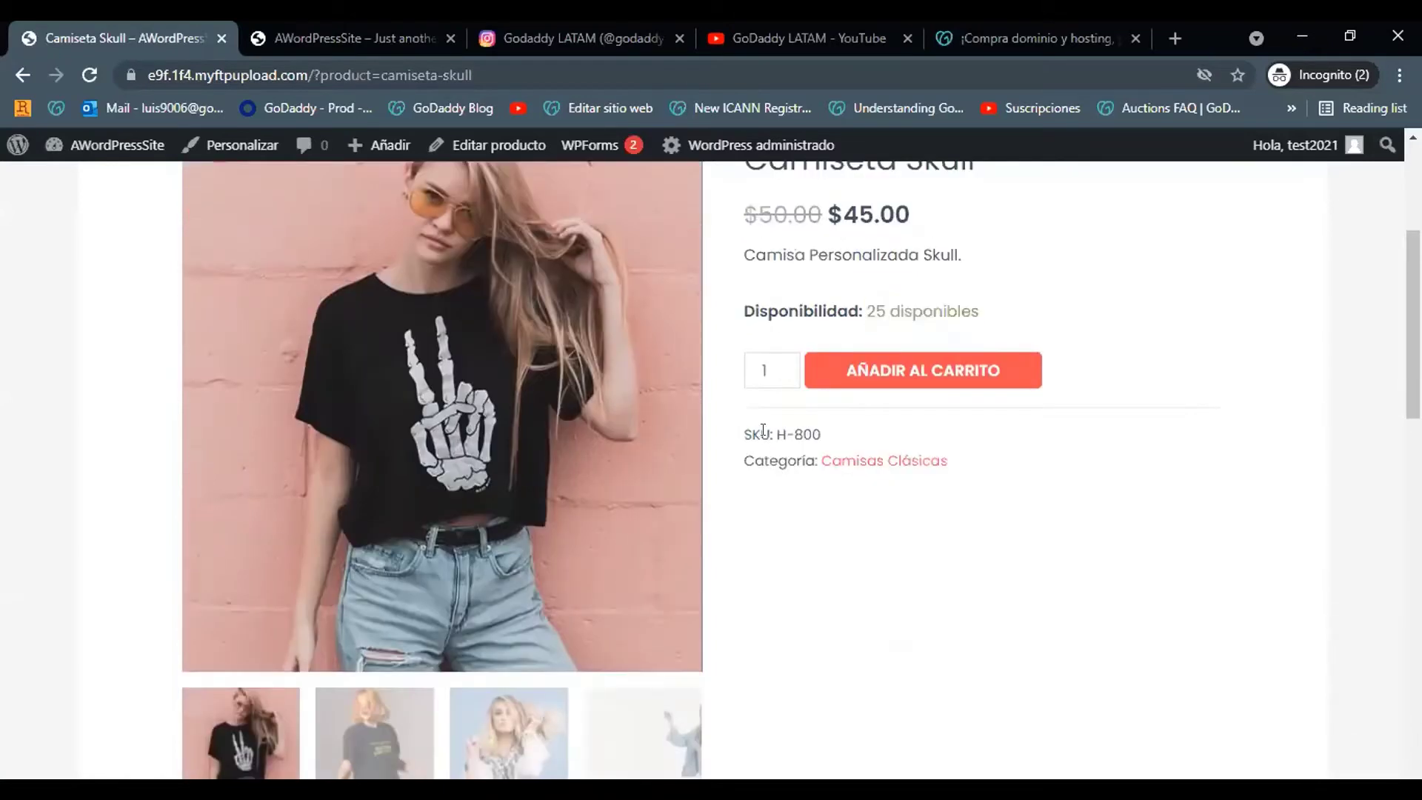
triple_click(819, 462)
click(811, 419)
scroll(863, 494, down, 1)
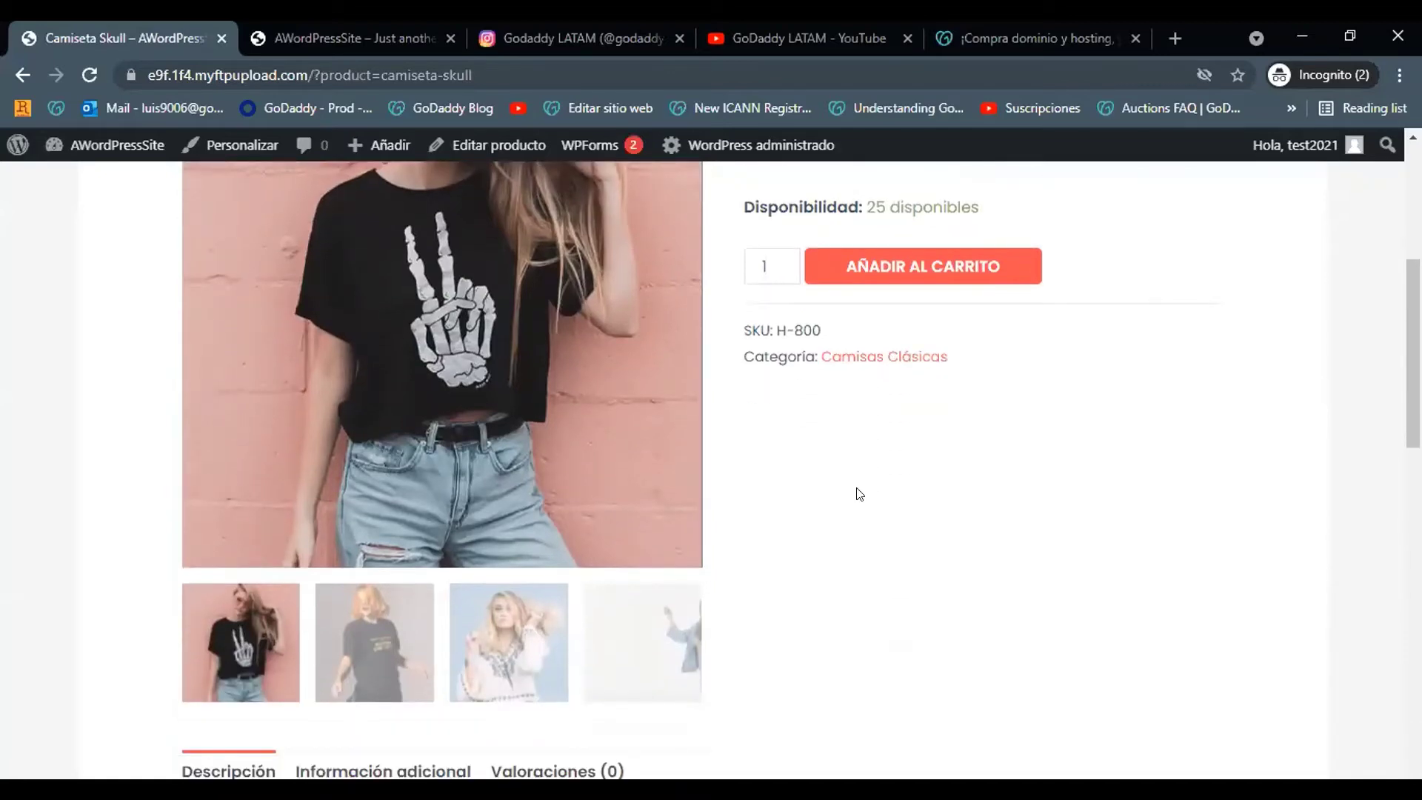
scroll(815, 495, up, 2)
scroll(778, 496, down, 3)
click(341, 533)
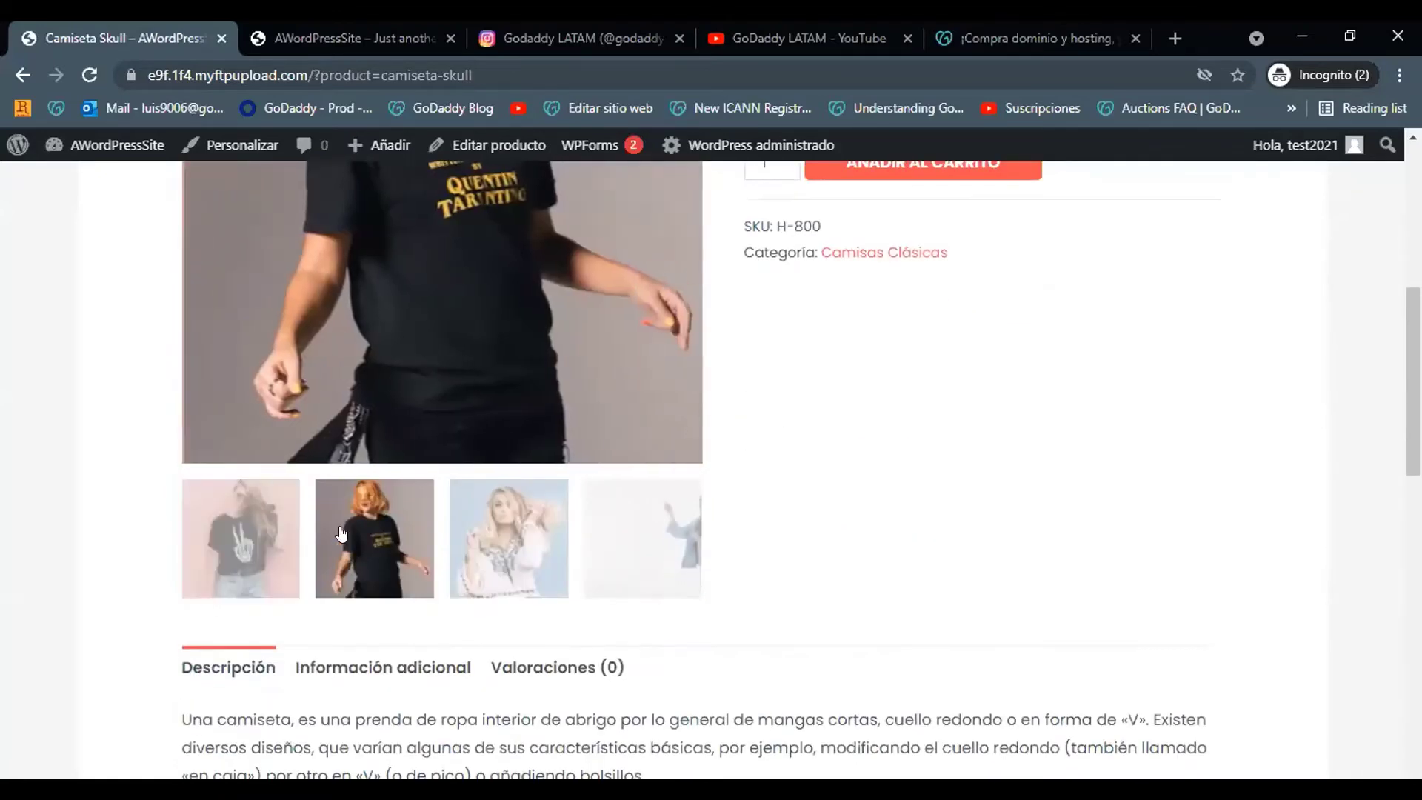
scroll(356, 518, up, 3)
scroll(451, 385, down, 4)
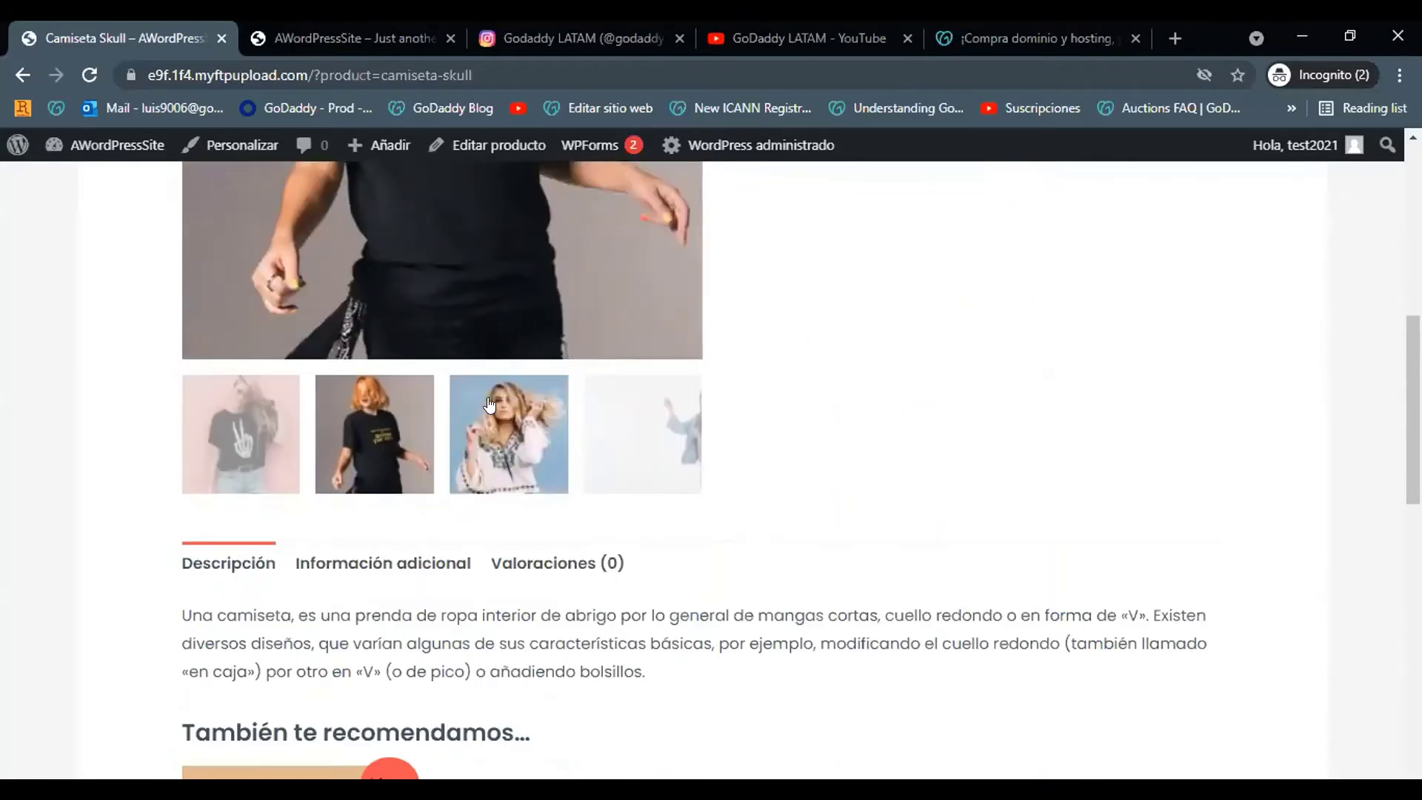
click(489, 404)
scroll(638, 467, up, 3)
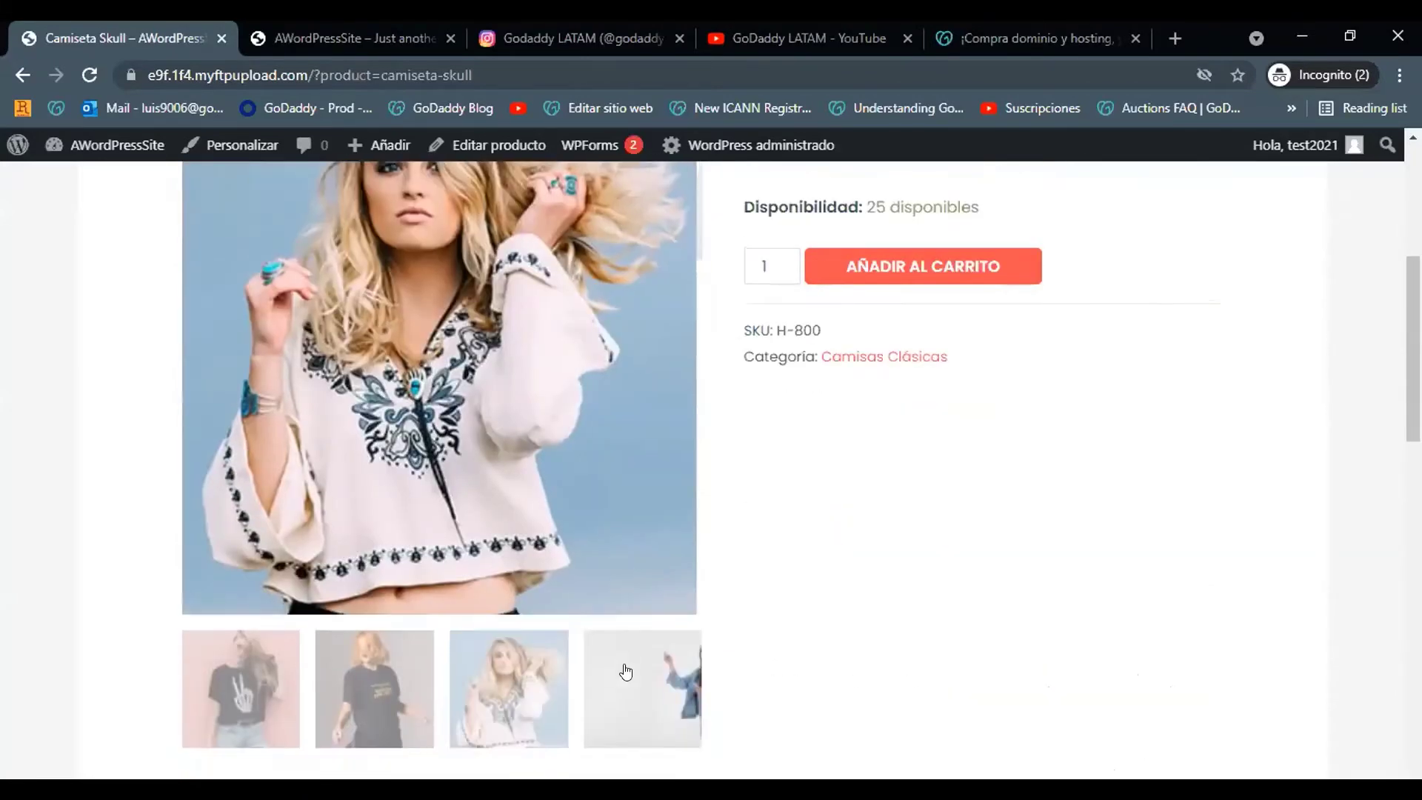
click(626, 671)
scroll(565, 603, down, 4)
scroll(533, 565, up, 5)
scroll(585, 503, down, 2)
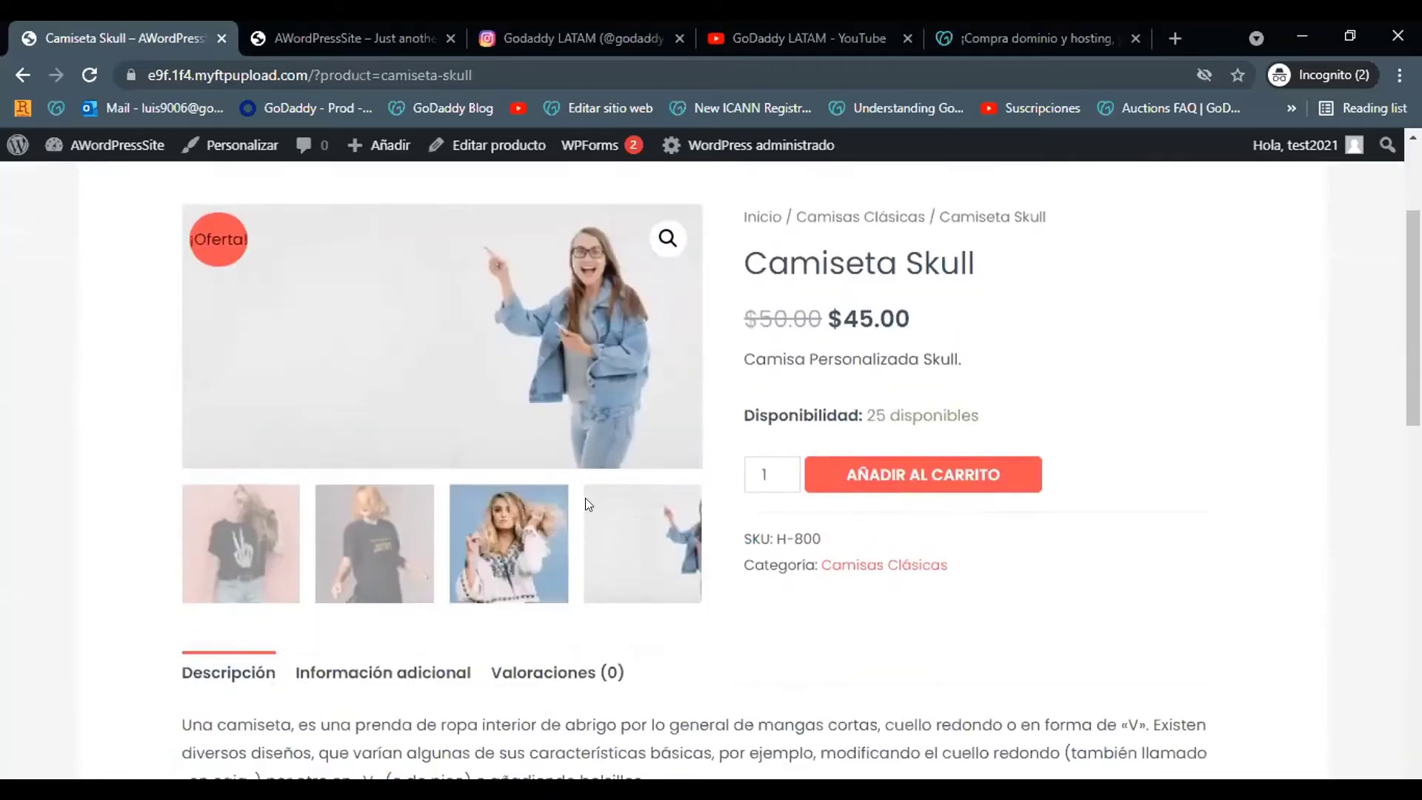
click(522, 545)
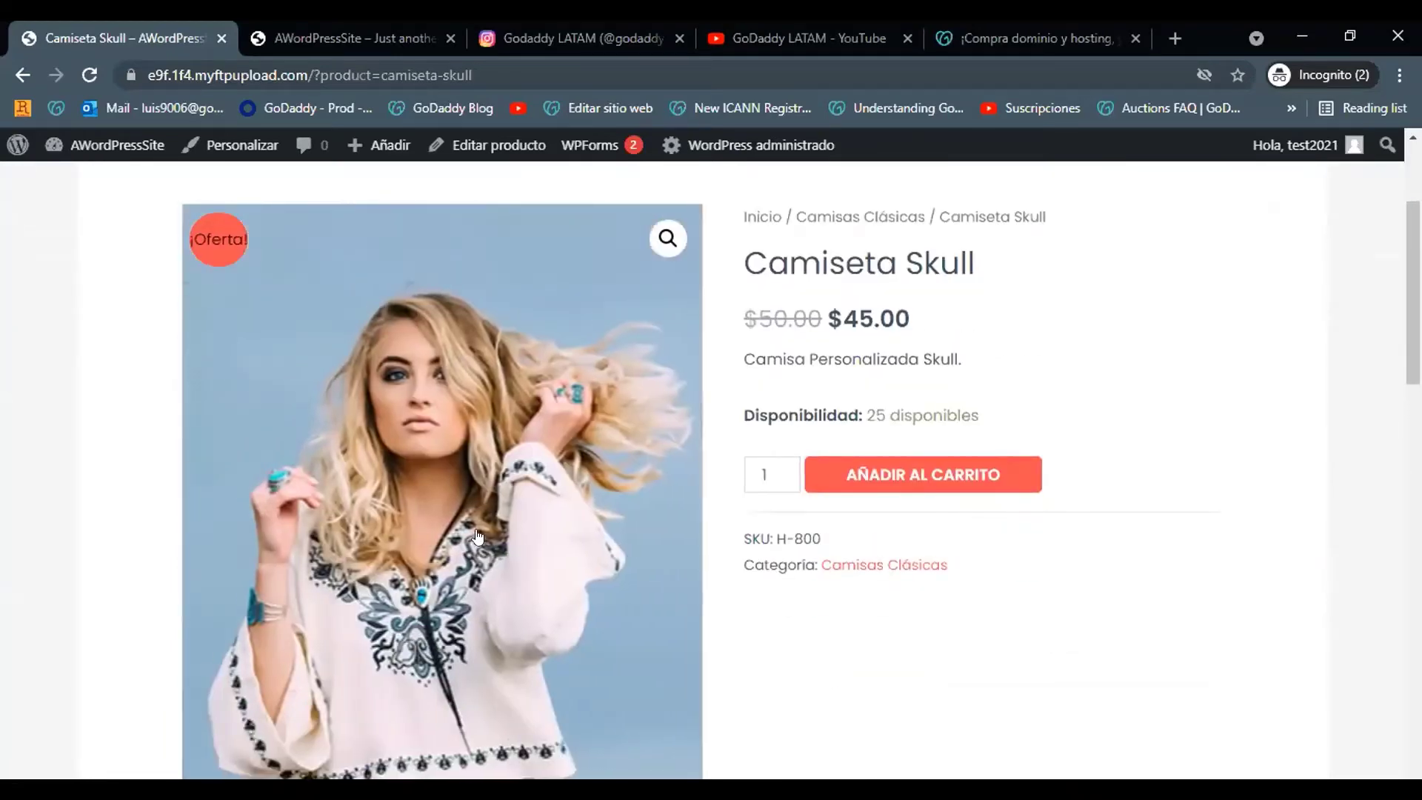
scroll(477, 537, down, 5)
click(283, 495)
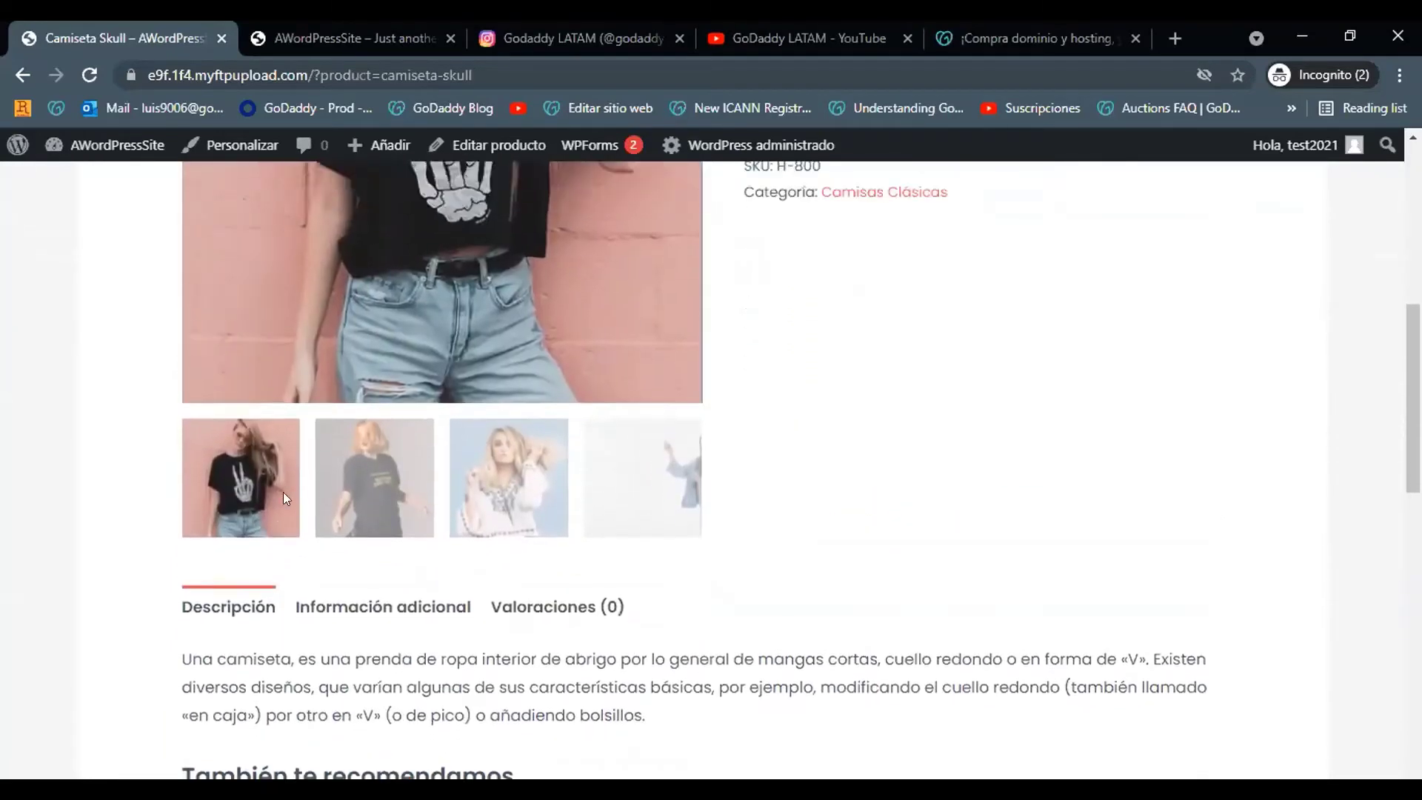
scroll(283, 492, up, 2)
click(388, 666)
click(511, 633)
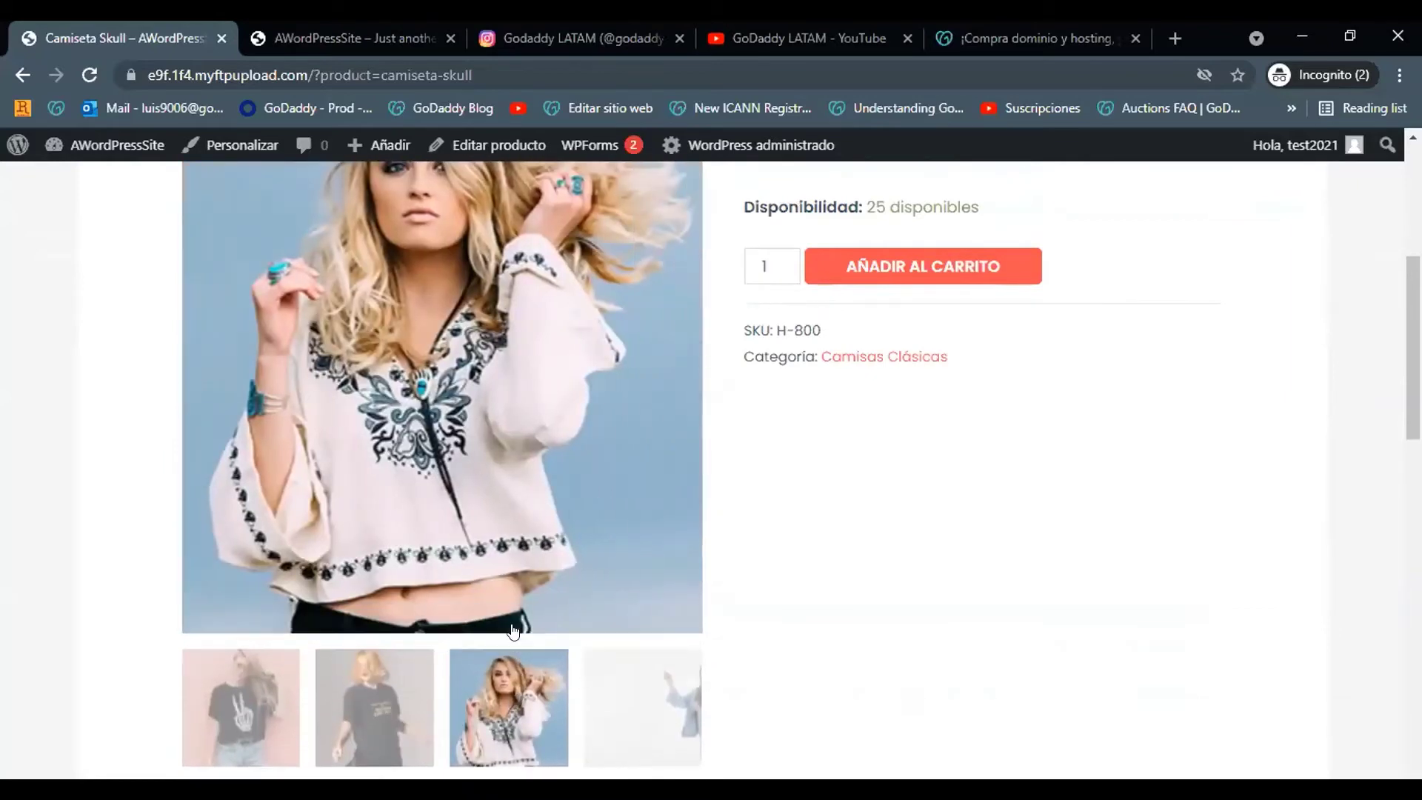
scroll(513, 631, up, 1)
scroll(563, 608, down, 3)
click(622, 584)
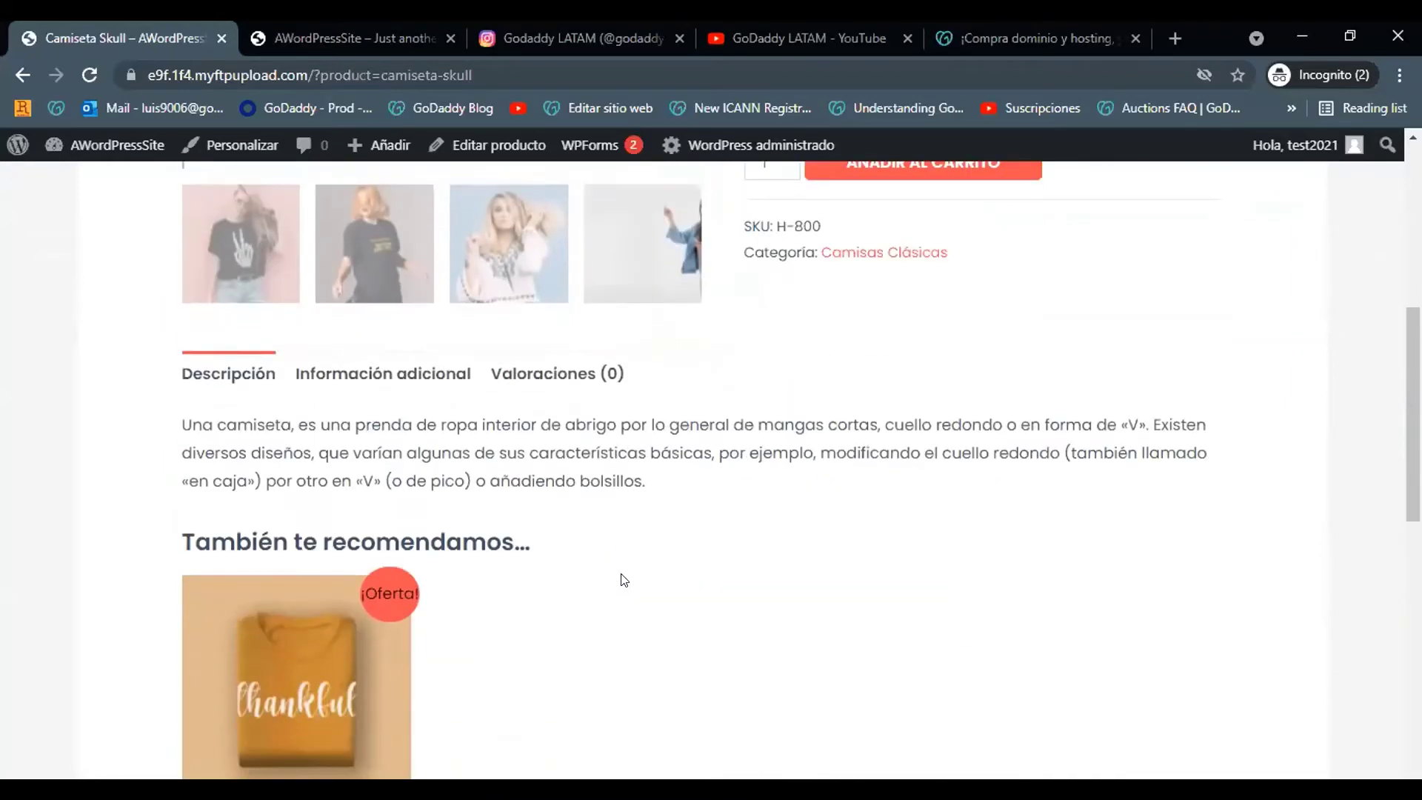
scroll(622, 577, up, 5)
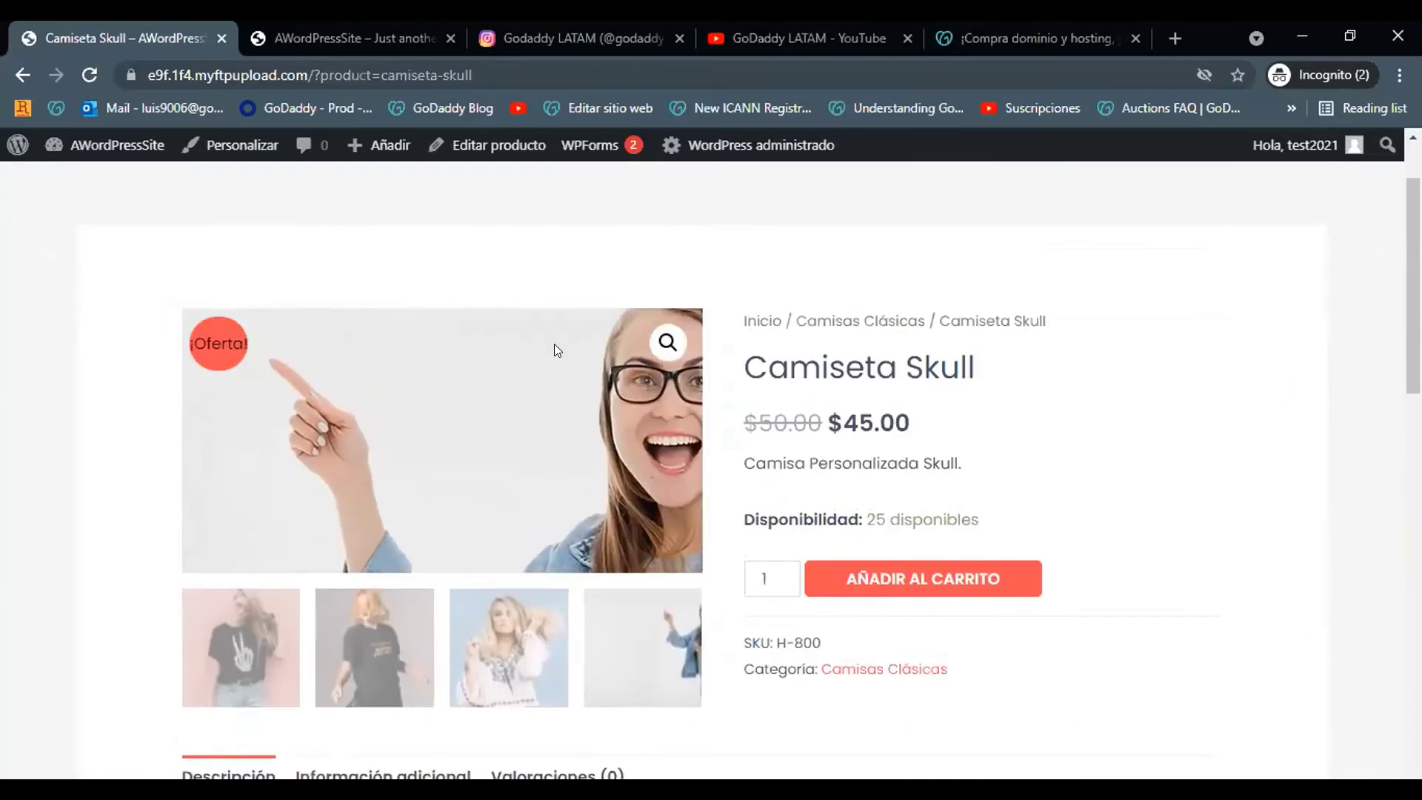
click(548, 624)
scroll(481, 548, down, 3)
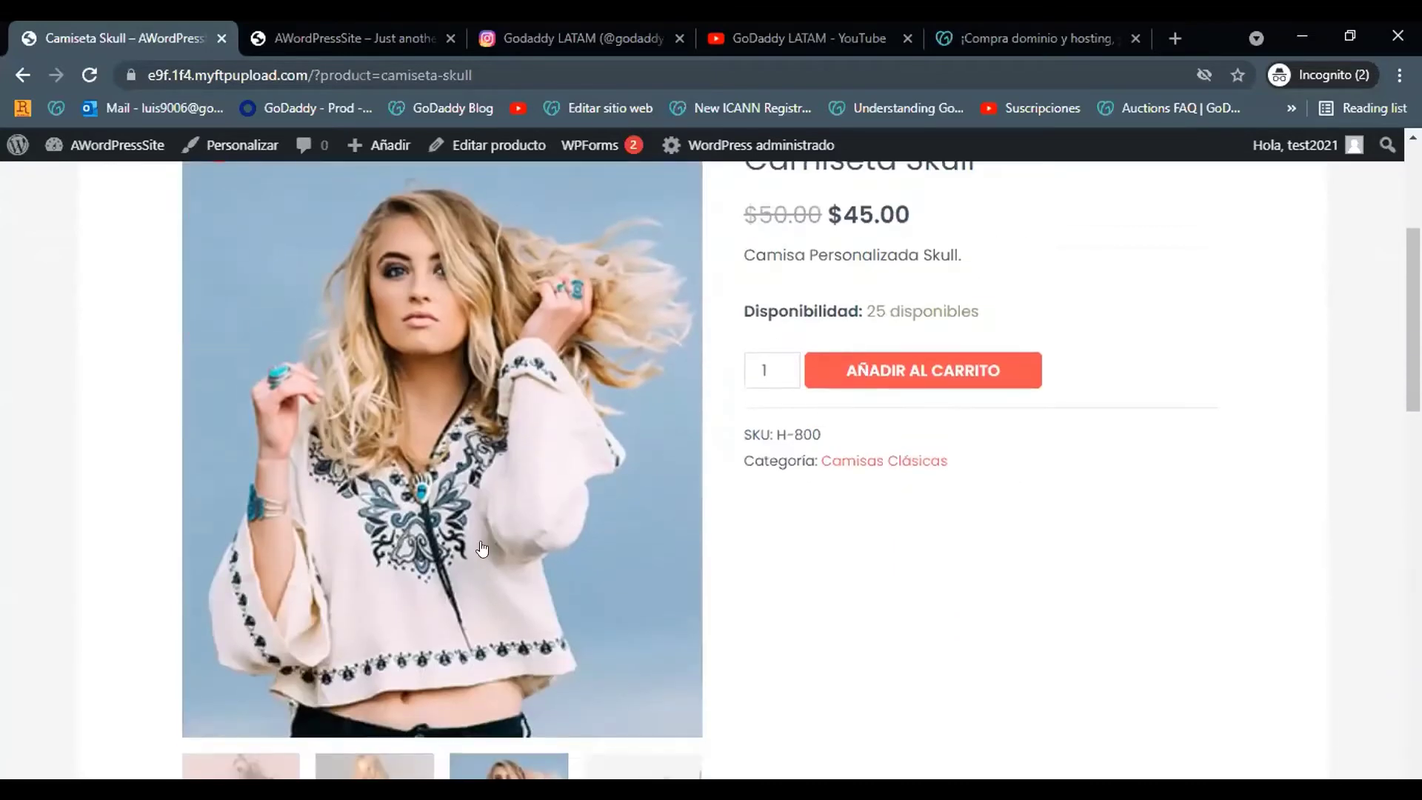
scroll(482, 548, down, 3)
click(255, 587)
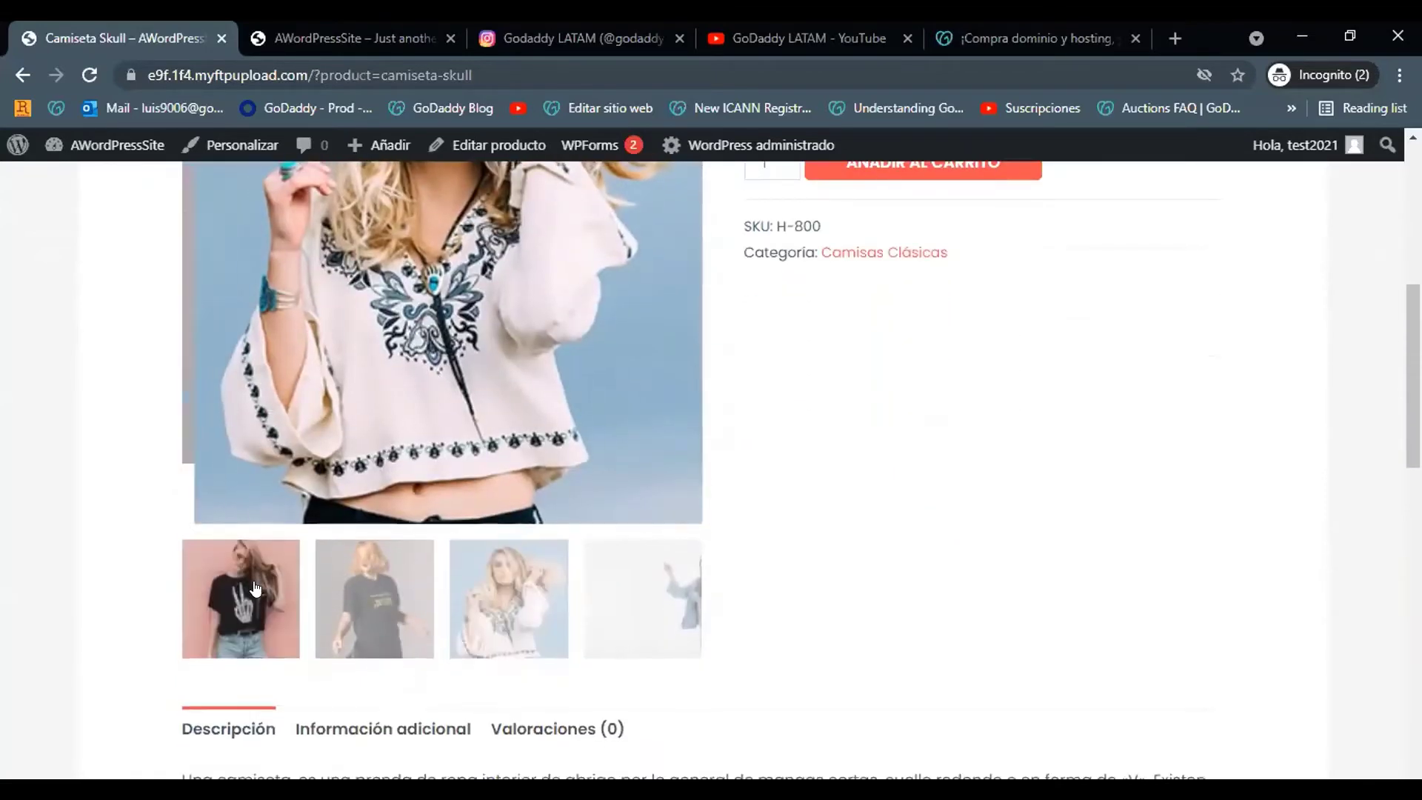
scroll(493, 511, up, 3)
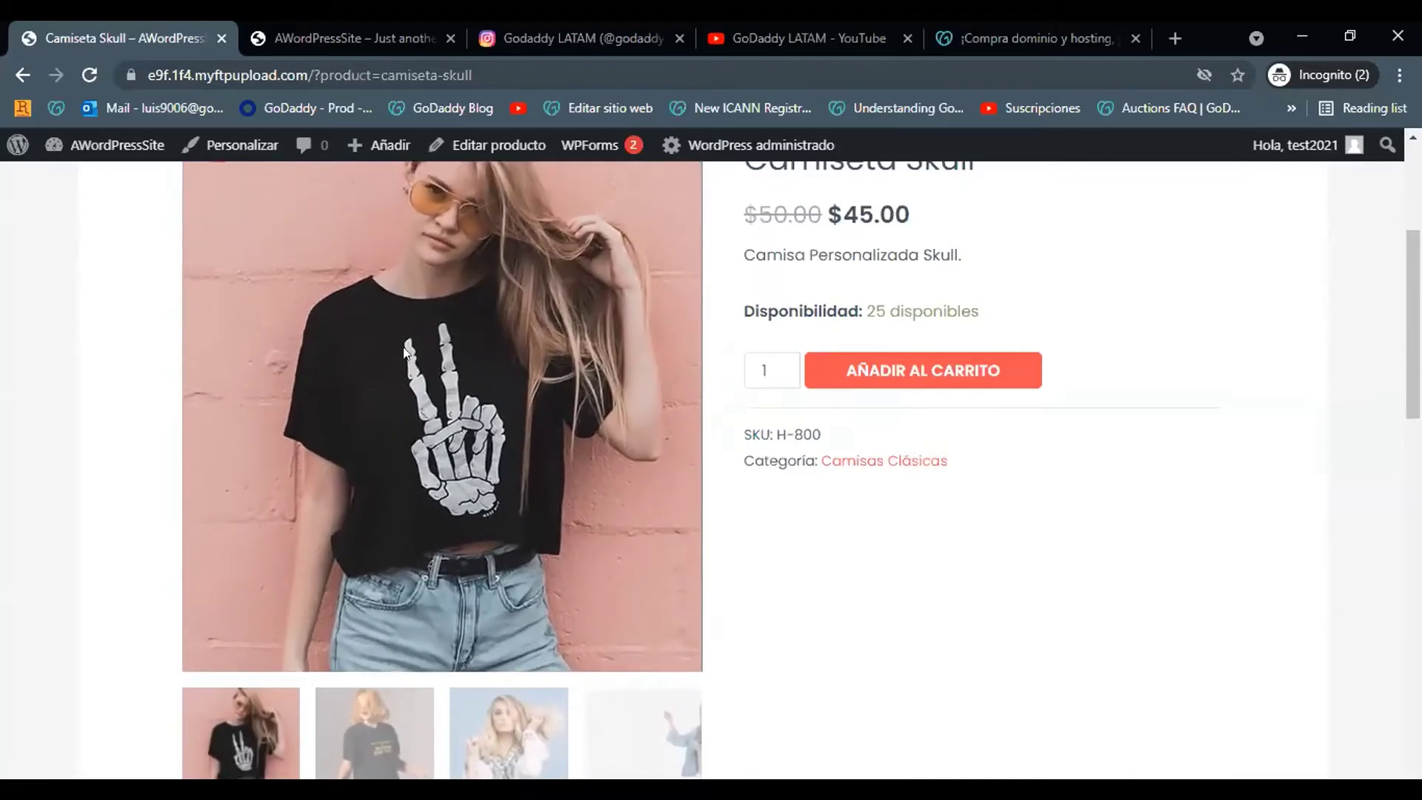
scroll(389, 345, up, 3)
scroll(222, 400, down, 6)
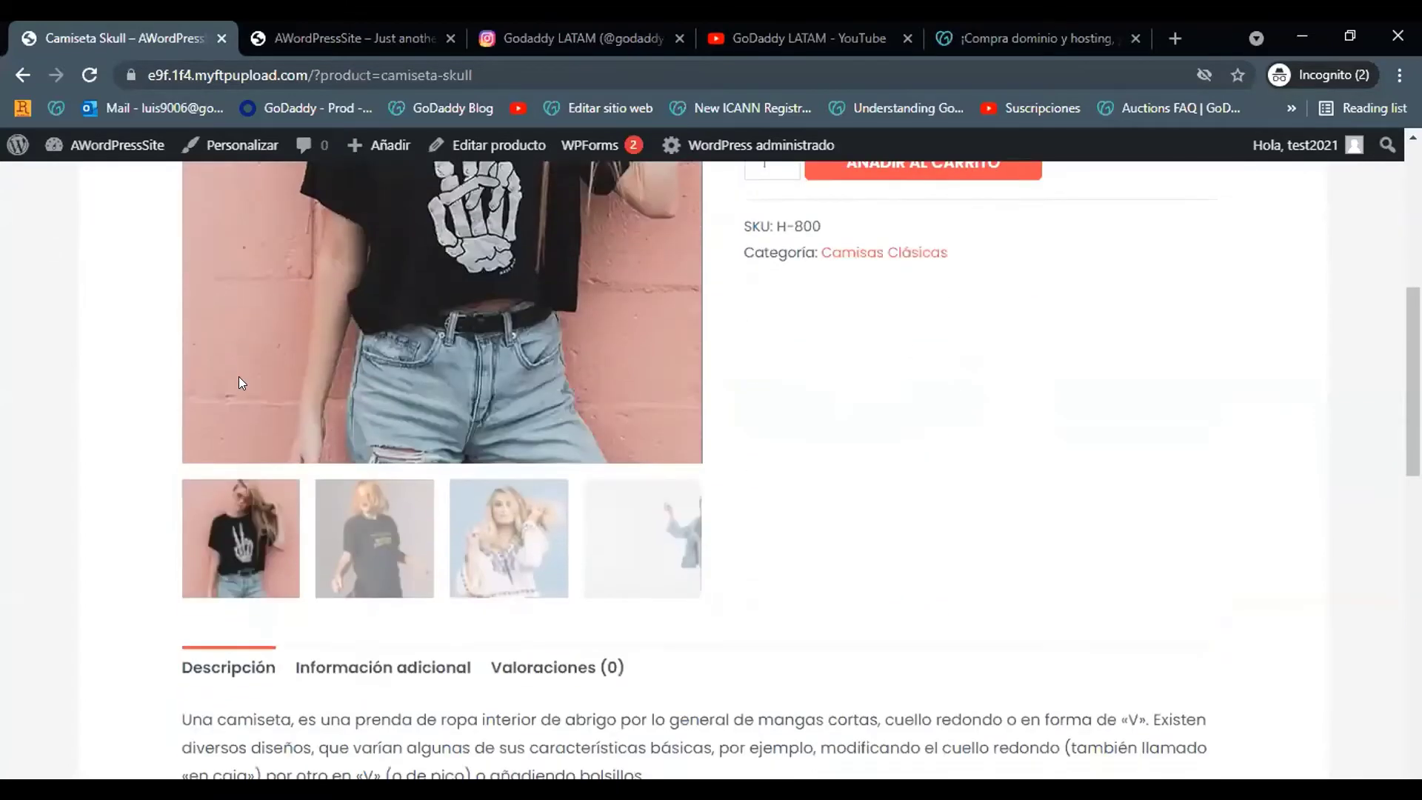
scroll(252, 375, down, 4)
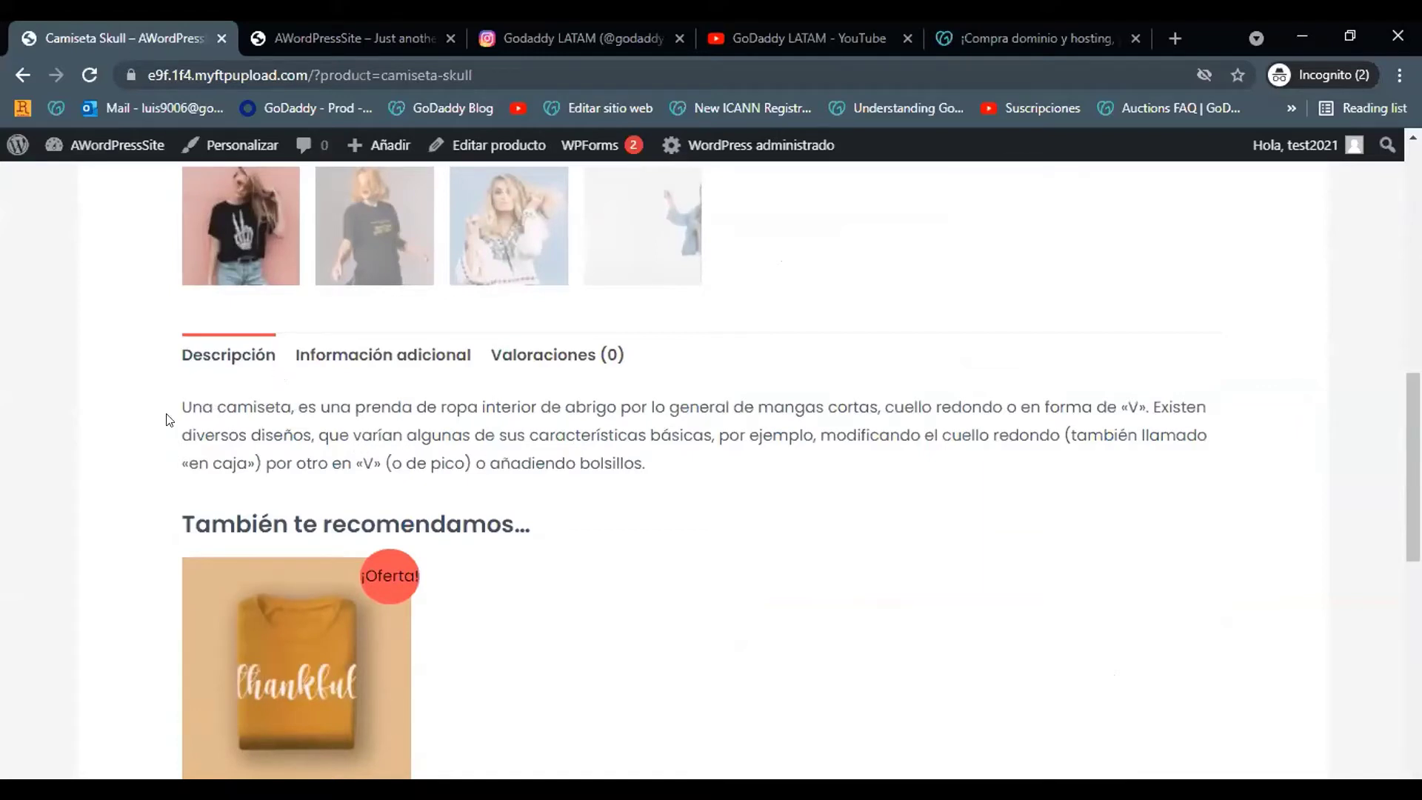
drag(169, 420, 662, 467)
click(662, 467)
mouse_move(189, 409)
mouse_down()
mouse_move(534, 412)
mouse_move(663, 477)
mouse_move(389, 465)
mouse_move(188, 416)
mouse_up()
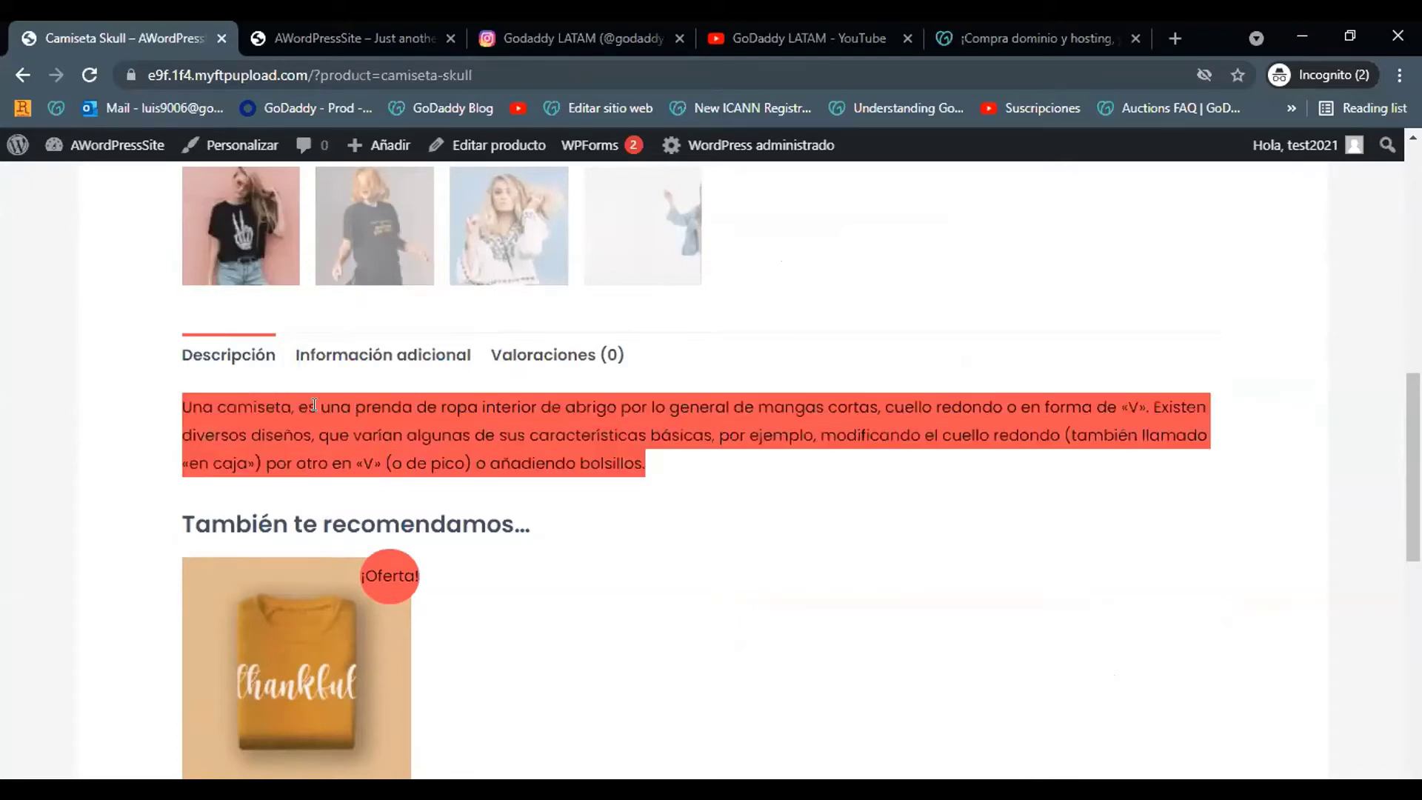
scroll(428, 447, down, 1)
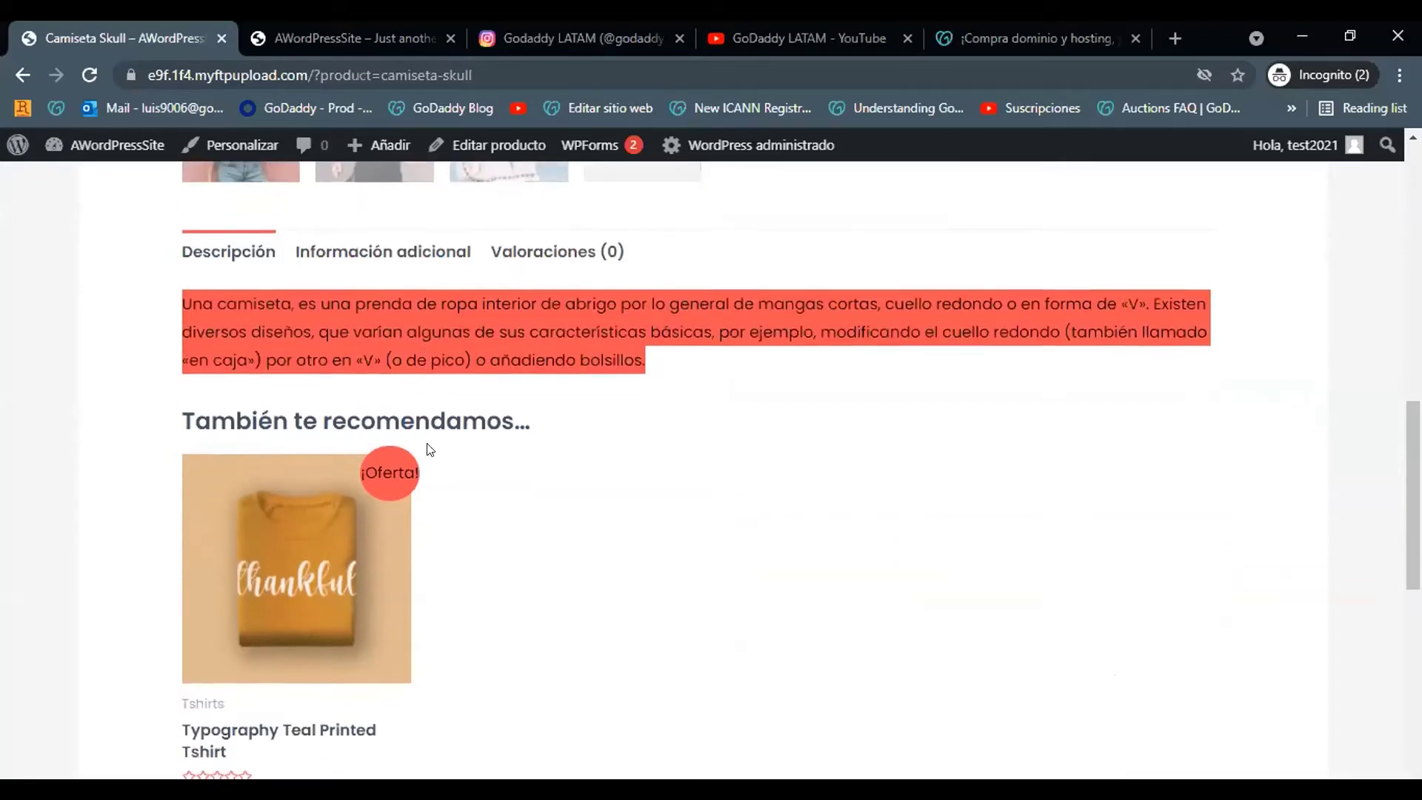
scroll(540, 343, down, 4)
scroll(542, 387, up, 2)
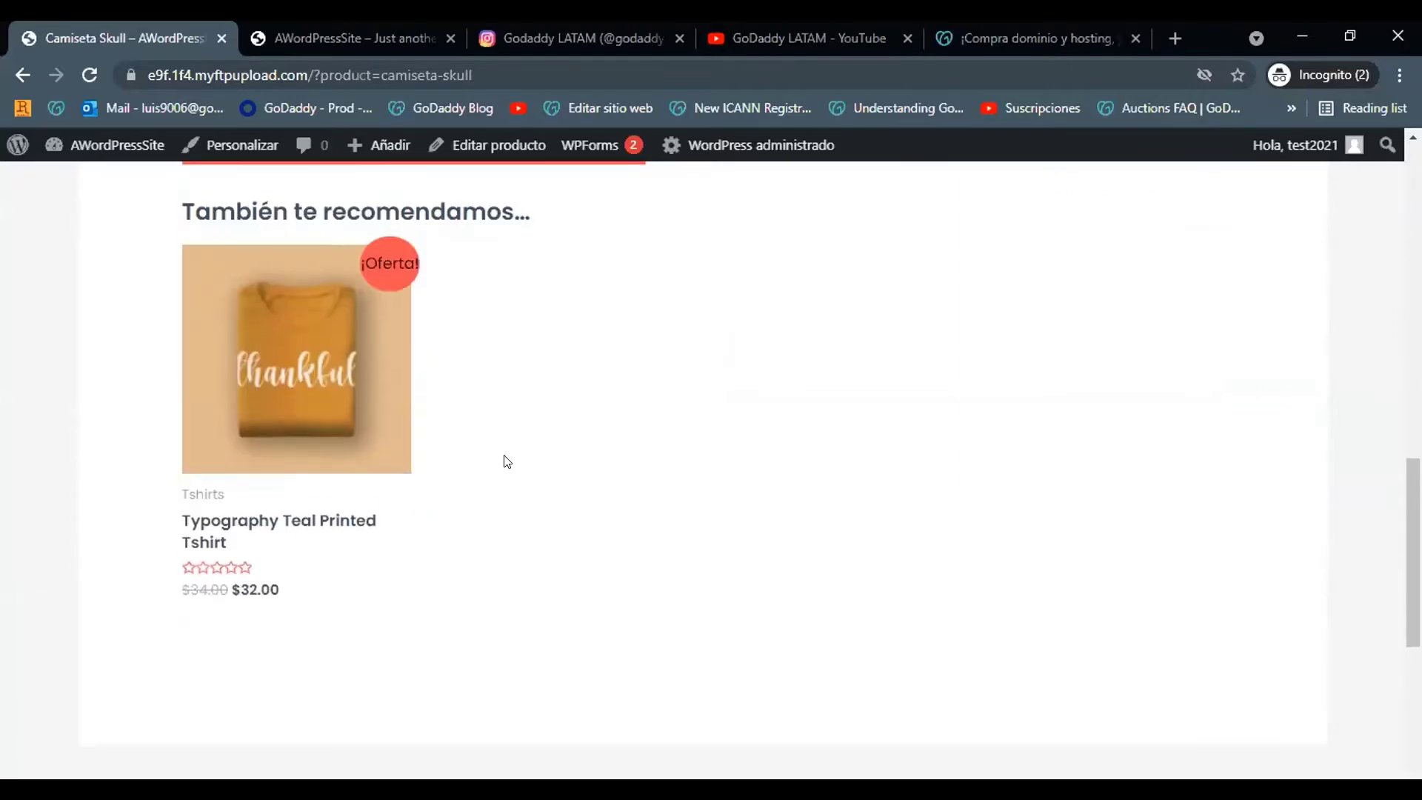
scroll(330, 526, up, 10)
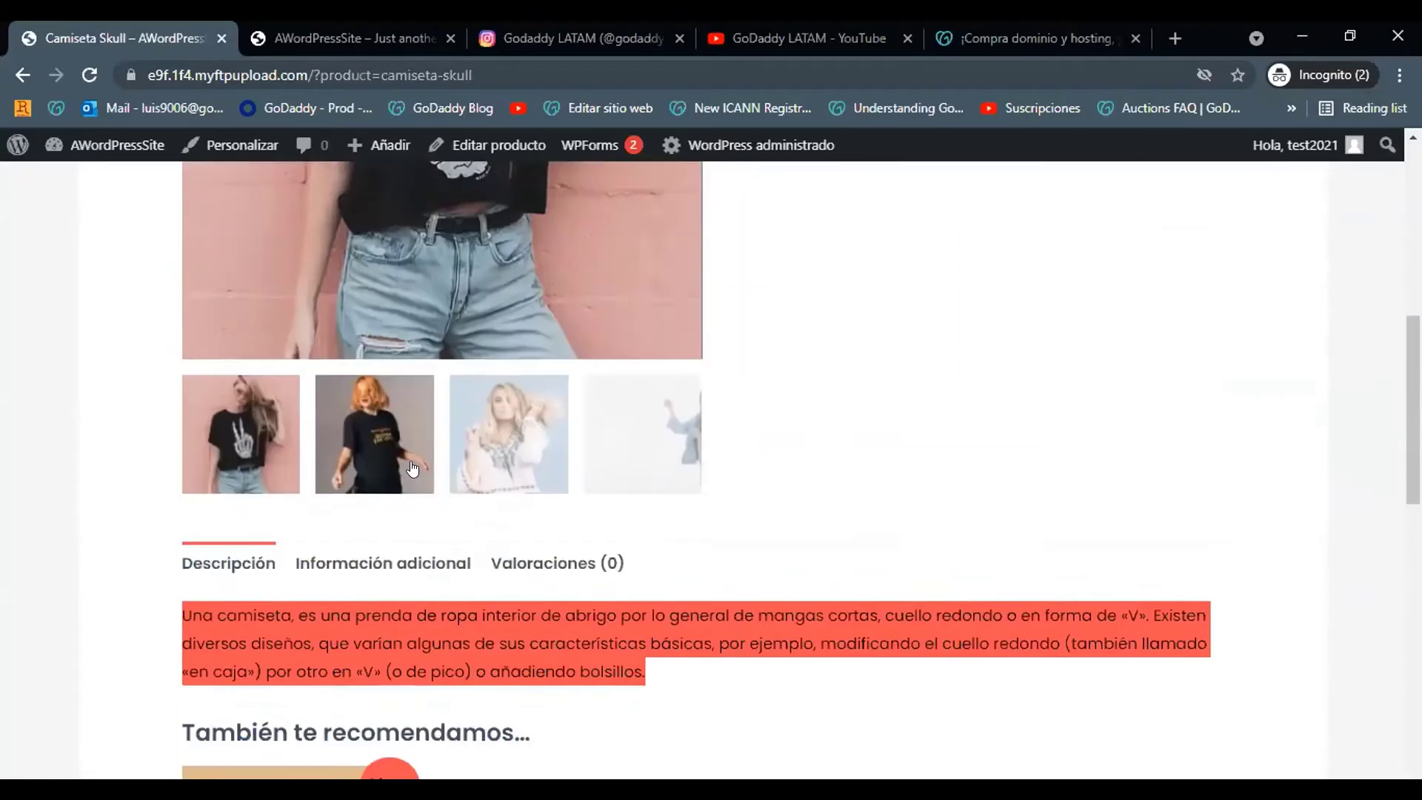
scroll(435, 371, down, 6)
scroll(443, 380, down, 3)
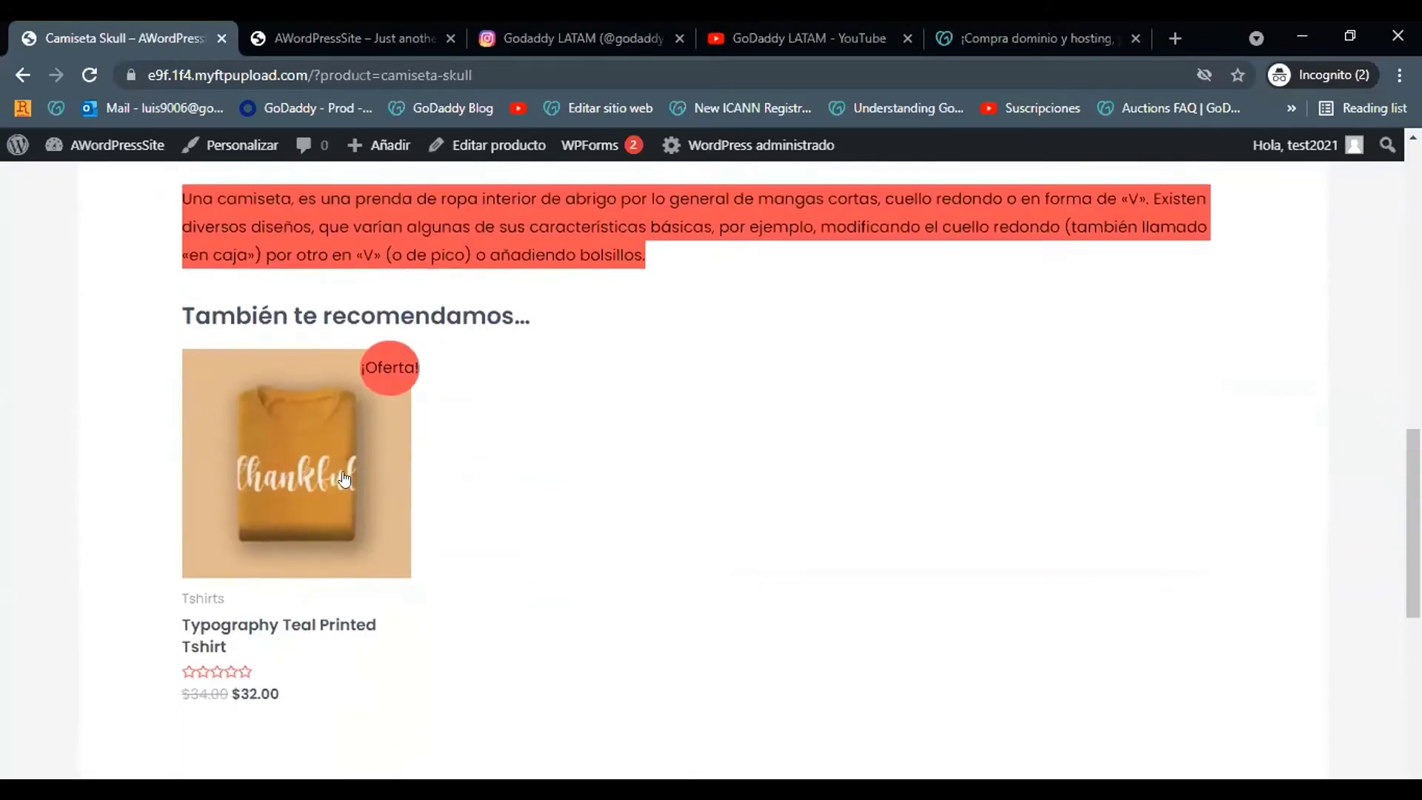
scroll(533, 499, up, 3)
scroll(445, 527, up, 9)
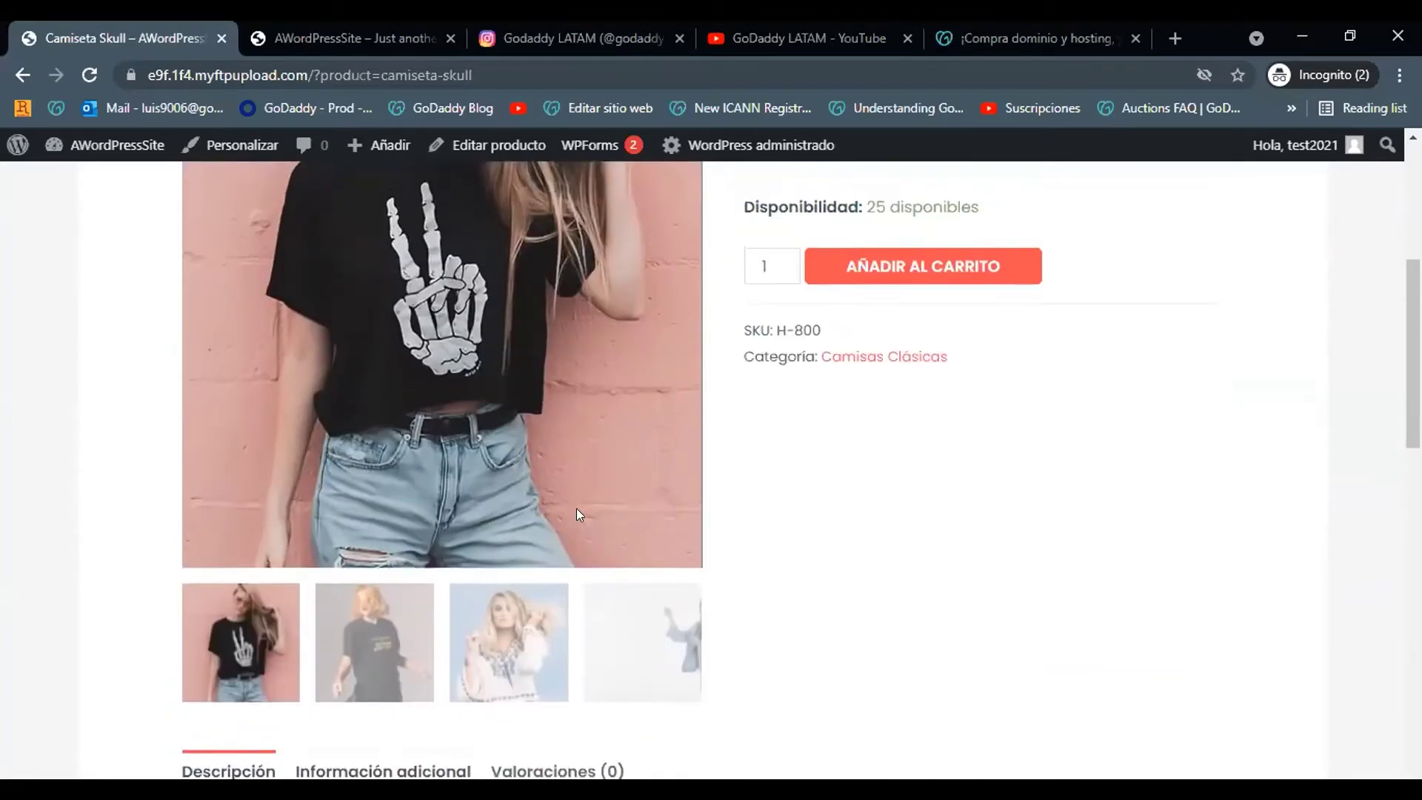
scroll(681, 430, up, 3)
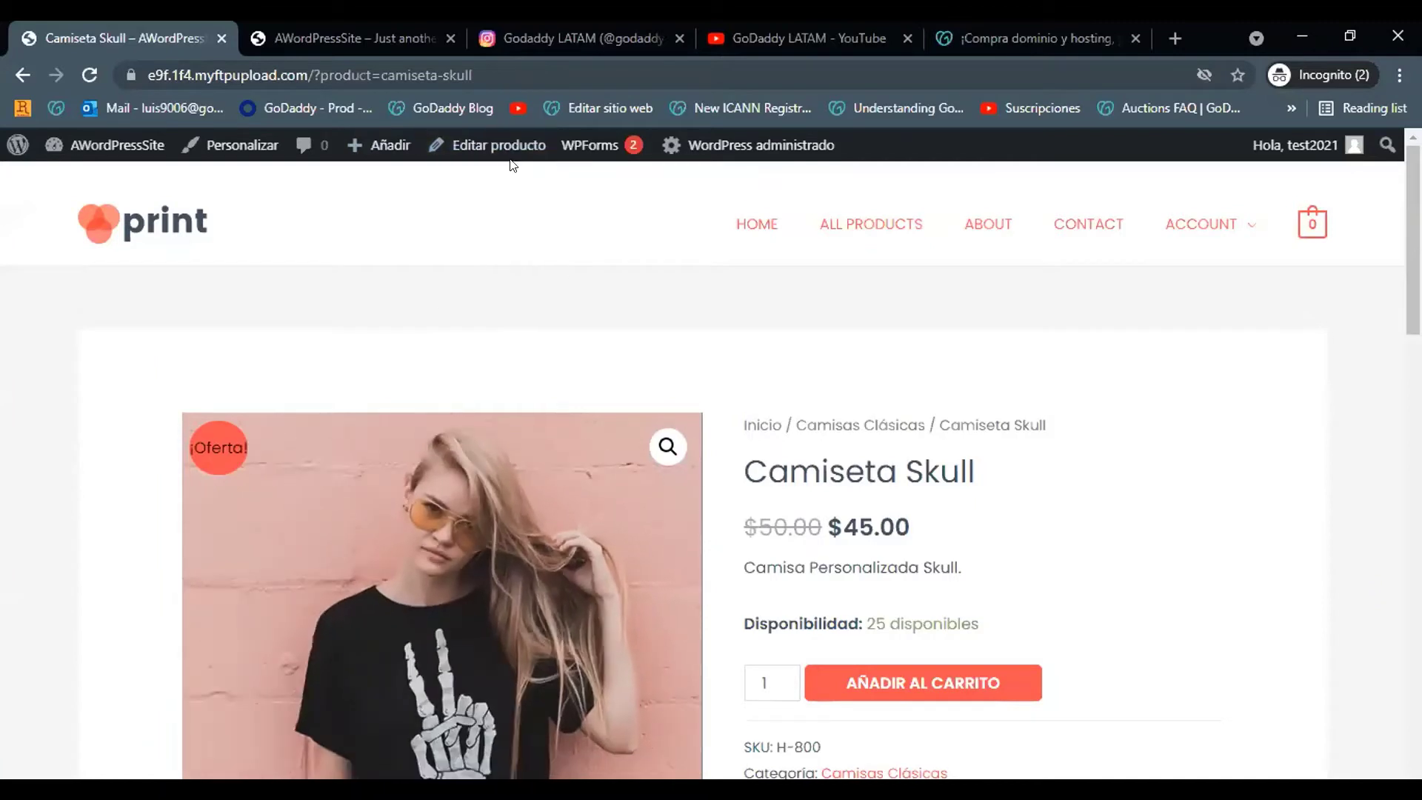
Step: Start a new product through the admin bar's Añadir > Producto menu
mouse_move(394, 179)
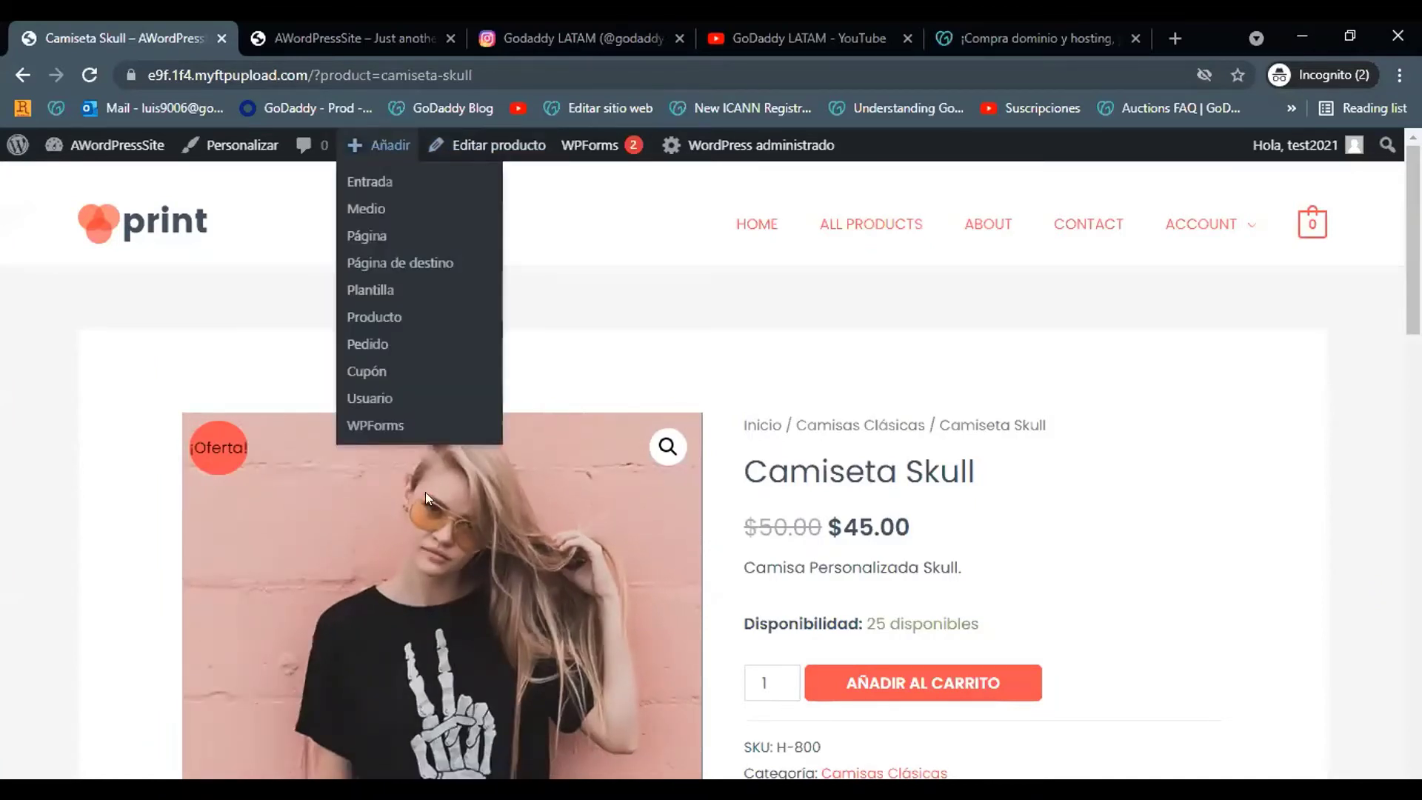
scroll(453, 540, down, 3)
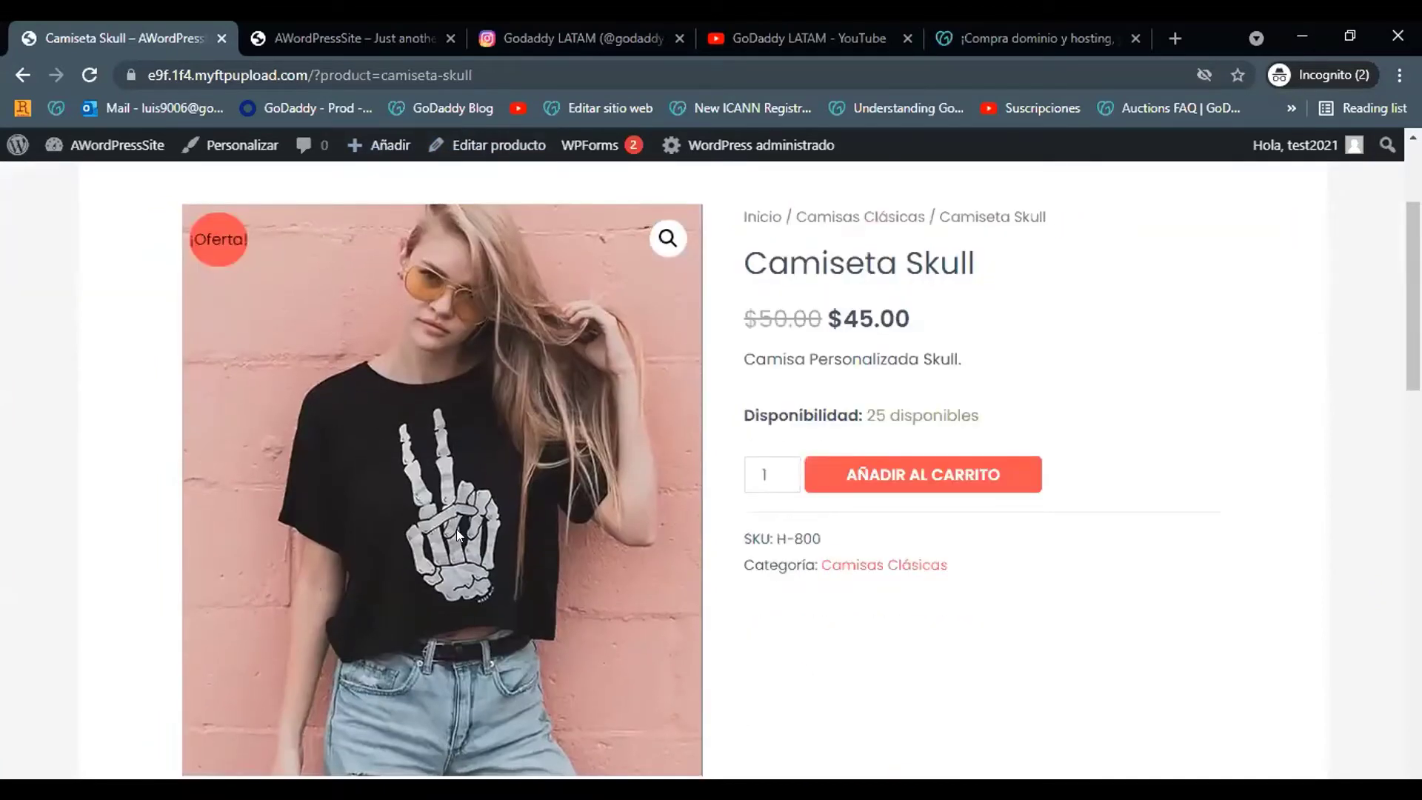
scroll(490, 529, up, 3)
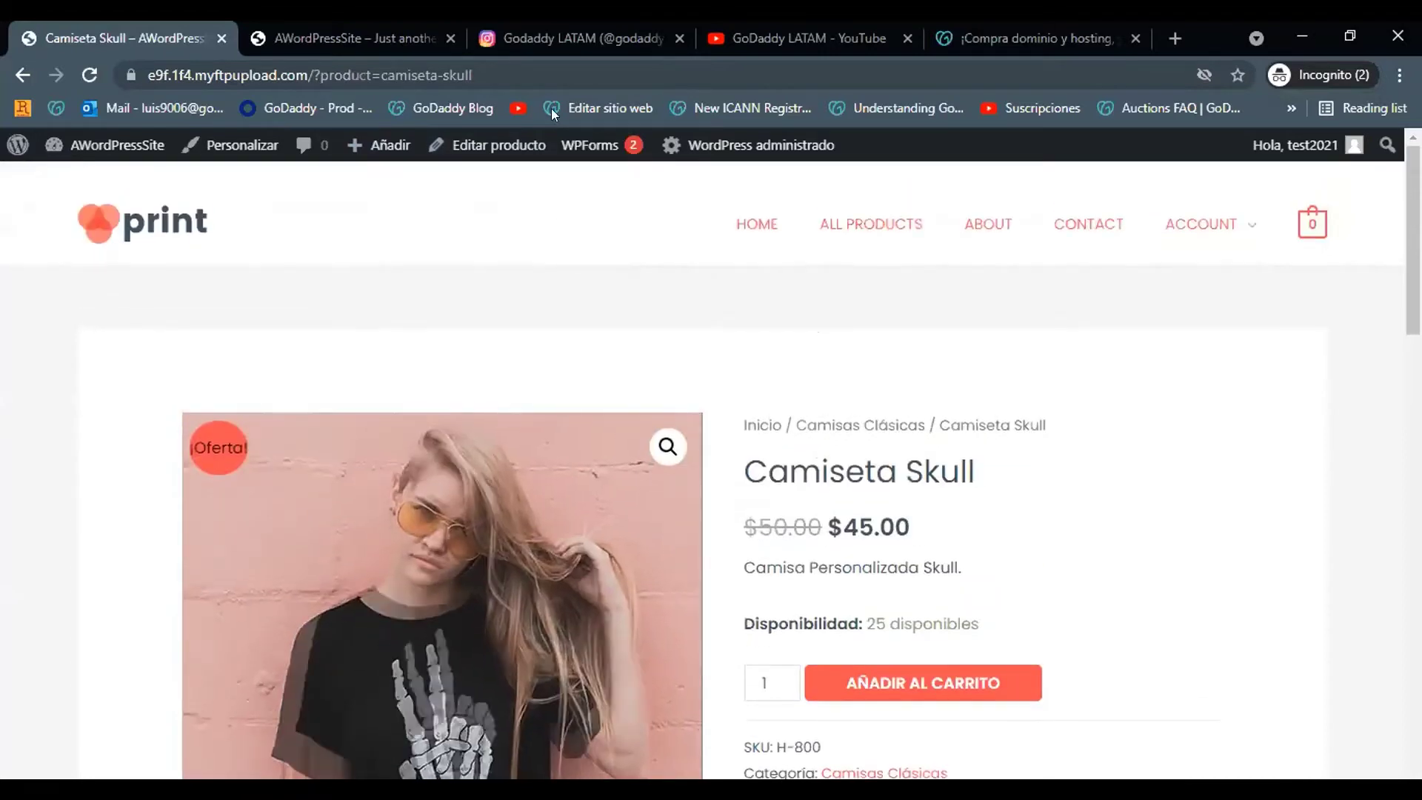
mouse_move(375, 149)
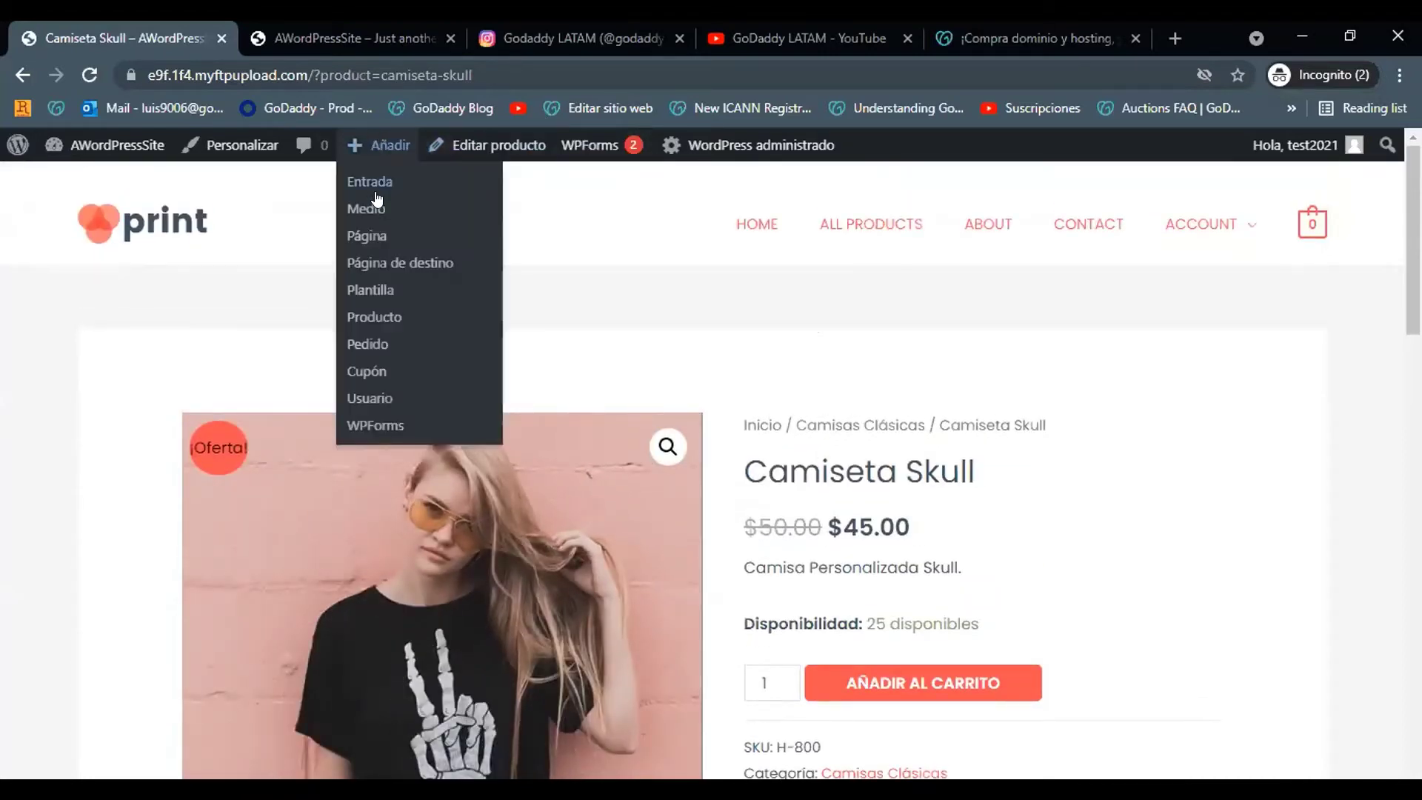
click(379, 317)
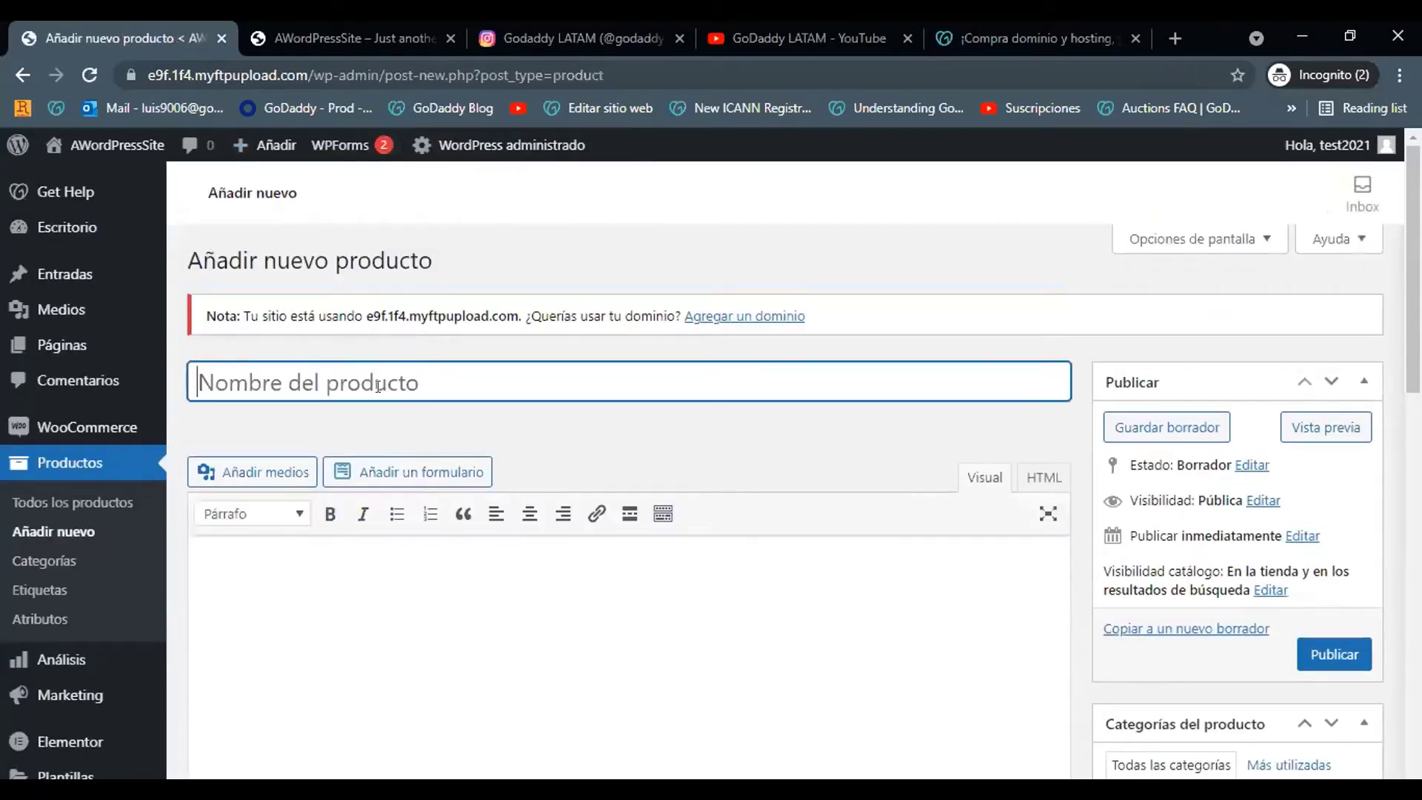
Step: Title the product 'Camisas Multicolor' and paste in the paragraph describing a camiseta
text(Camis)
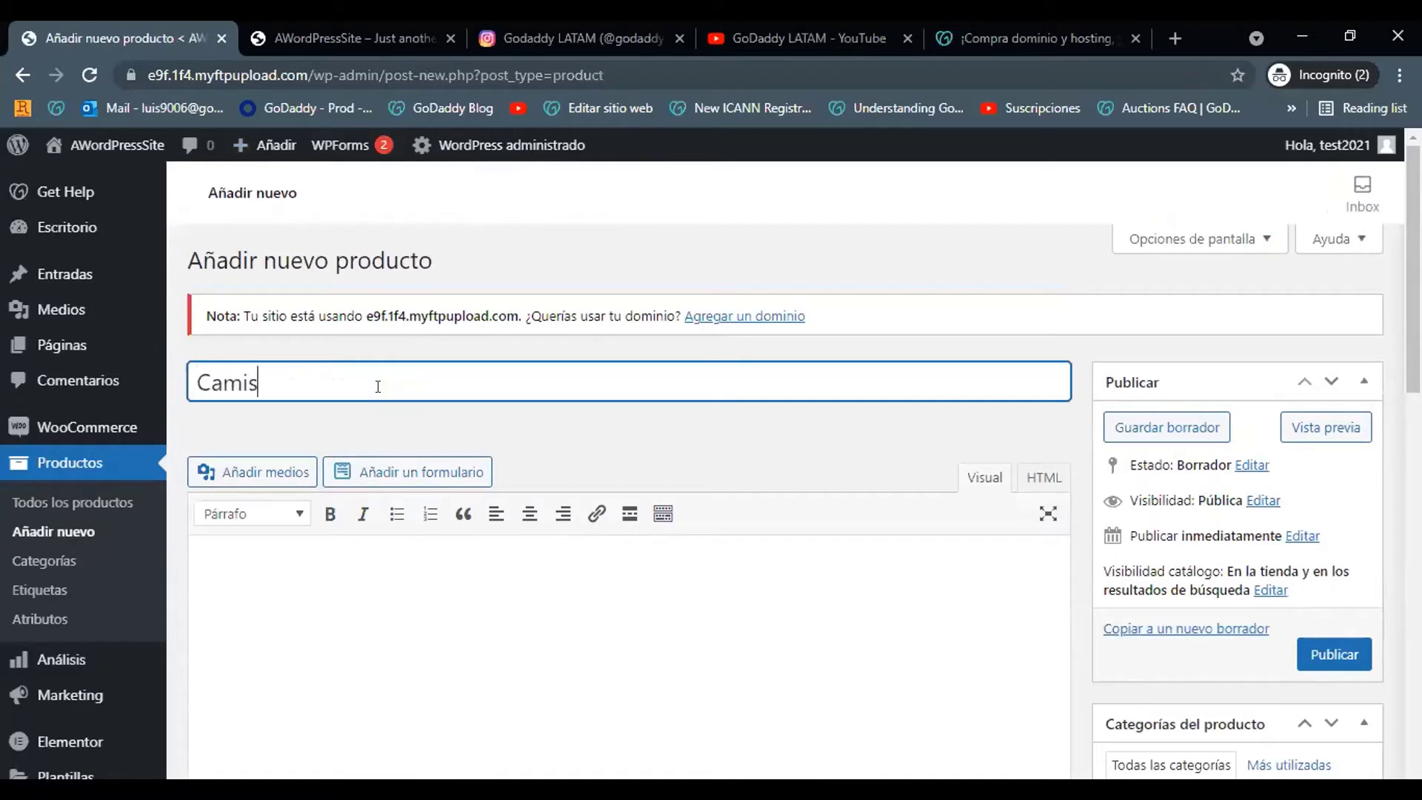
text(sas Multicolo)
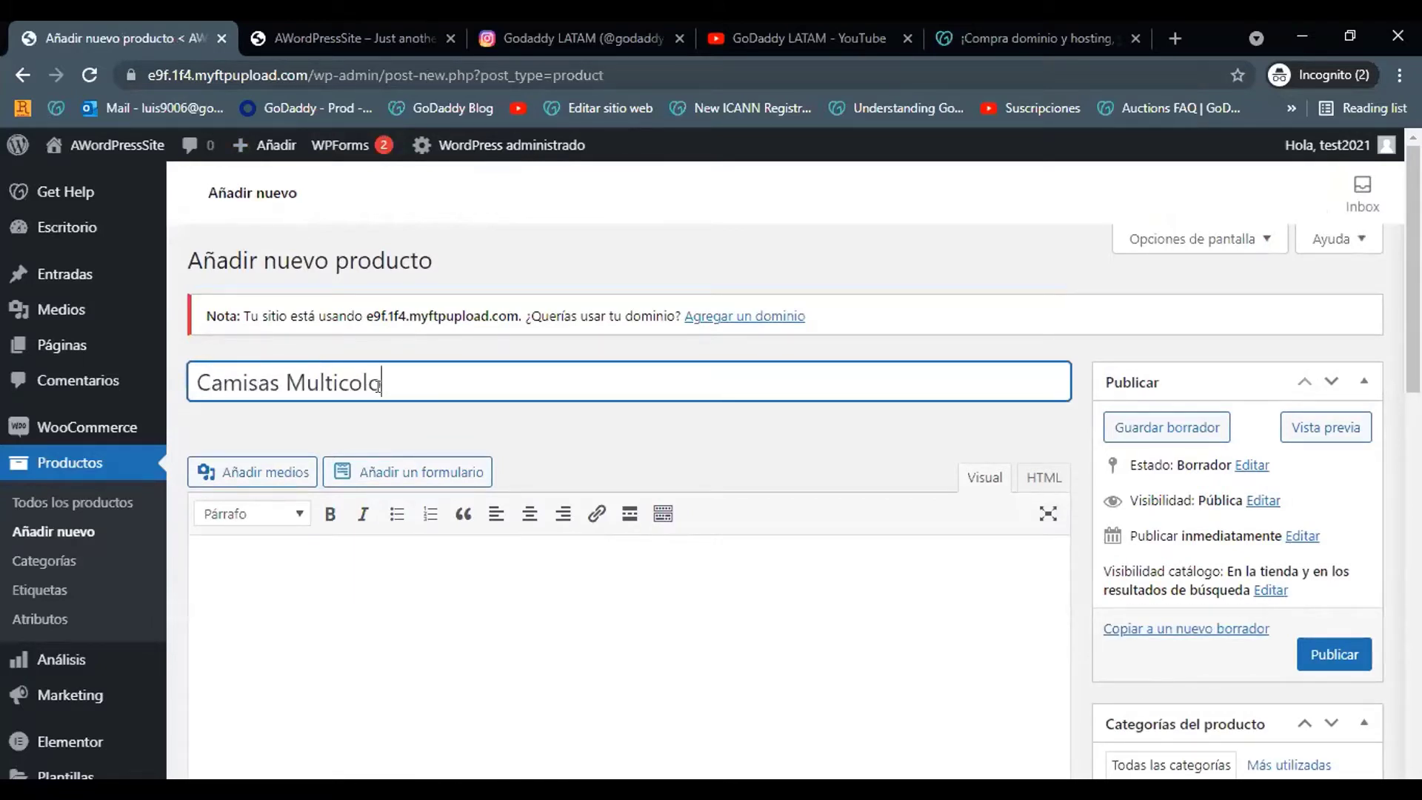
text(r)
click(314, 556)
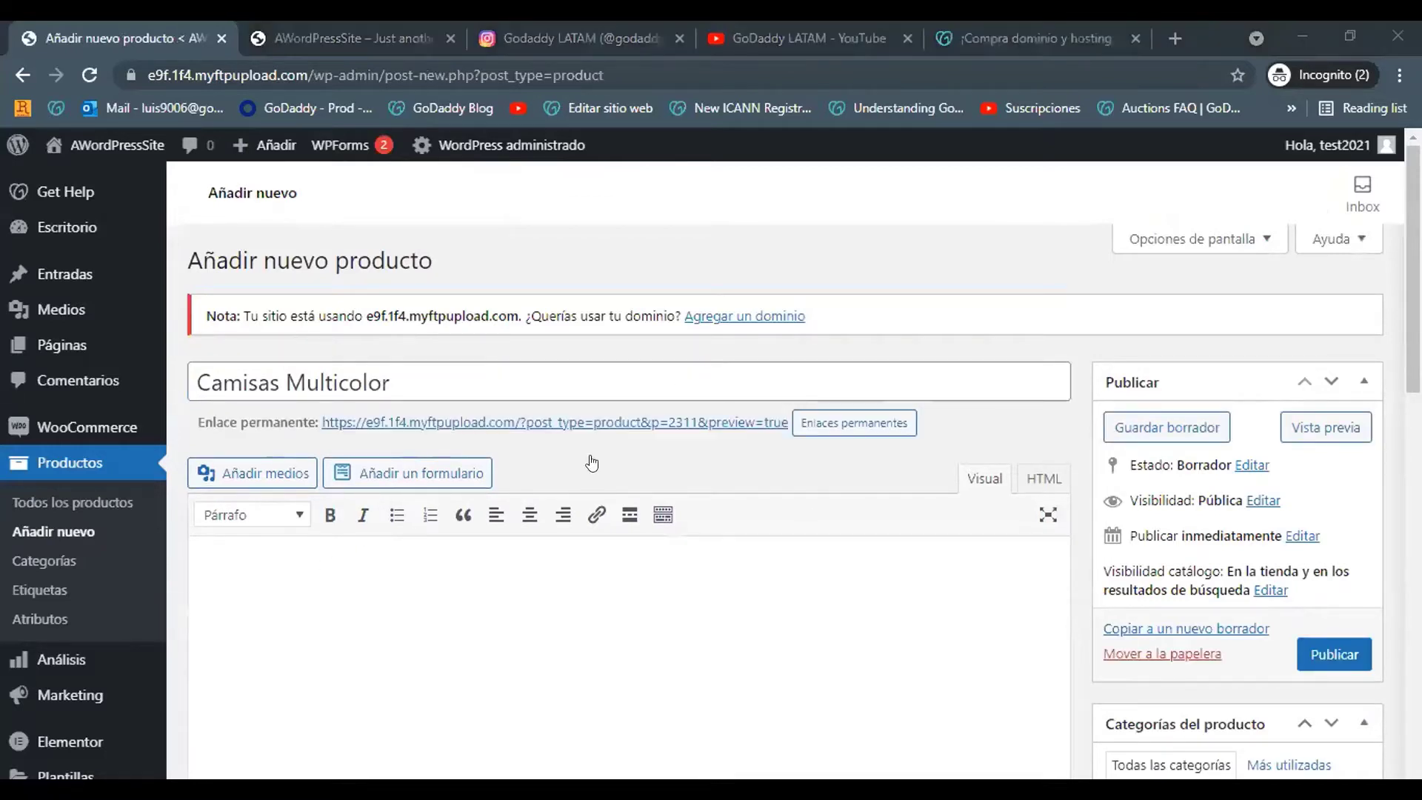
click(245, 553)
text(Una camiseta, es una prenda de ropa interior de abrigo por lo general de mangas cortas, cuello redondo o en forma de "V". Existen diversos diseños, que varían algunas de sus características básicas, por ejemplo, modificando el cuello redondo (también llamado "en caja") por otro en "V" (o de pico) o añadiendo bolsillos.)
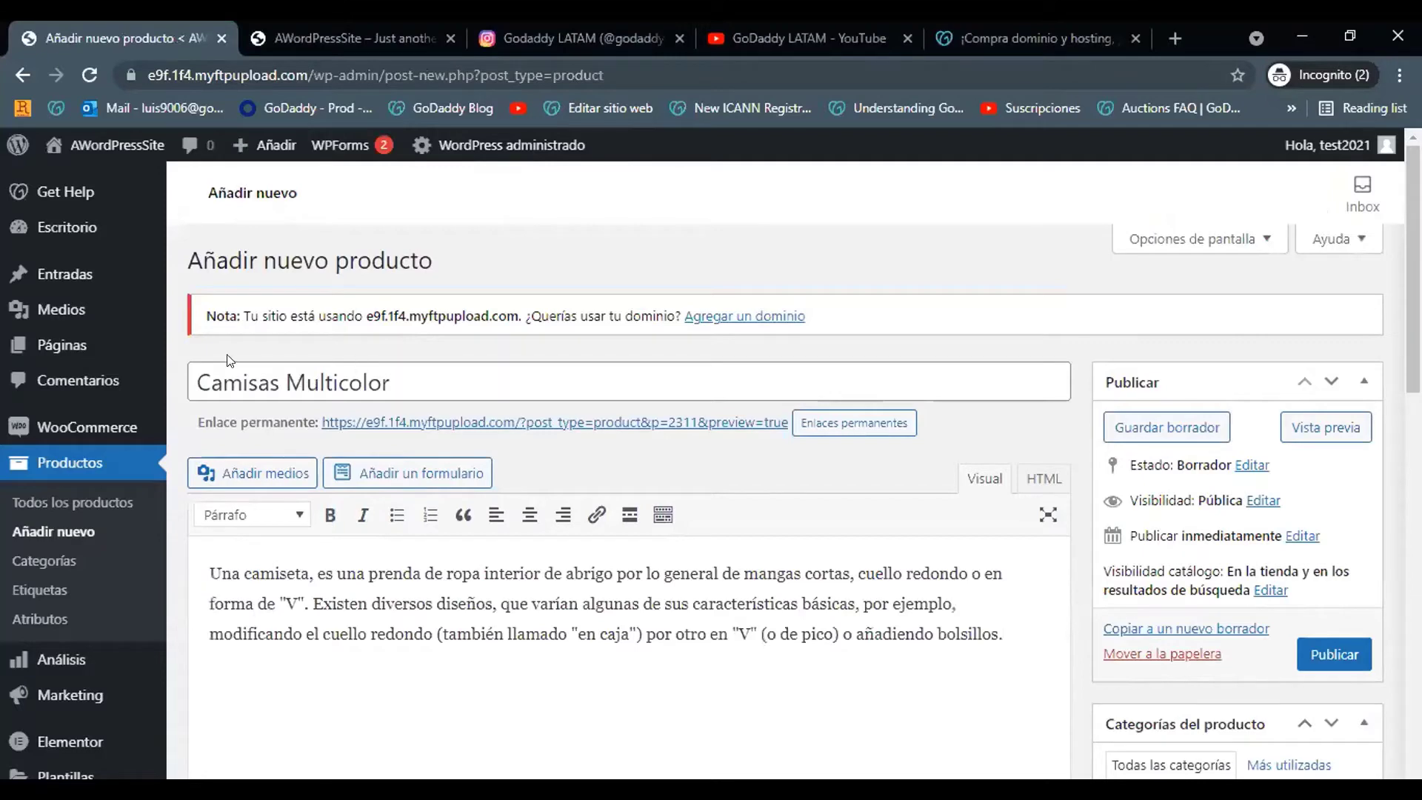
scroll(407, 363, down, 4)
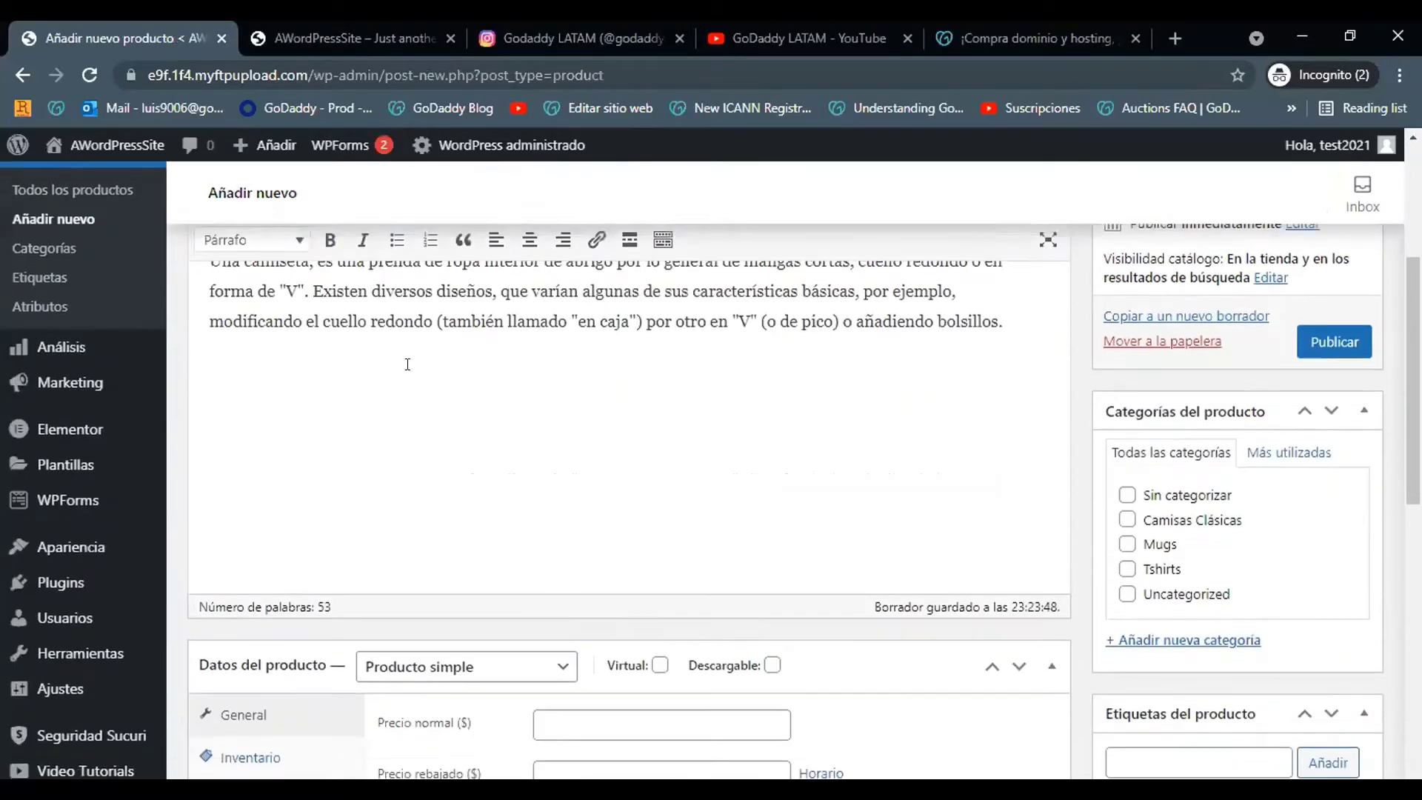
scroll(676, 438, up, 1)
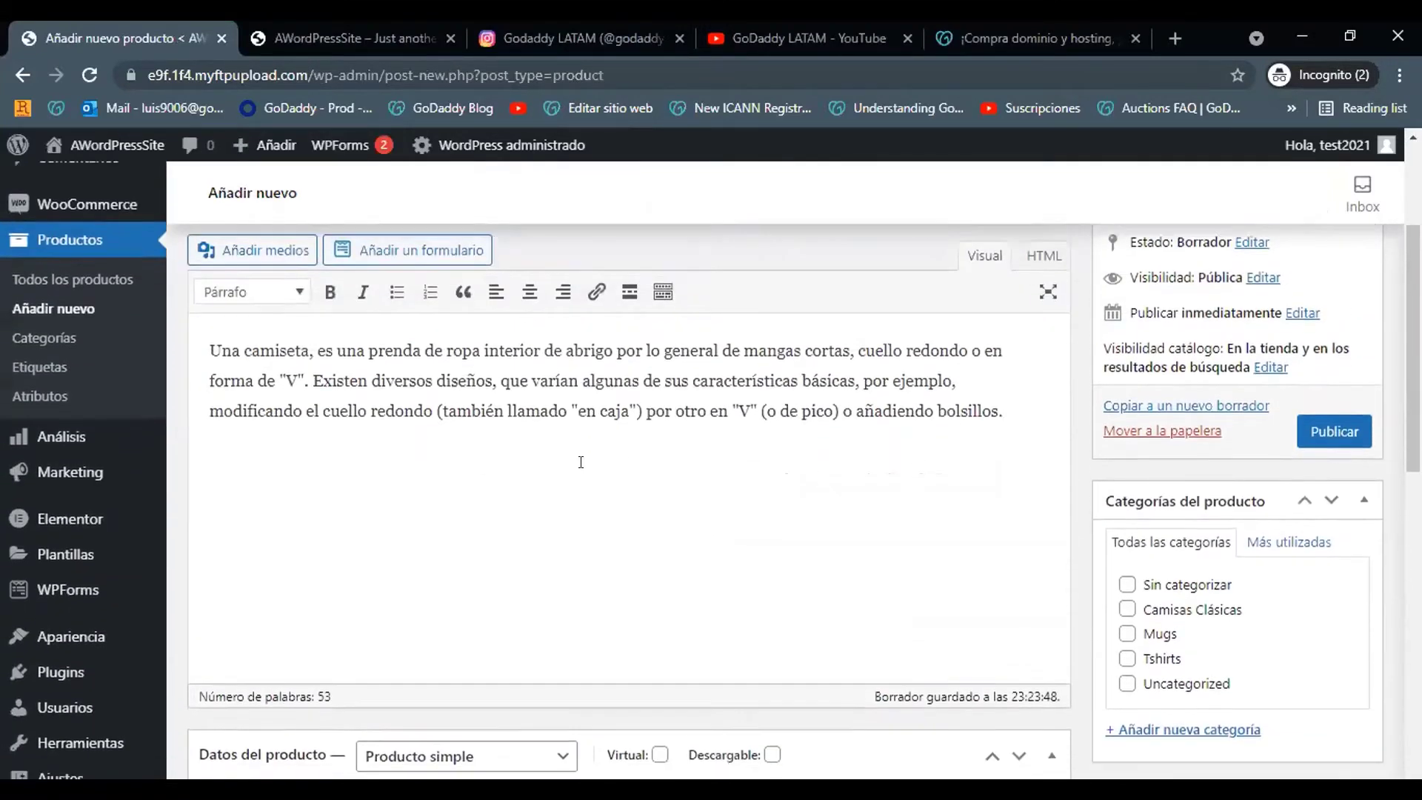
scroll(581, 460, down, 4)
Step: Set the product data type to Producto variable
scroll(481, 346, down, 1)
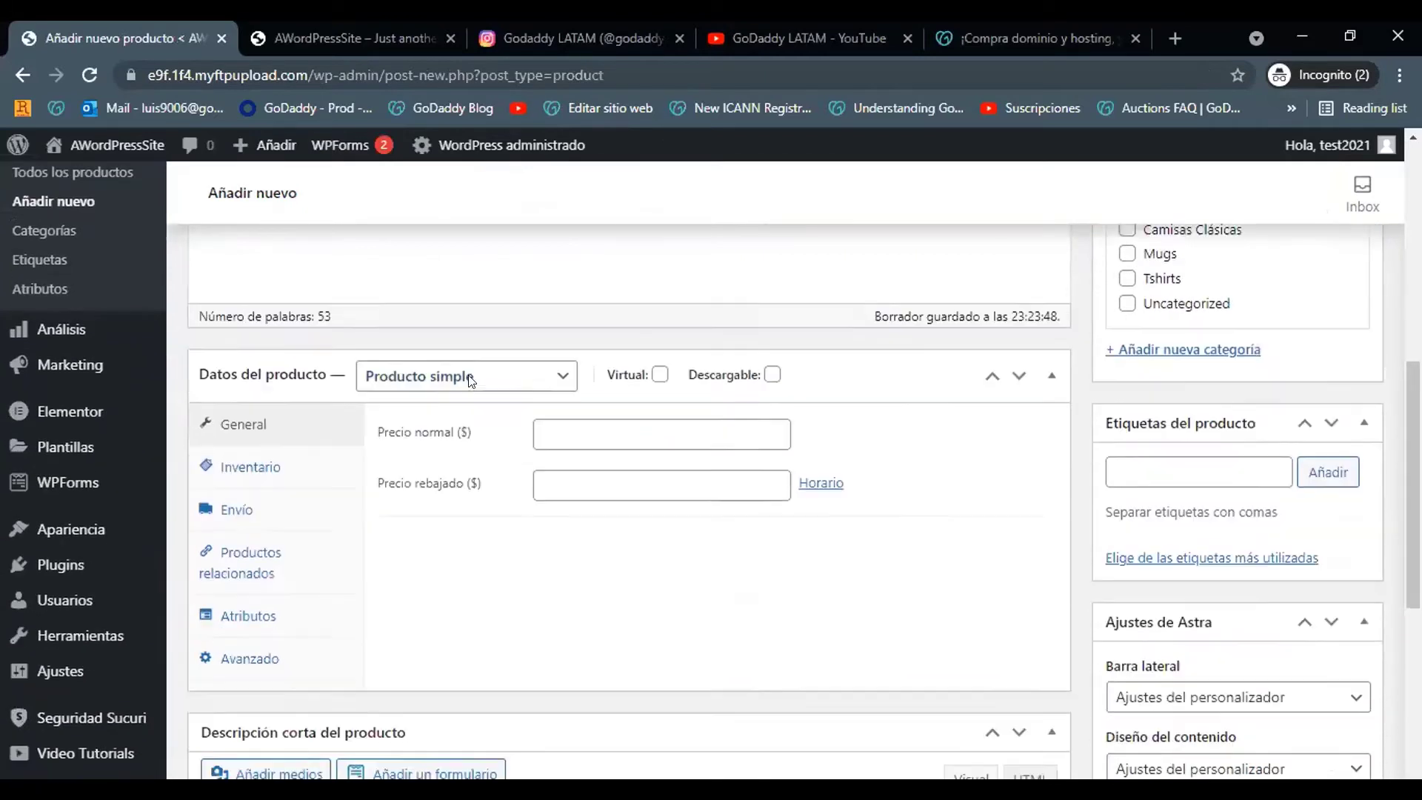
click(532, 365)
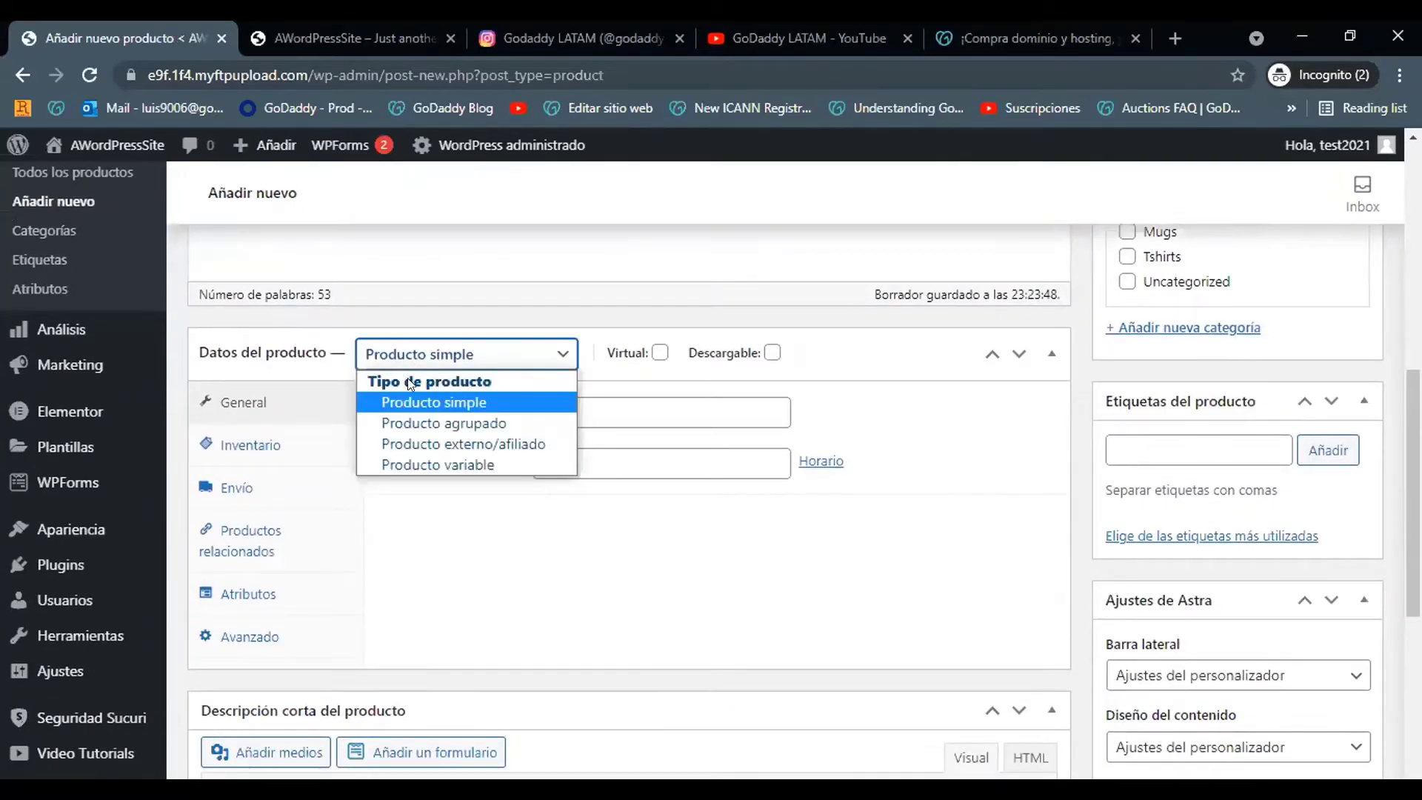
click(449, 464)
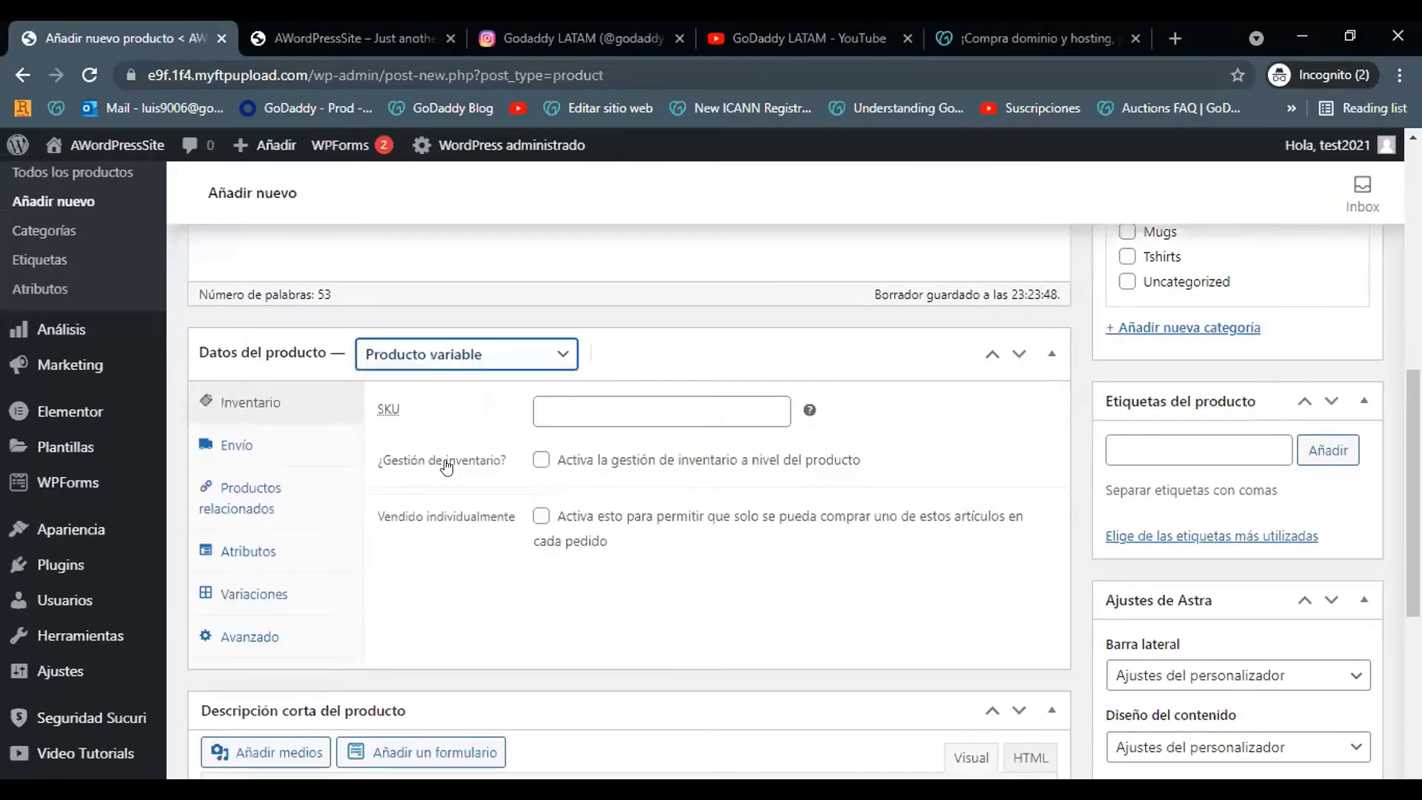
click(511, 372)
click(468, 403)
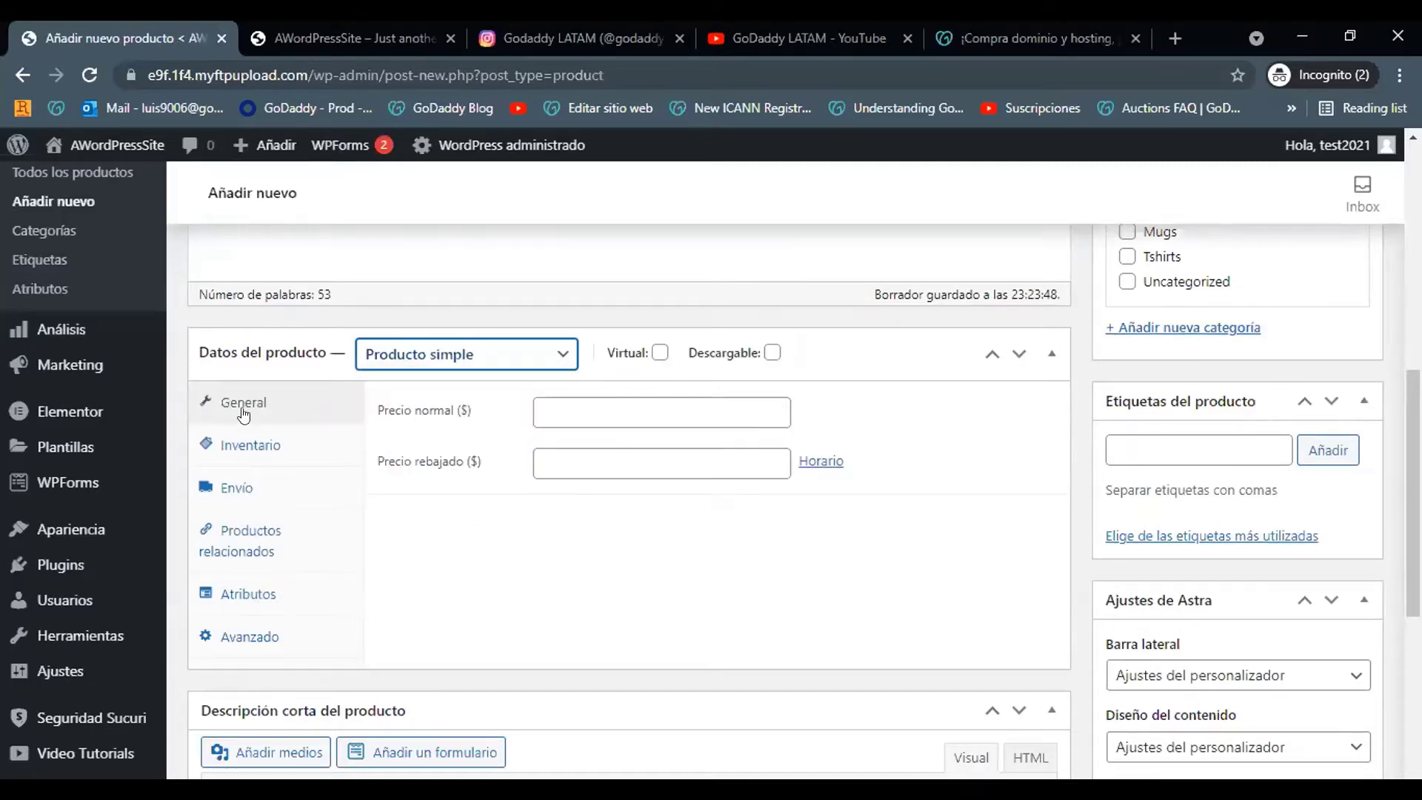
click(525, 353)
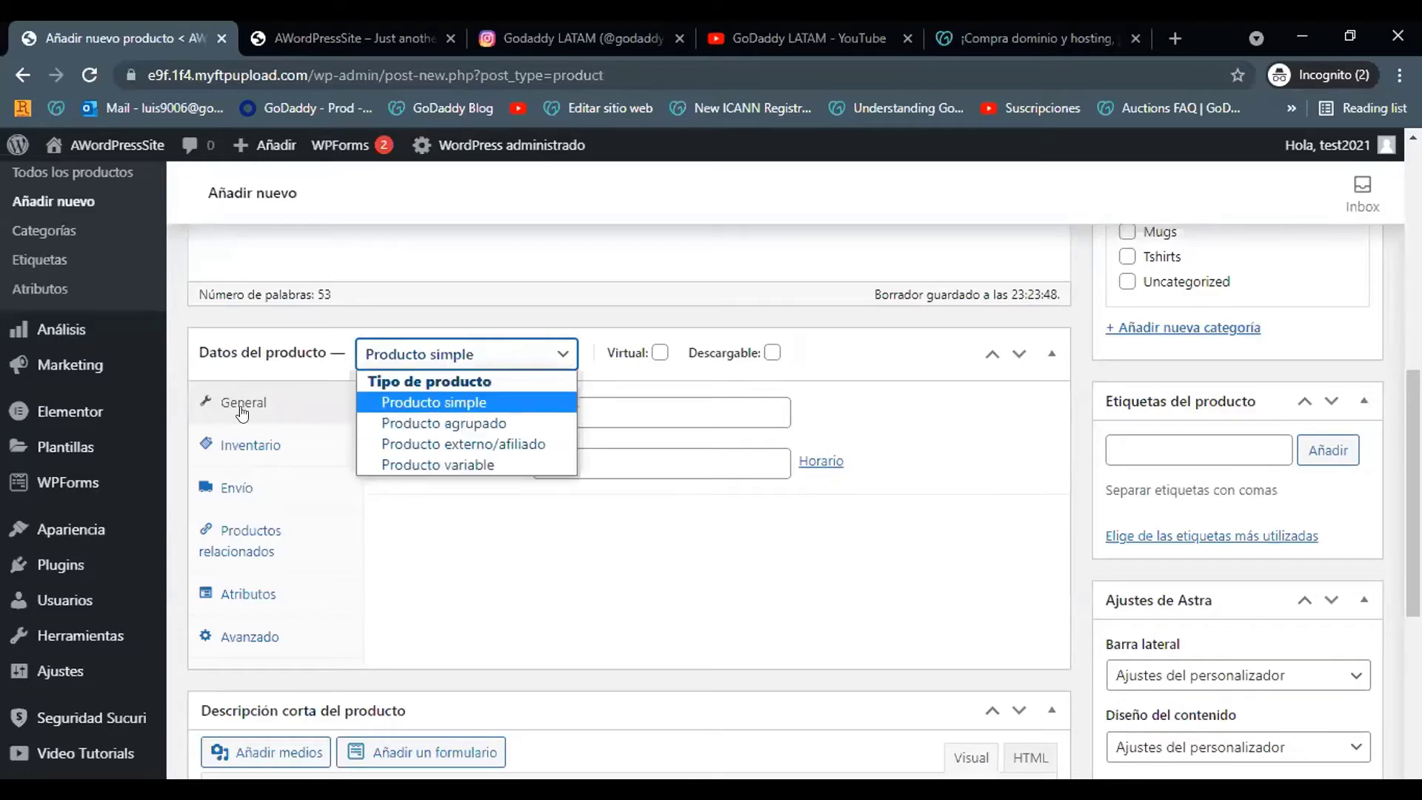
click(454, 463)
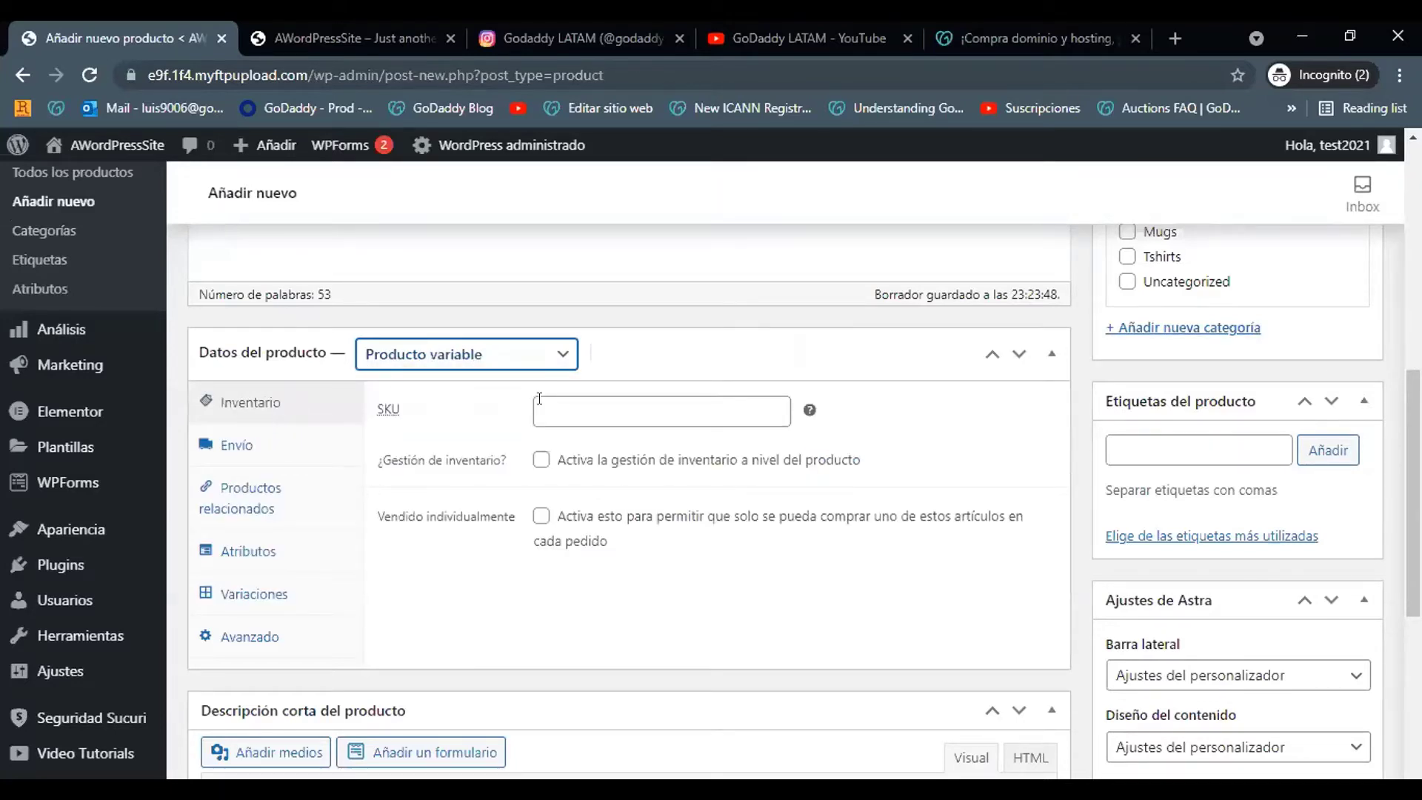
Step: Give the product SKU H-801, managed stock of 30 and low-stock threshold 5
click(539, 403)
click(571, 443)
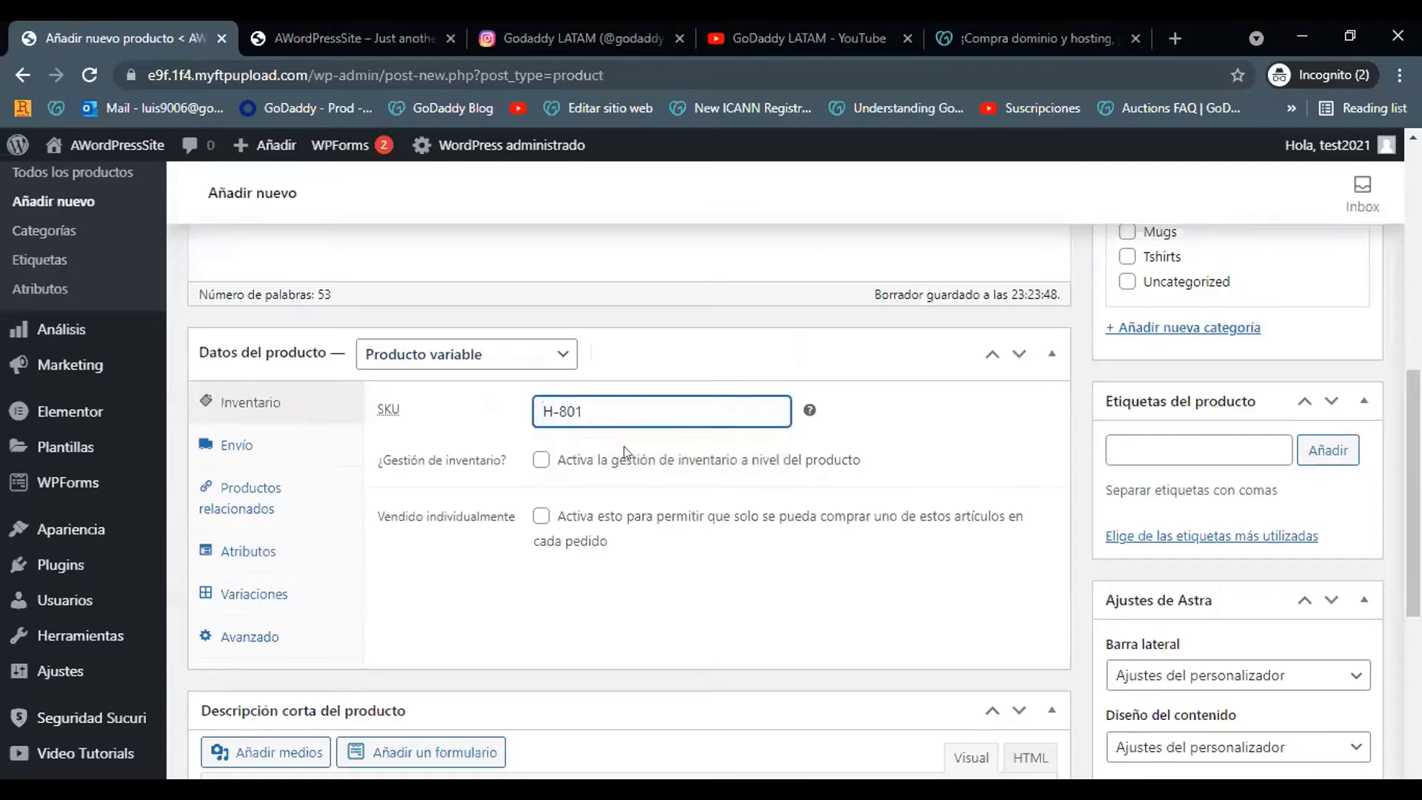
click(540, 459)
click(544, 497)
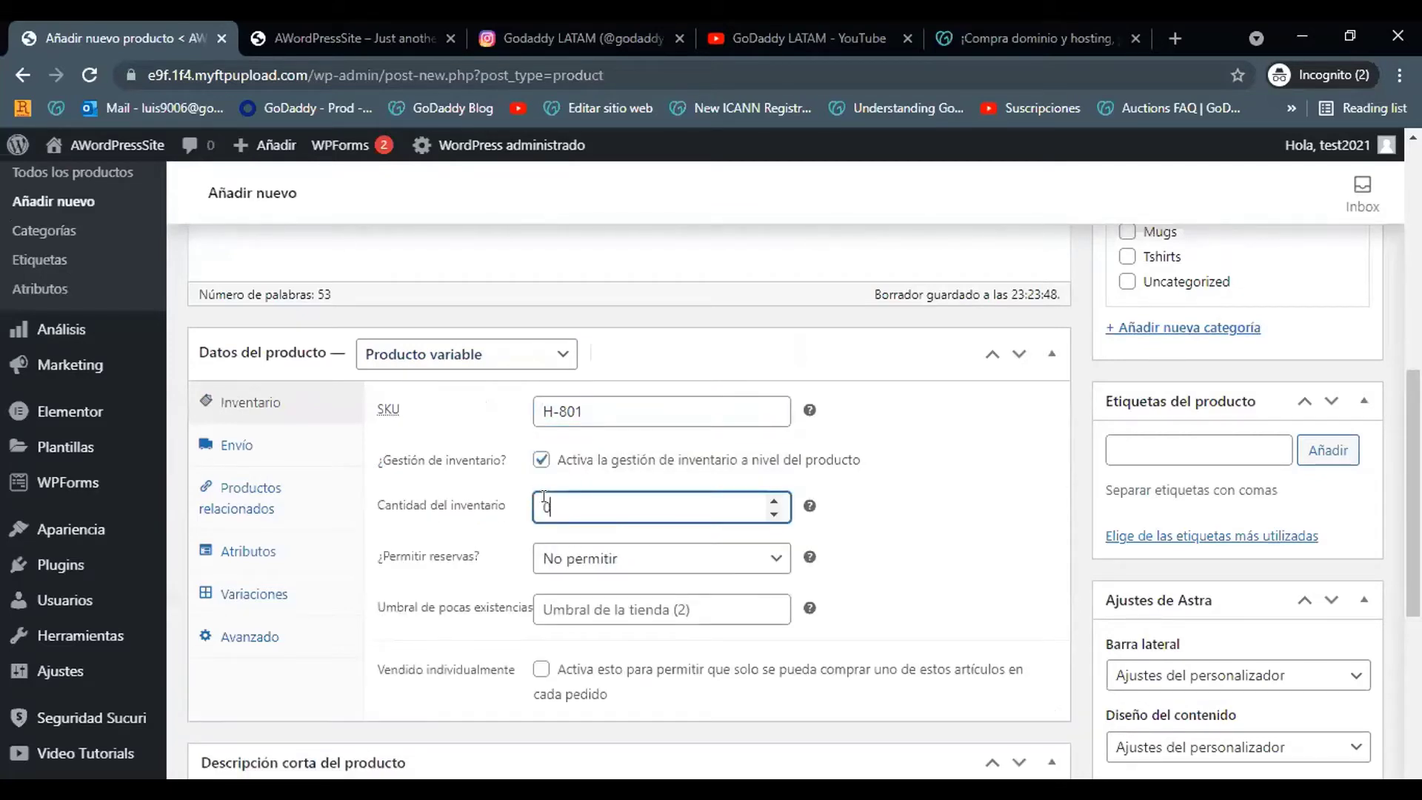
text(30)
click(643, 616)
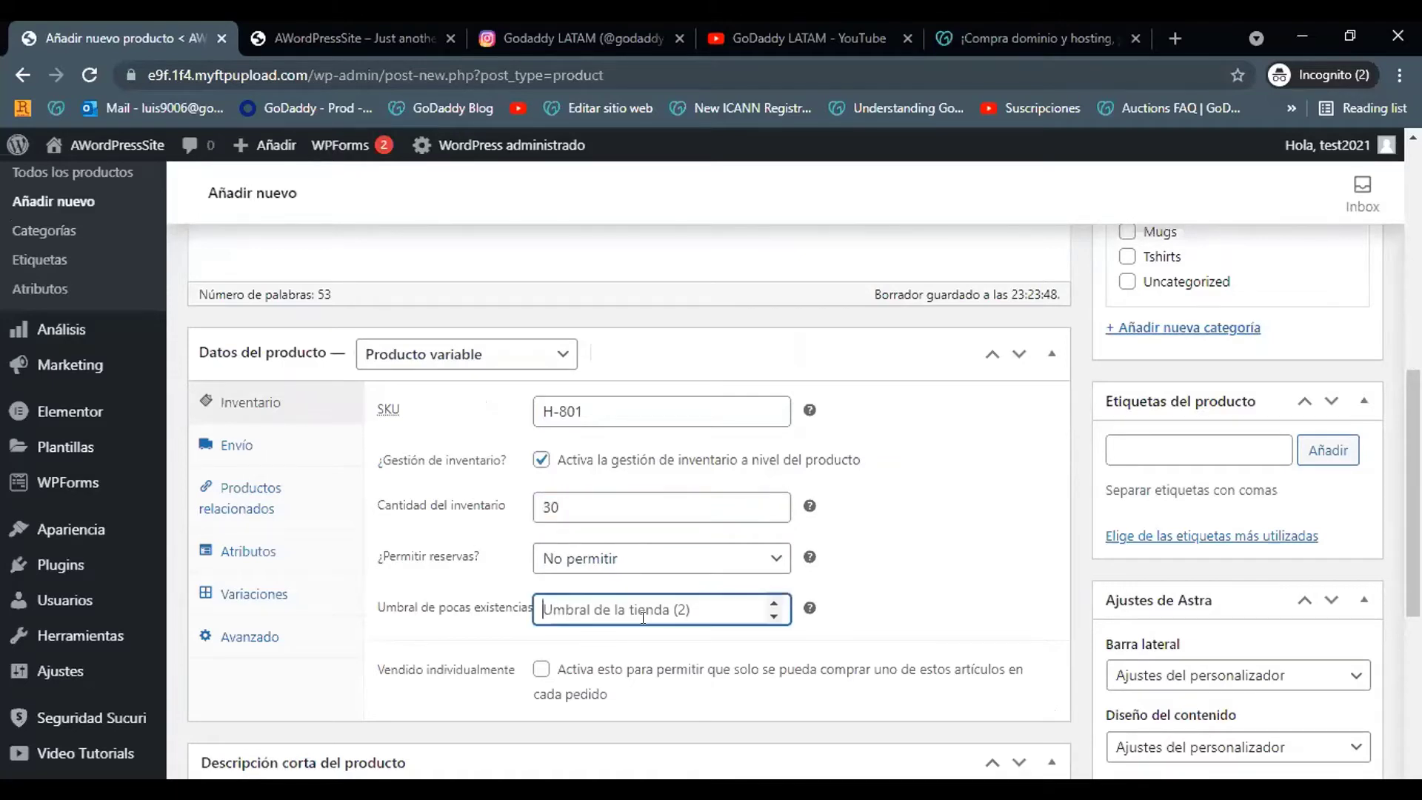
text(5)
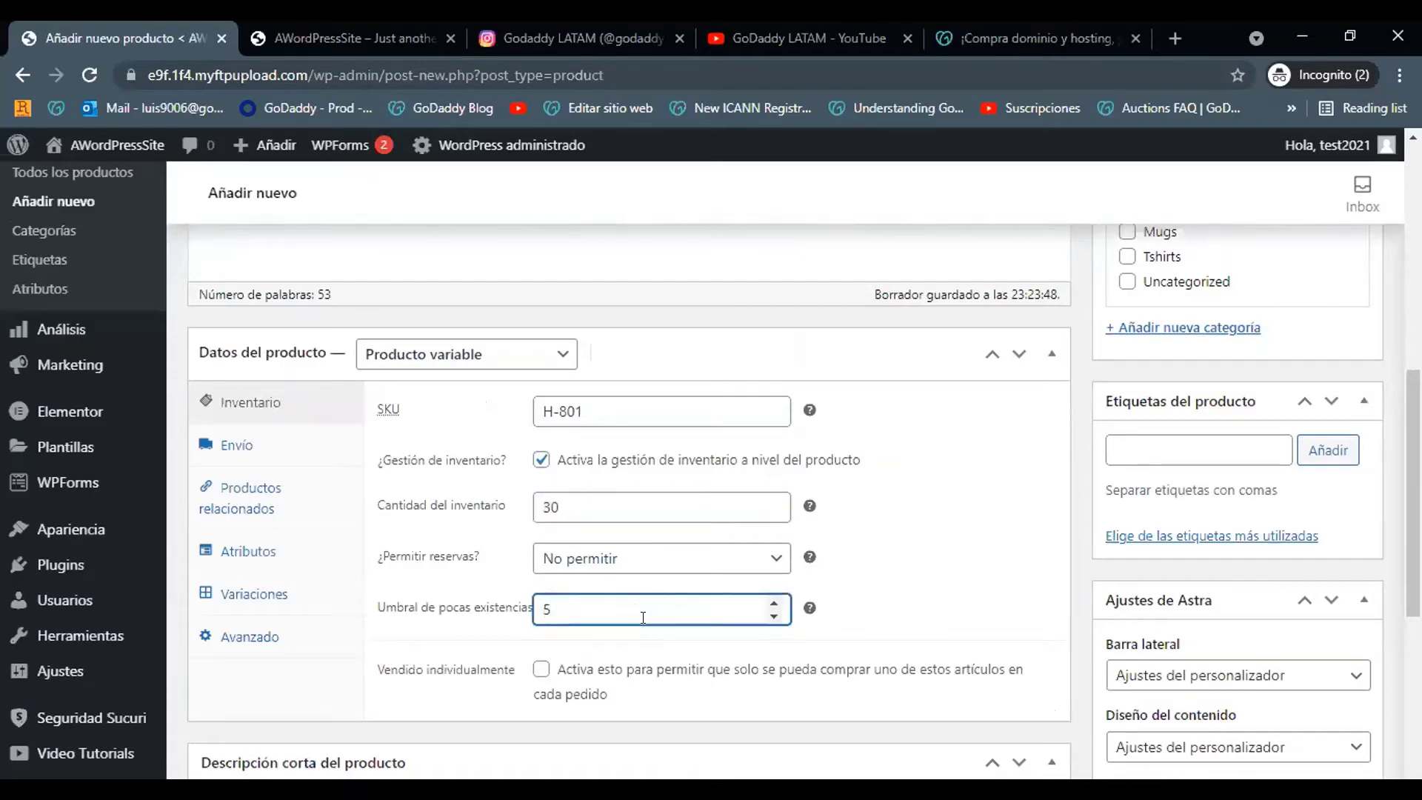
scroll(643, 637, down, 1)
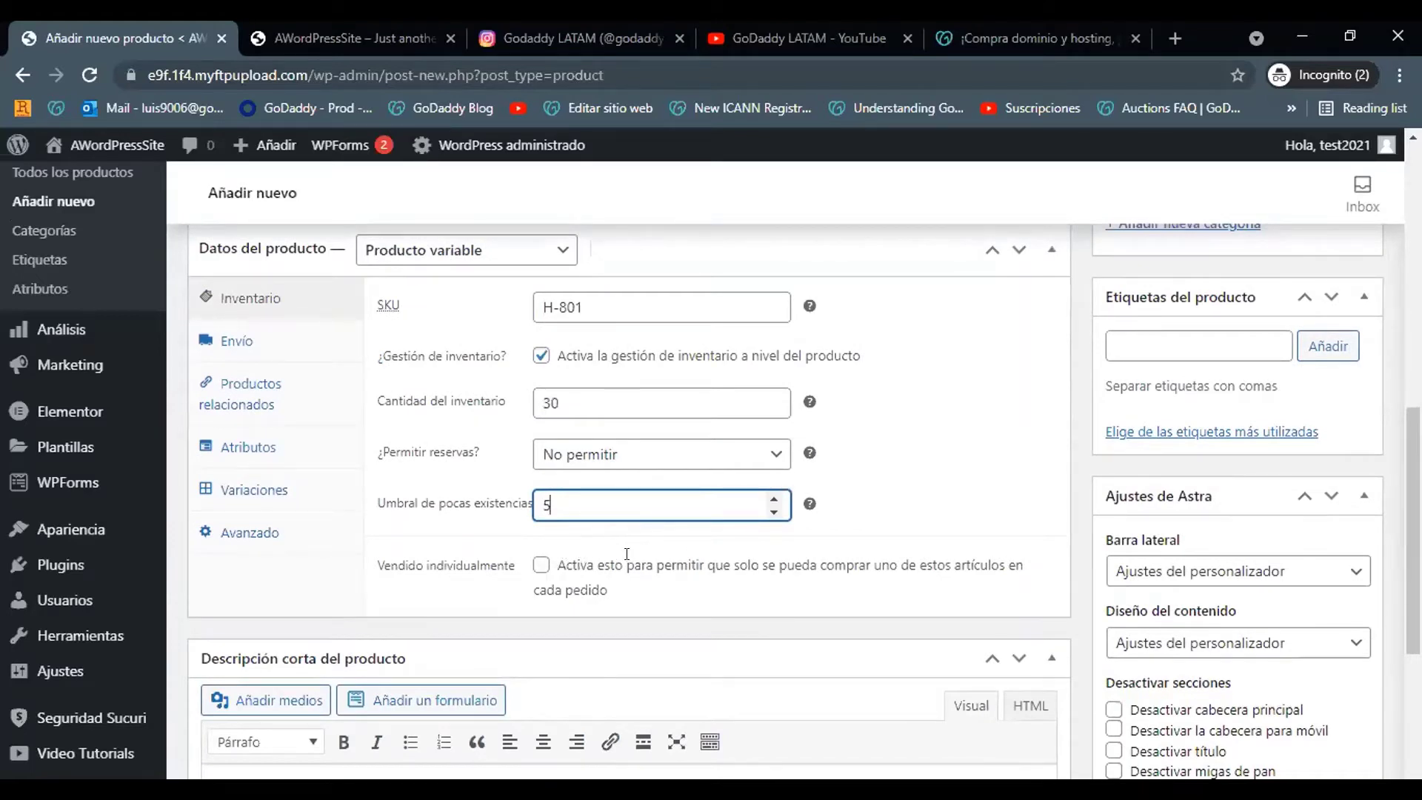
Step: Set shipping weight to 2 and dimensions to 30 × 15 × 20
click(239, 335)
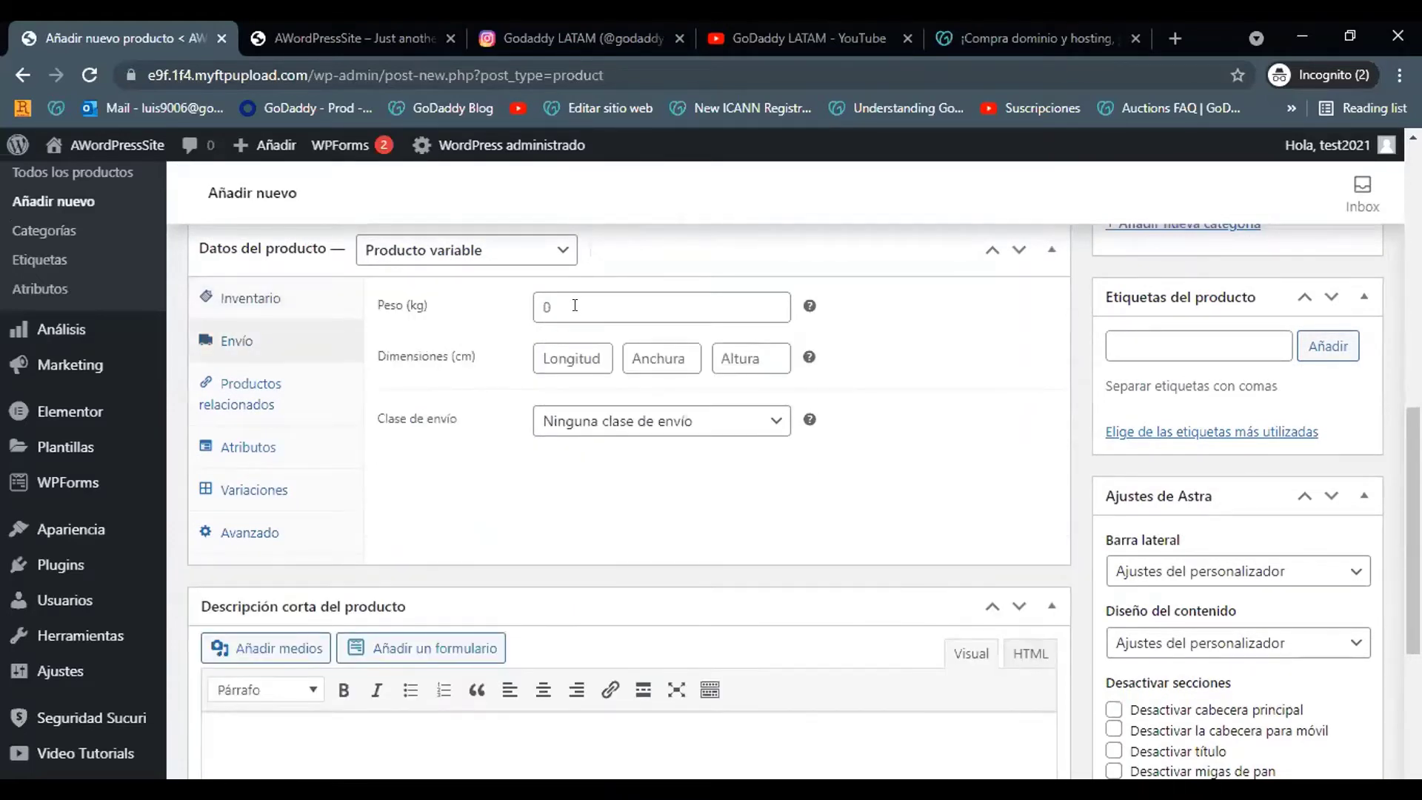
click(508, 311)
text(2)
click(559, 345)
text(30)
key(Tab)
text(15)
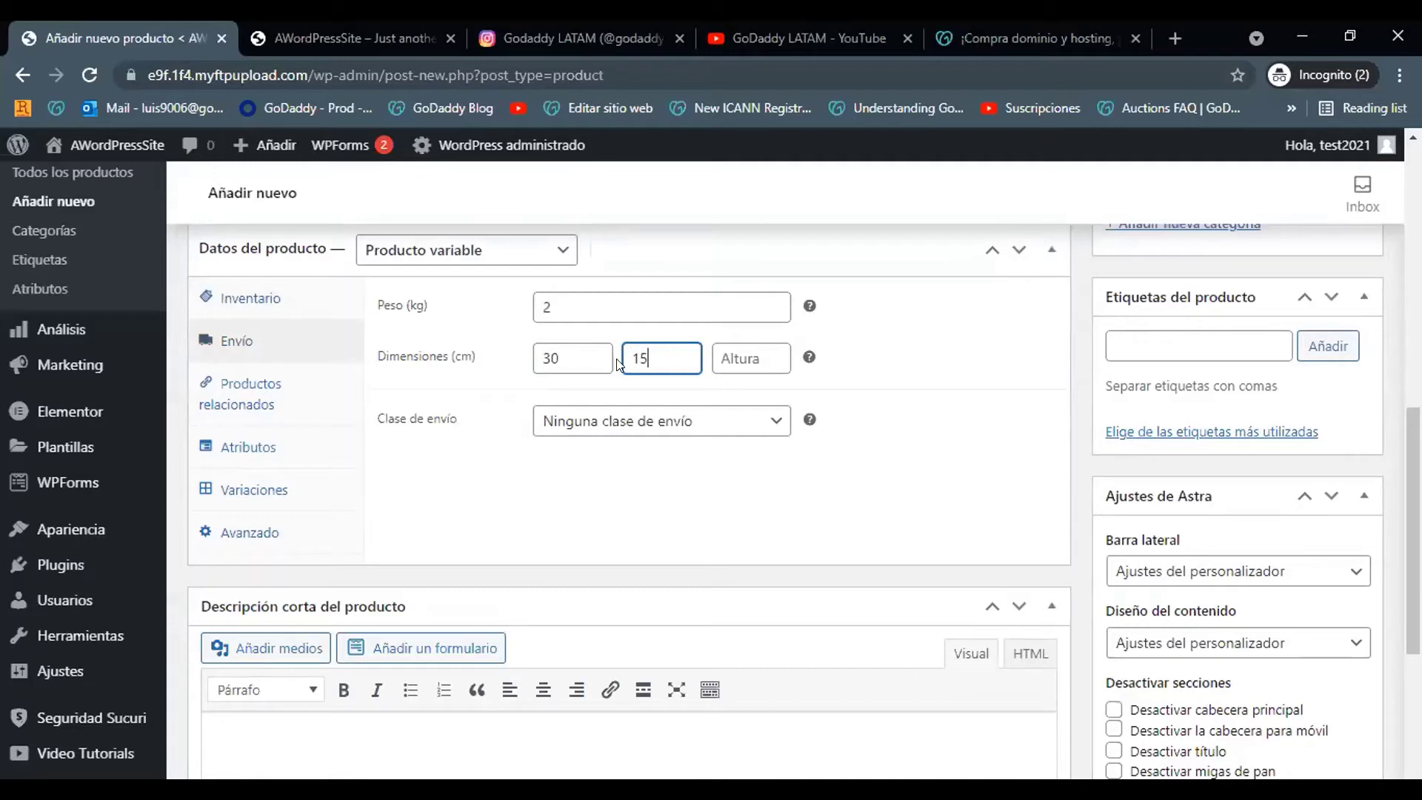
key(Tab)
text(20)
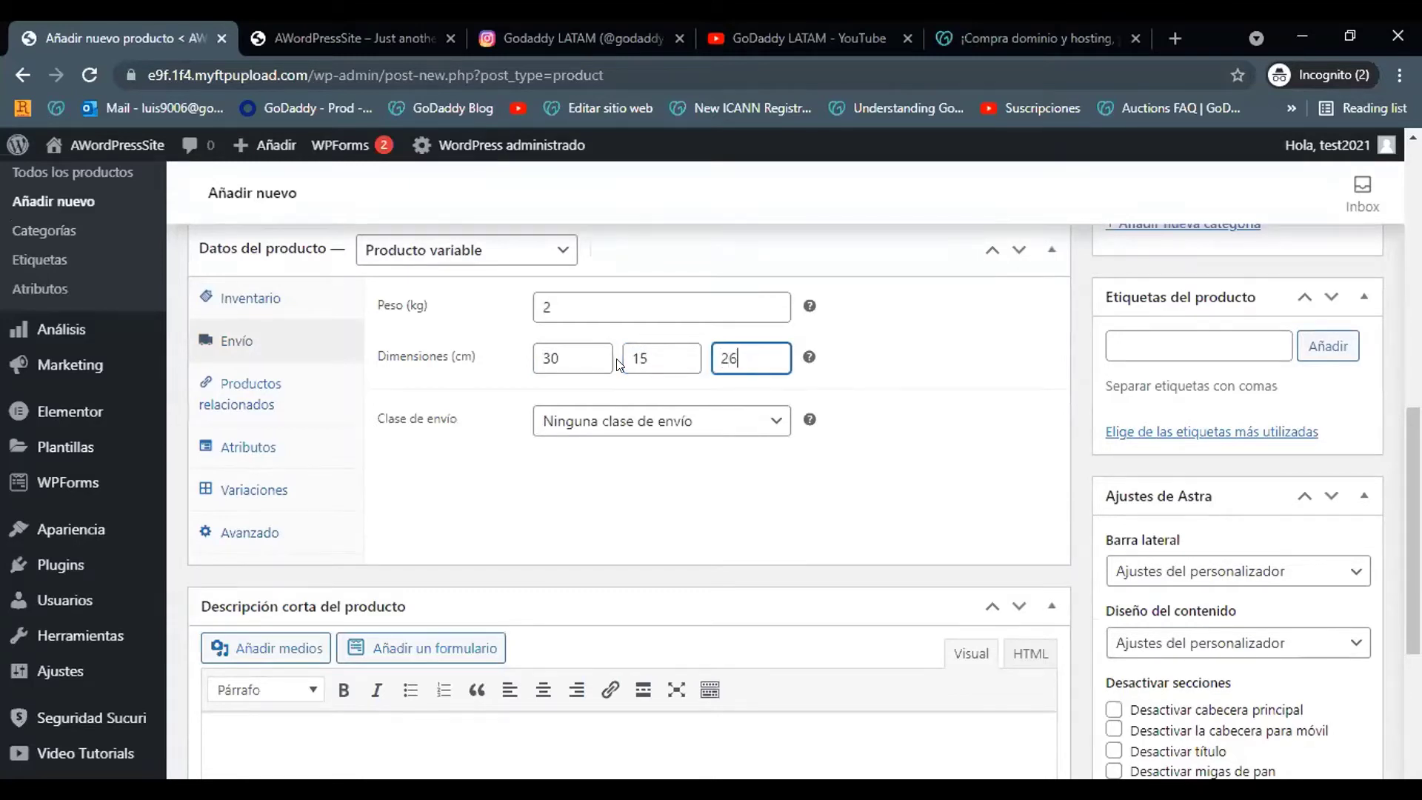
Step: Link Green Printed Tshirt as an upsell and Printed Green Tshirt as a cross-sell
click(265, 411)
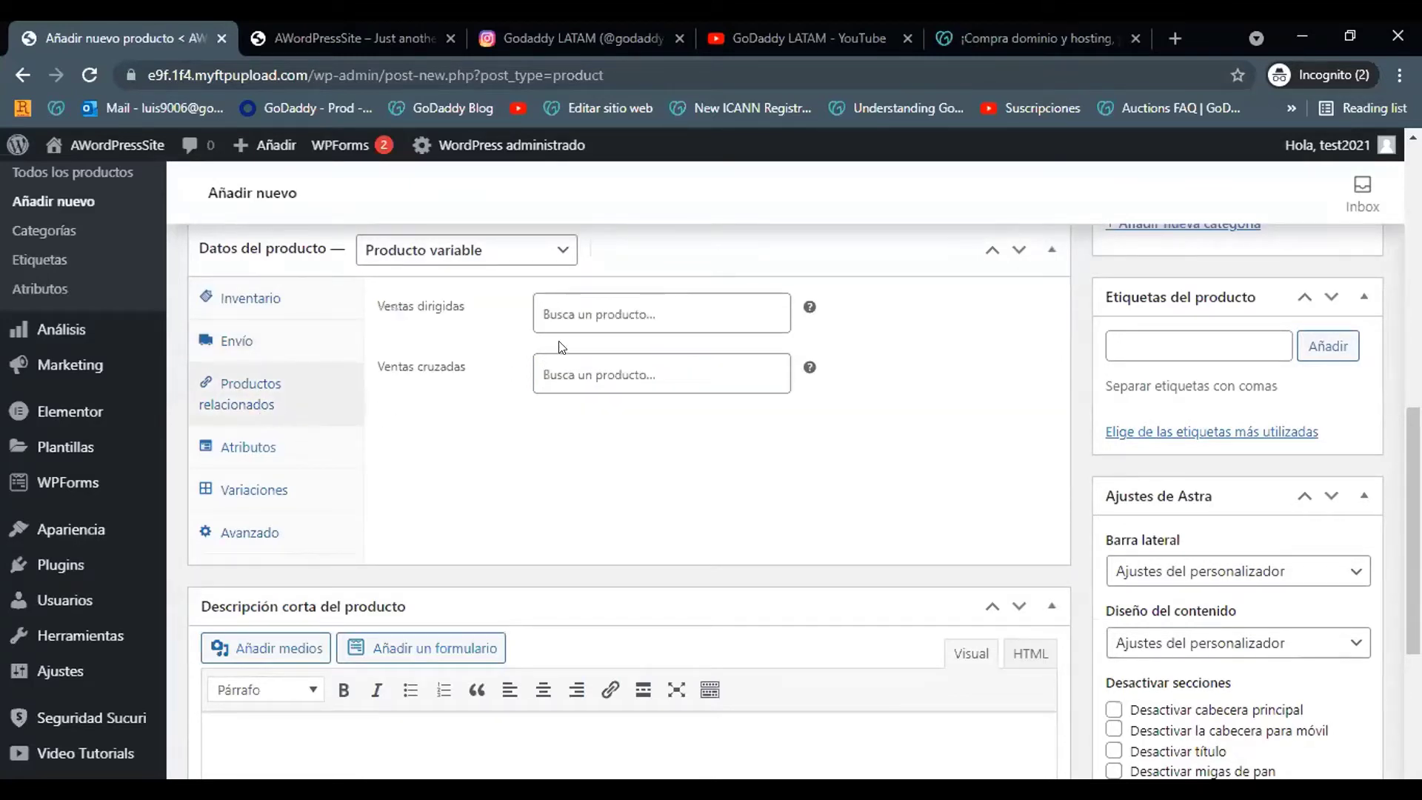
click(581, 317)
text(gre)
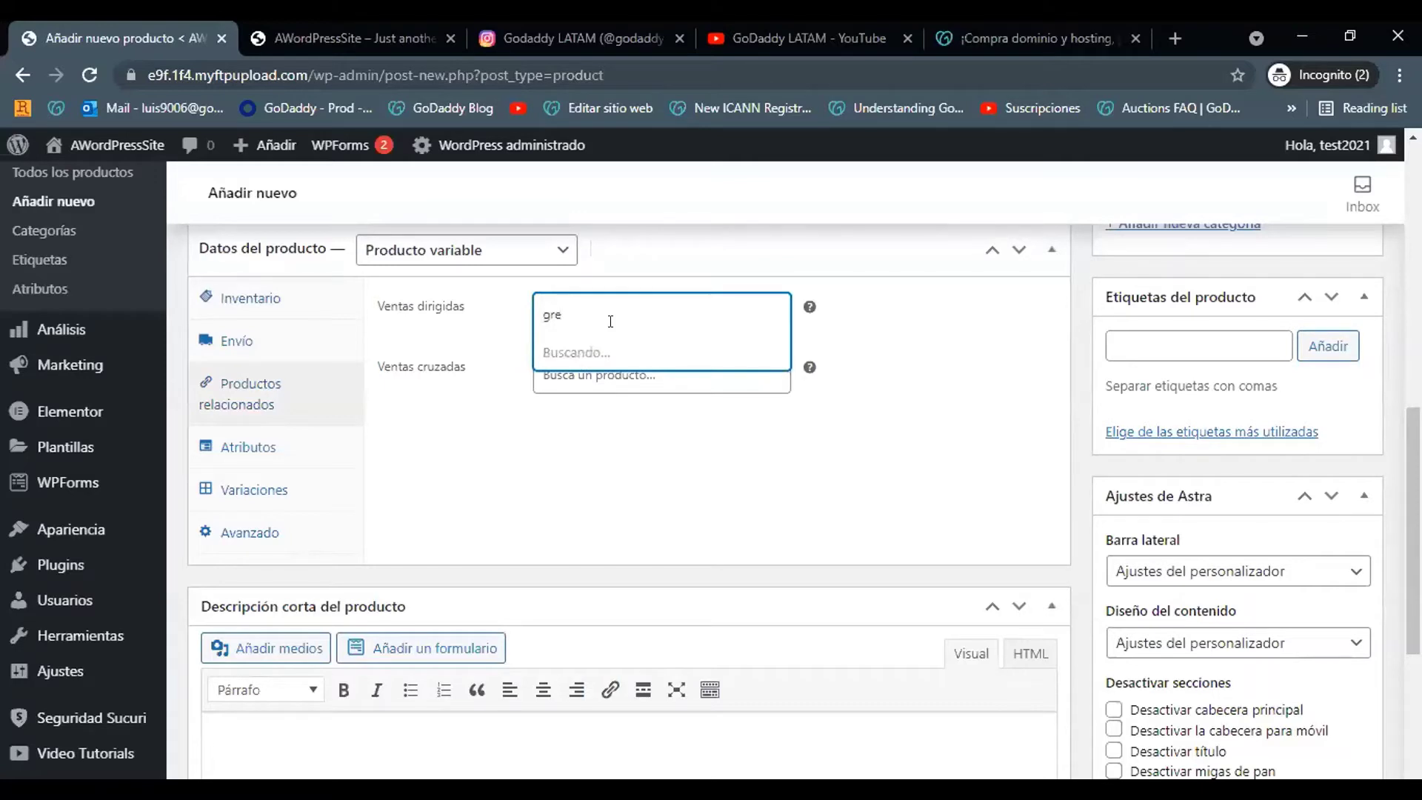
click(696, 349)
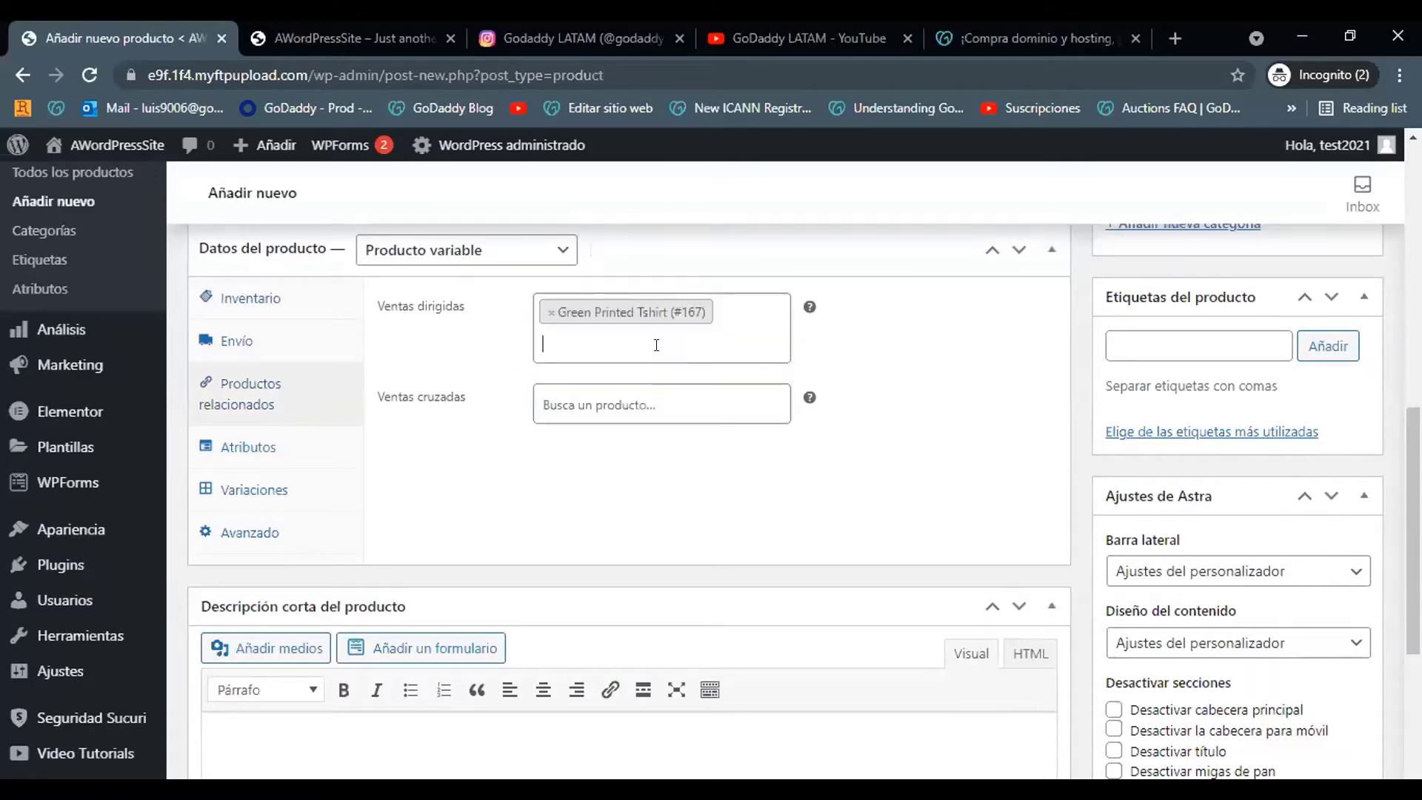
click(598, 405)
text(gree)
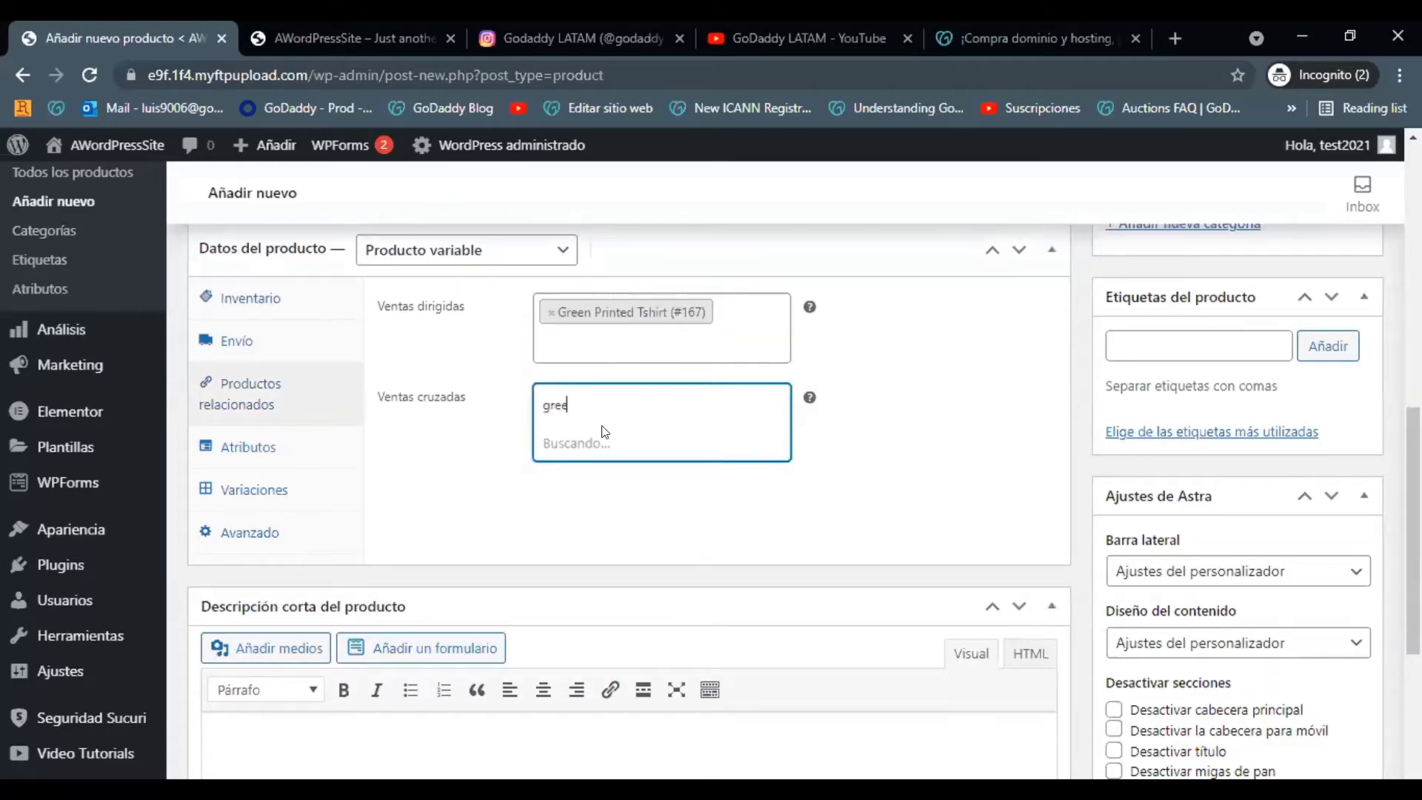
click(626, 479)
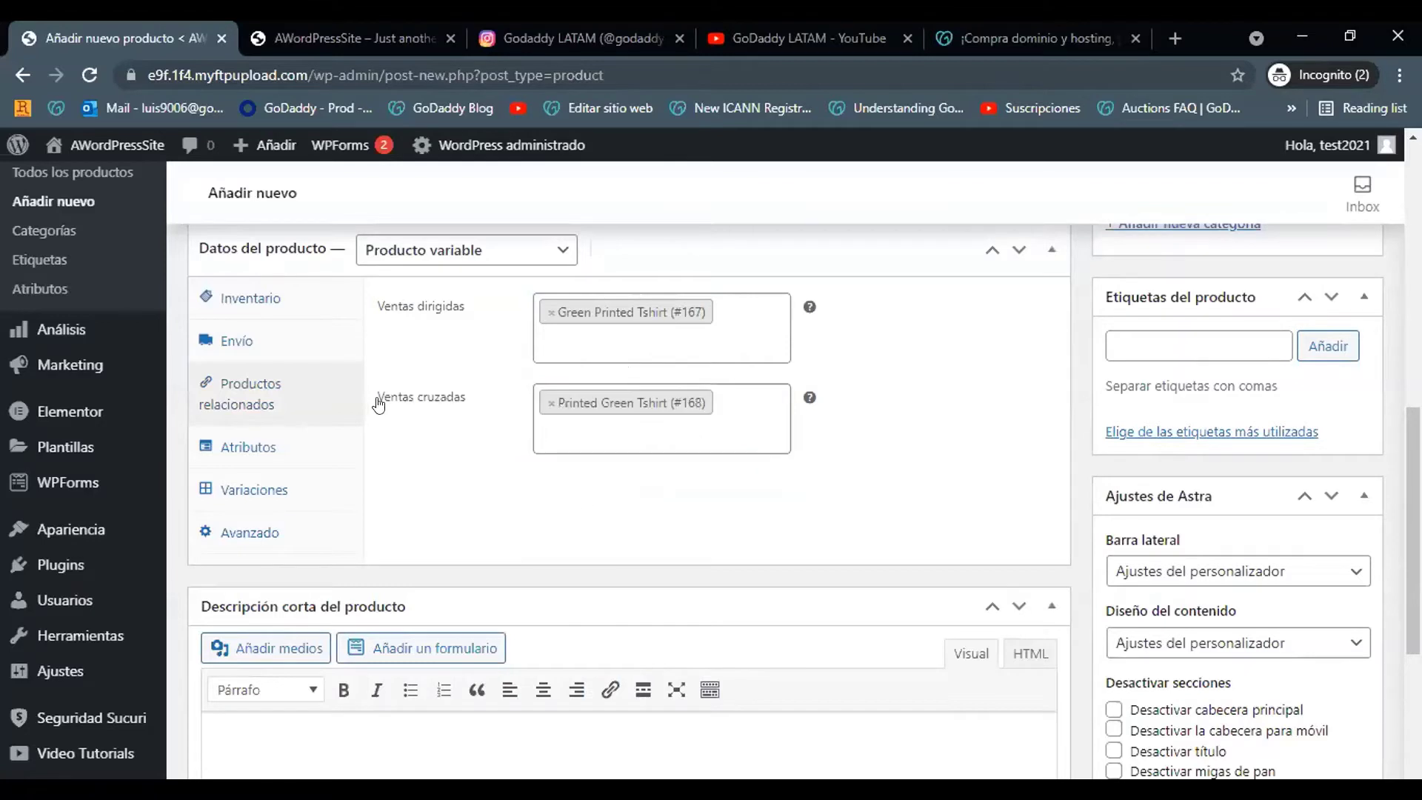
click(265, 448)
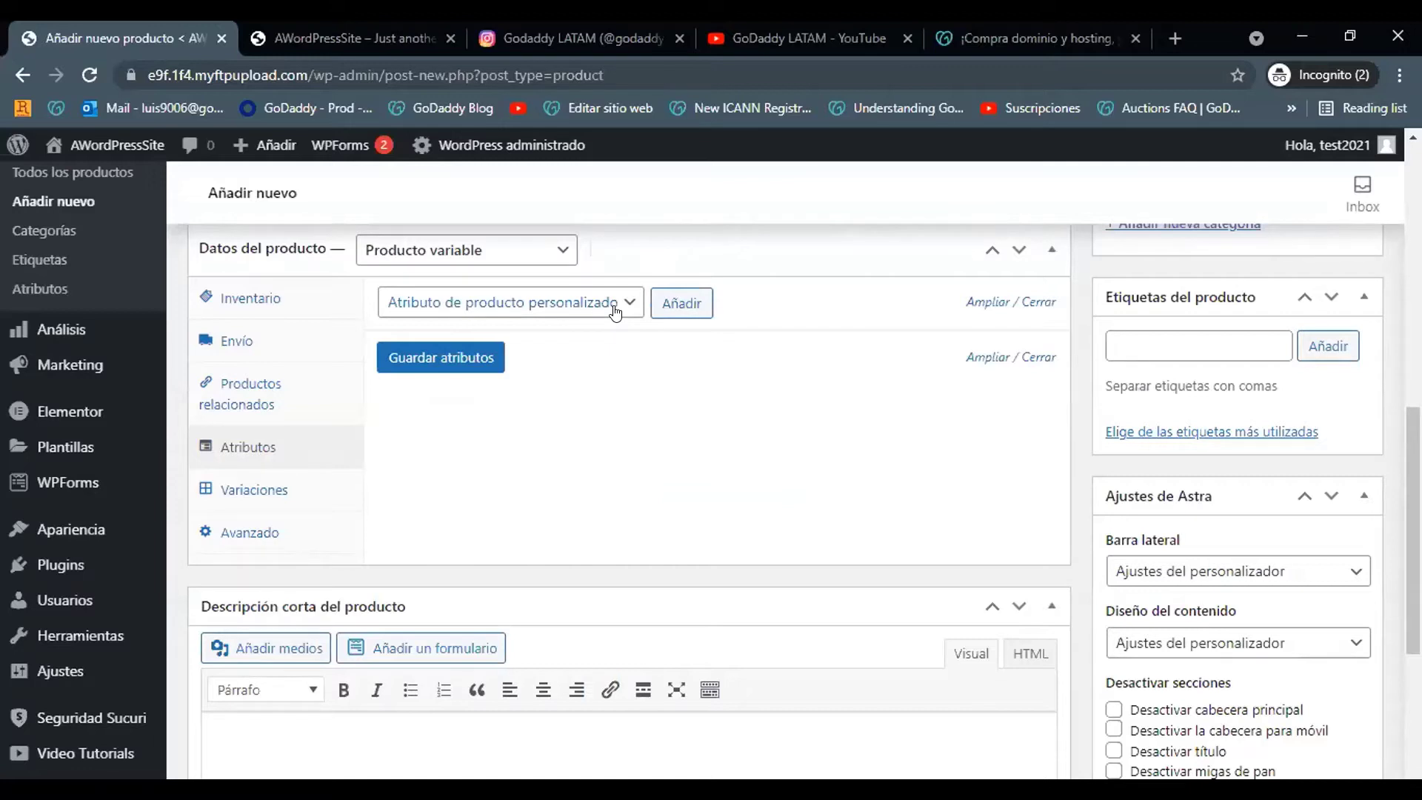
Step: Add a custom Color attribute used for variations, with values including Azul and Rojo, and save it
click(614, 303)
click(511, 323)
click(682, 302)
click(397, 417)
text(C)
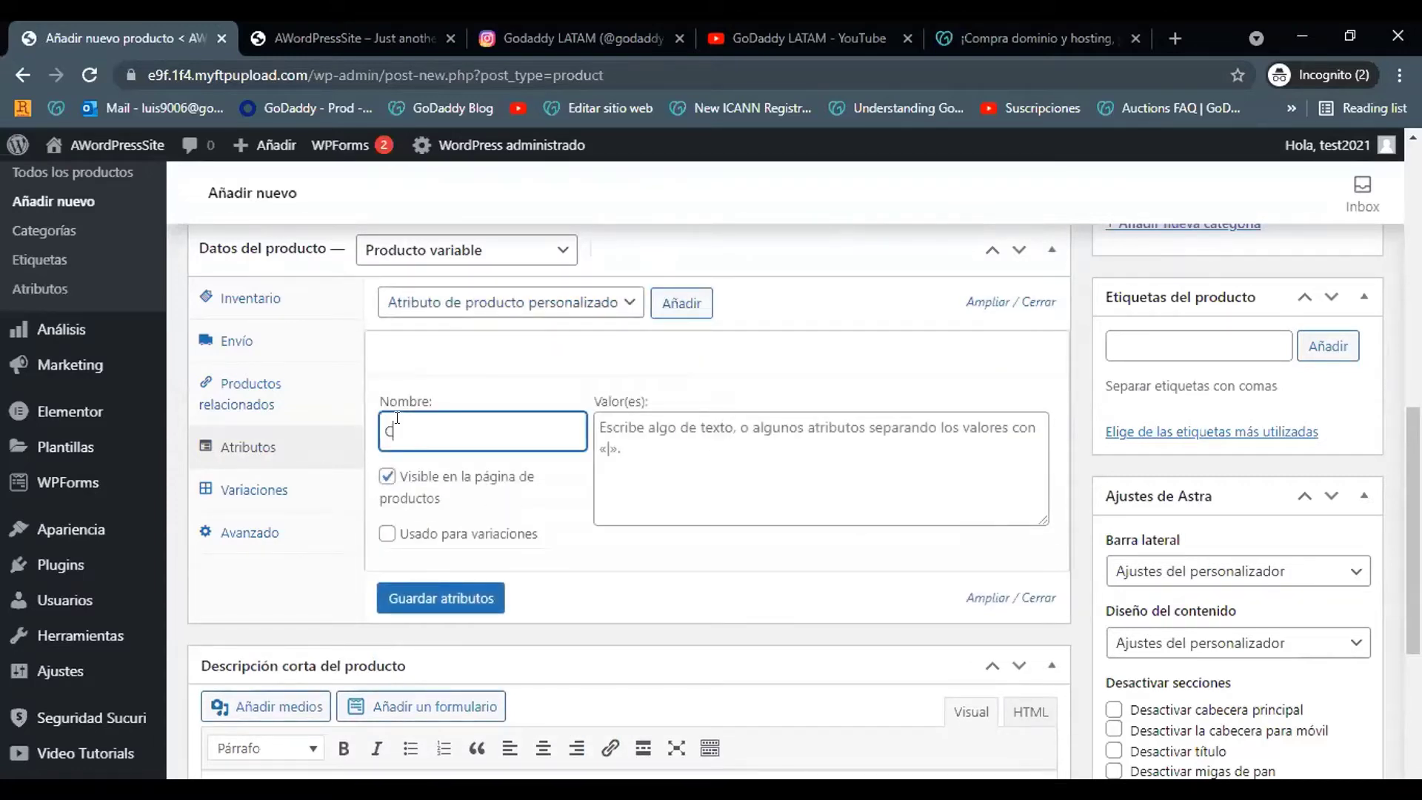
text(olor)
click(387, 534)
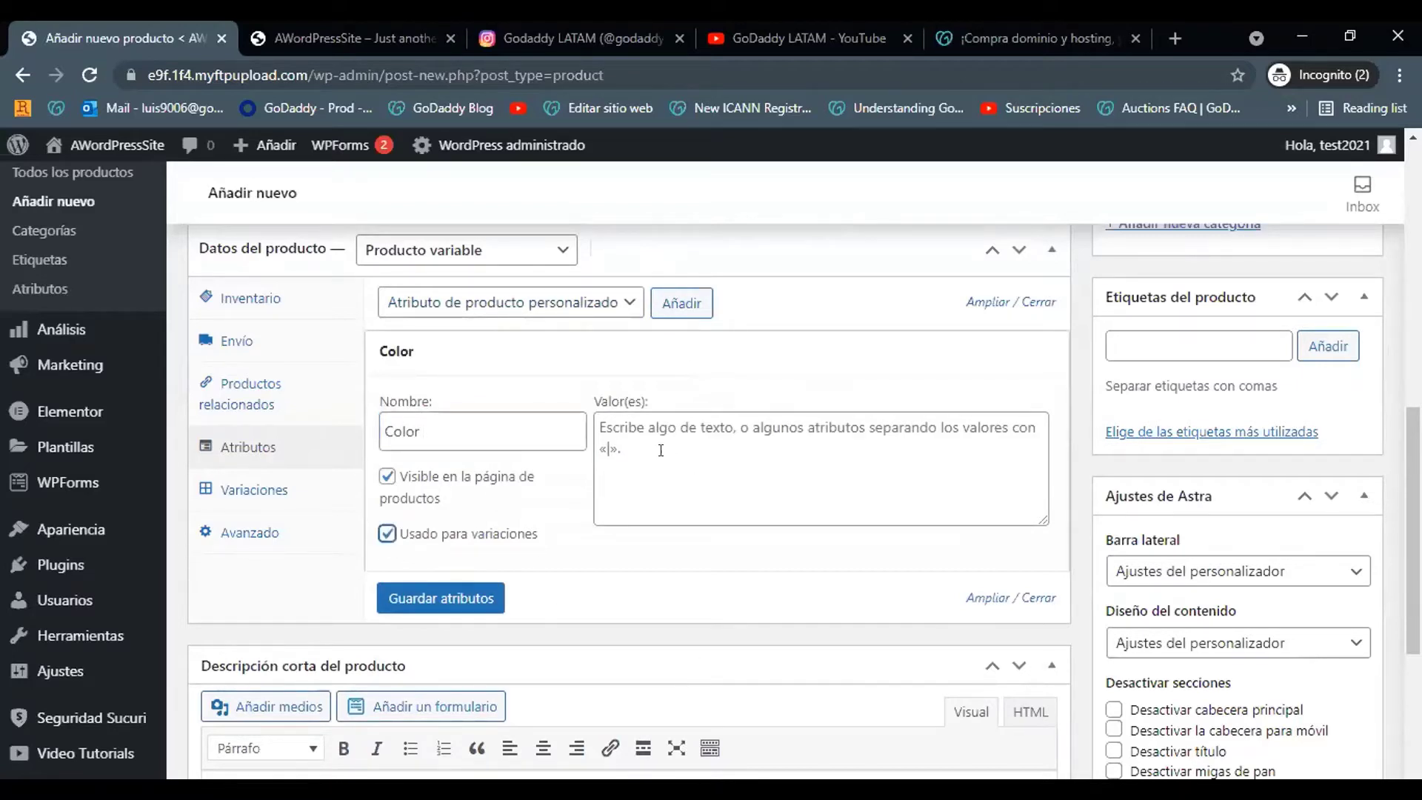
click(607, 428)
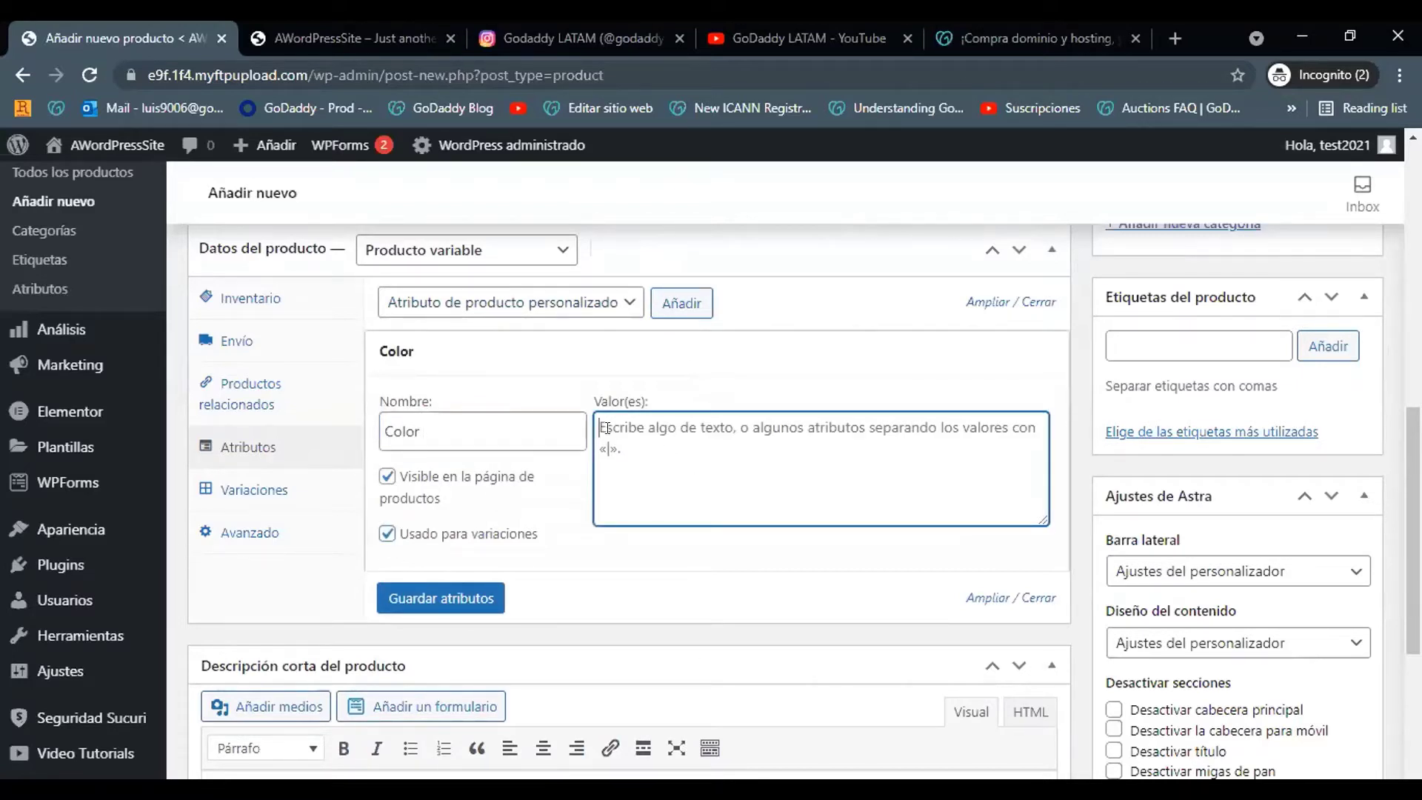
text(Azul |)
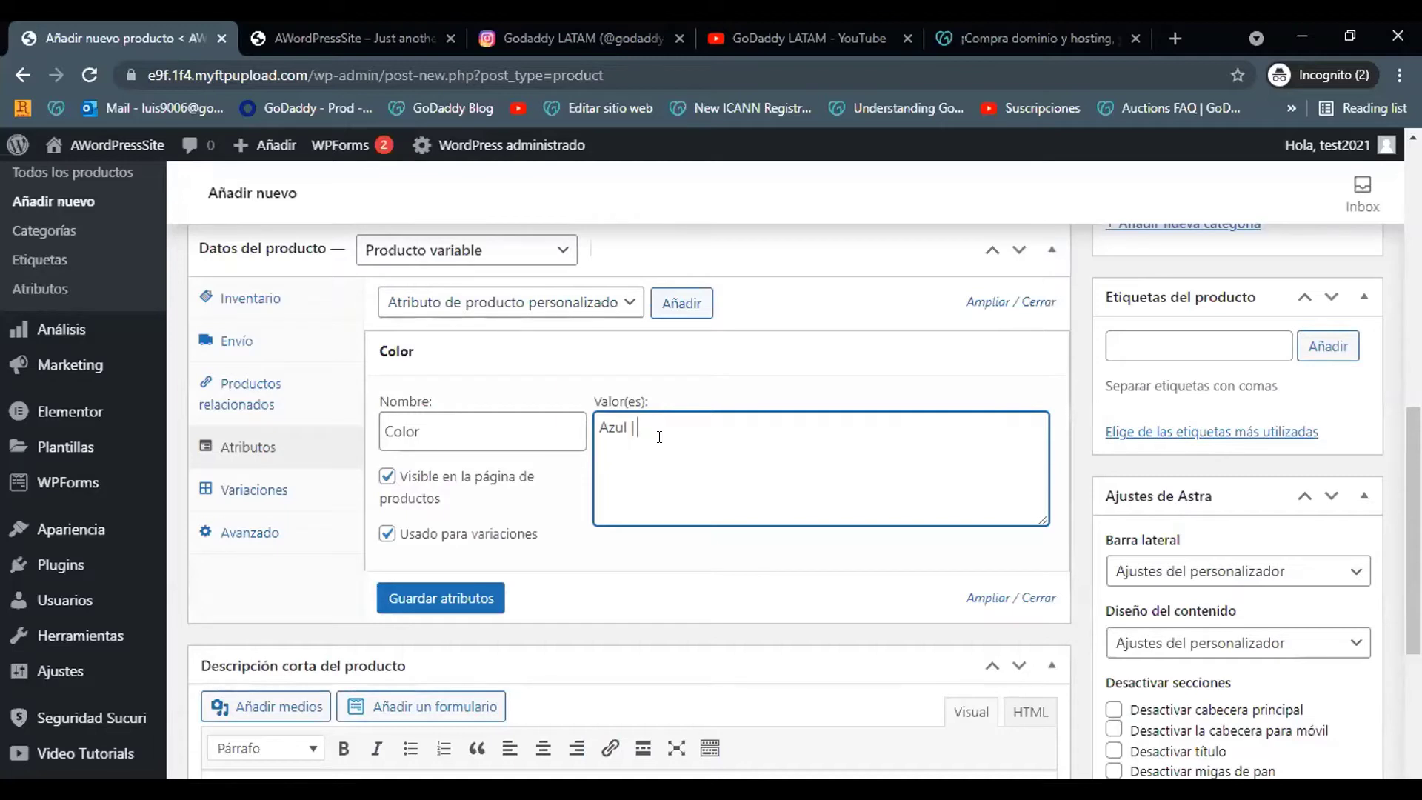
text(Rojo)
text( 1)
text( Verde)
click(471, 597)
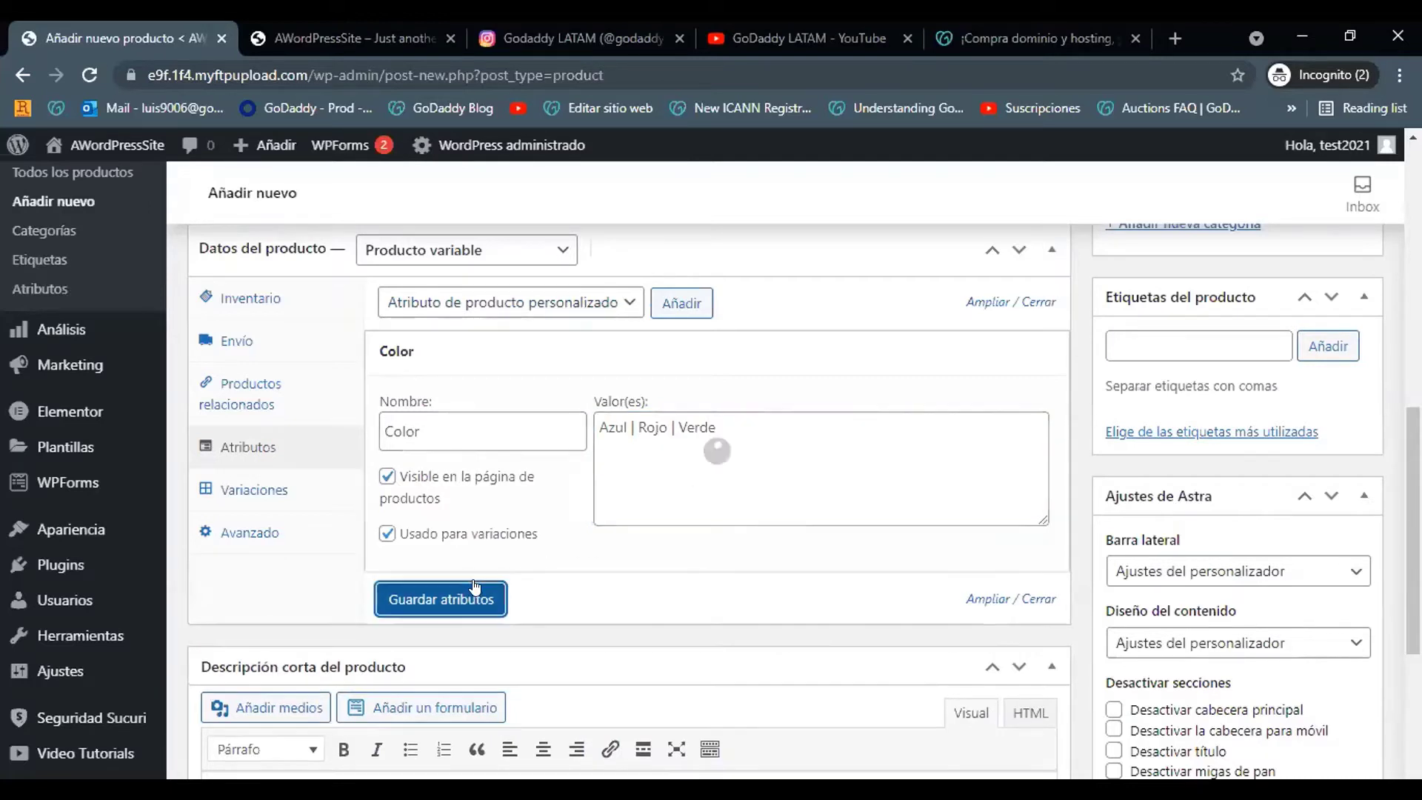
Step: Add a Talla attribute with values S | M | L used for variations, and save the attributes
click(691, 309)
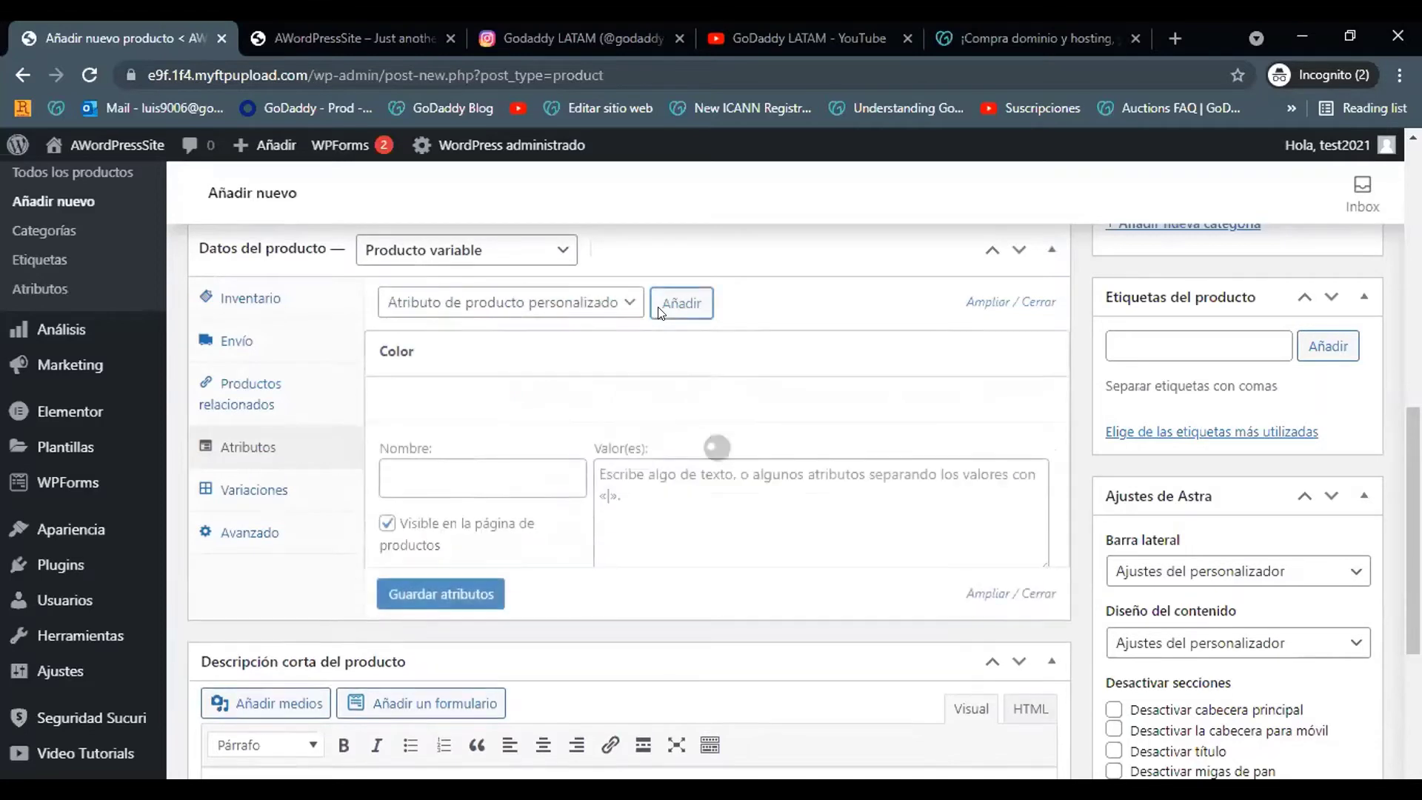
click(460, 477)
text(Talla)
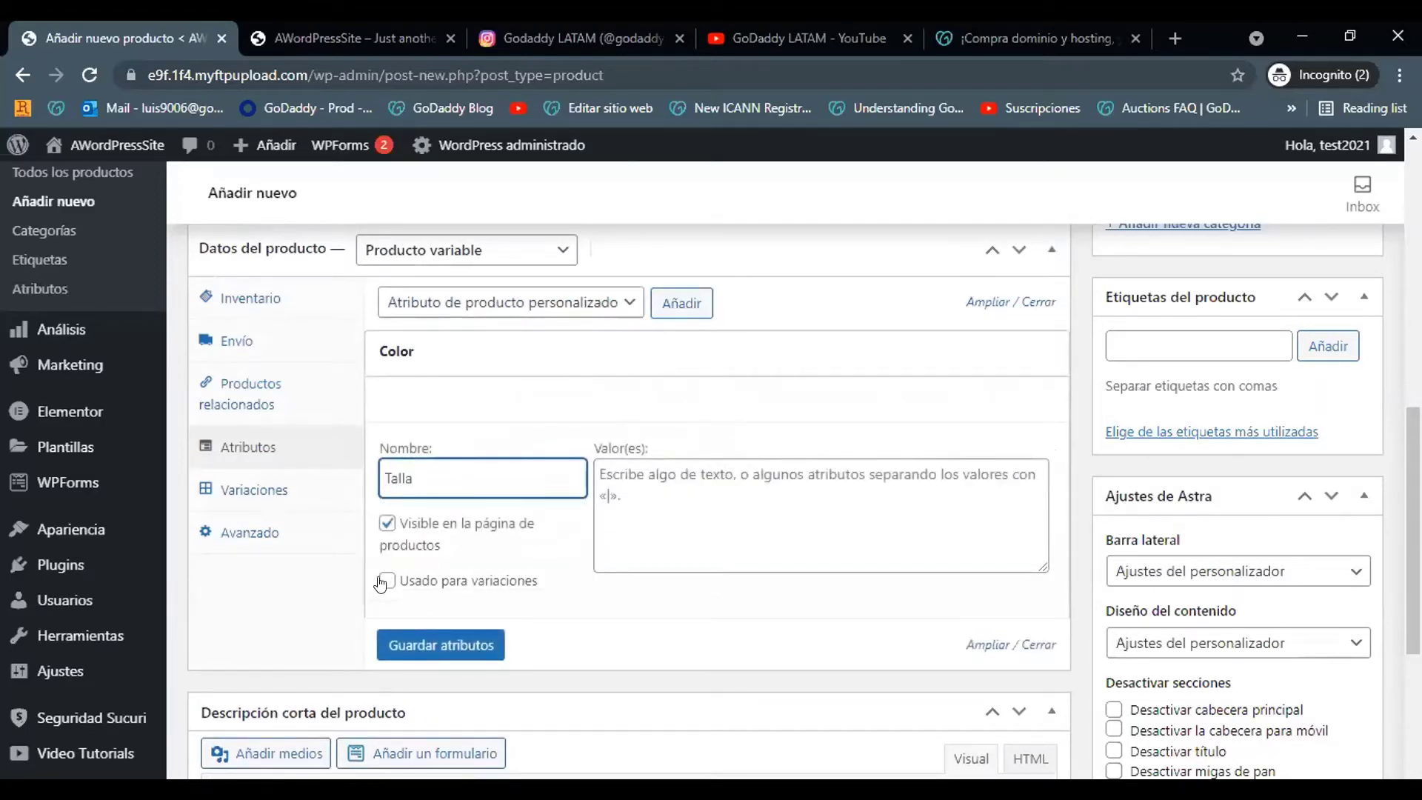
click(384, 581)
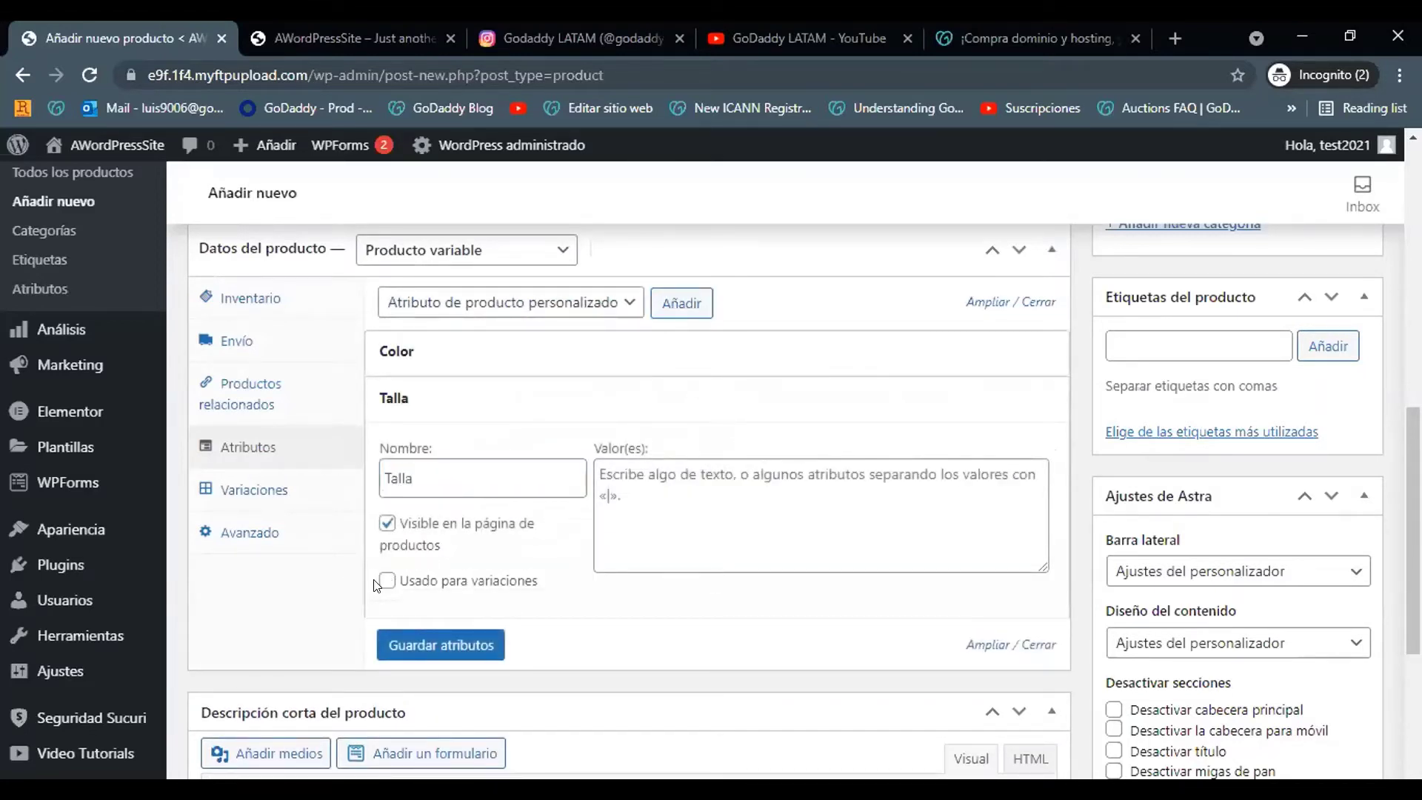
click(625, 478)
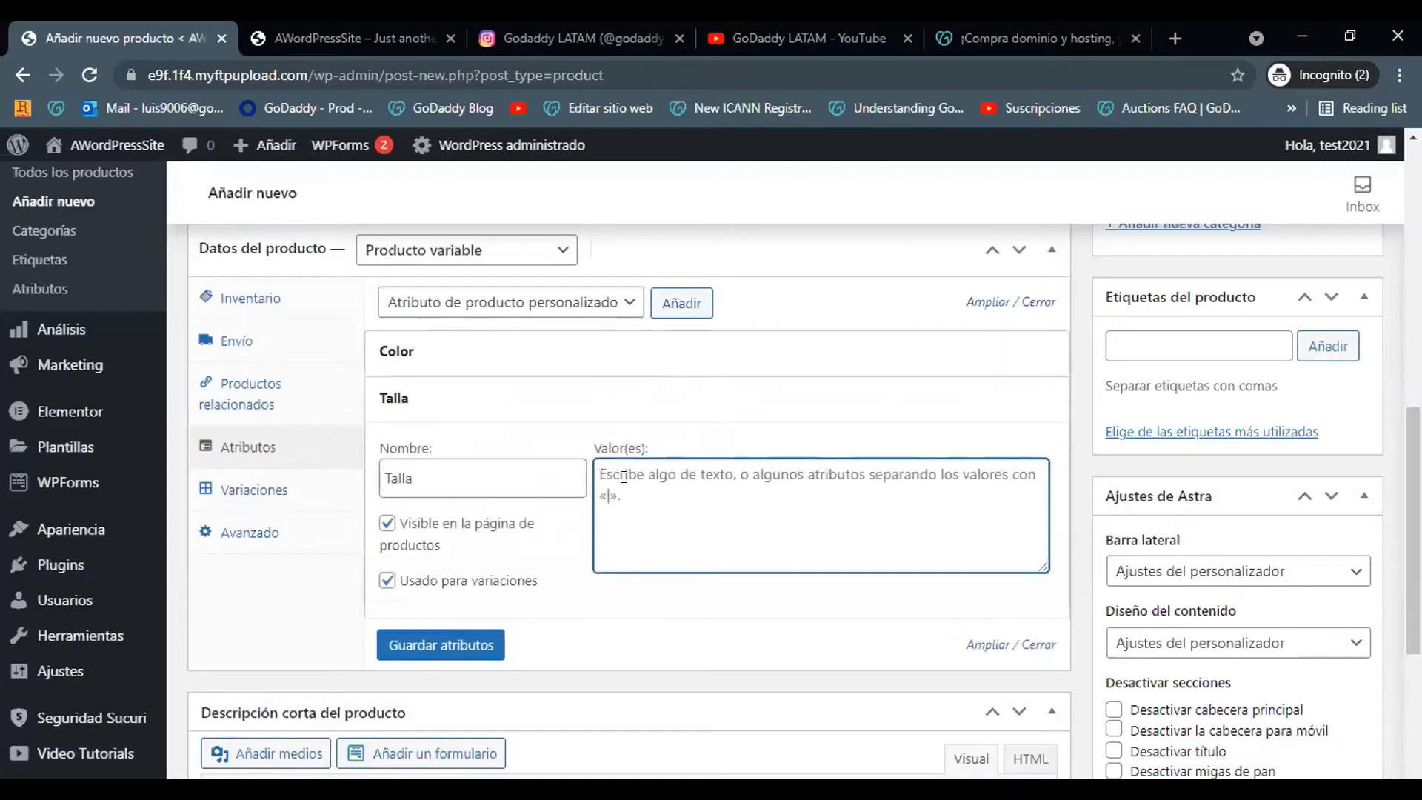
text(S)
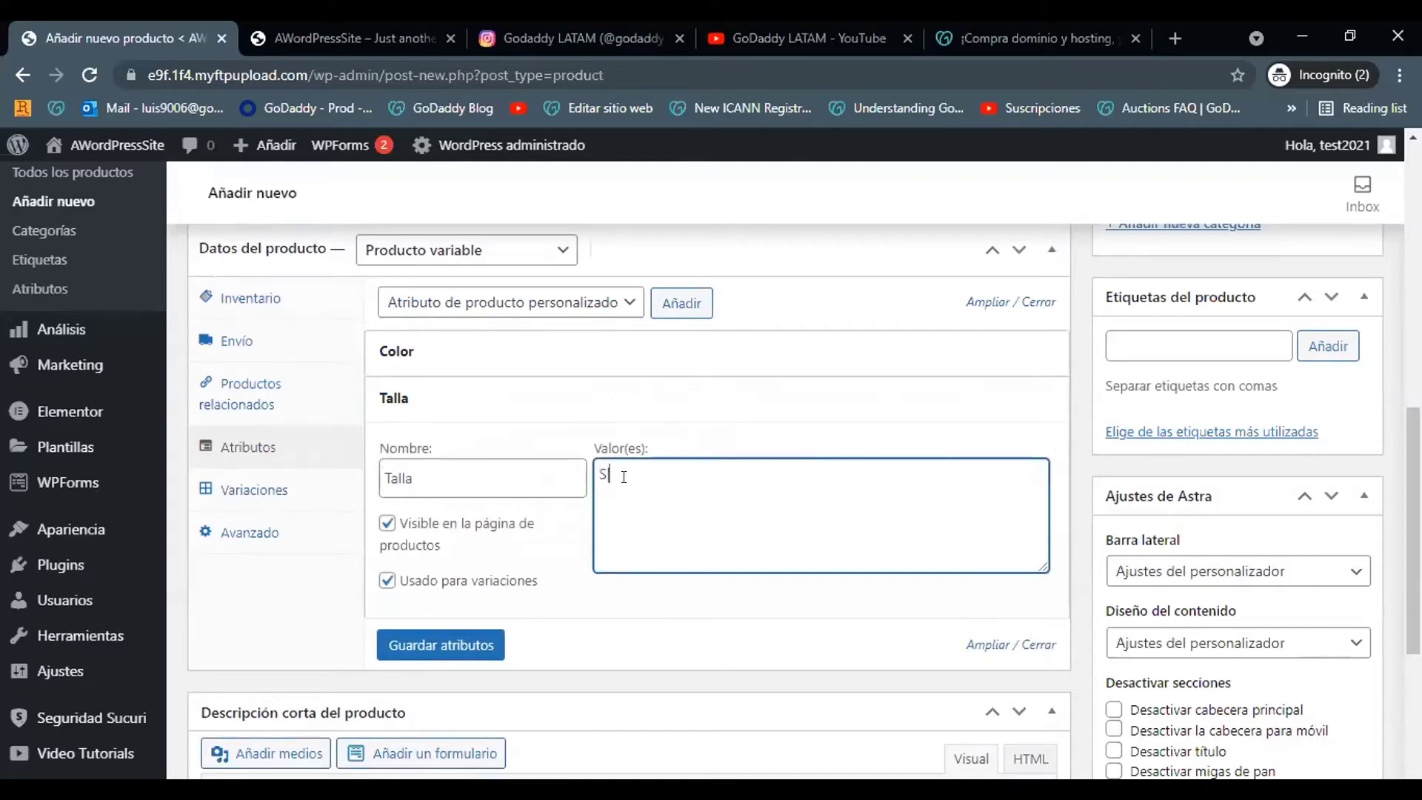
text( | M | L)
click(723, 587)
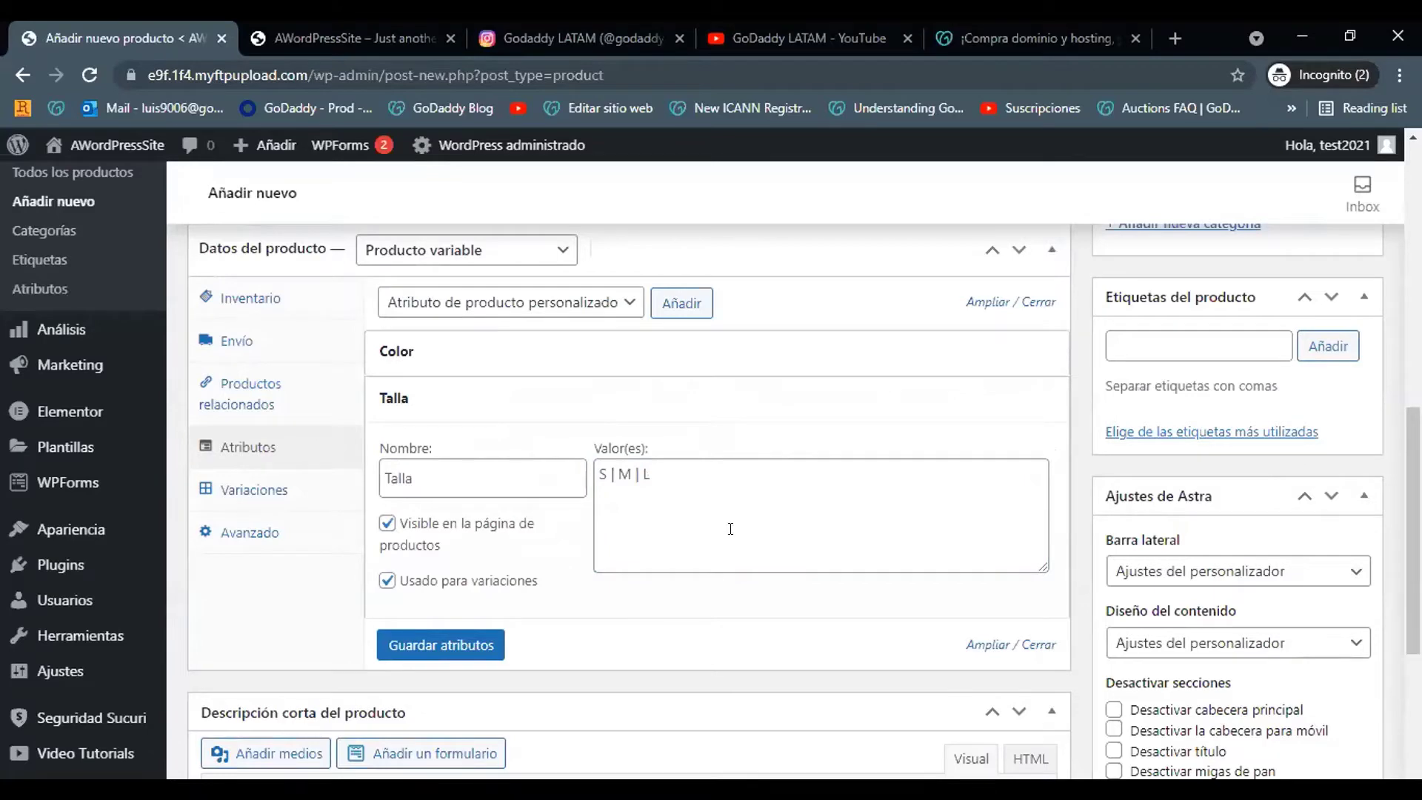
scroll(605, 497, down, 1)
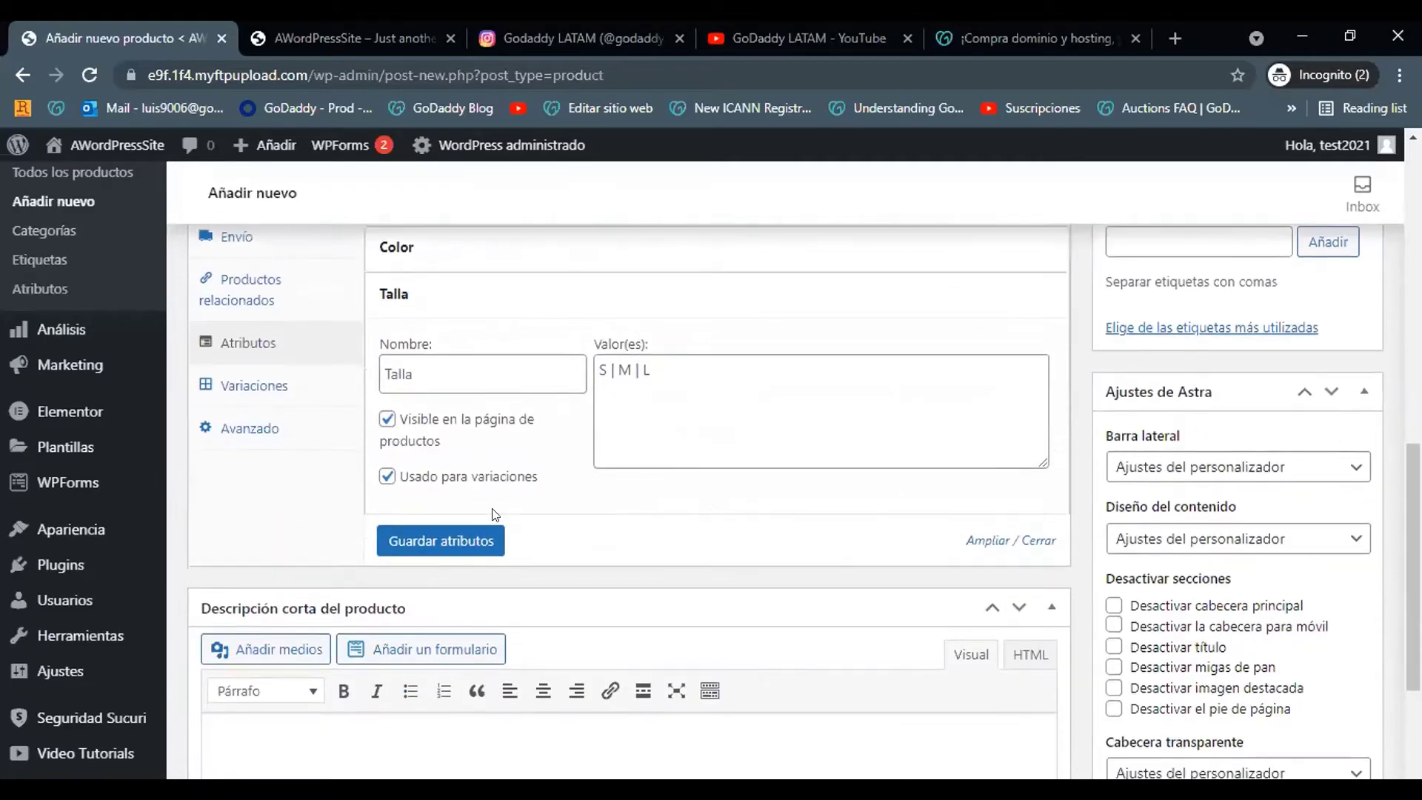
click(457, 544)
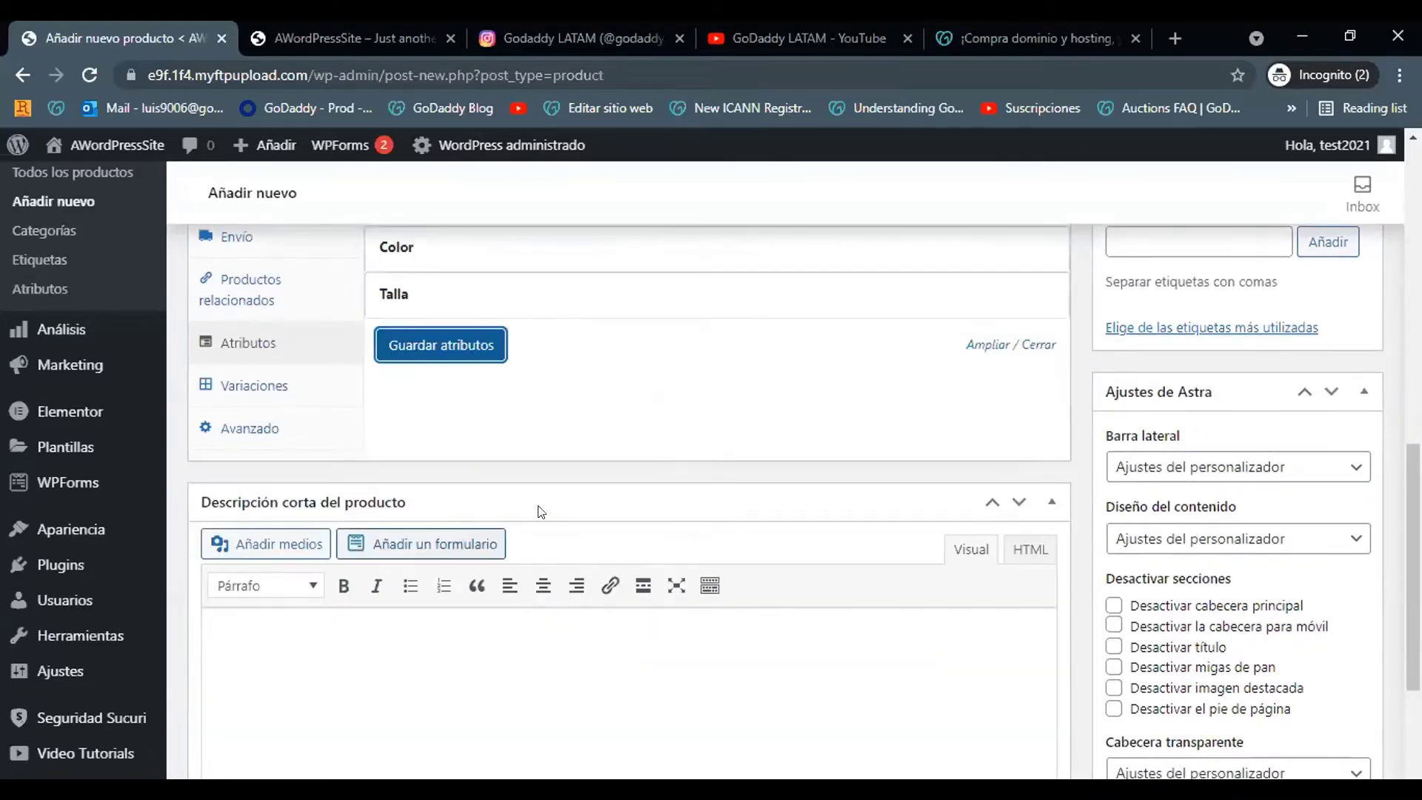
scroll(622, 413, up, 1)
scroll(622, 412, up, 1)
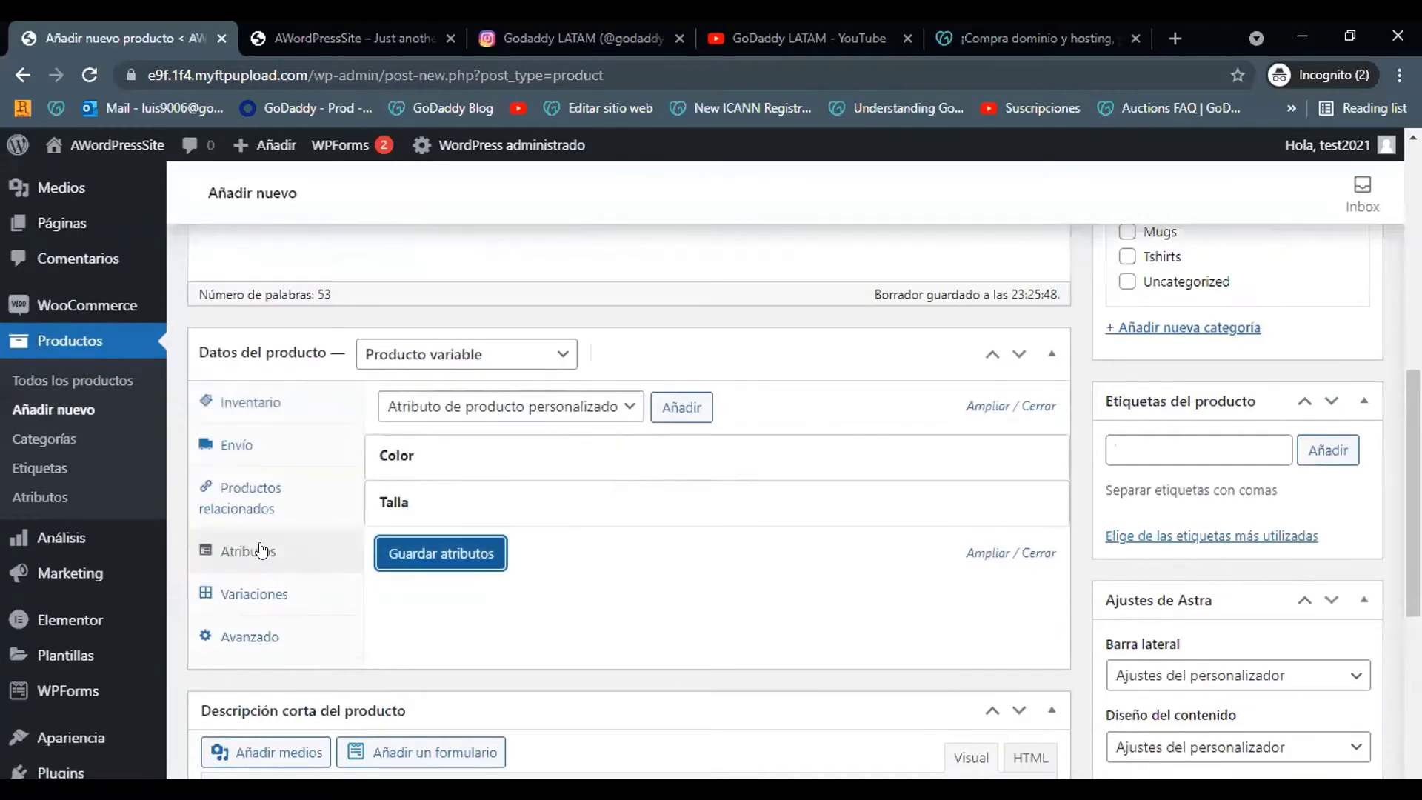
Step: Run 'Crear variaciones para todos los atributos' in the Variaciones section
click(247, 585)
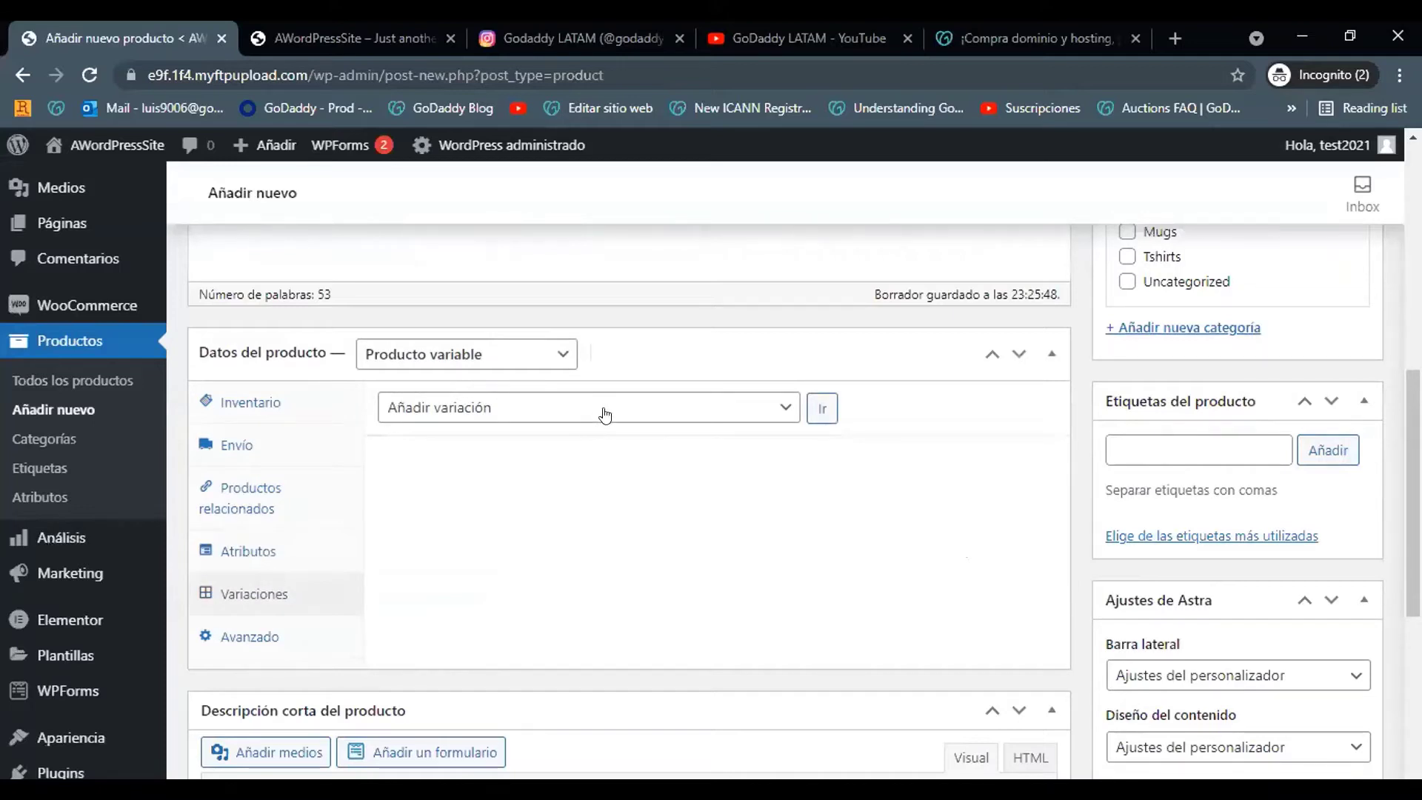
click(228, 548)
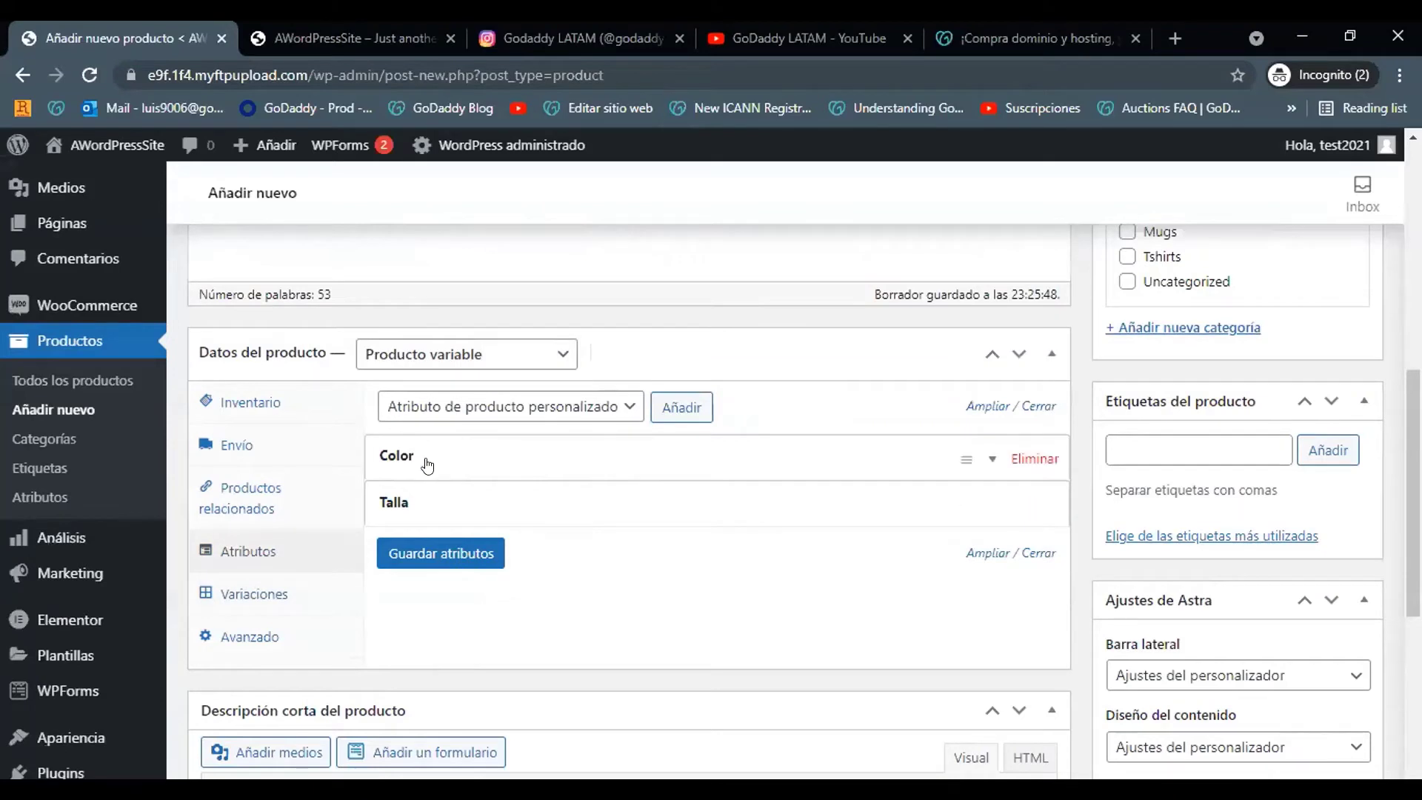
click(271, 596)
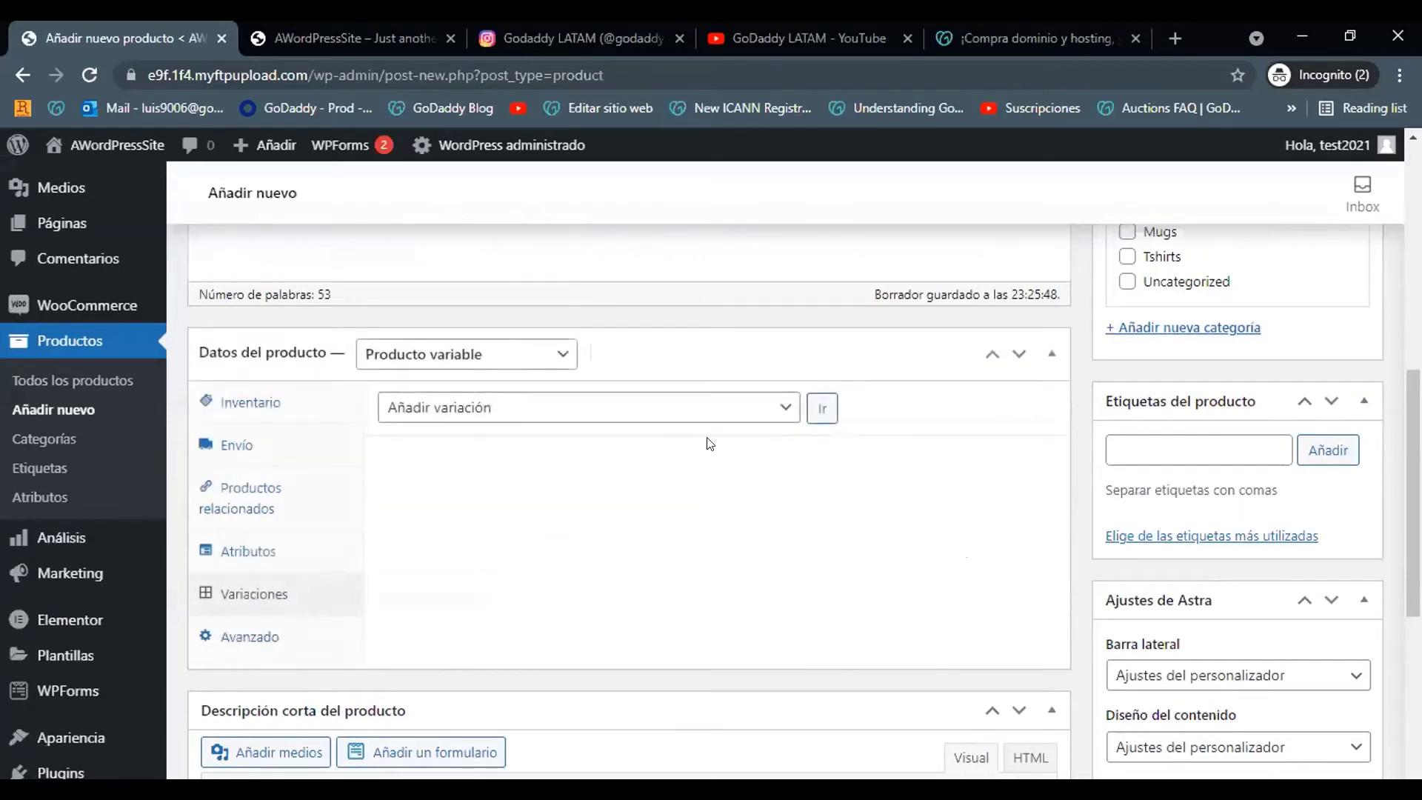
click(704, 407)
click(524, 455)
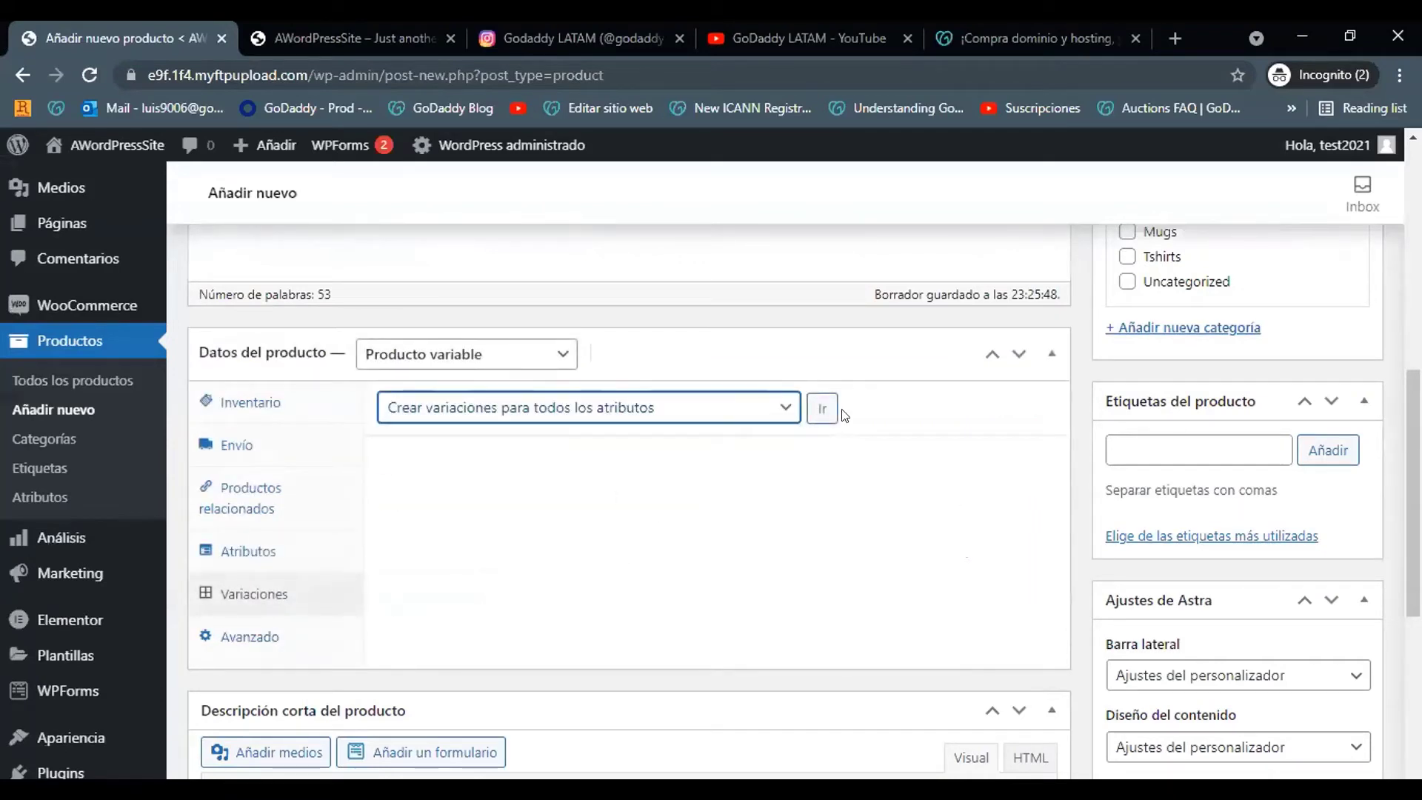
click(828, 411)
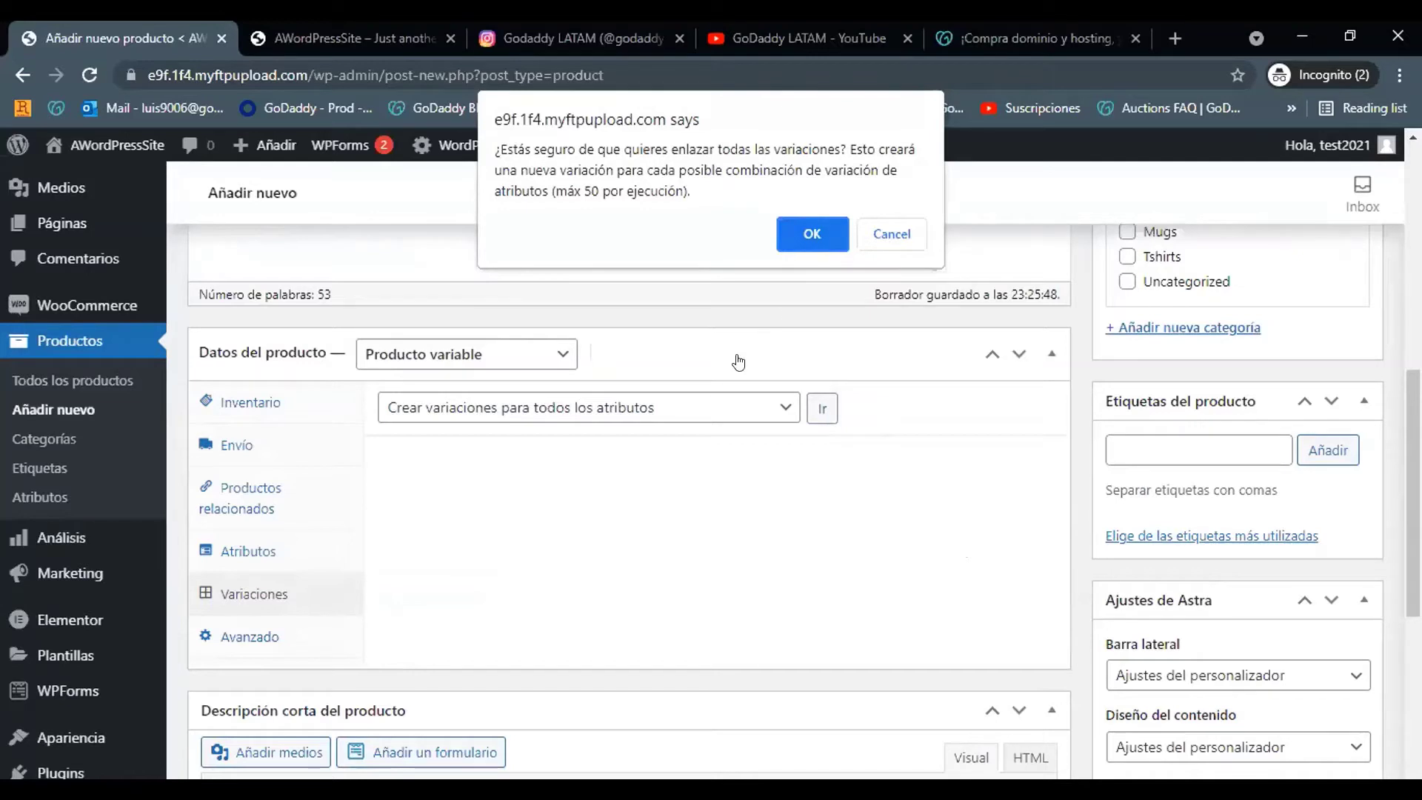
Step: Create variations for every colour and size combination, giving nine variations
click(809, 240)
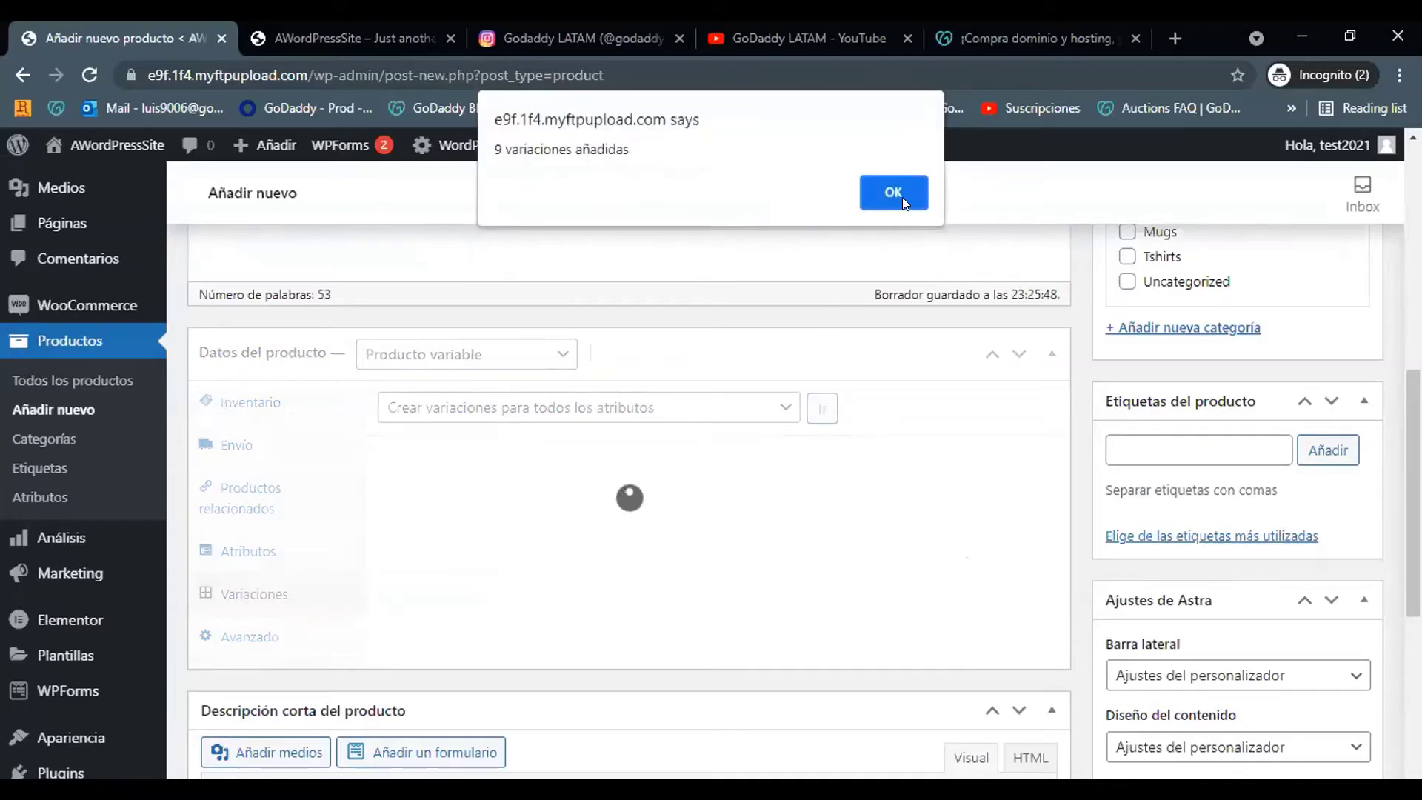
click(899, 193)
scroll(652, 464, down, 3)
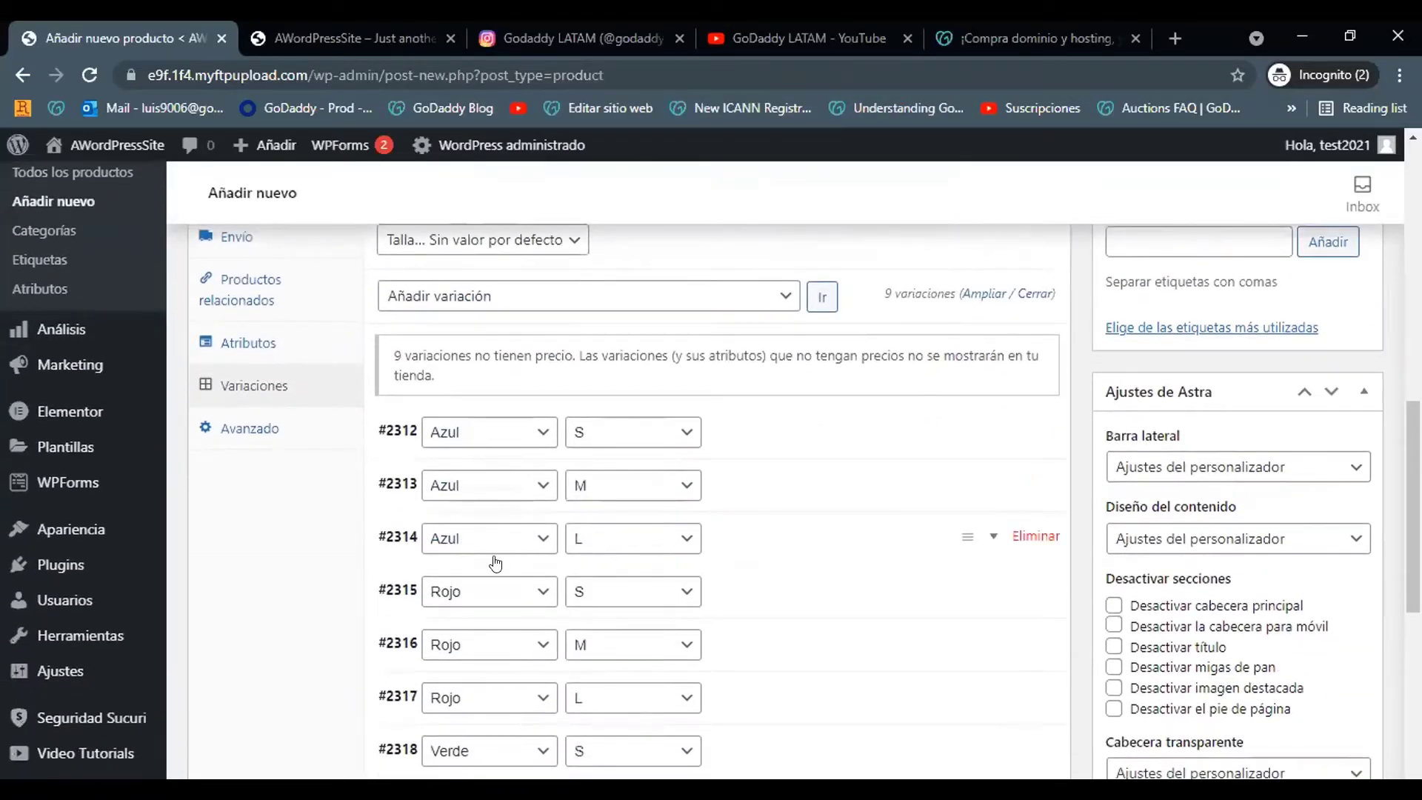
scroll(488, 545, down, 2)
scroll(523, 504, down, 2)
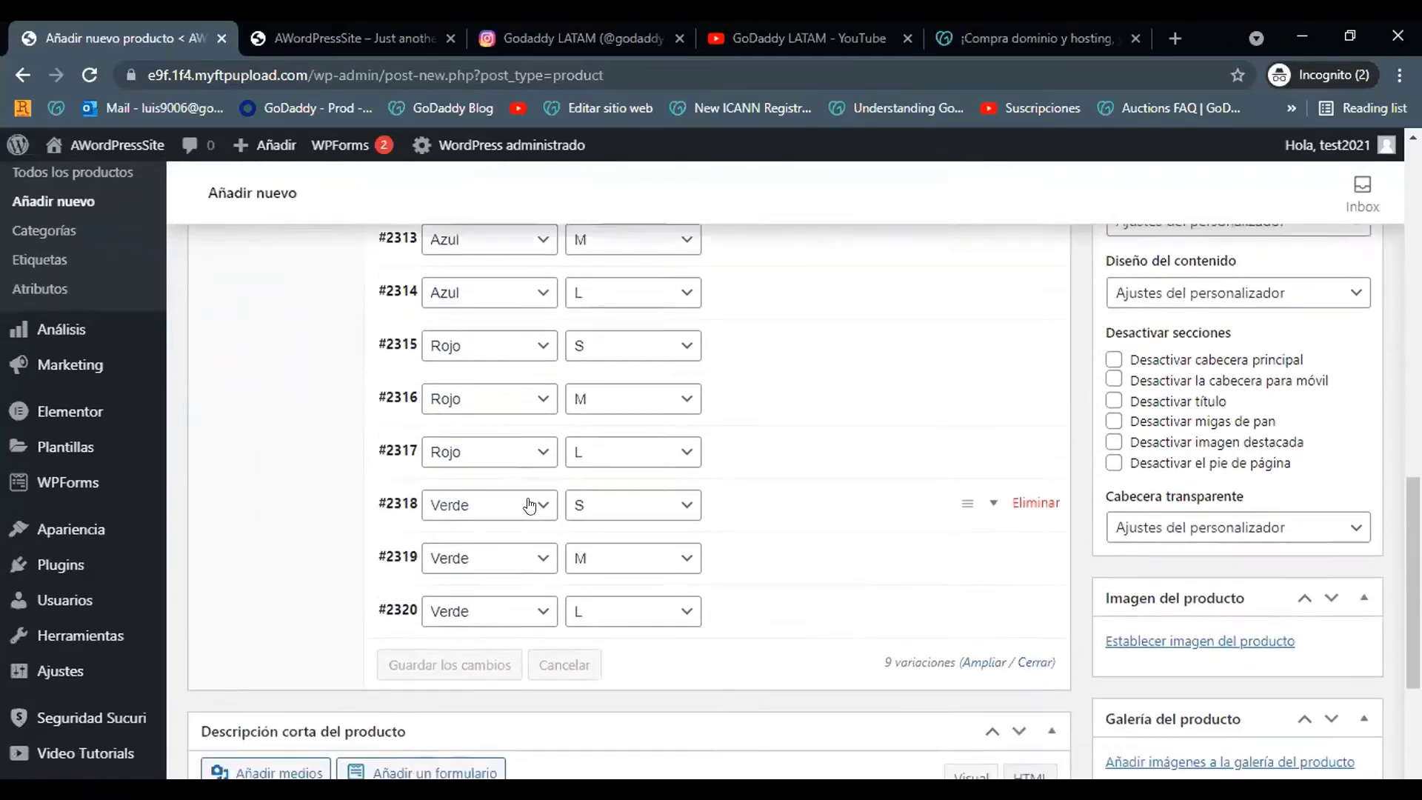
scroll(657, 539, up, 4)
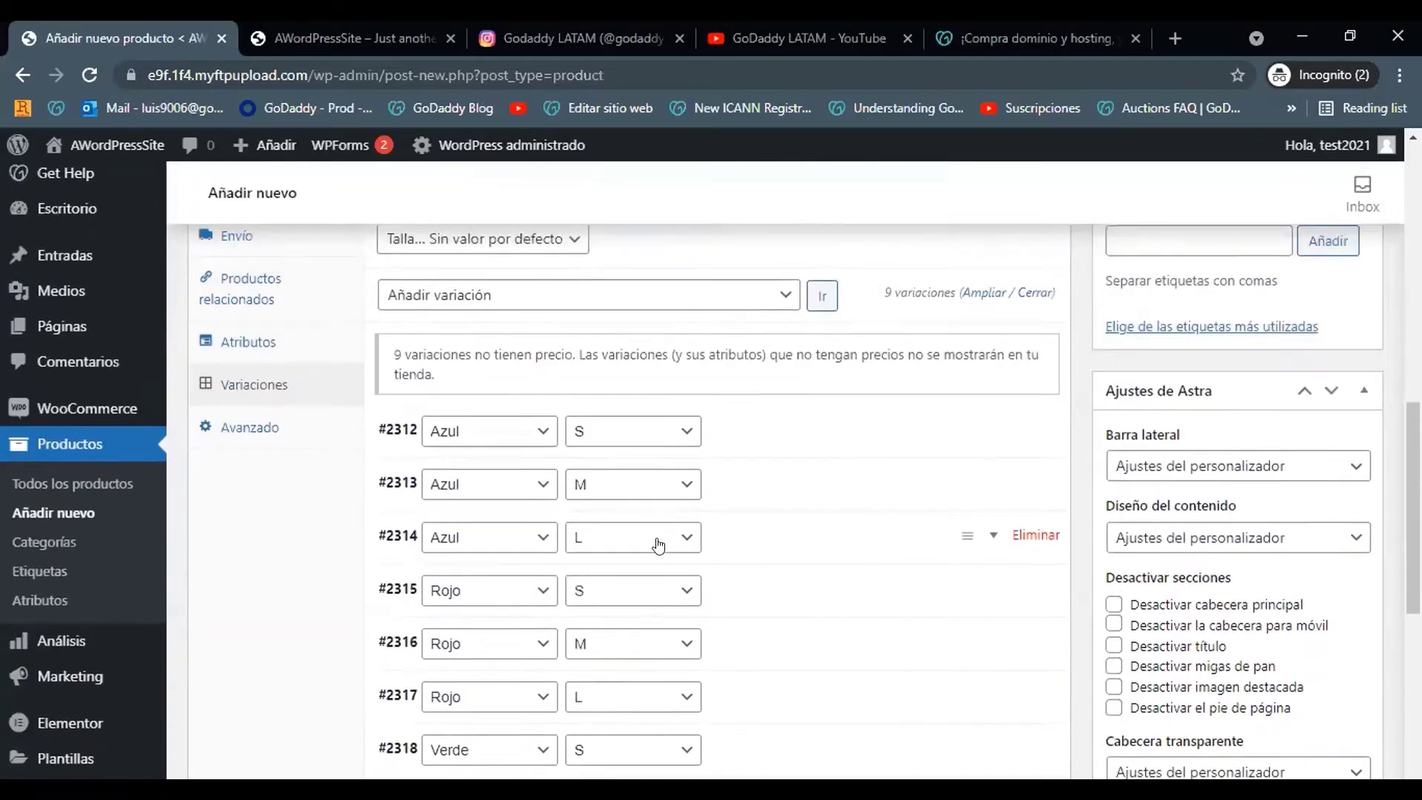
Step: Give variation #2312 (Azul, S) the blue Thankful t-shirt image from the media library
click(794, 439)
click(794, 439)
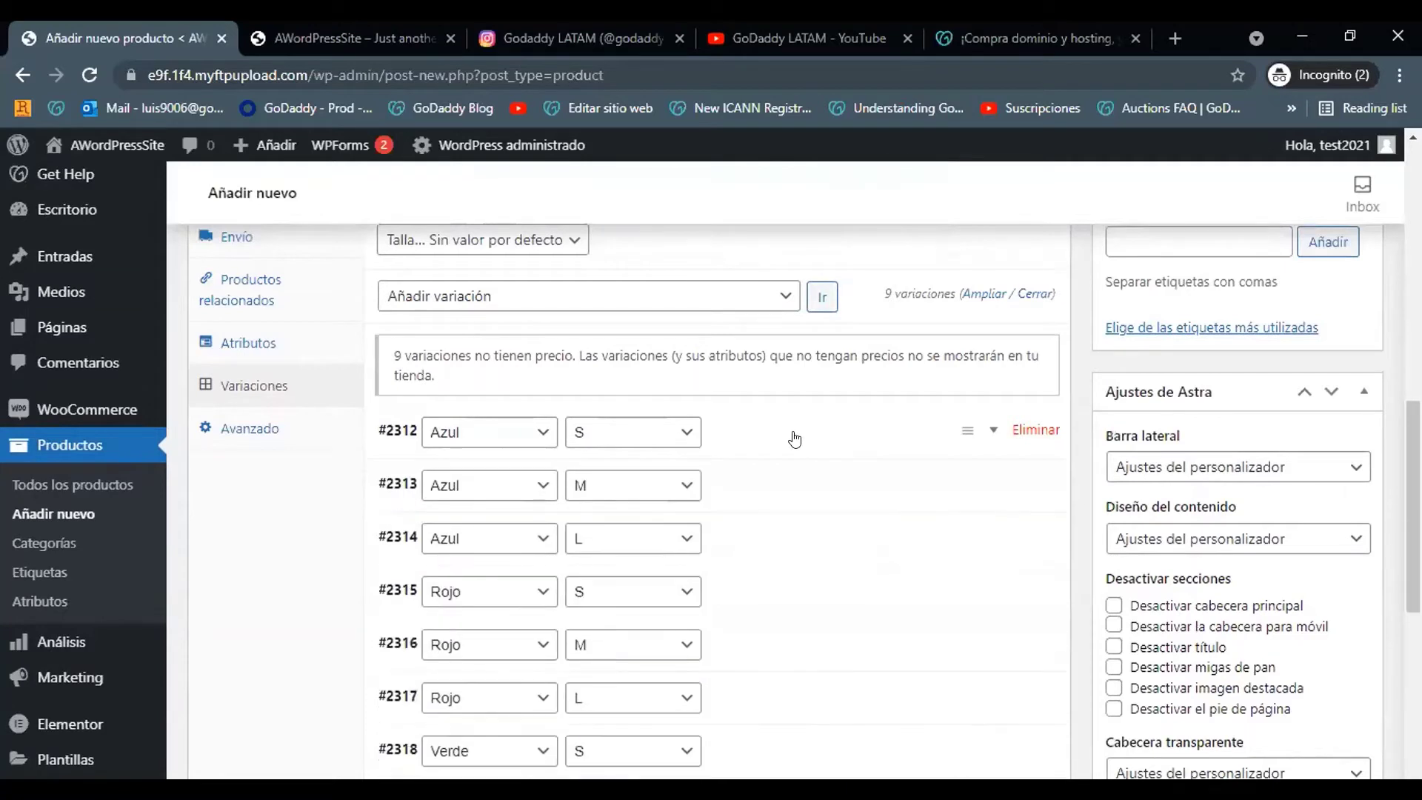
click(795, 439)
click(794, 439)
click(794, 439)
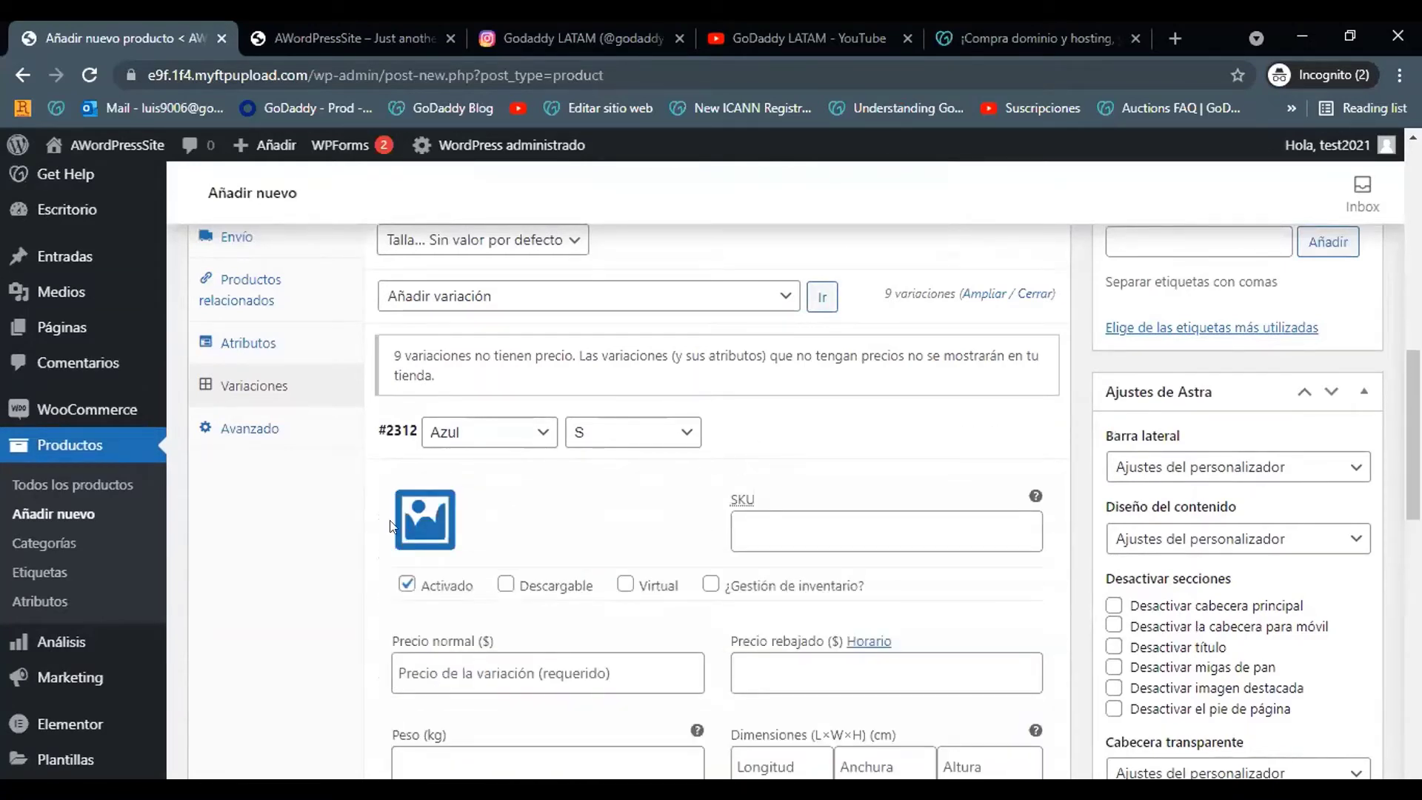
click(425, 519)
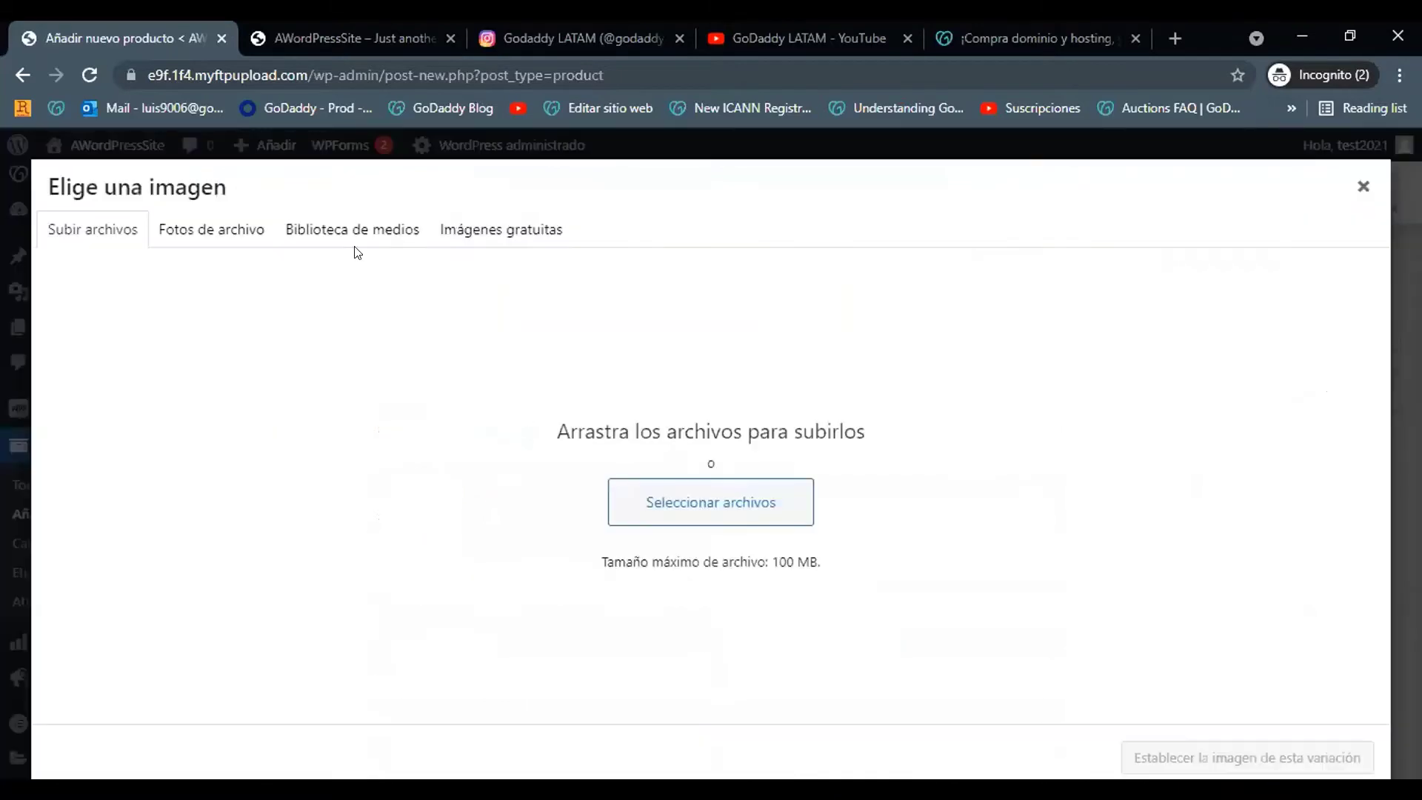
click(207, 231)
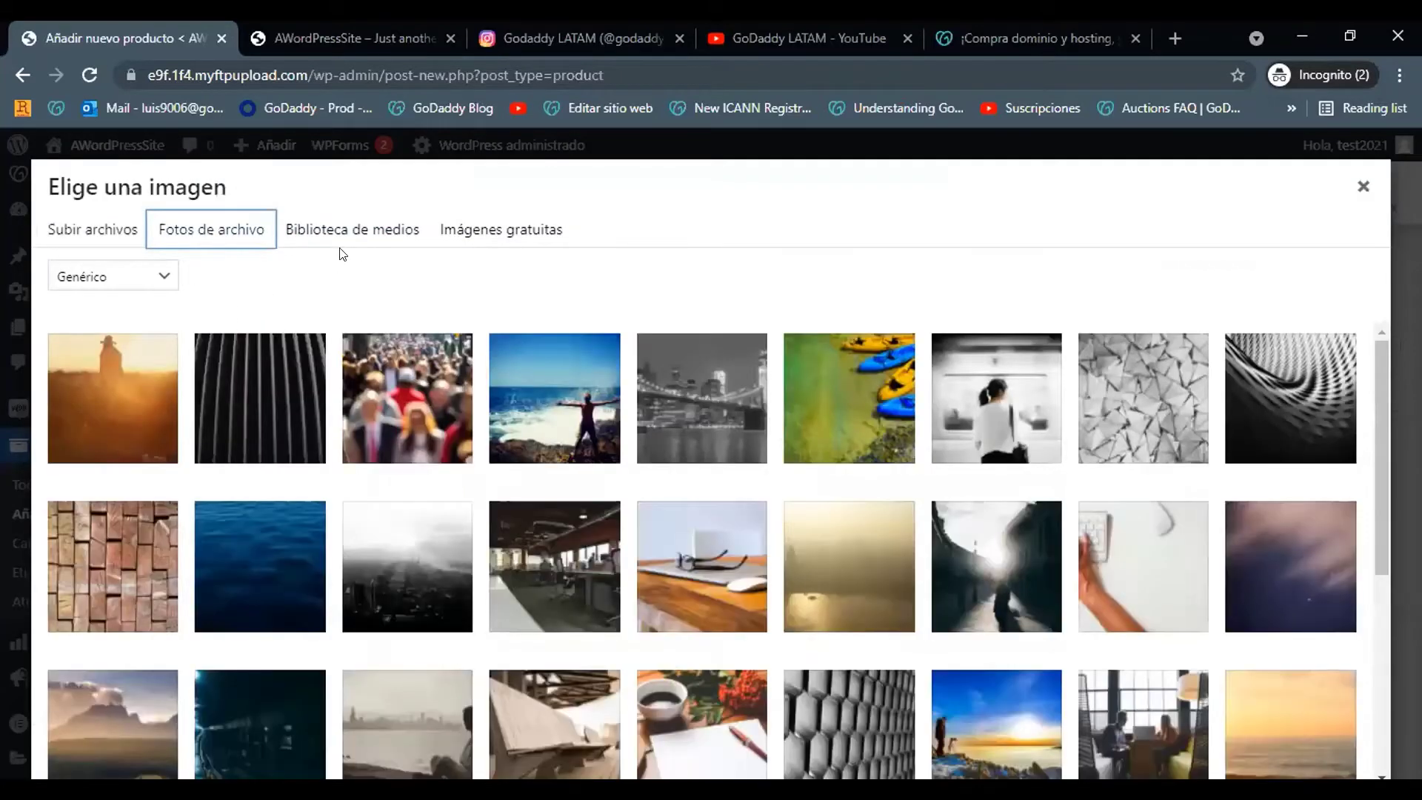
click(345, 234)
scroll(479, 365, down, 2)
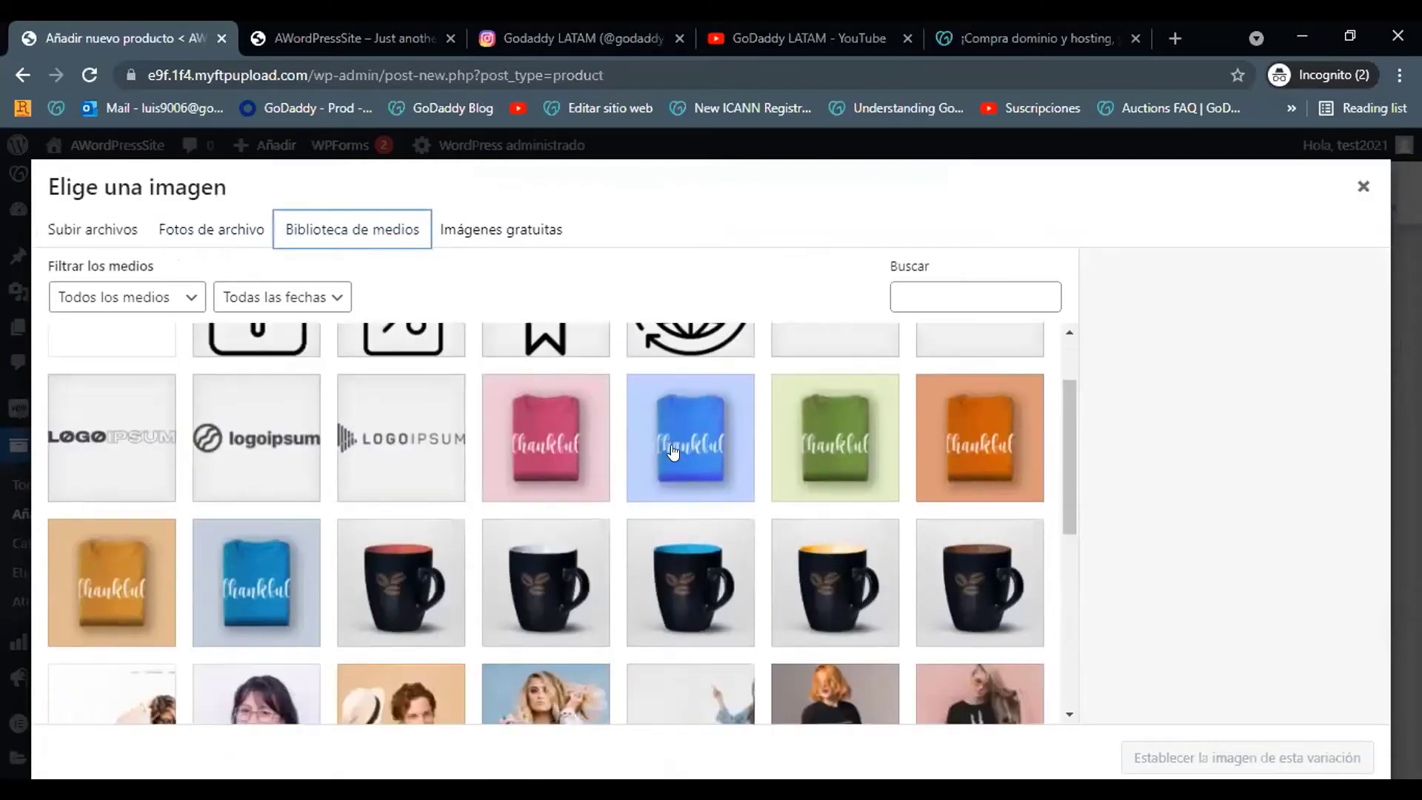
click(690, 437)
click(1263, 756)
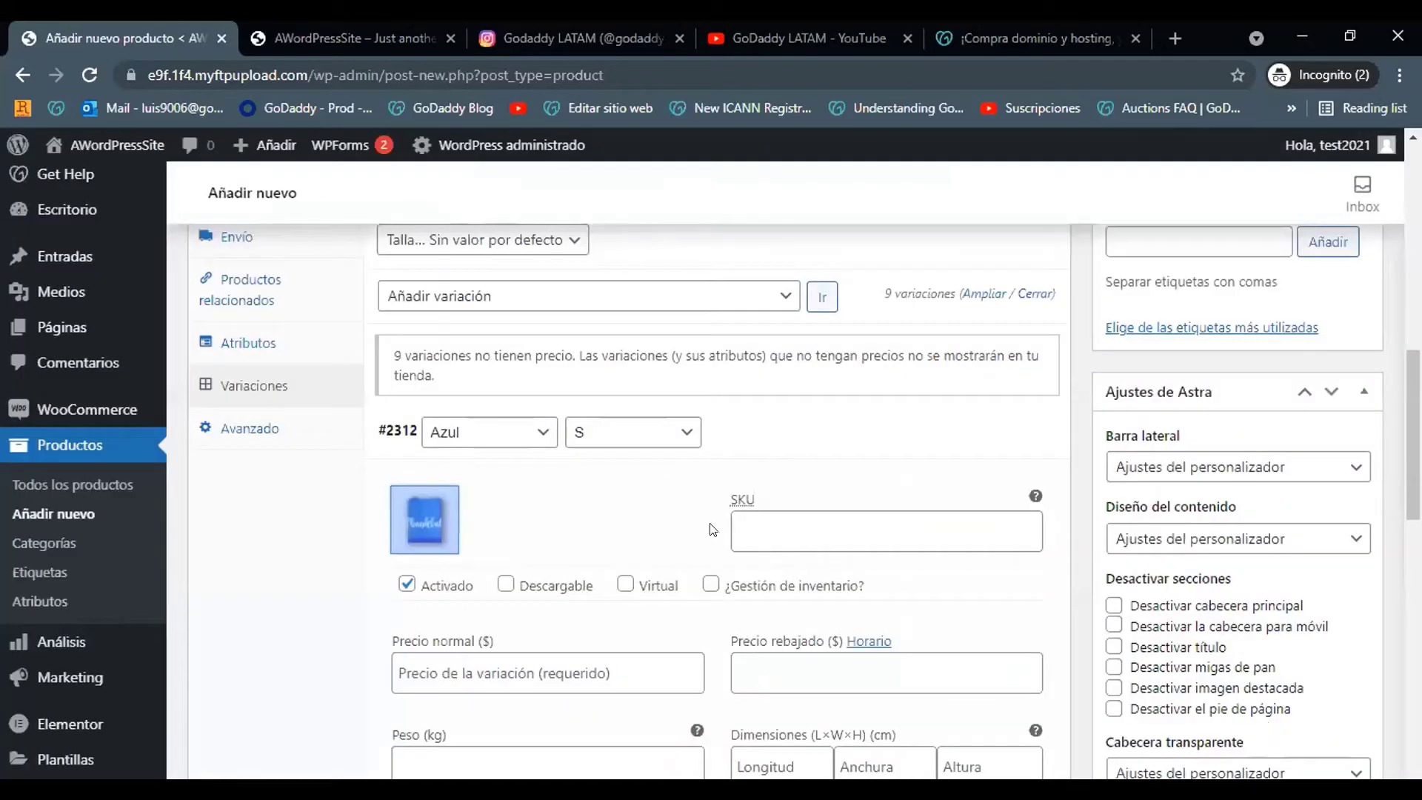
Step: Set variation #2312's regular price to 50
click(773, 433)
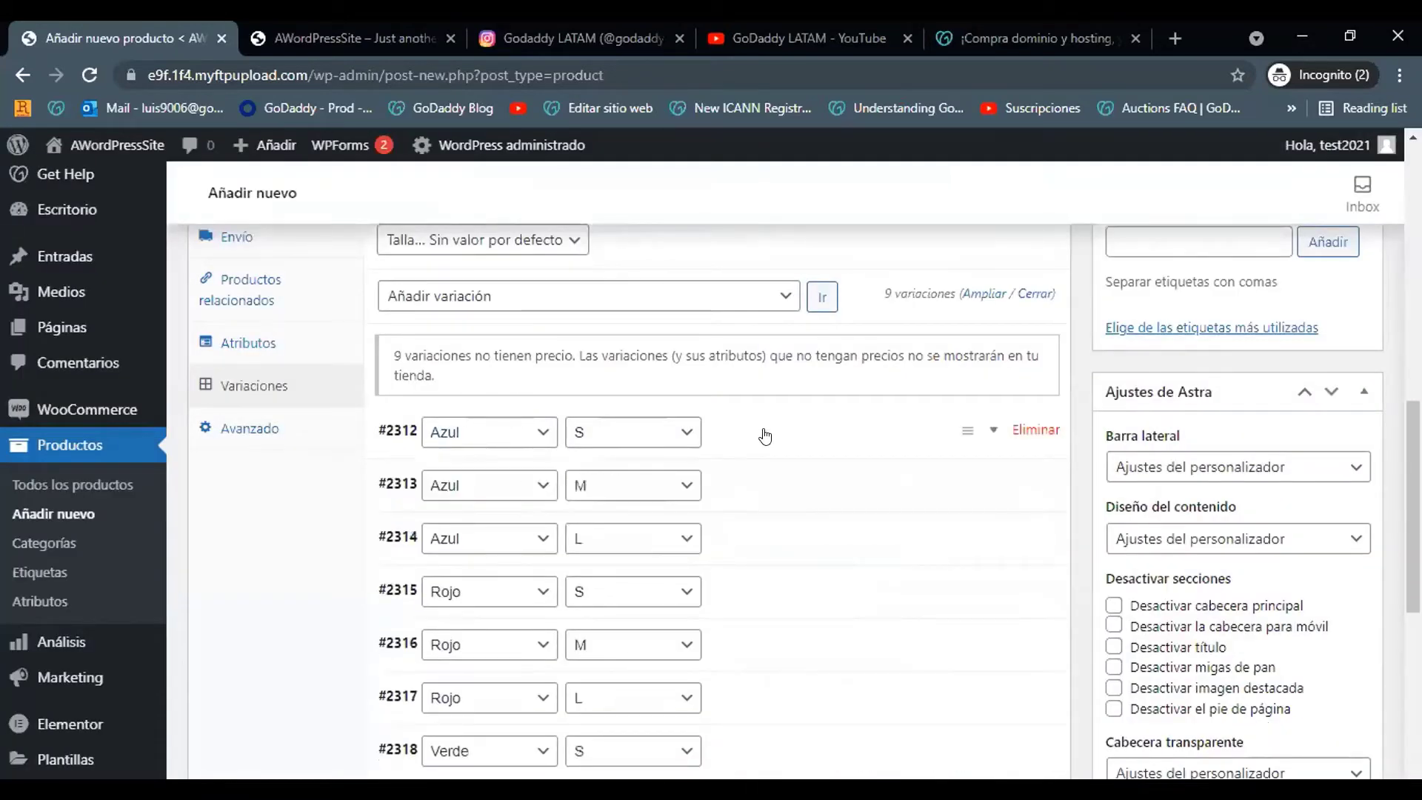
click(766, 436)
click(814, 522)
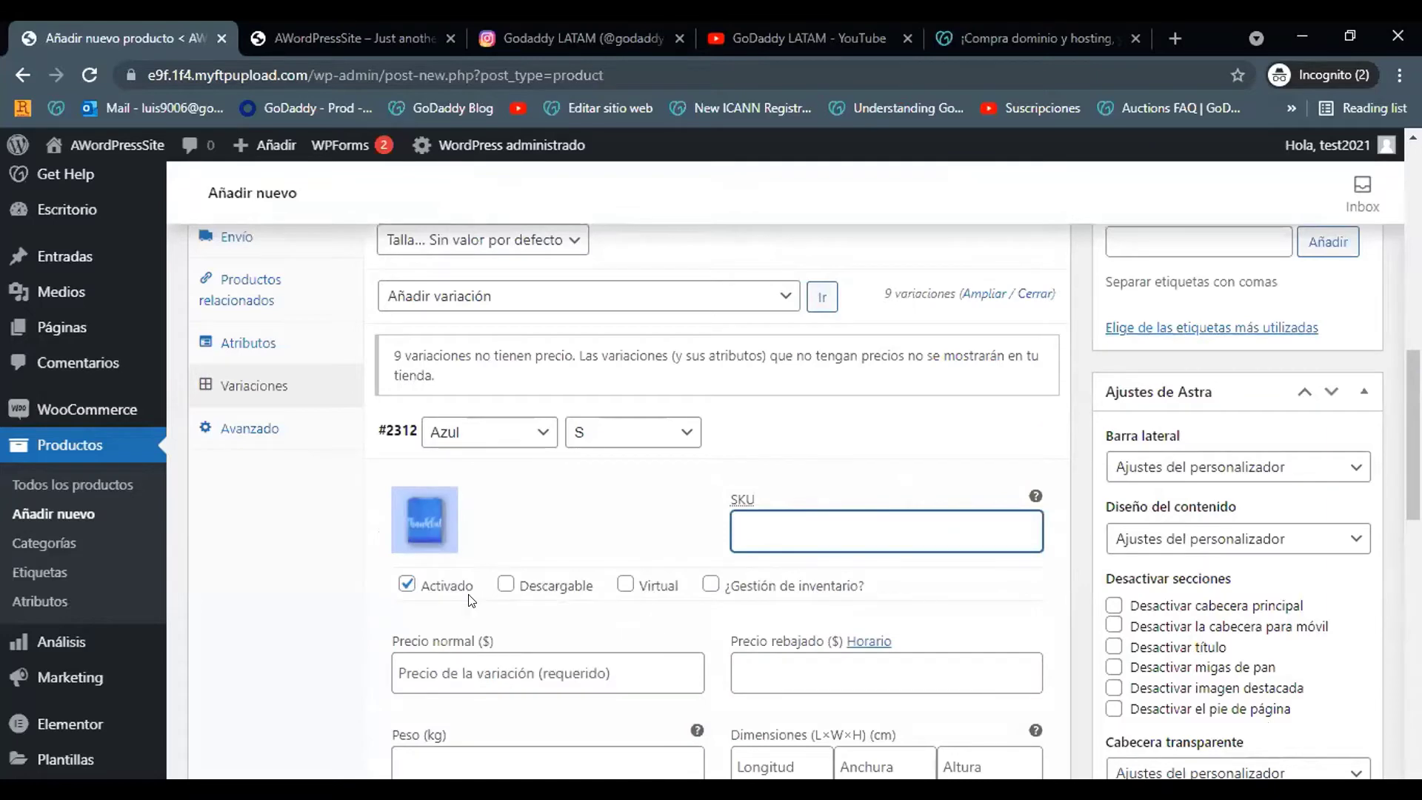
scroll(518, 567, down, 1)
click(456, 563)
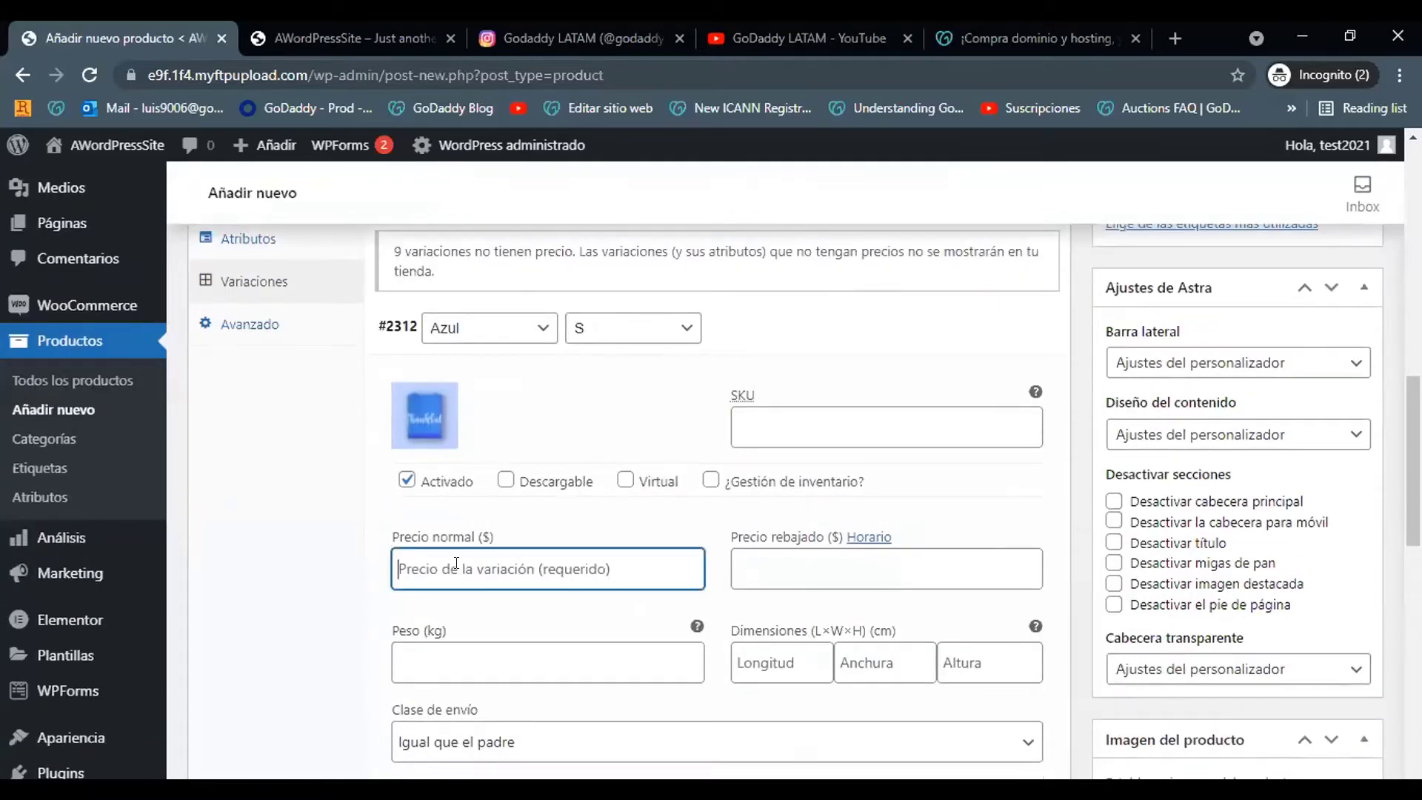
text(50)
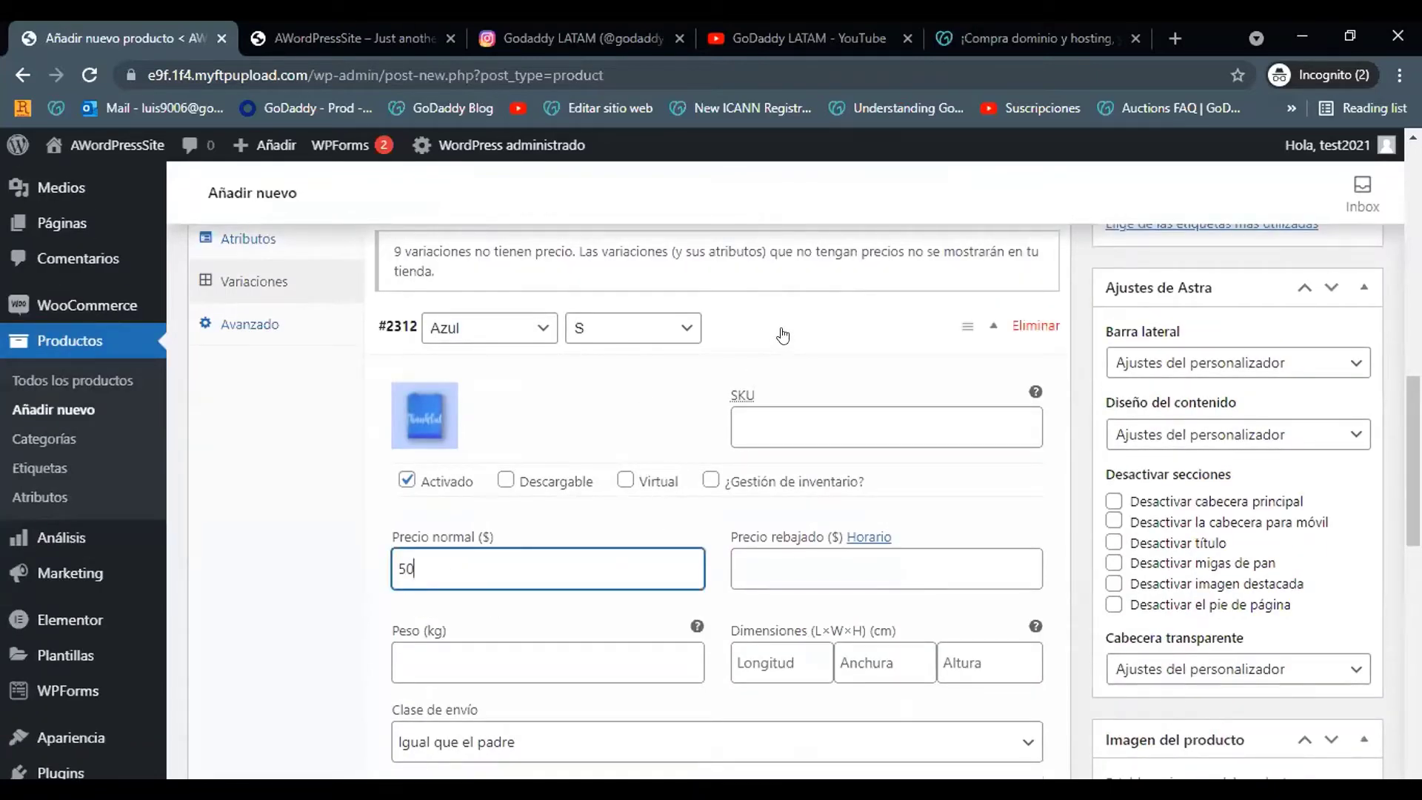
click(781, 335)
Step: Inspect variation #2313 without adding an image, and recheck variation #2312's price
click(763, 379)
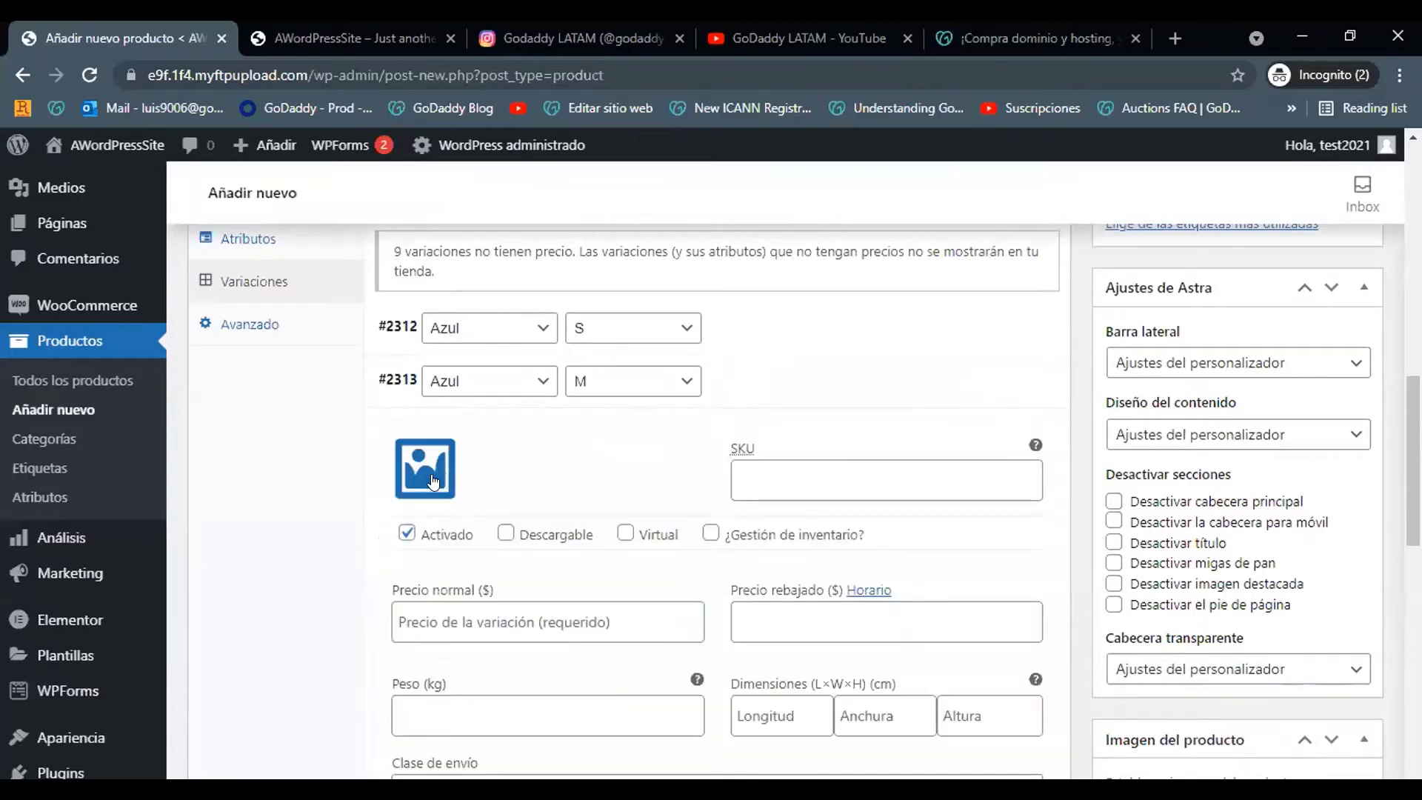
click(426, 466)
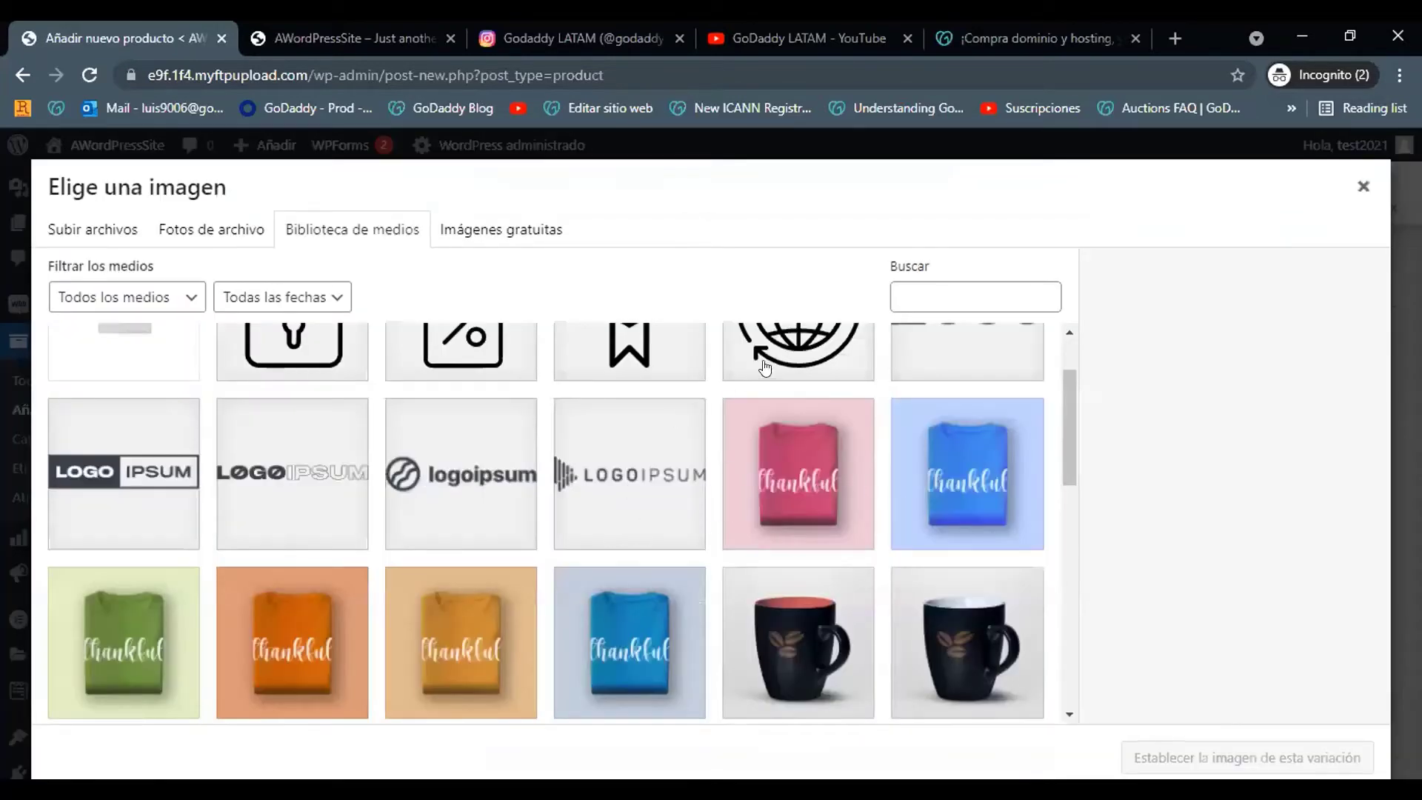
click(1362, 186)
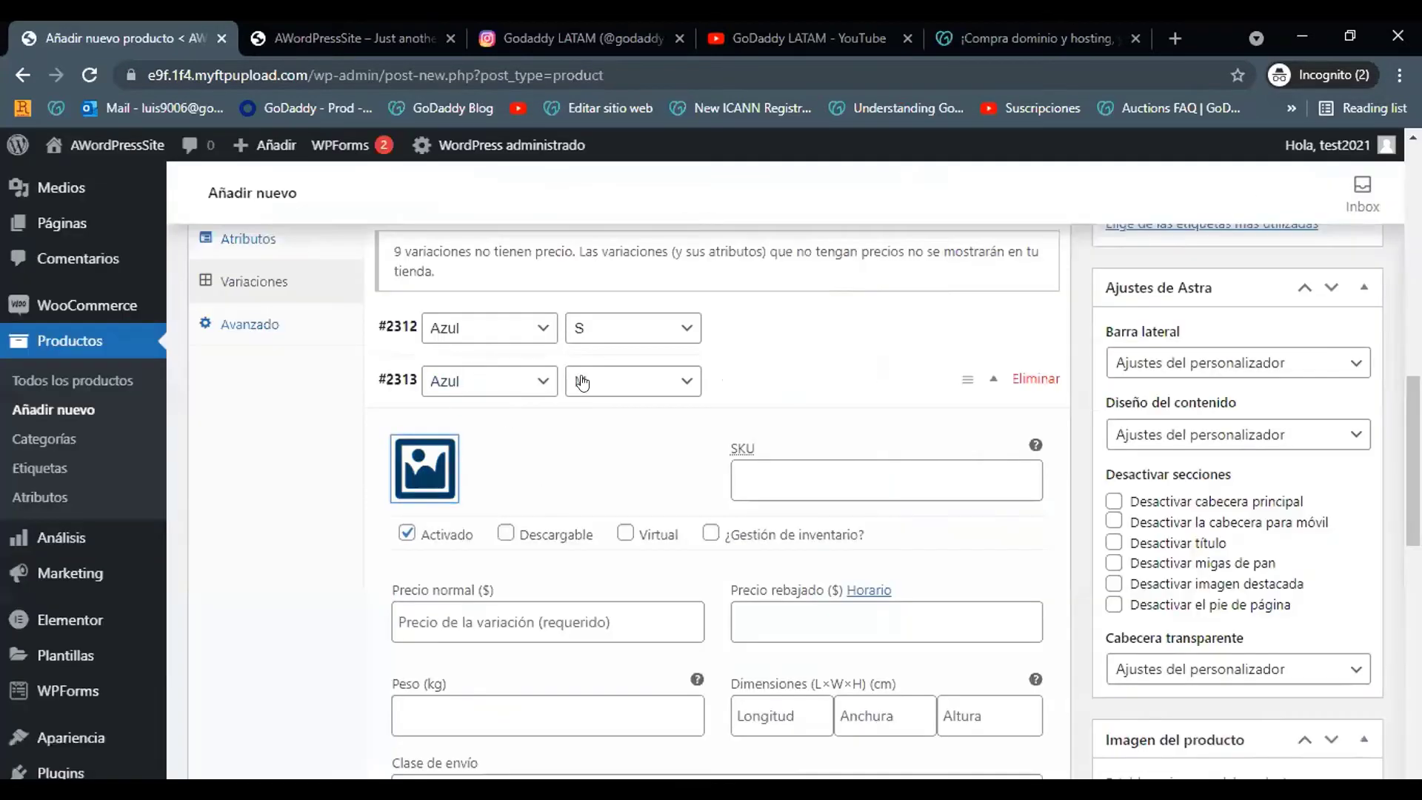
click(763, 380)
click(765, 379)
click(765, 379)
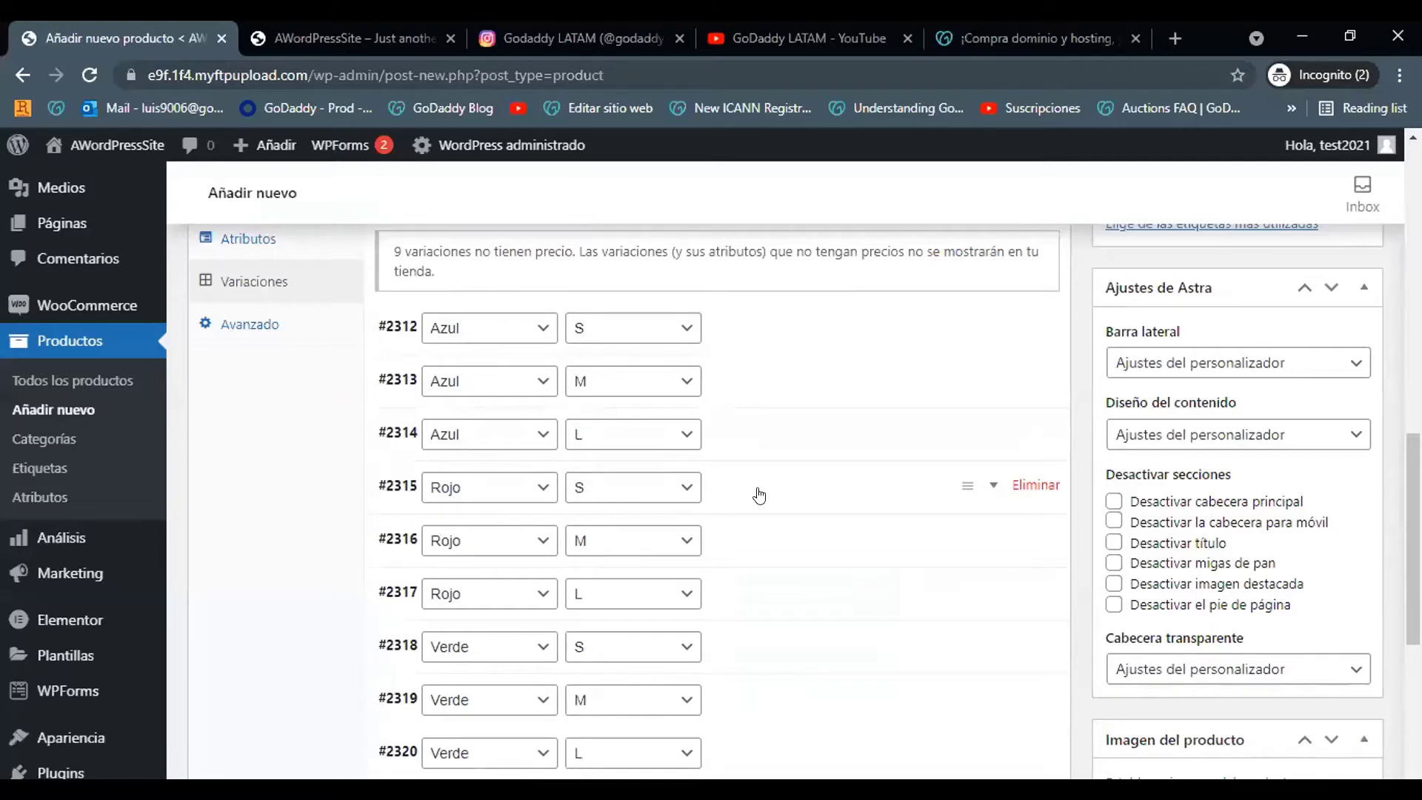
click(771, 325)
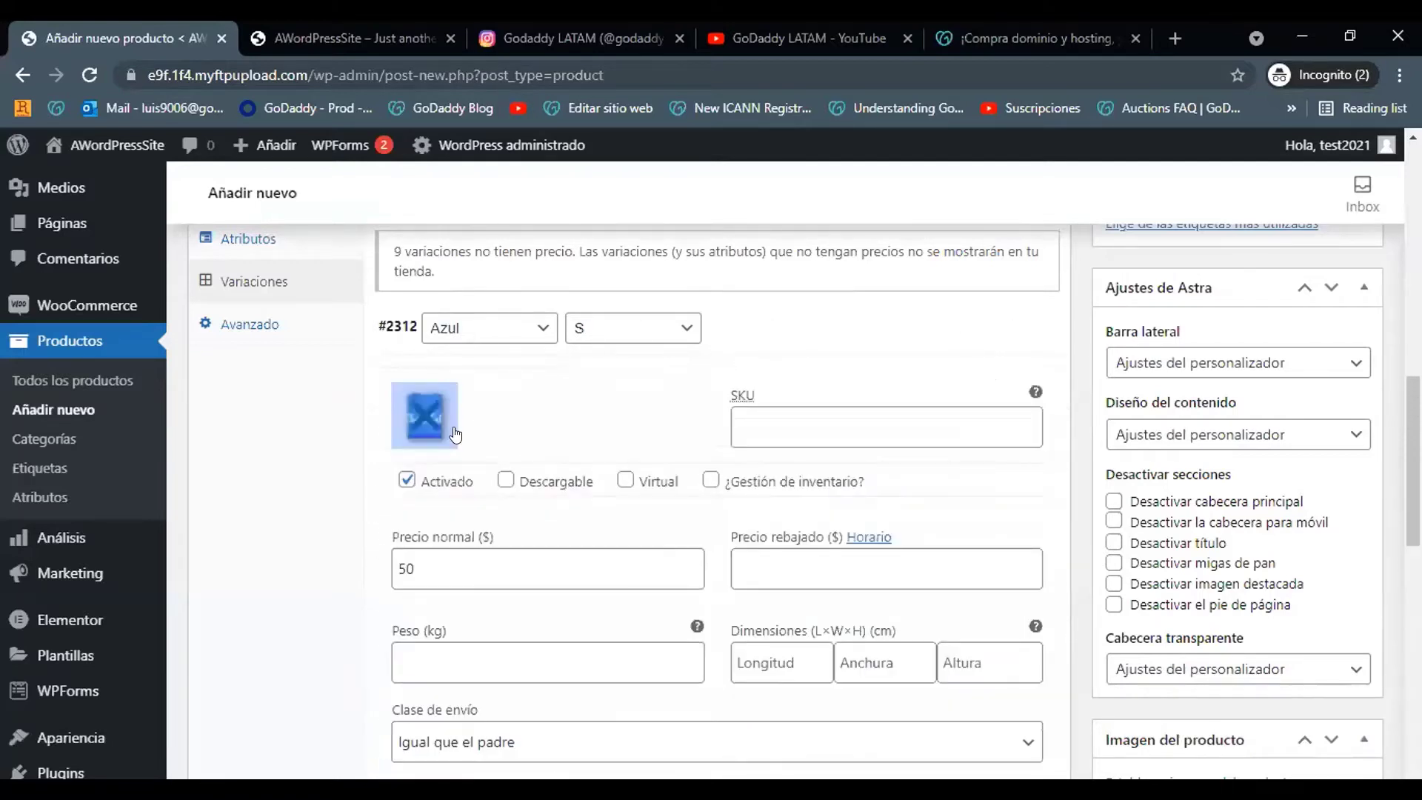
click(819, 333)
Step: Give variation #2315 the orange Thankful t-shirt image and a price of 60
click(749, 482)
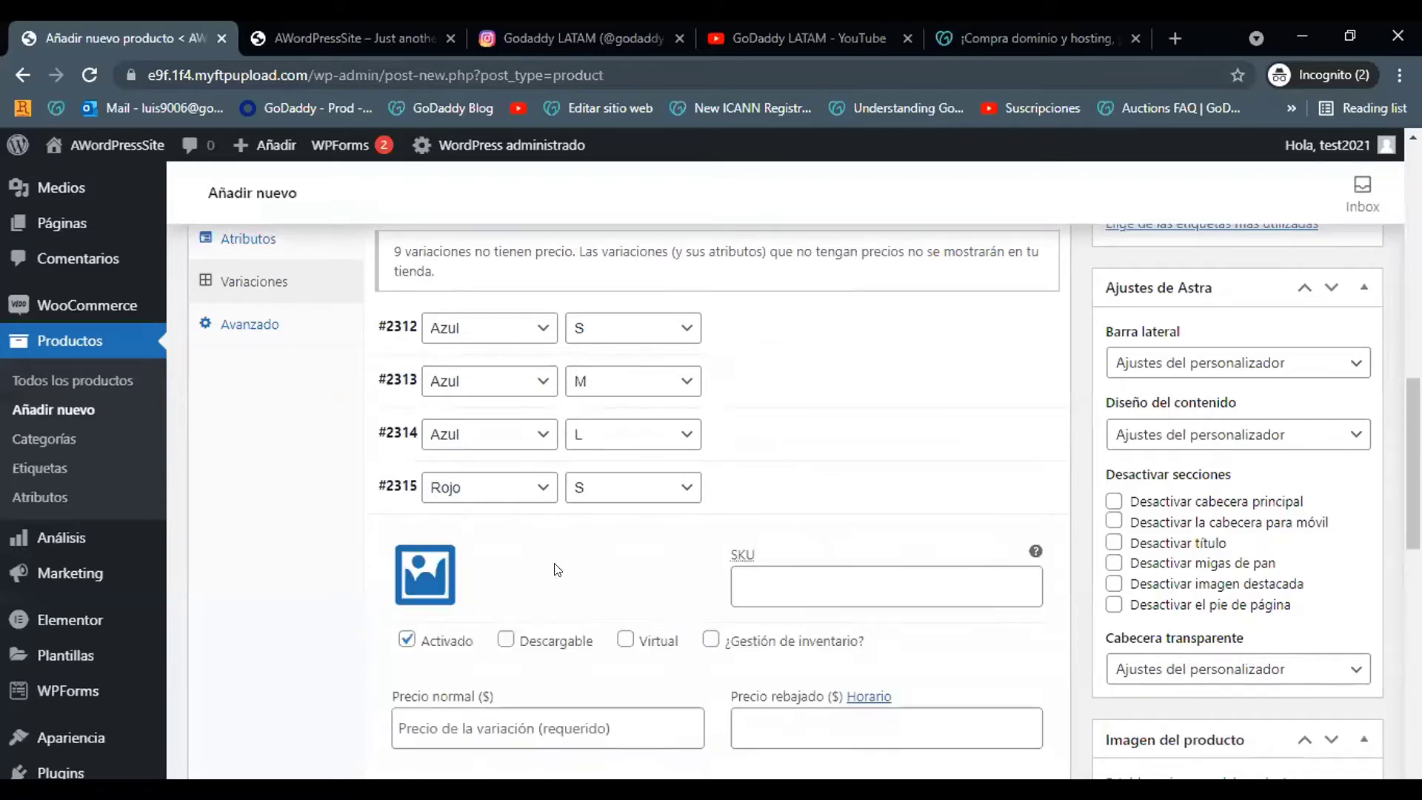
click(426, 577)
scroll(711, 581, down, 8)
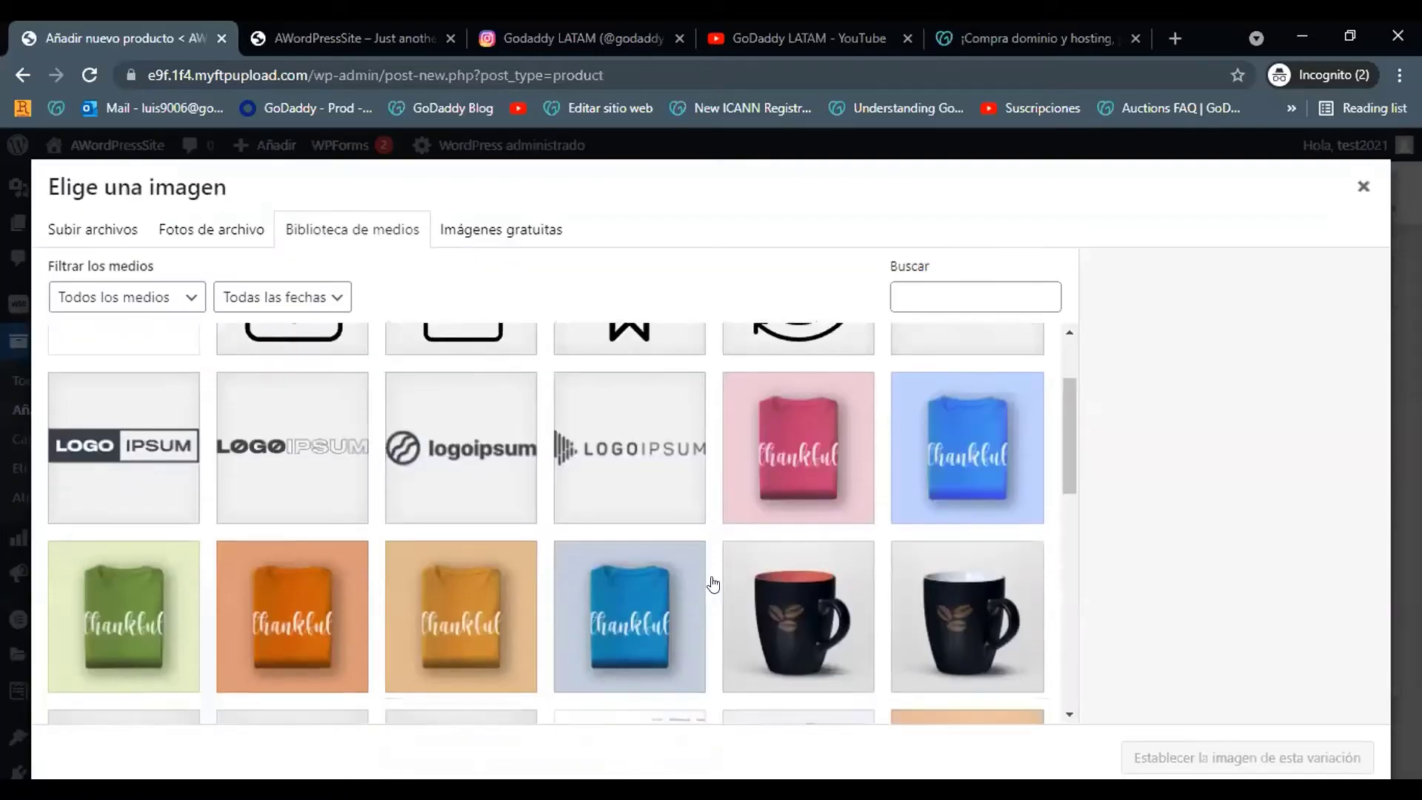
scroll(710, 581, down, 3)
scroll(711, 580, up, 10)
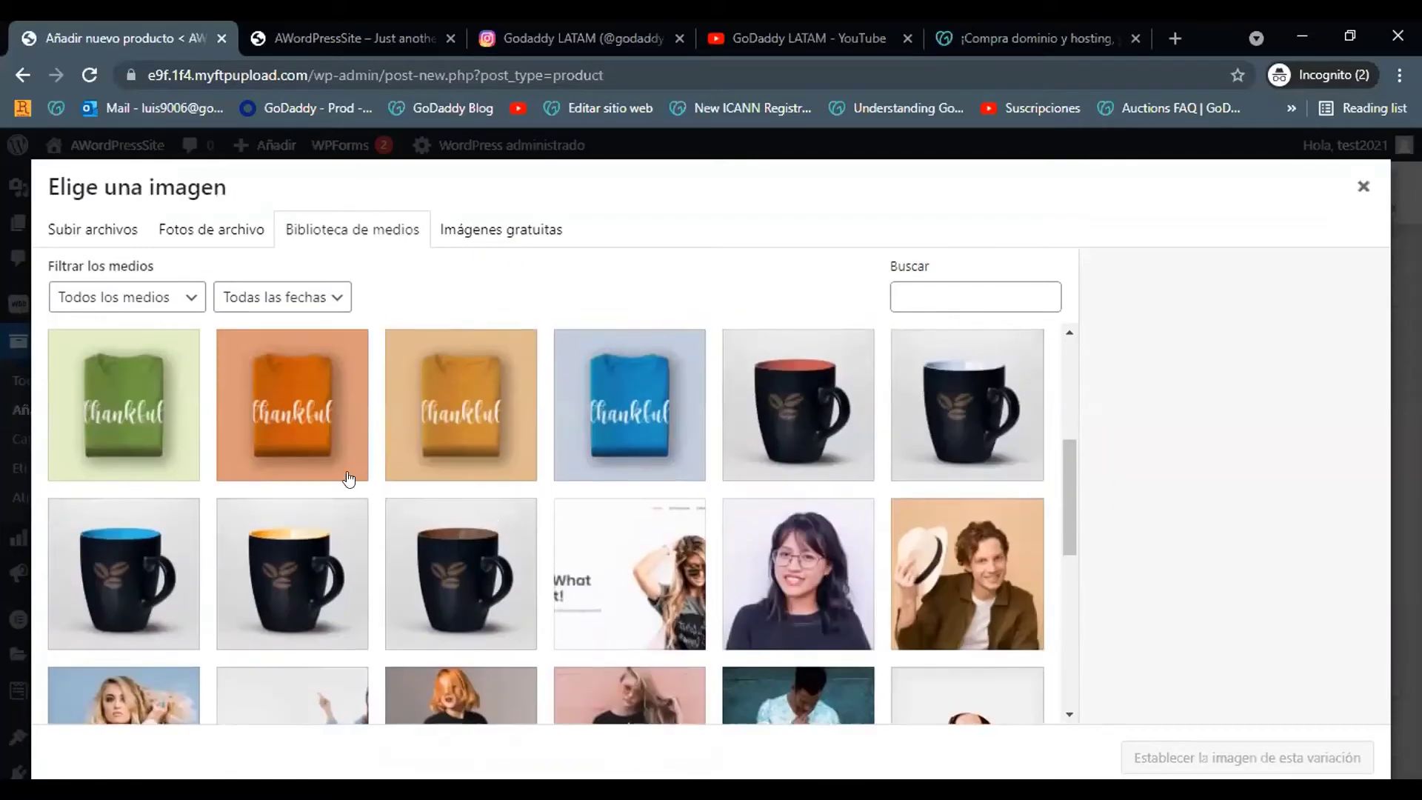
click(295, 416)
click(1222, 751)
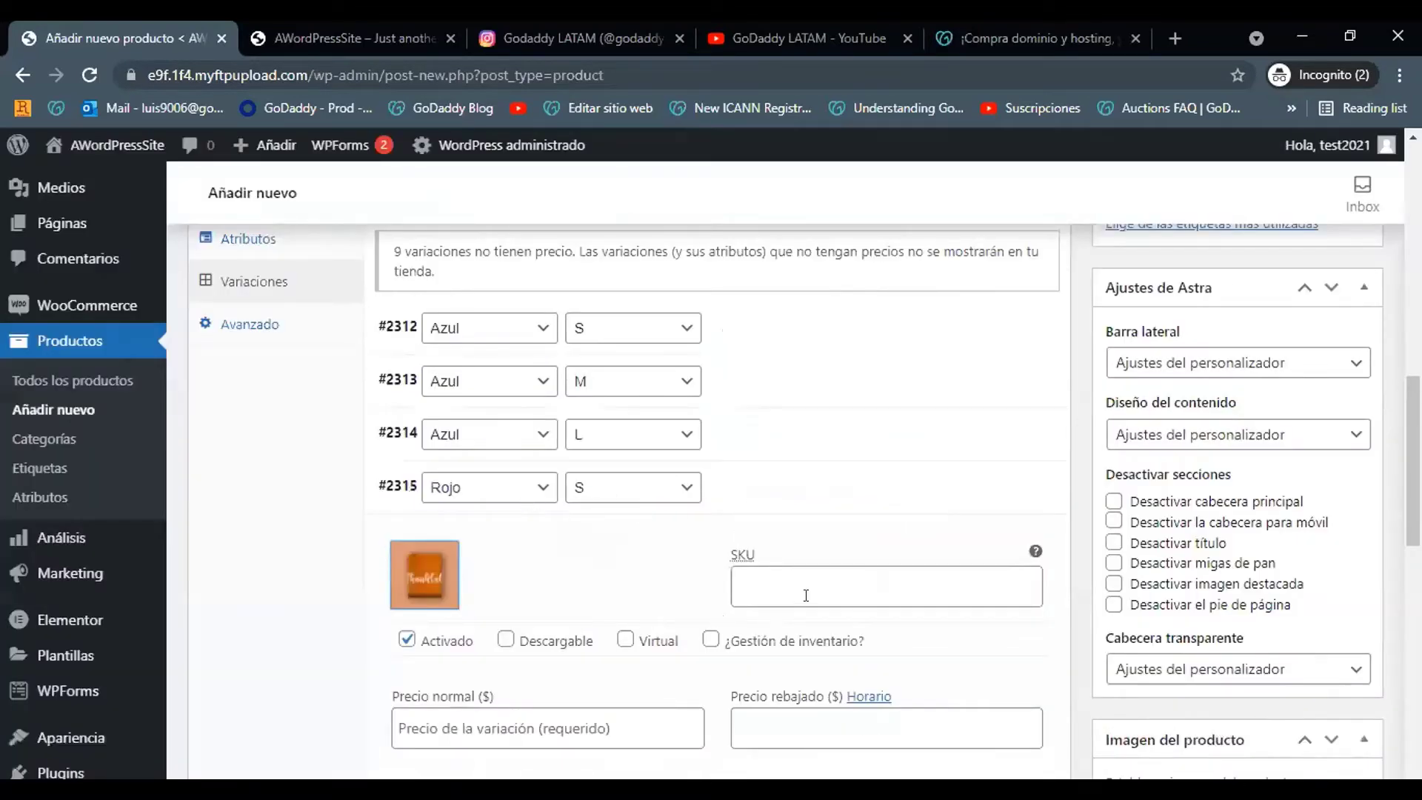
scroll(480, 627, down, 2)
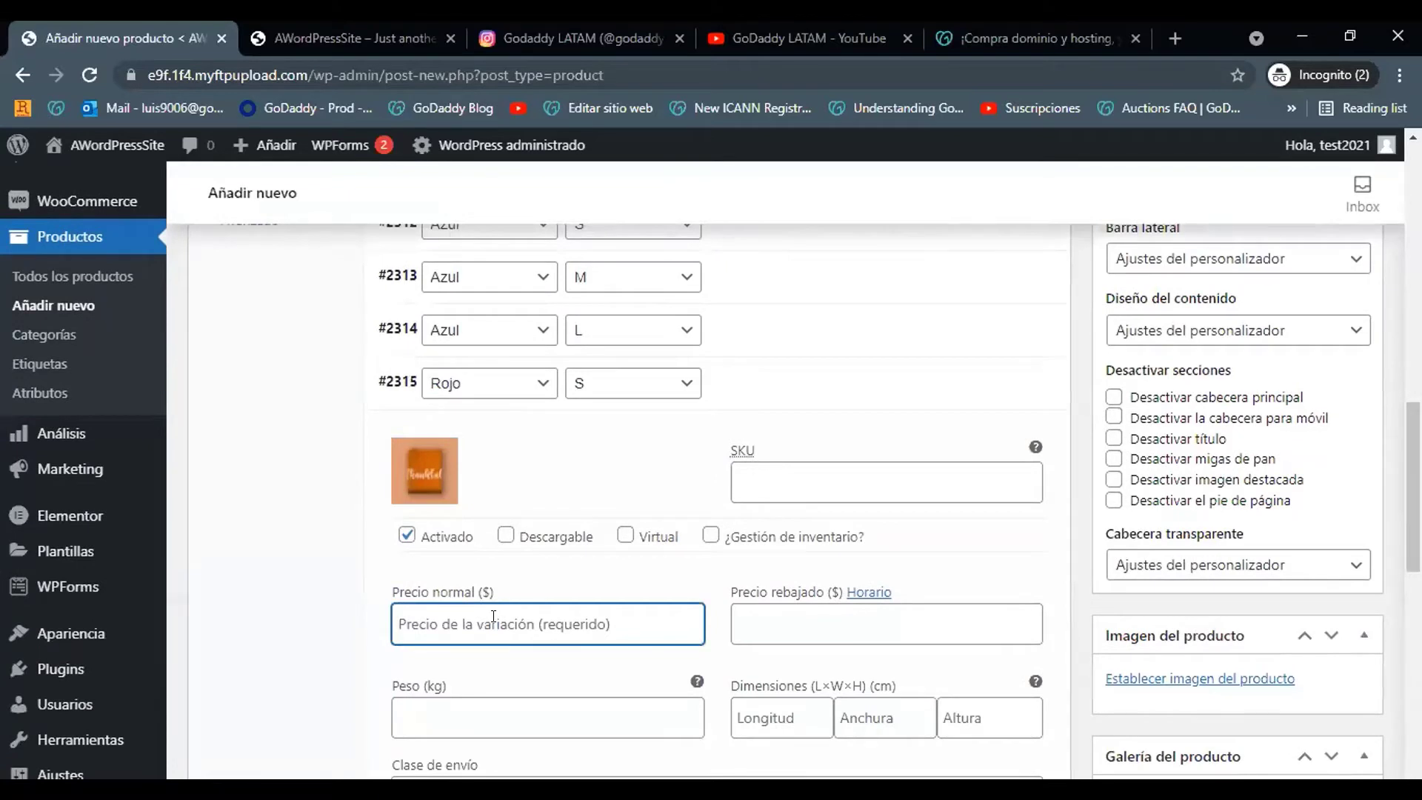
text(60)
click(804, 432)
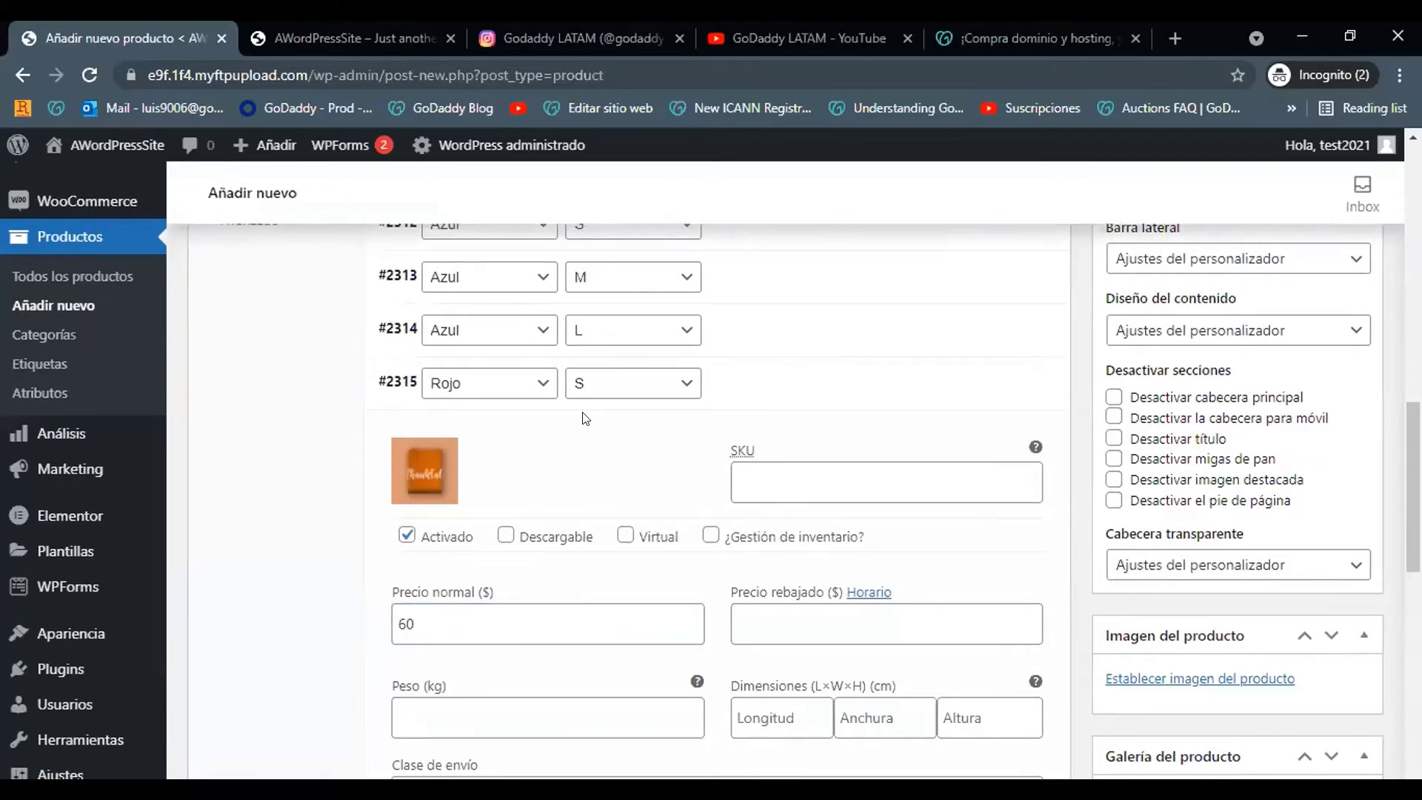
click(718, 384)
Step: Give variation #2318 (Verde, S) the green Thankful t-shirt image and a price of 30
scroll(700, 459, down, 1)
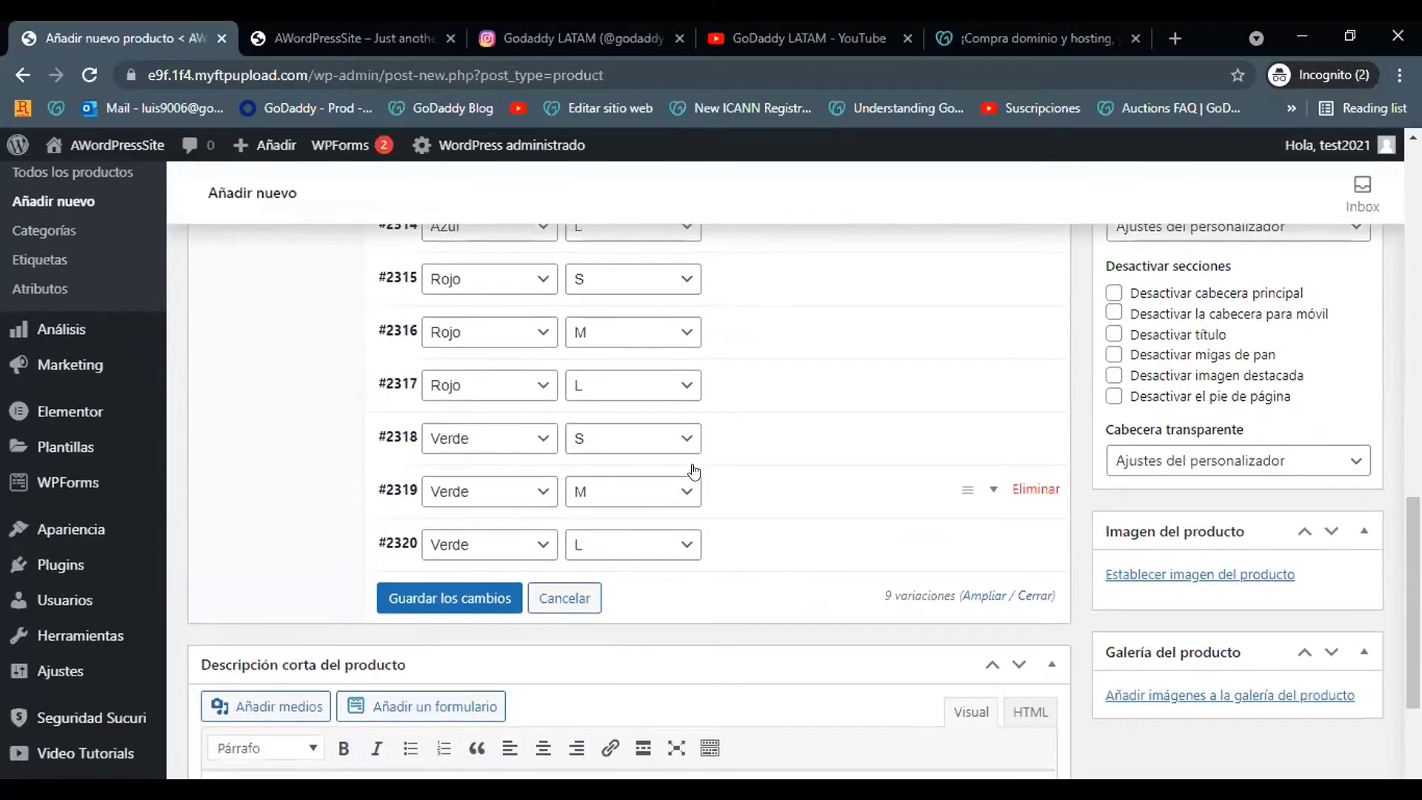
click(771, 435)
click(436, 520)
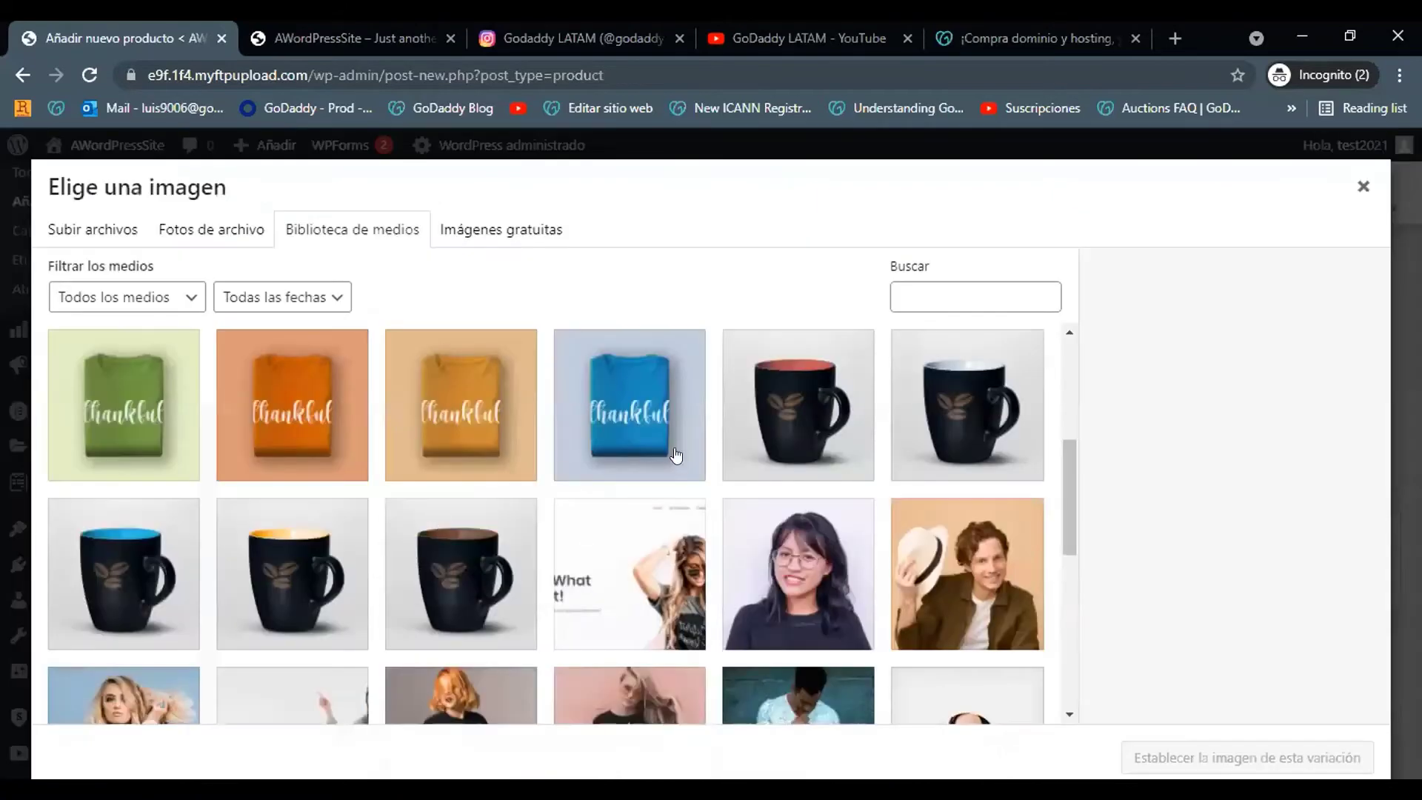
click(157, 433)
scroll(1106, 653, down, 2)
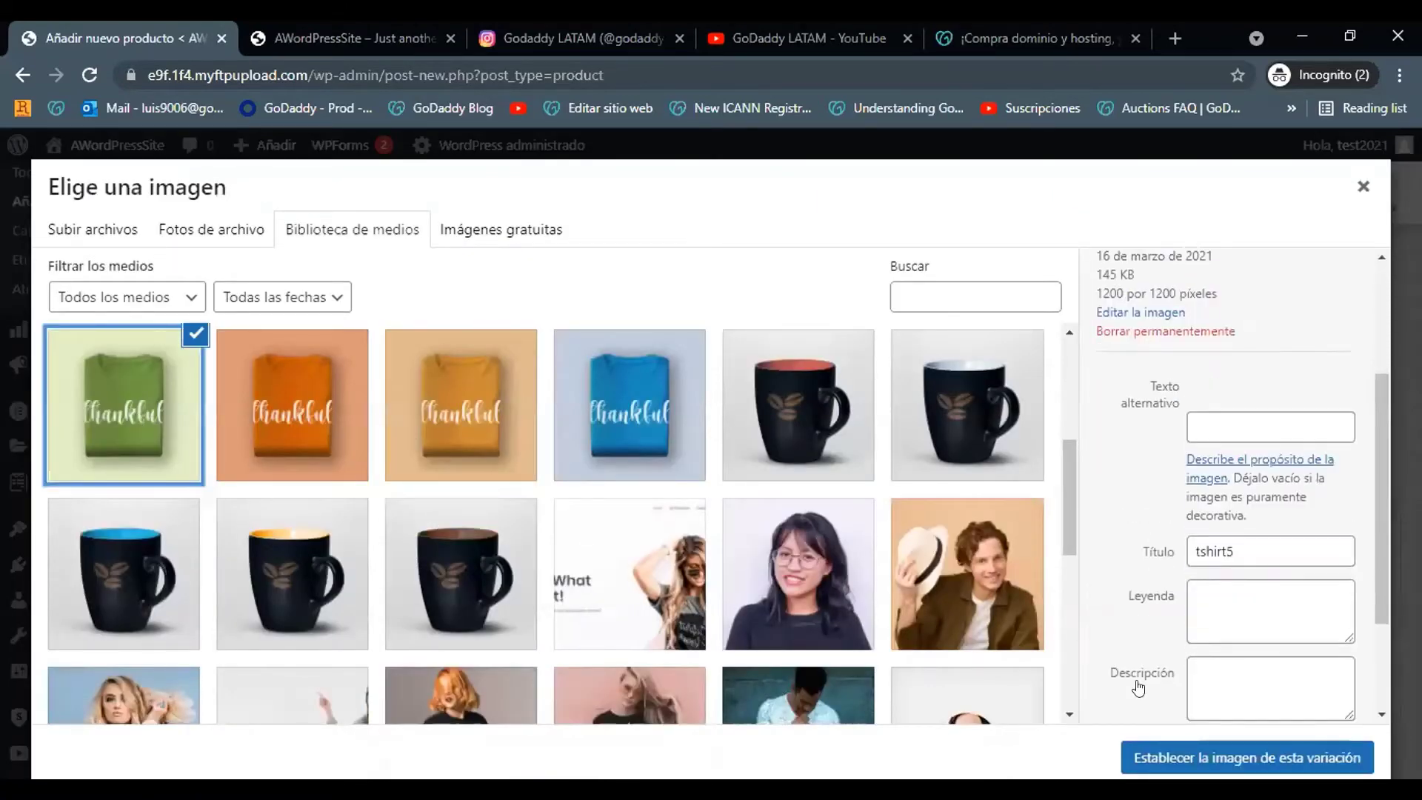
click(1155, 755)
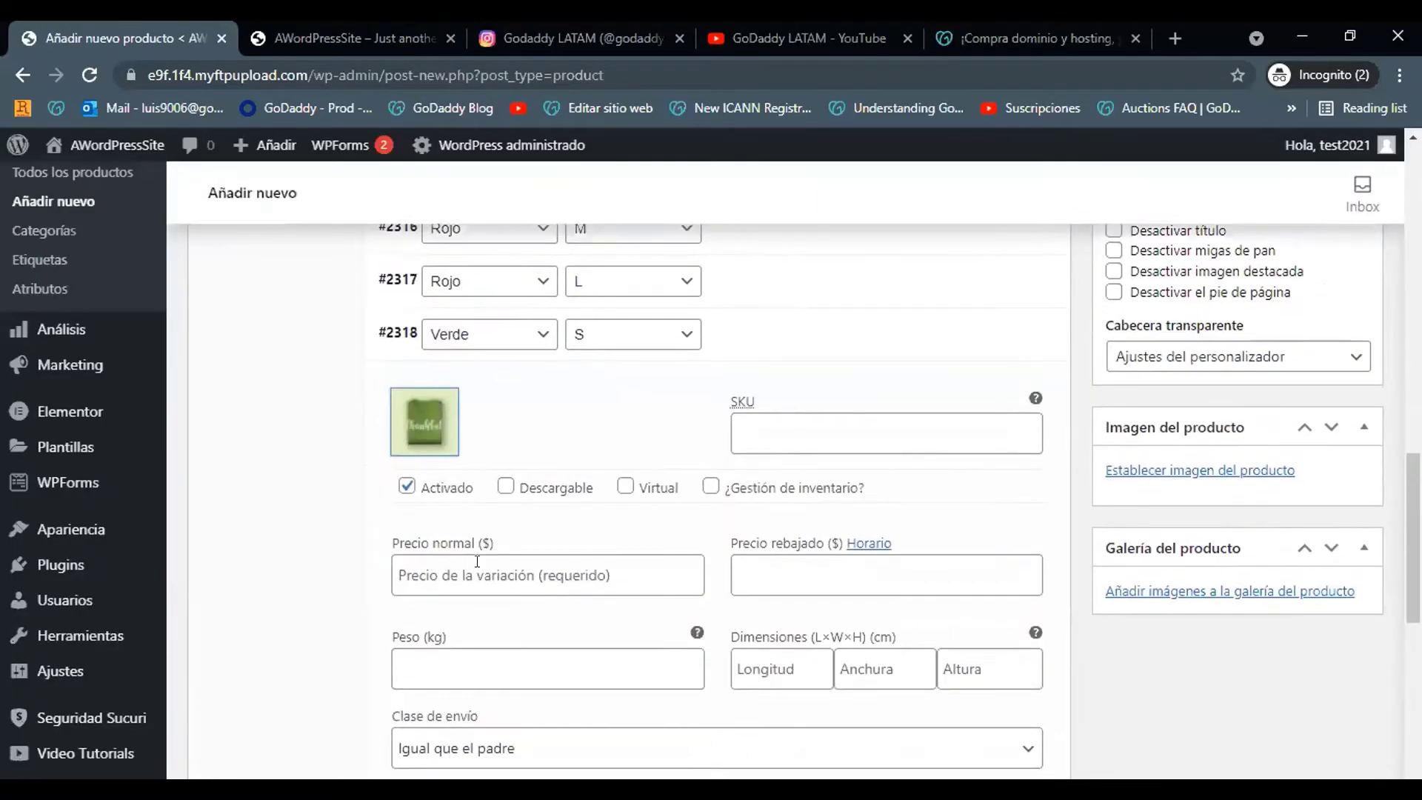
click(480, 563)
text(30)
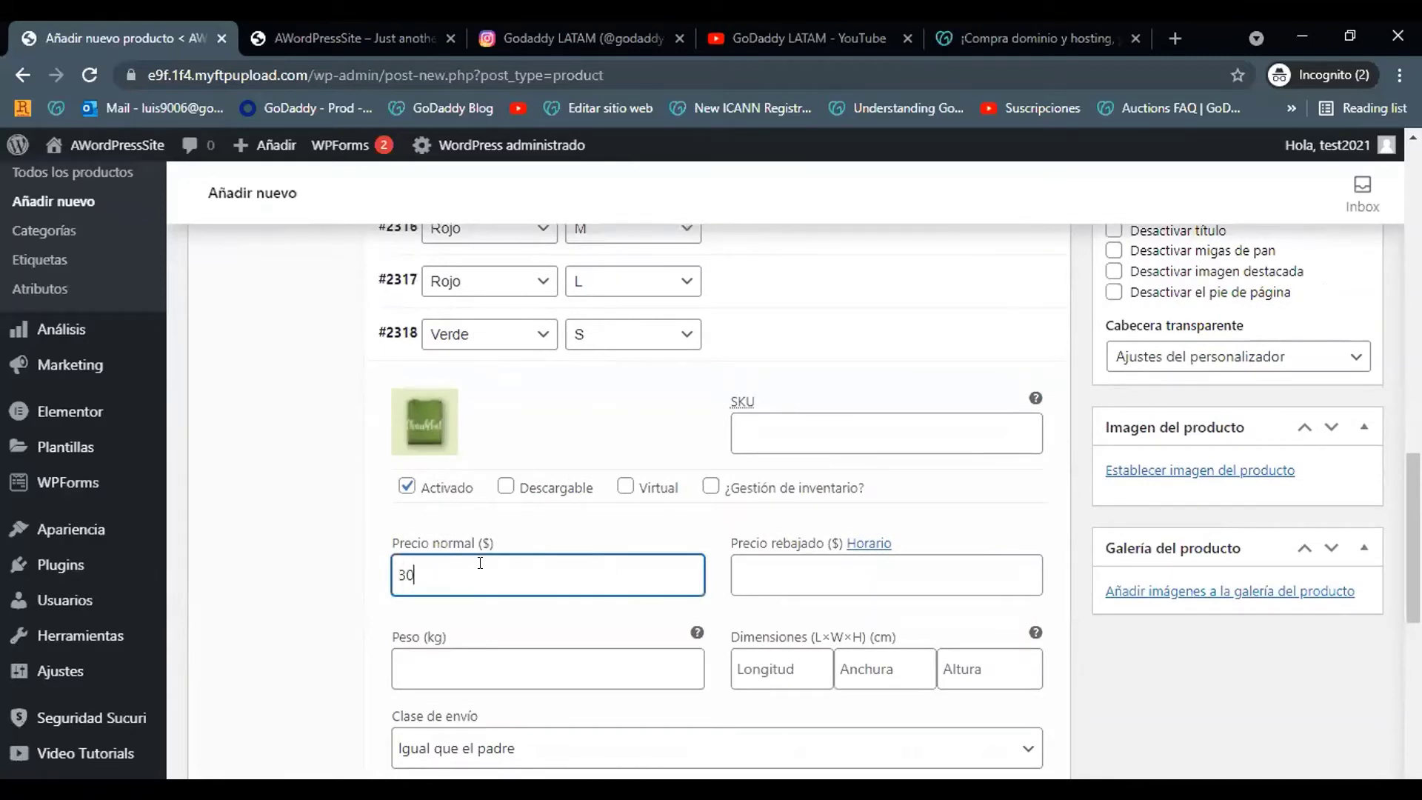
click(645, 409)
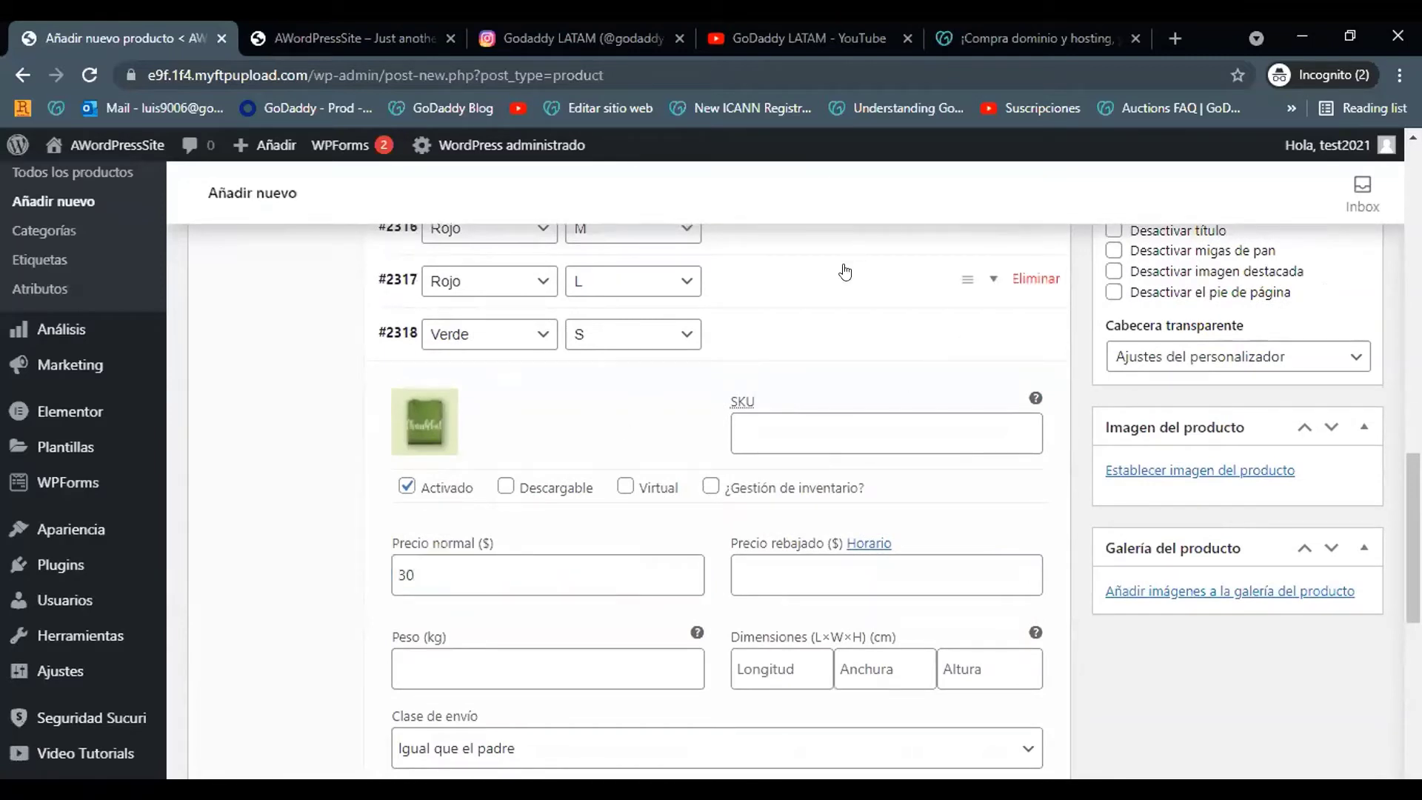
click(840, 335)
Step: Save the variation changes with 'Guardar los cambios'
scroll(771, 447, down, 2)
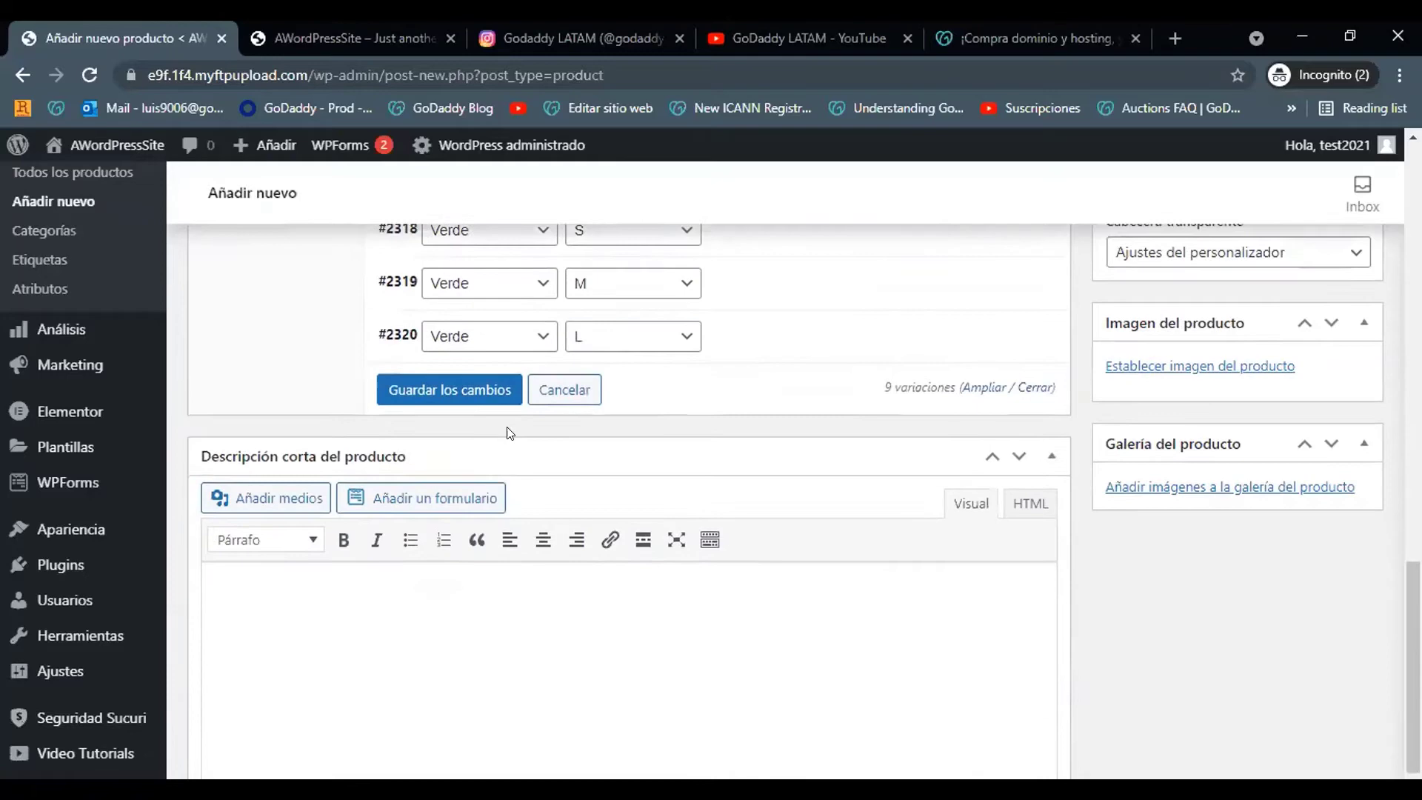
click(437, 386)
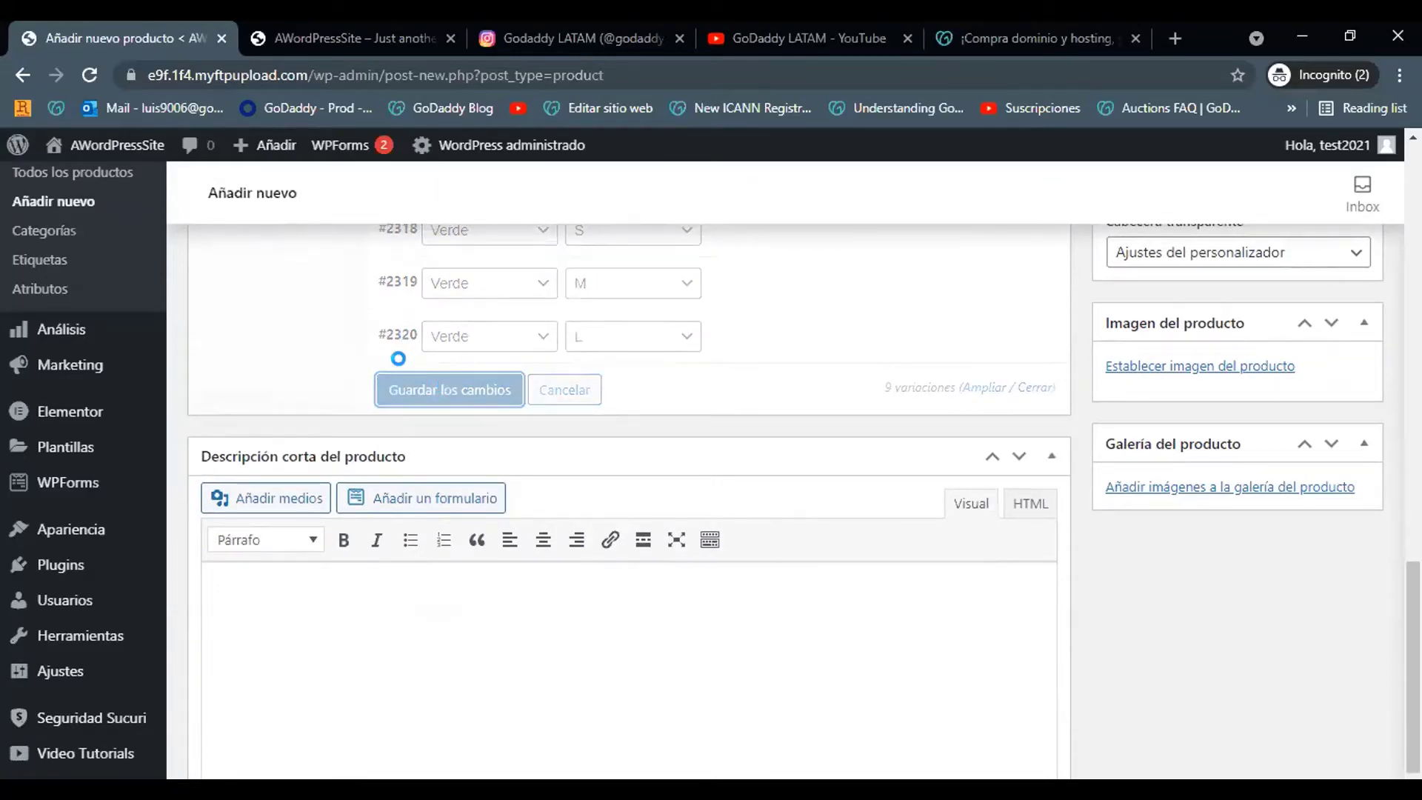
scroll(814, 452, up, 10)
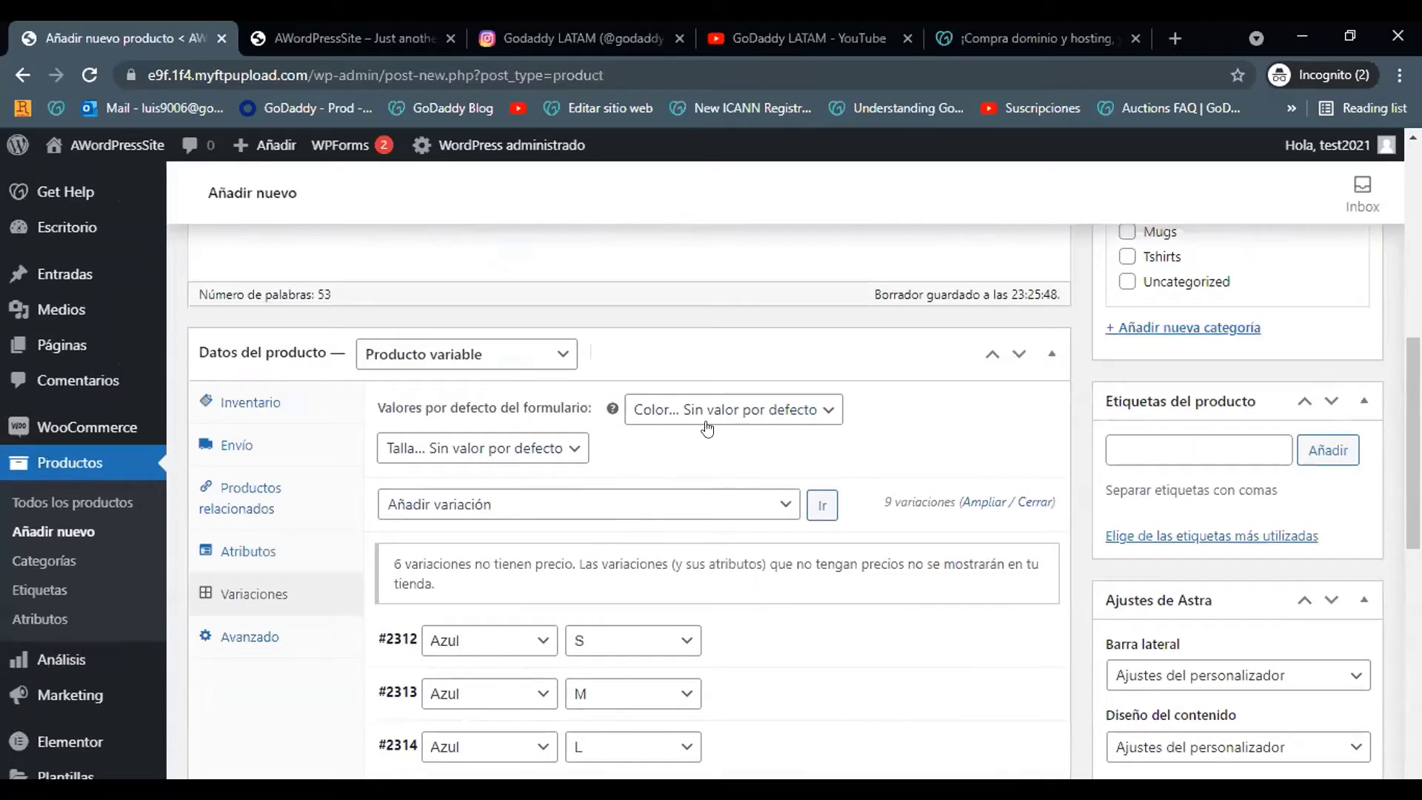
Step: Bulk-apply 'Establecer precios normales' with a regular price of 65 to all nine variations
click(764, 505)
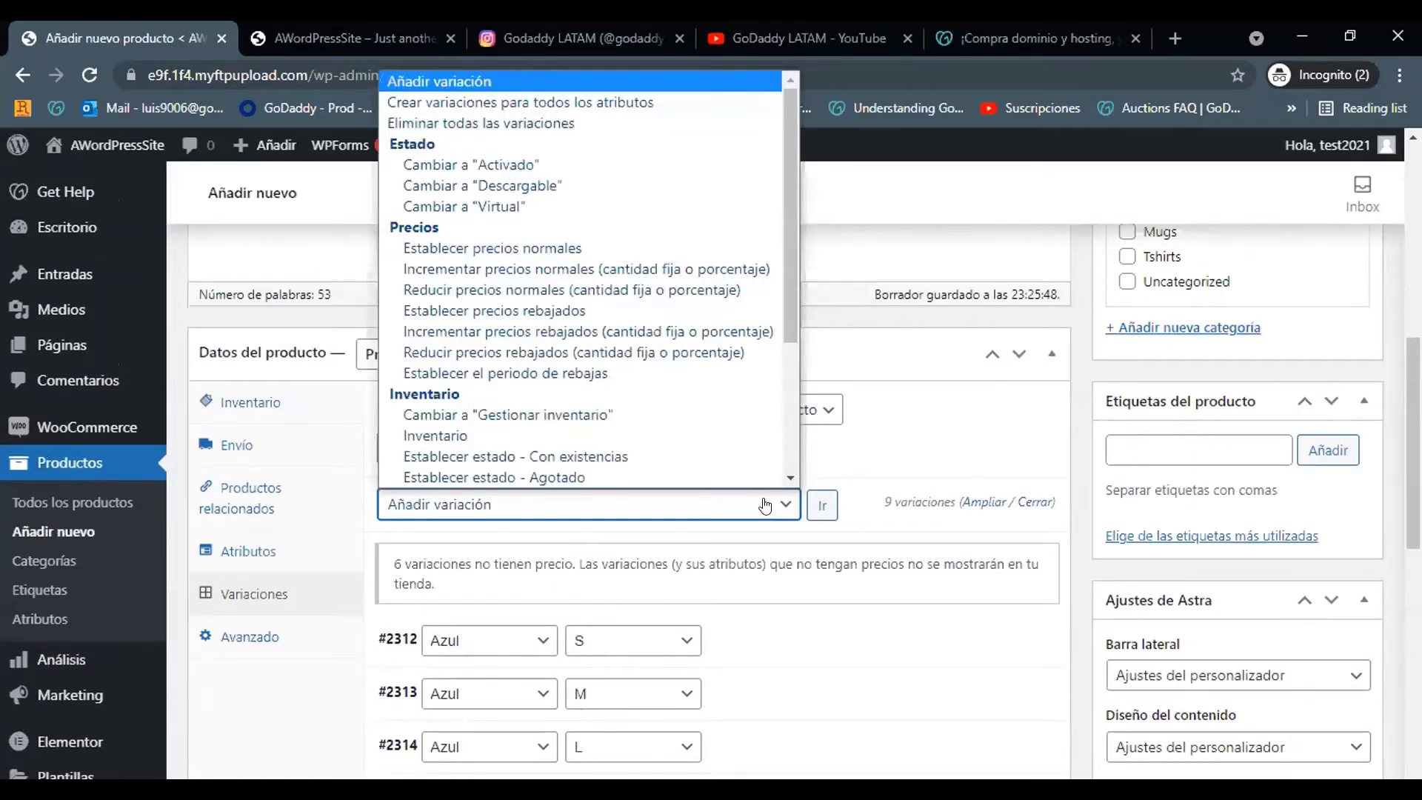
scroll(592, 296, down, 1)
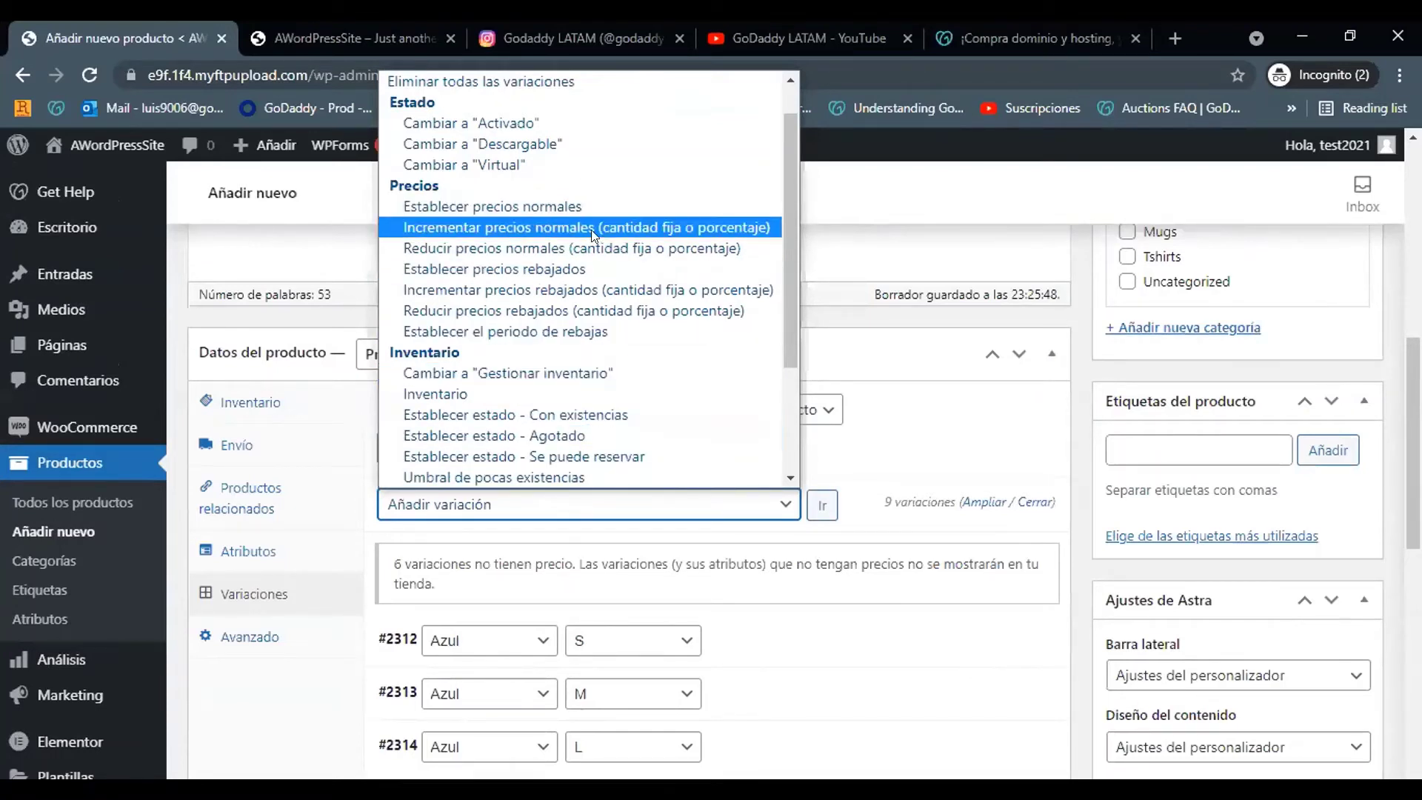
click(575, 206)
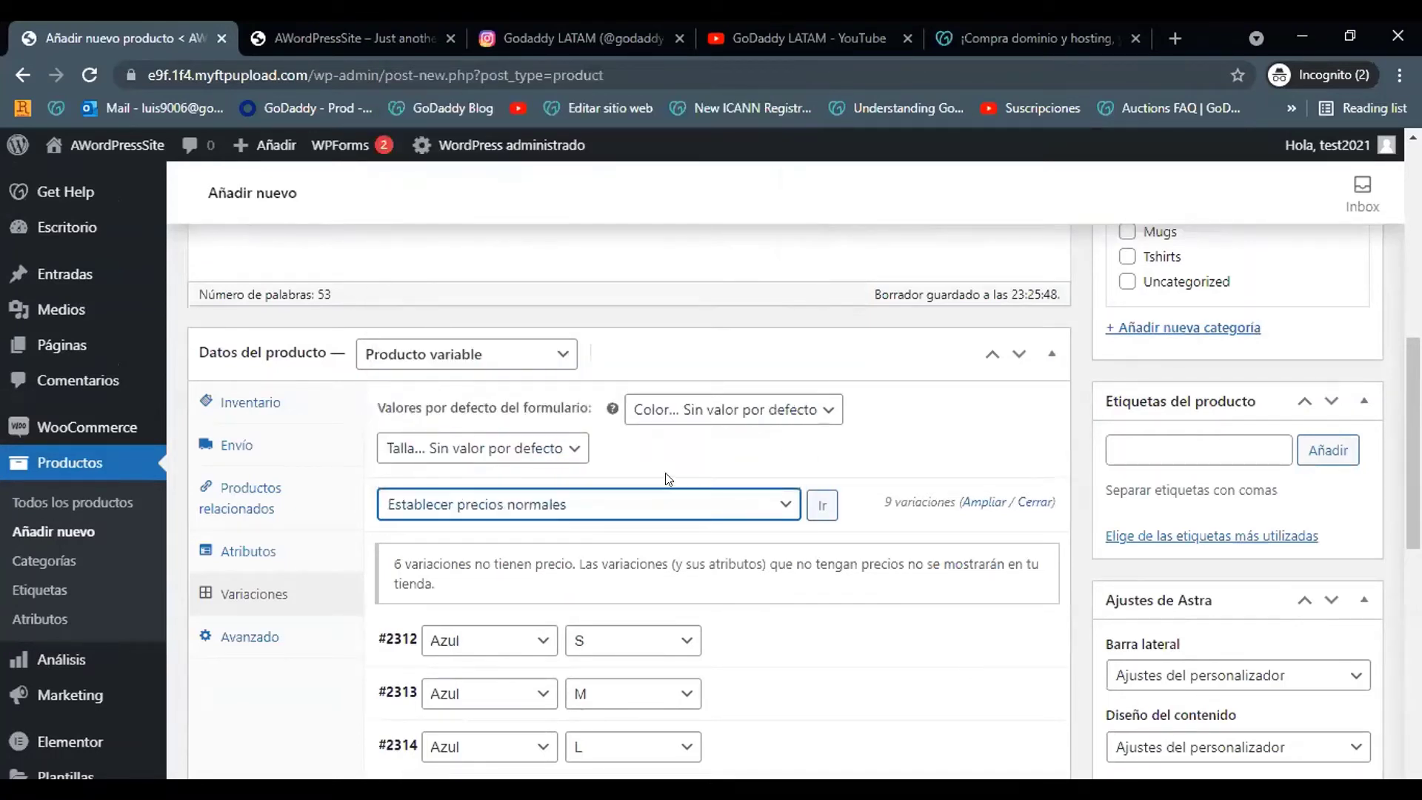
click(820, 505)
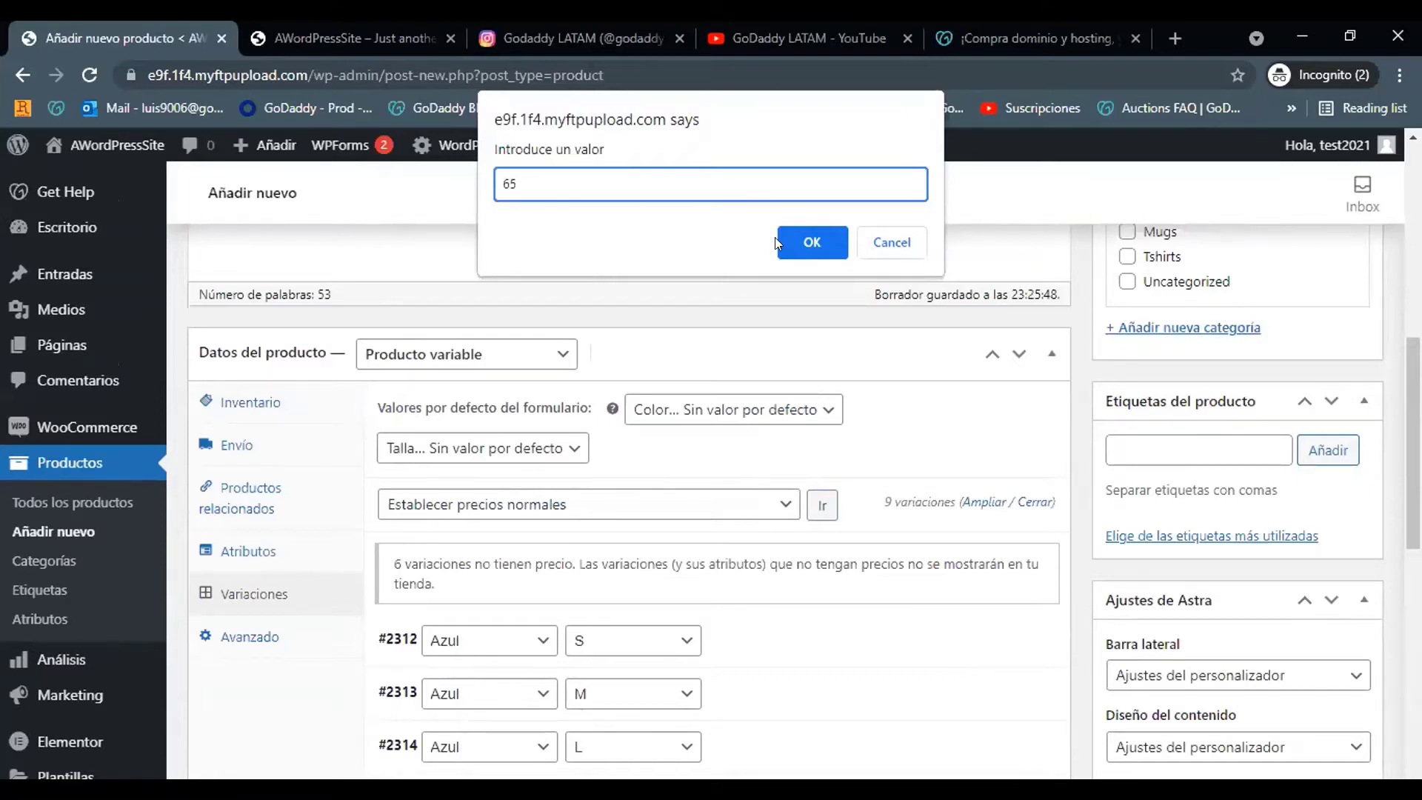
click(891, 242)
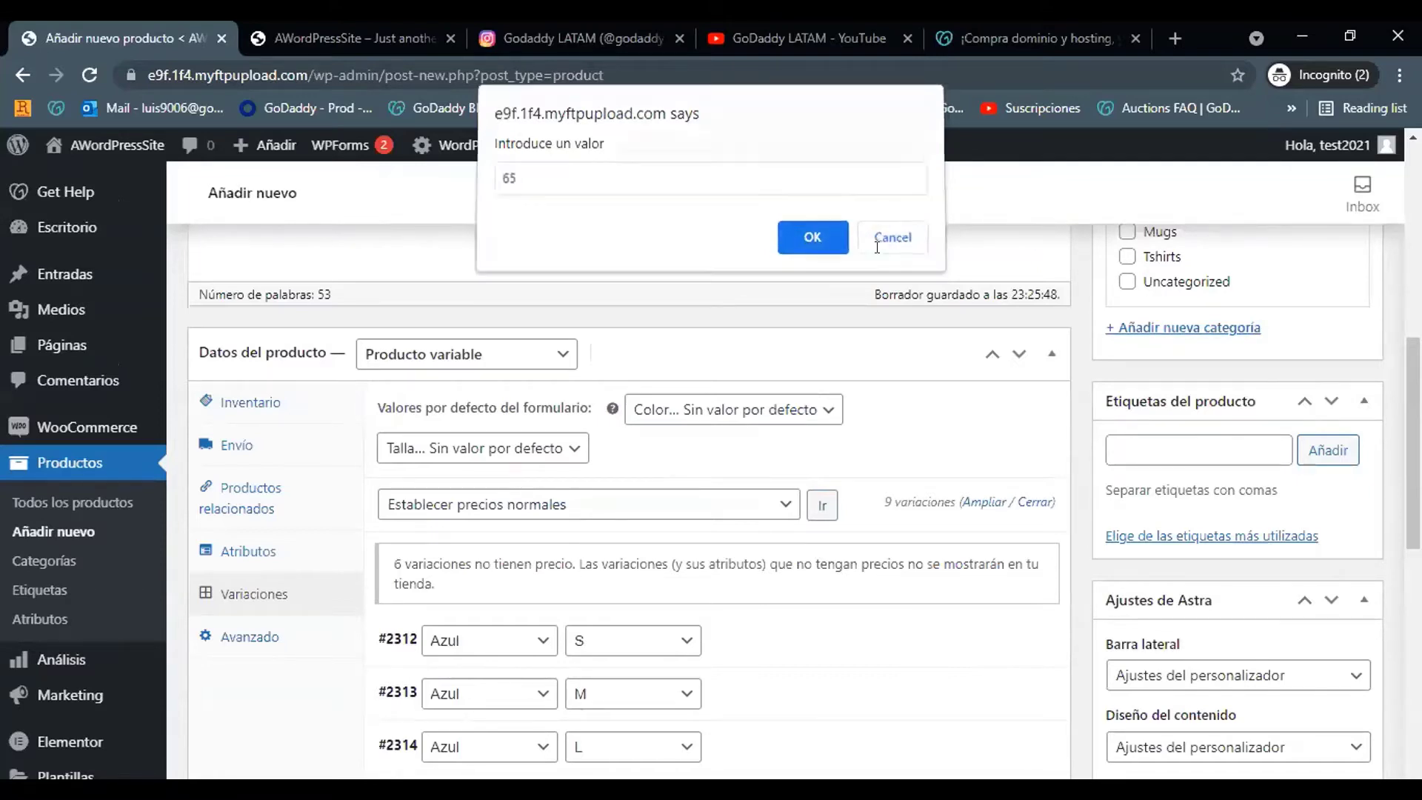
click(823, 503)
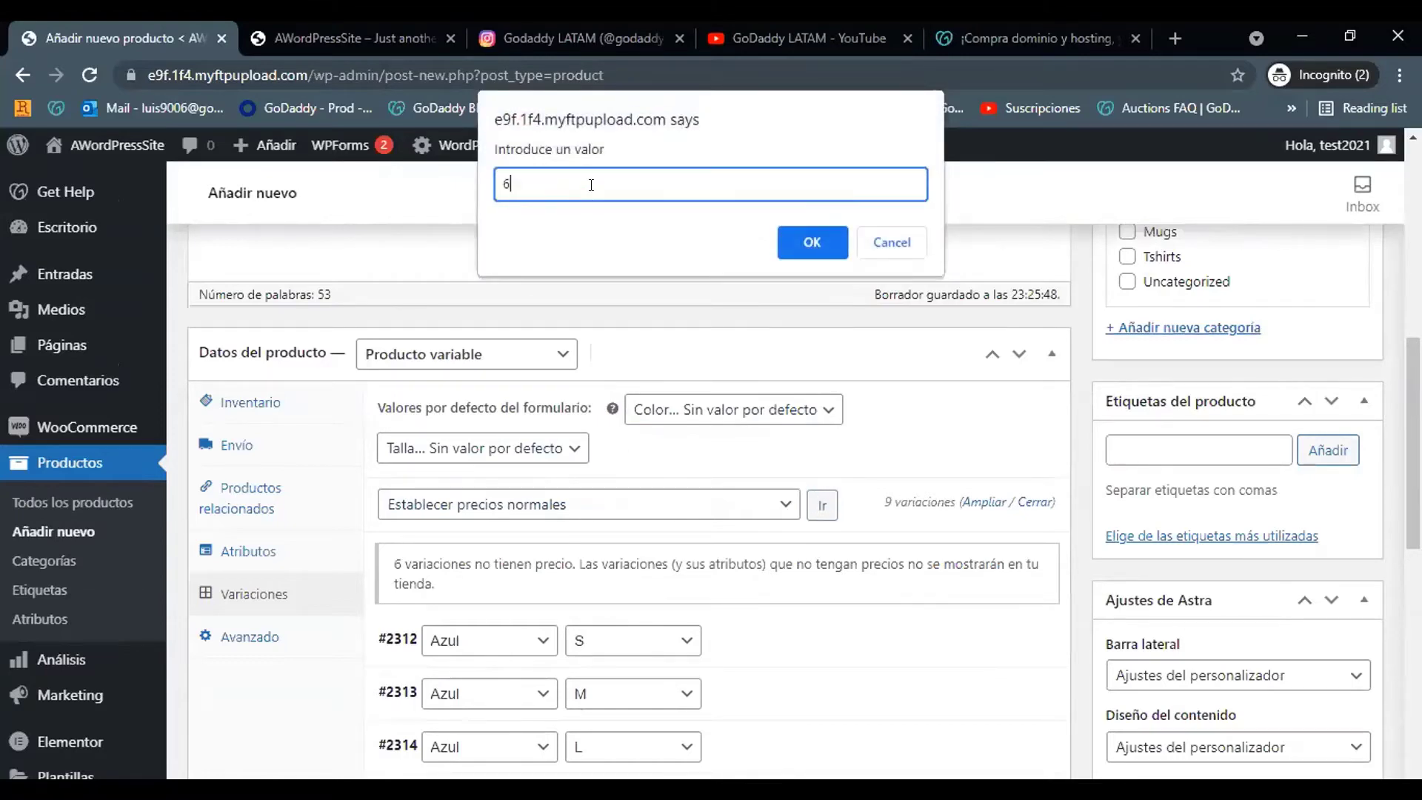
click(833, 243)
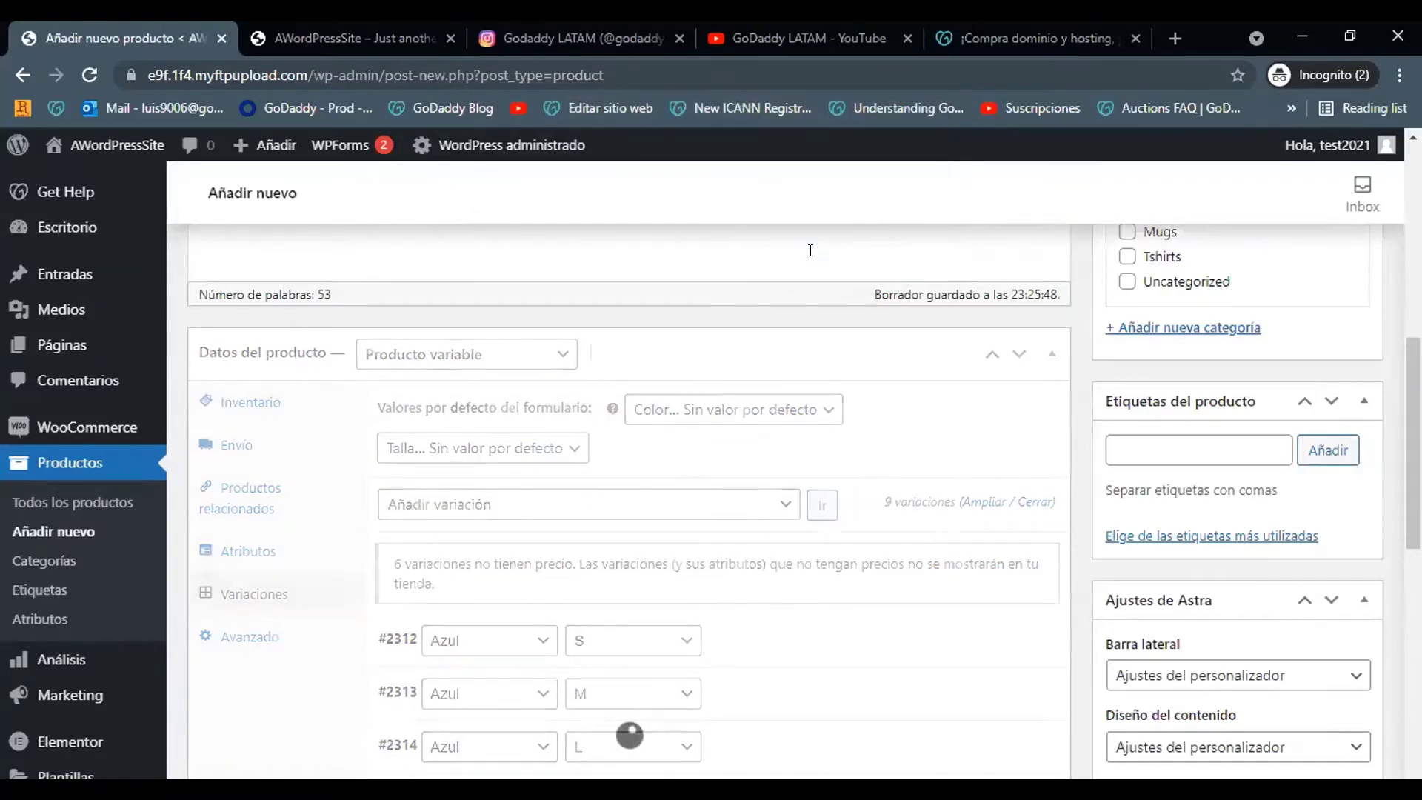
Step: Publish the Camisas Multicolor product
scroll(784, 619, down, 3)
scroll(572, 550, up, 4)
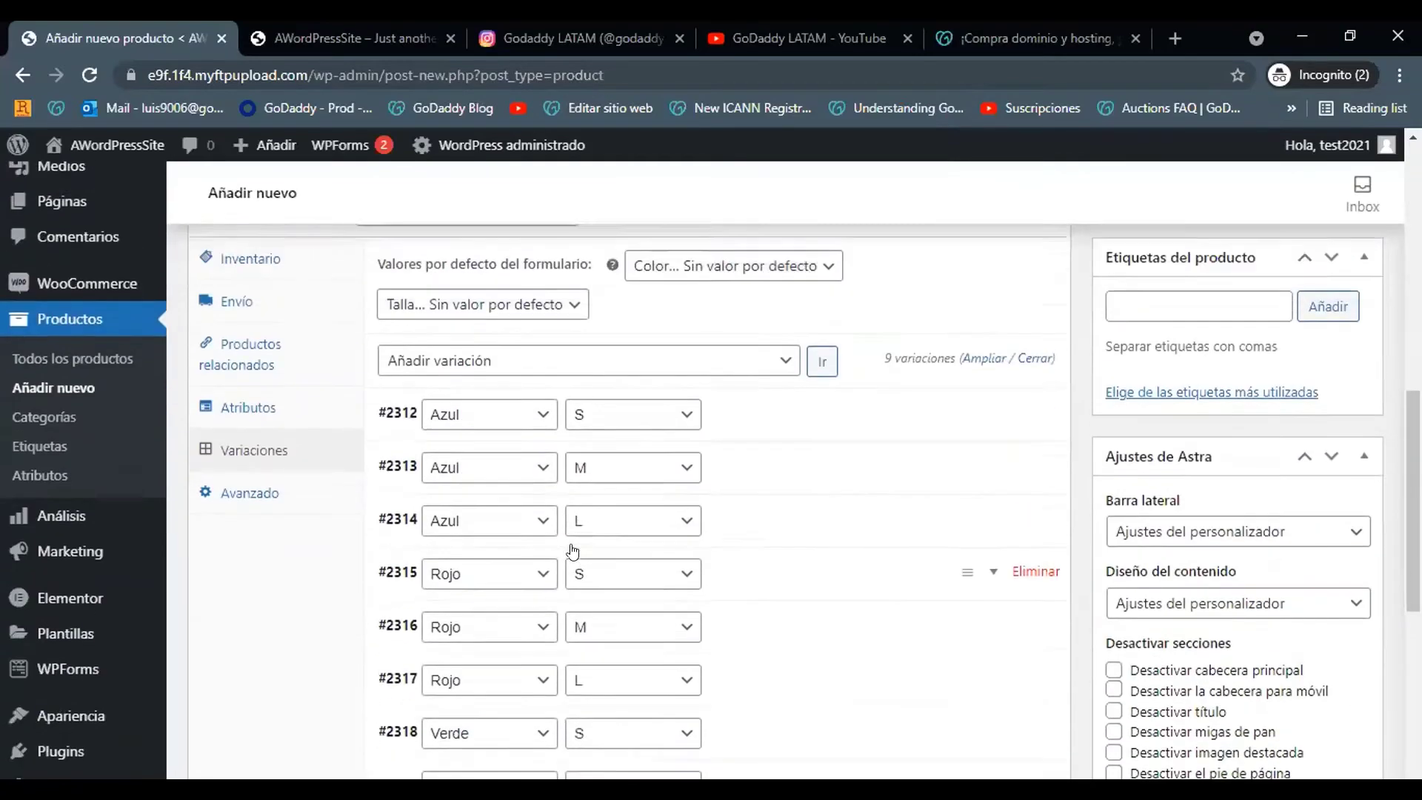
scroll(728, 577, down, 5)
scroll(590, 458, down, 5)
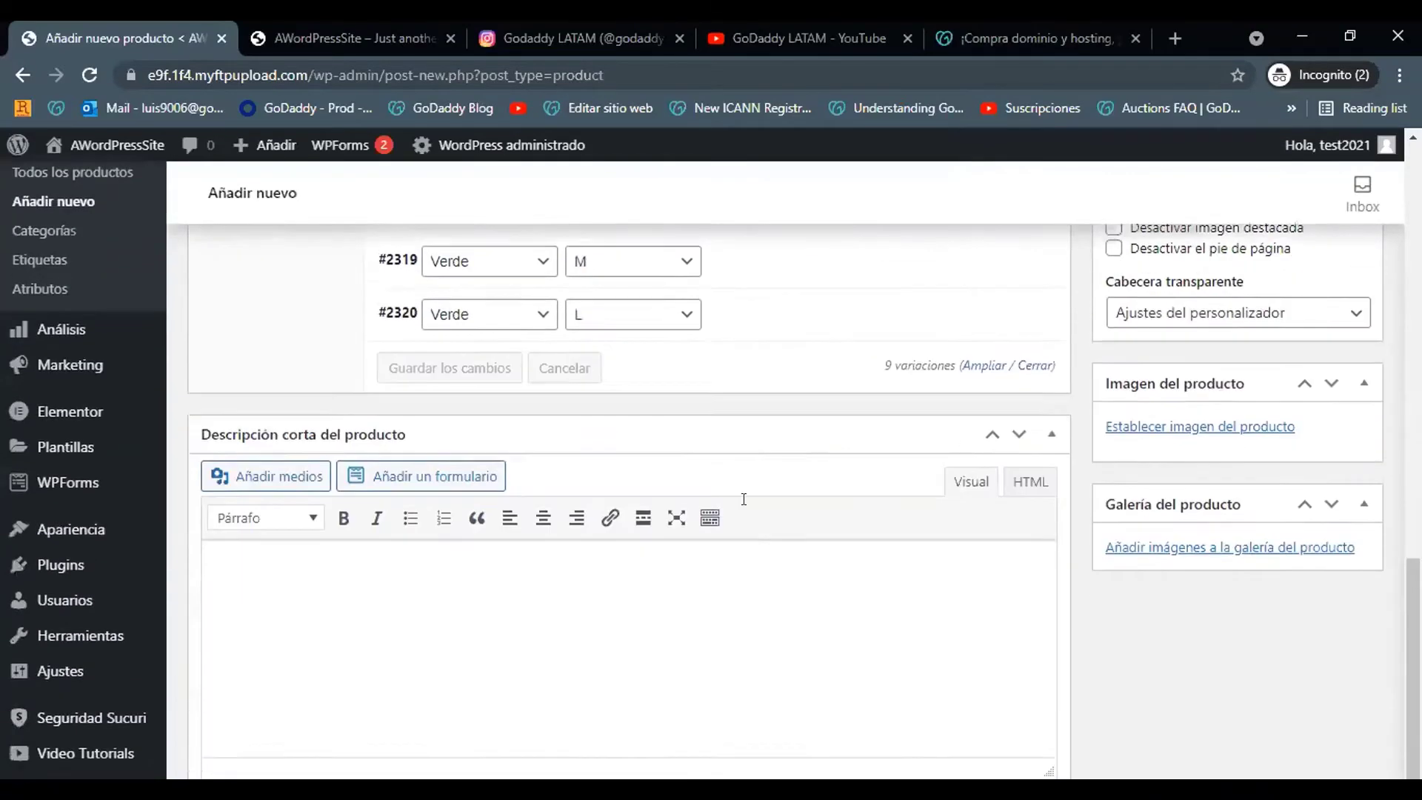
scroll(691, 495, up, 15)
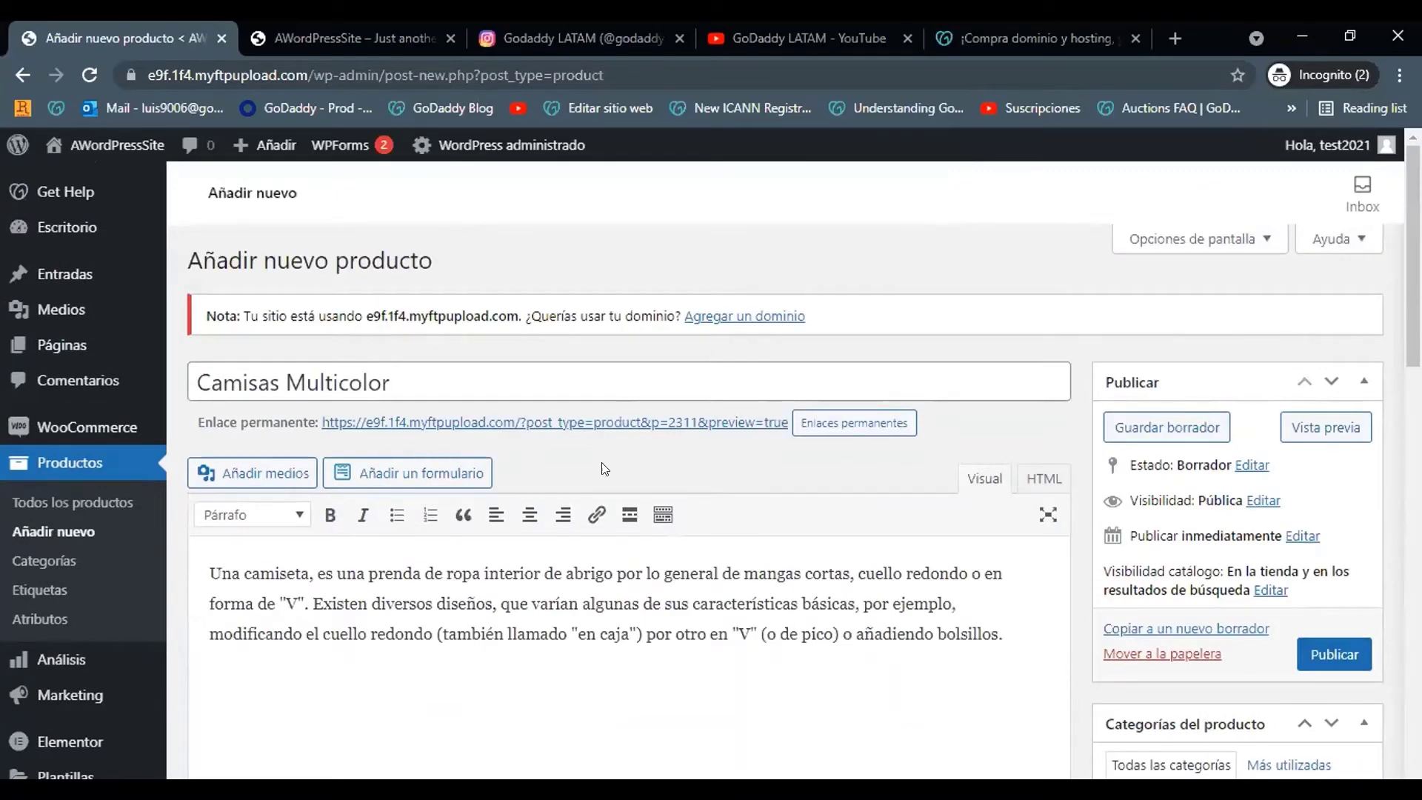
scroll(517, 483, down, 2)
scroll(1325, 503, up, 2)
click(1321, 644)
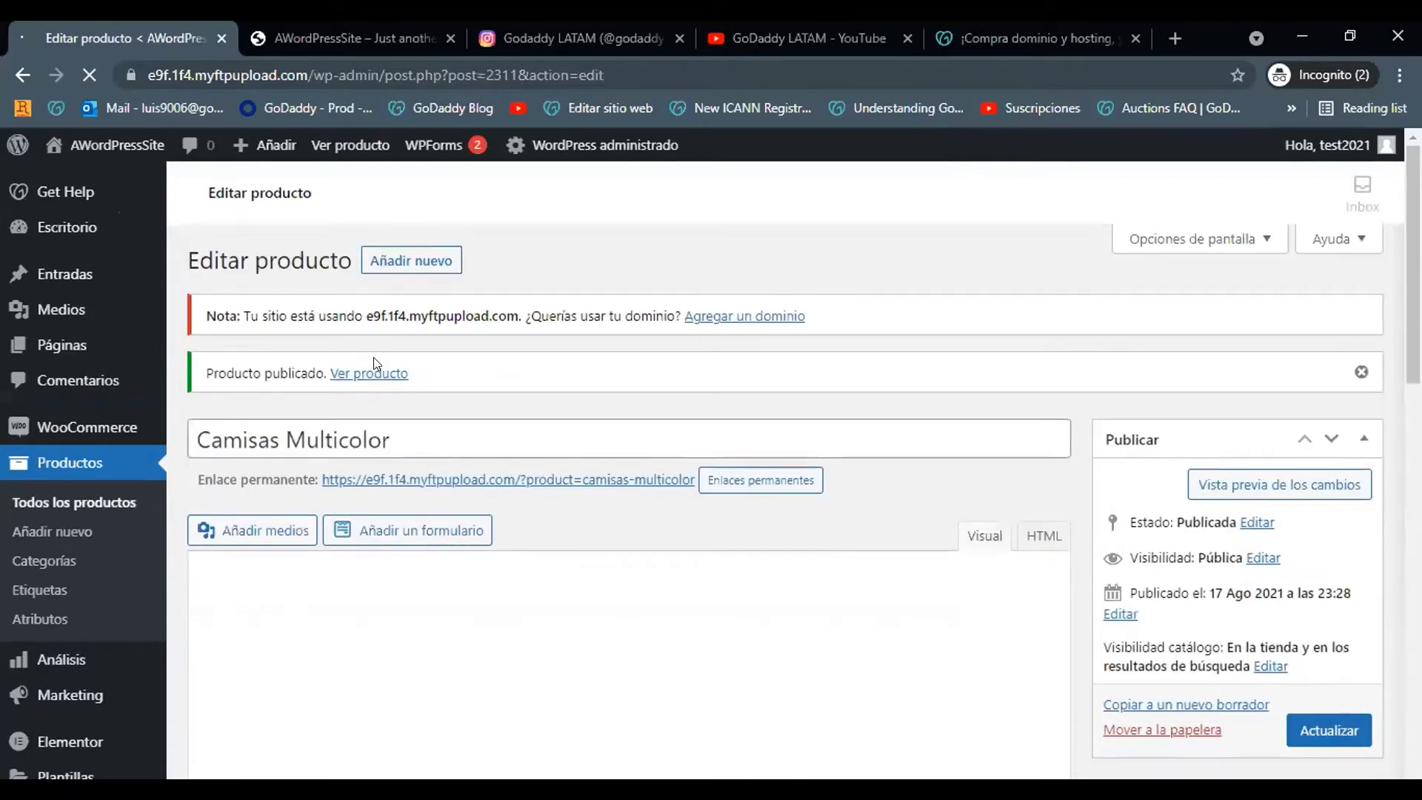
Step: View the published product's store page showing $65.00 with Color and Talla choices
click(361, 372)
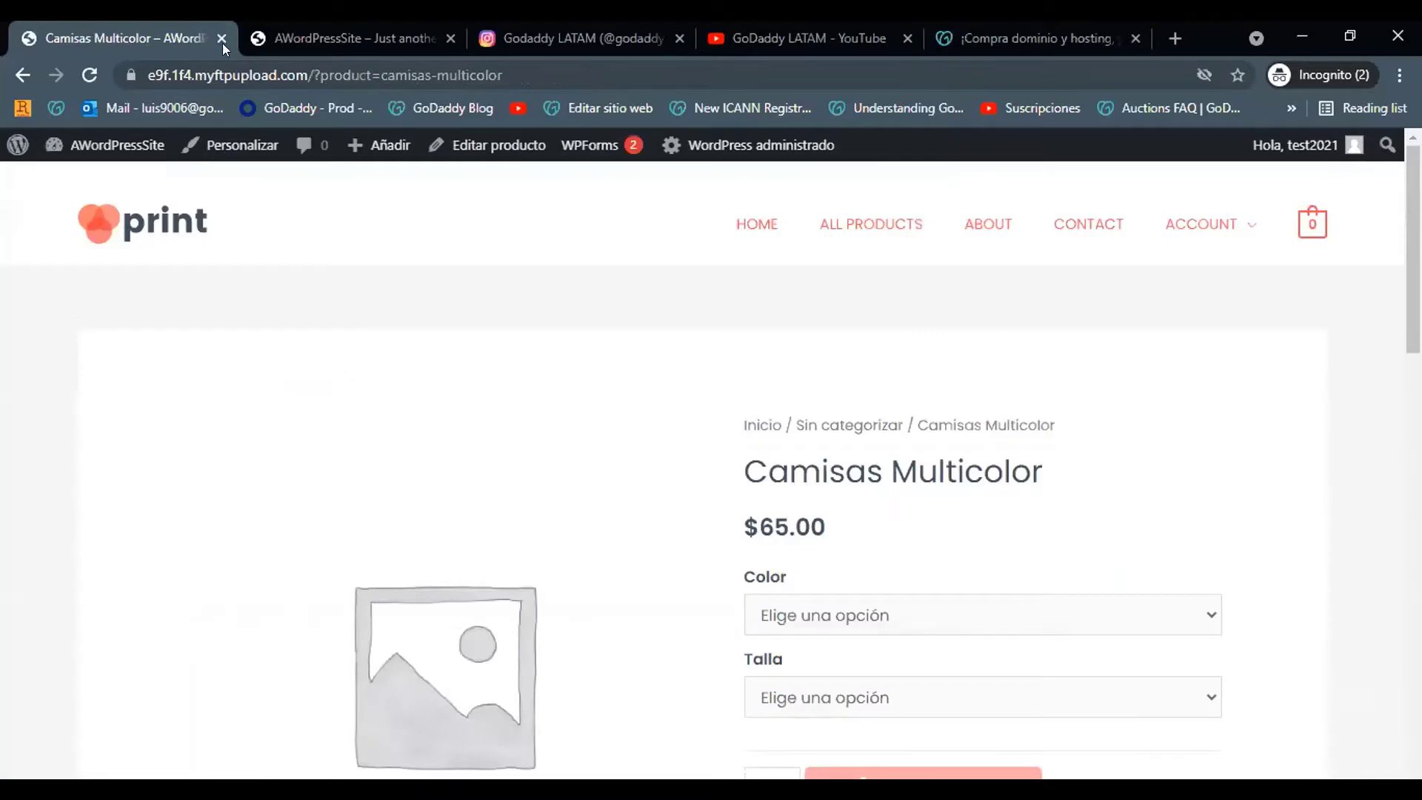
scroll(563, 459, down, 4)
scroll(474, 459, up, 4)
scroll(507, 408, down, 1)
scroll(507, 409, down, 1)
Step: Return from the storefront to the Camisas Multicolor product editor
click(460, 147)
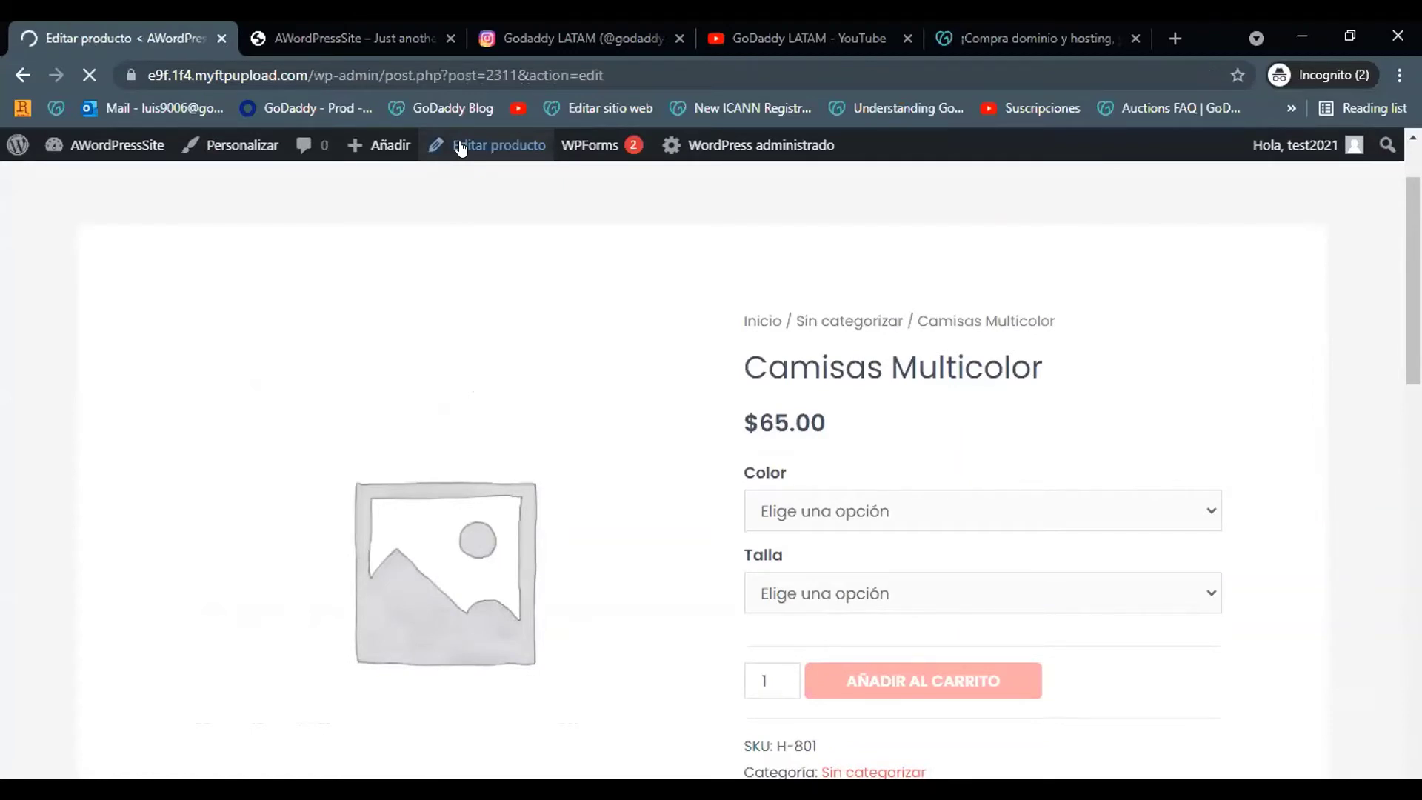
scroll(1191, 413, down, 10)
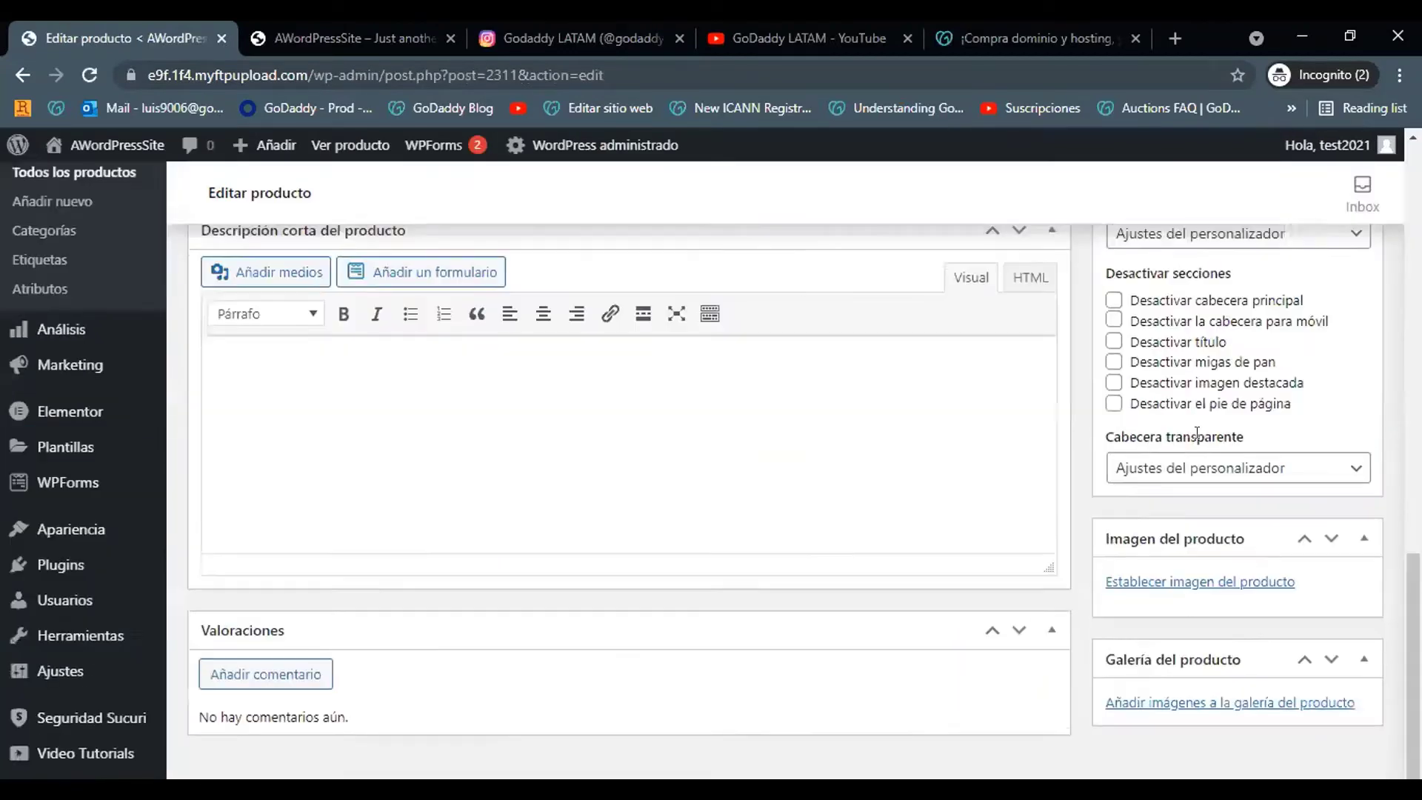
scroll(1222, 406, up, 3)
scroll(611, 363, up, 1)
scroll(611, 363, up, 1)
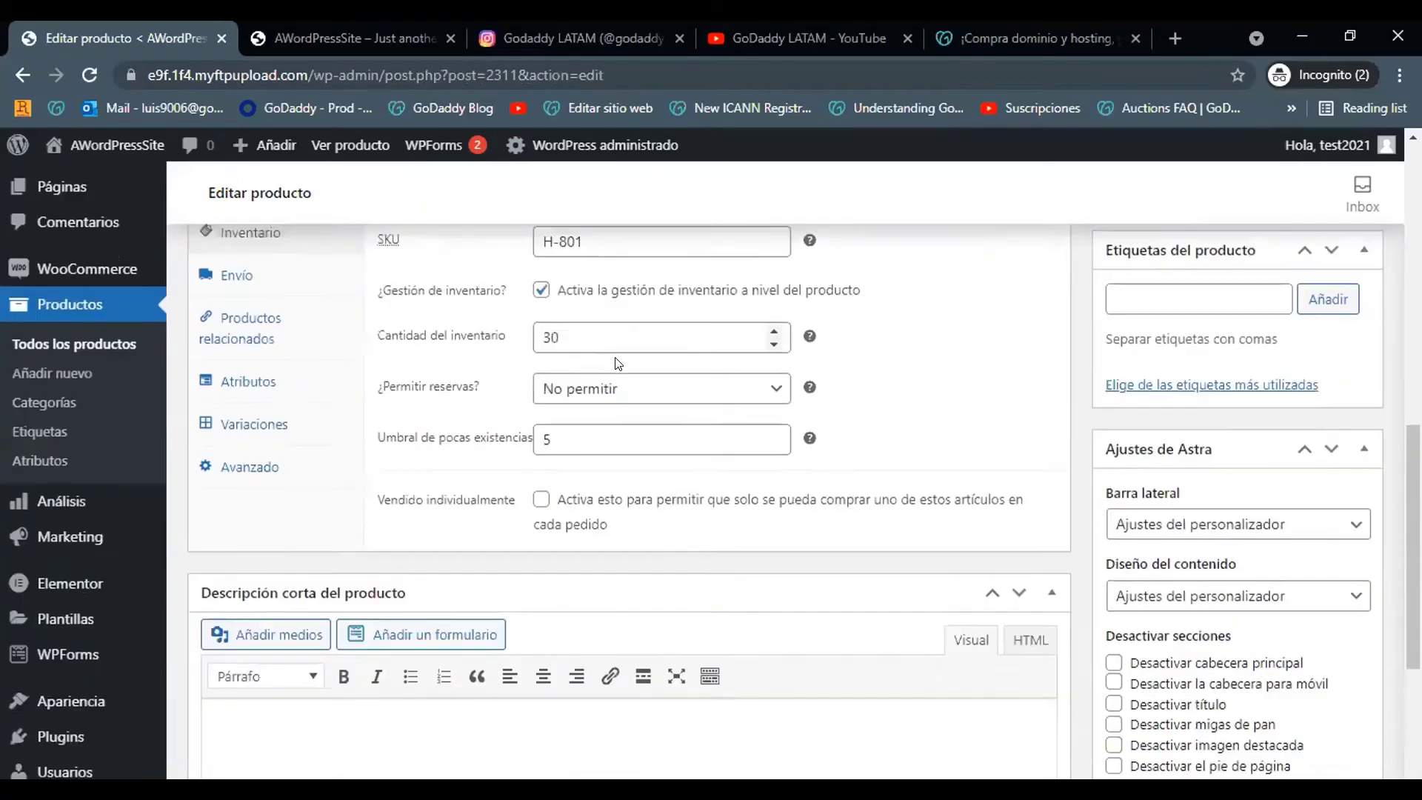
scroll(612, 365, down, 5)
Step: Set the media-library photo of a man in a light T-shirt as the product image
click(1205, 570)
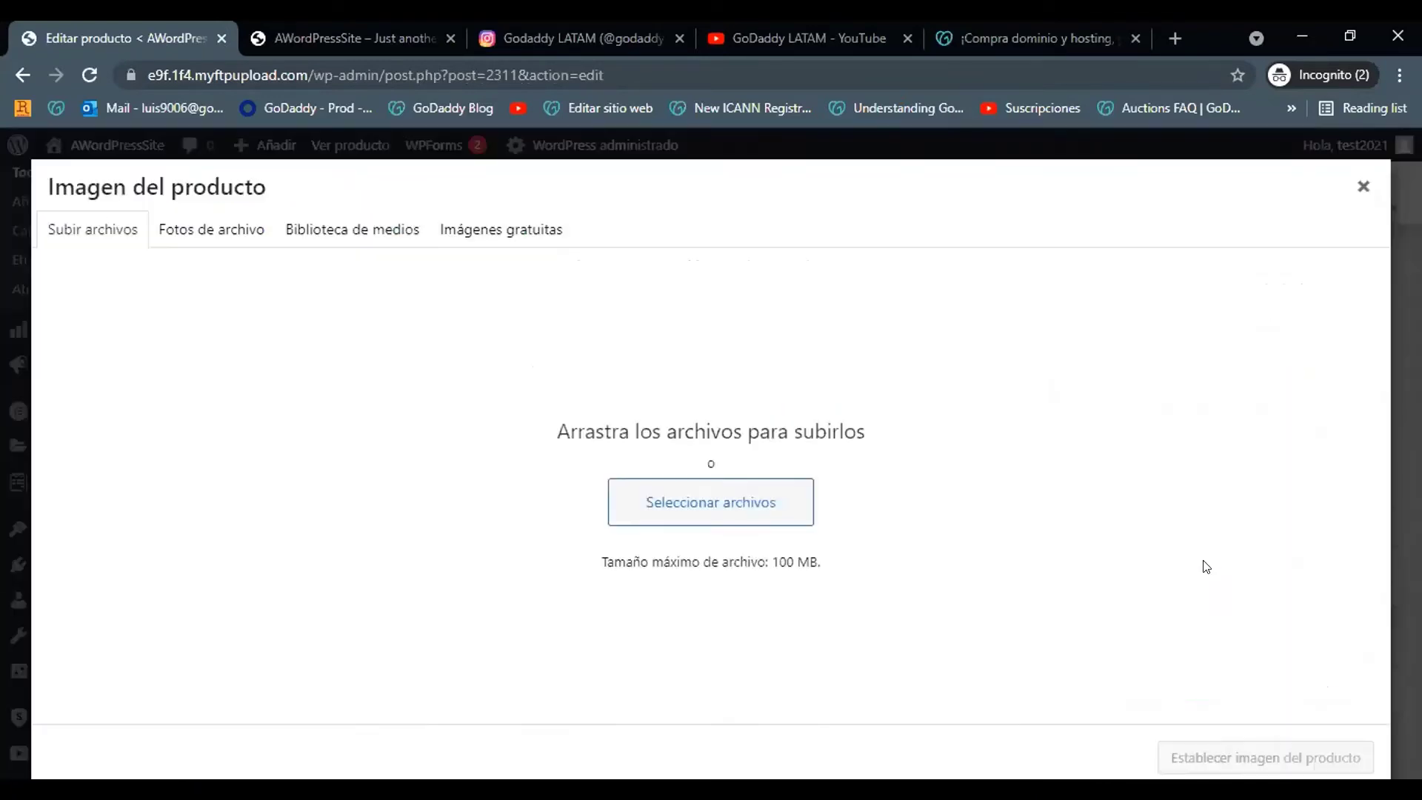
click(355, 228)
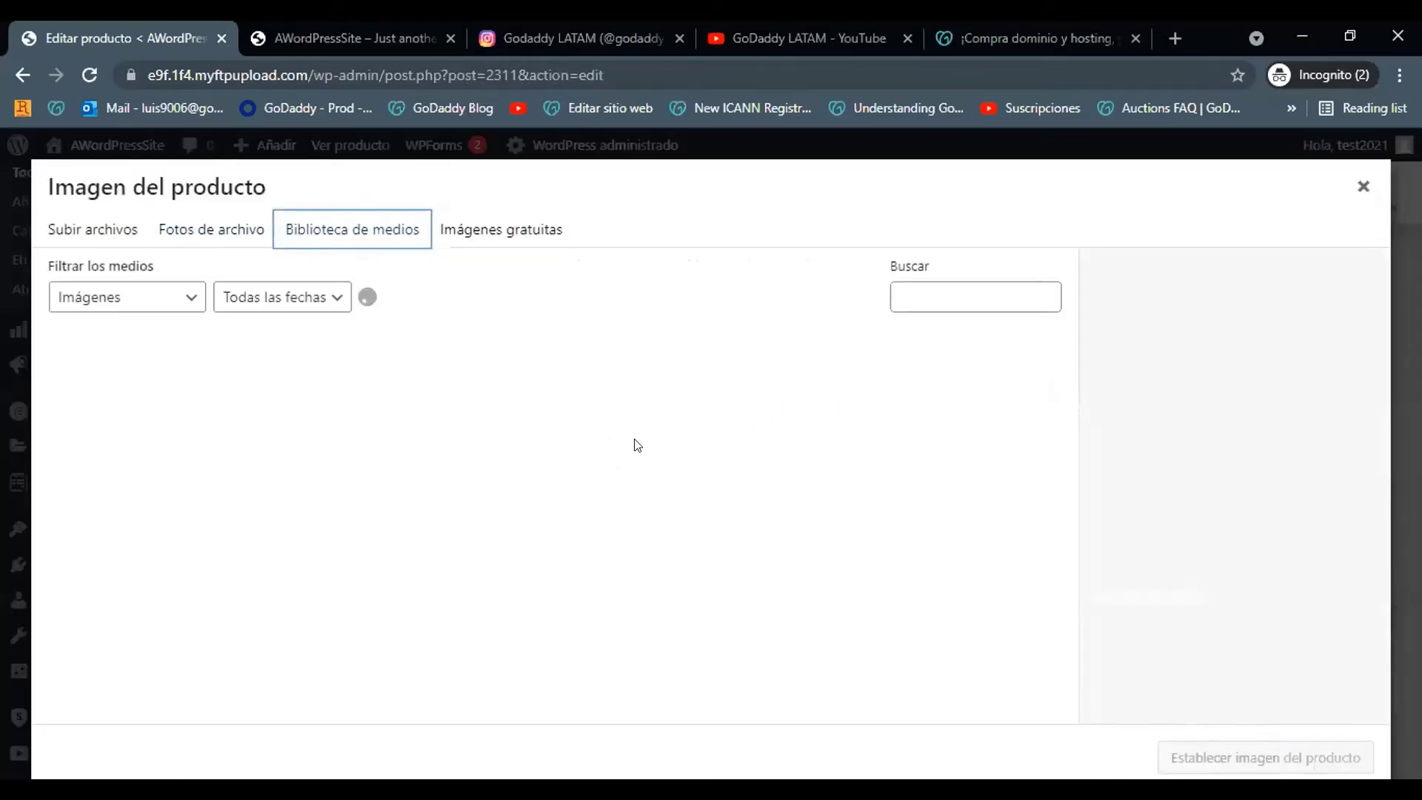
scroll(629, 492, down, 3)
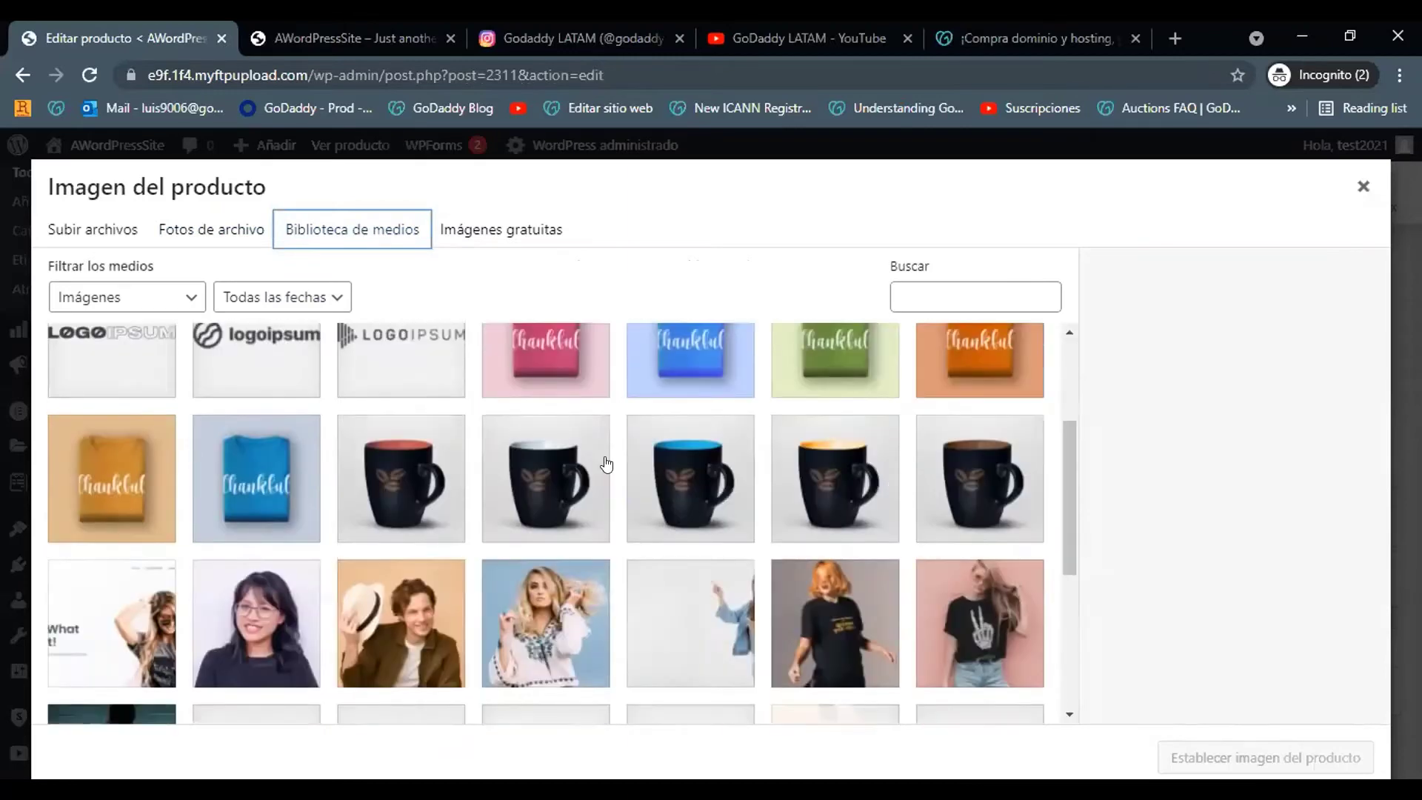
scroll(541, 504, down, 1)
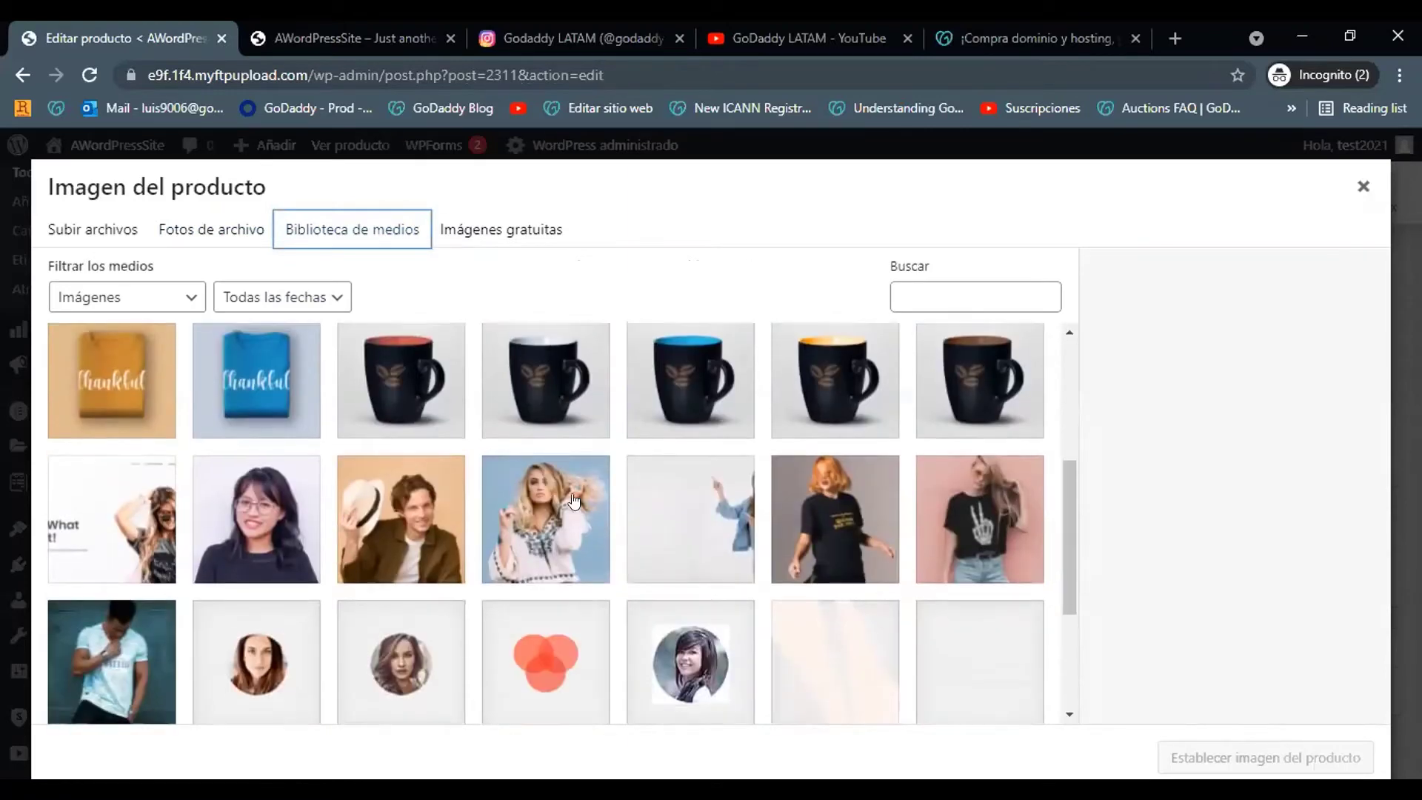
click(145, 646)
click(1252, 757)
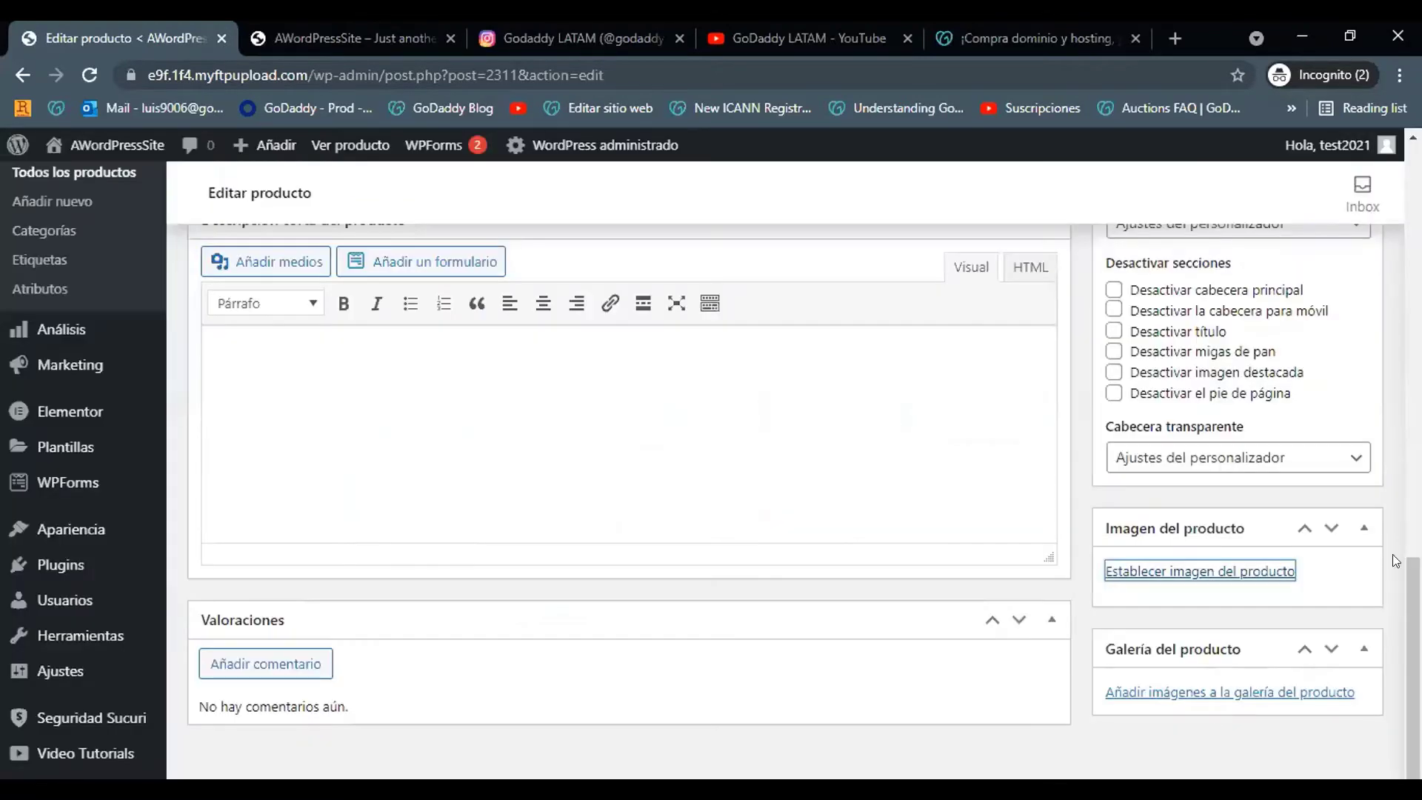
scroll(1236, 566, down, 3)
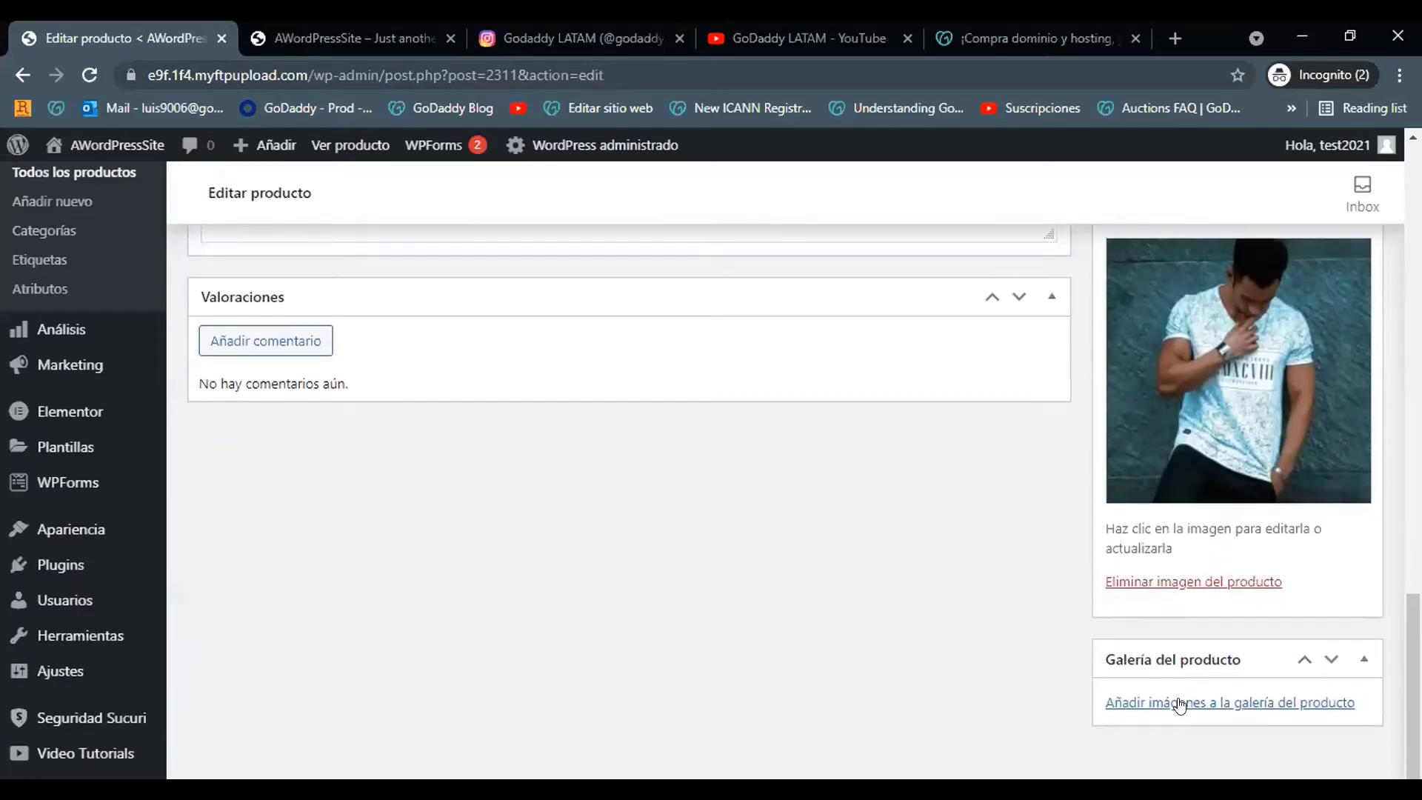
scroll(1251, 625, up, 6)
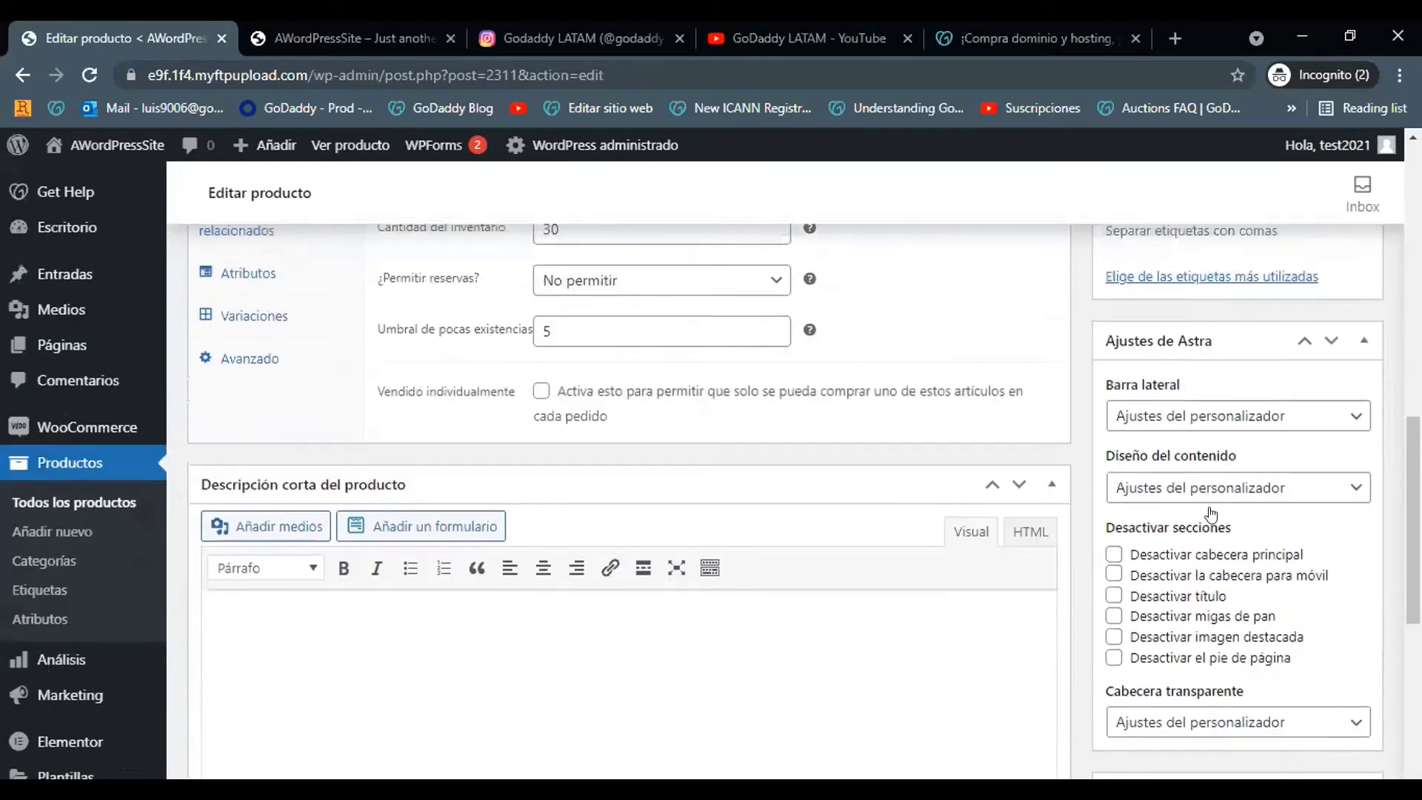
scroll(1172, 494, up, 5)
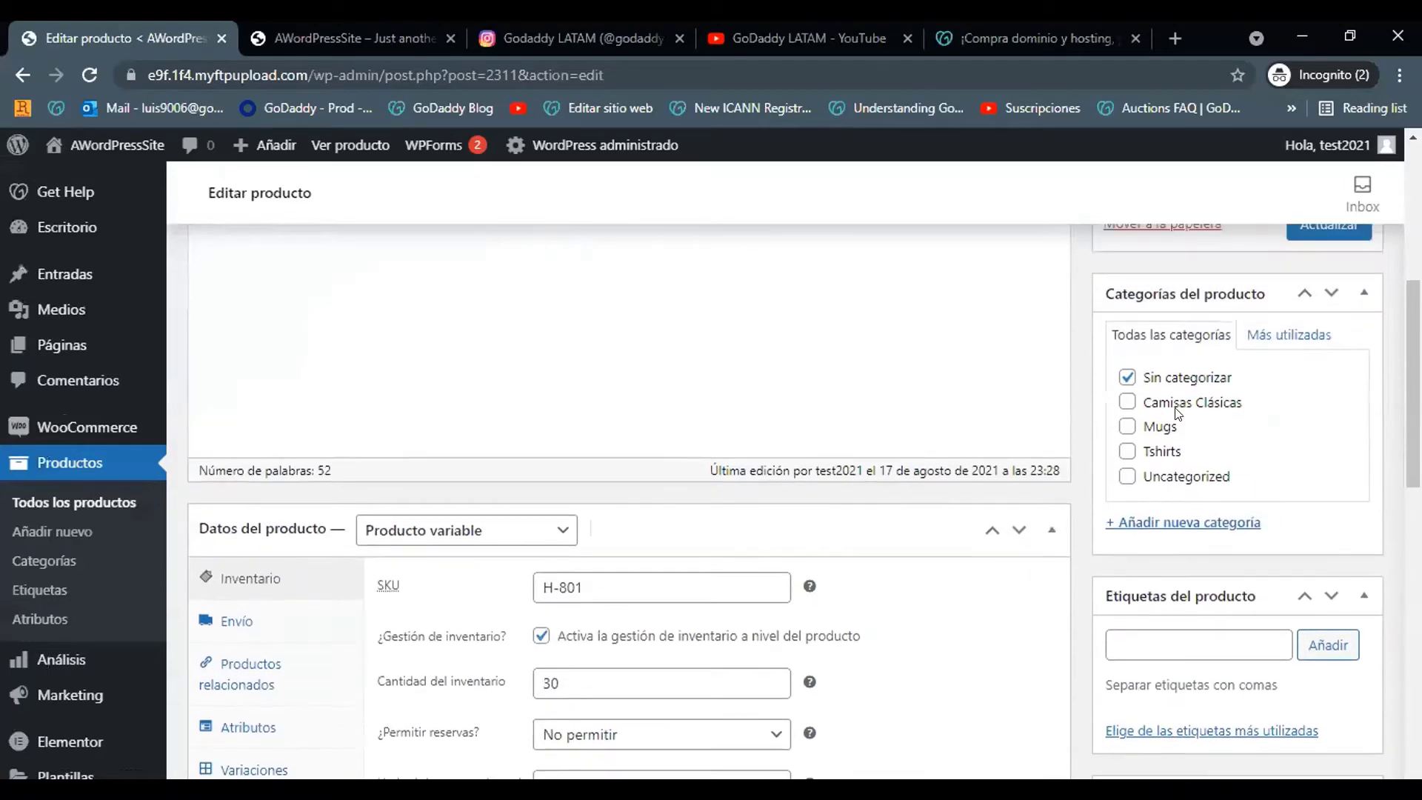
Step: Create the Camisas Personalizadas category and uncheck Sin categorizar
click(1184, 522)
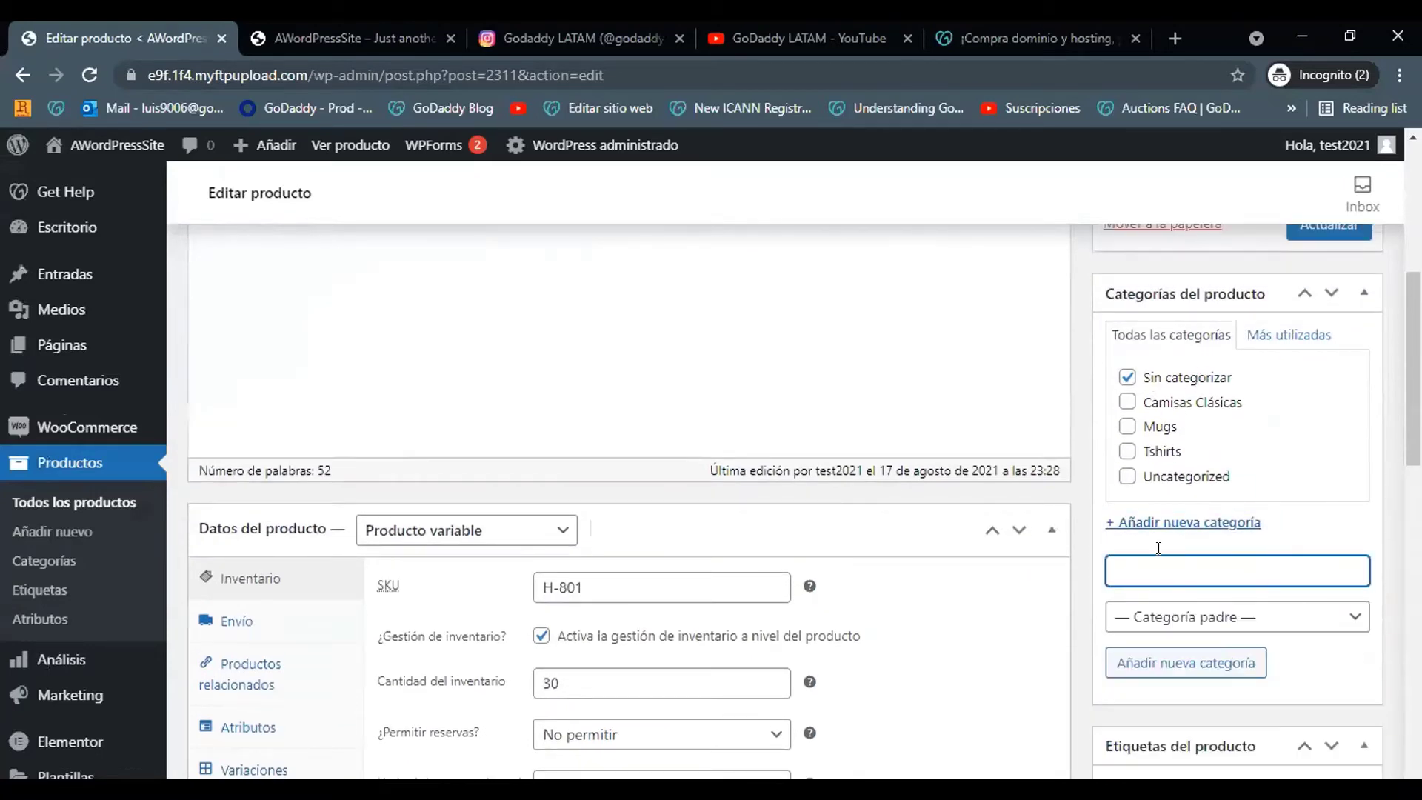
text(Camisas Personal)
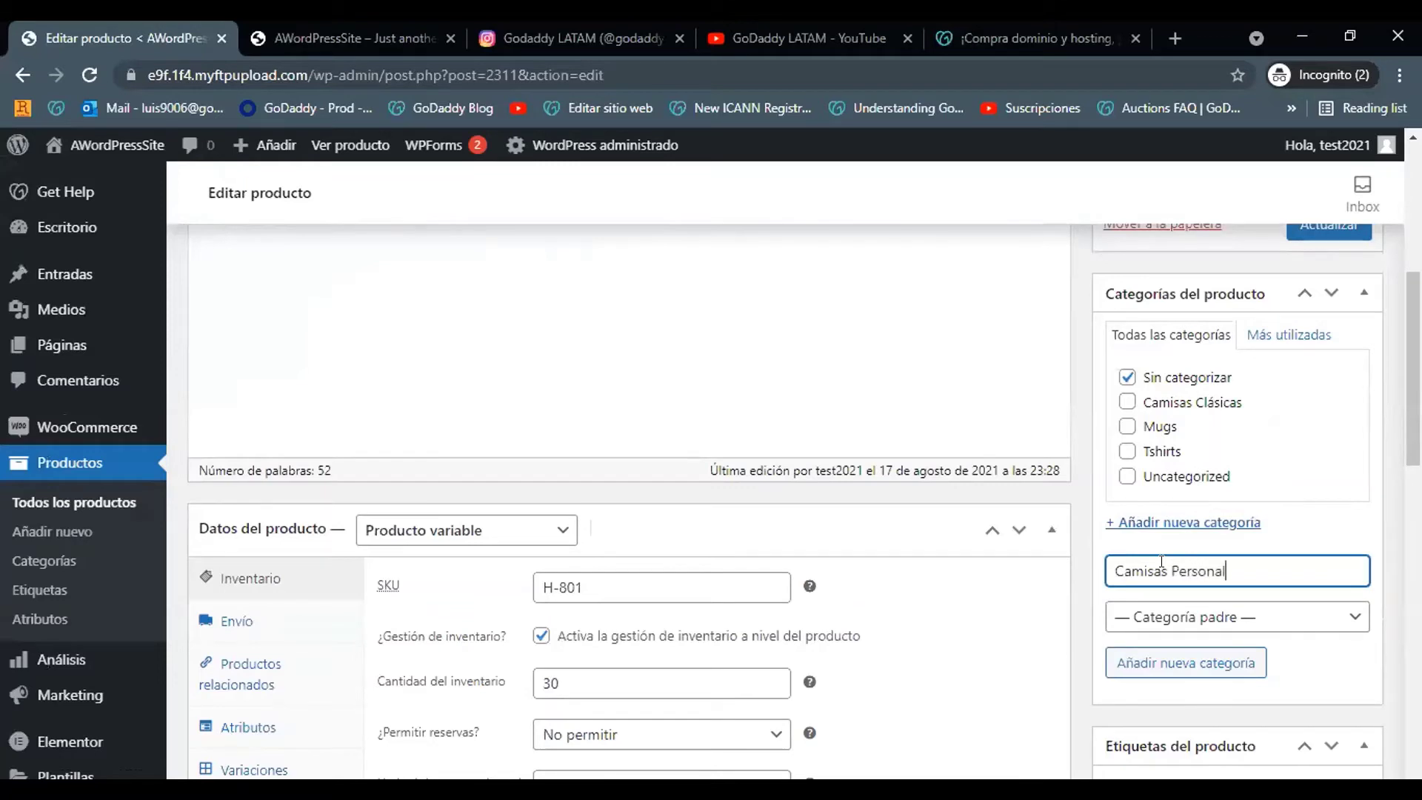
text(izadas)
click(1186, 659)
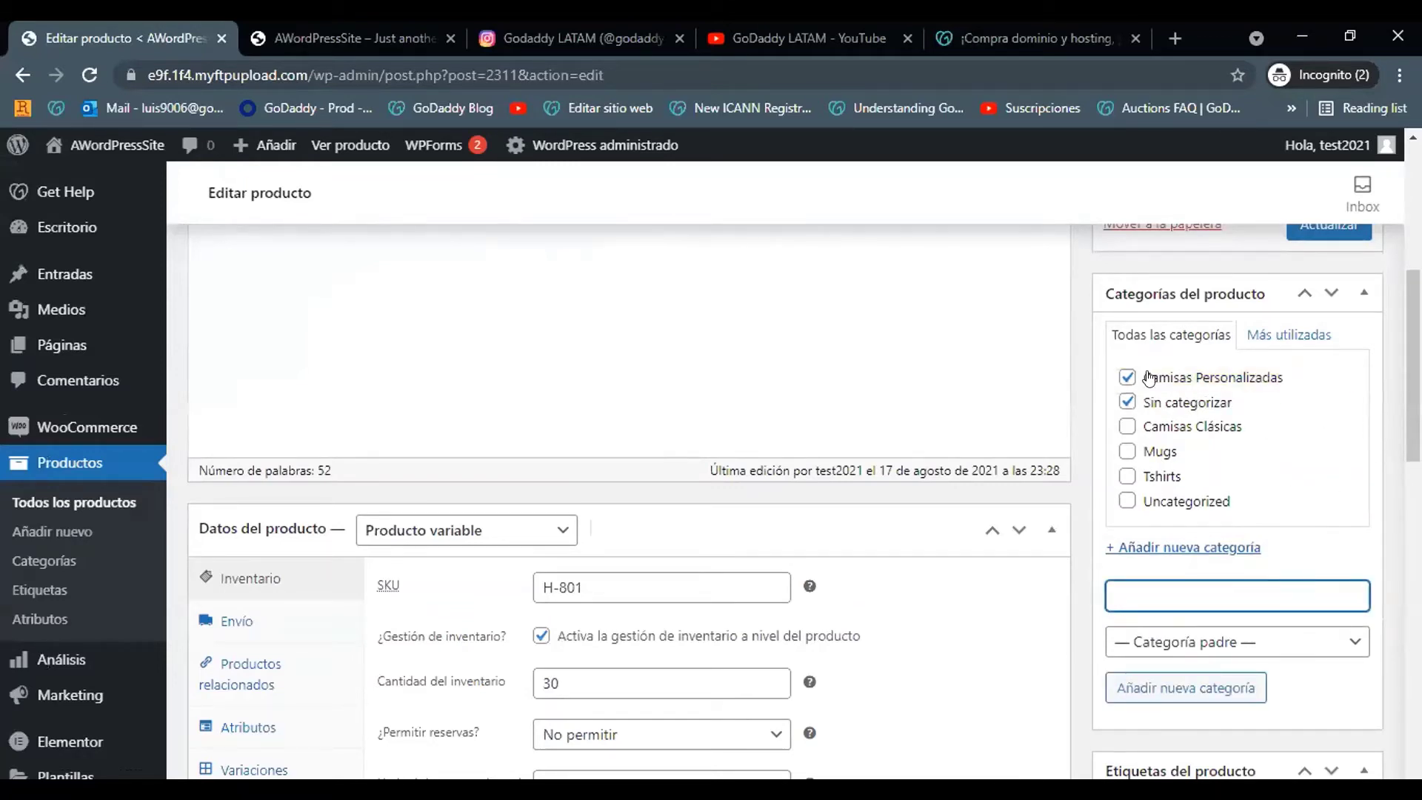
click(1127, 401)
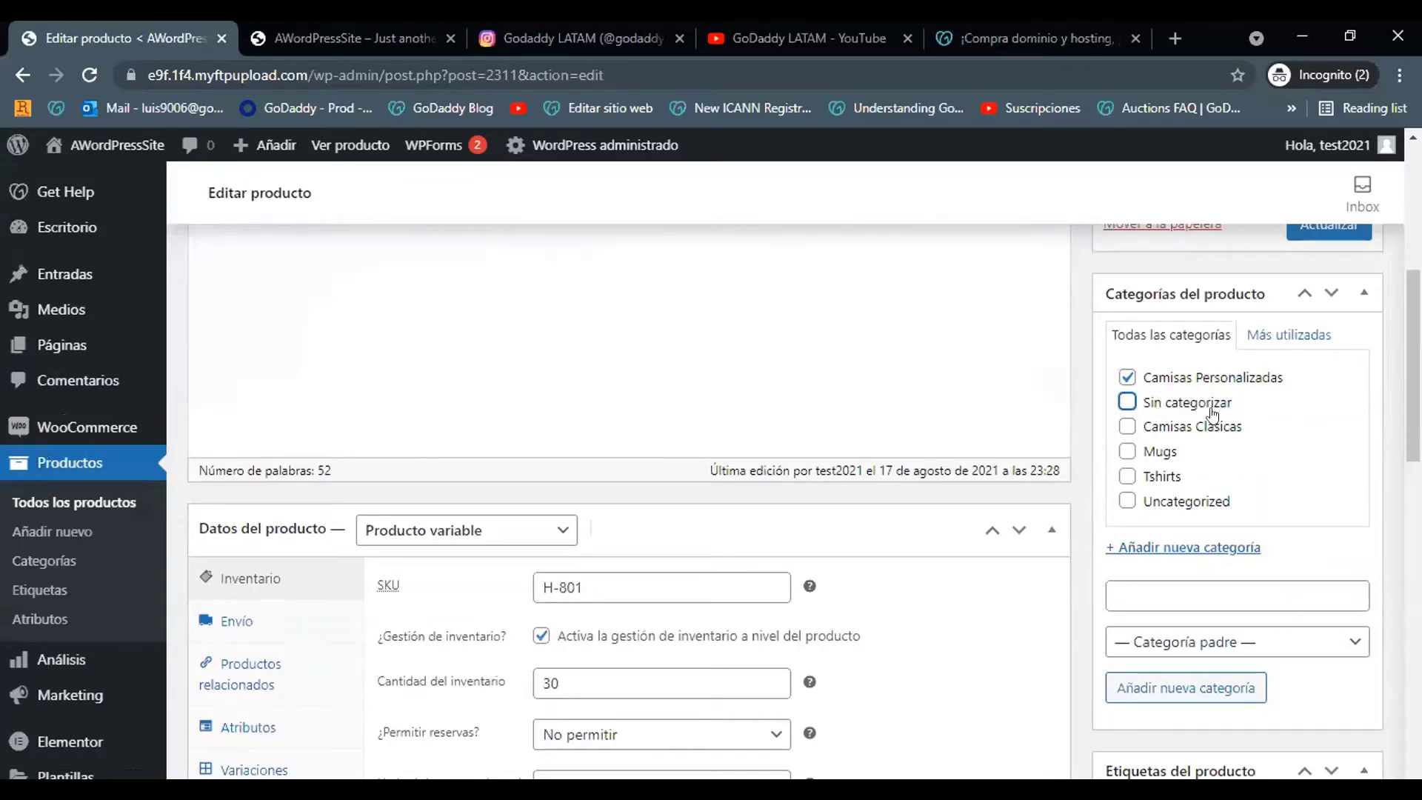
Step: Update the product and view it in the store
scroll(1318, 361, up, 2)
click(1326, 328)
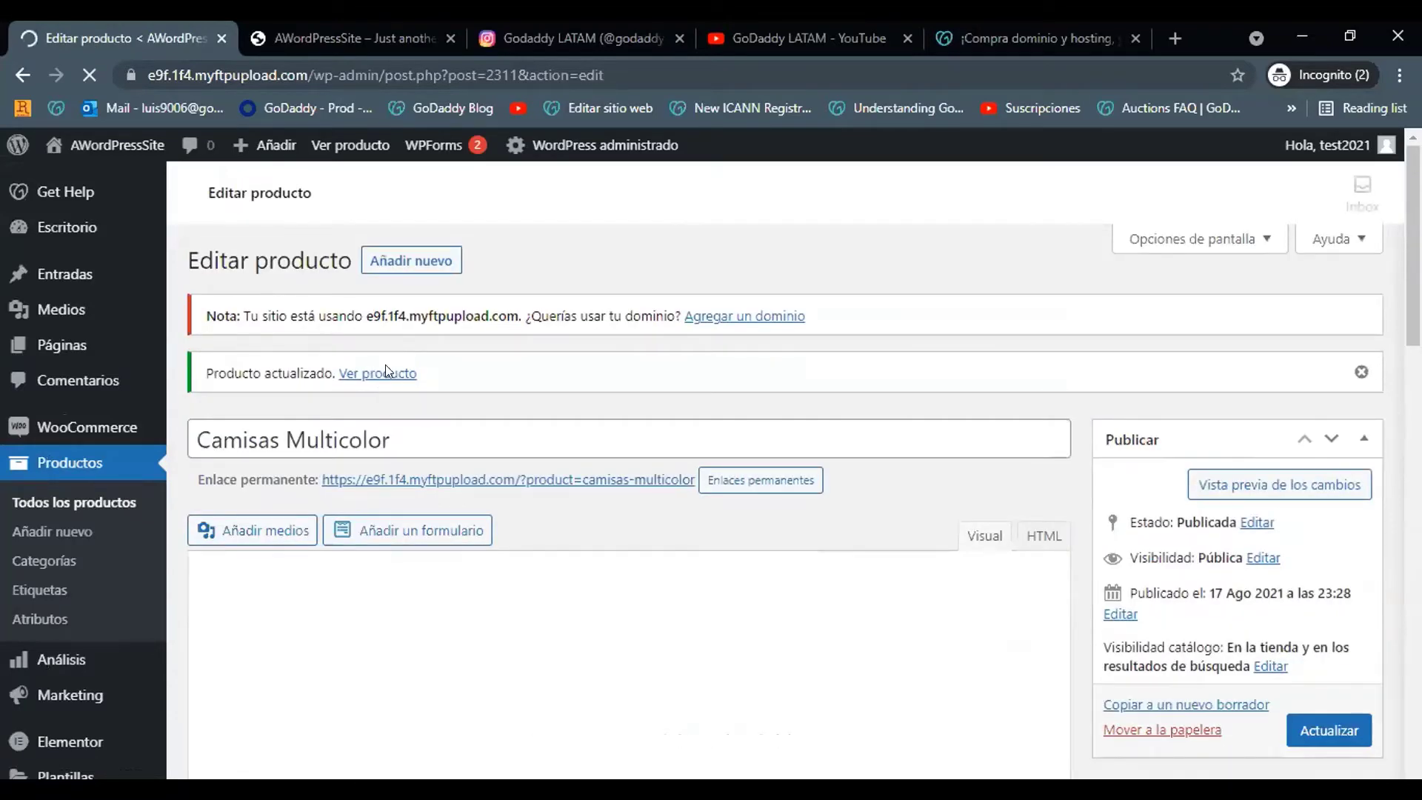
click(385, 370)
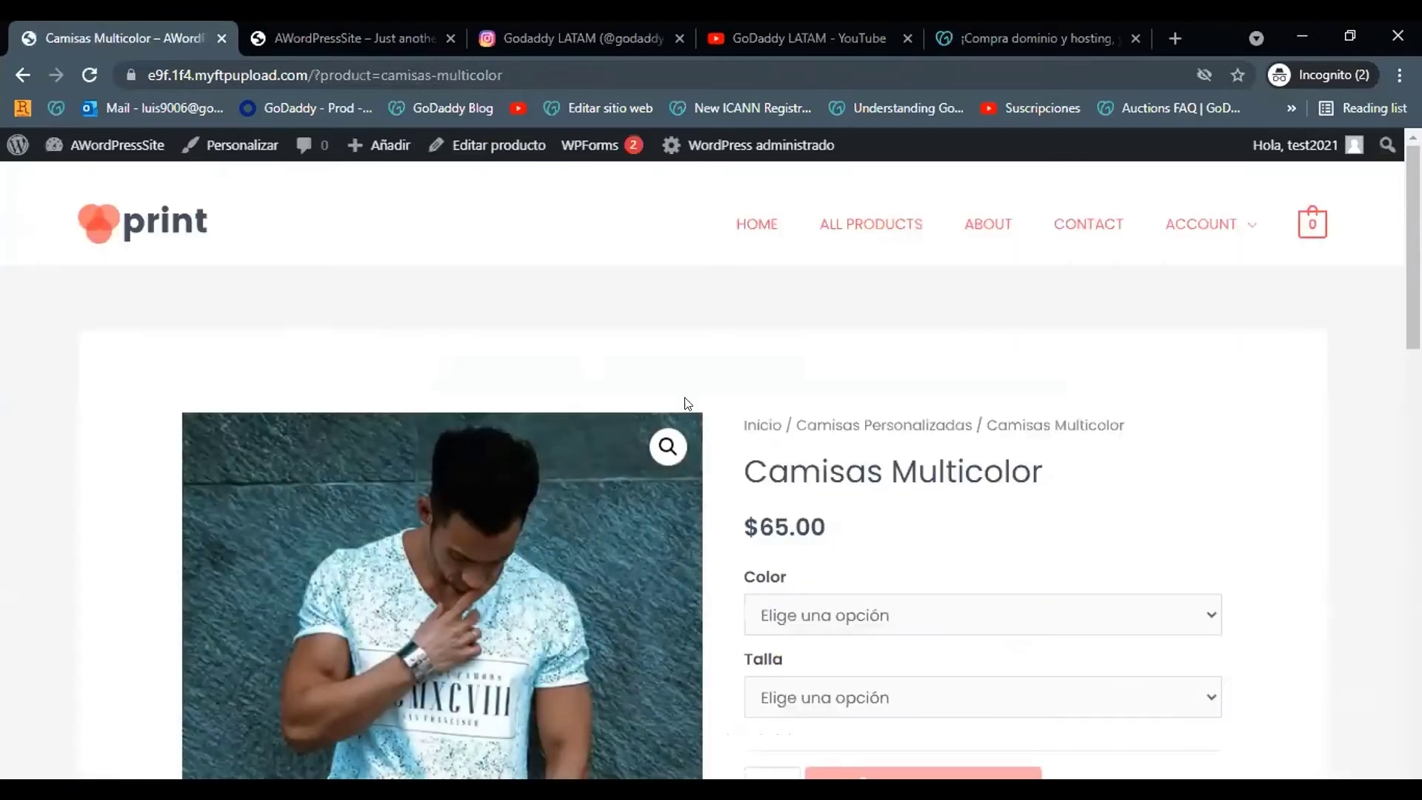
Step: Select colour Azul and size S on the storefront product page
scroll(683, 403, down, 3)
scroll(638, 422, down, 12)
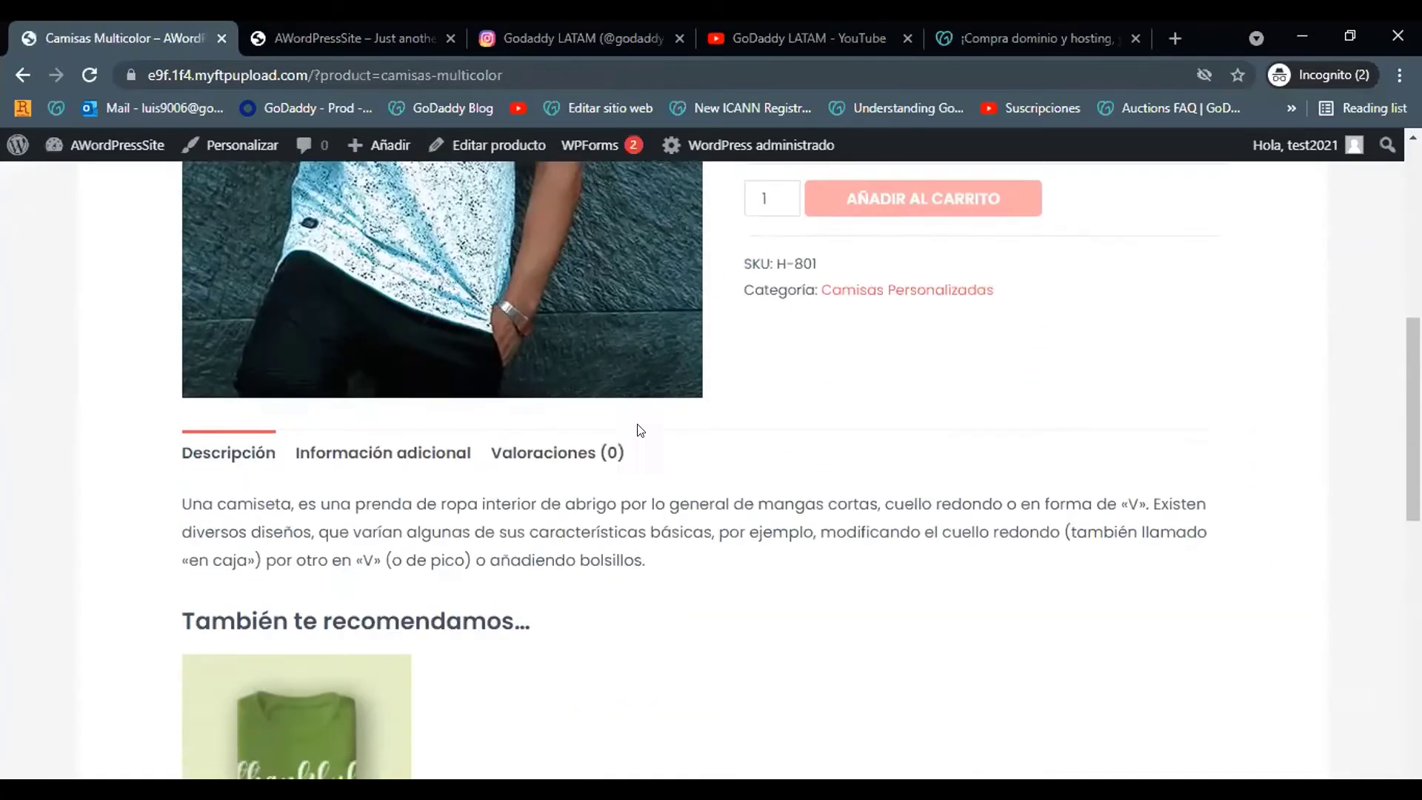
scroll(838, 611, up, 15)
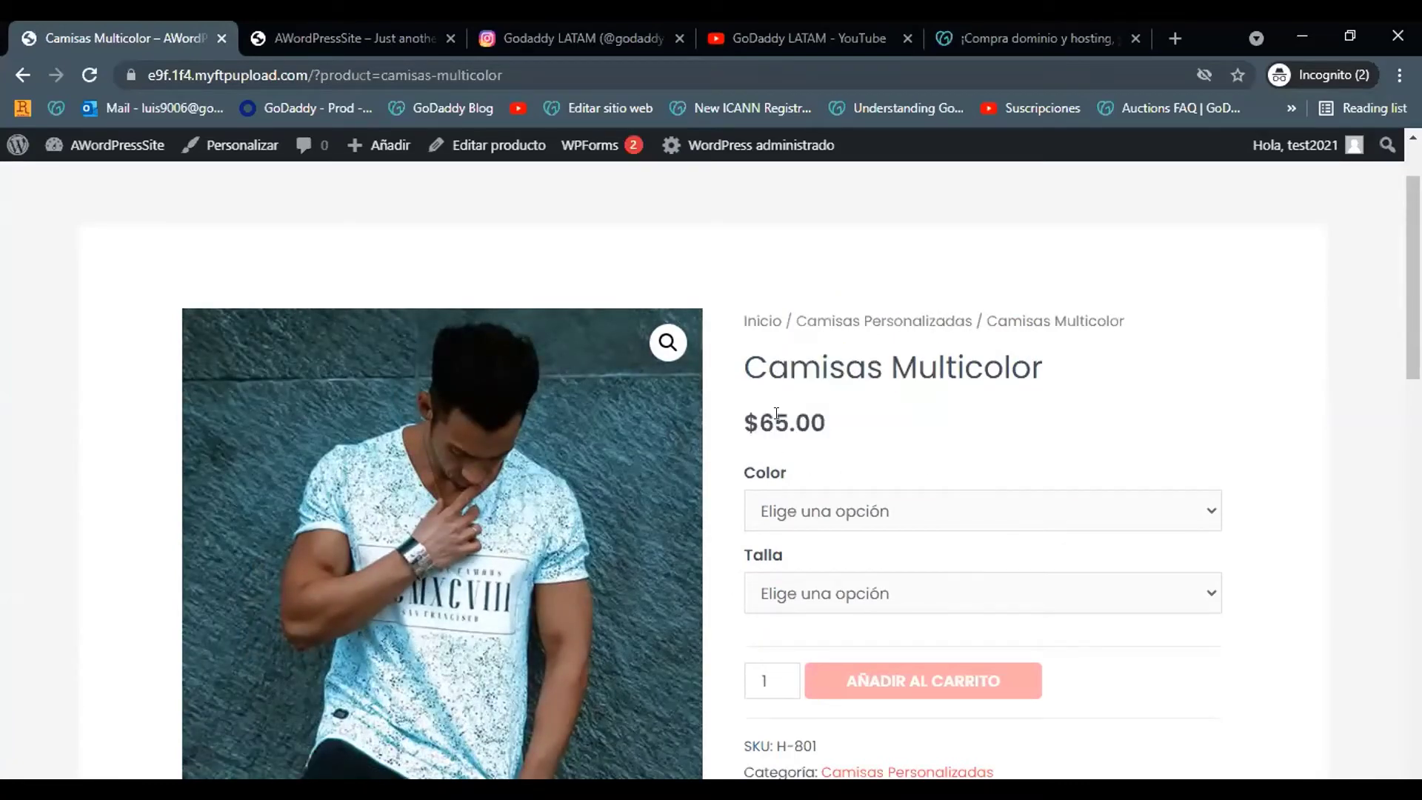
click(854, 516)
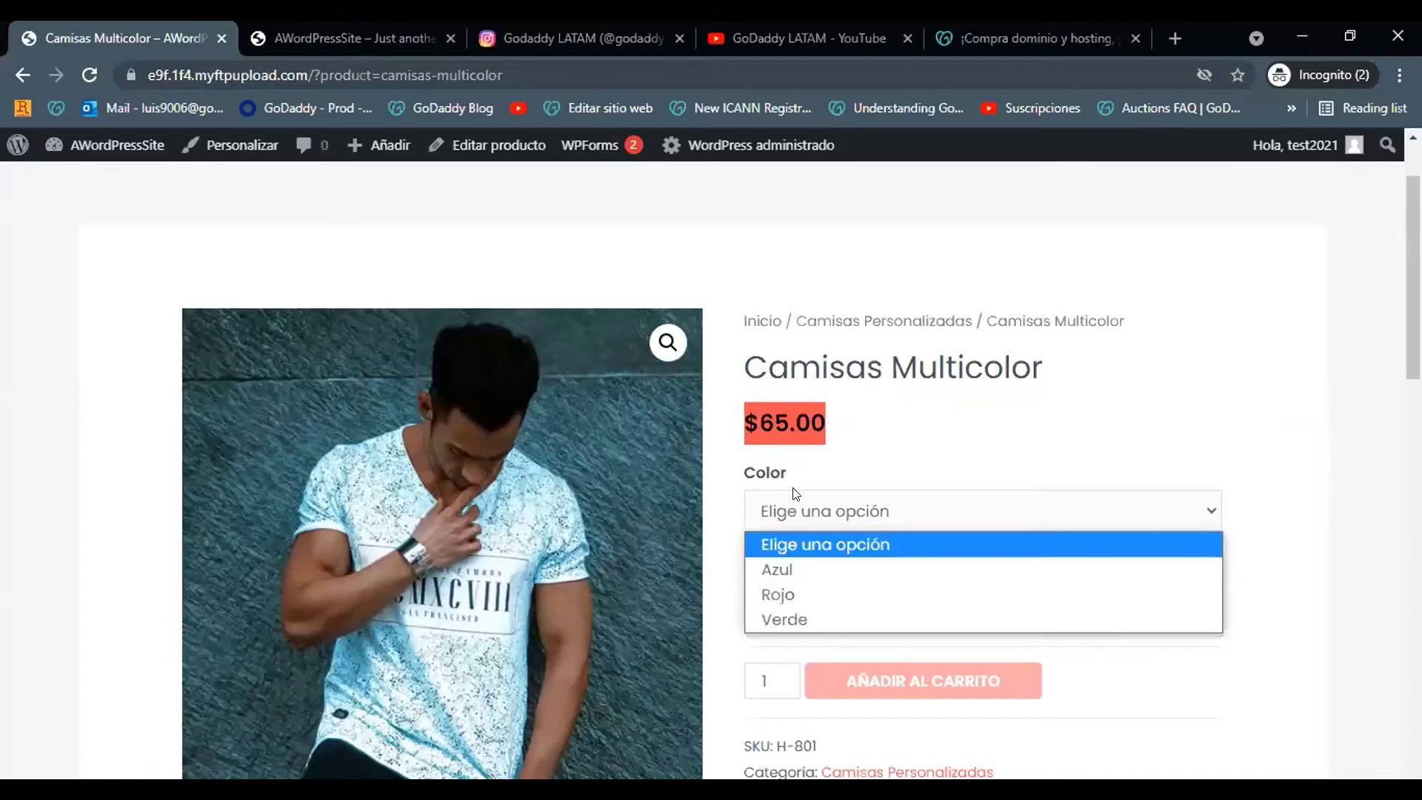
click(807, 569)
scroll(842, 500, down, 1)
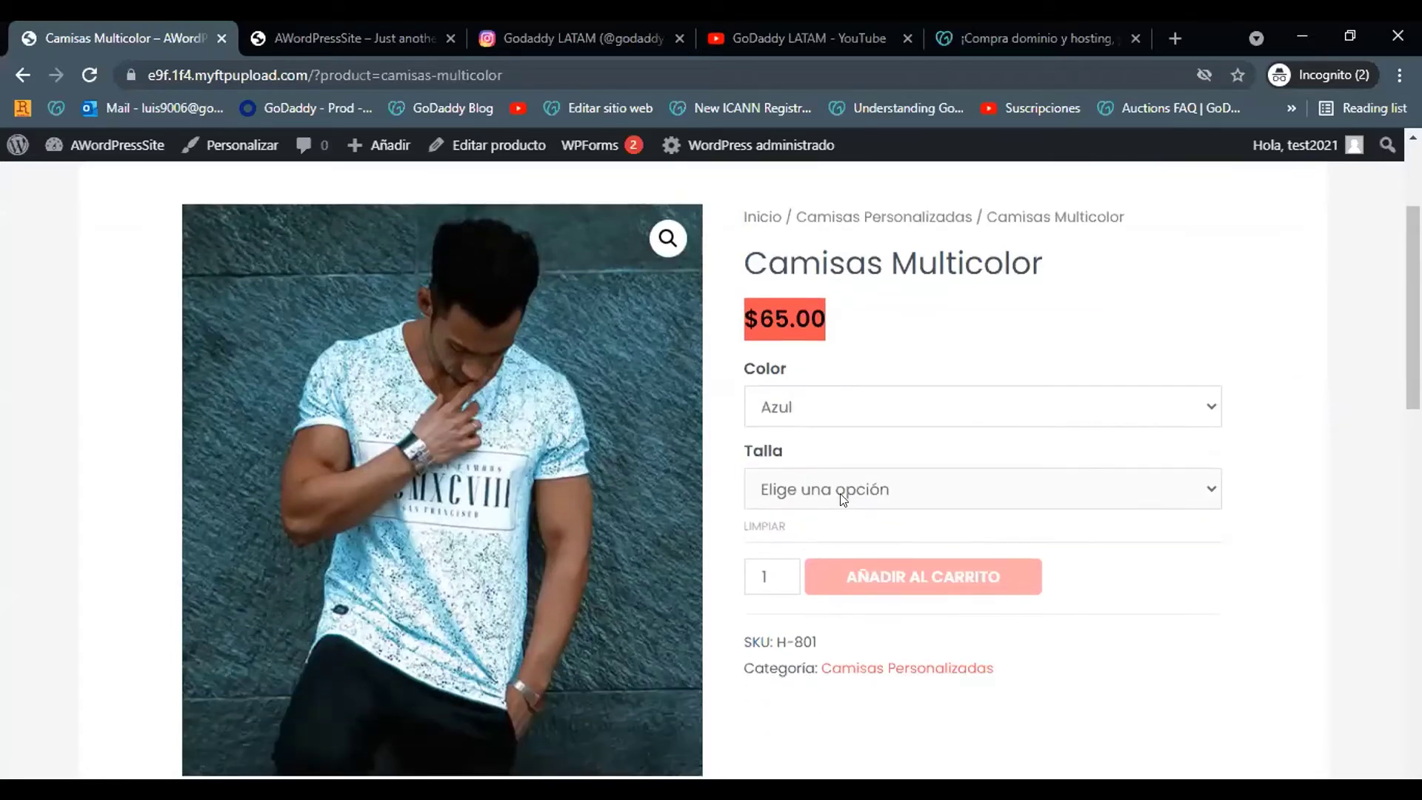
click(843, 498)
click(792, 544)
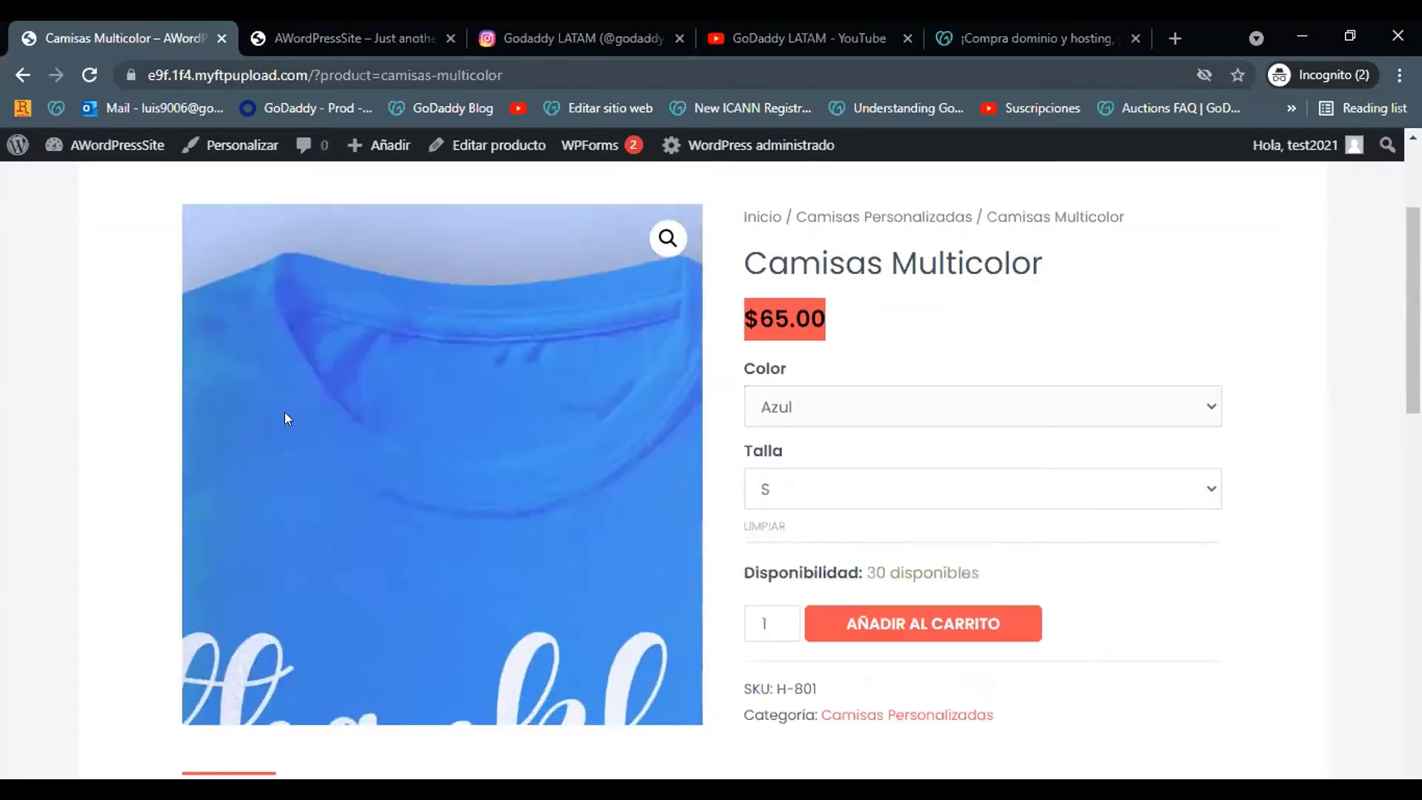
Step: Switch the colour to Rojo, then Verde, and return to the product editor
scroll(89, 348, down, 1)
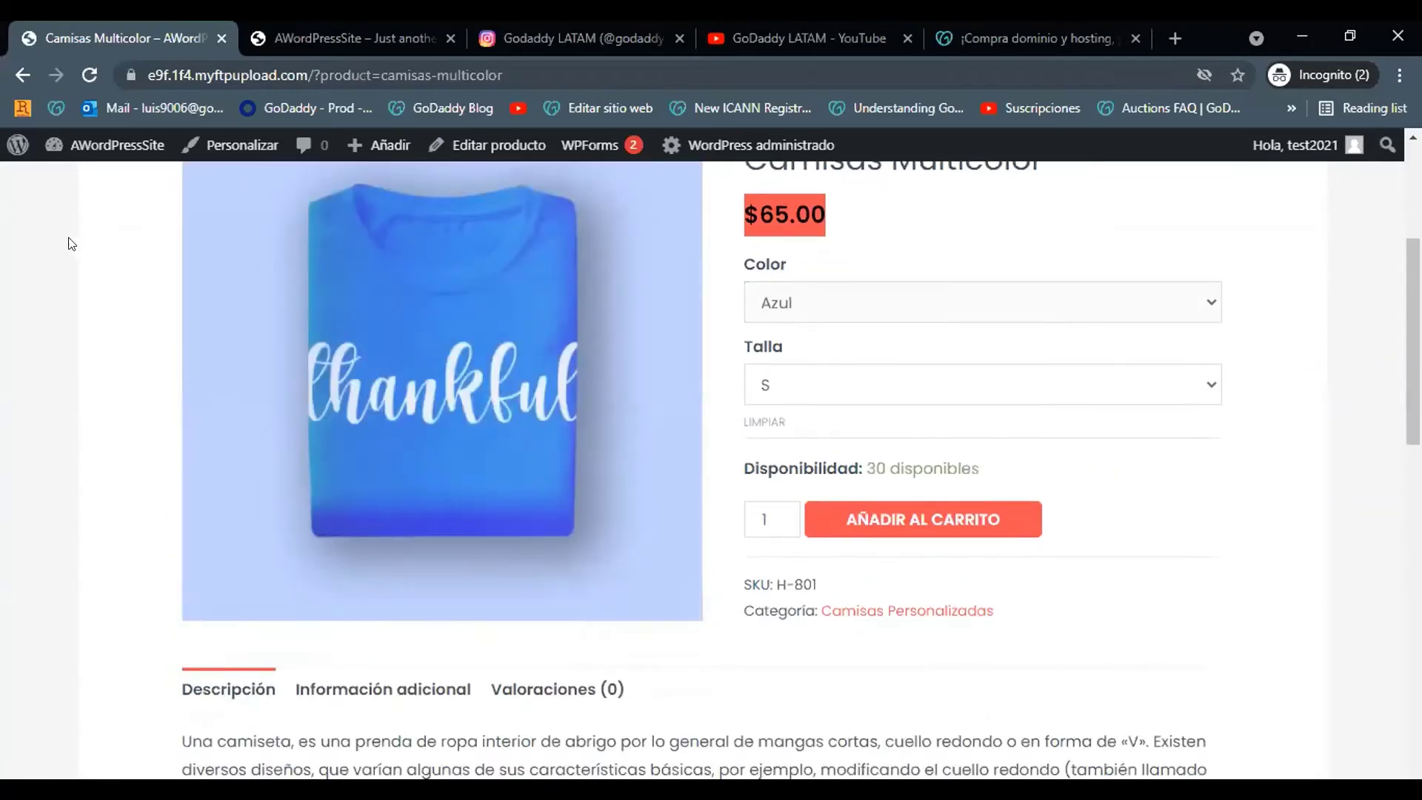
scroll(37, 294, up, 1)
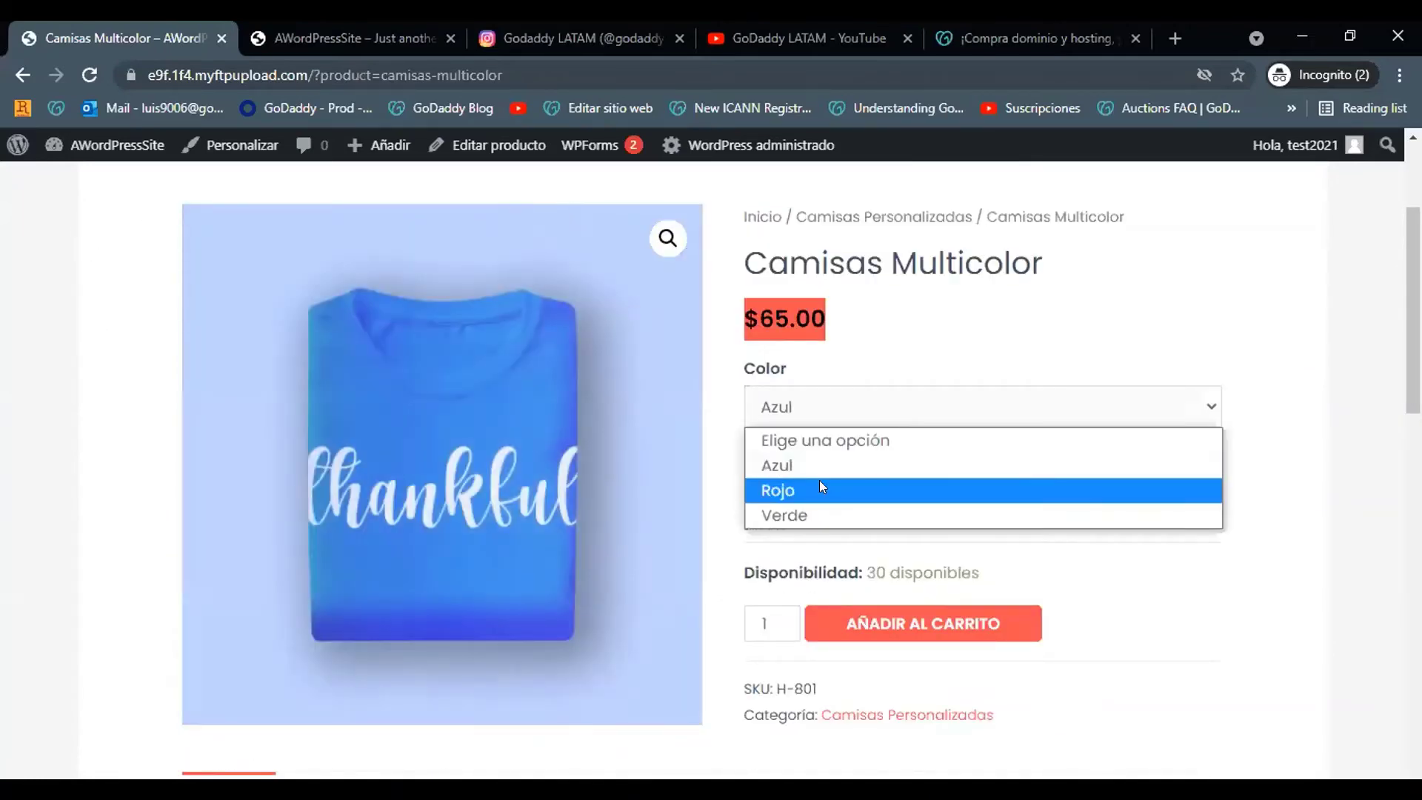
click(819, 480)
click(861, 402)
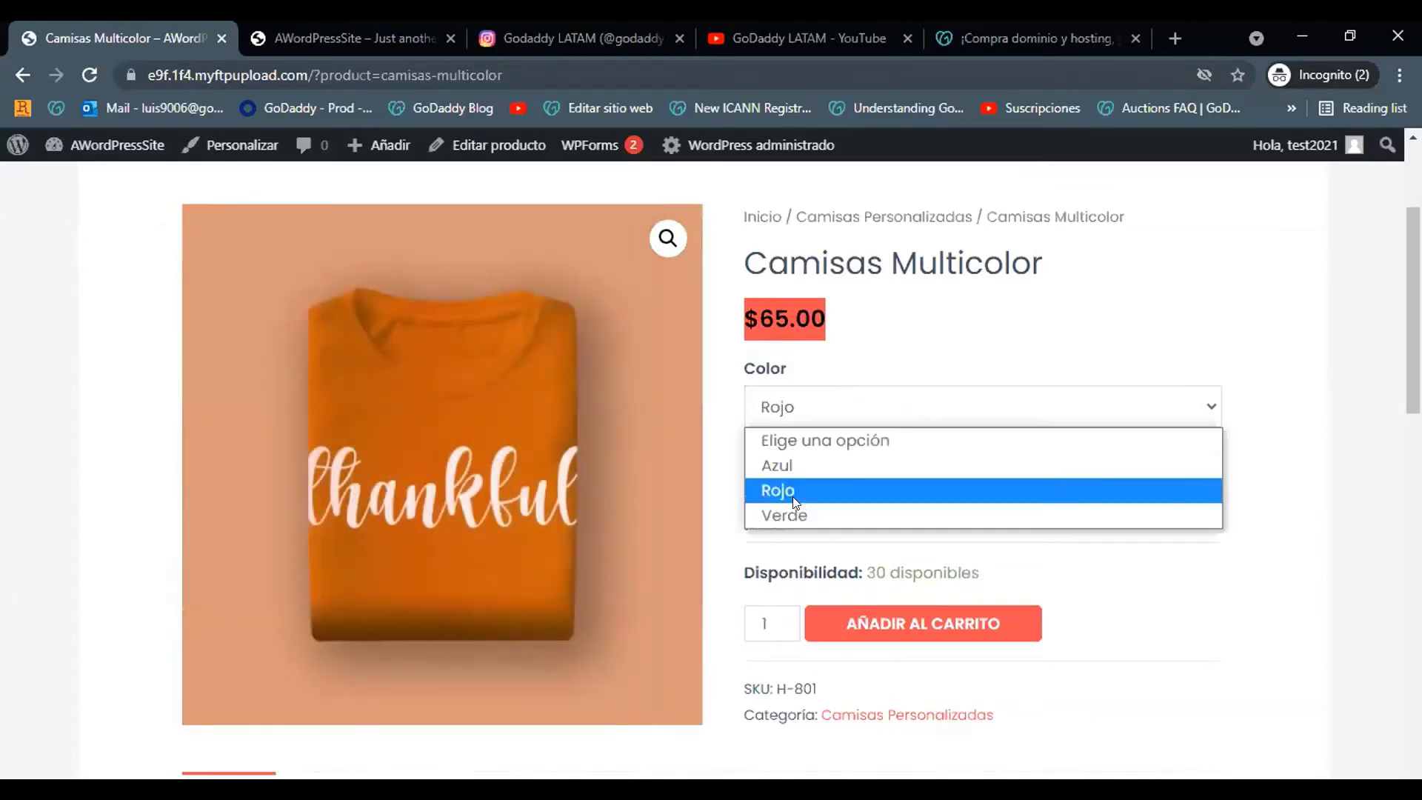
click(792, 510)
scroll(800, 494, down, 1)
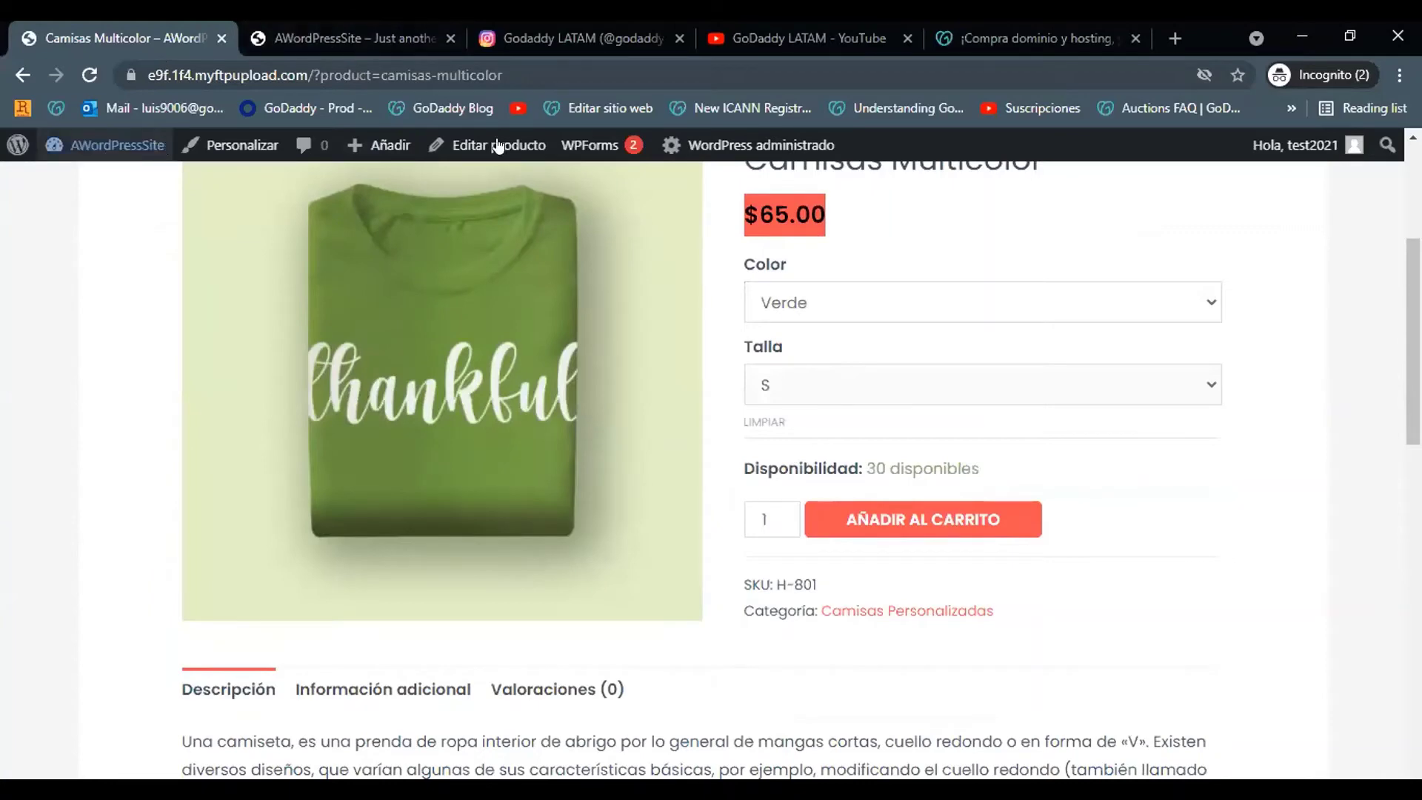
click(497, 146)
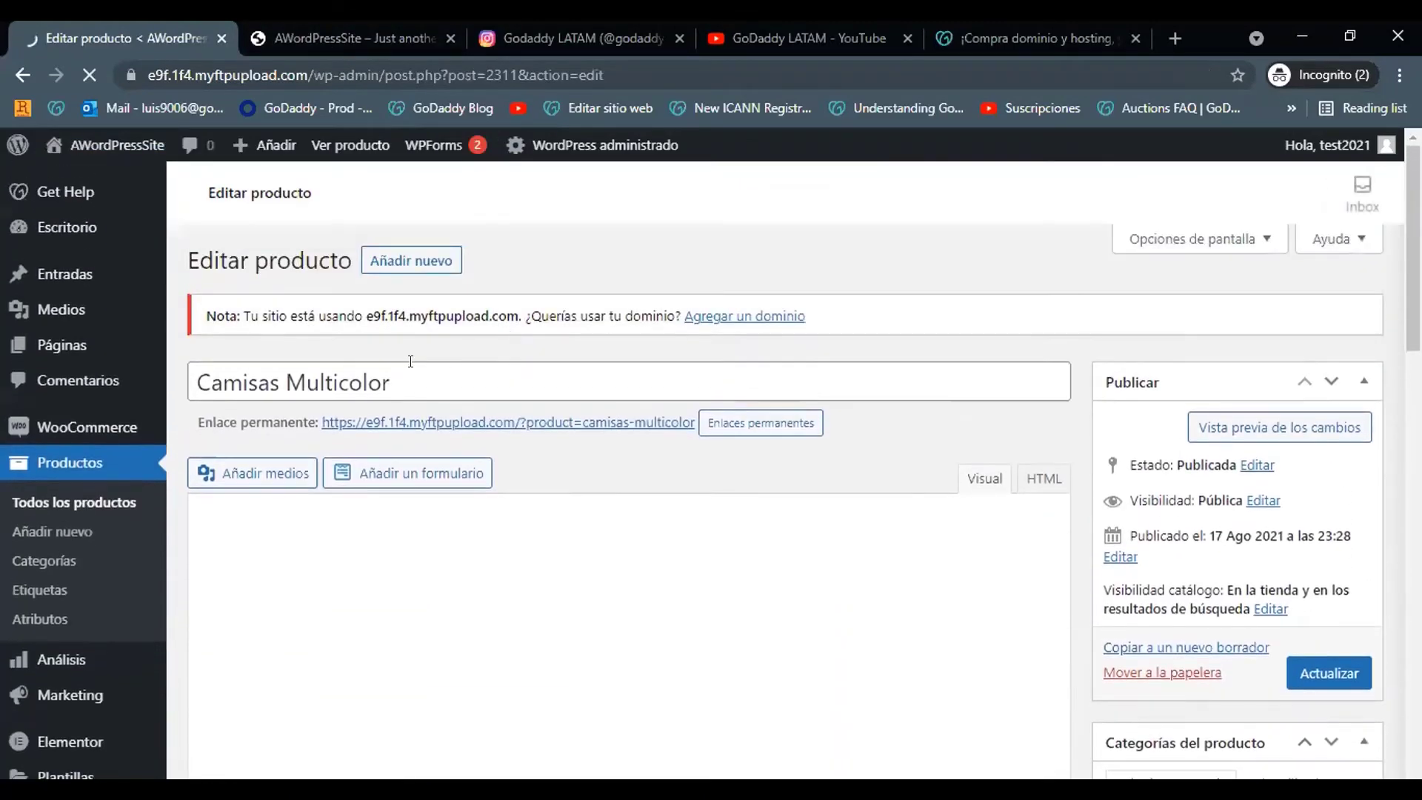
Step: Browse the Camisas Multicolor Variaciones tab, then go to the WooCommerce home page
scroll(997, 463, down, 1)
scroll(996, 463, up, 1)
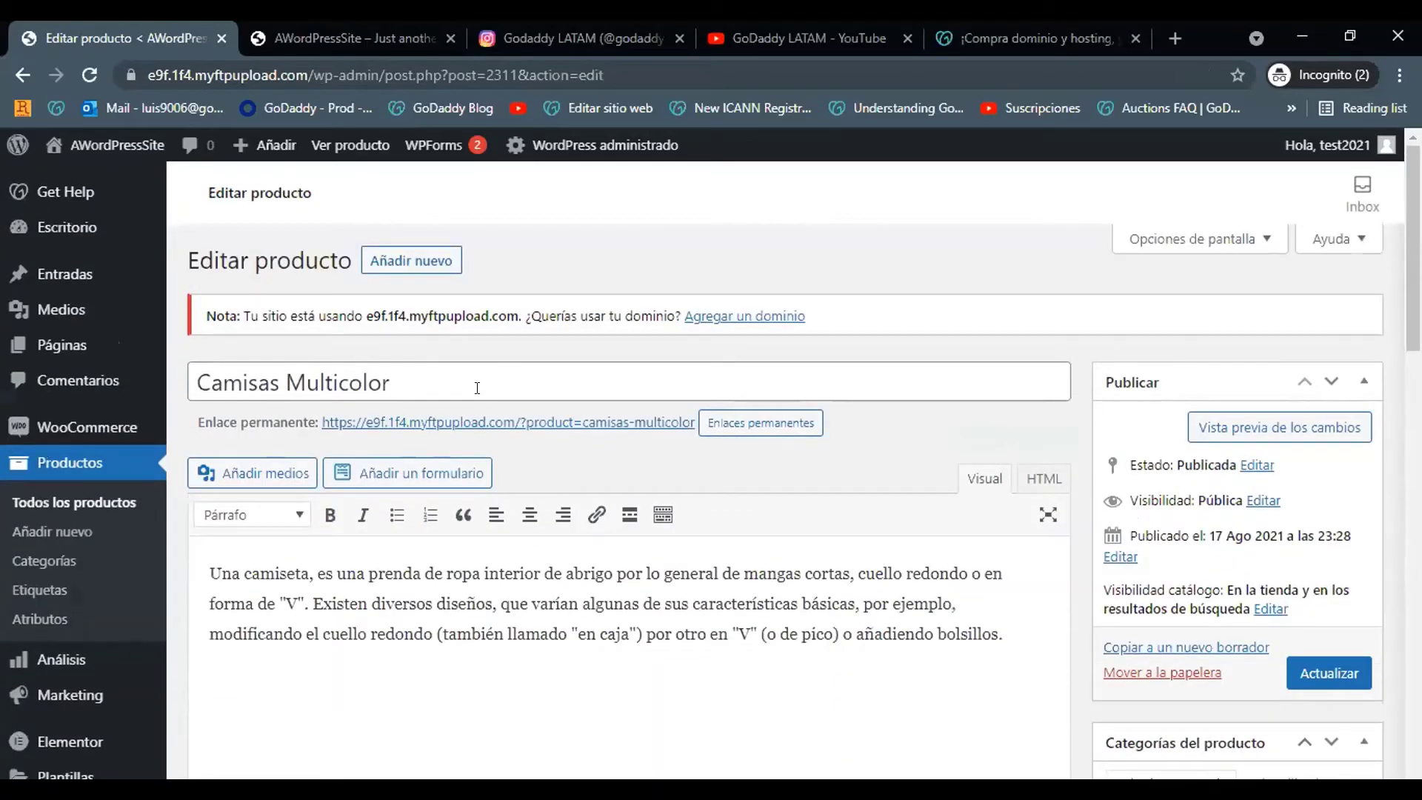
scroll(481, 385, down, 8)
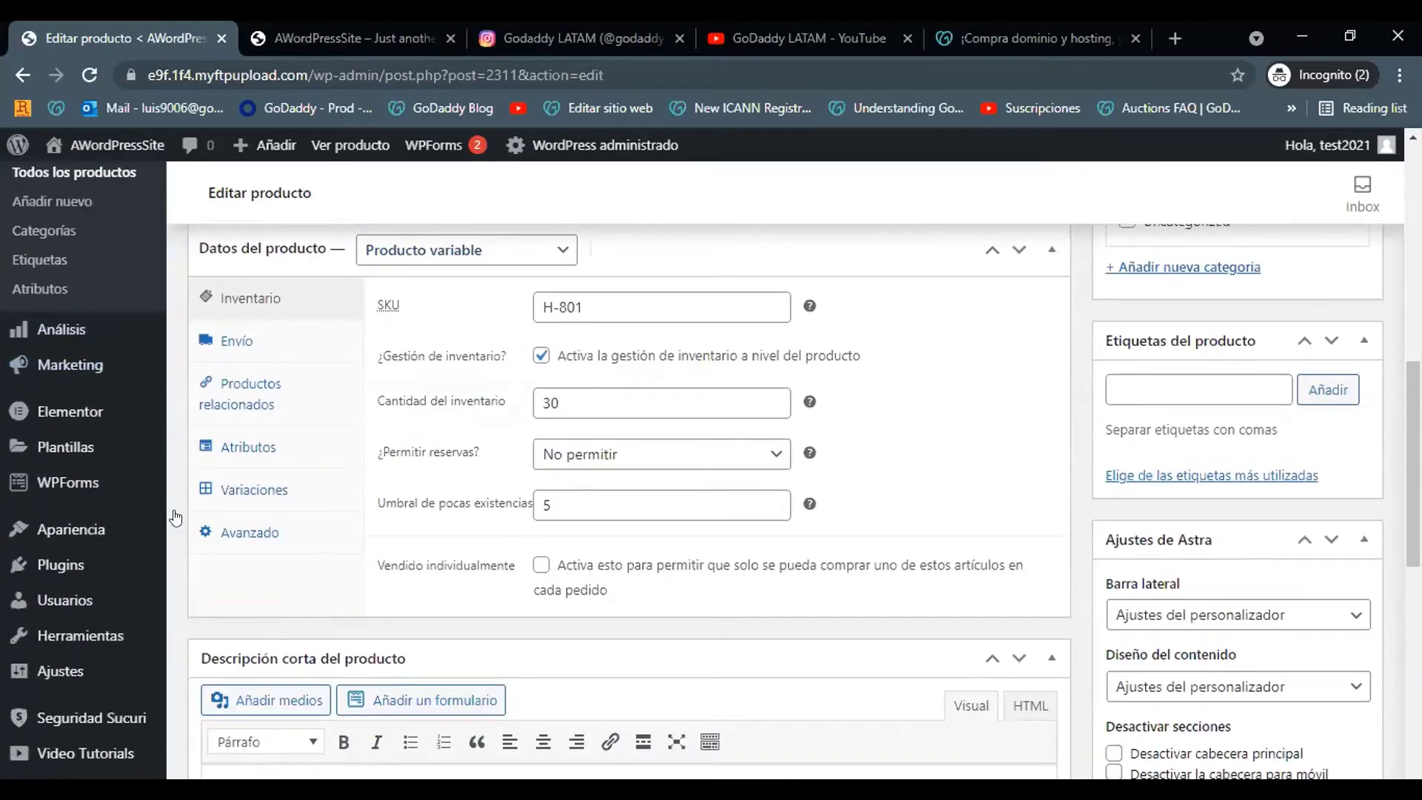
click(235, 488)
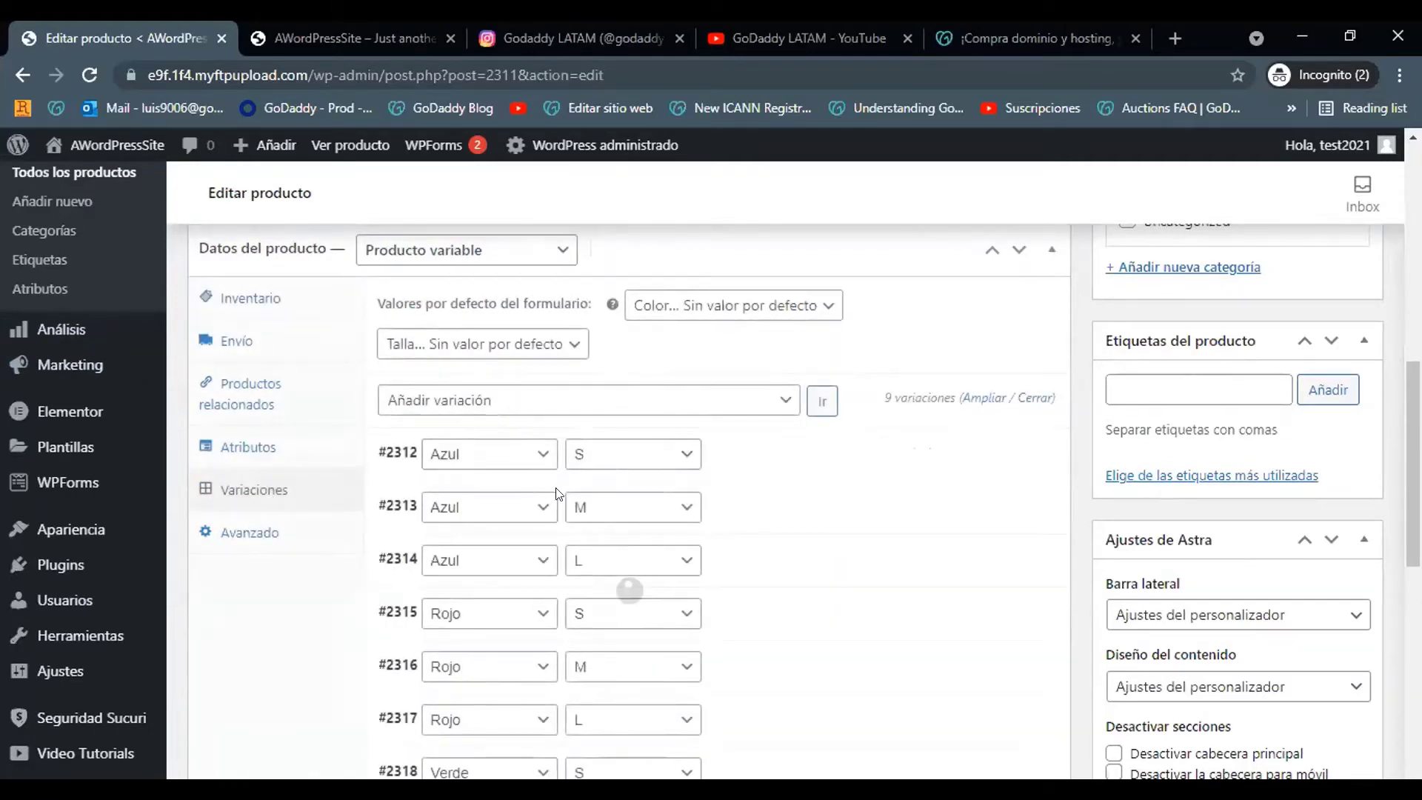
scroll(625, 435, down, 6)
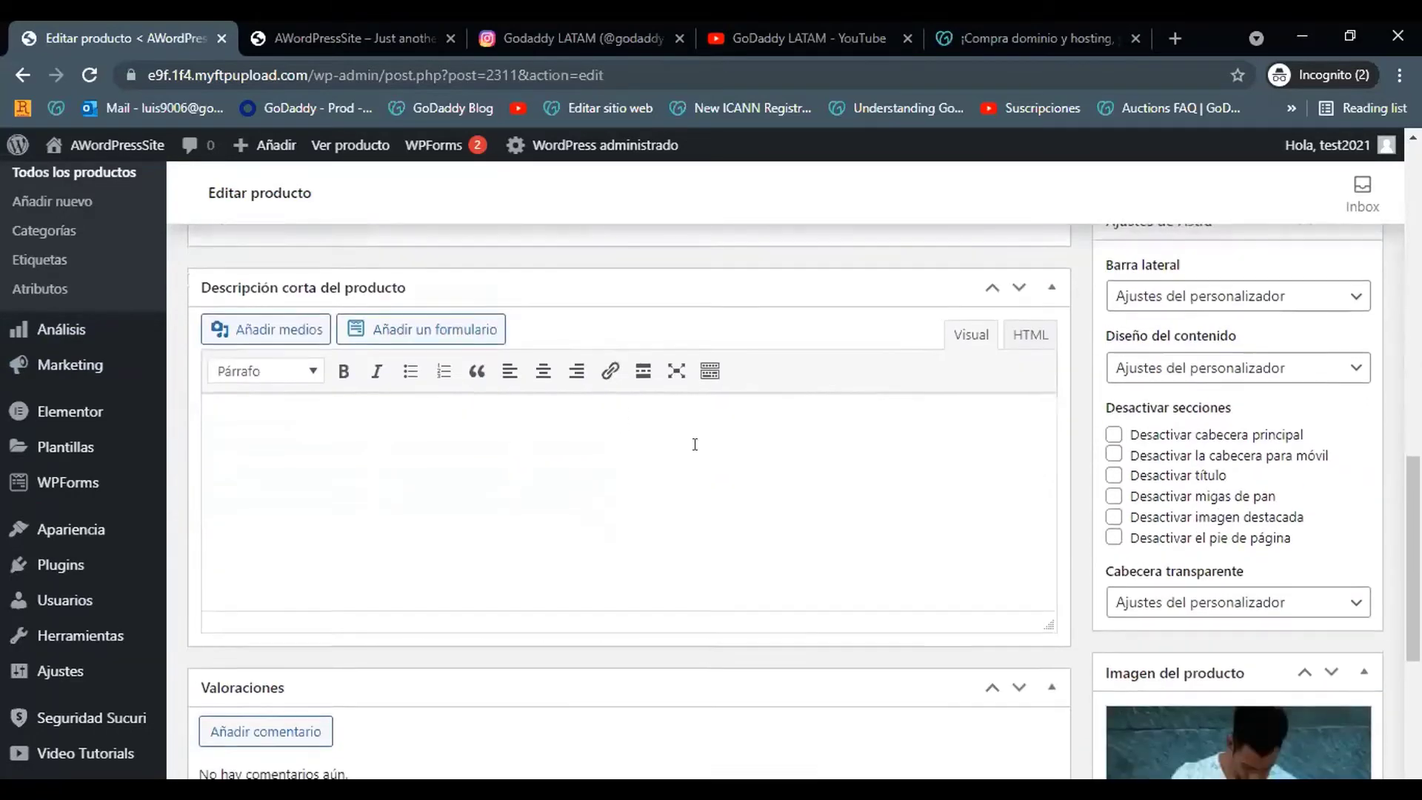
scroll(333, 331, down, 5)
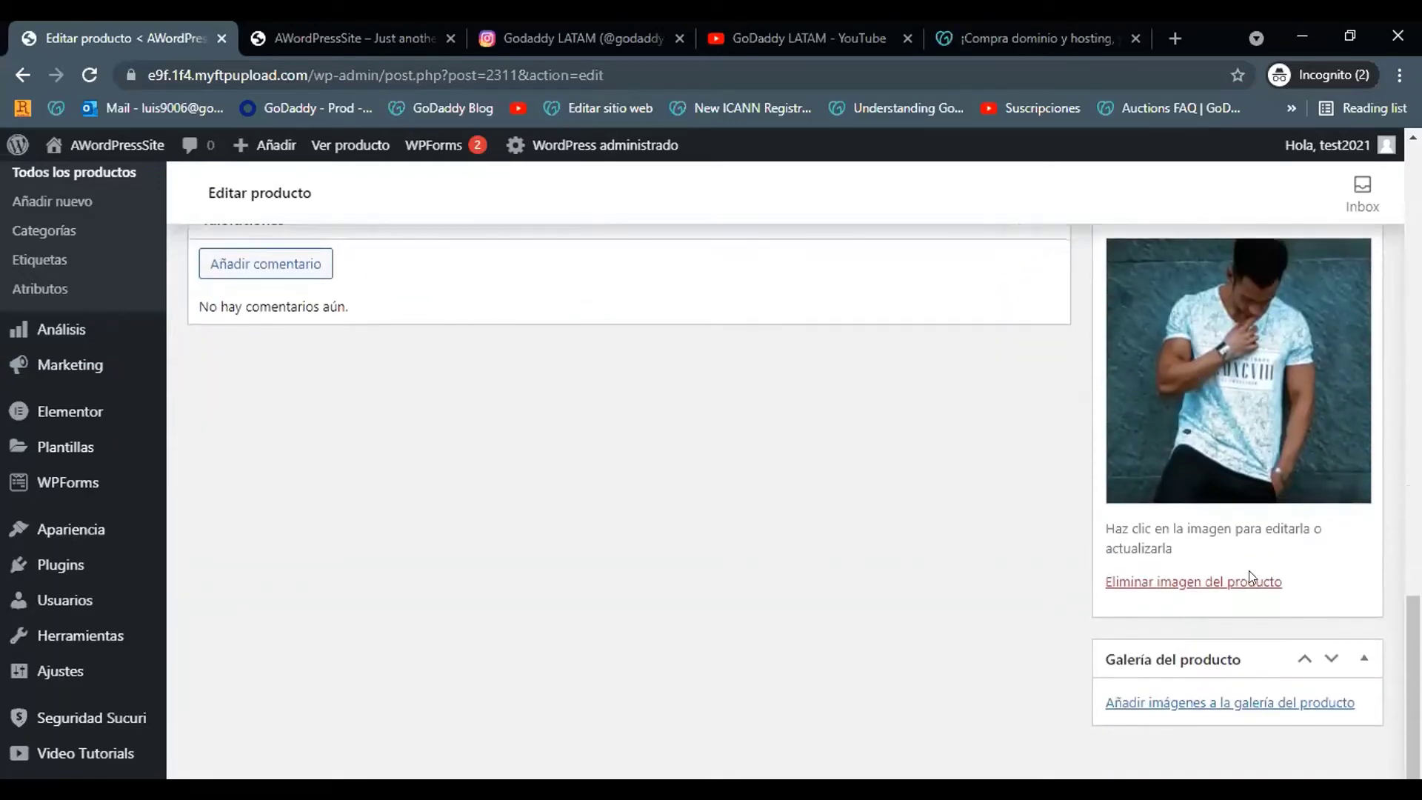
scroll(1257, 696, up, 6)
scroll(1256, 696, up, 6)
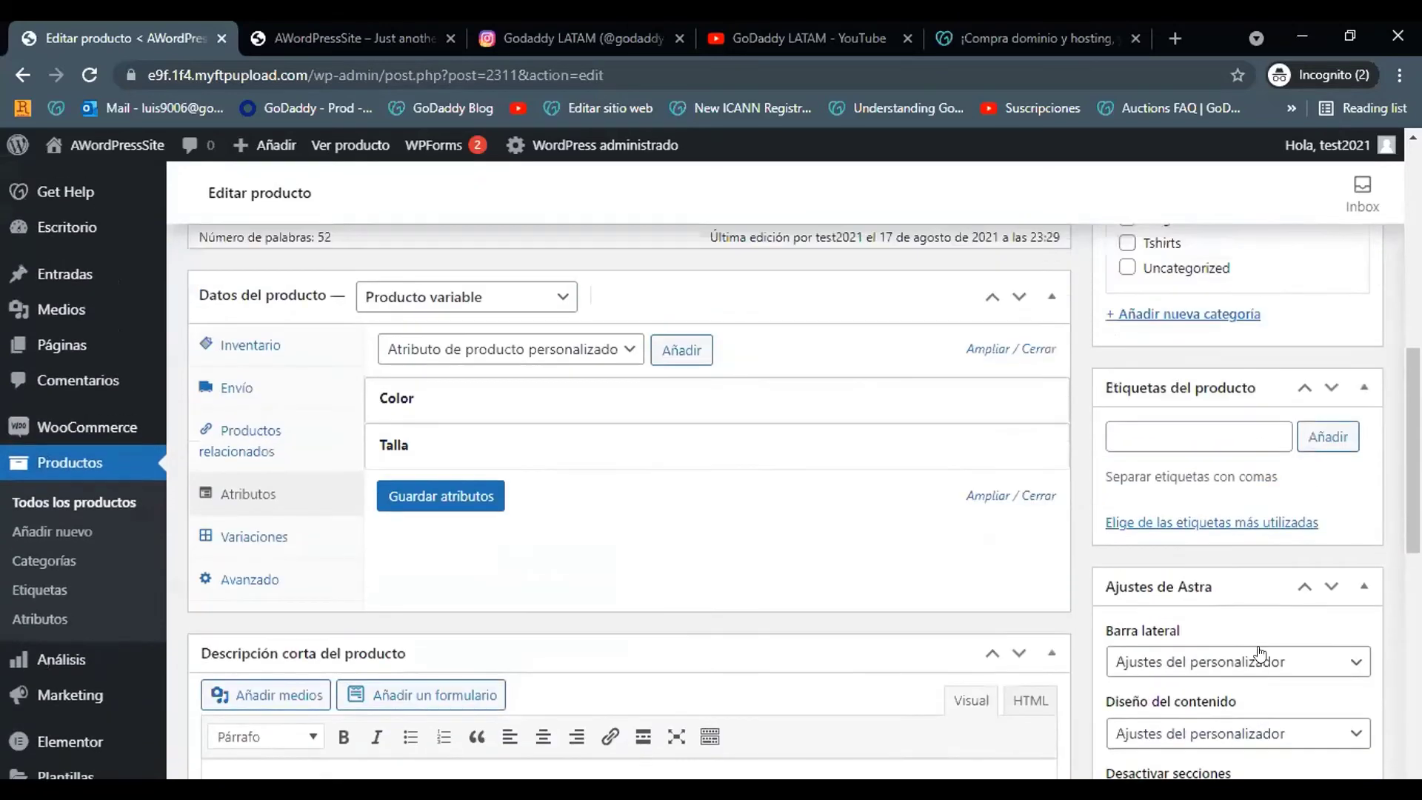
scroll(1108, 476, up, 3)
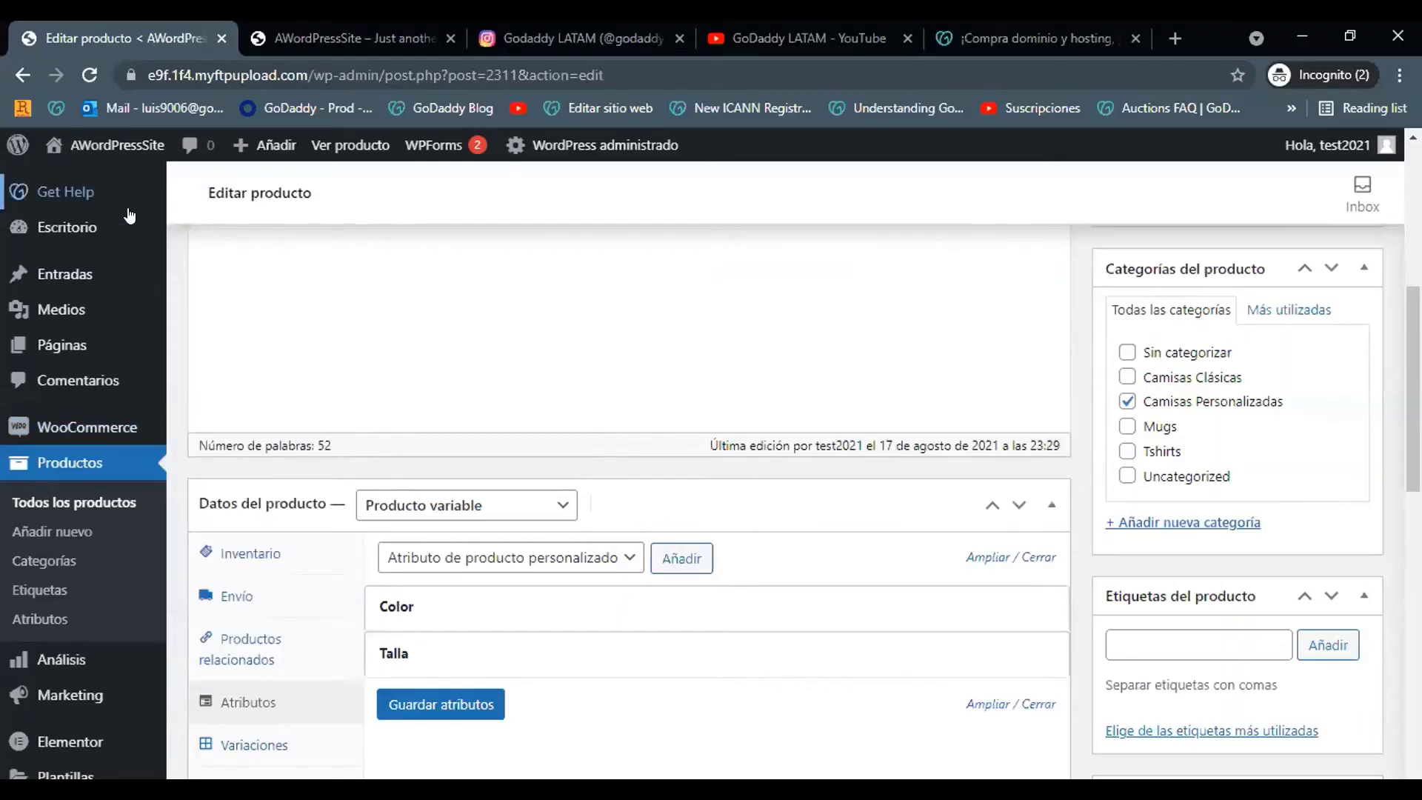
scroll(493, 395, up, 6)
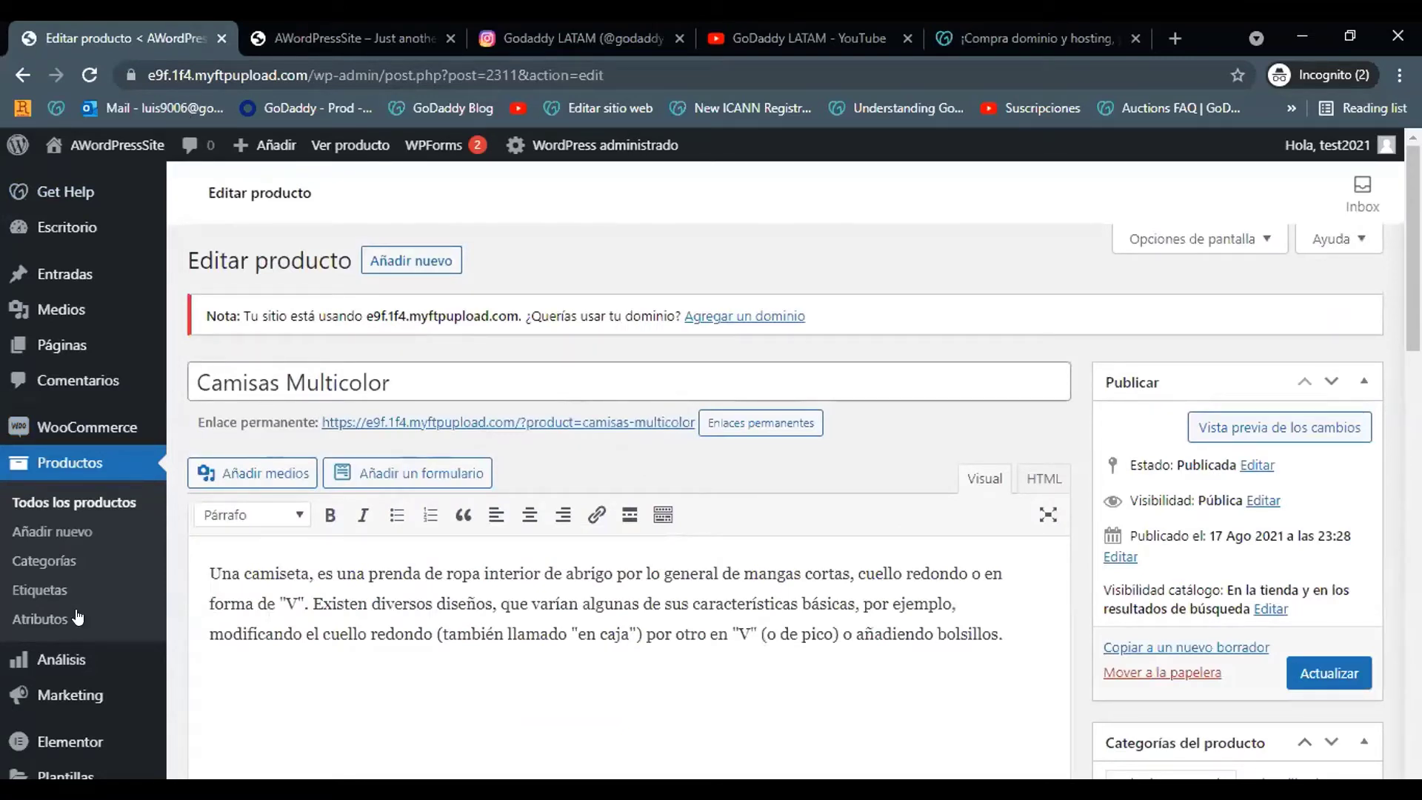
scroll(63, 317, down, 3)
click(63, 317)
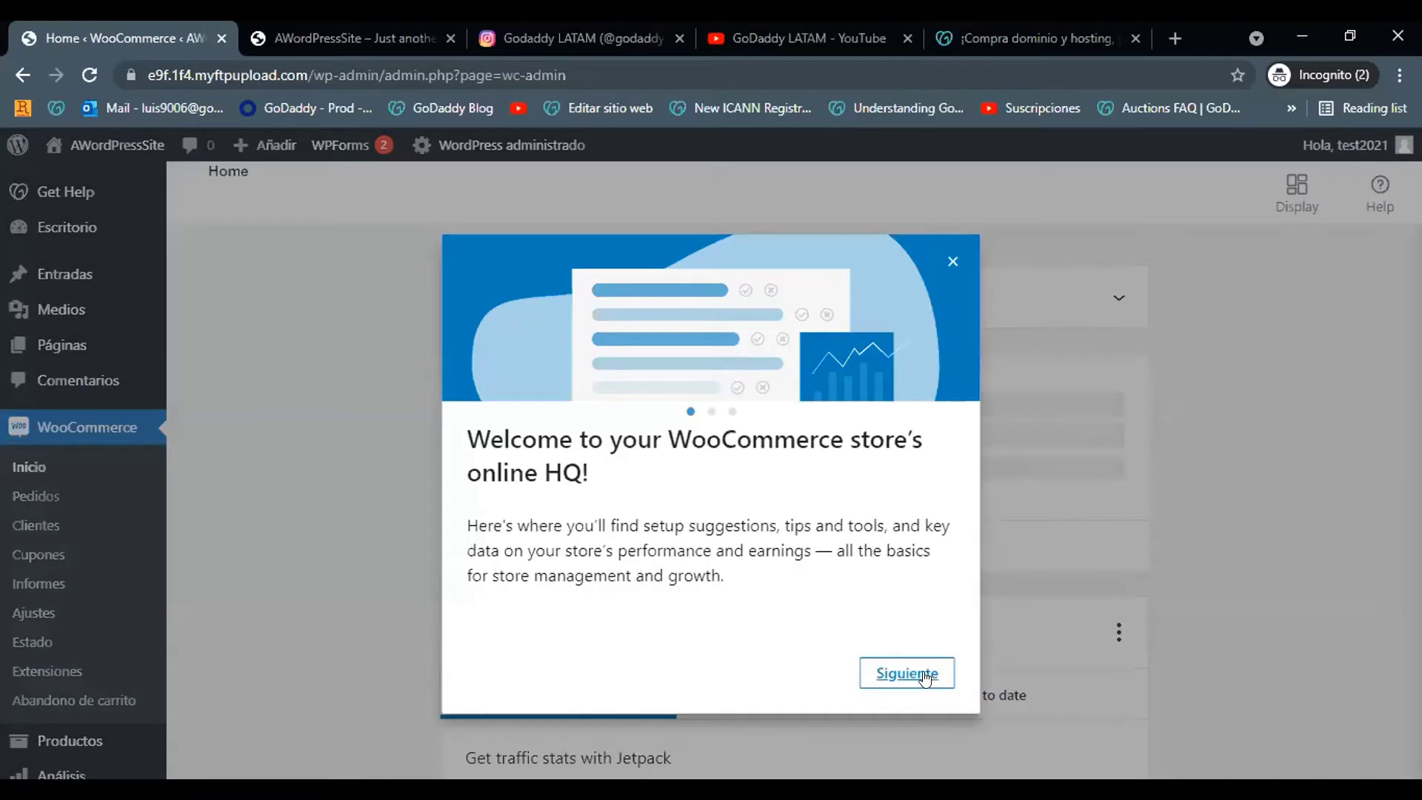
Step: Skip through and close the welcome tour, then open WooCommerce > Ajustes
click(922, 675)
click(924, 675)
click(925, 675)
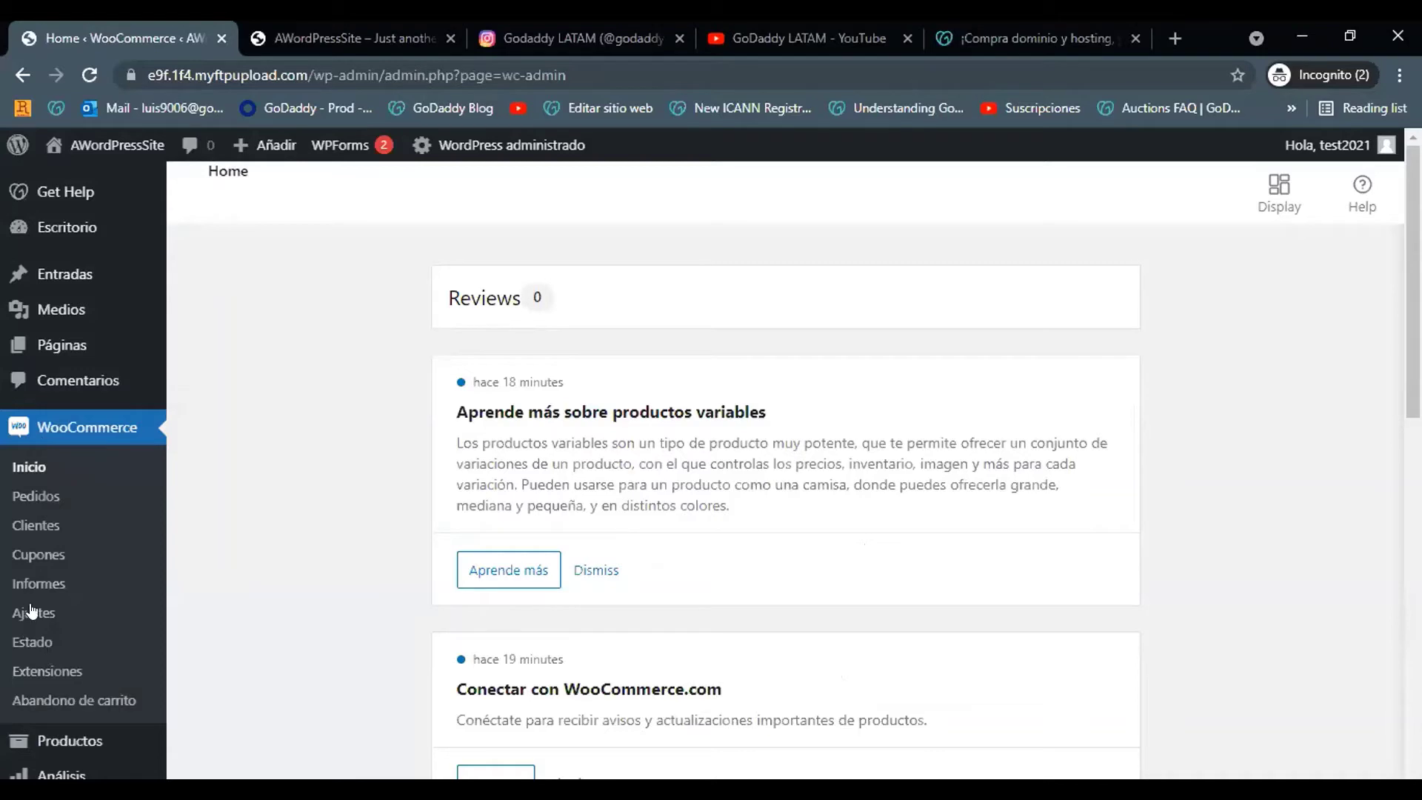
click(37, 612)
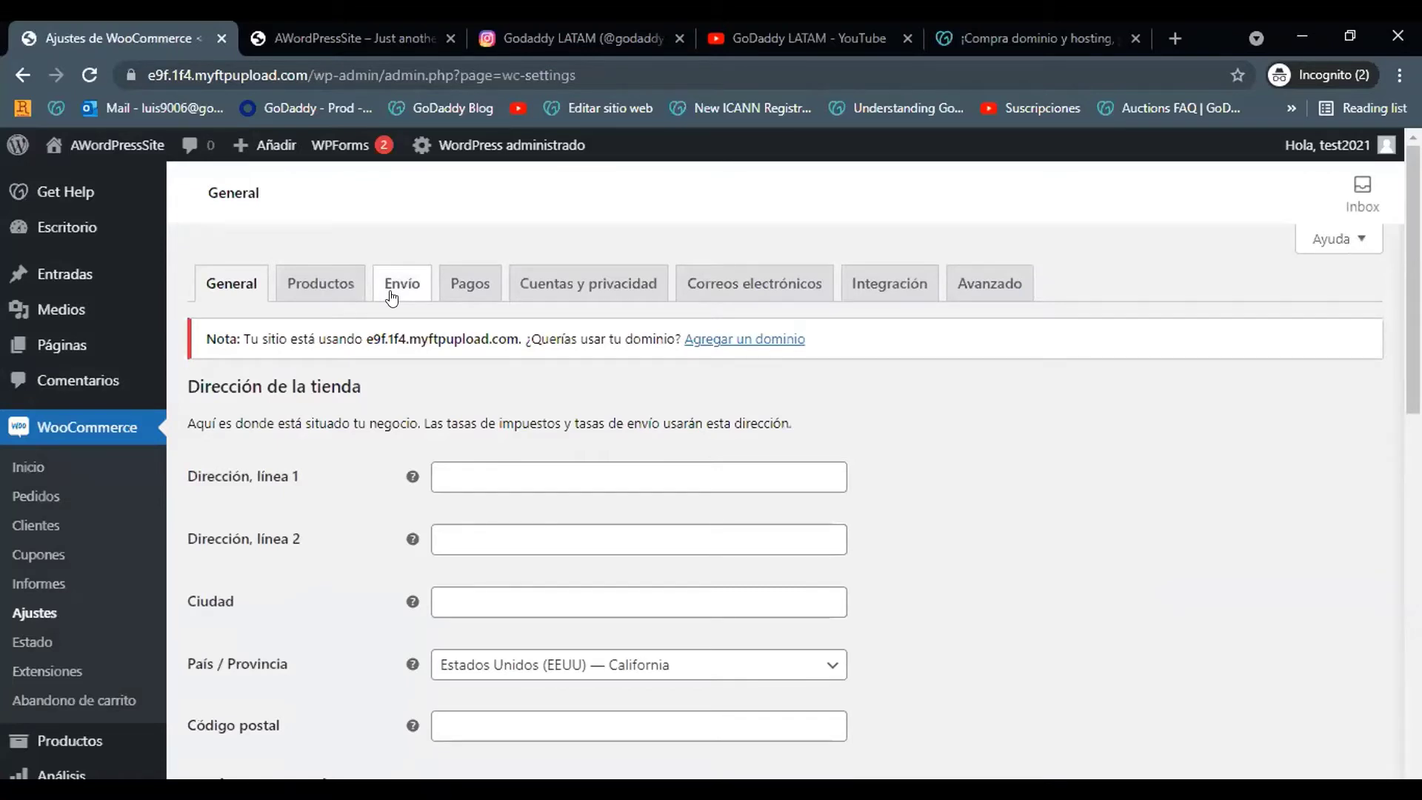
Step: Go to the Envío settings tab and scroll through the shipping zones page
click(392, 295)
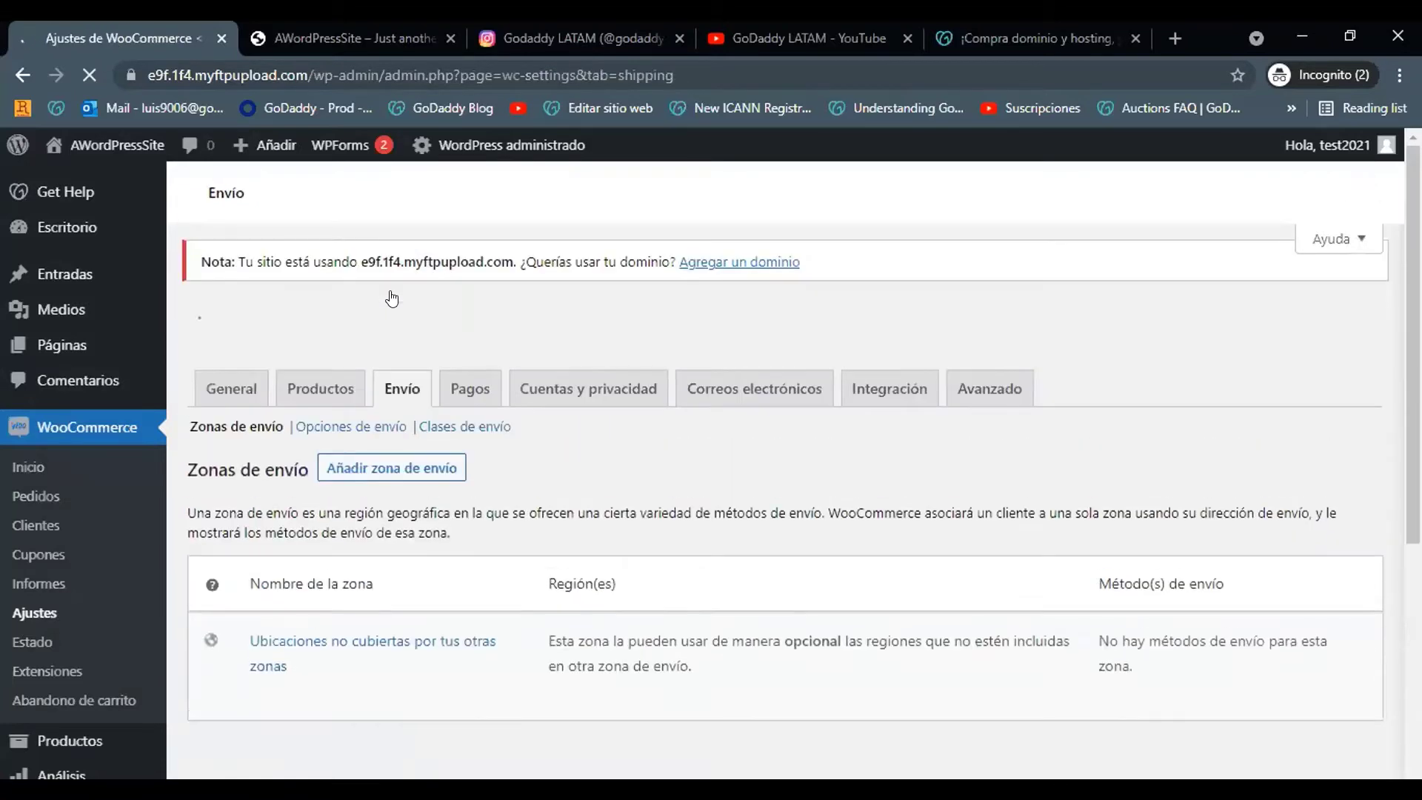
scroll(655, 565, down, 5)
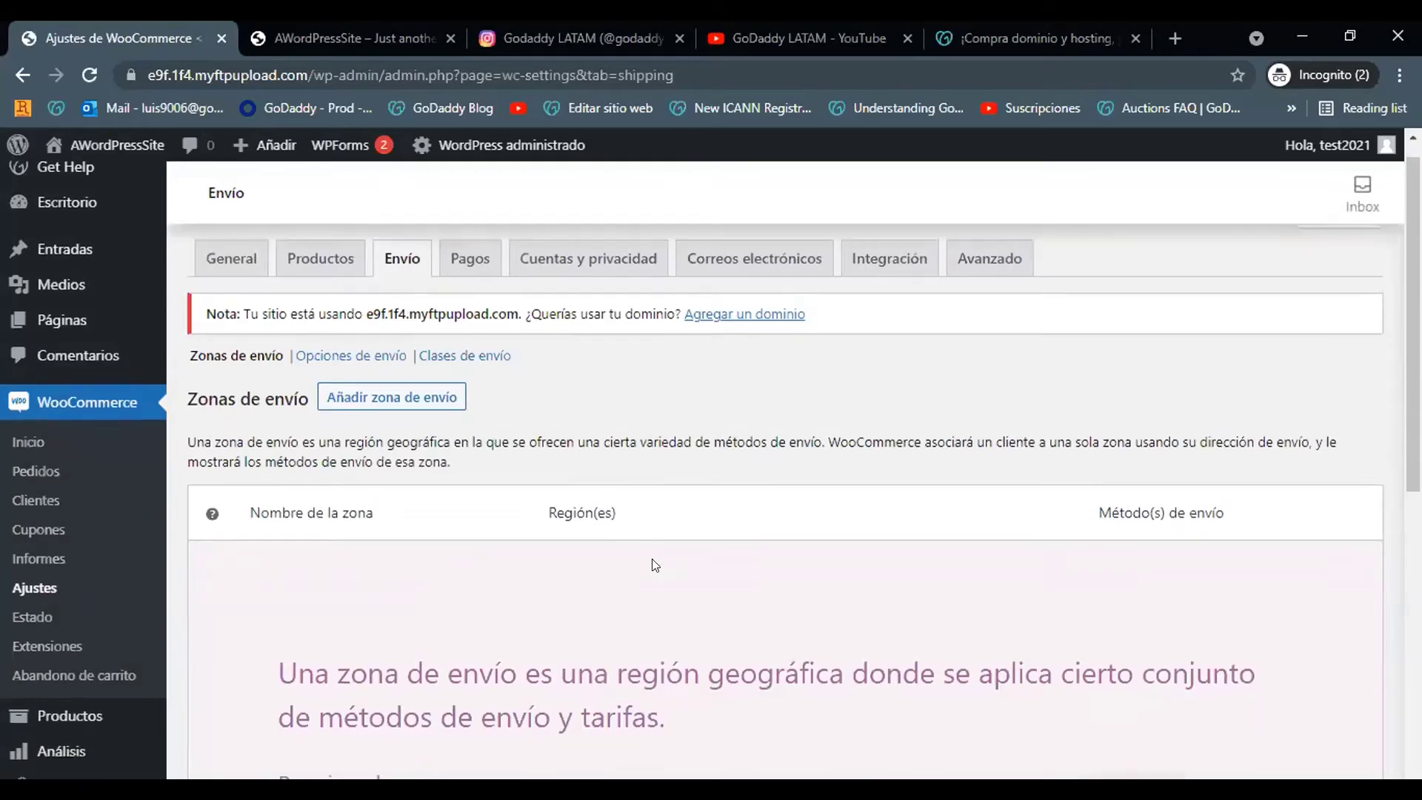
scroll(655, 565, down, 2)
scroll(655, 565, up, 5)
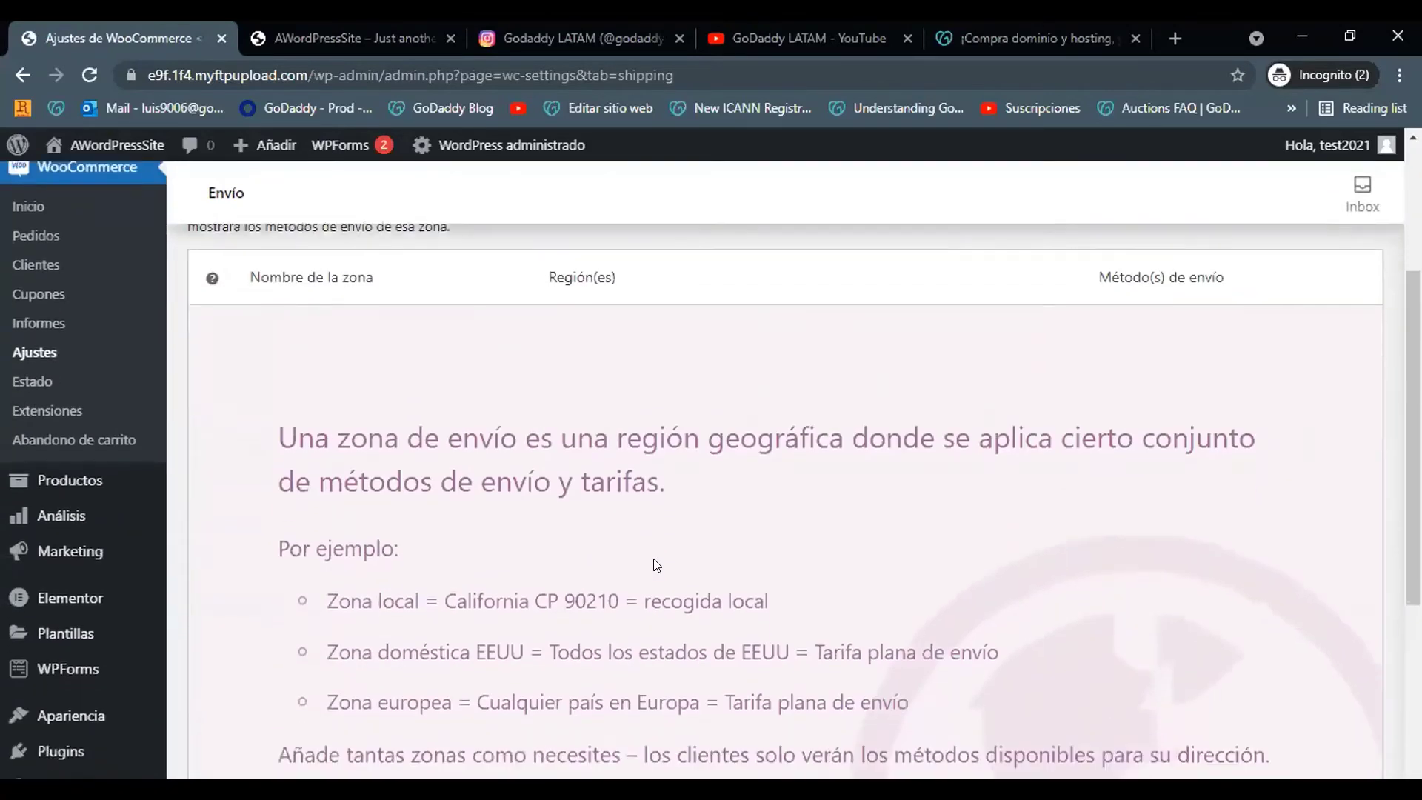
scroll(654, 565, up, 3)
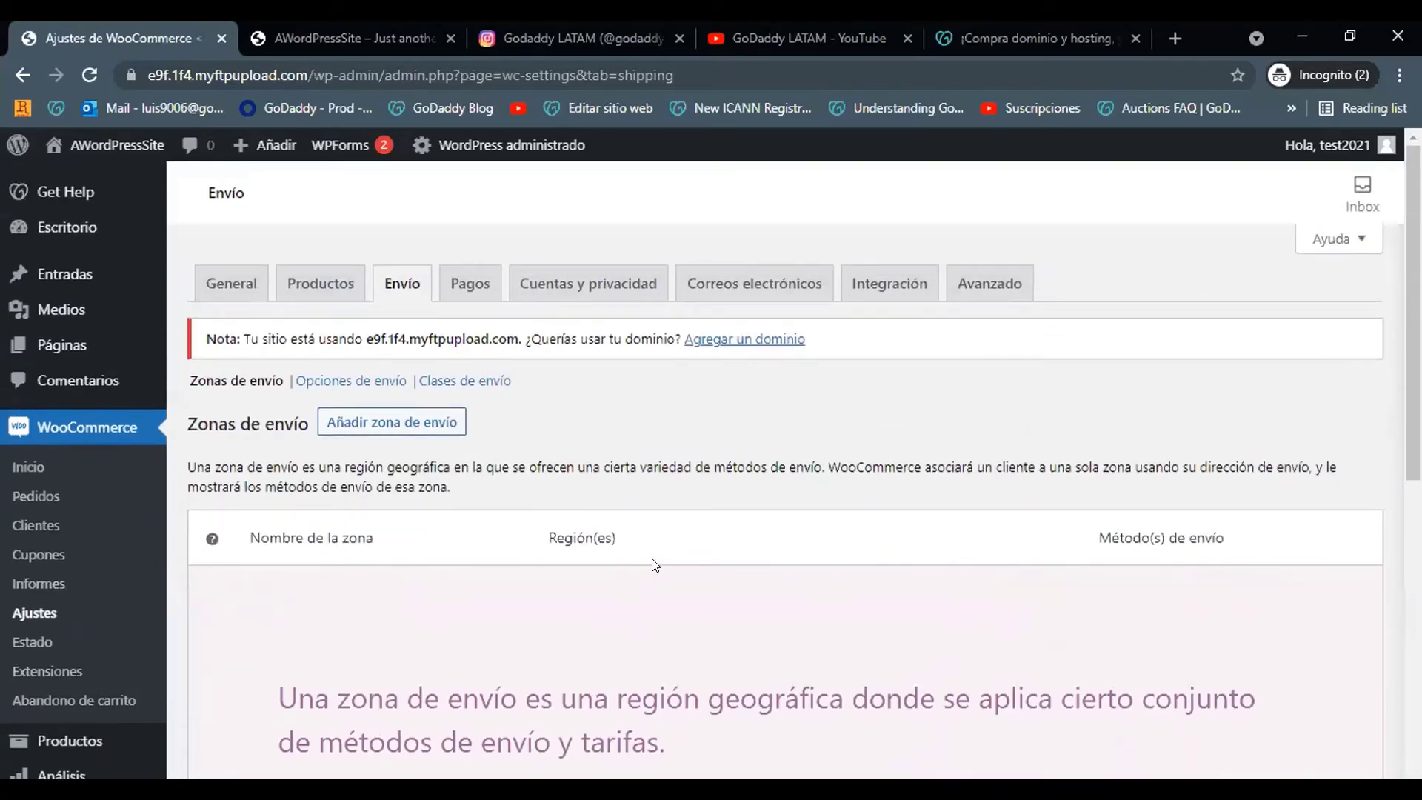
scroll(654, 565, down, 5)
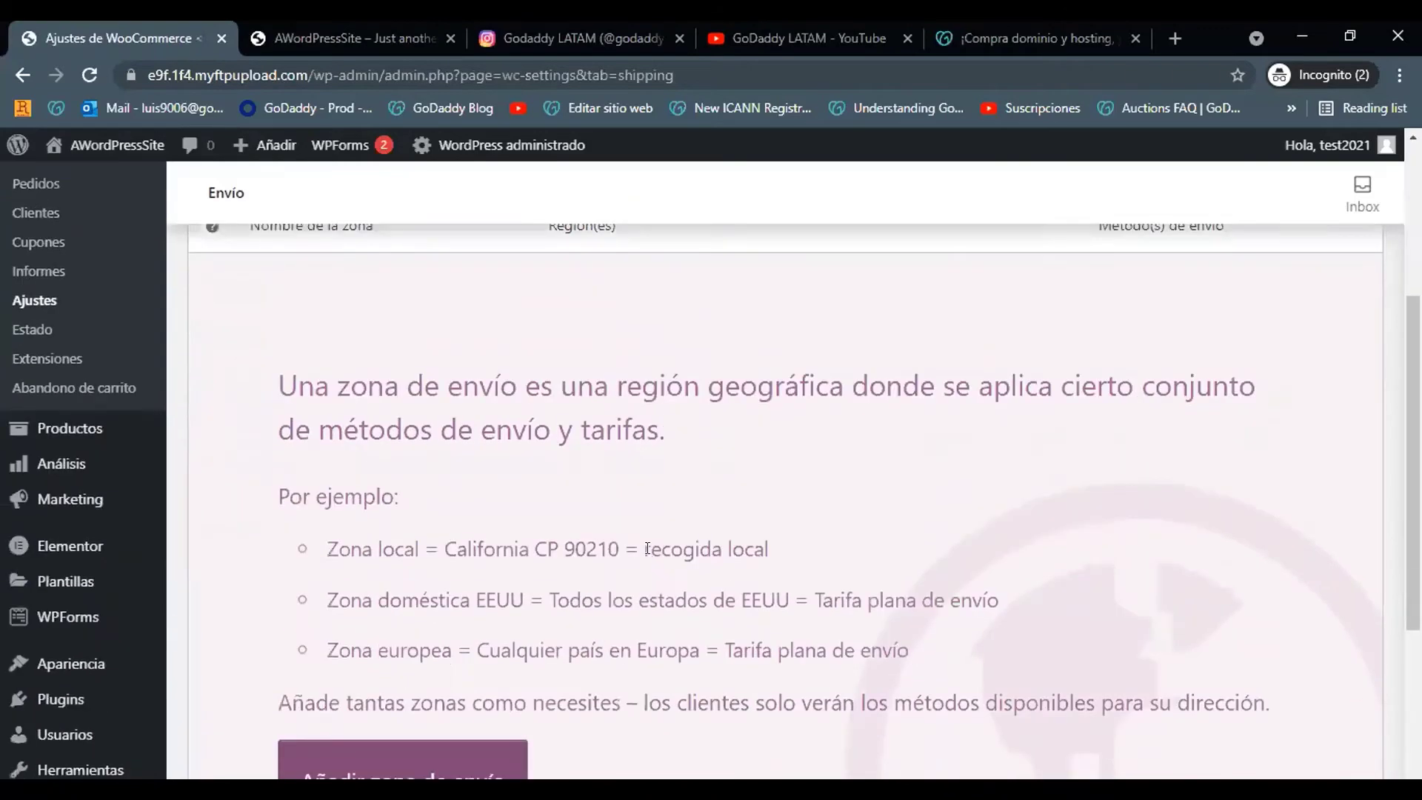
Step: Highlight the shipping-zone definition and the Zona local, doméstica and europea examples, then add a zone
drag(279, 282, 553, 286)
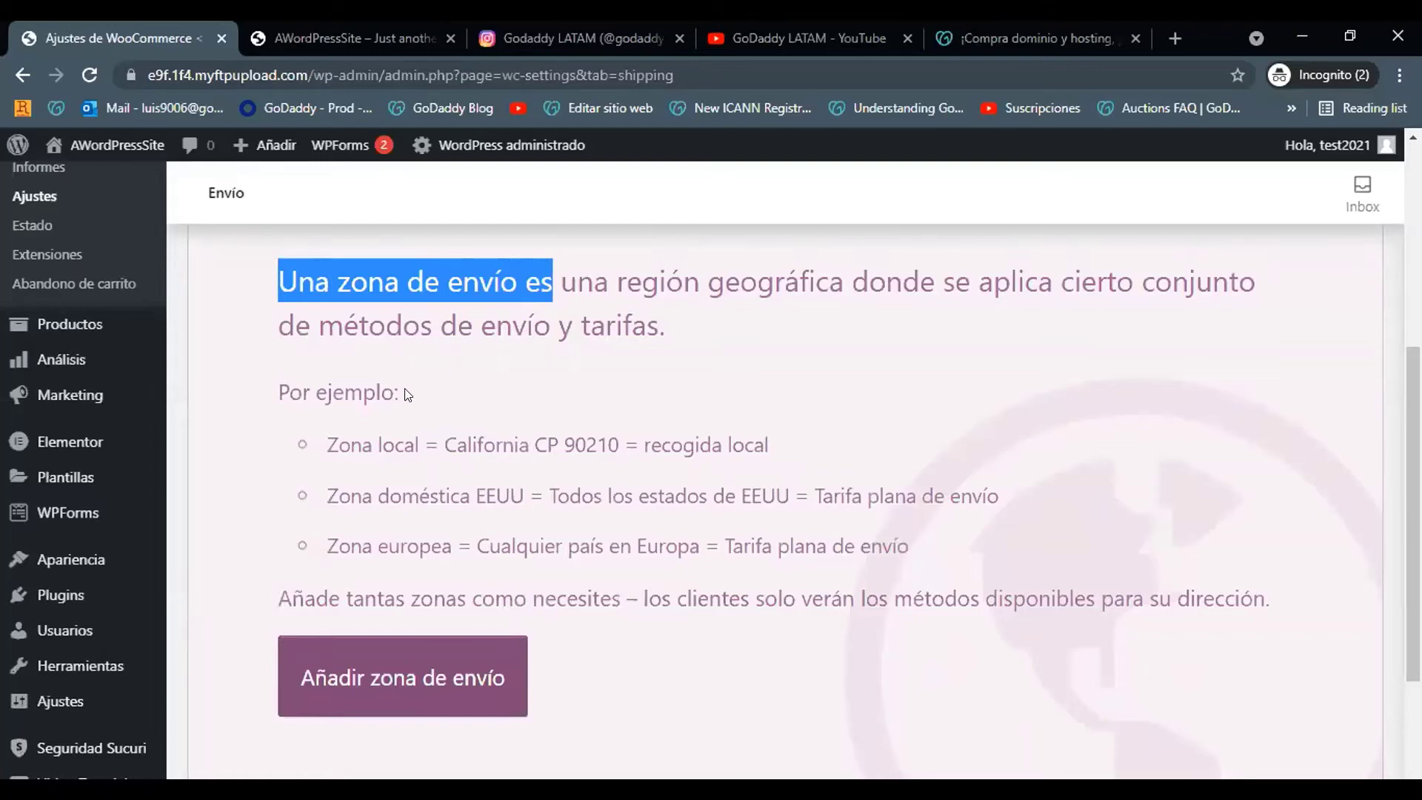
scroll(406, 394, down, 1)
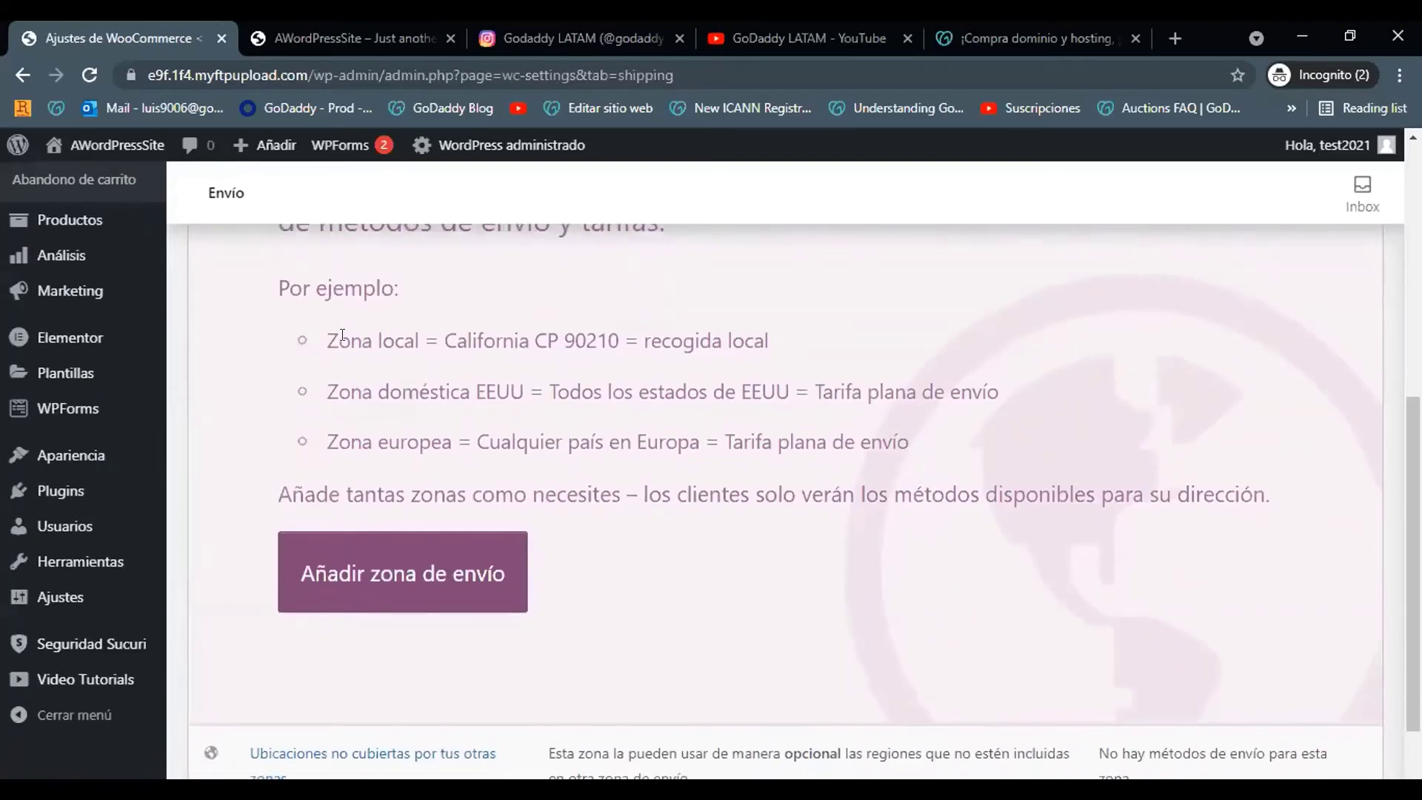
drag(339, 331, 409, 336)
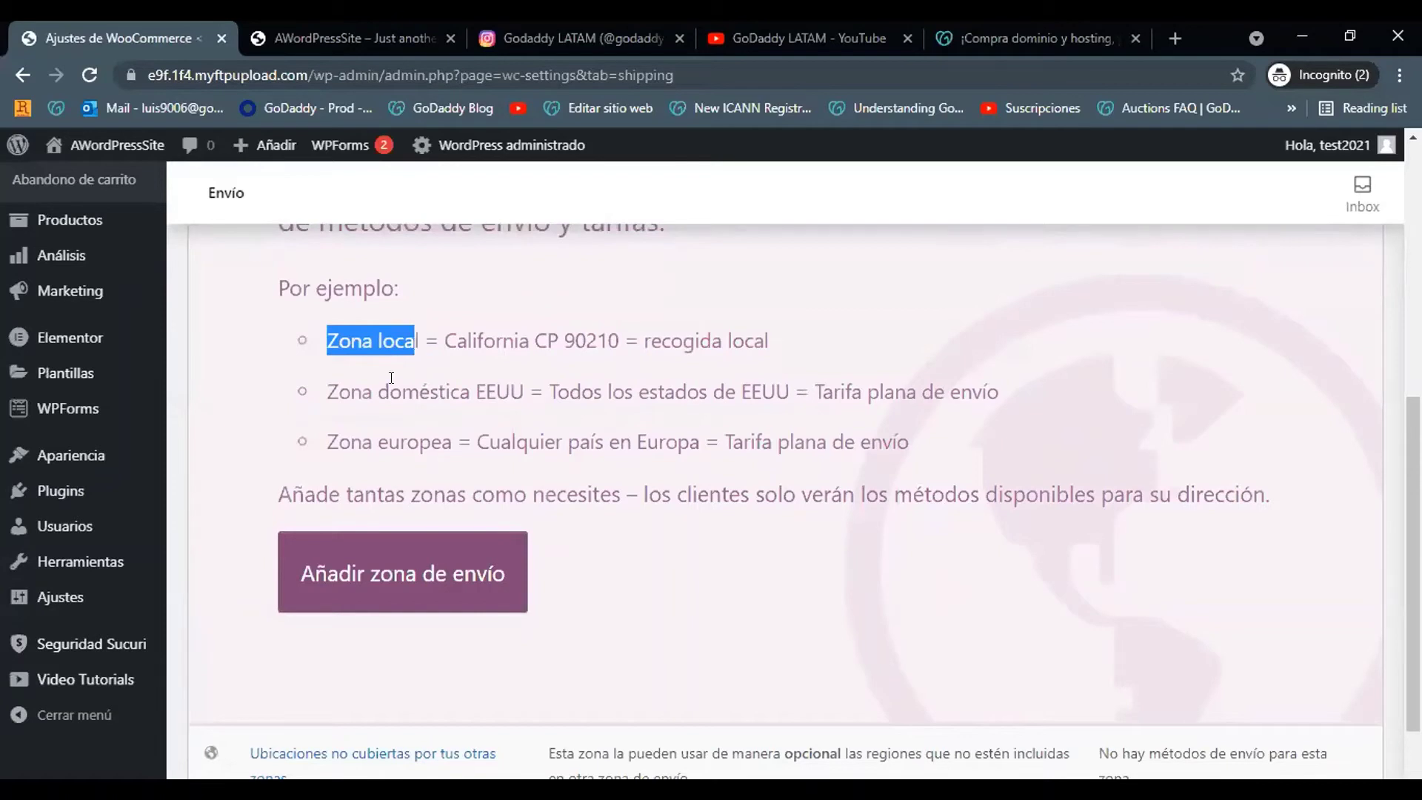
drag(338, 391, 445, 393)
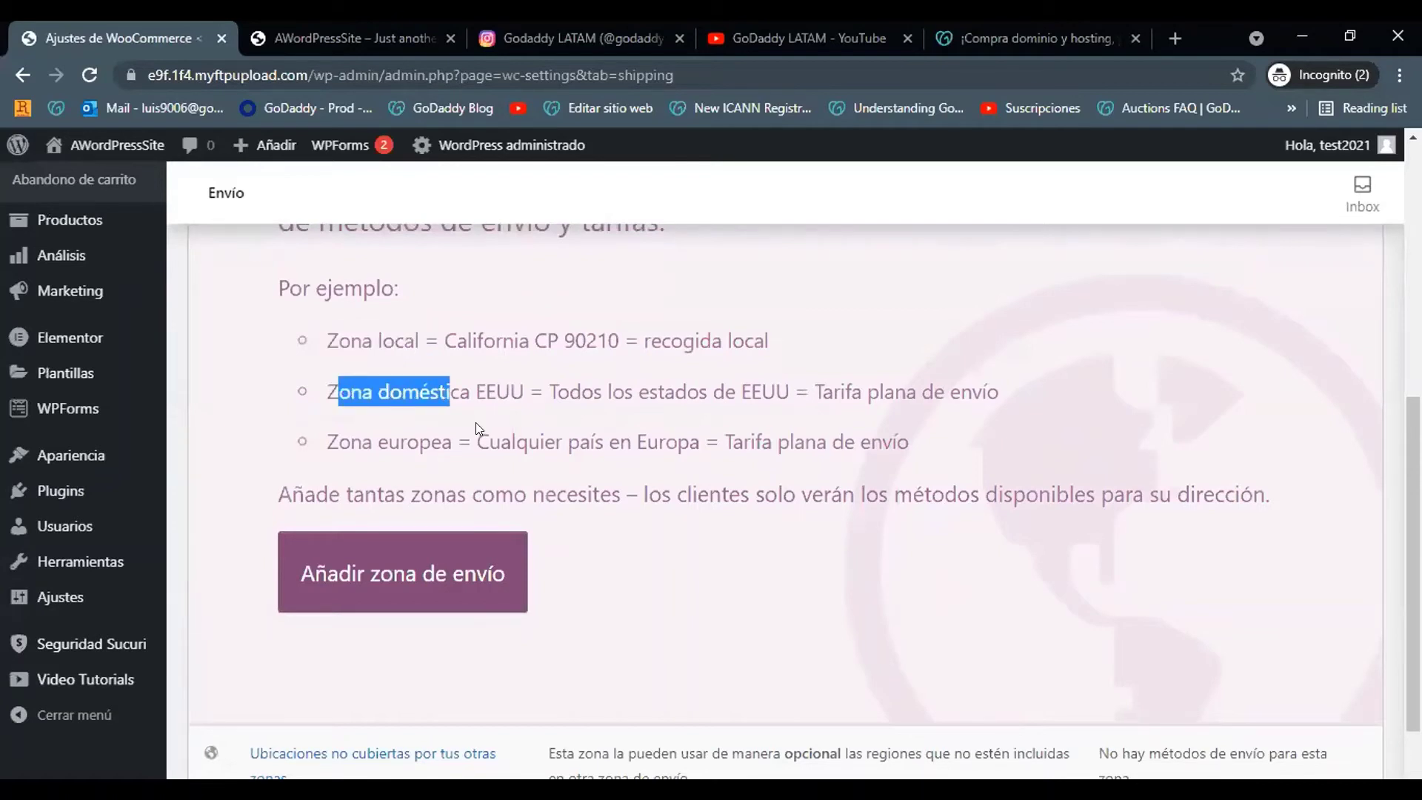
drag(337, 442, 441, 443)
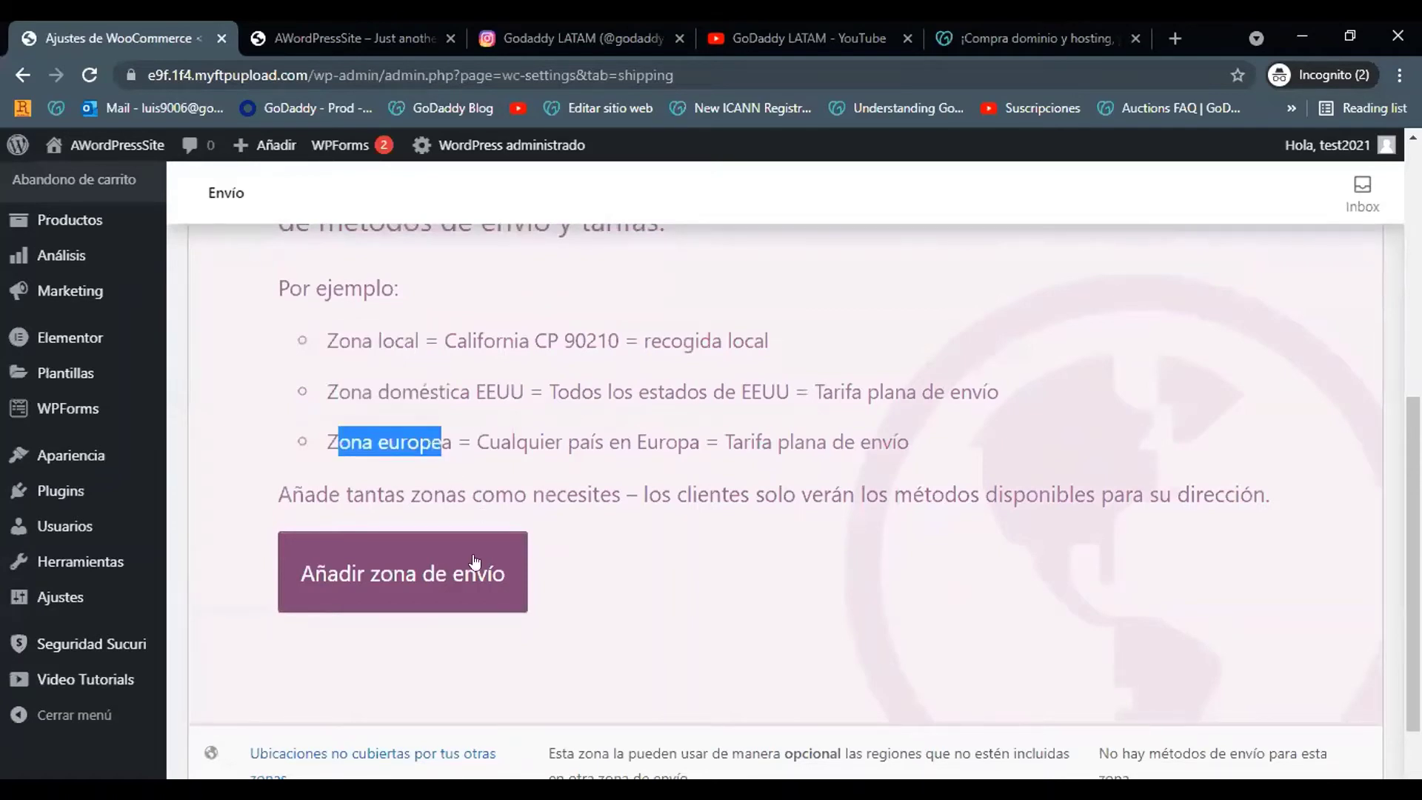
scroll(416, 575, down, 1)
click(373, 485)
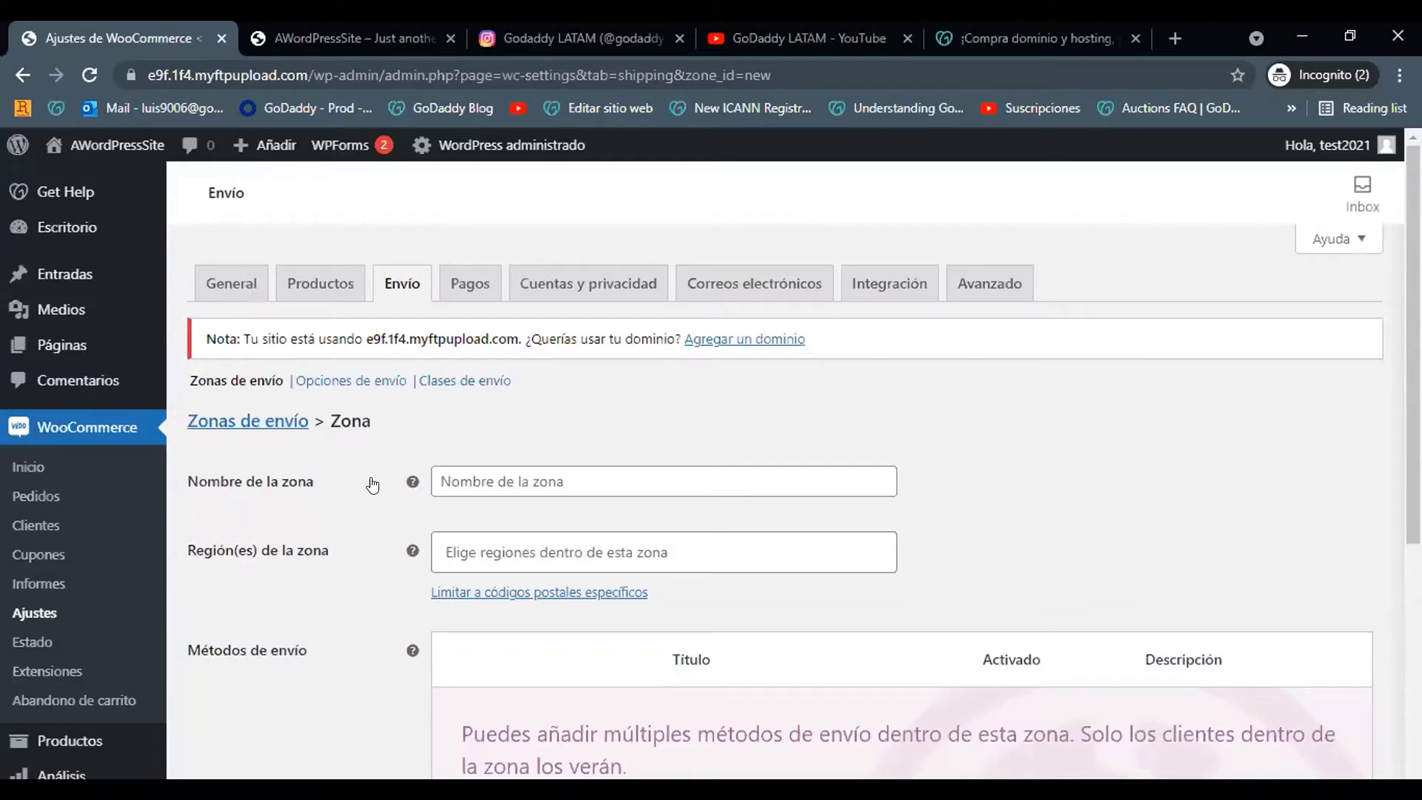
Step: Enter 'Local' as the zone name and browse the region list without choosing one
click(483, 481)
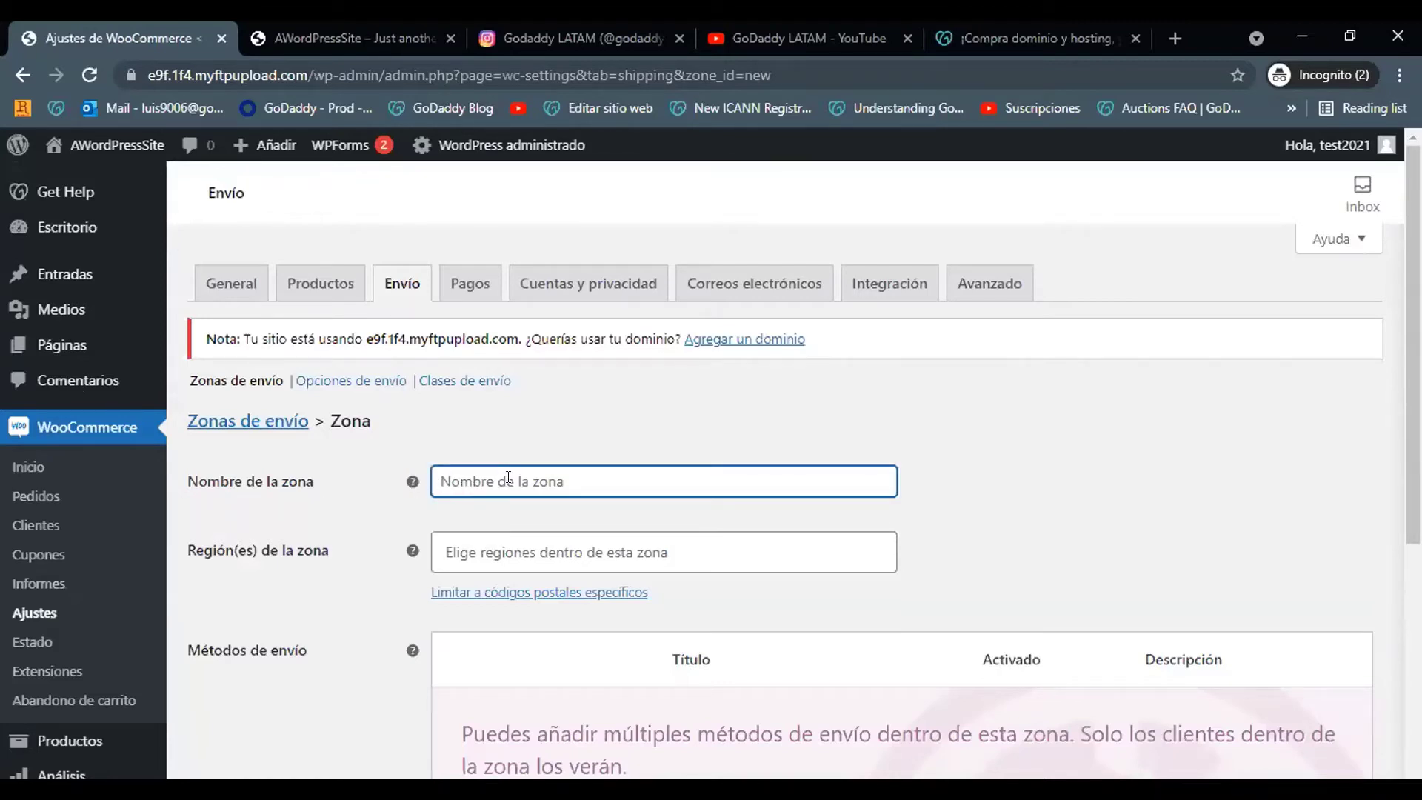
text(Local)
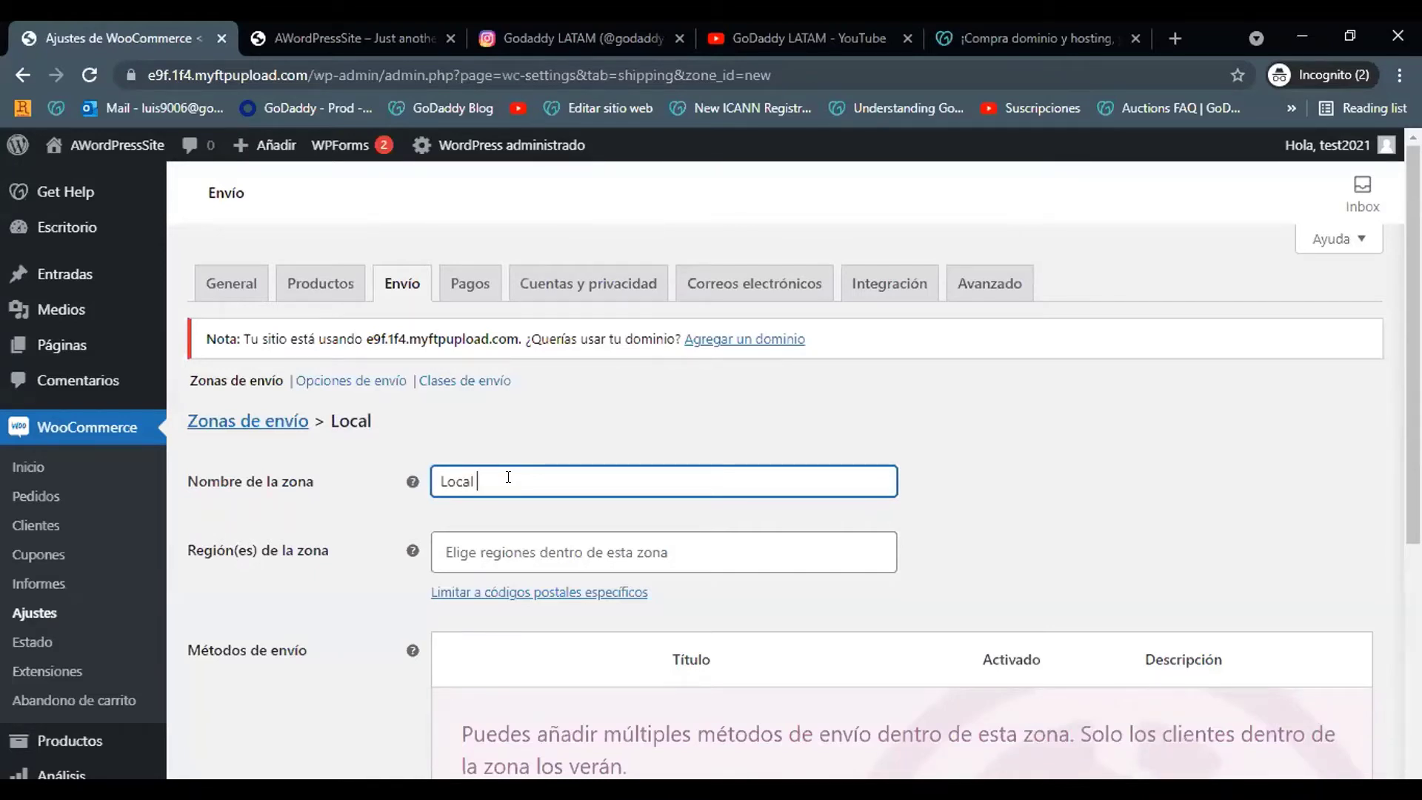
click(492, 551)
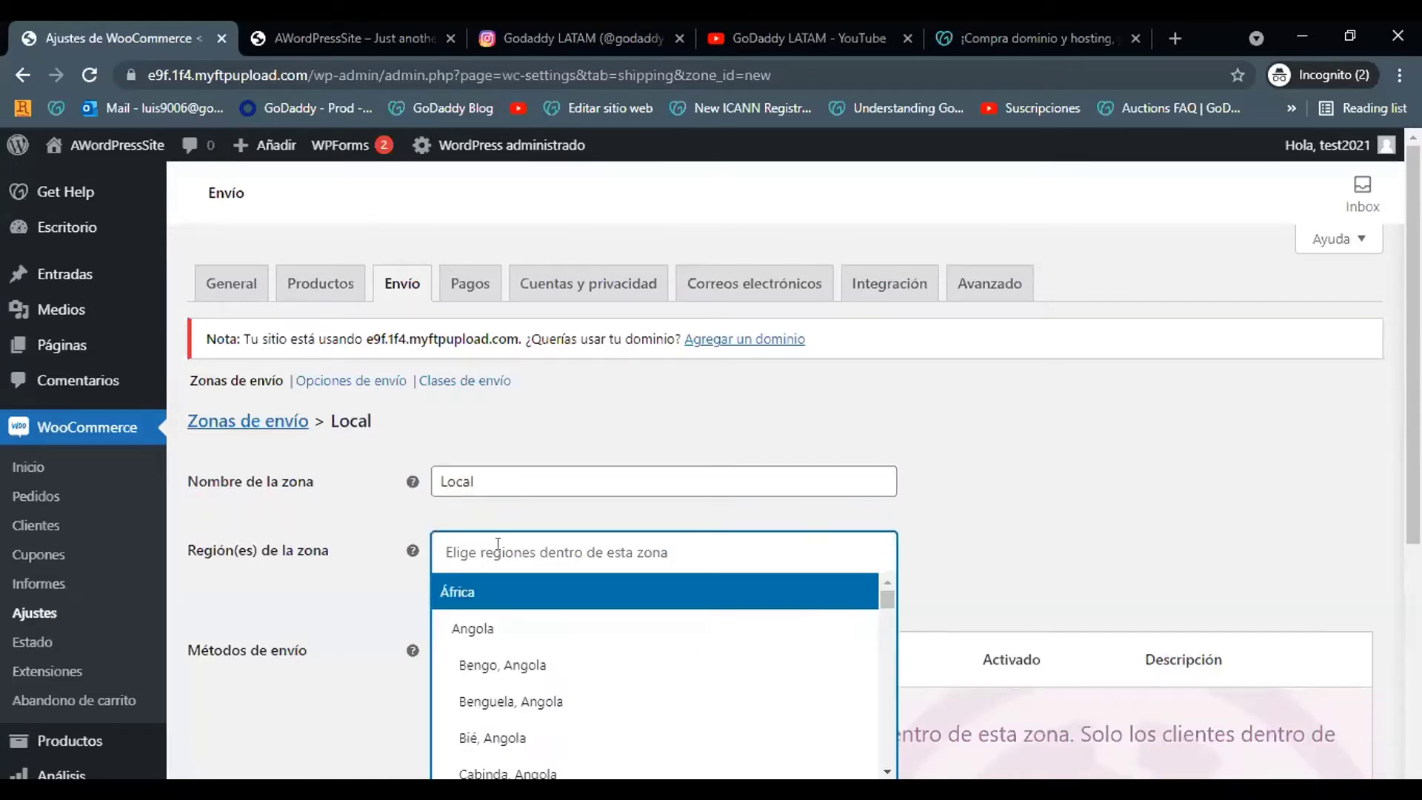
scroll(492, 552, down, 1)
scroll(541, 551, down, 4)
scroll(536, 533, up, 4)
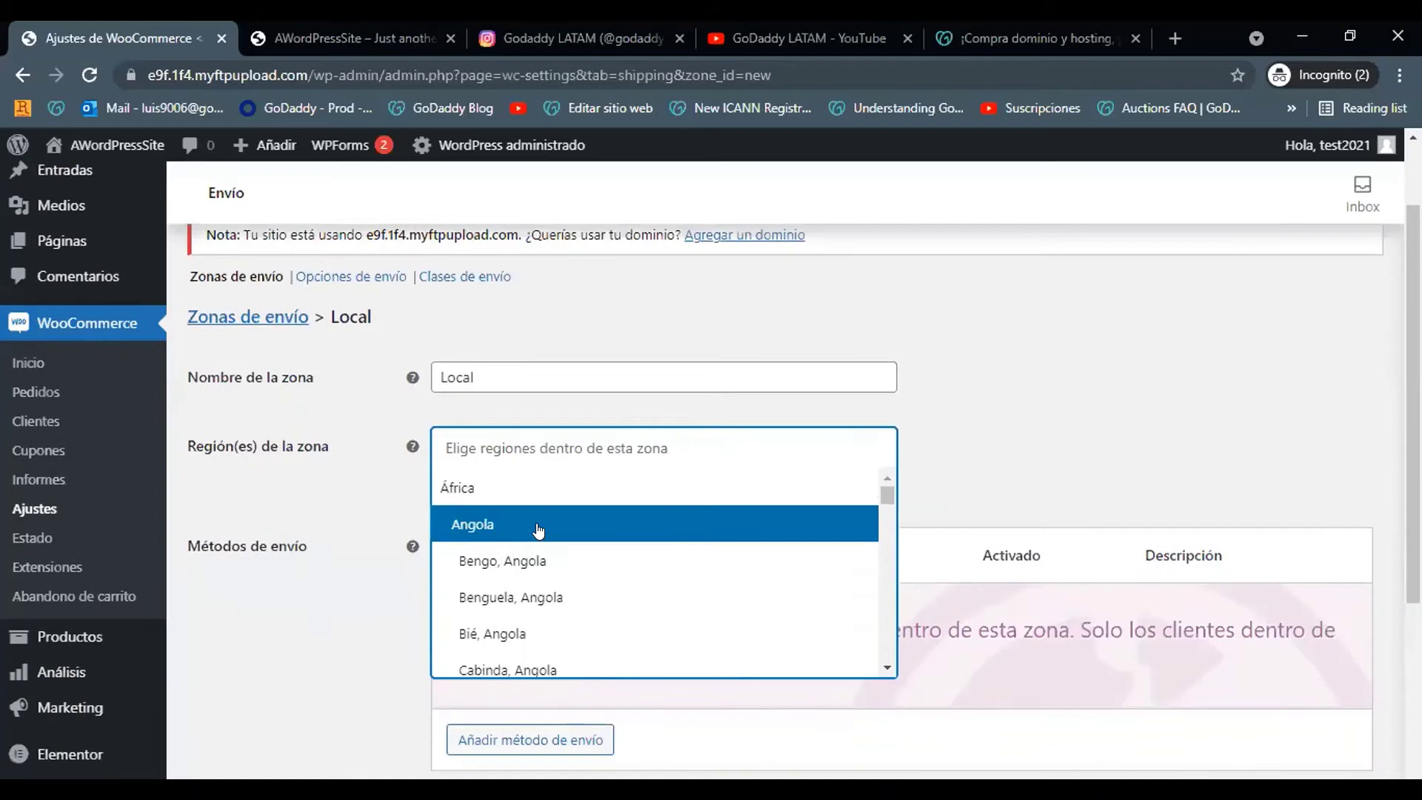
click(501, 449)
Step: Search the regions for 'colon' and add Colombia to the zone
click(500, 448)
text(colo)
key(Escape)
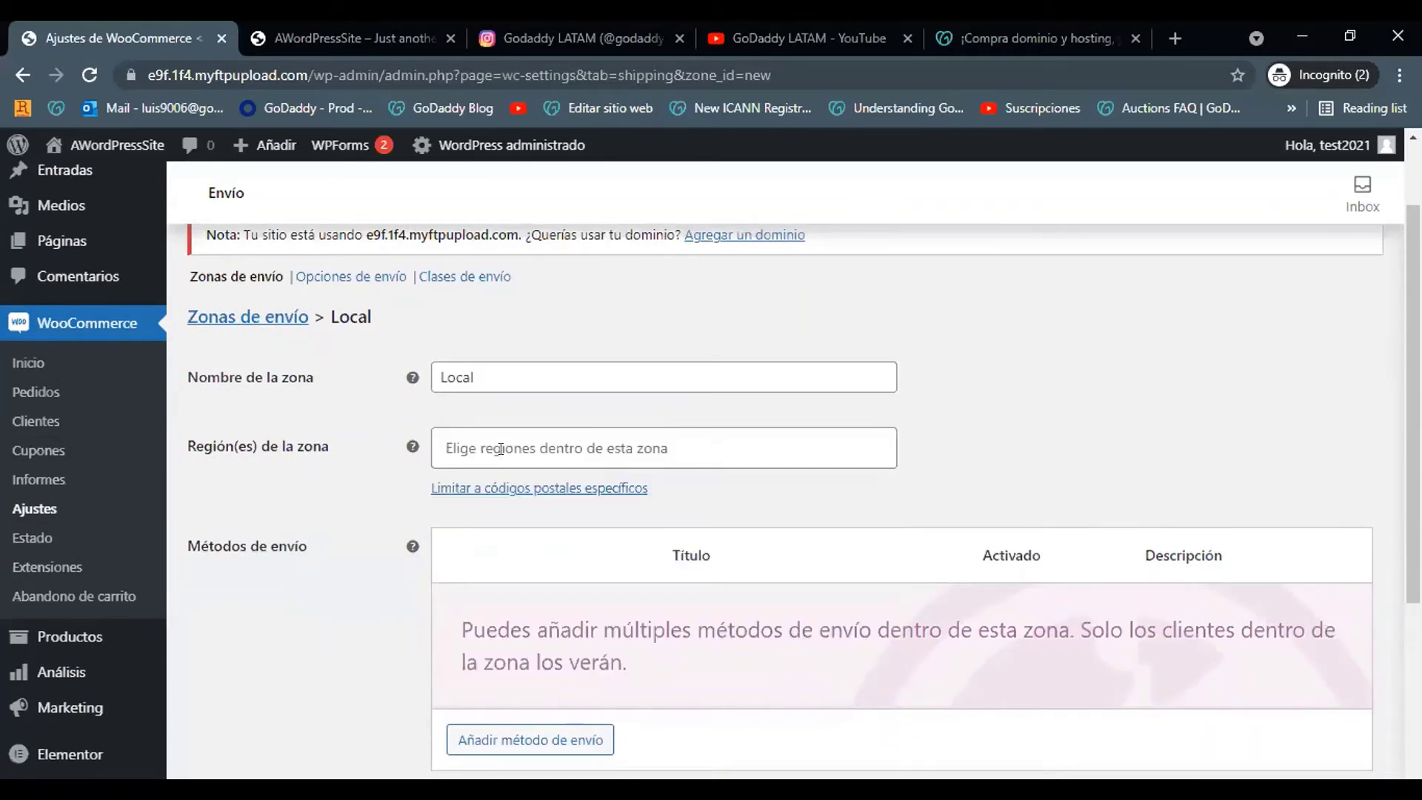
click(500, 449)
text(col)
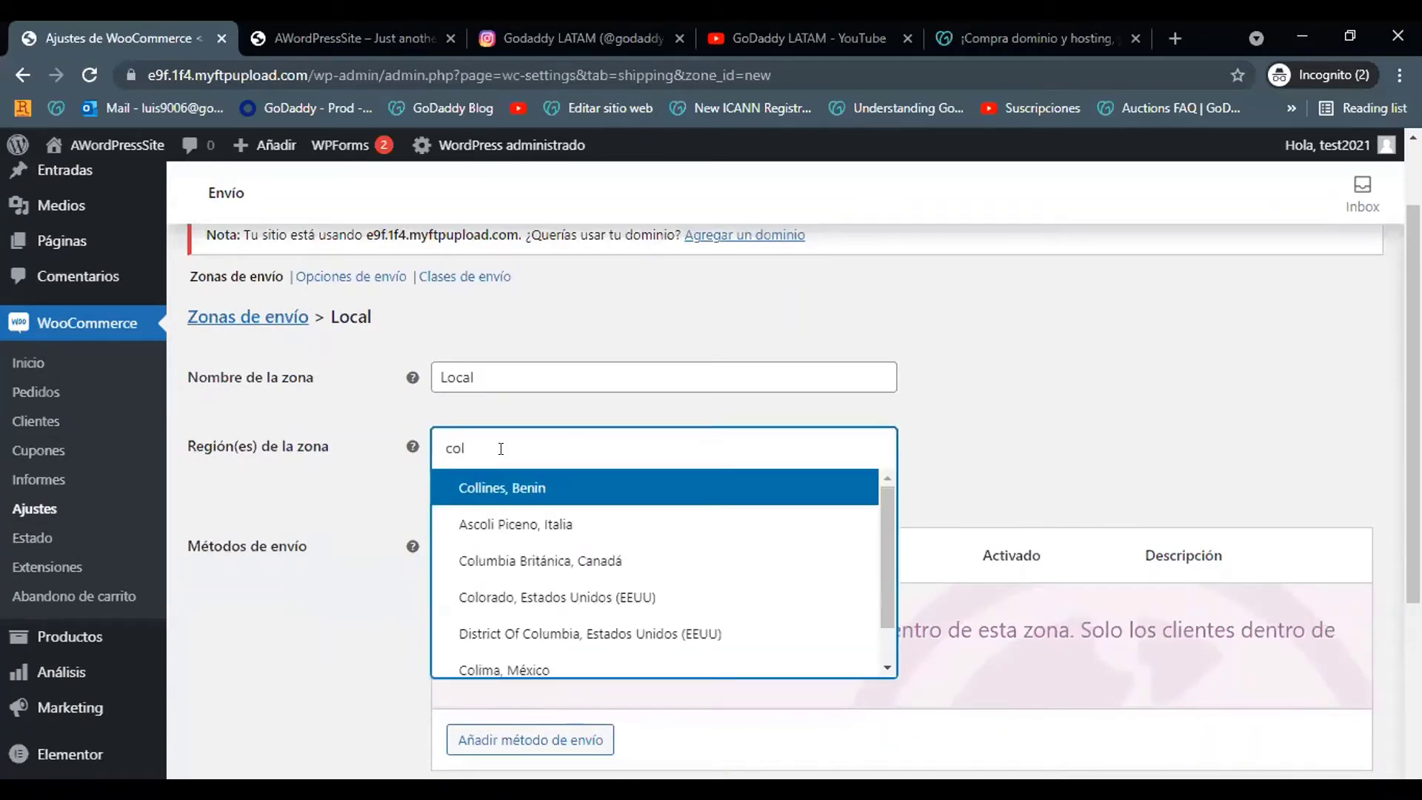
text(on)
key(BackSpace)
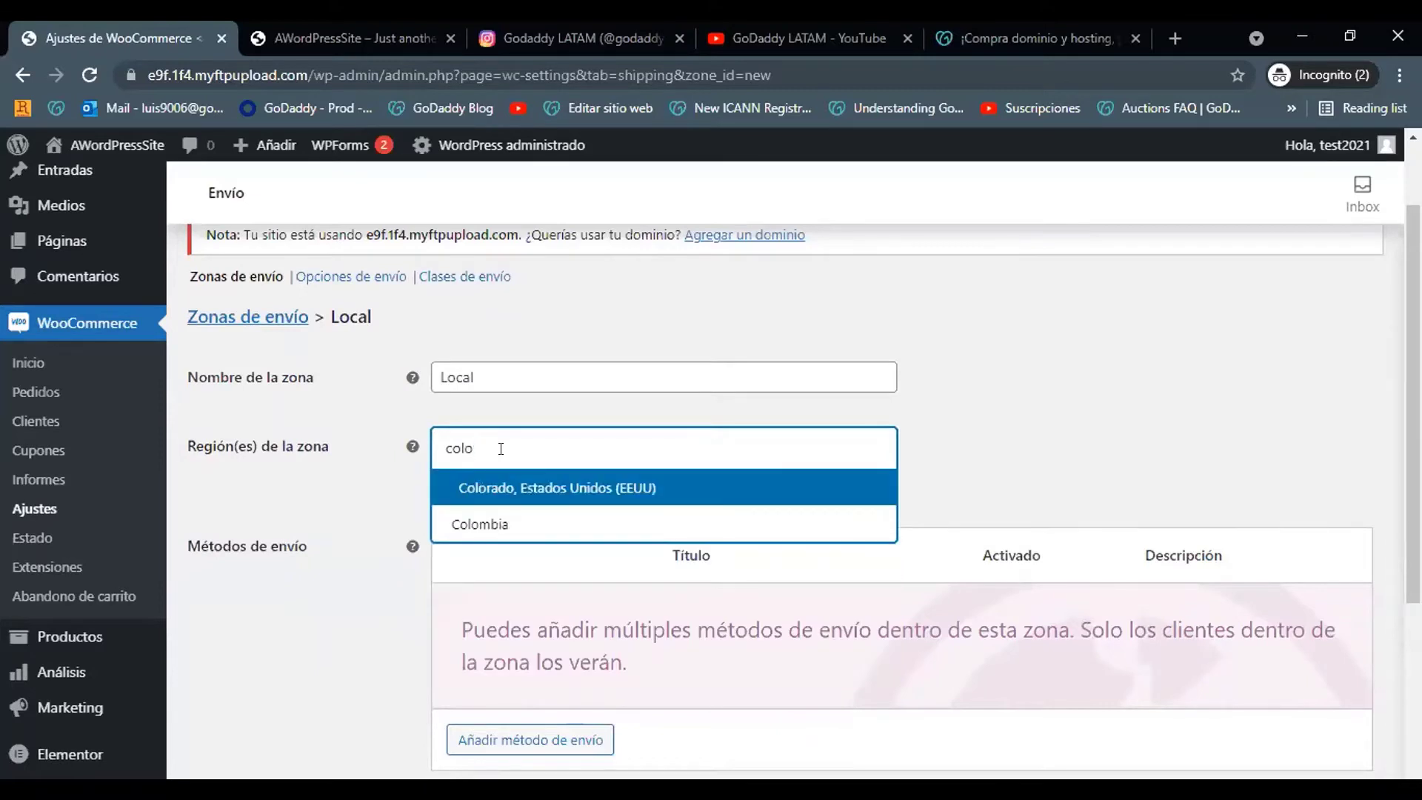
click(459, 527)
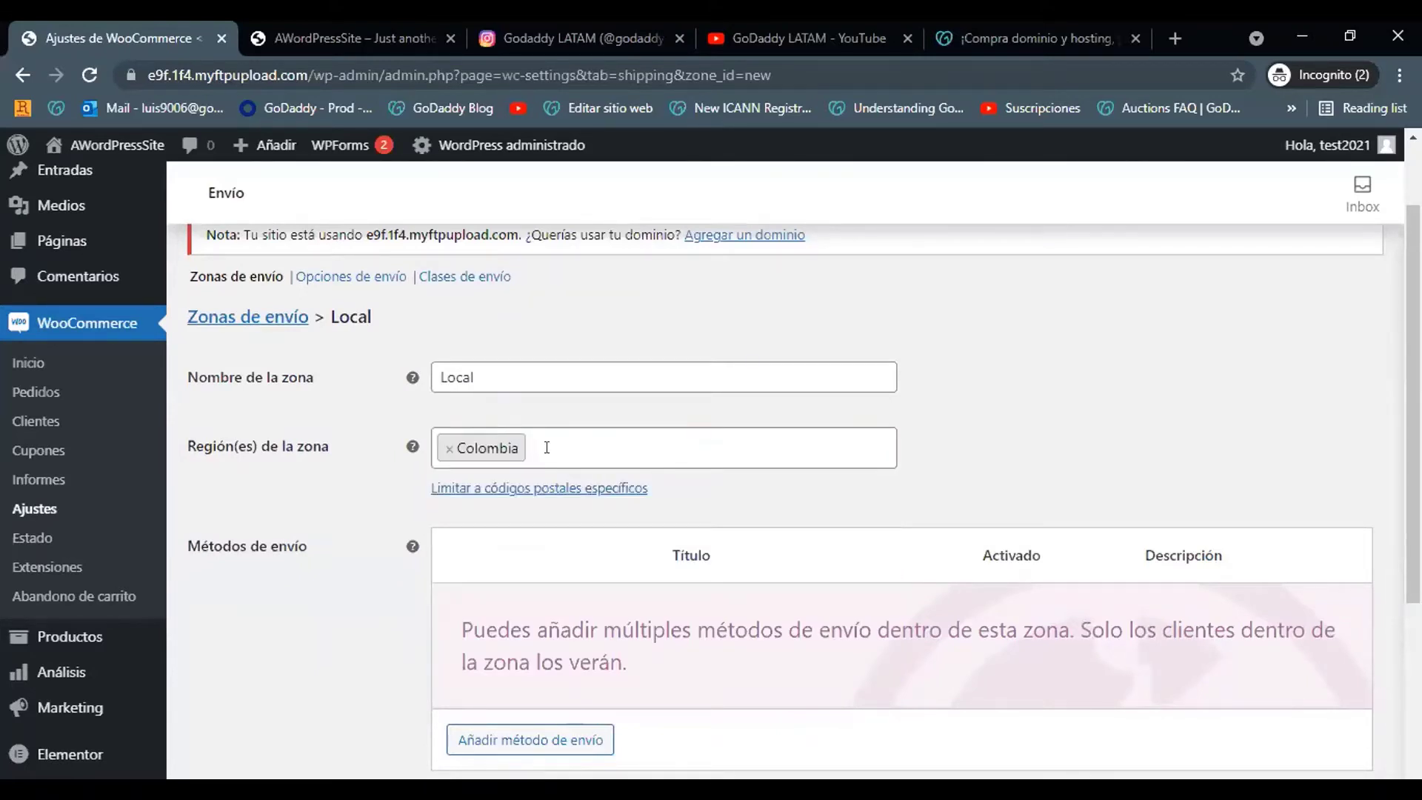
Step: Dismiss an unmatched 'melxi' search and remove Colombia, leaving the regions empty
text(mel)
text(xi)
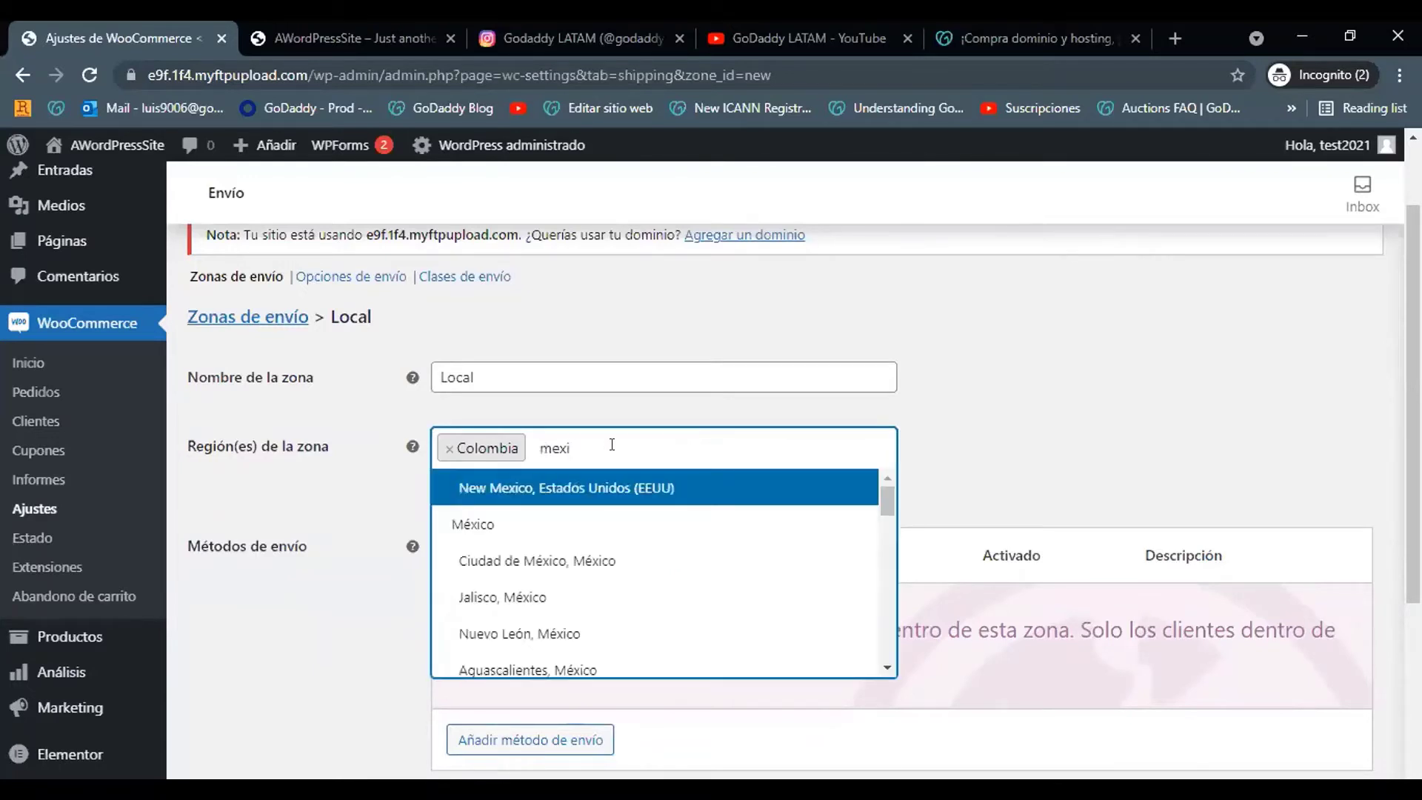
key(Escape)
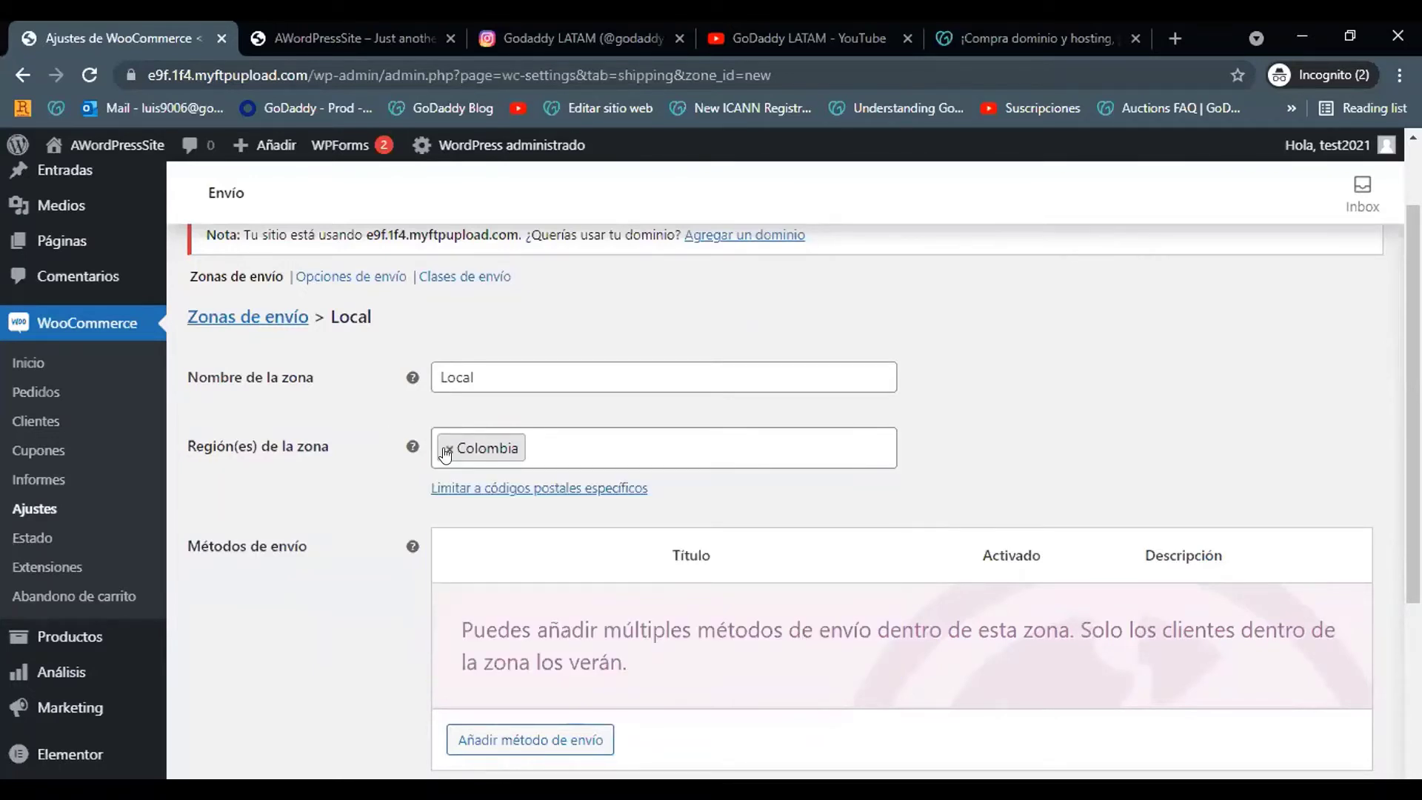
click(447, 451)
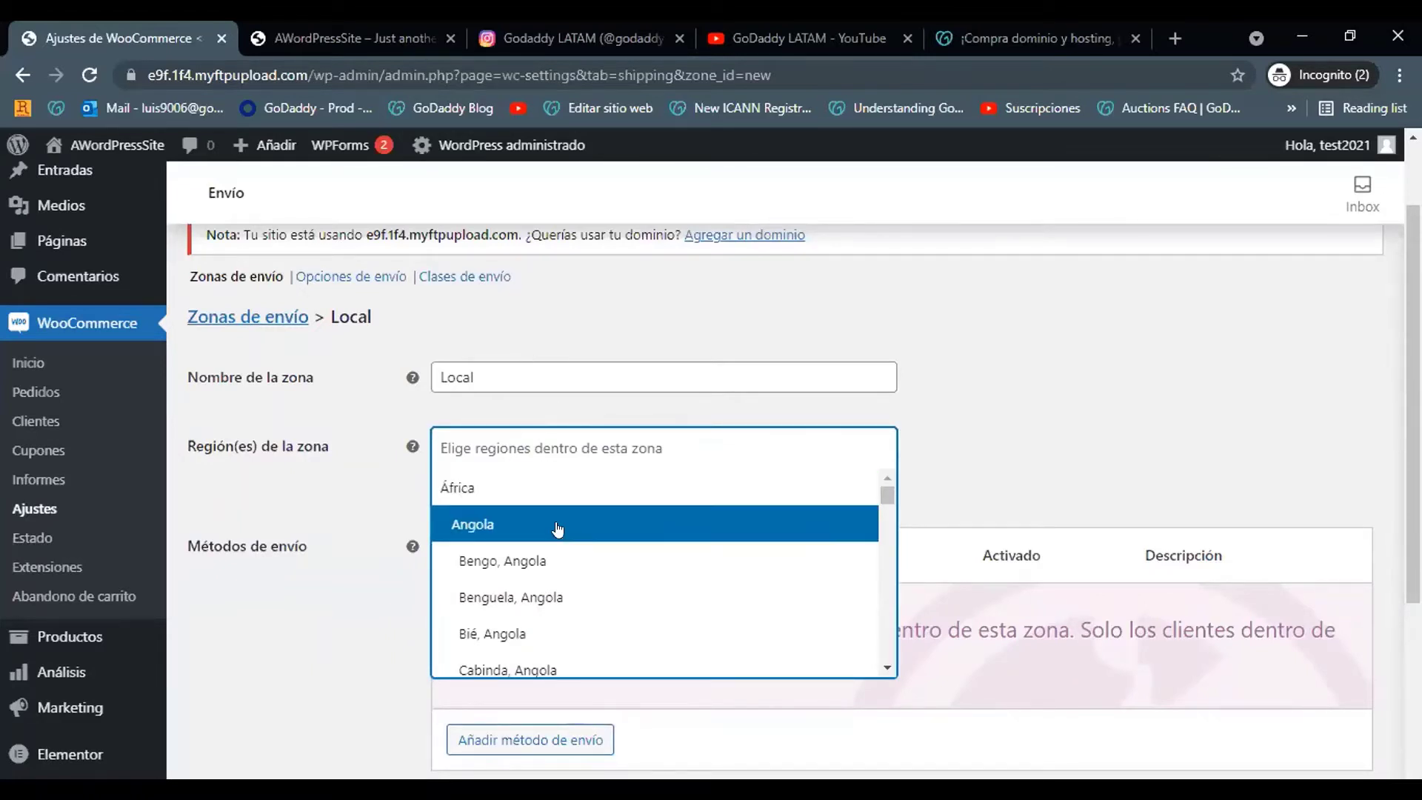
scroll(100, 618, down, 1)
scroll(100, 618, down, 3)
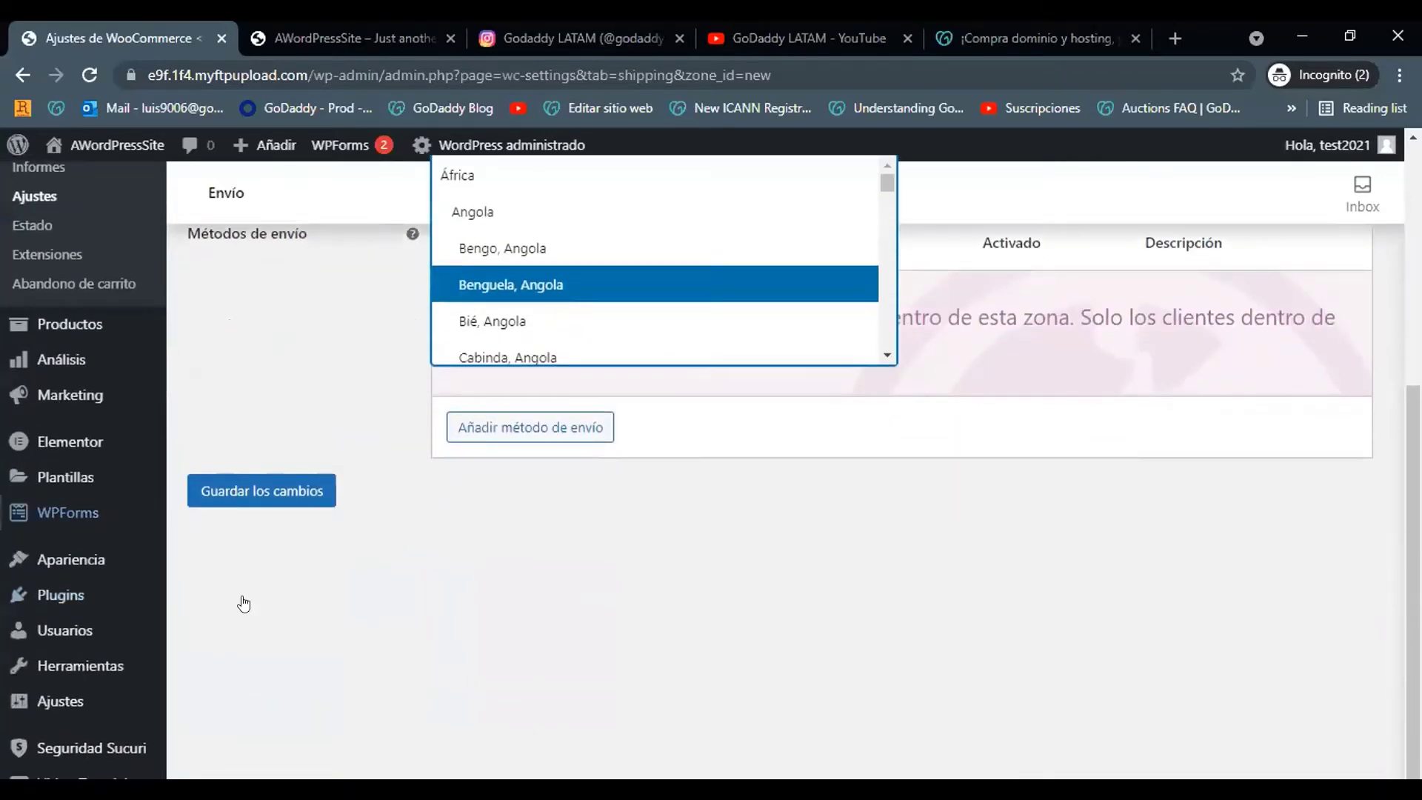
scroll(244, 633, up, 5)
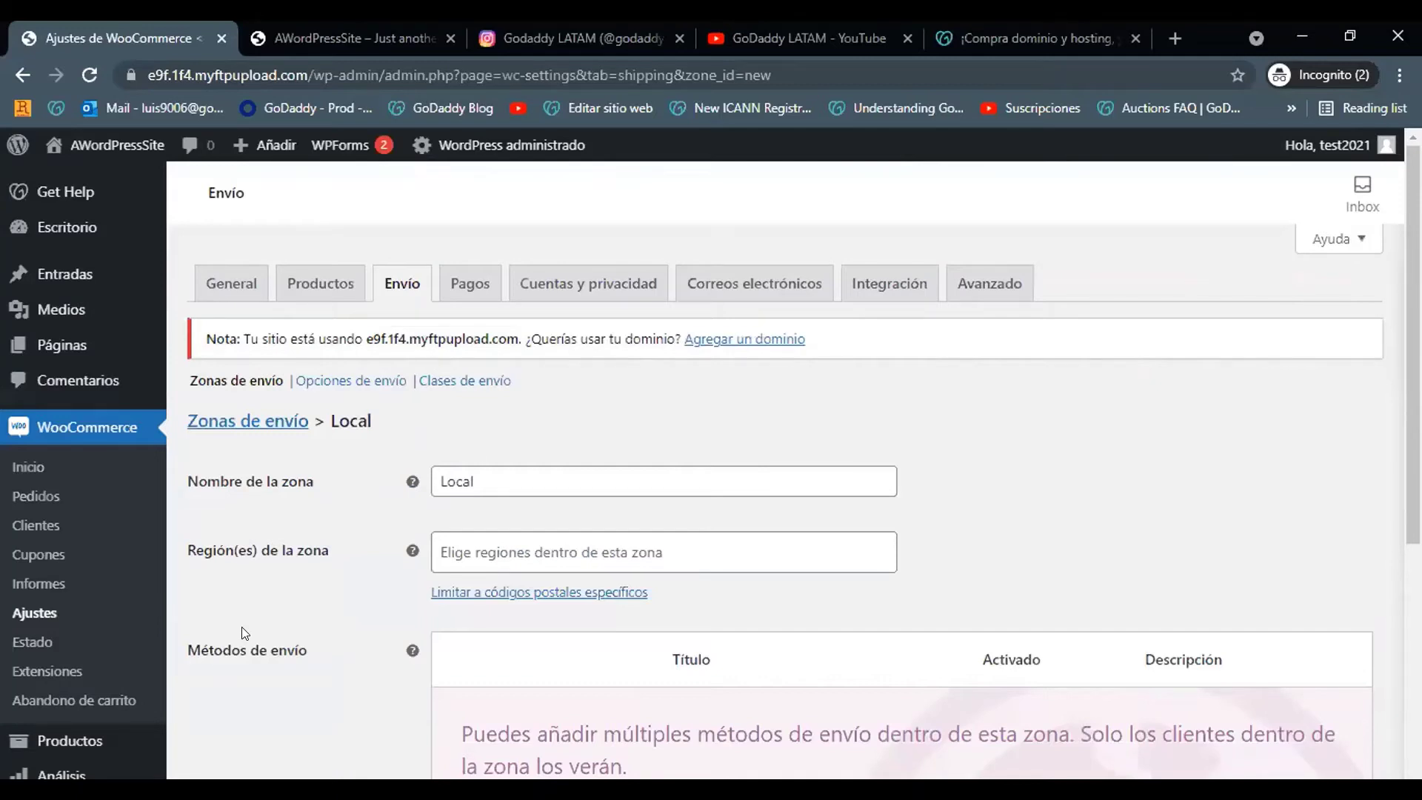
scroll(25, 603, down, 3)
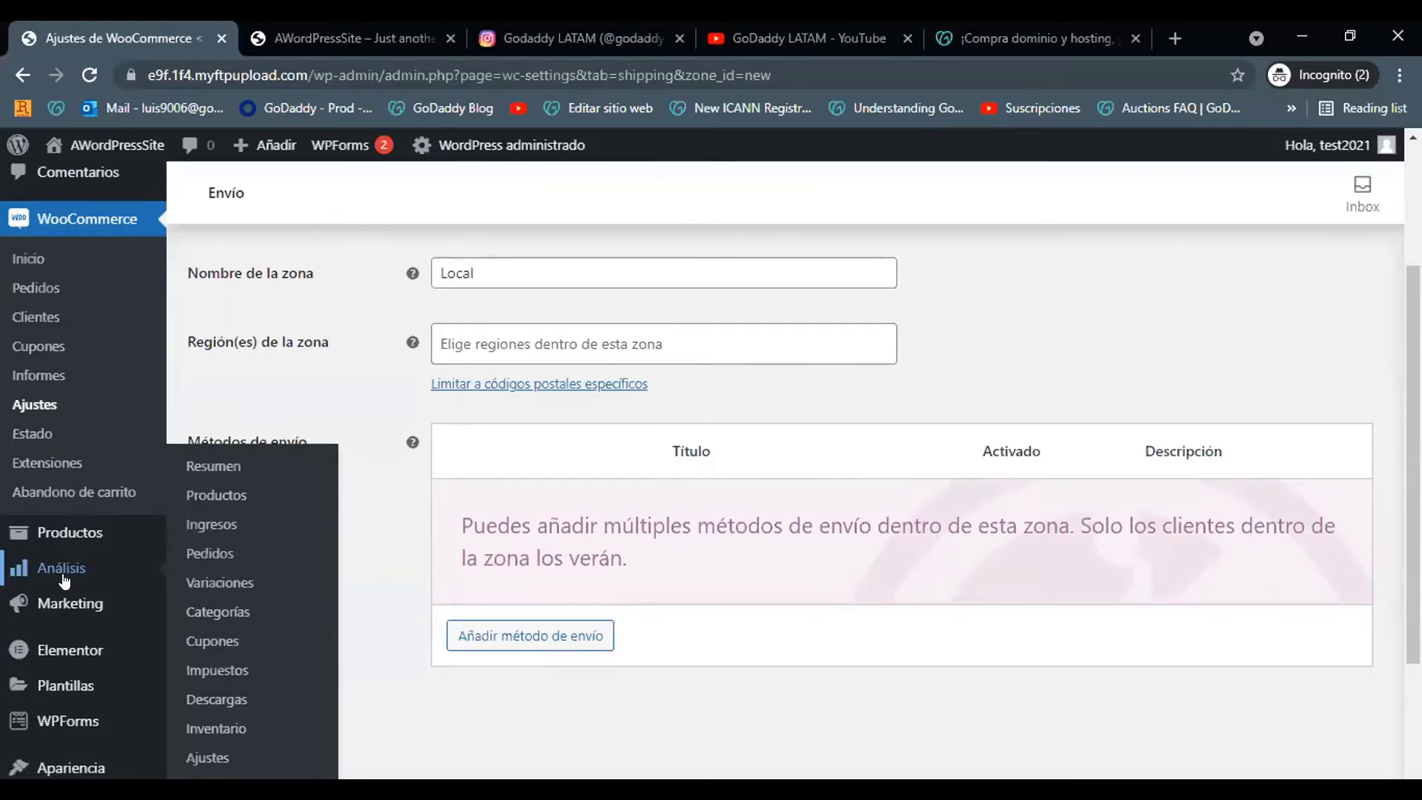
Step: Go to Plugins > Añadir nuevo, leaving the unsaved zone form
scroll(65, 569, down, 3)
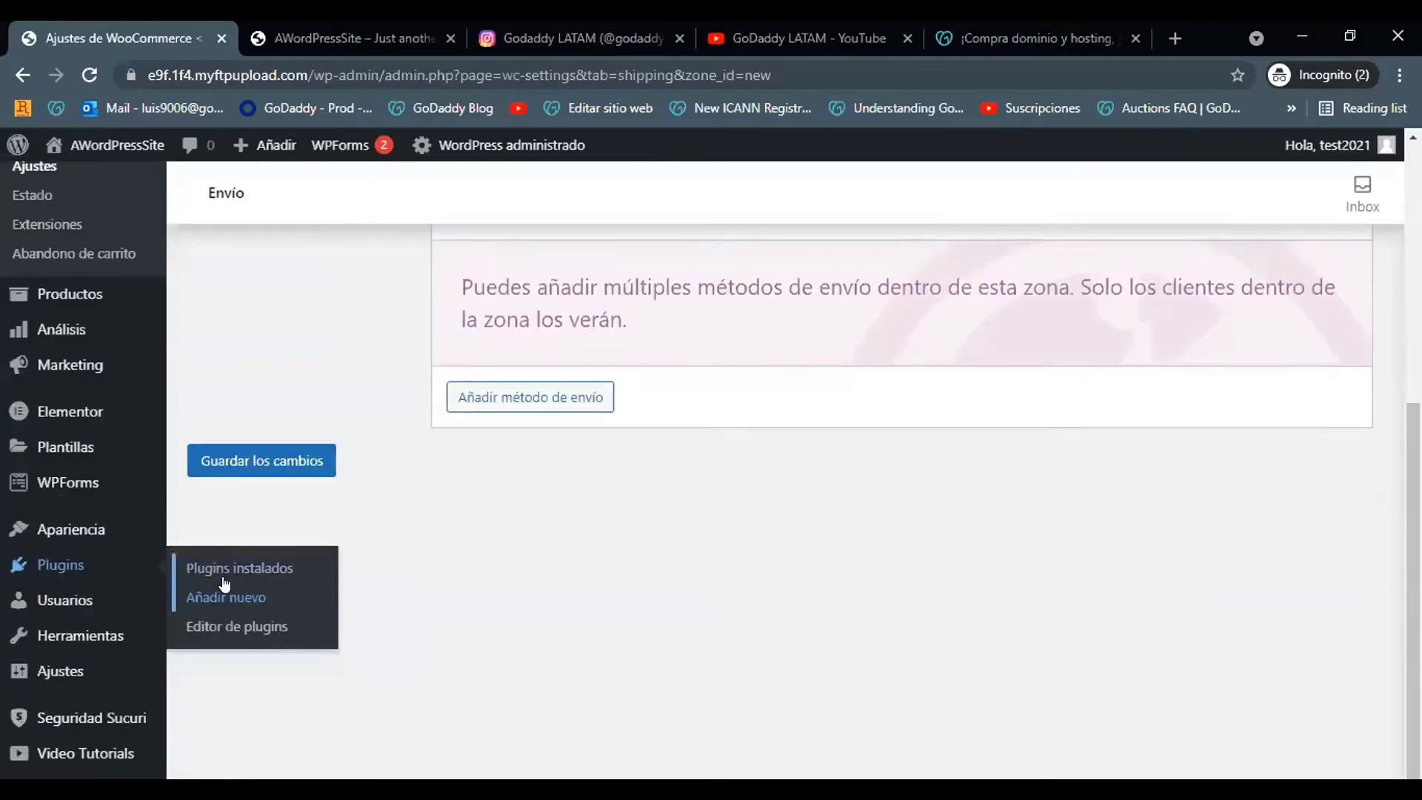
click(209, 593)
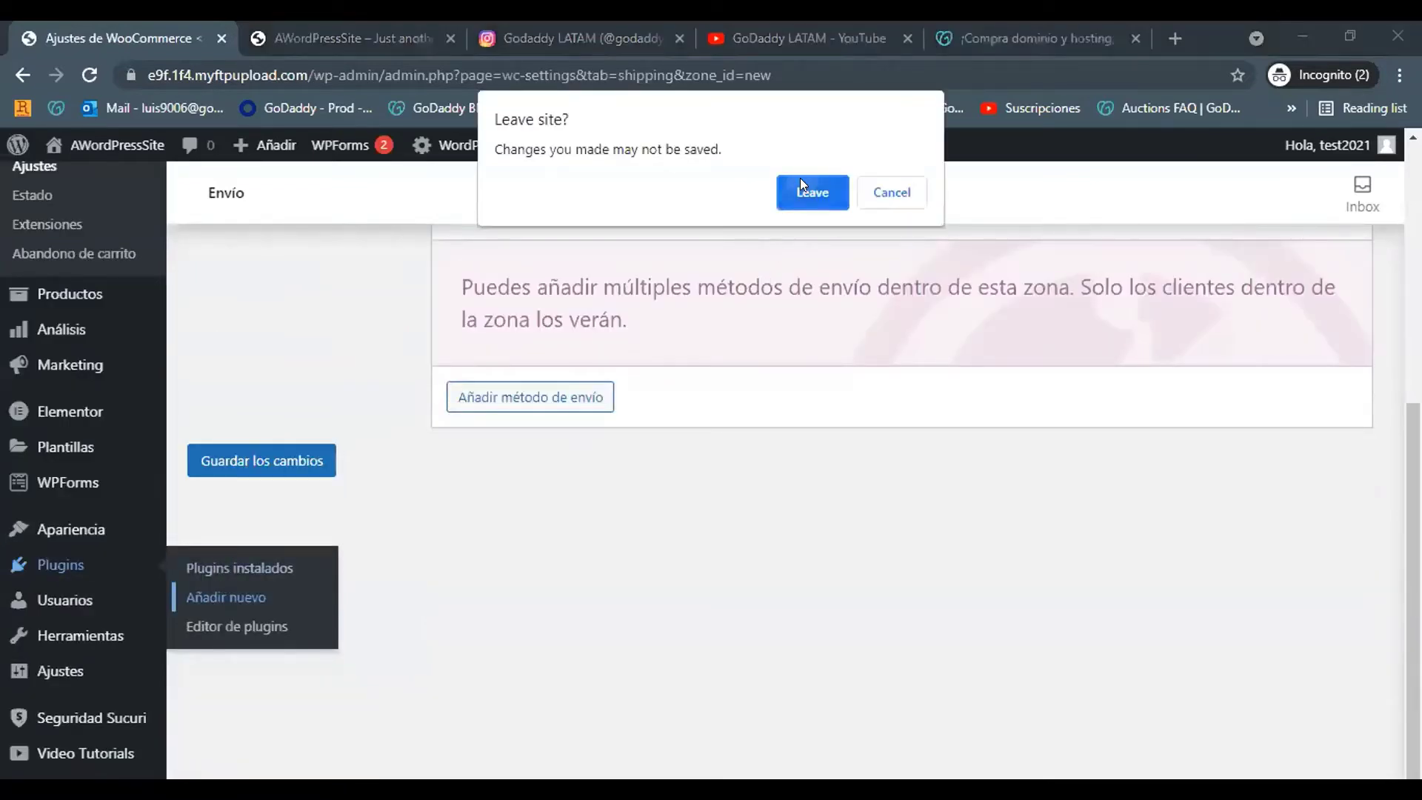
click(803, 185)
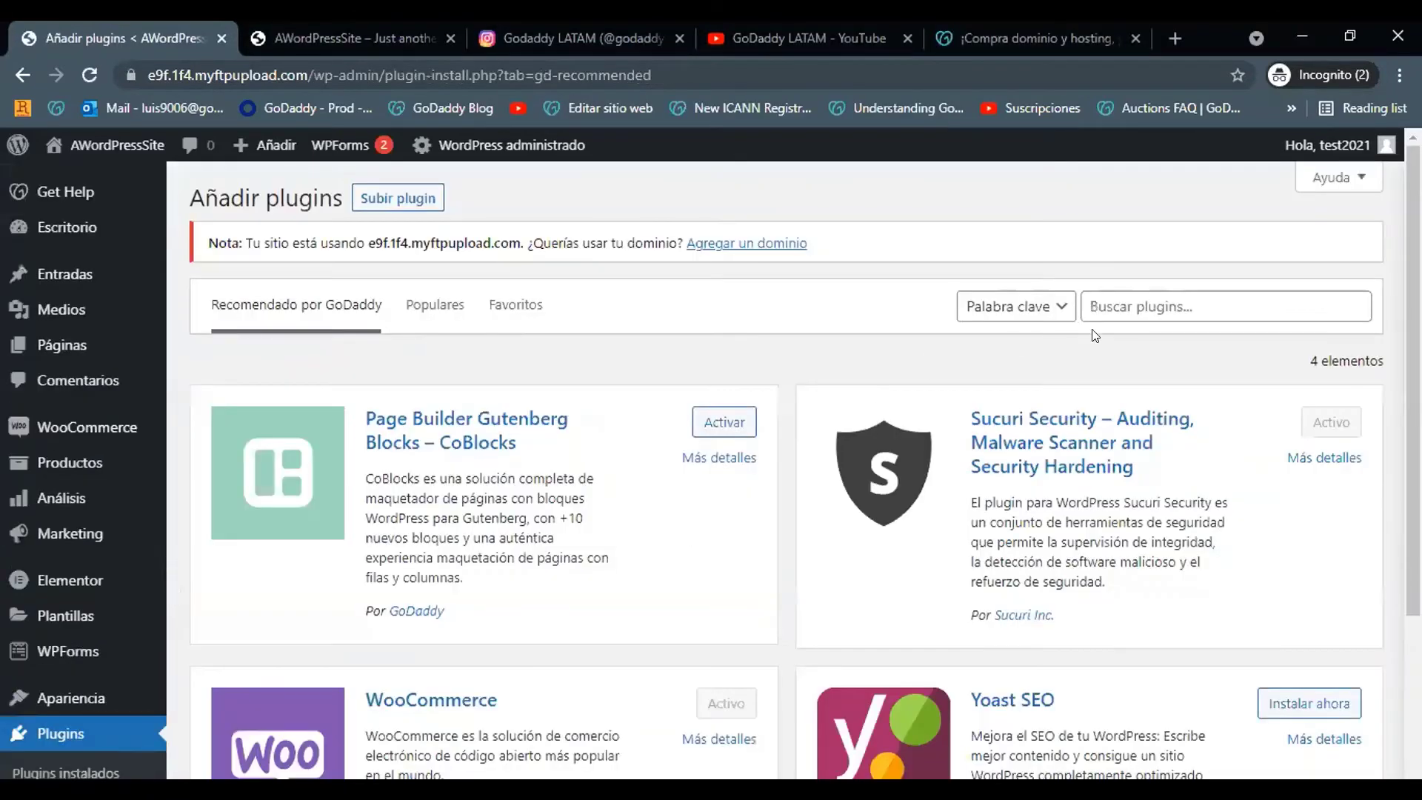
Step: Search the plugin directory for 'woocommerce colombia'
click(1115, 301)
text(w)
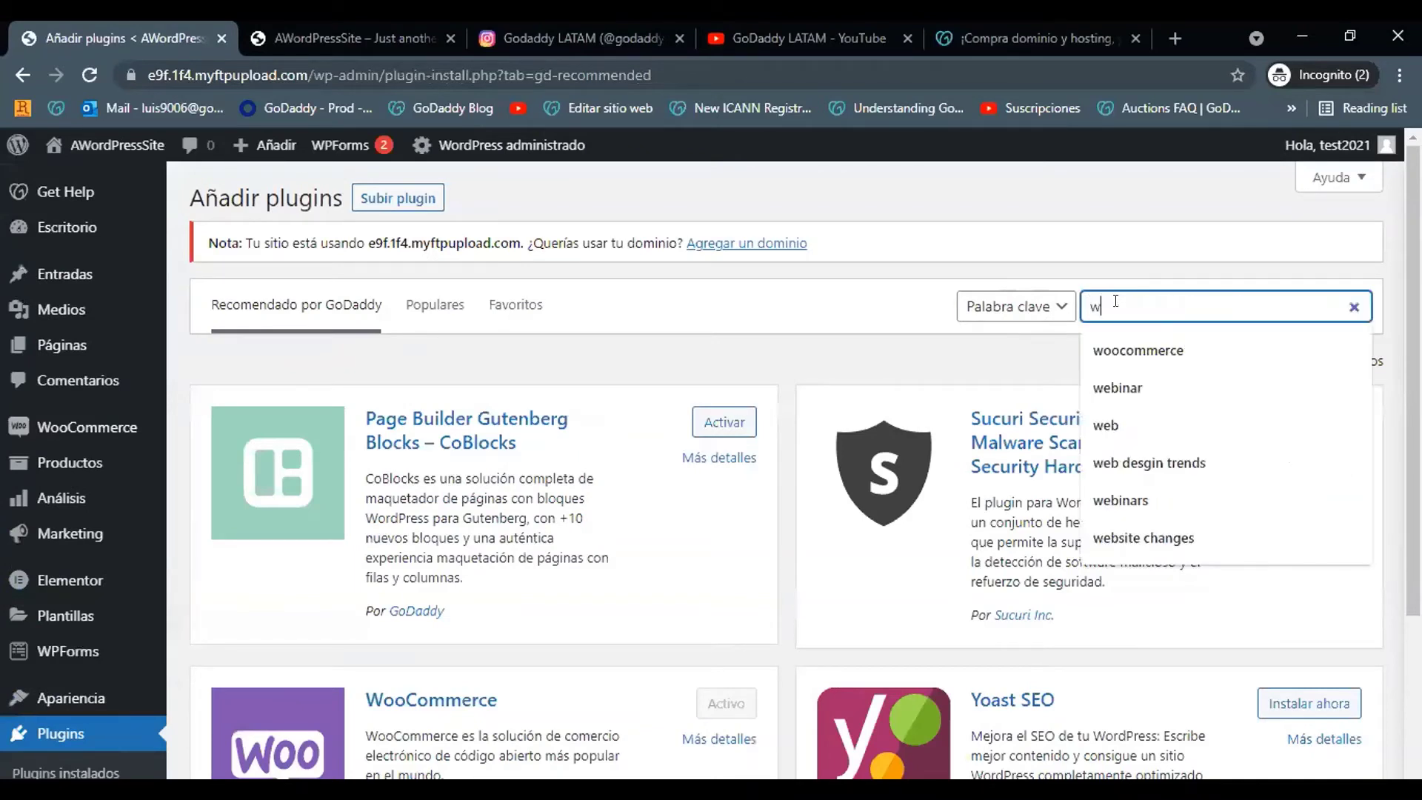
text(oo)
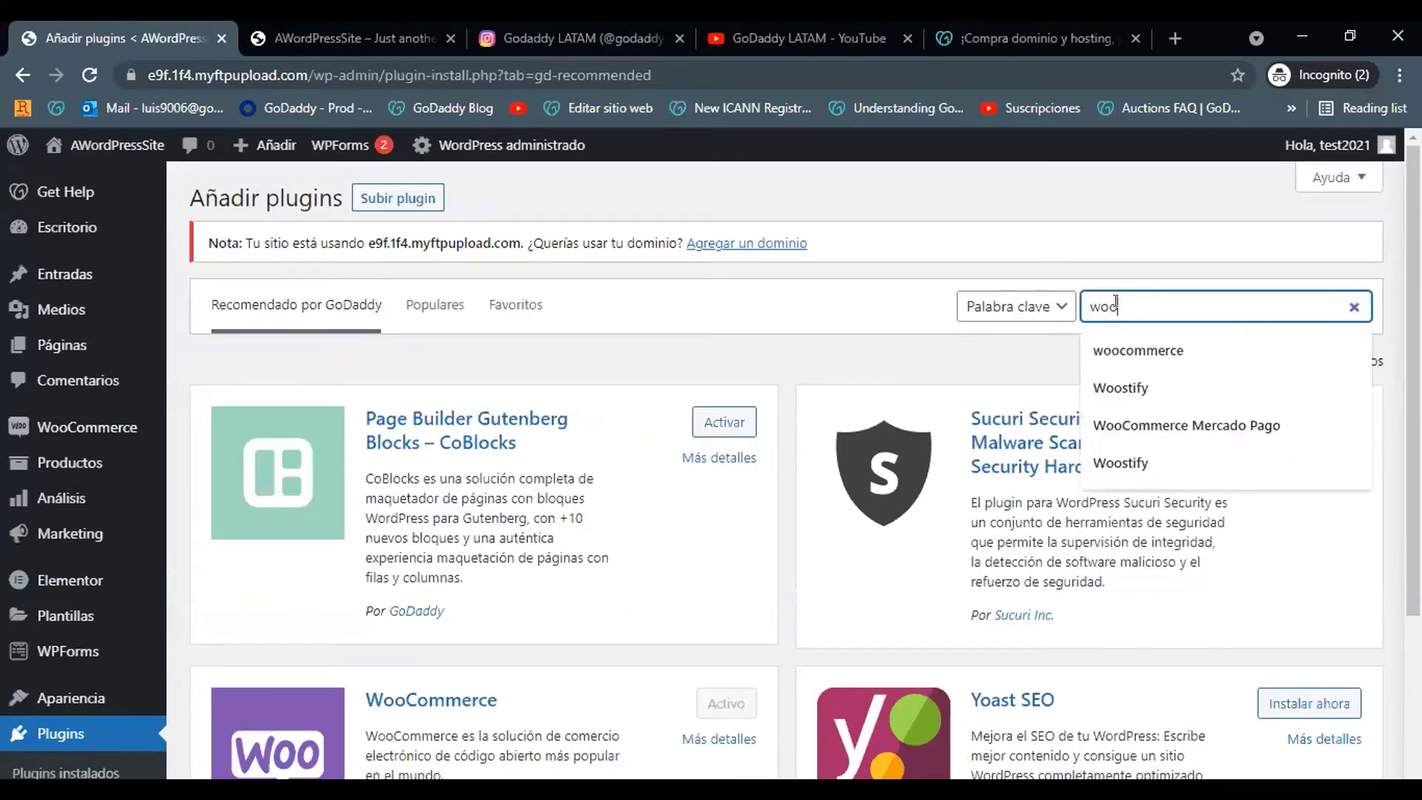
key(Down)
key(Escape)
key(Down)
key(Down)
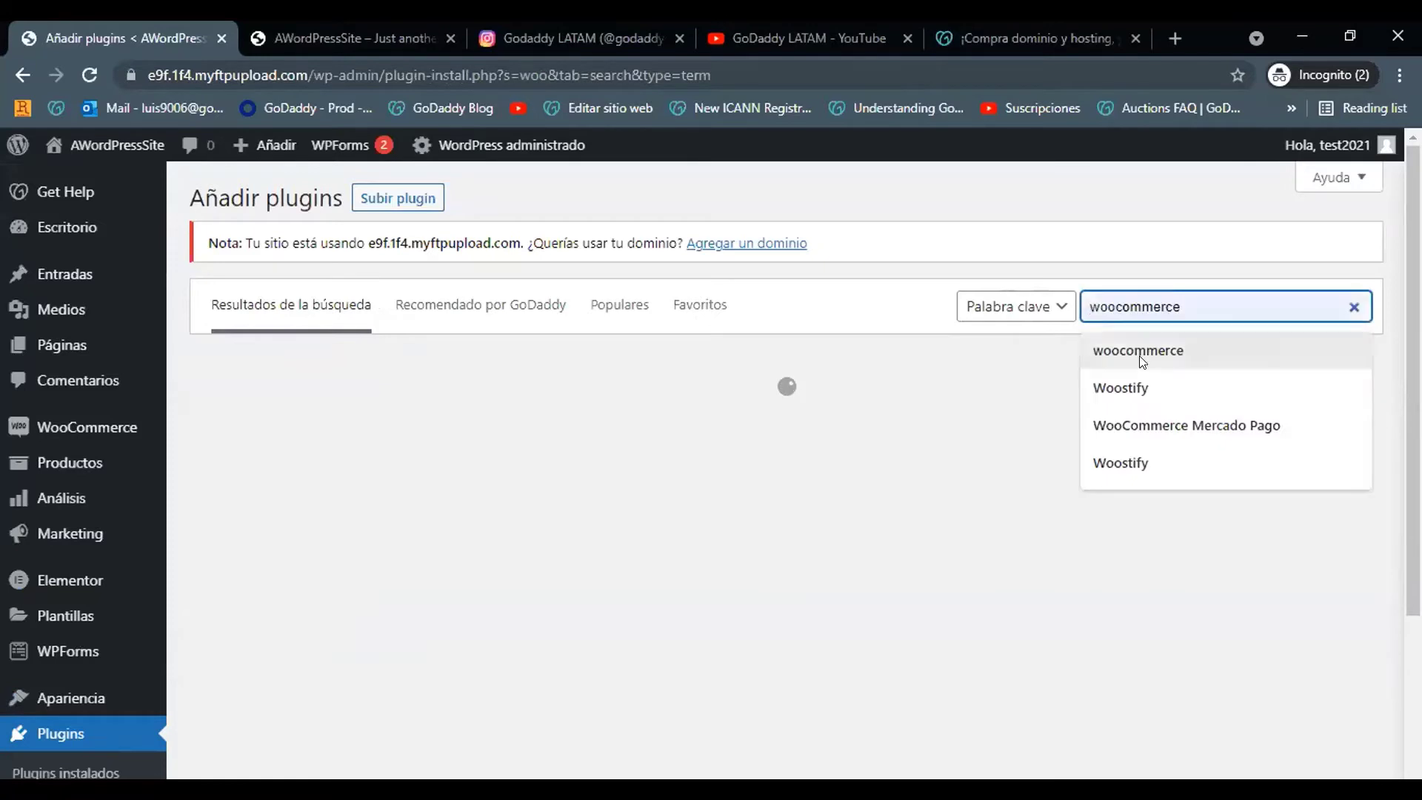
key(Return)
click(1208, 300)
text(colombia)
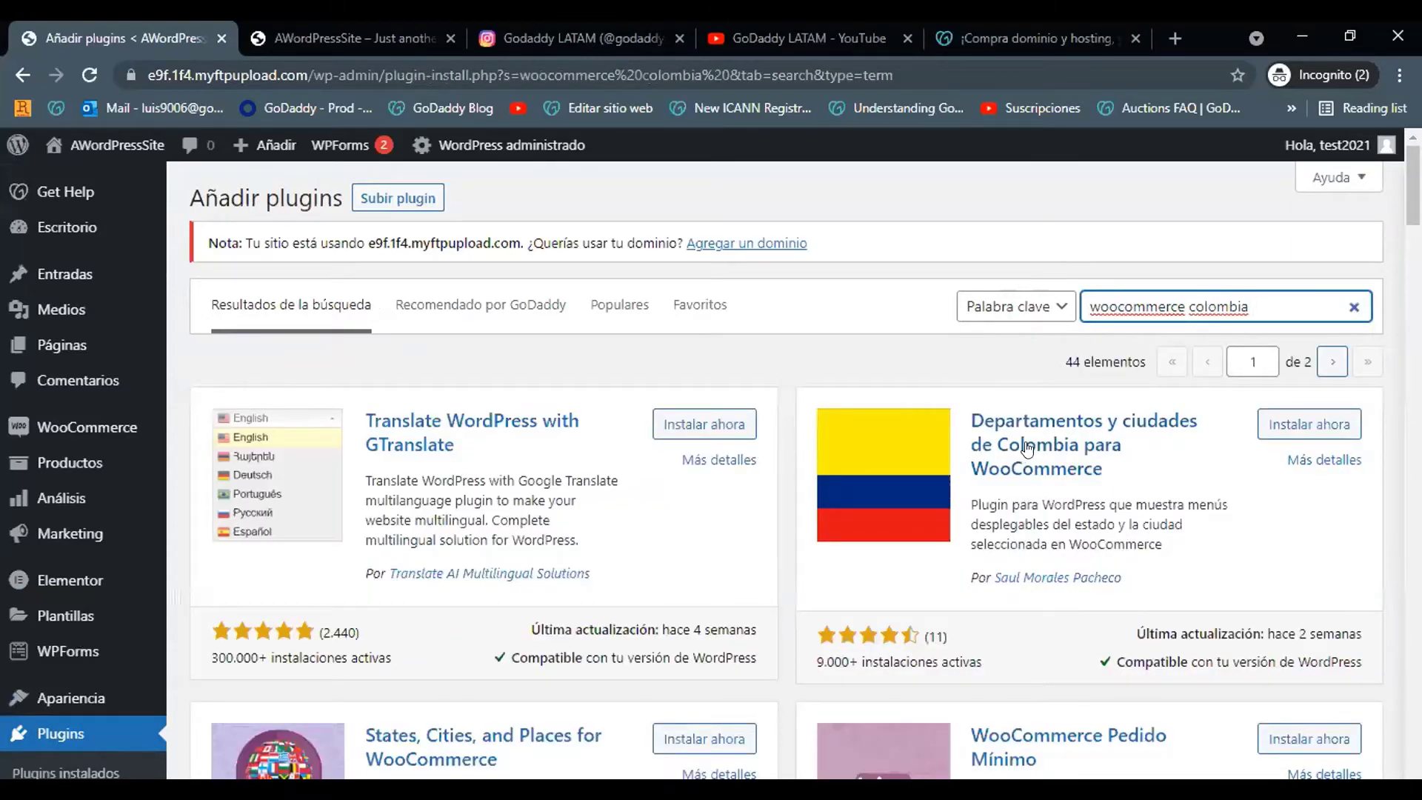
Step: Install and activate the Departamentos y ciudades de Colombia para WooCommerce plugin
scroll(998, 483, down, 2)
scroll(1084, 516, down, 2)
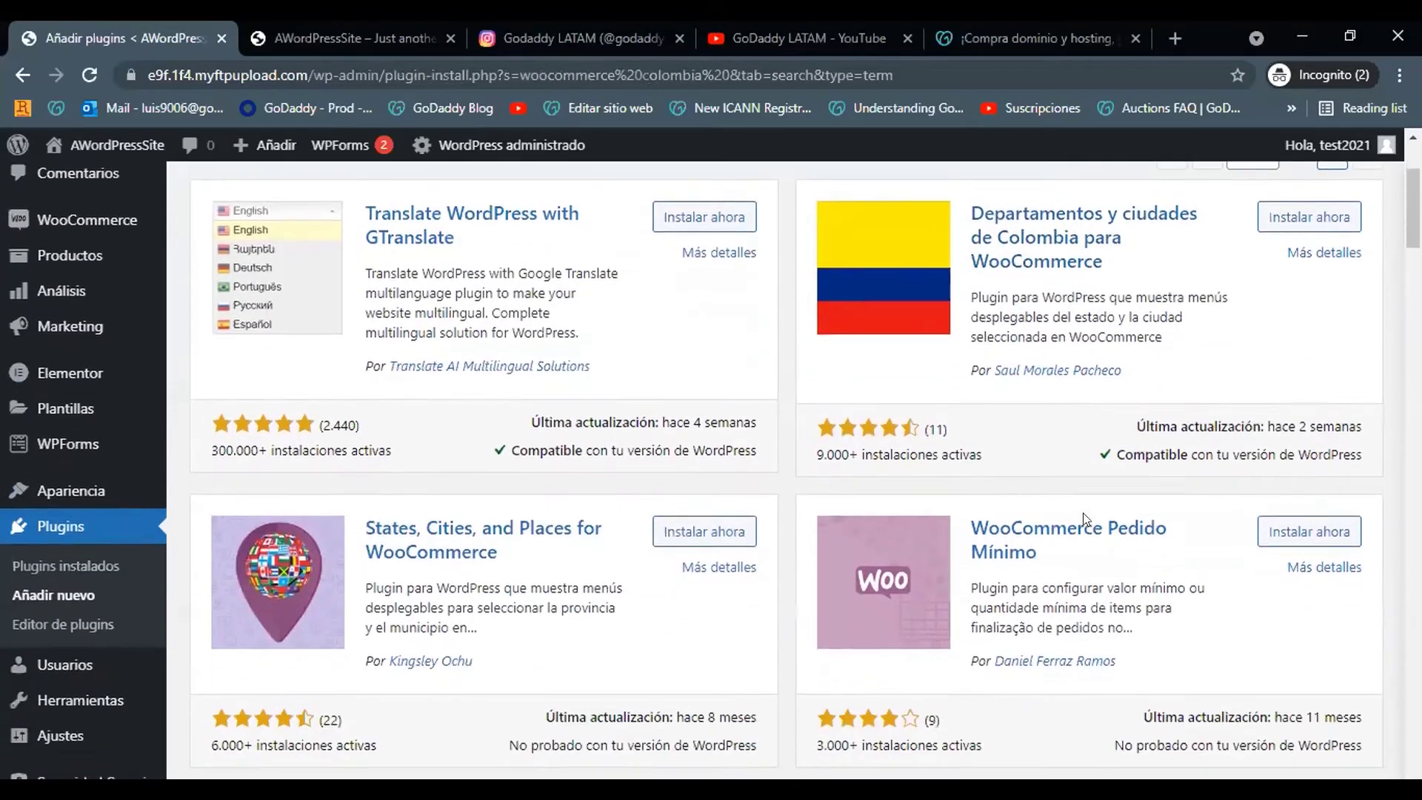
scroll(475, 503, down, 2)
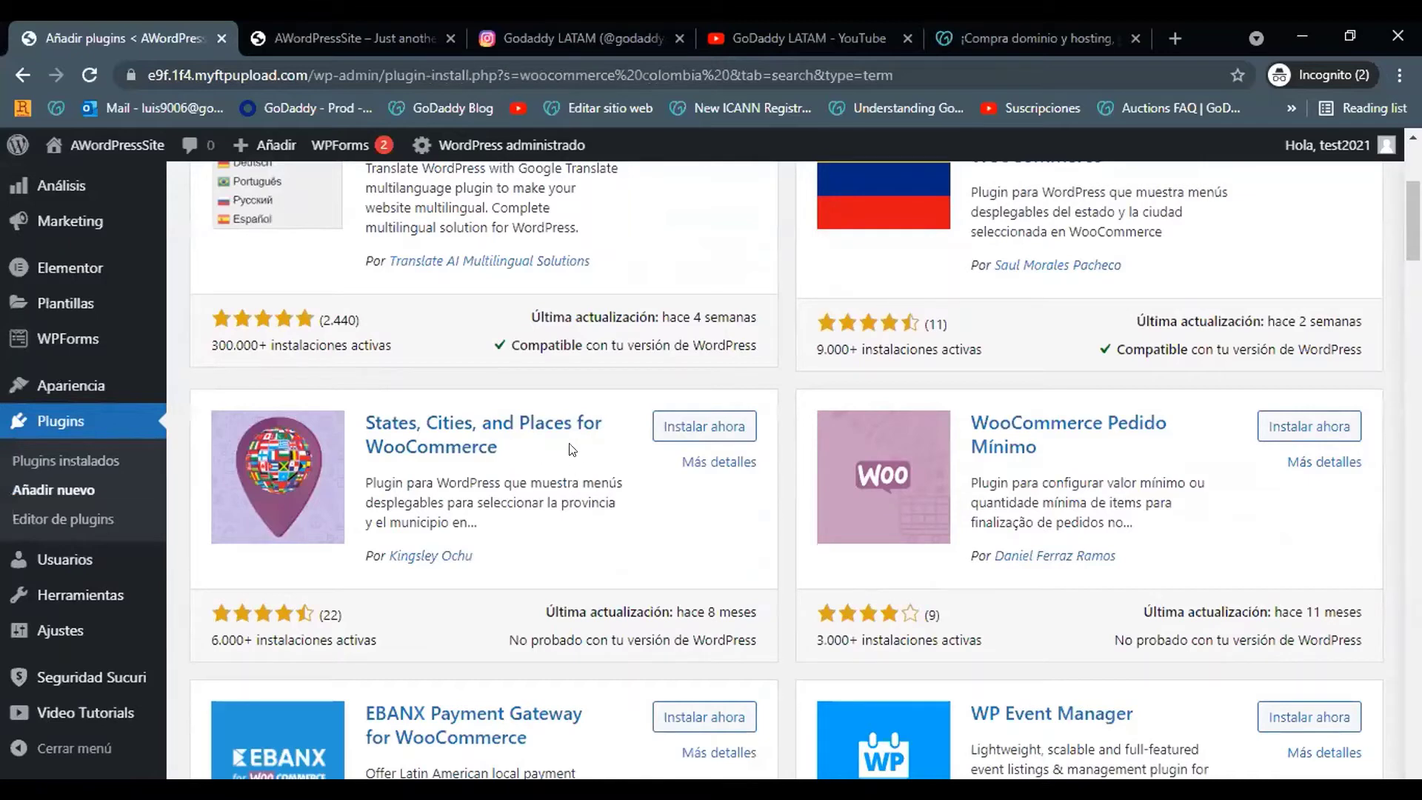
scroll(510, 472, up, 6)
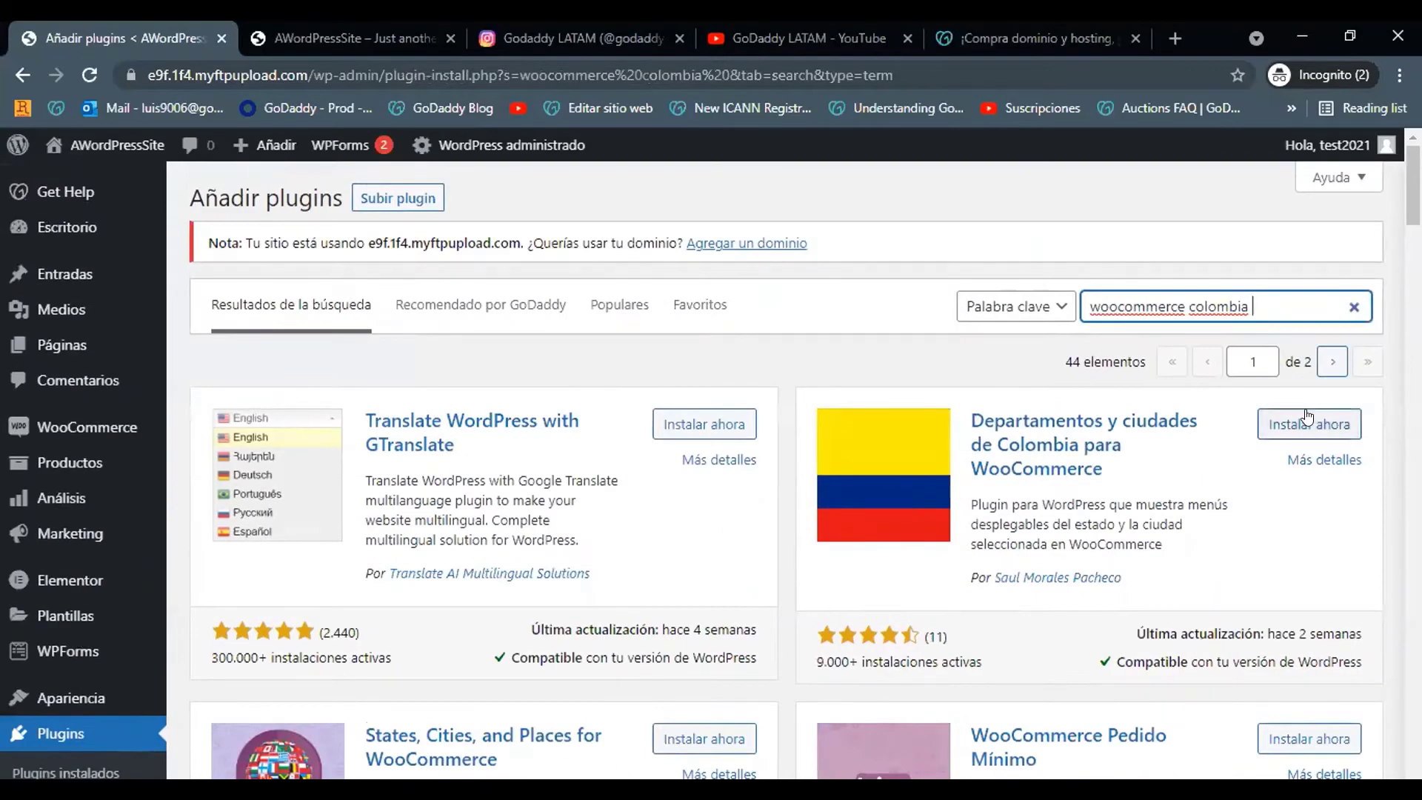
click(1308, 422)
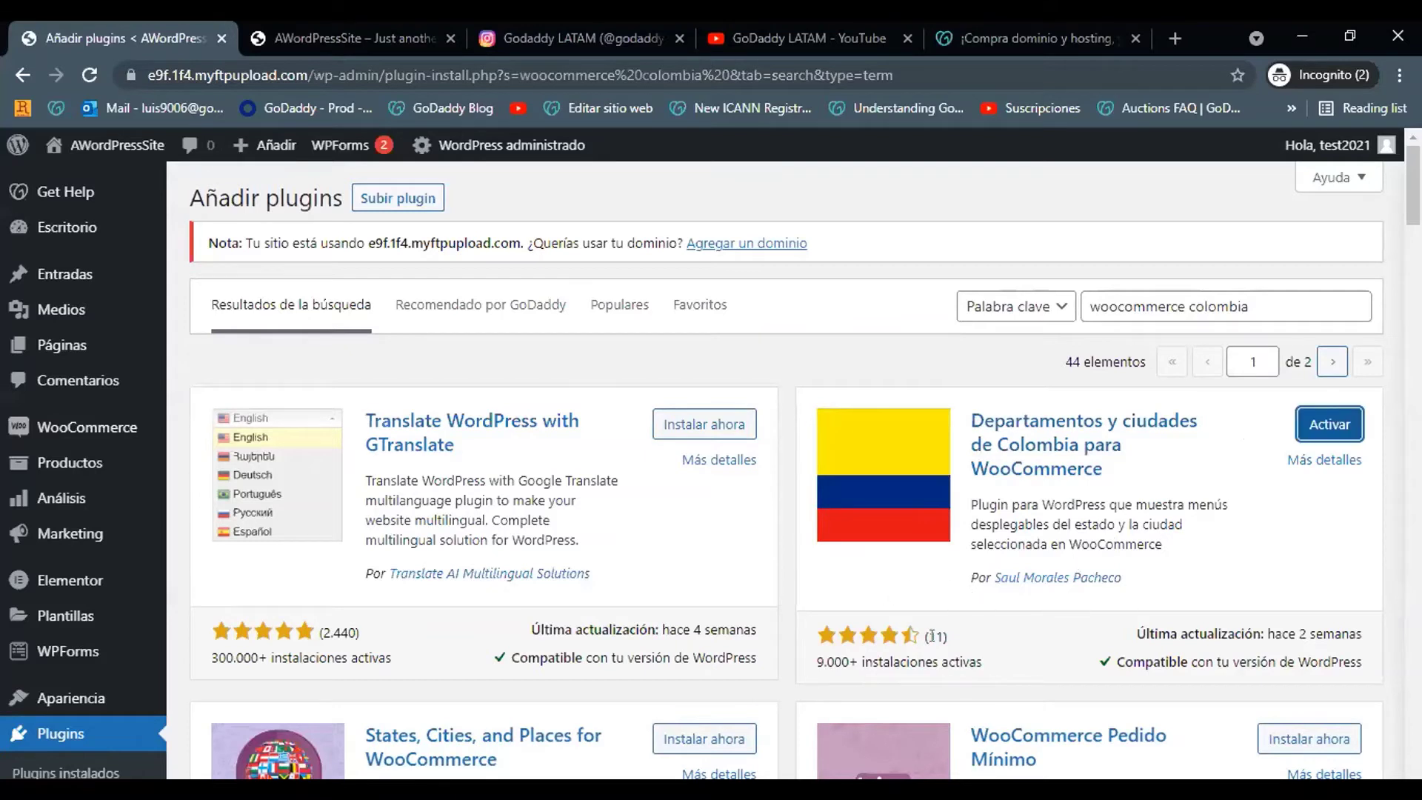
click(1339, 419)
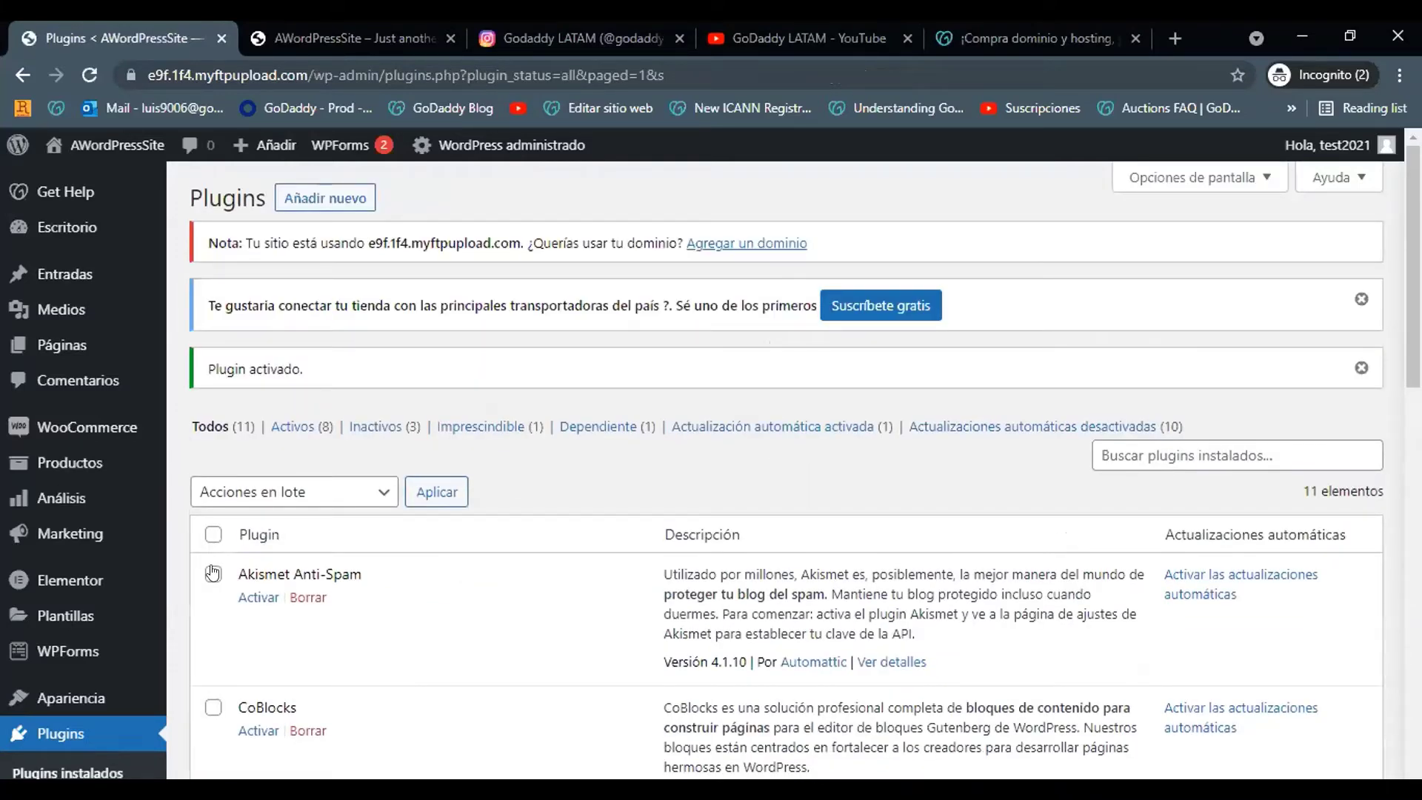
Step: Go to WooCommerce > Ajustes > Envío and start a new shipping zone
mouse_move(87, 426)
click(194, 581)
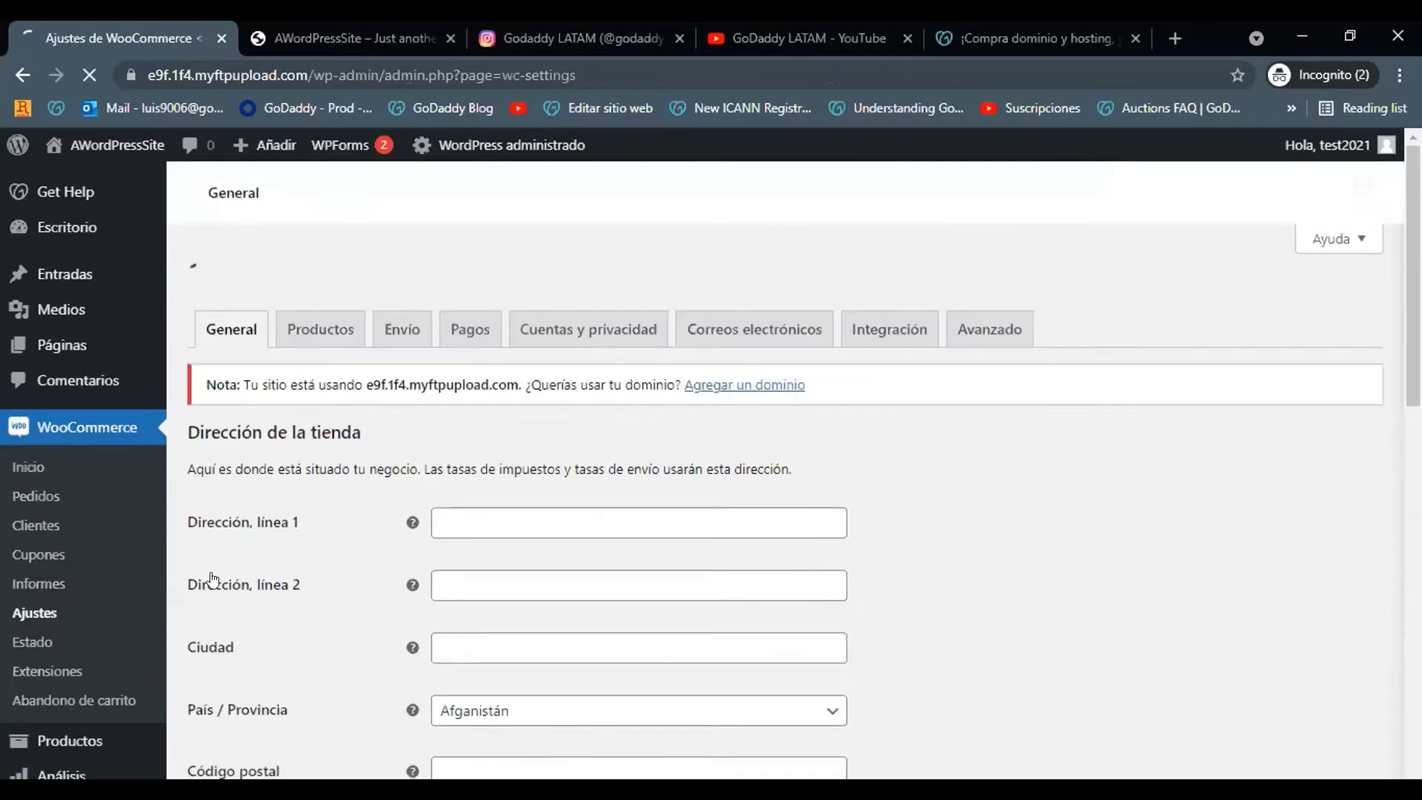
click(394, 293)
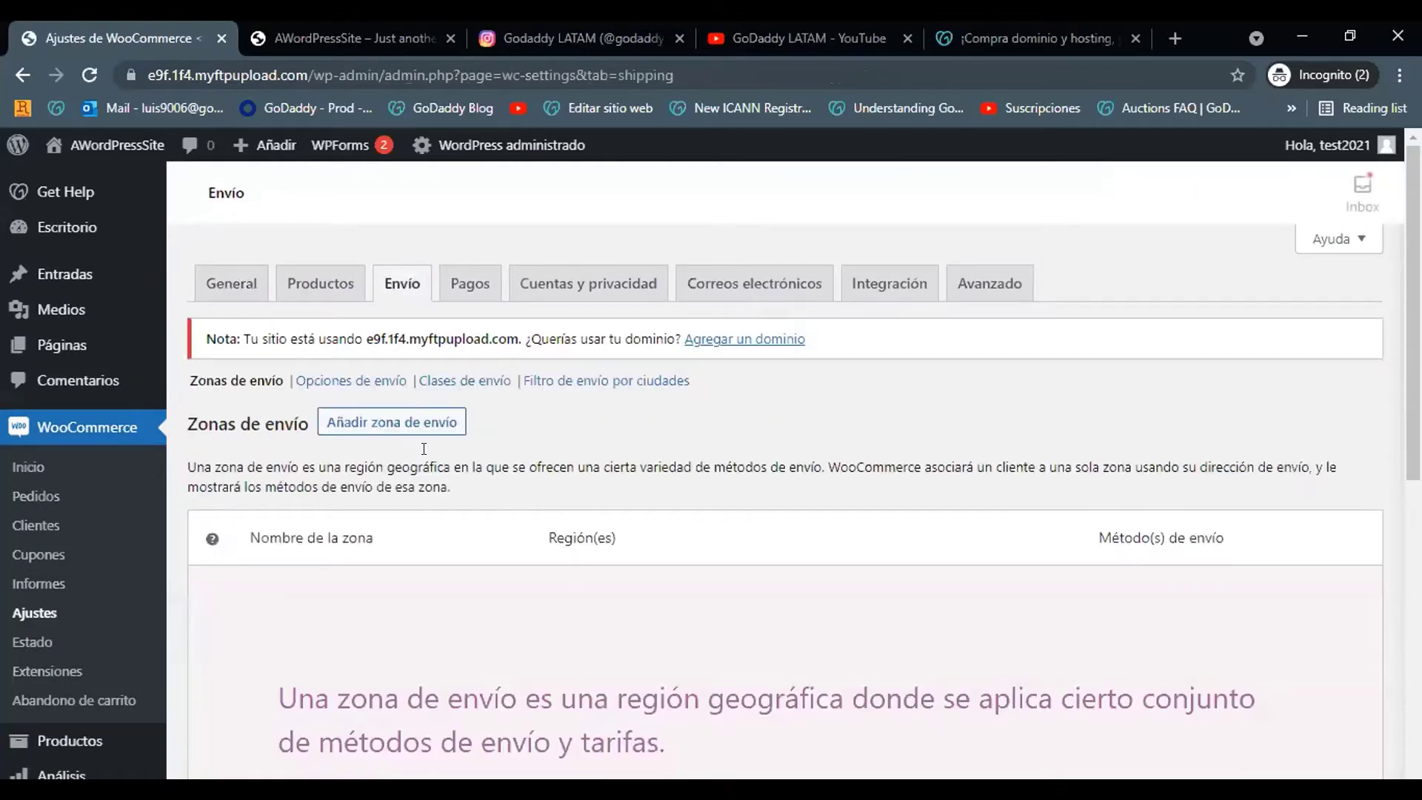
click(360, 419)
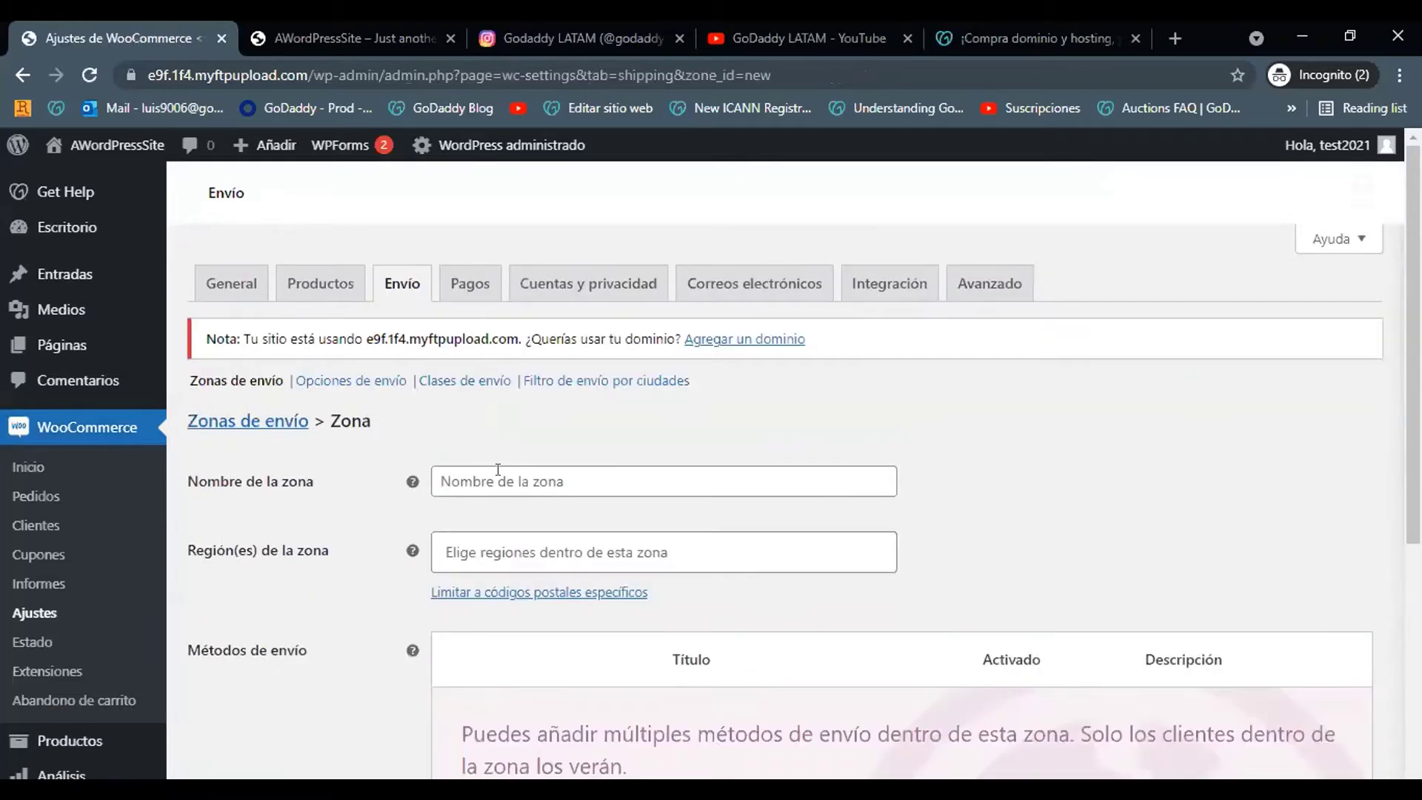
Step: Name the zone 'Local' and add Bogotá and Antioquia, Colombia as regions
click(523, 481)
text(Local)
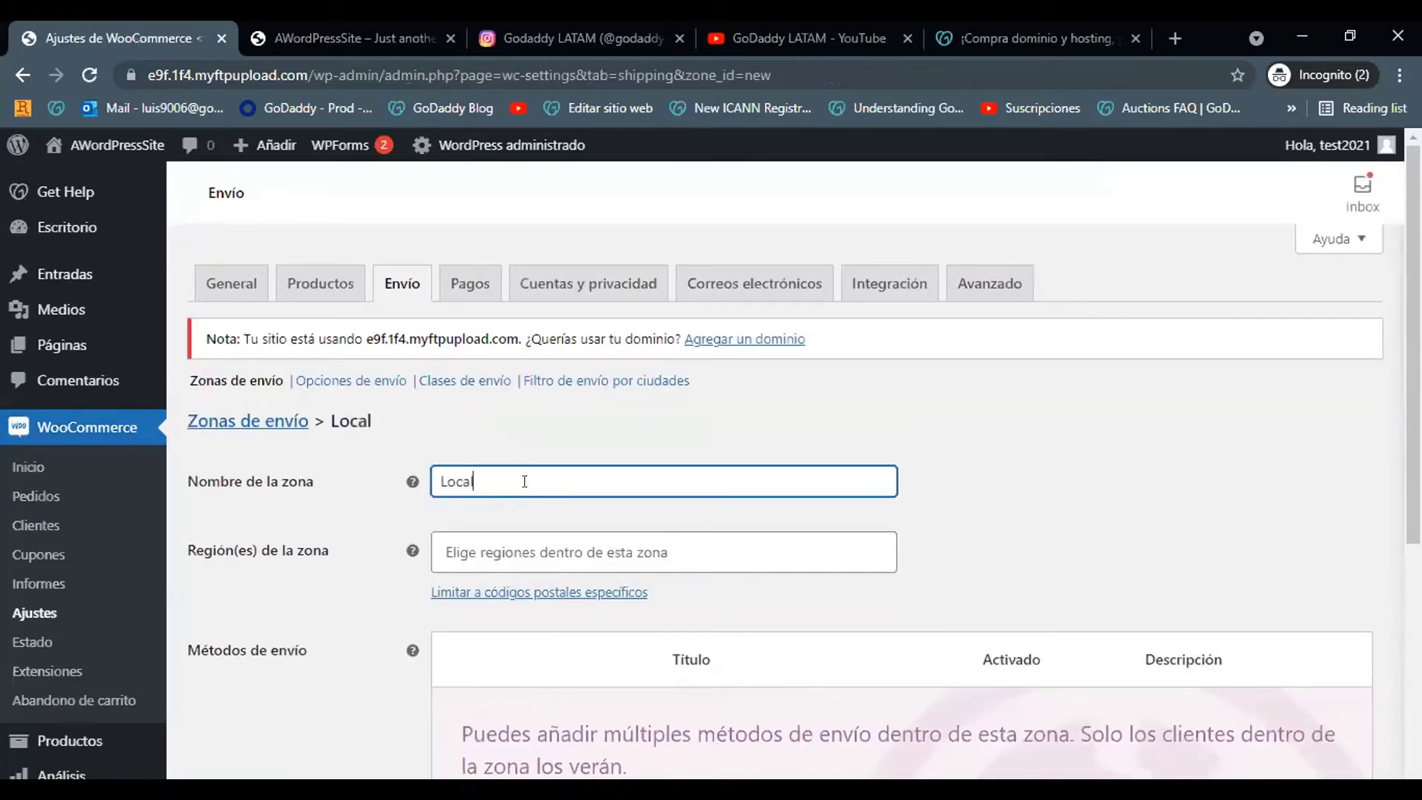
click(527, 538)
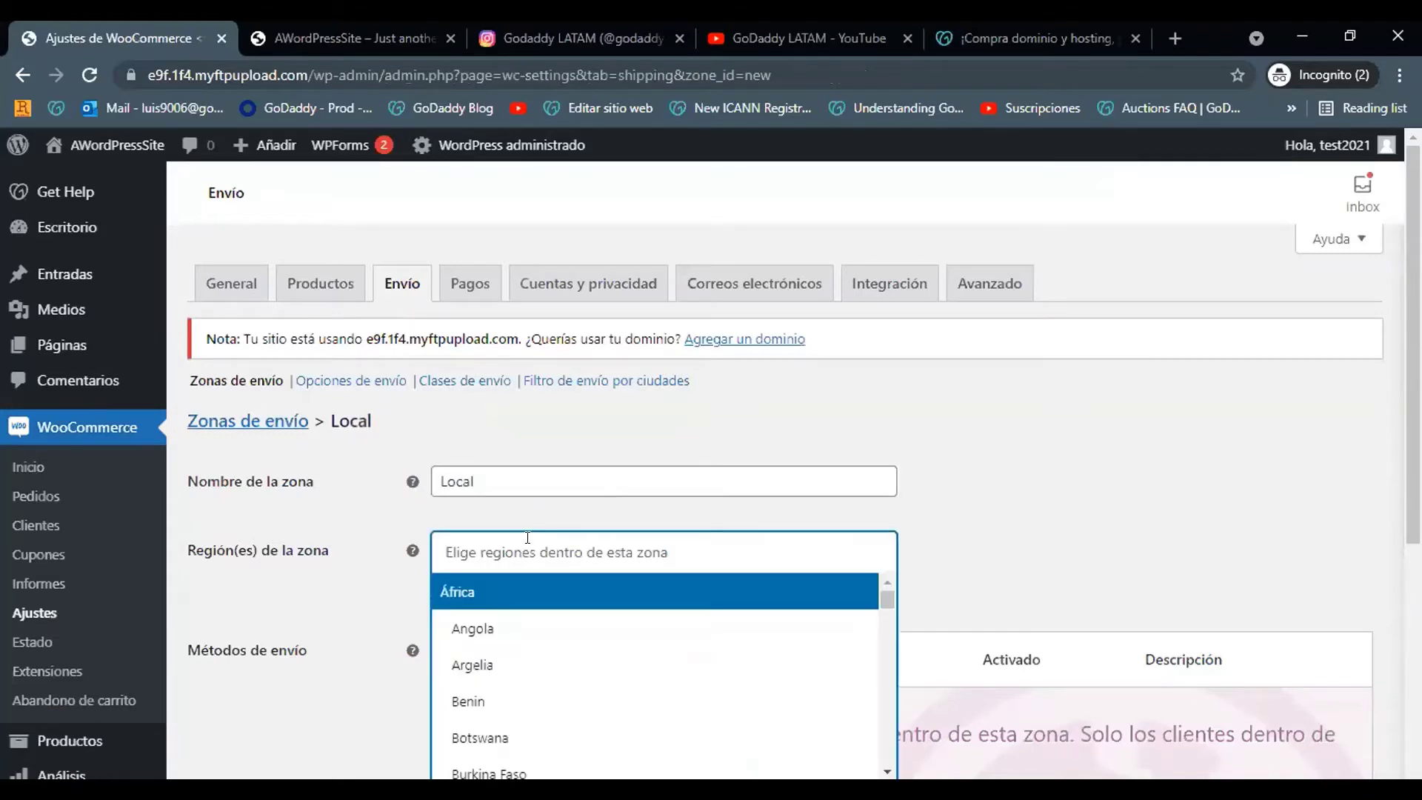
text(bogo)
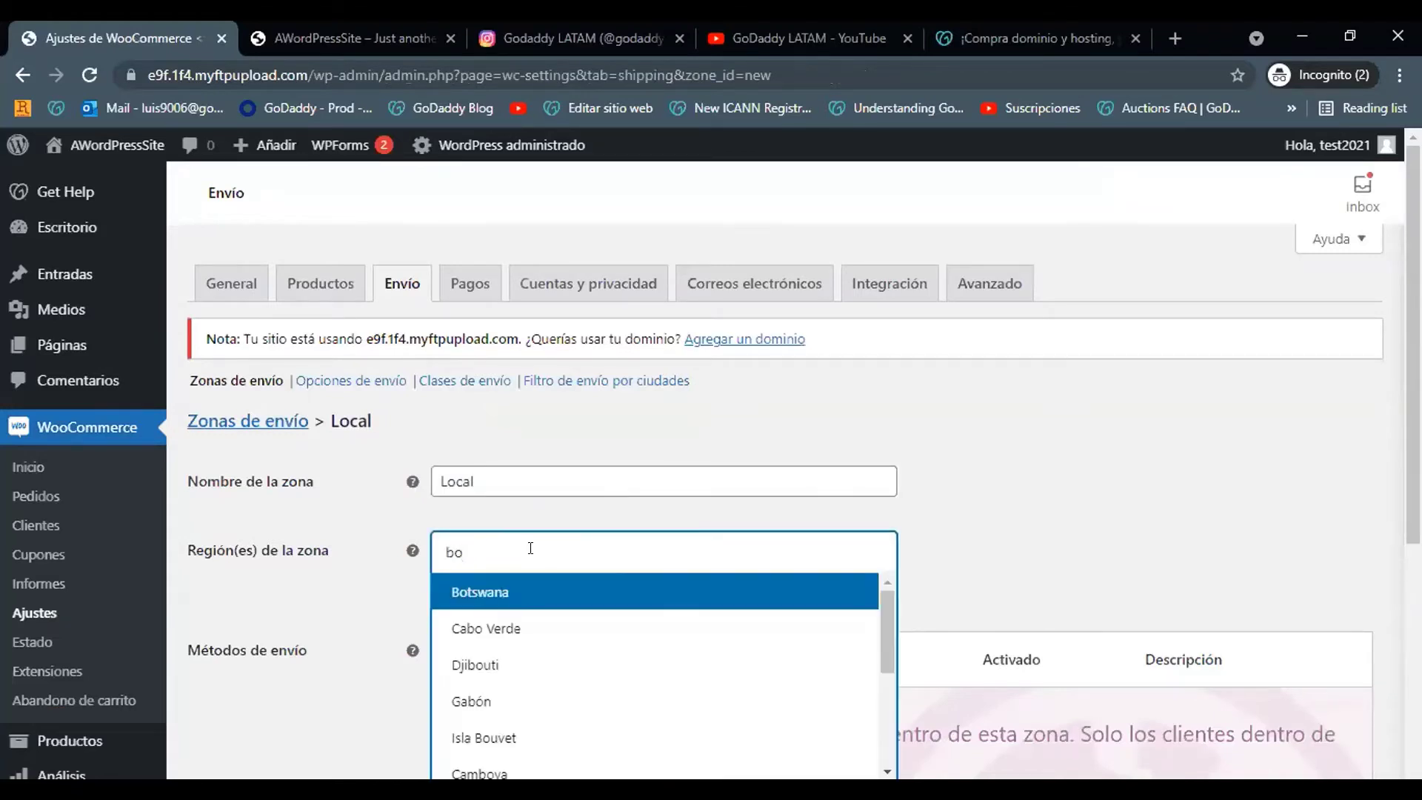
click(530, 588)
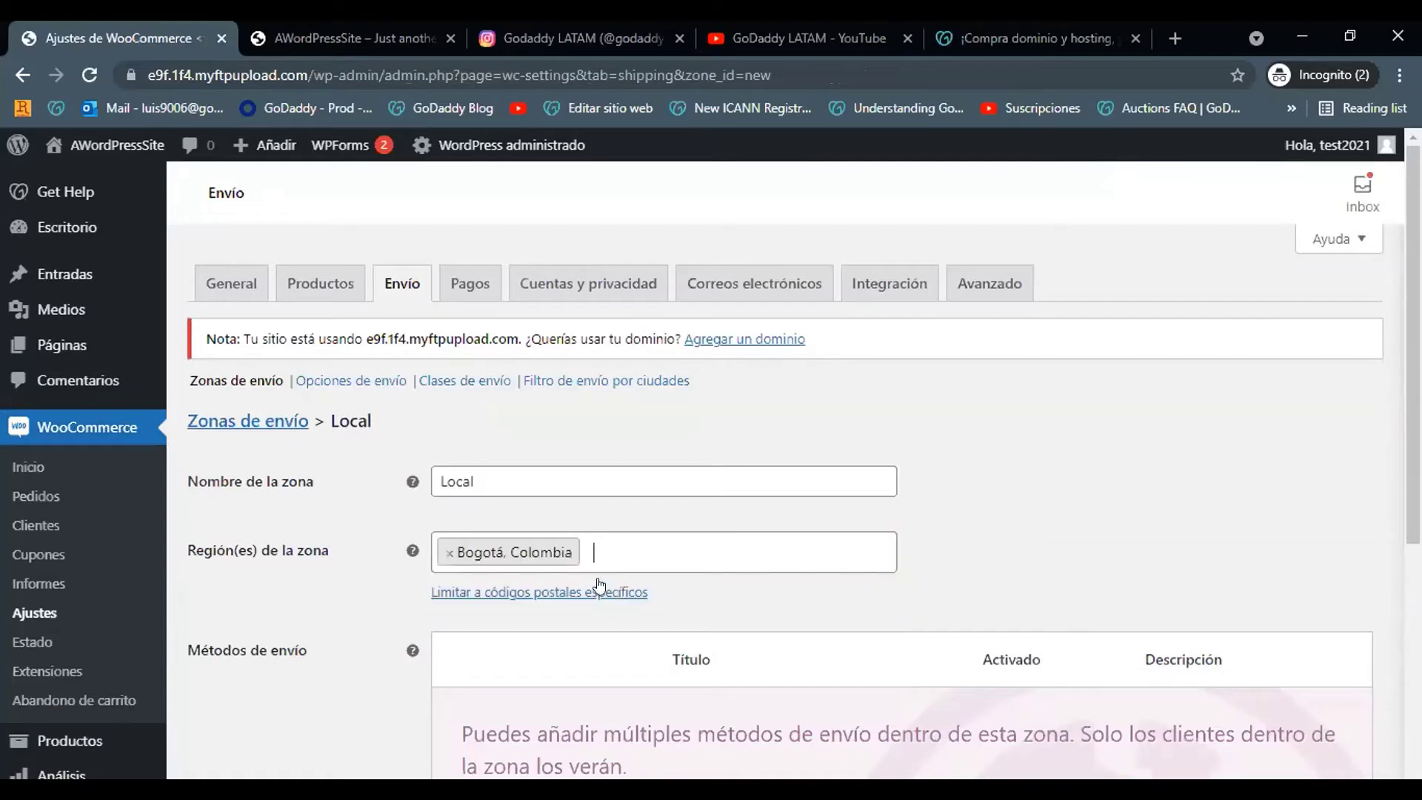
text(anit)
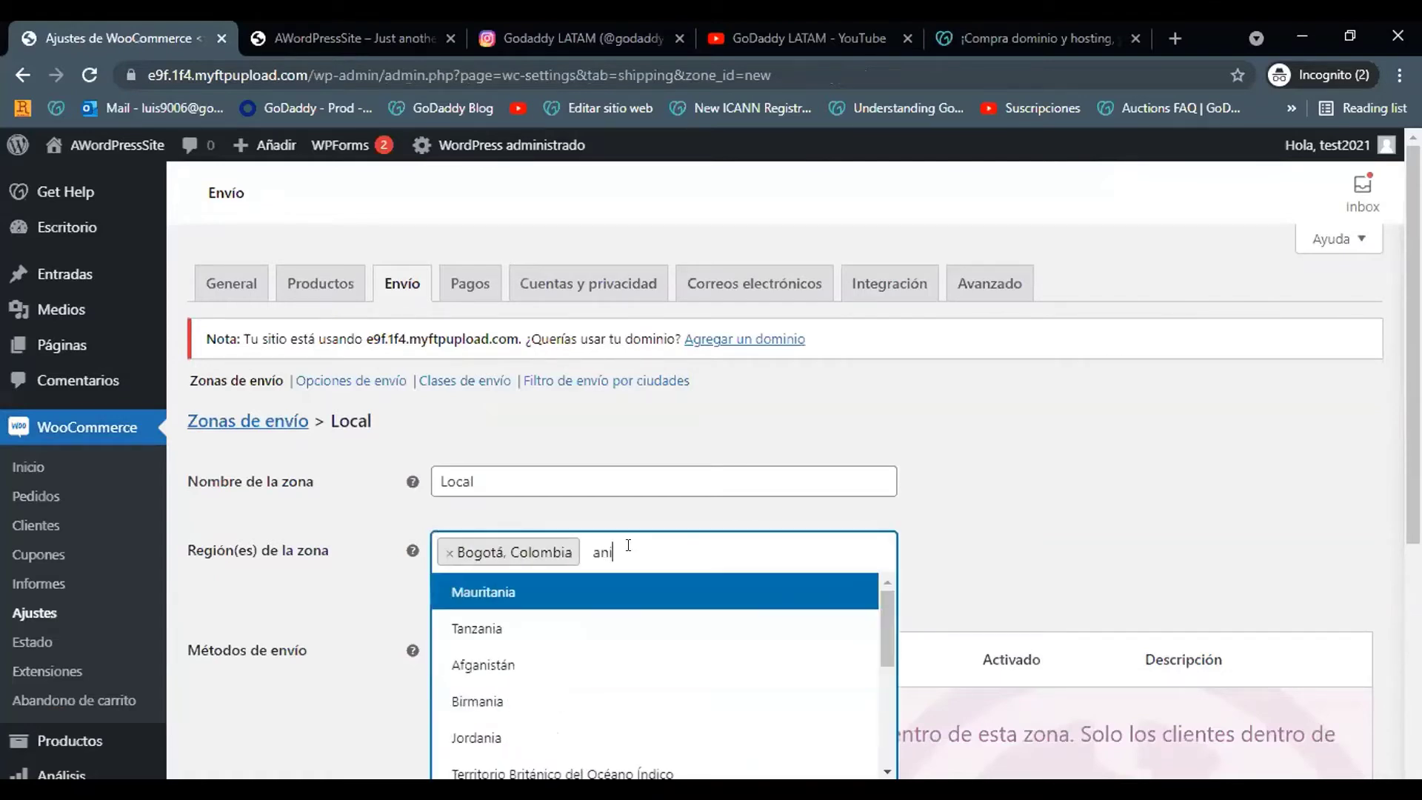
key(BackSpace)
key(BackSpace)
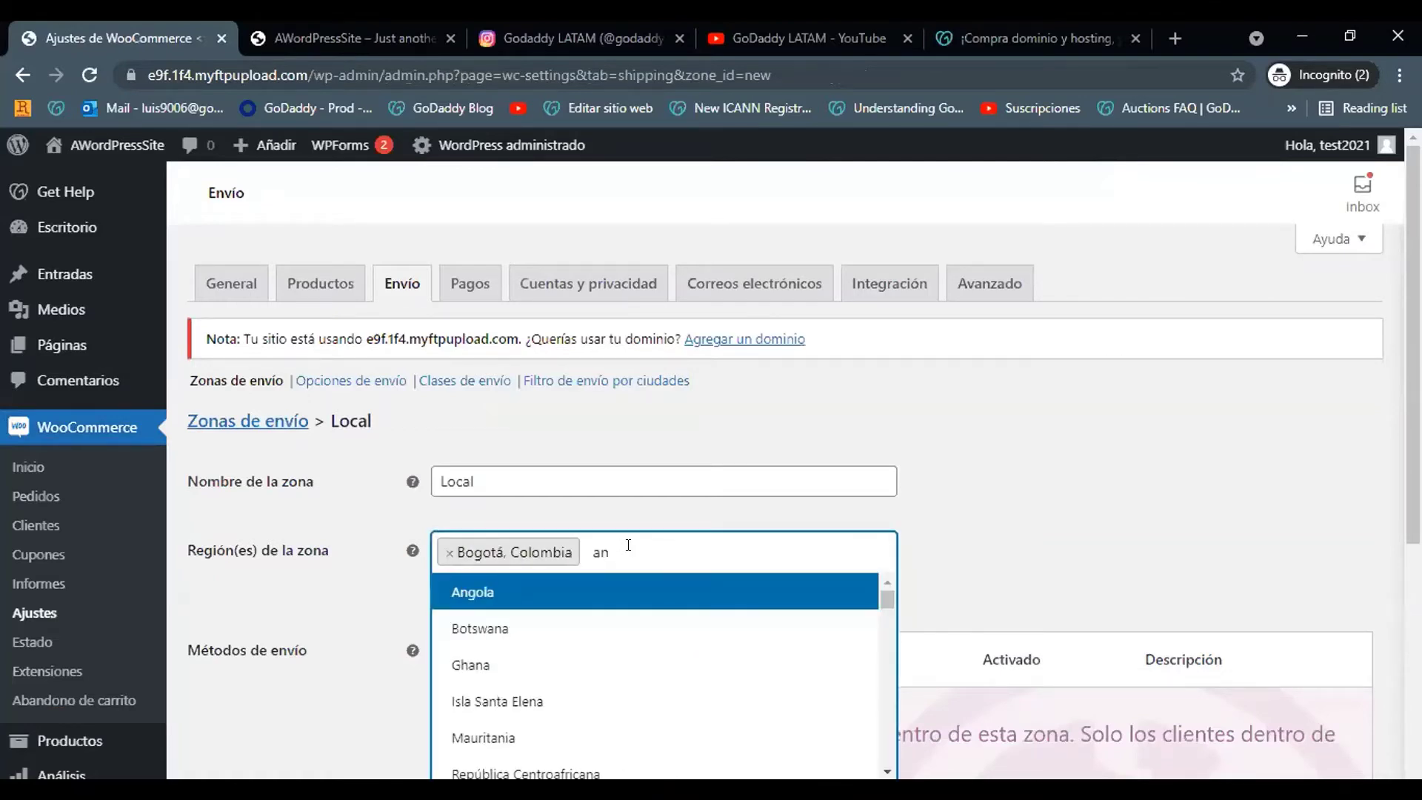
text(tio)
click(593, 587)
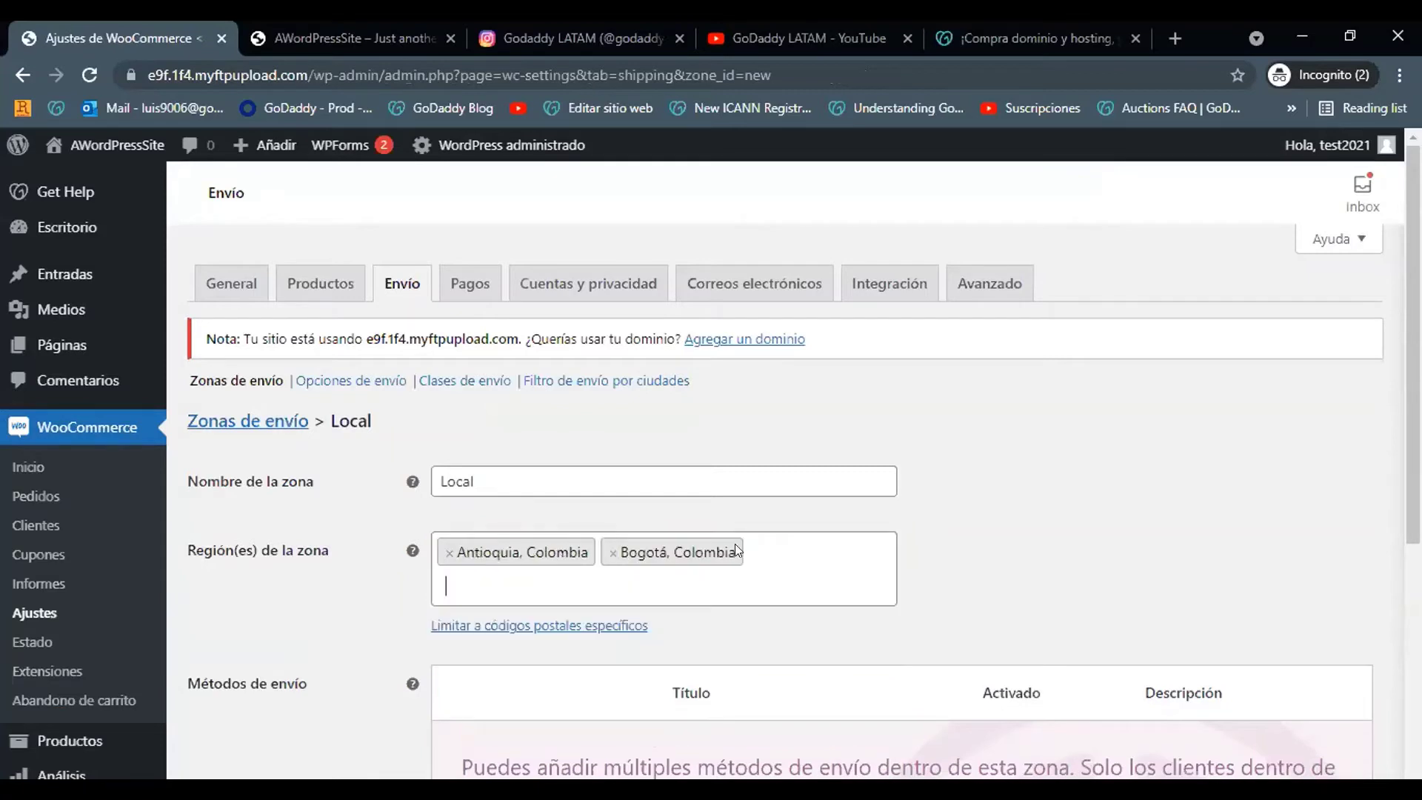
Step: Rearrange the regions so Bogotá, Colombia is the zone's only region
click(614, 553)
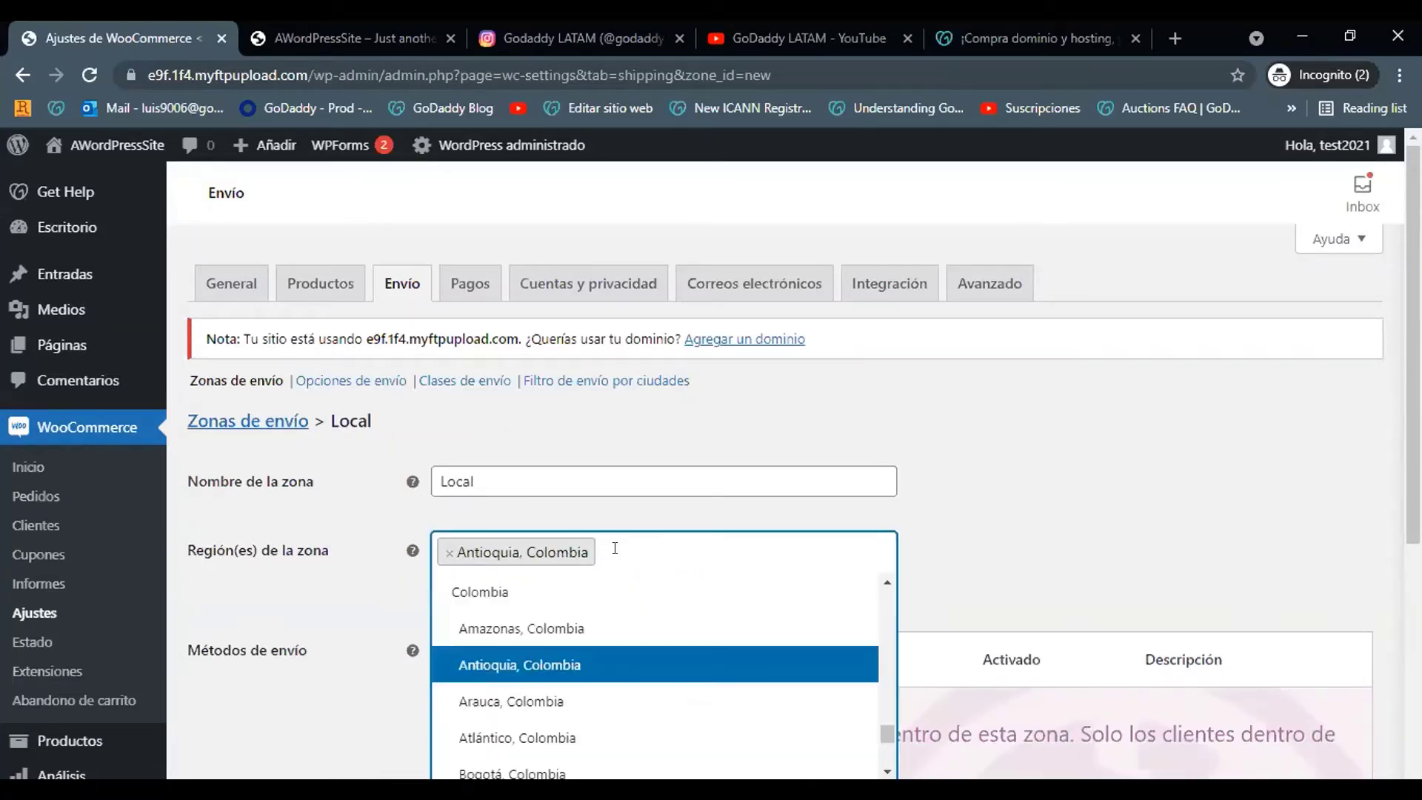
scroll(636, 612, down, 2)
scroll(574, 650, up, 3)
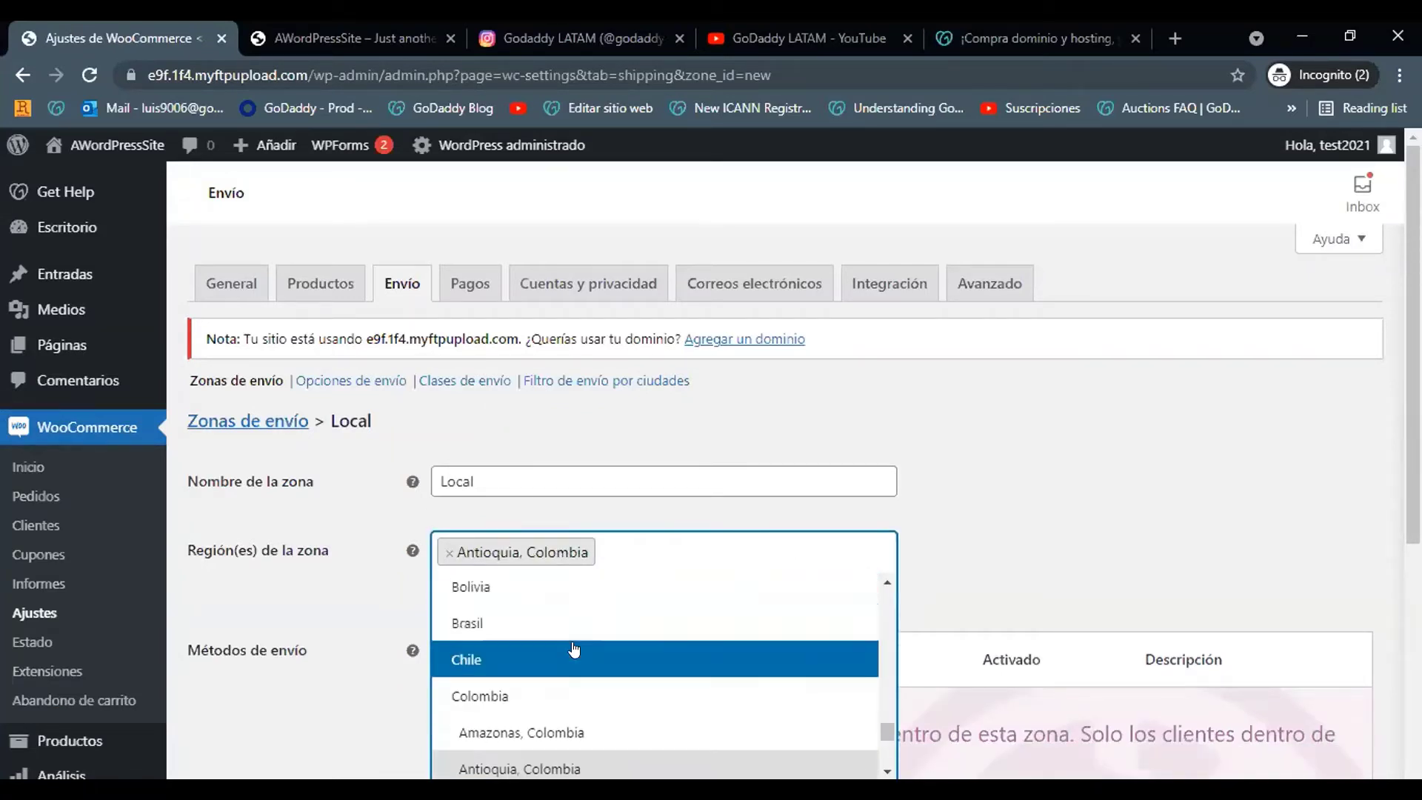
scroll(573, 650, down, 3)
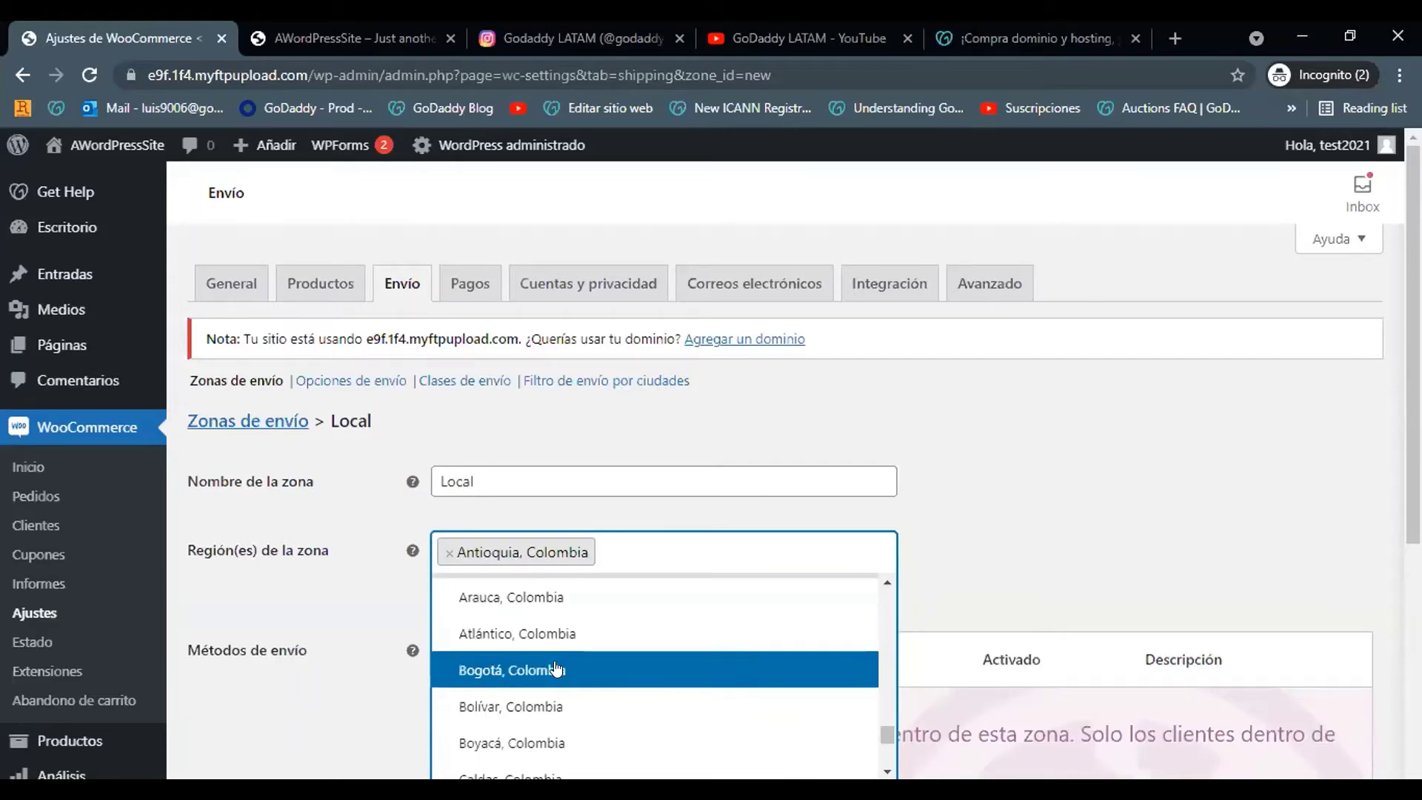
click(555, 668)
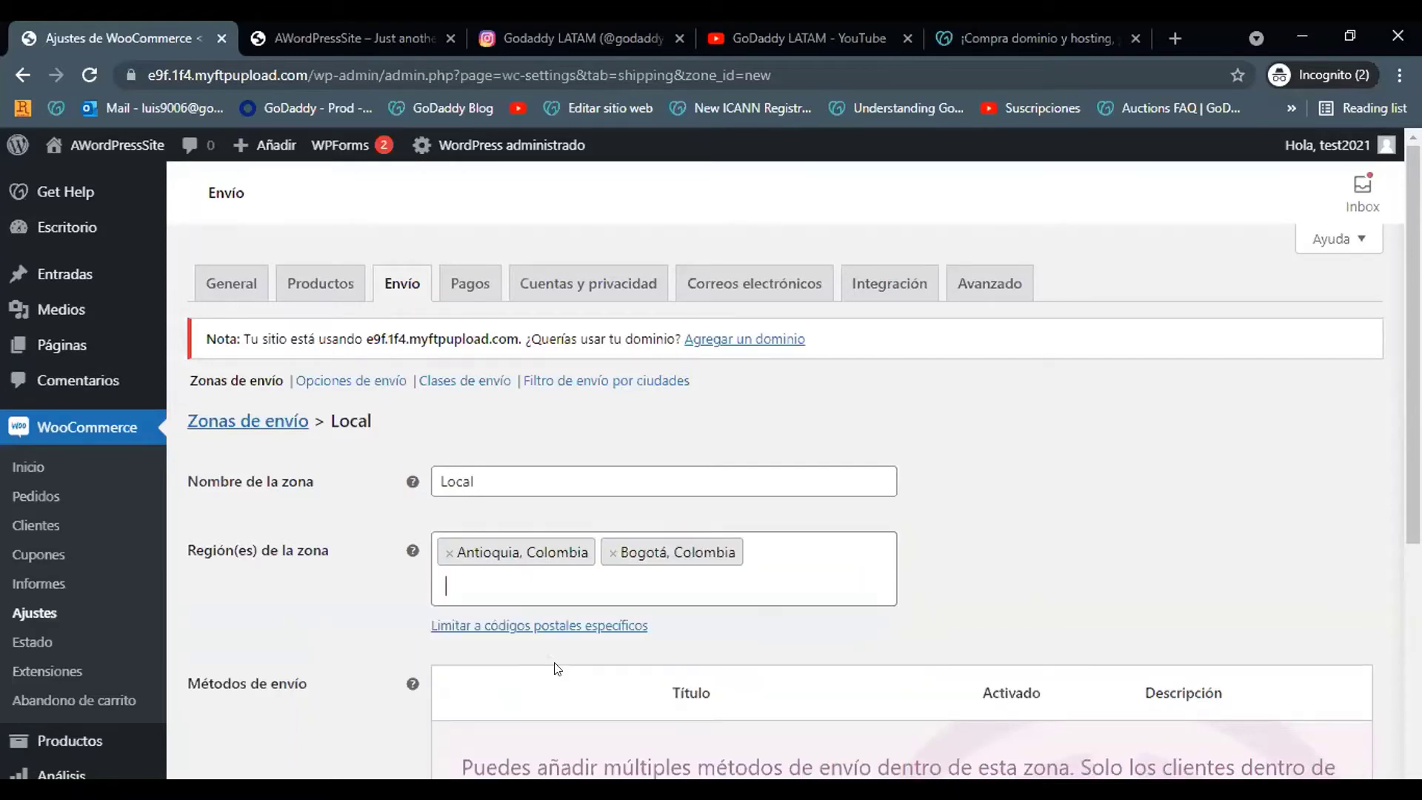
click(448, 553)
click(928, 545)
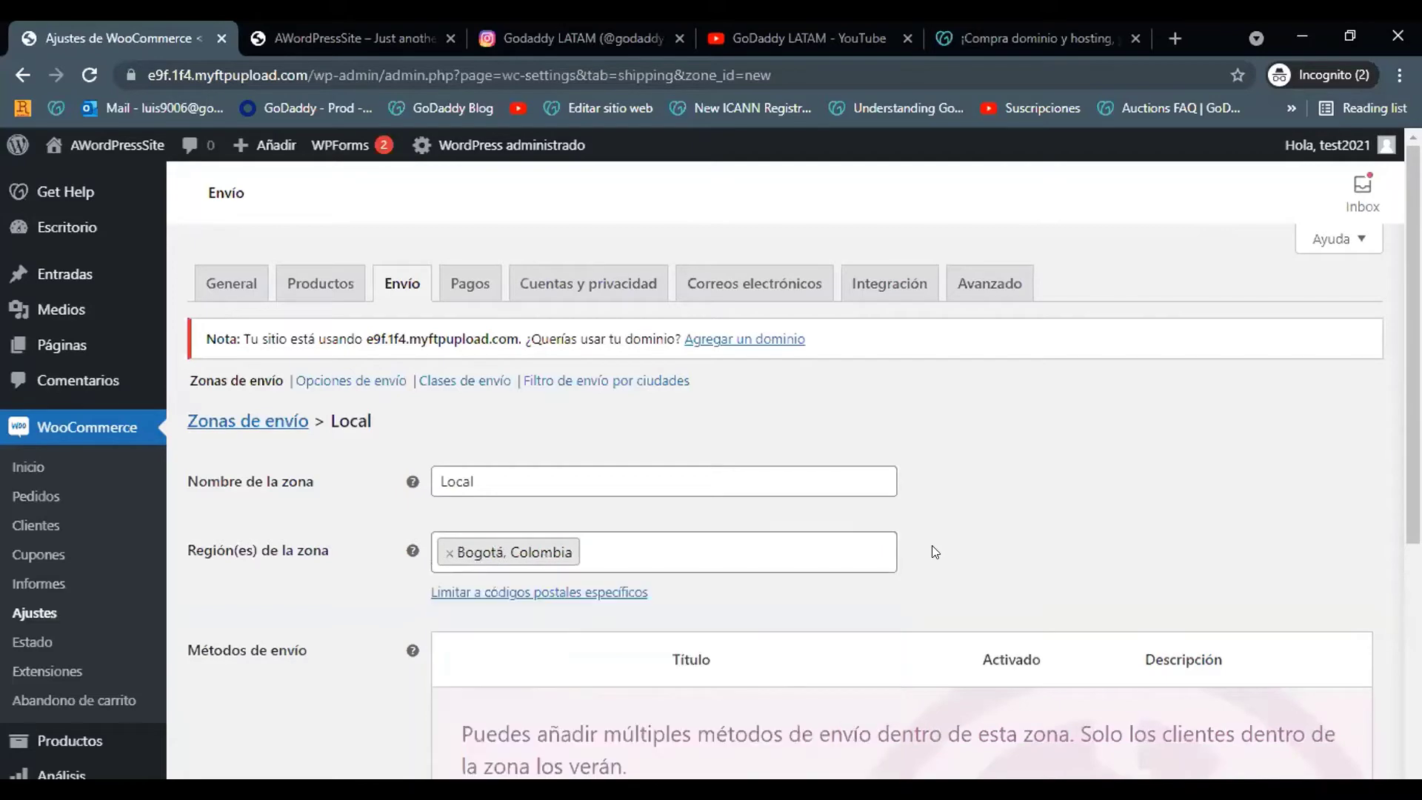
Step: Open the add-shipping-method dialog for the Local zone
scroll(670, 498, down, 4)
scroll(718, 533, up, 4)
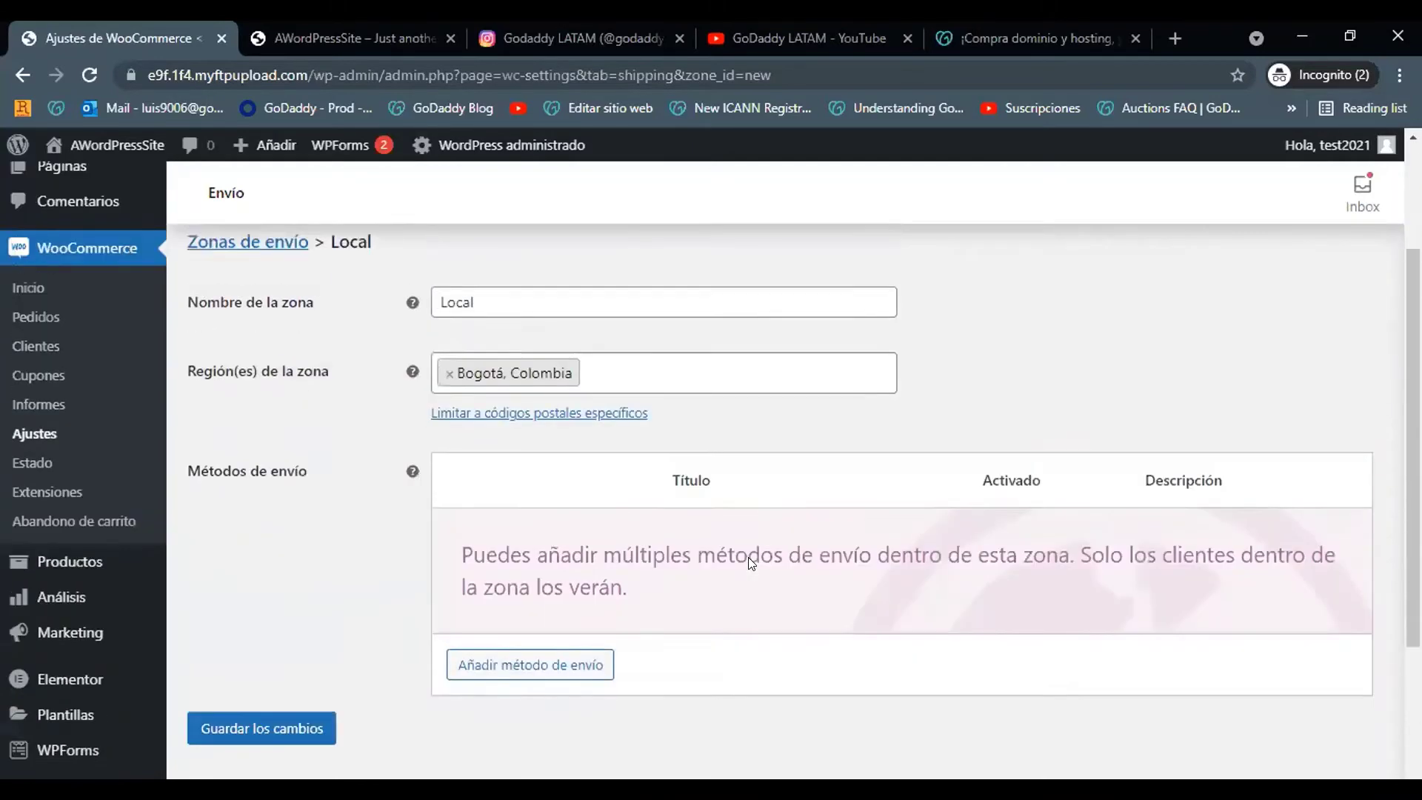
scroll(380, 388, down, 4)
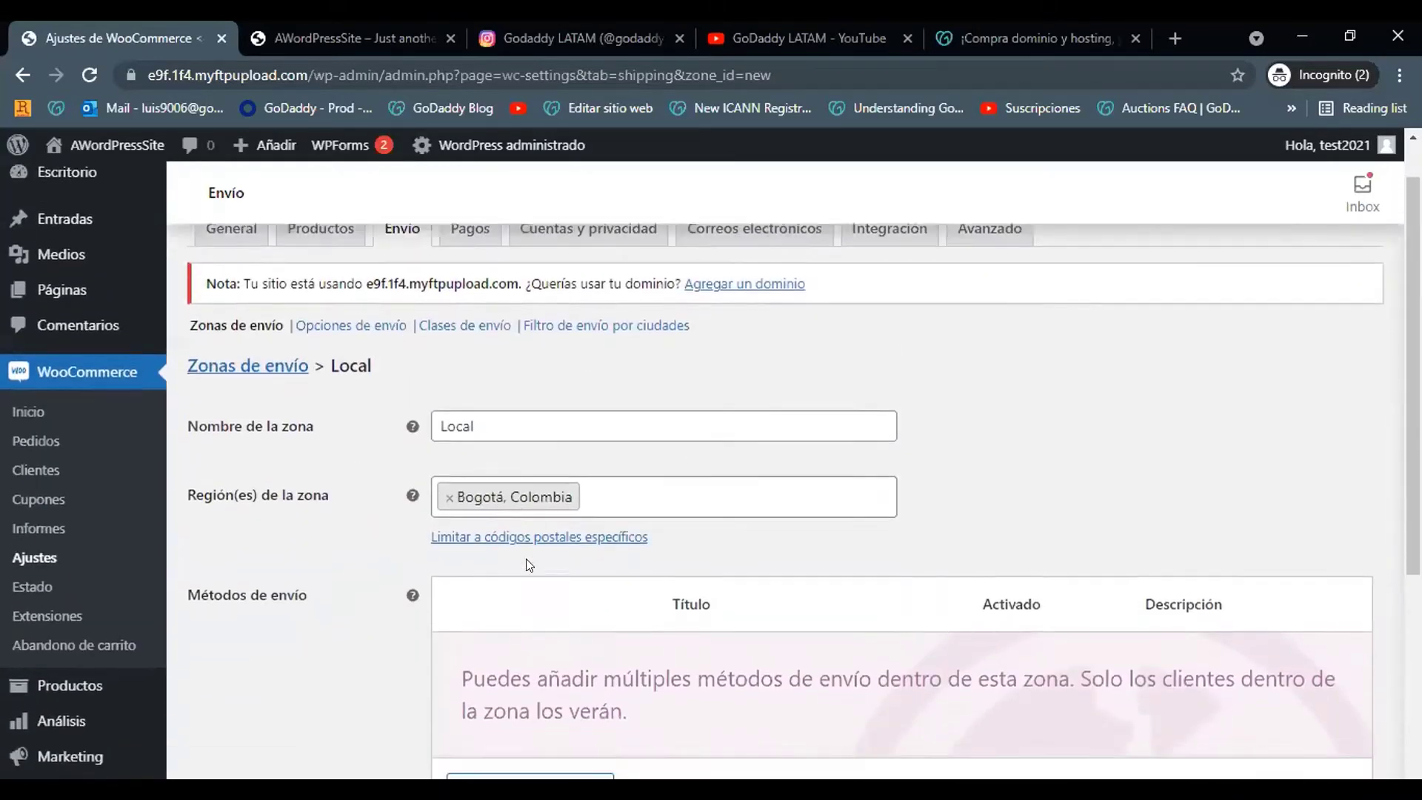
click(527, 531)
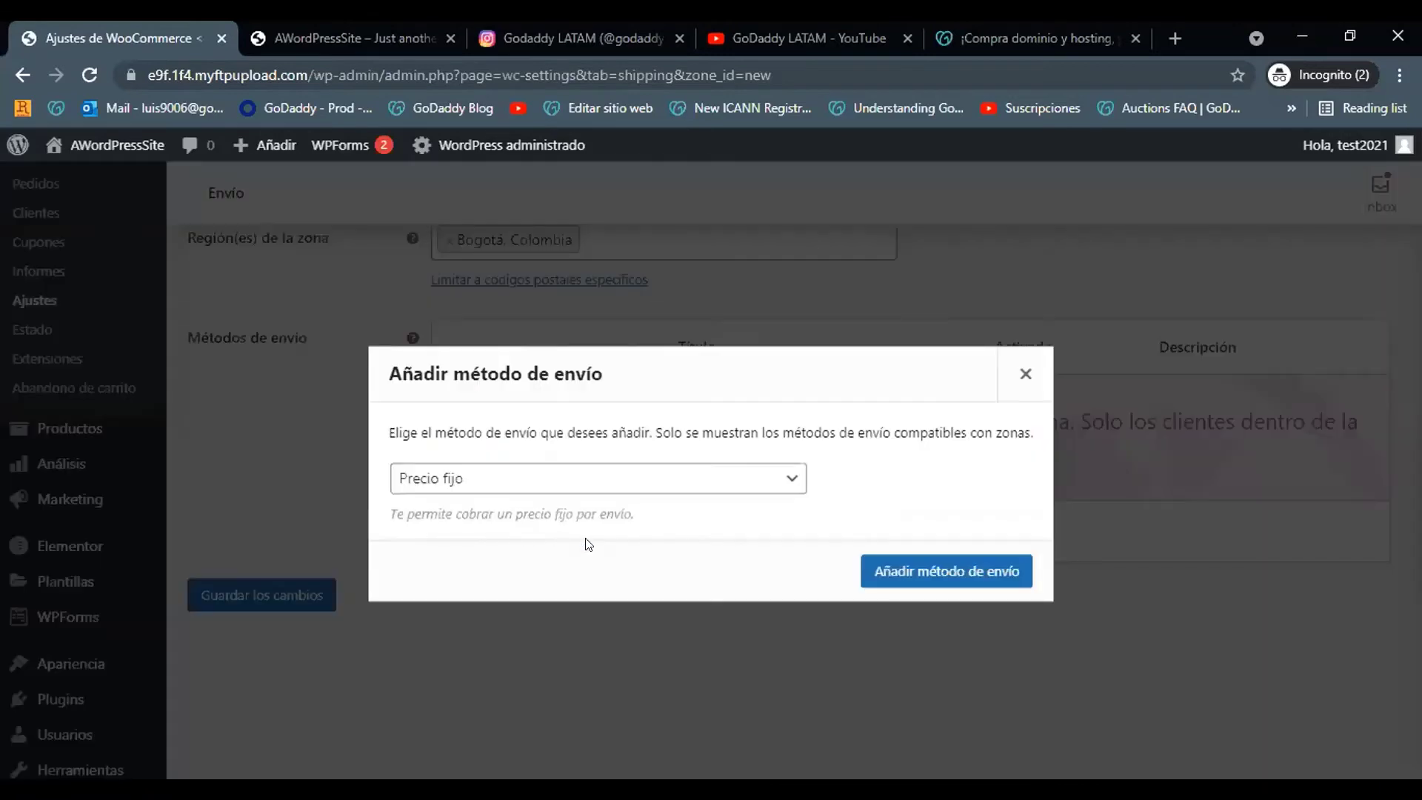
Step: Add Envío gratuito as a shipping method for the Local zone
click(543, 478)
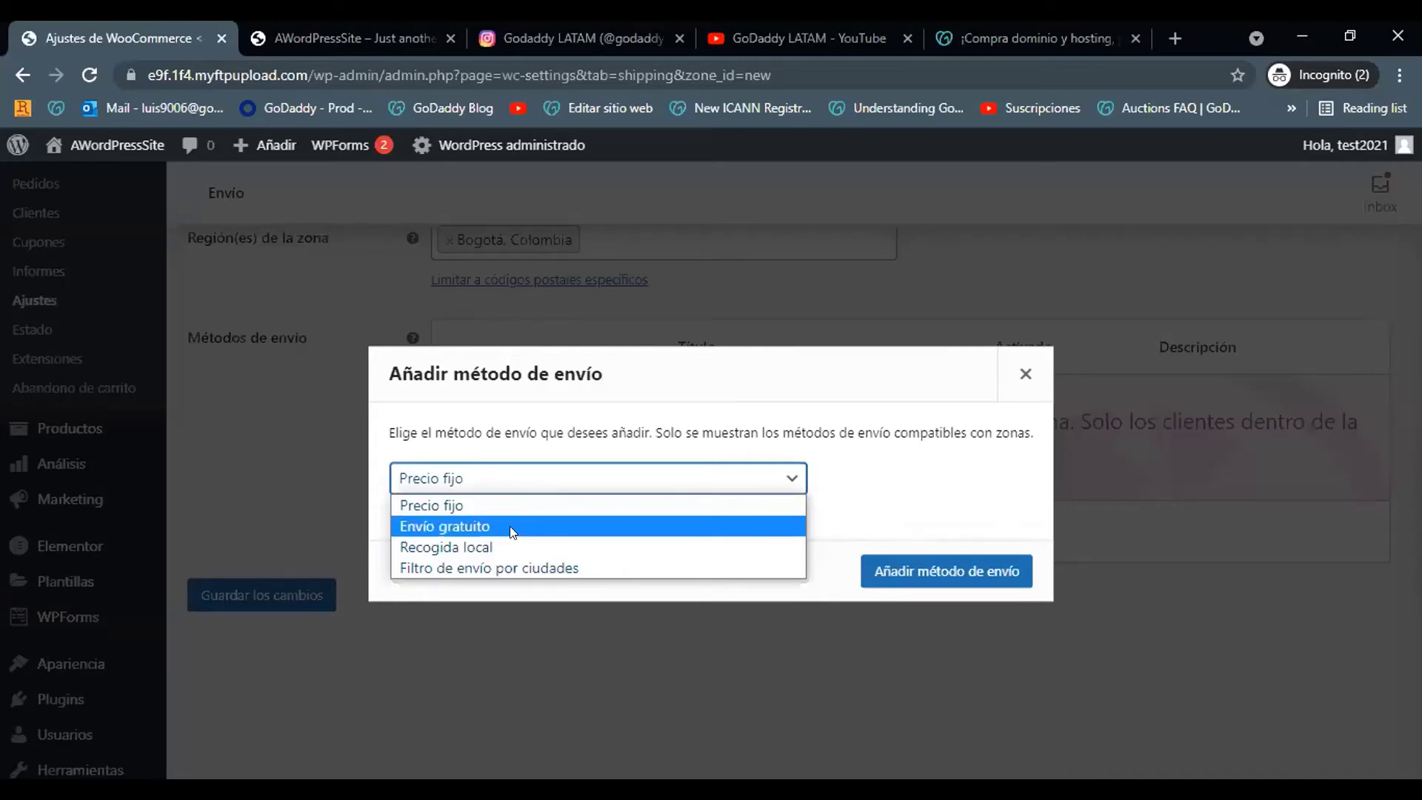
click(511, 527)
click(946, 572)
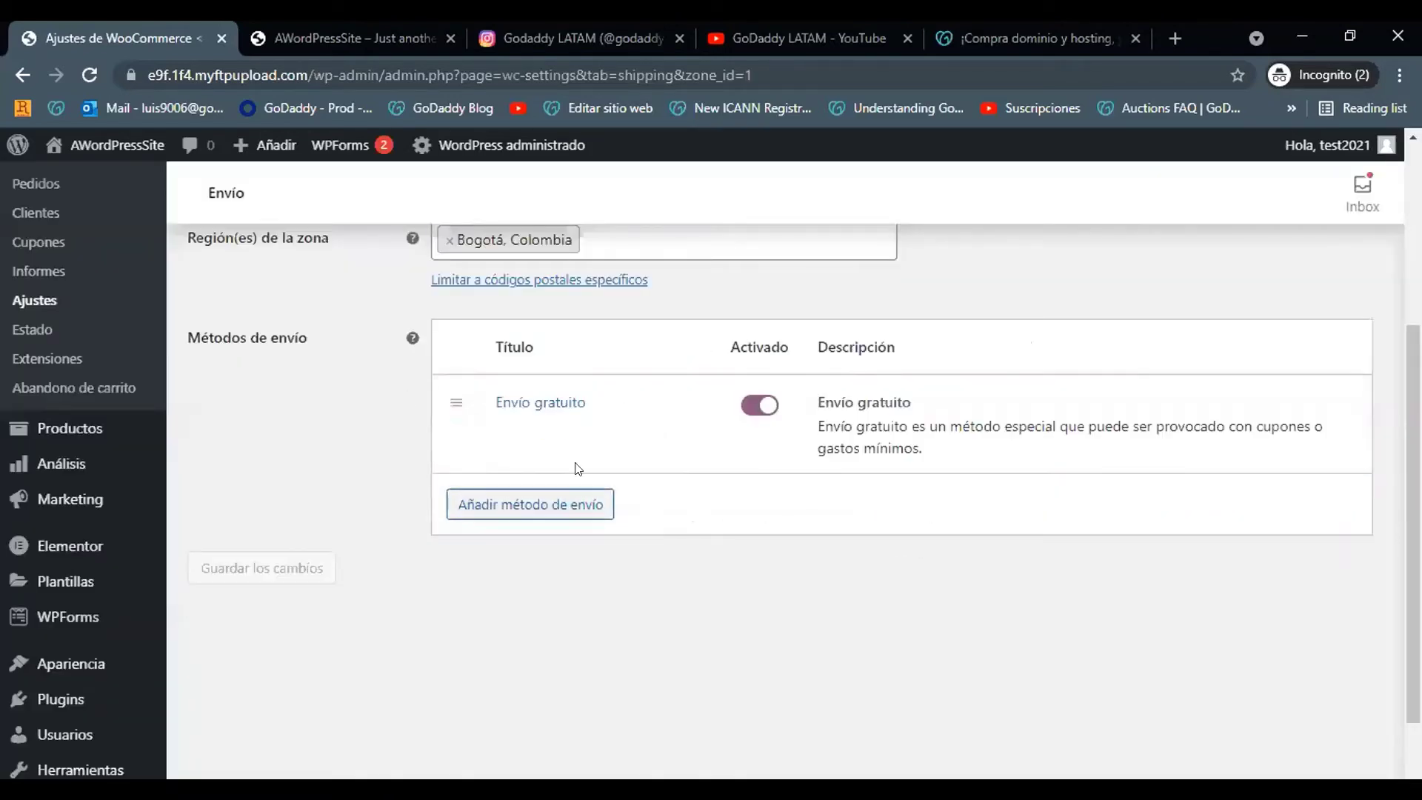
Step: Save the free shipping settings with the requirement left at N/D
click(502, 429)
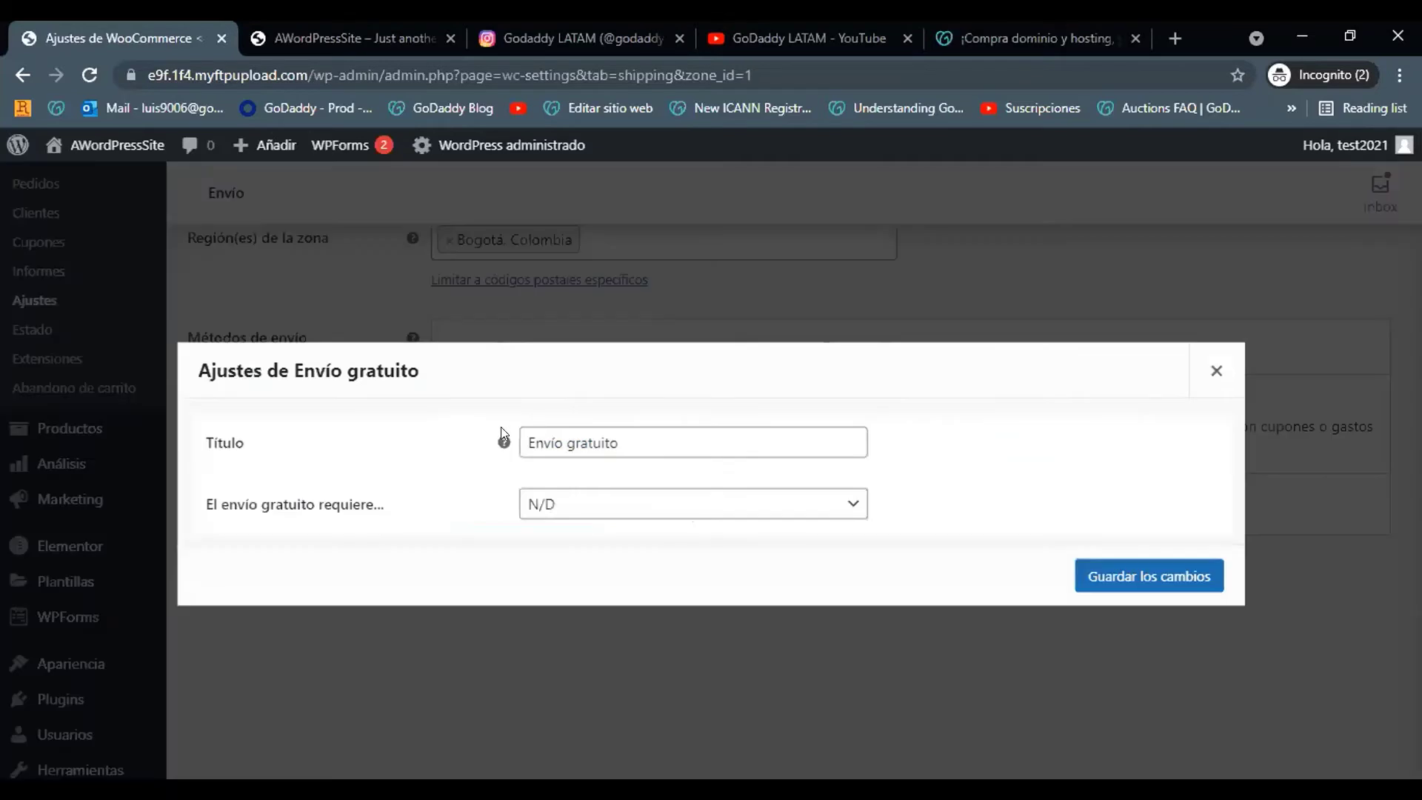
drag(620, 442, 492, 443)
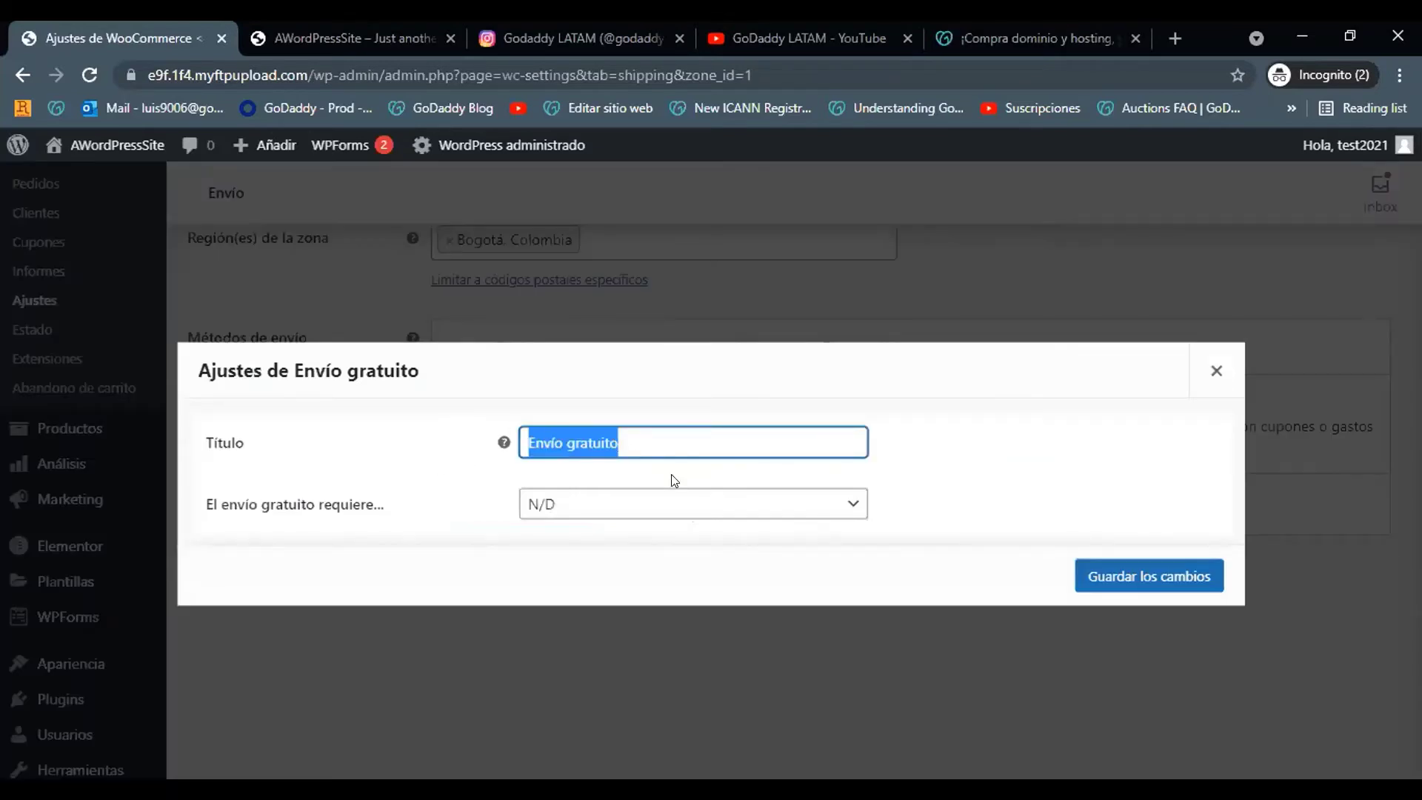
click(657, 504)
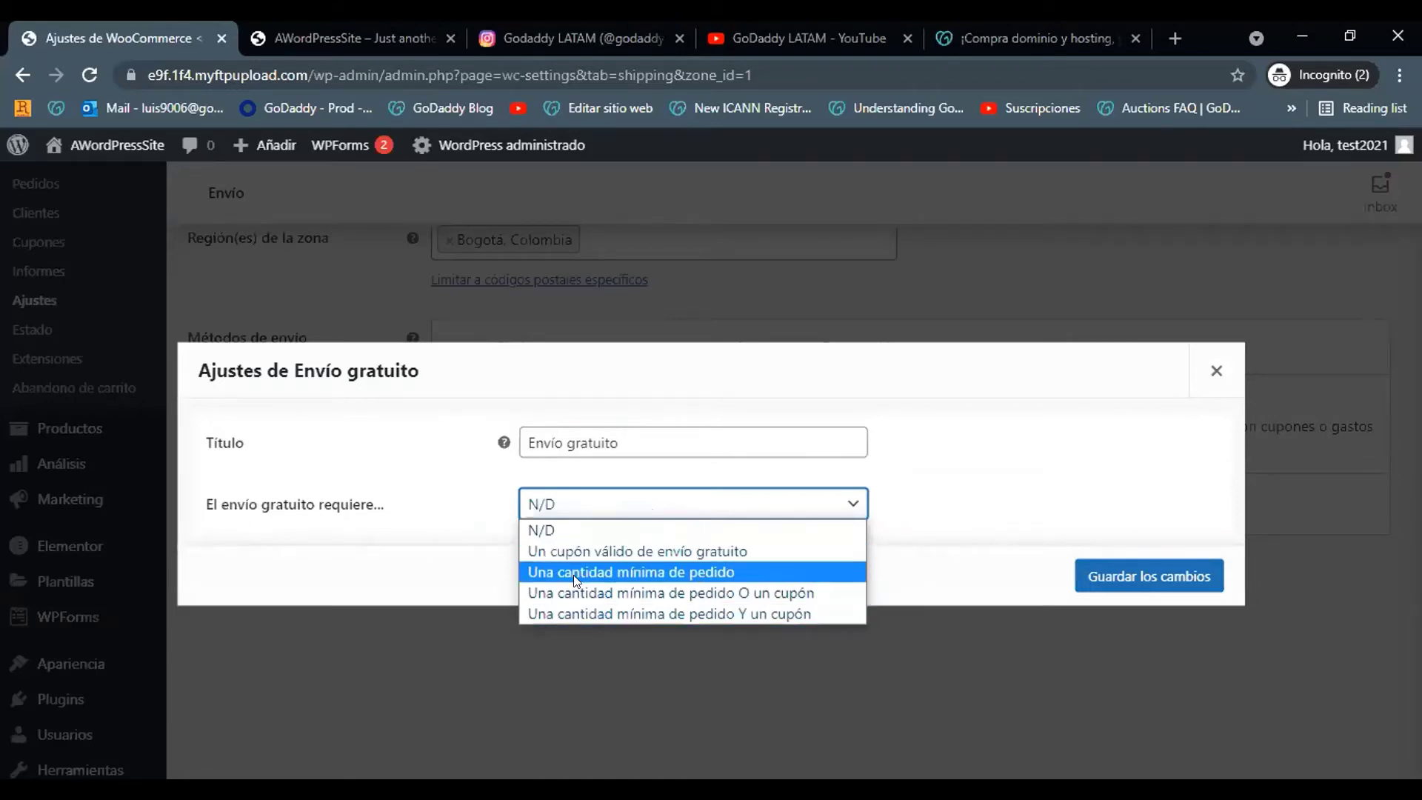
click(605, 498)
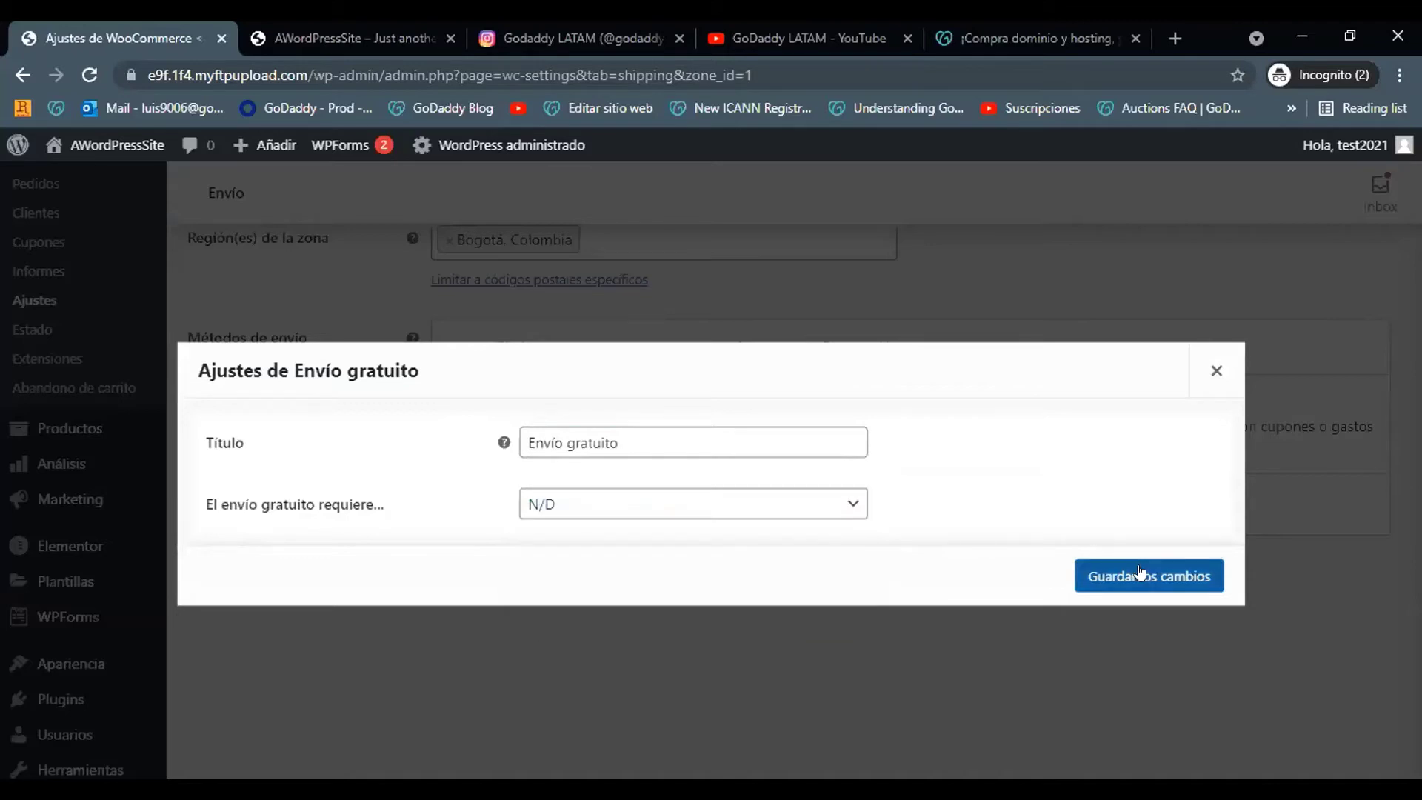
click(1138, 574)
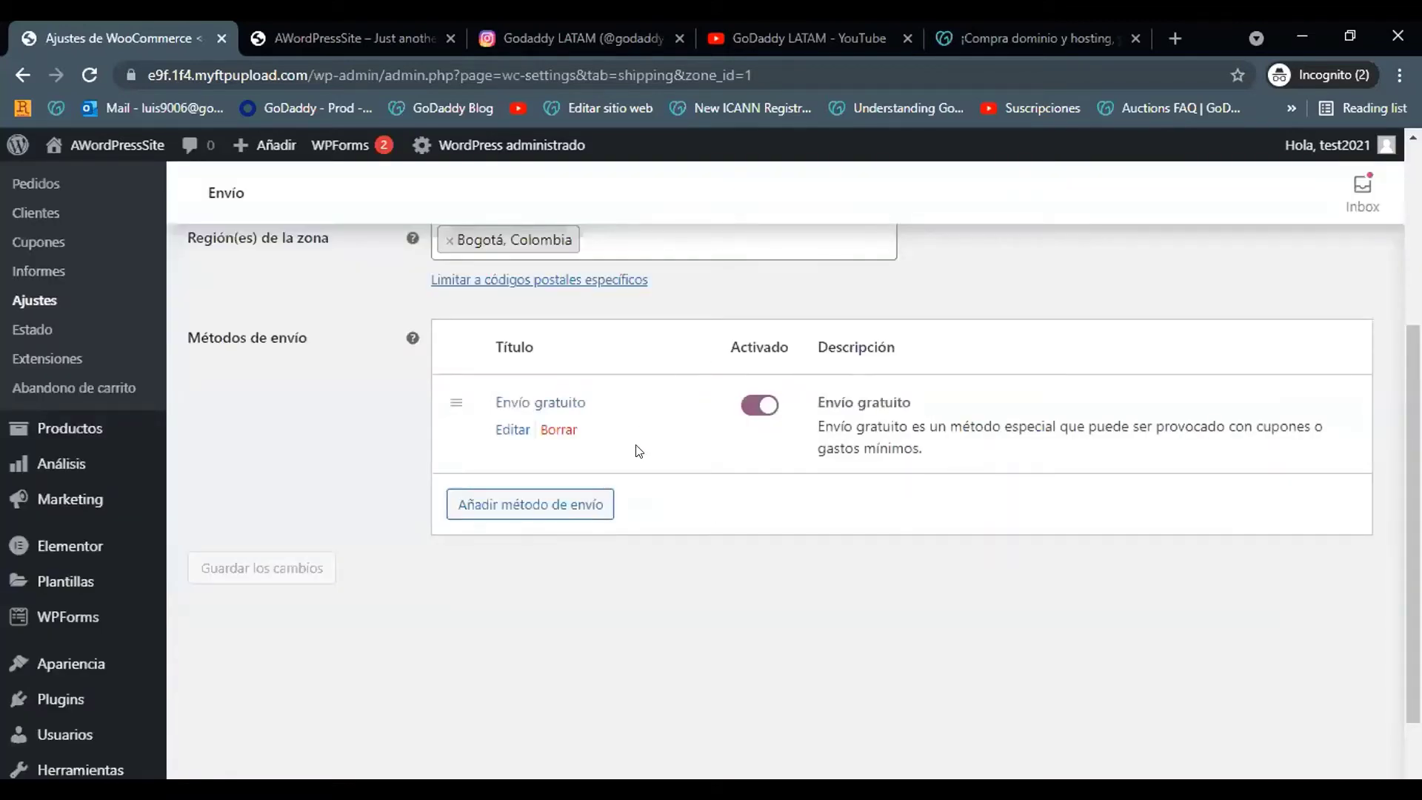
Step: Start adding another shipping method and look at the available methods
scroll(593, 444, down, 3)
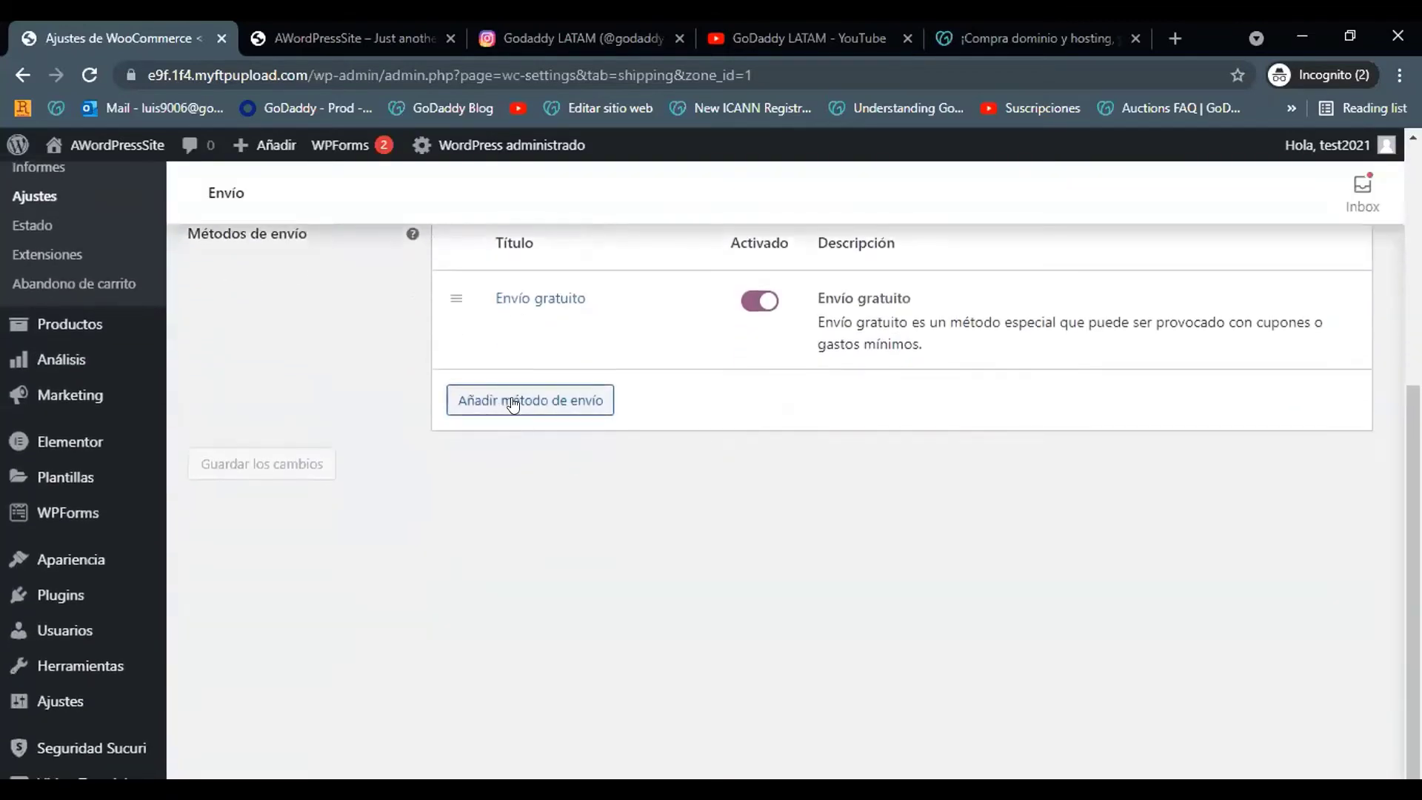
click(513, 402)
click(480, 482)
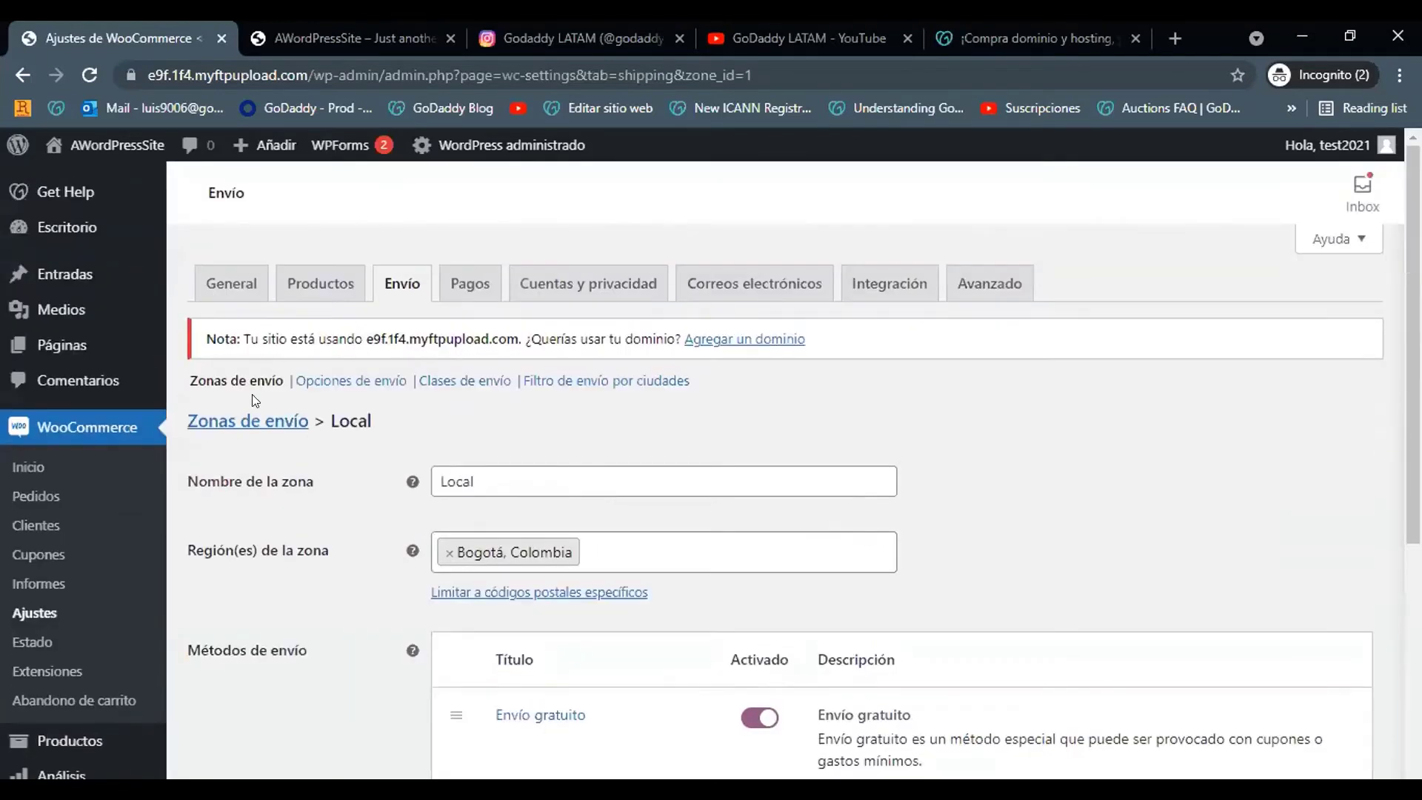
Step: Dismiss the method dialog and create a new zone named 'Nacional'
click(241, 427)
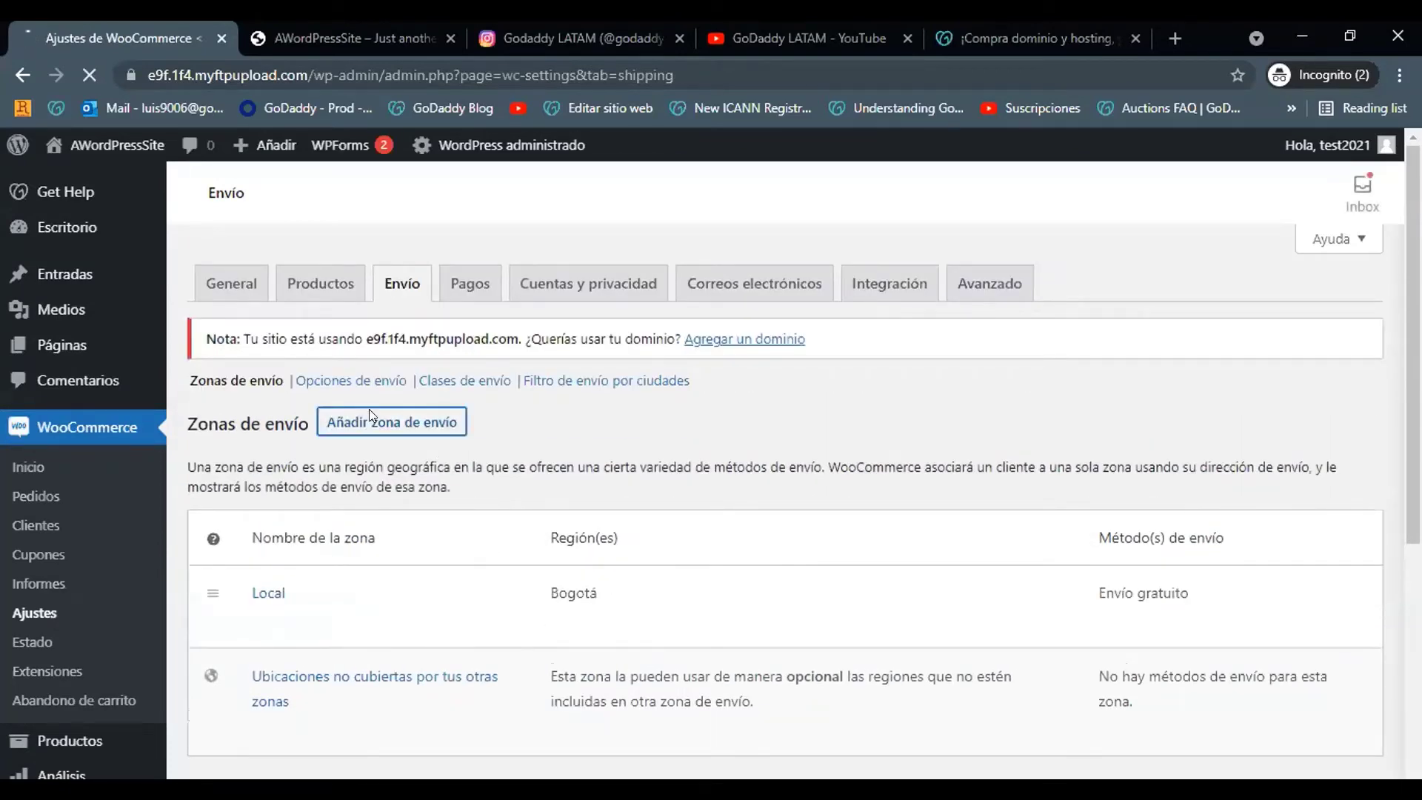
click(369, 419)
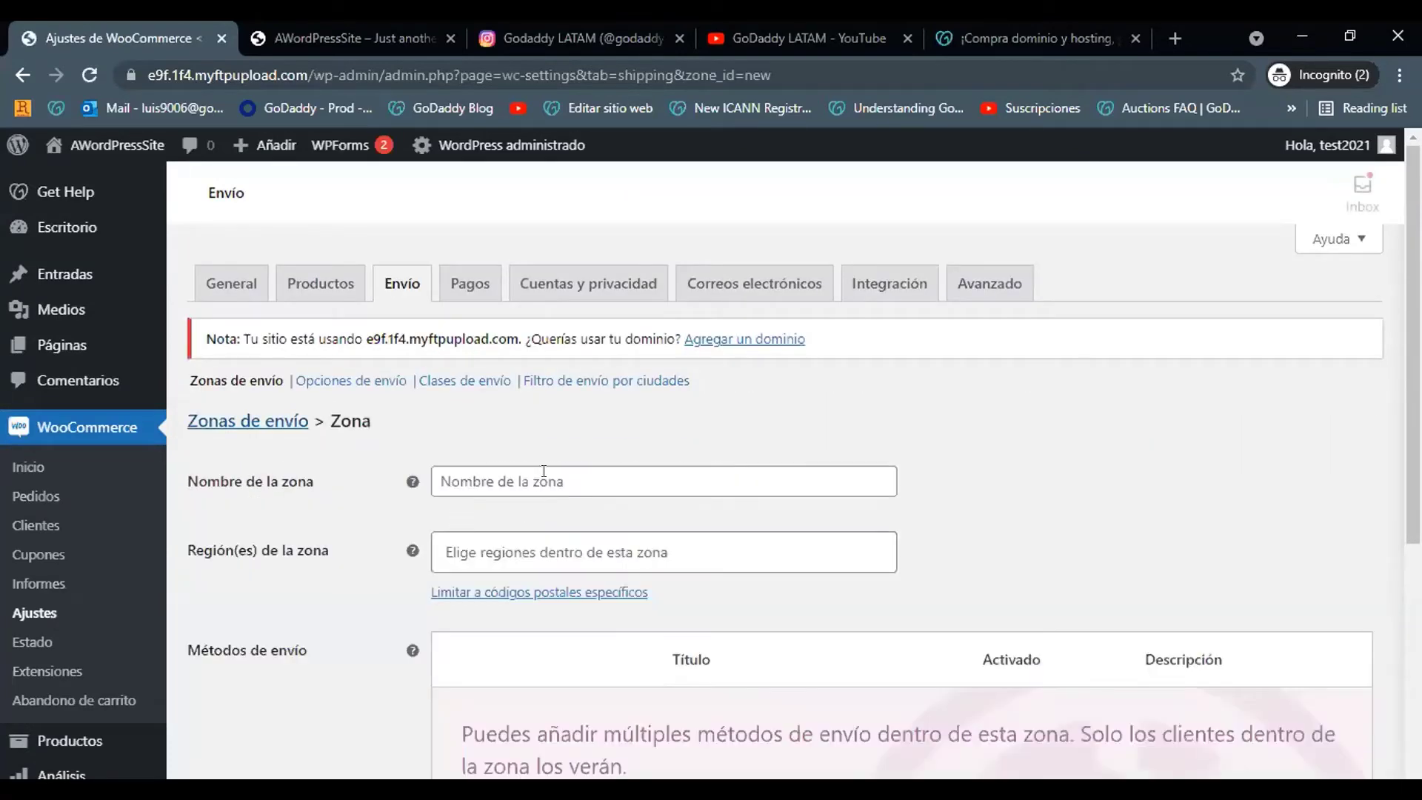
text(Nacion)
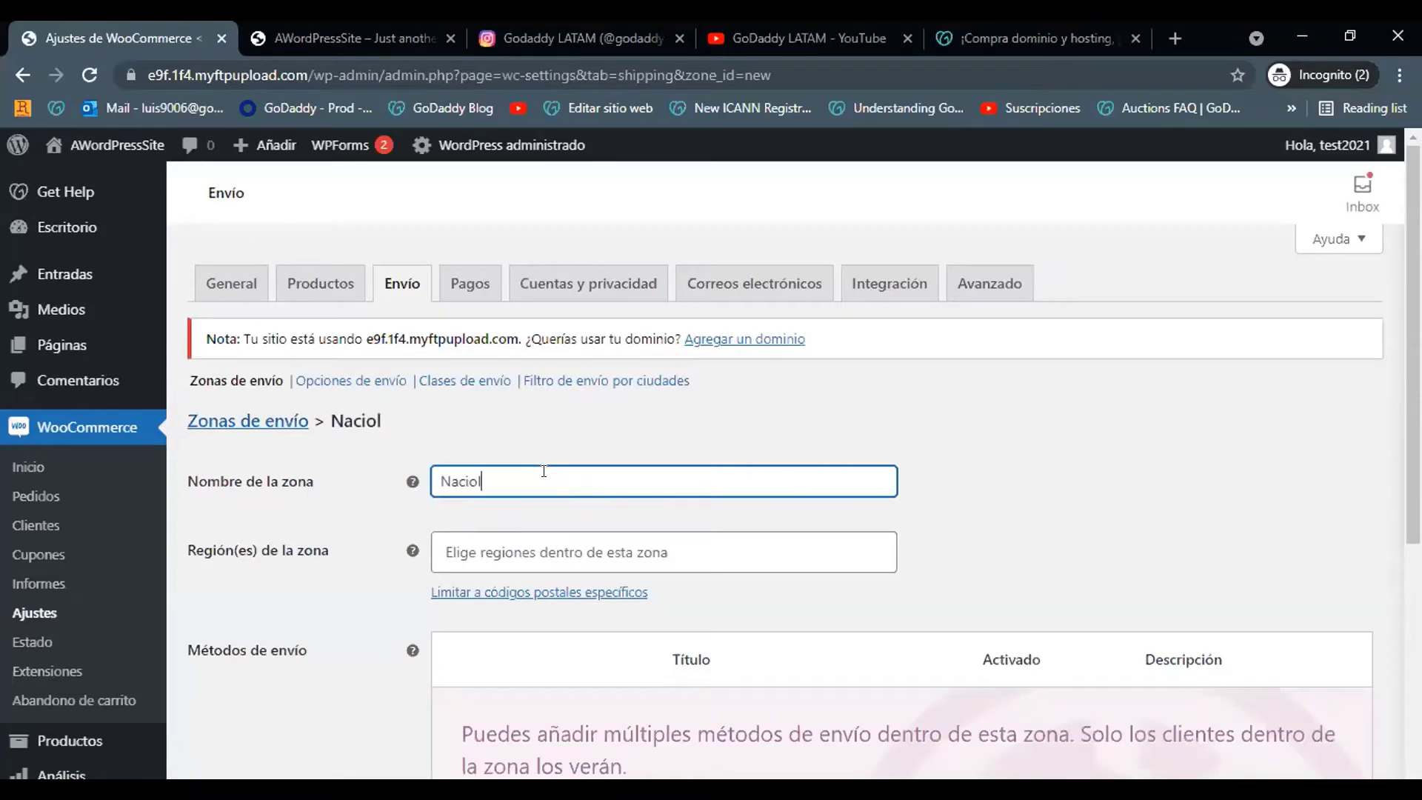
key(BackSpace)
text(nal)
Step: Search the regions for 'colo' and add Colombia to the Nacional zone
click(526, 537)
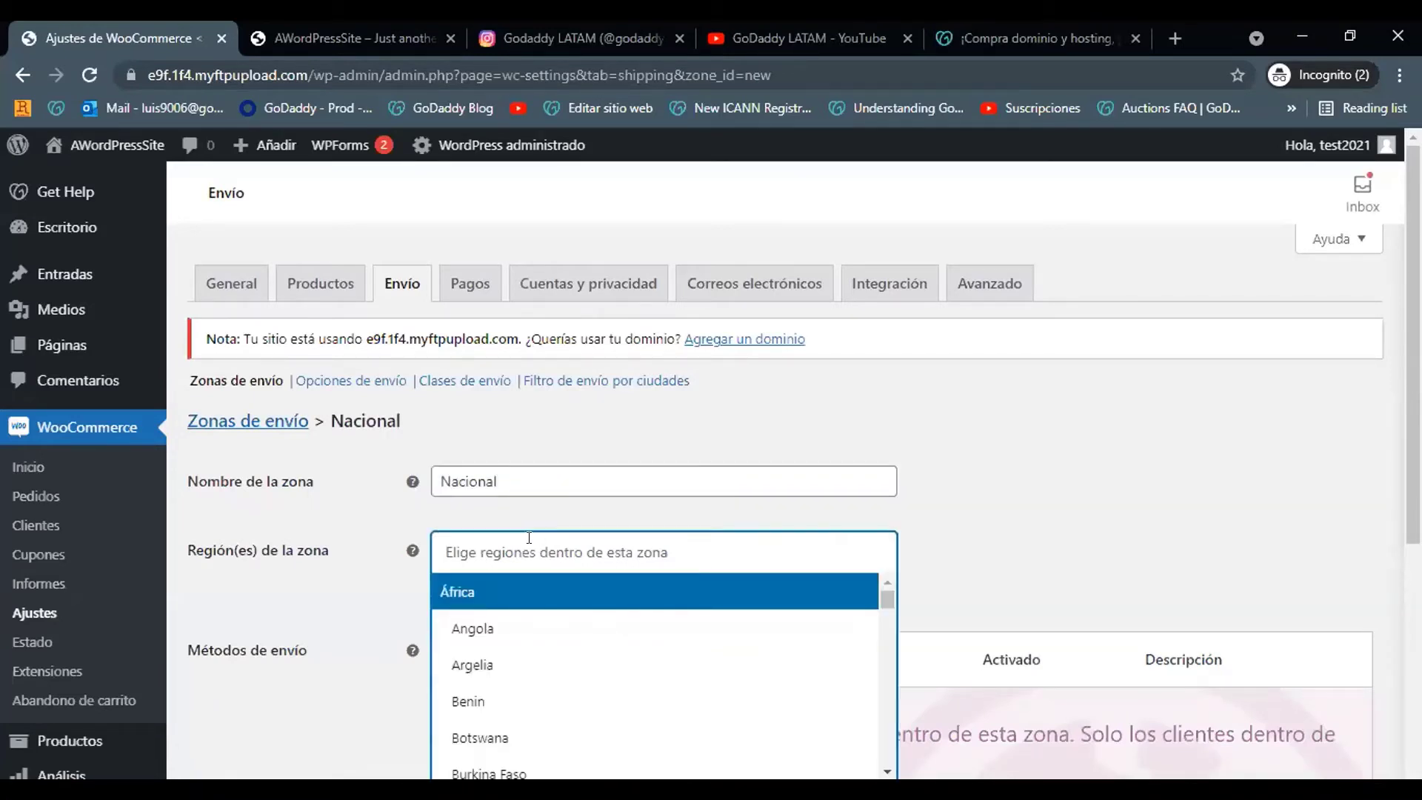
text(bog)
key(BackSpace)
key(BackSpace)
key(BackSpace)
text(colo)
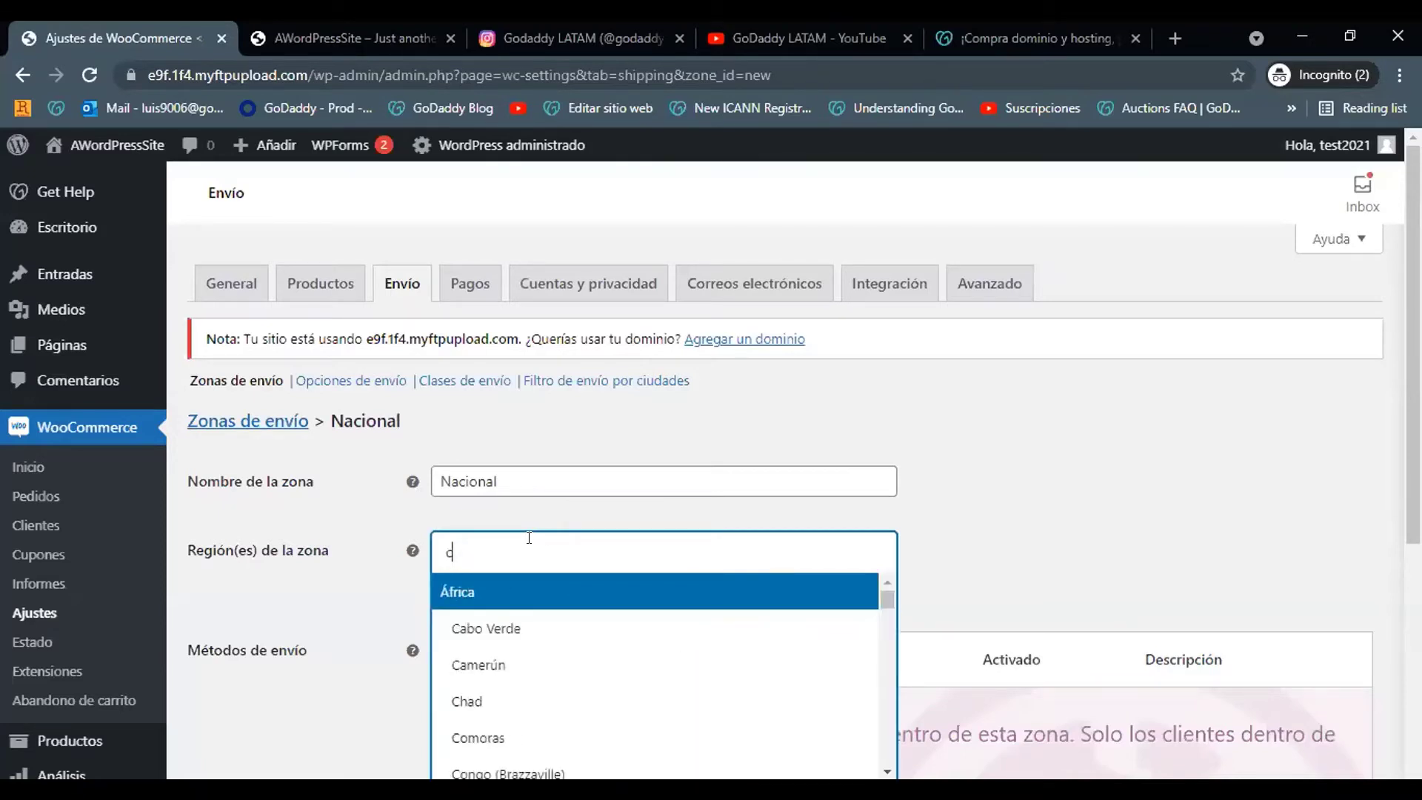
click(521, 592)
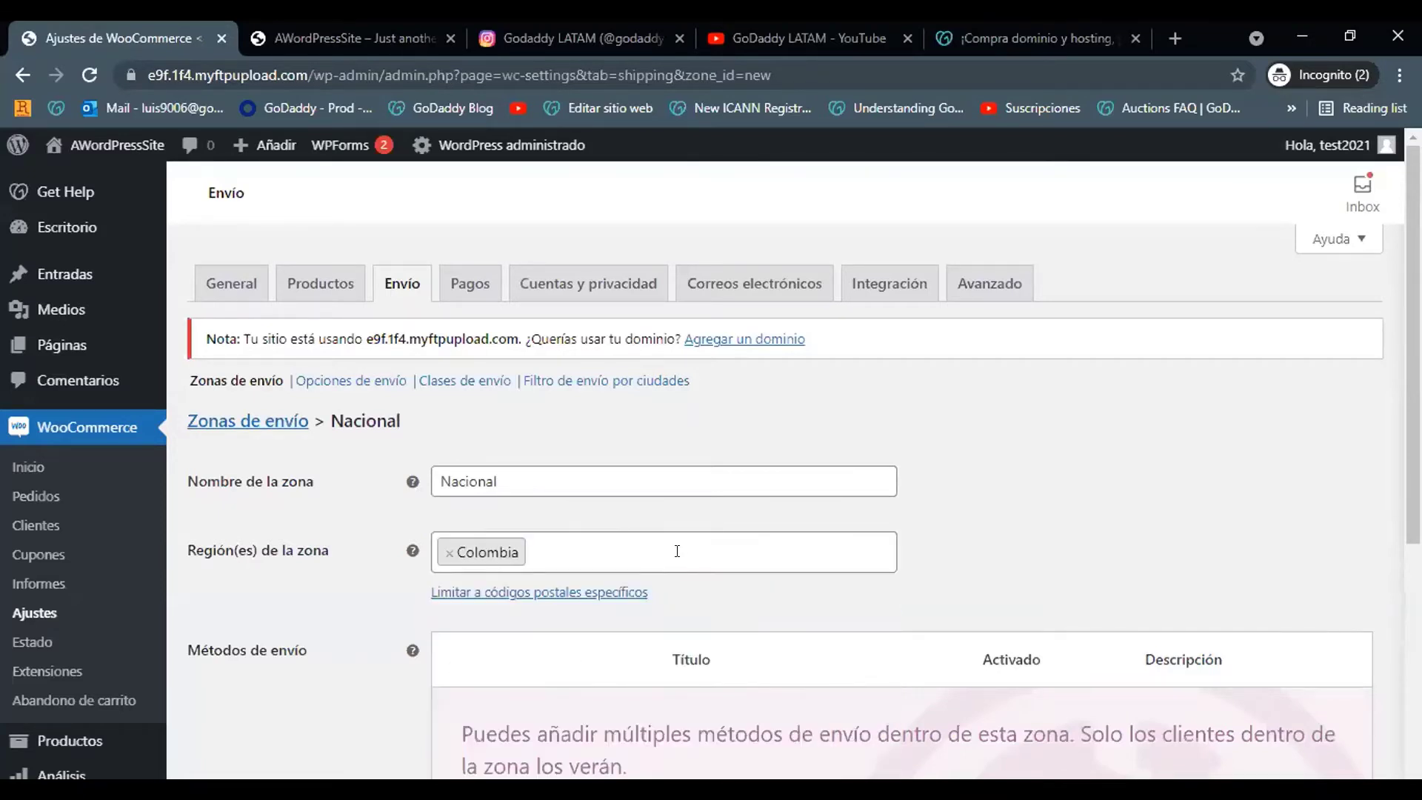
click(595, 552)
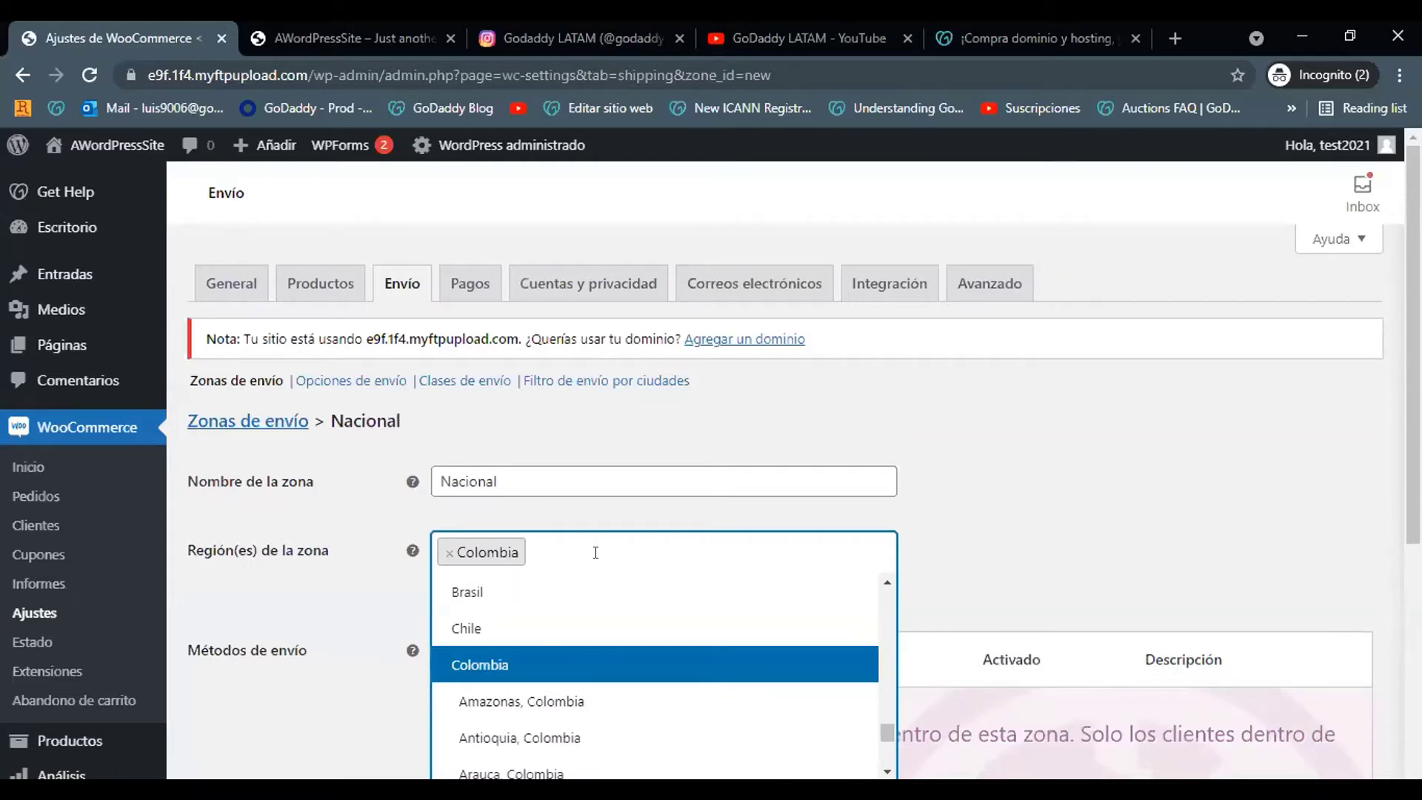
click(595, 552)
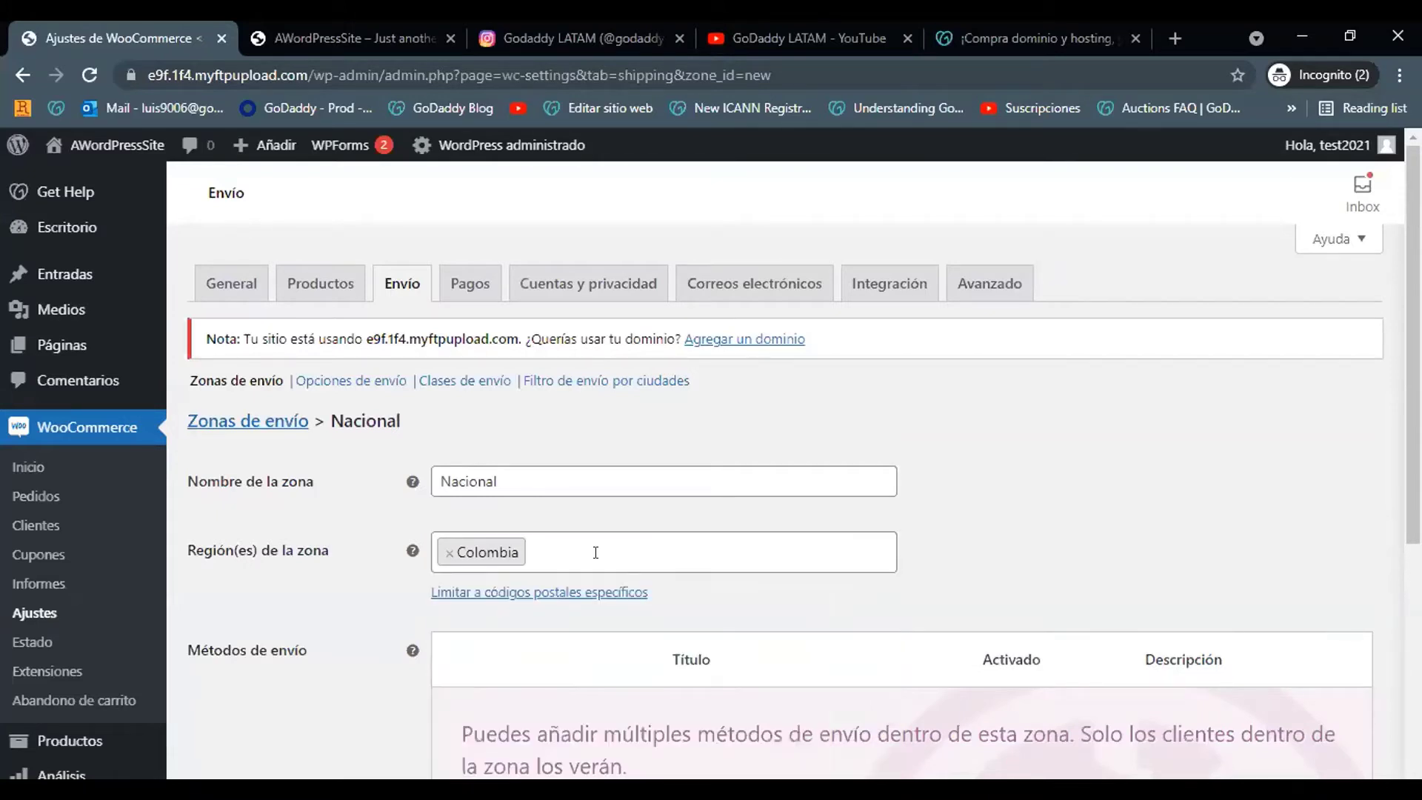
Step: Add Antioquia and Atlántico, then remove both so only Colombia remains
click(595, 552)
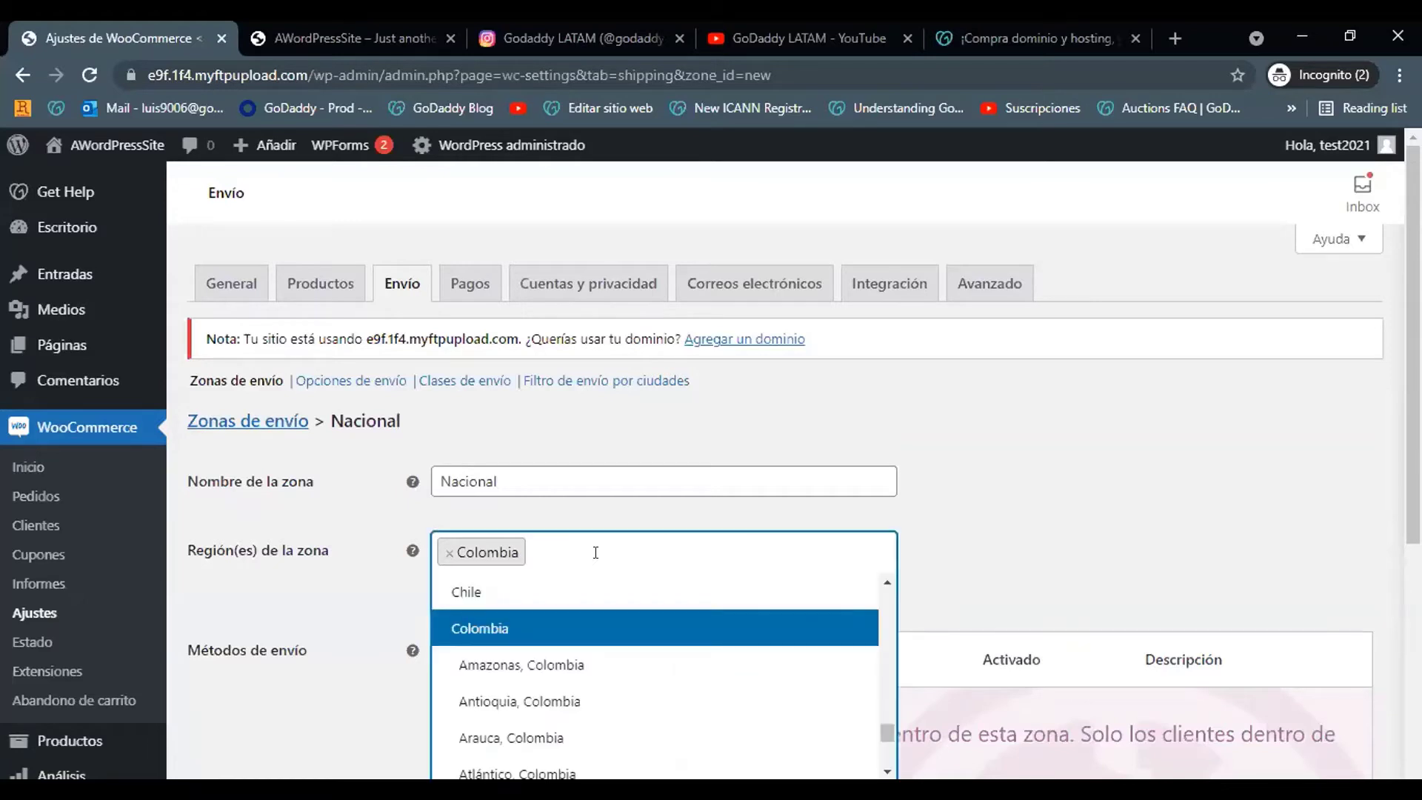
click(624, 697)
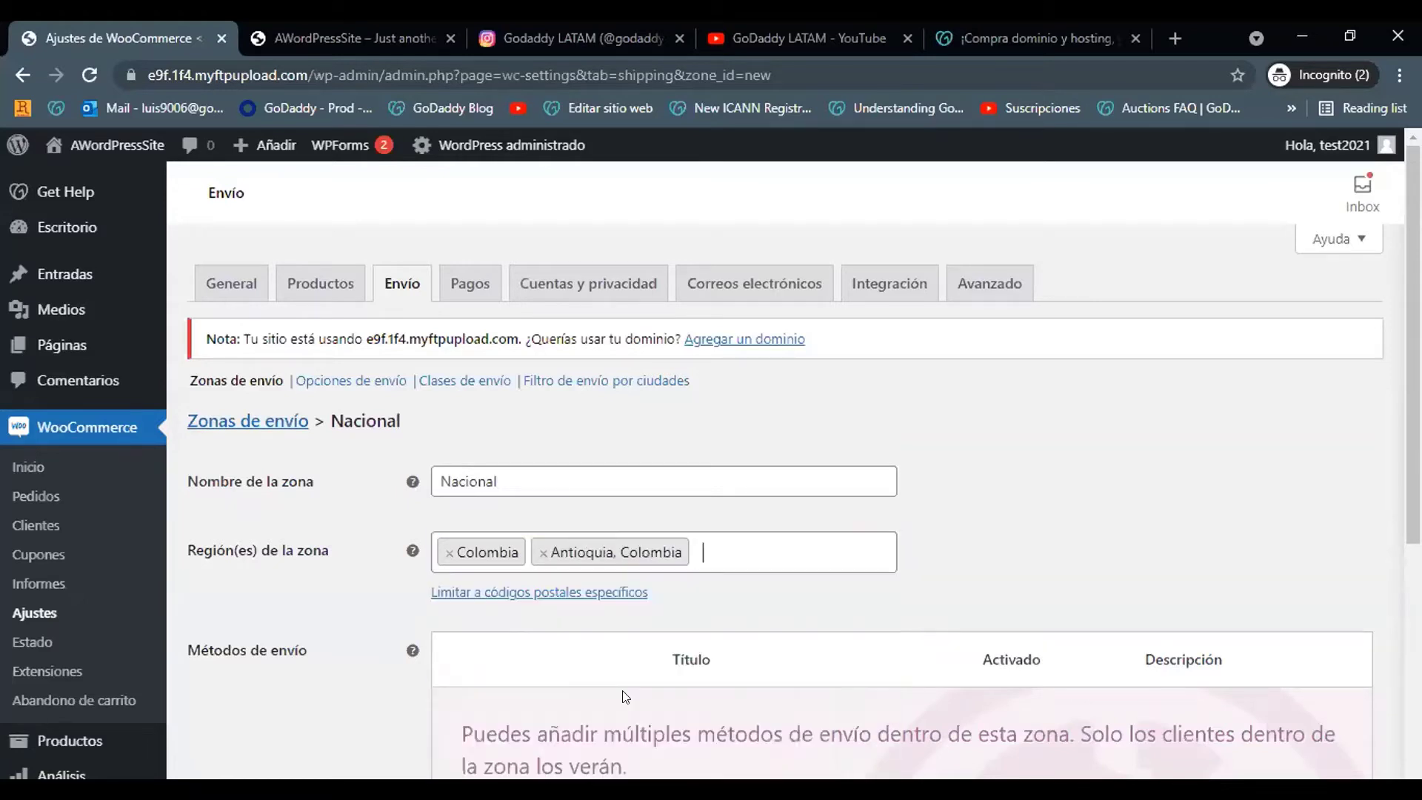
click(714, 544)
scroll(563, 659, down, 3)
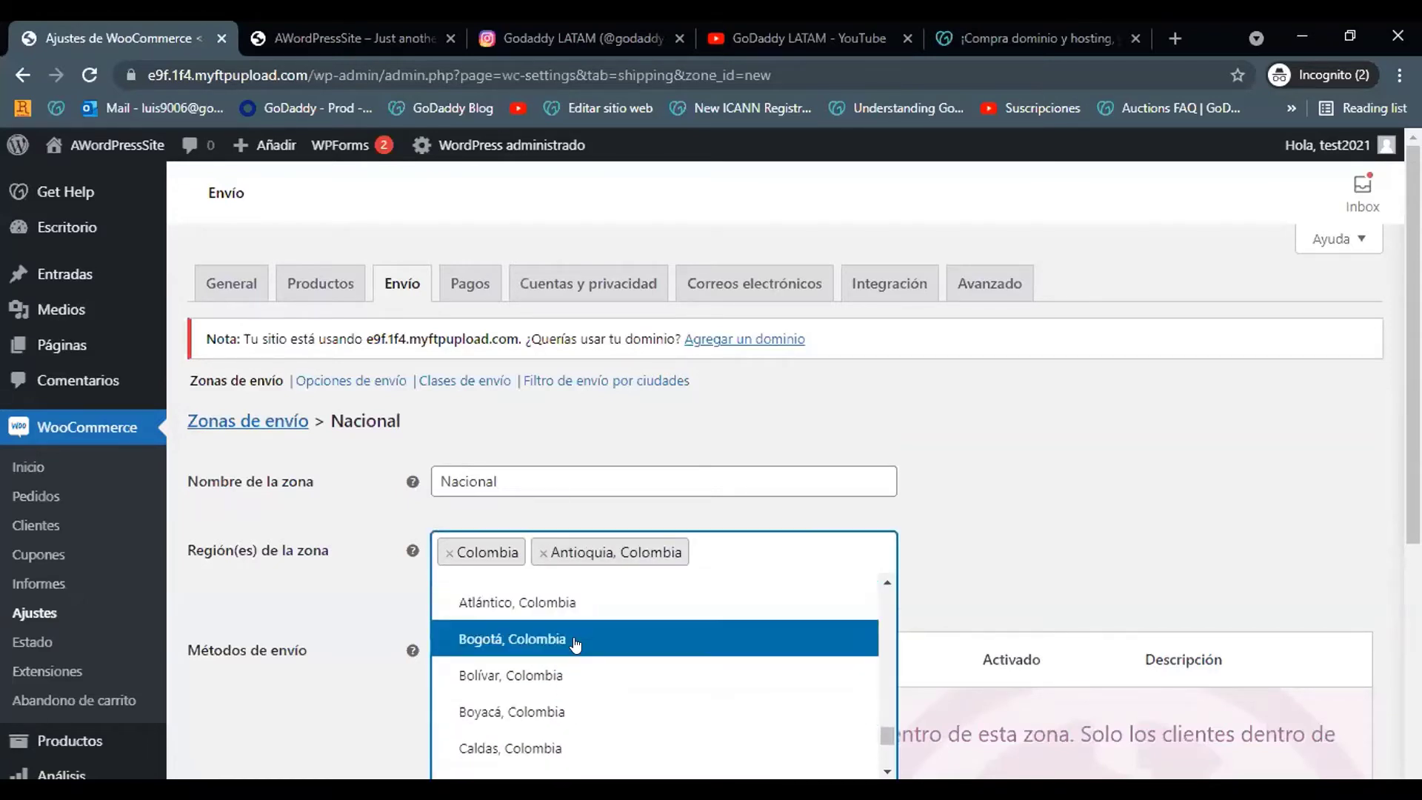
click(577, 602)
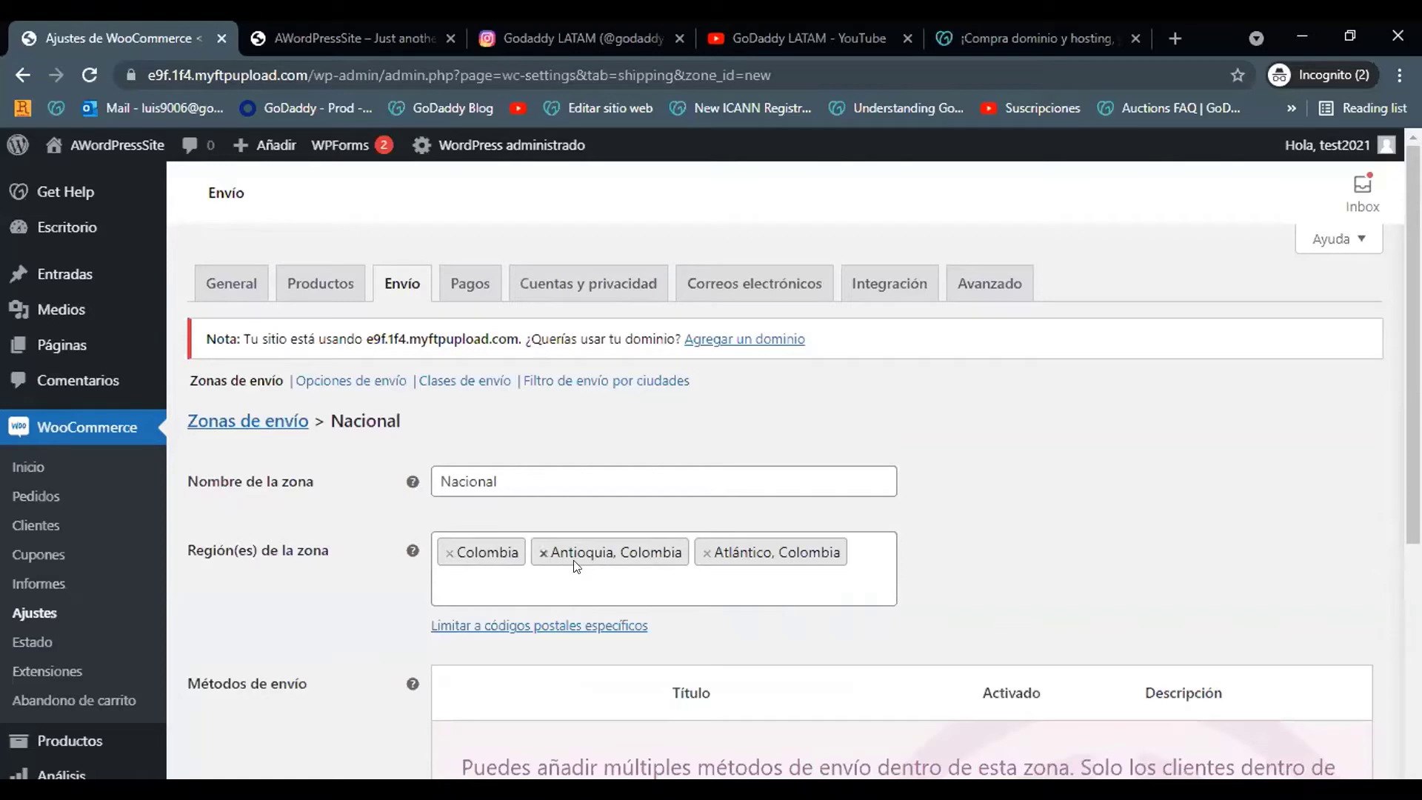
click(543, 552)
click(543, 553)
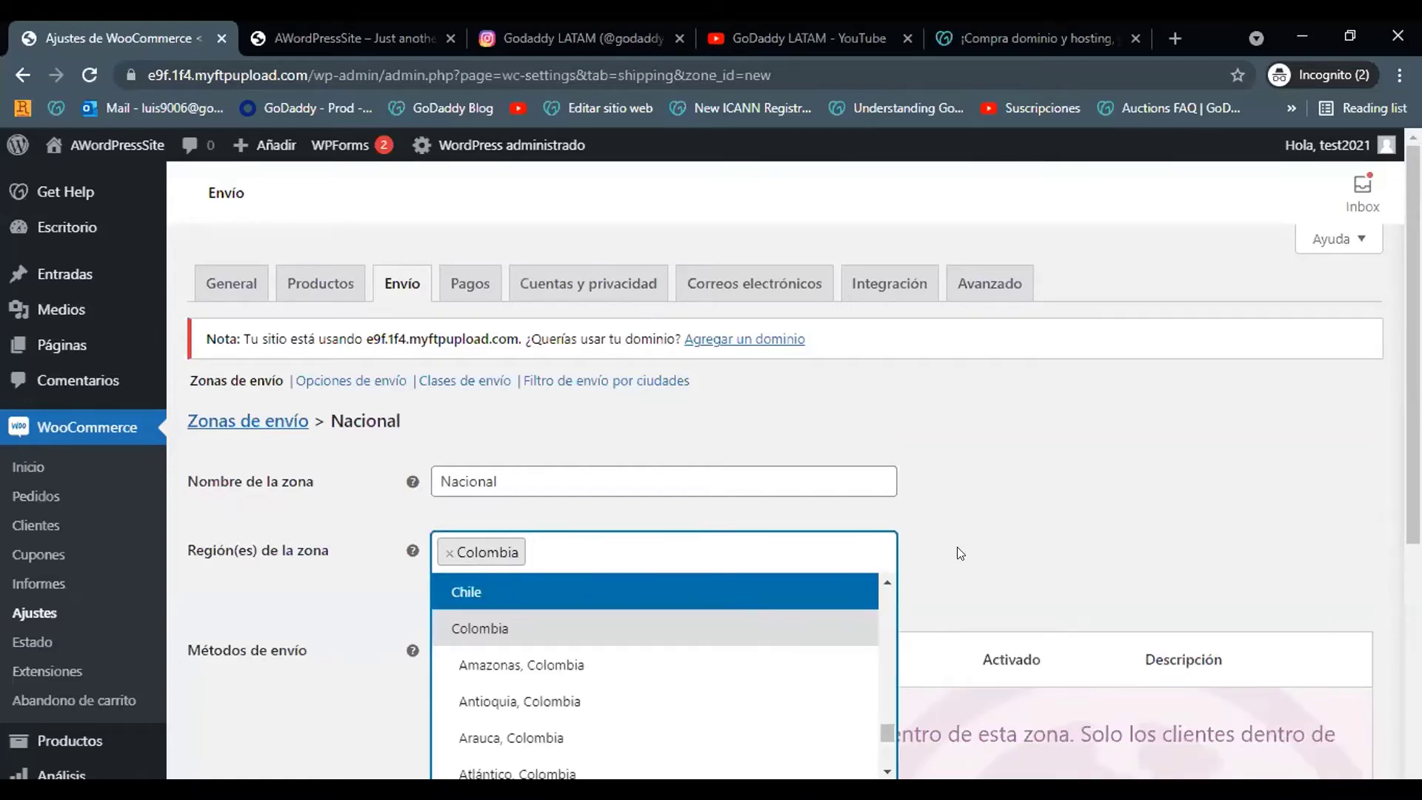
click(1056, 521)
scroll(809, 466, down, 3)
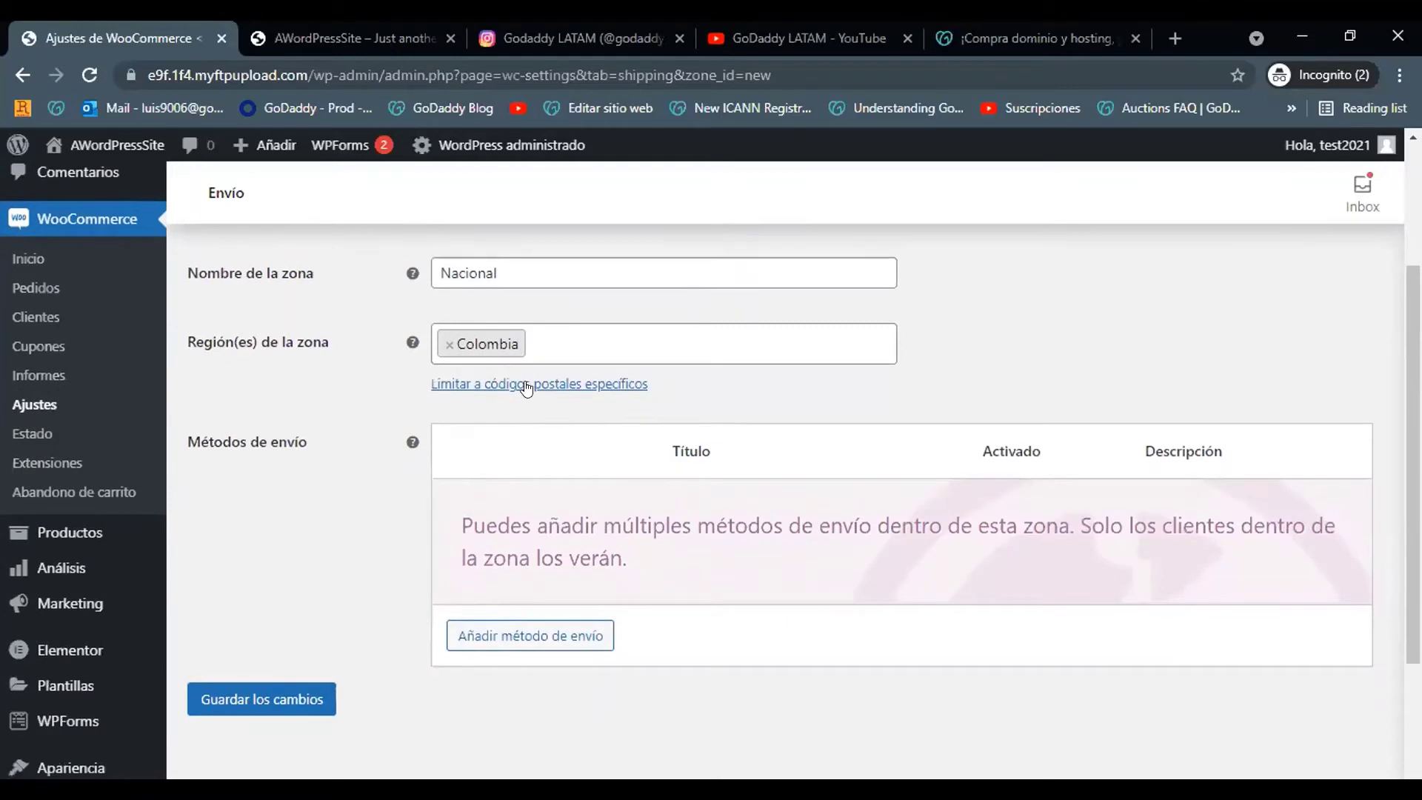
Step: Add a Precio fijo shipping method to the Nacional zone
click(535, 637)
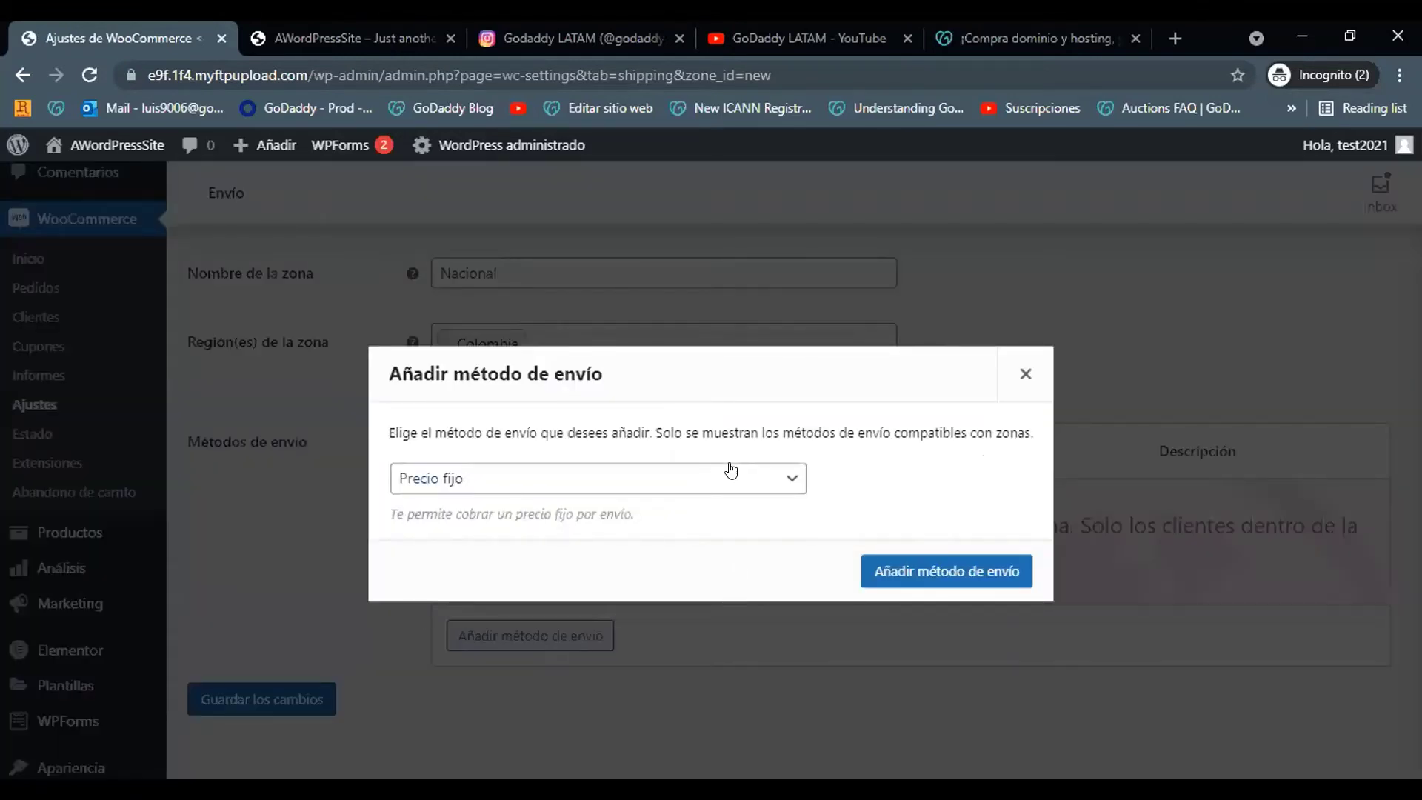
click(875, 568)
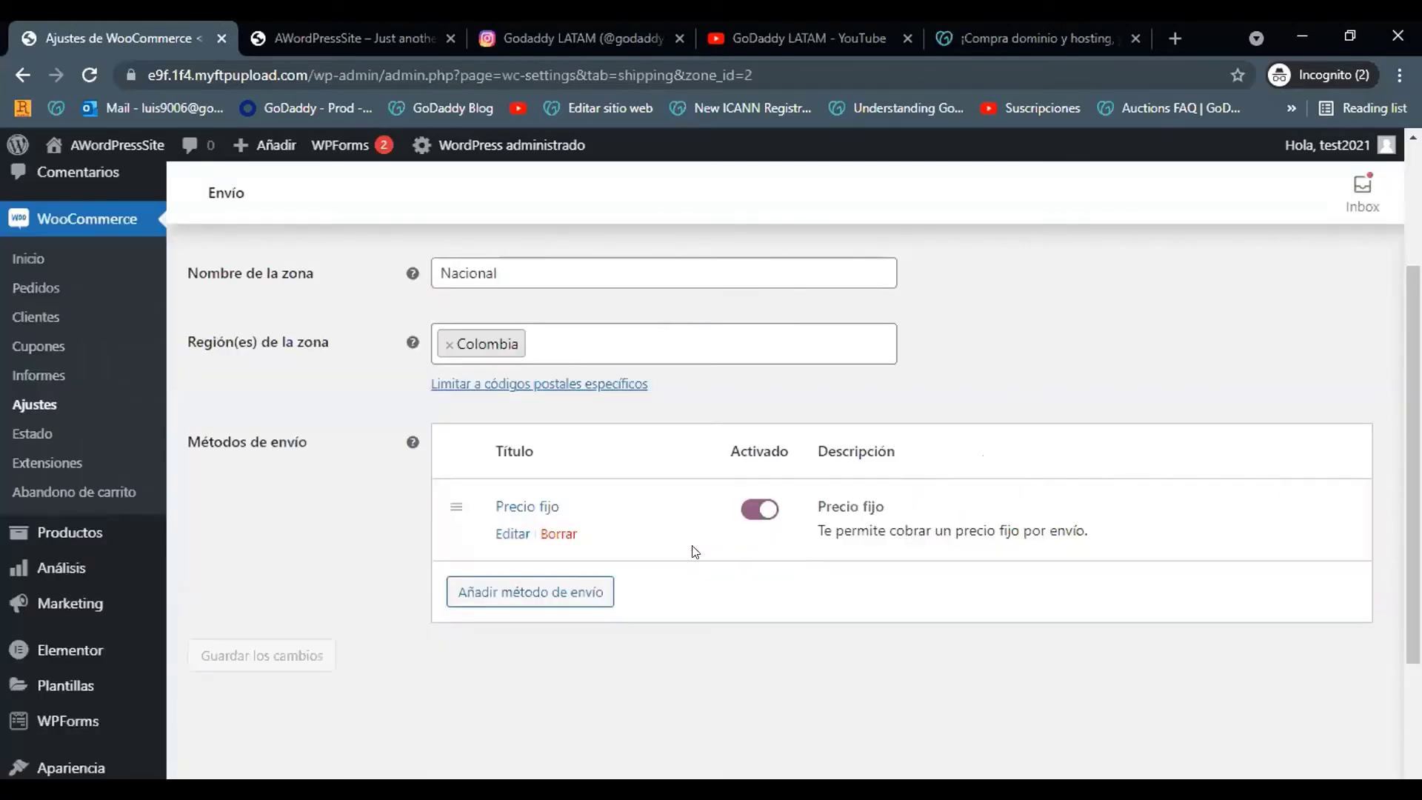
click(505, 532)
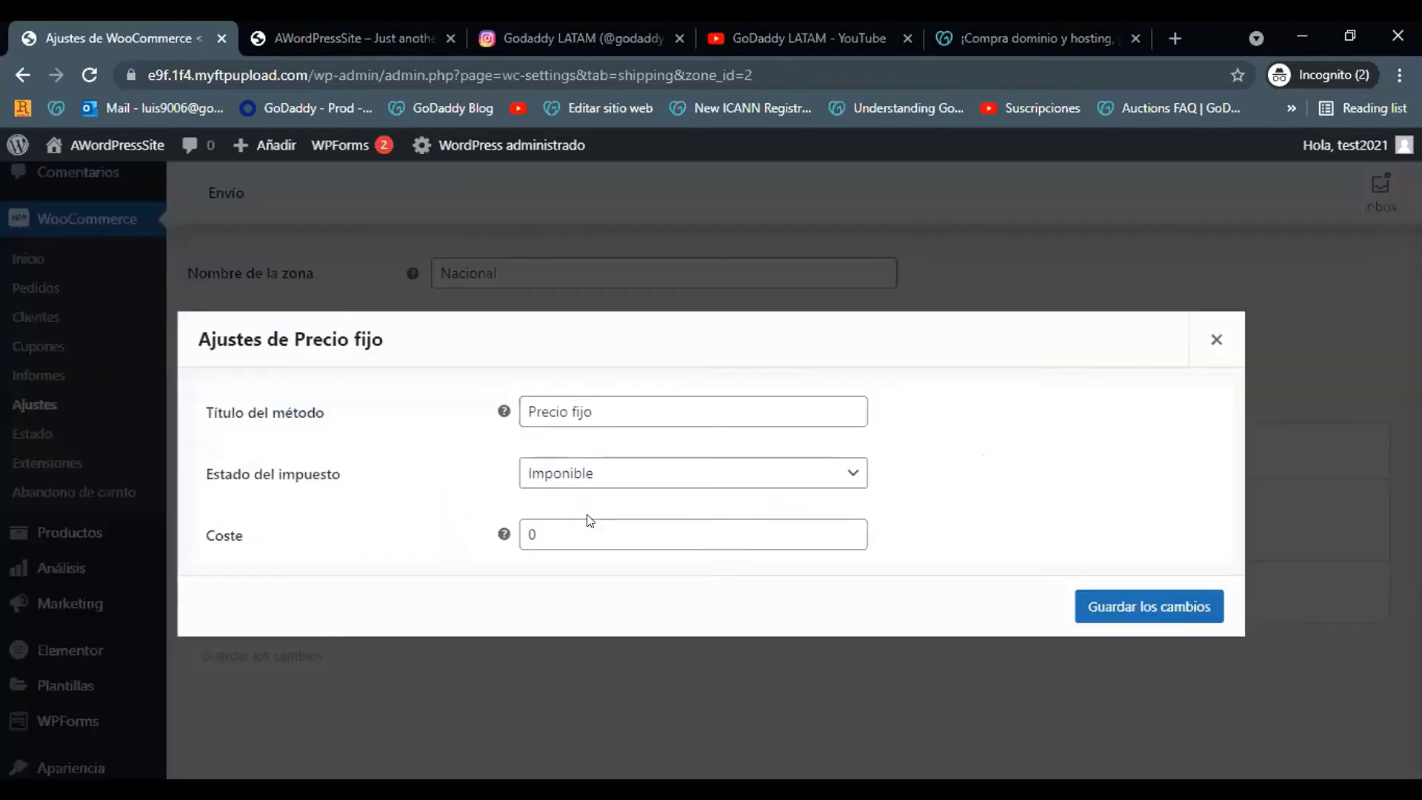
Step: Set the flat rate Coste to 10, save, and return to the zones list
click(589, 520)
double_click(589, 519)
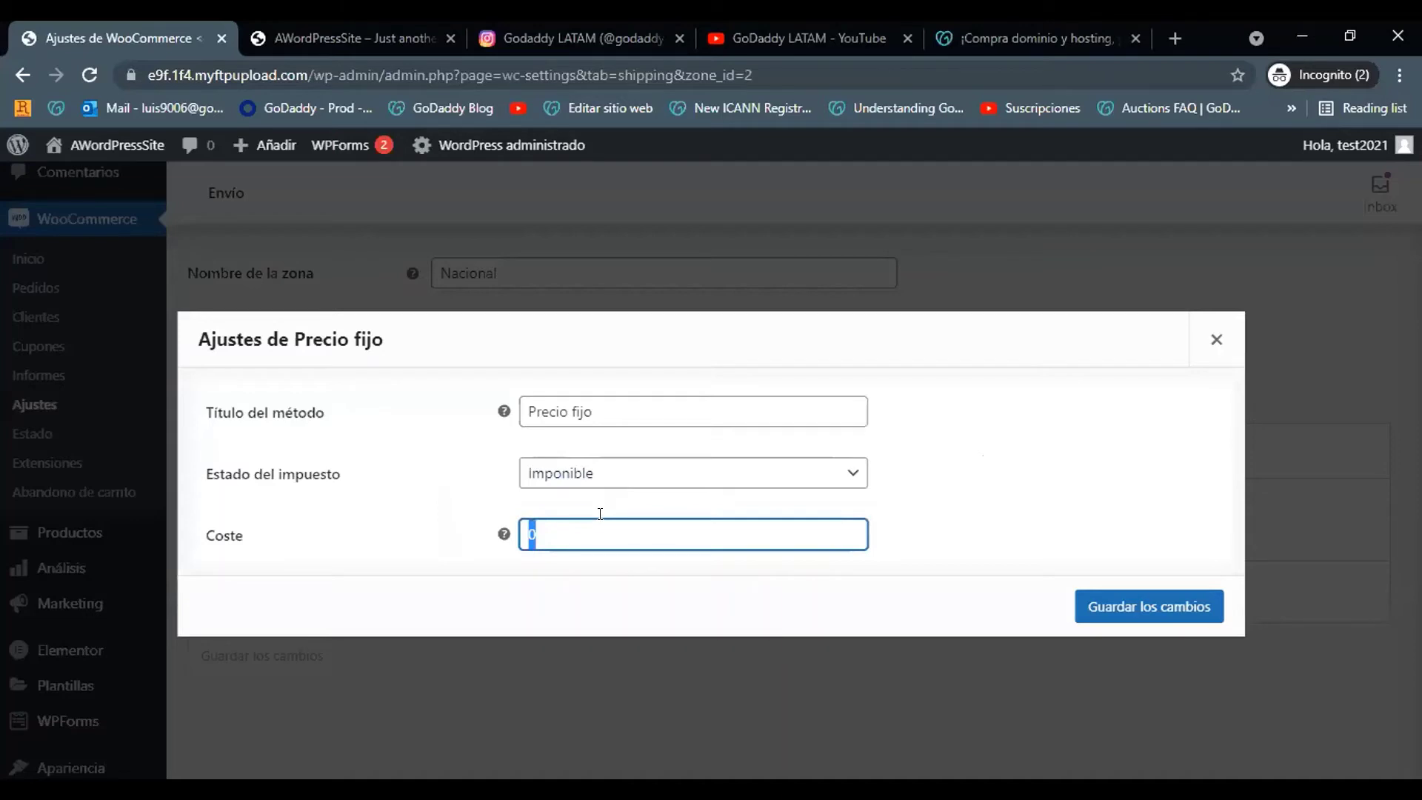
text(10)
click(1109, 601)
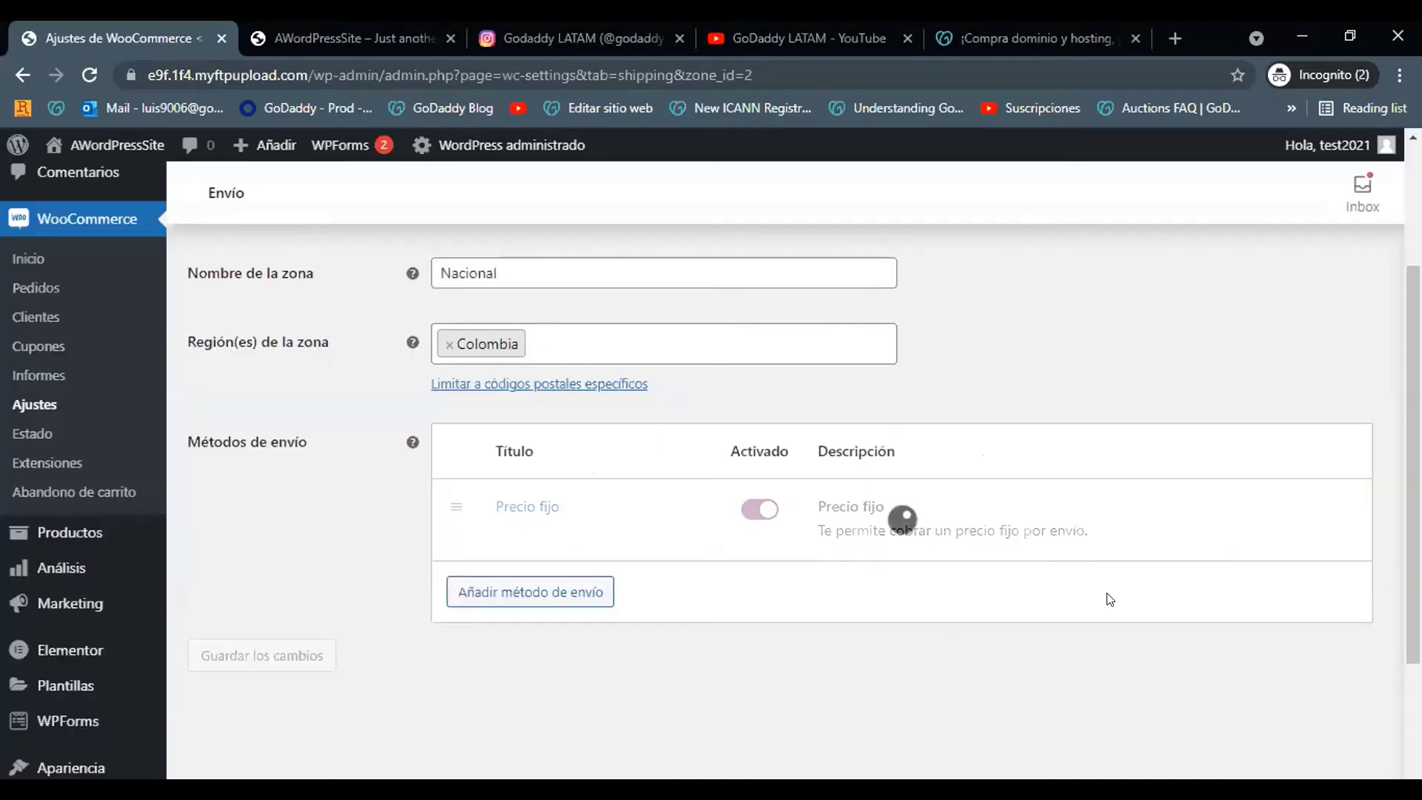
scroll(679, 650, down, 3)
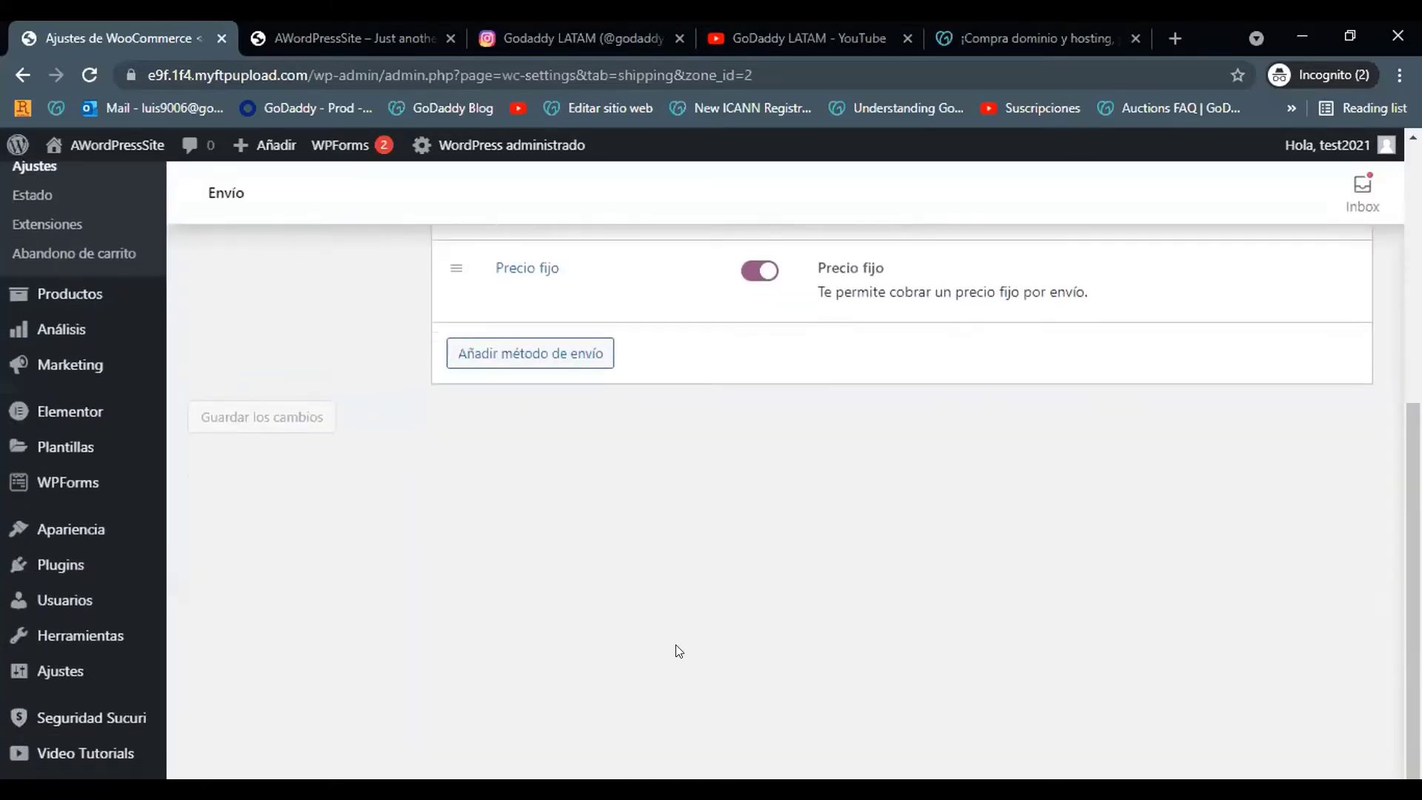
scroll(678, 651, up, 6)
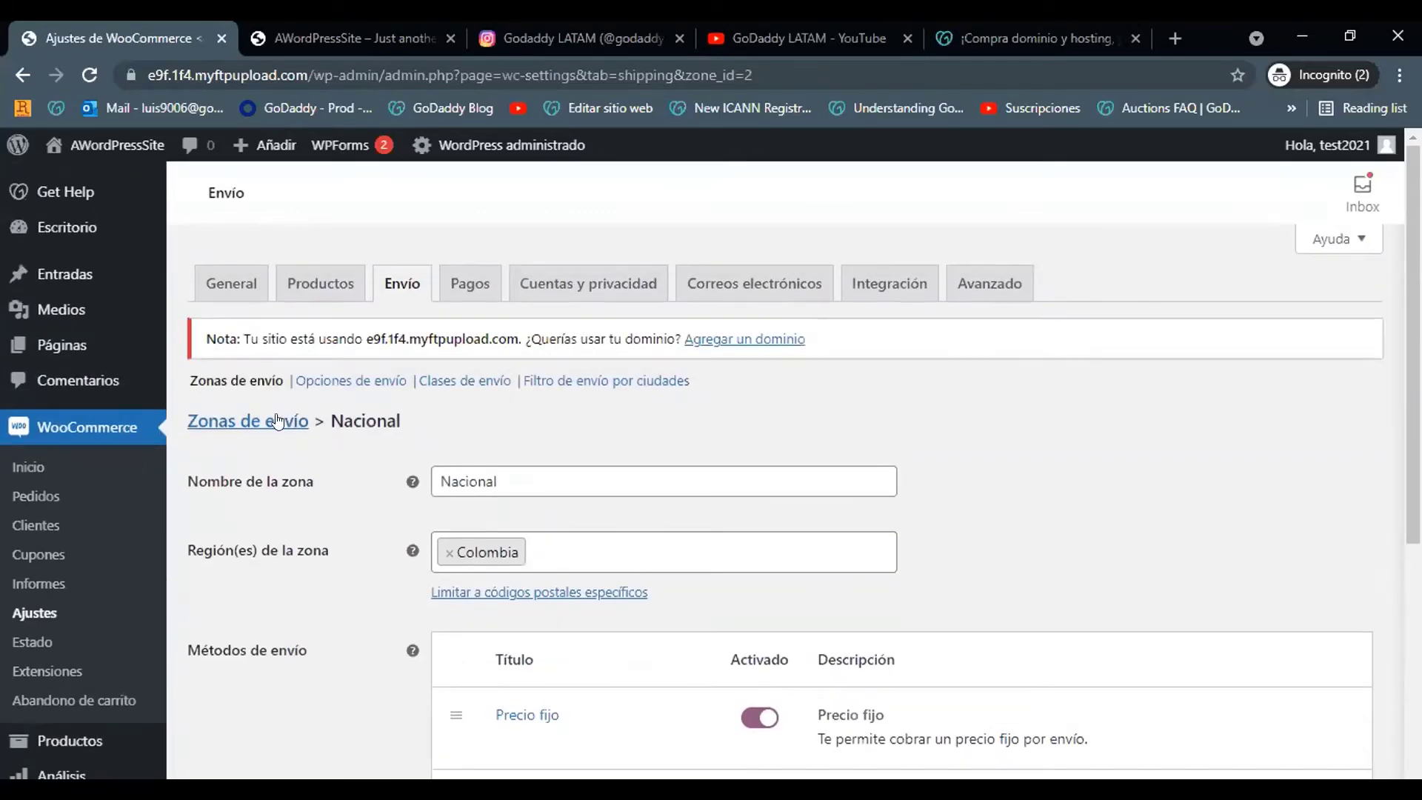
click(227, 382)
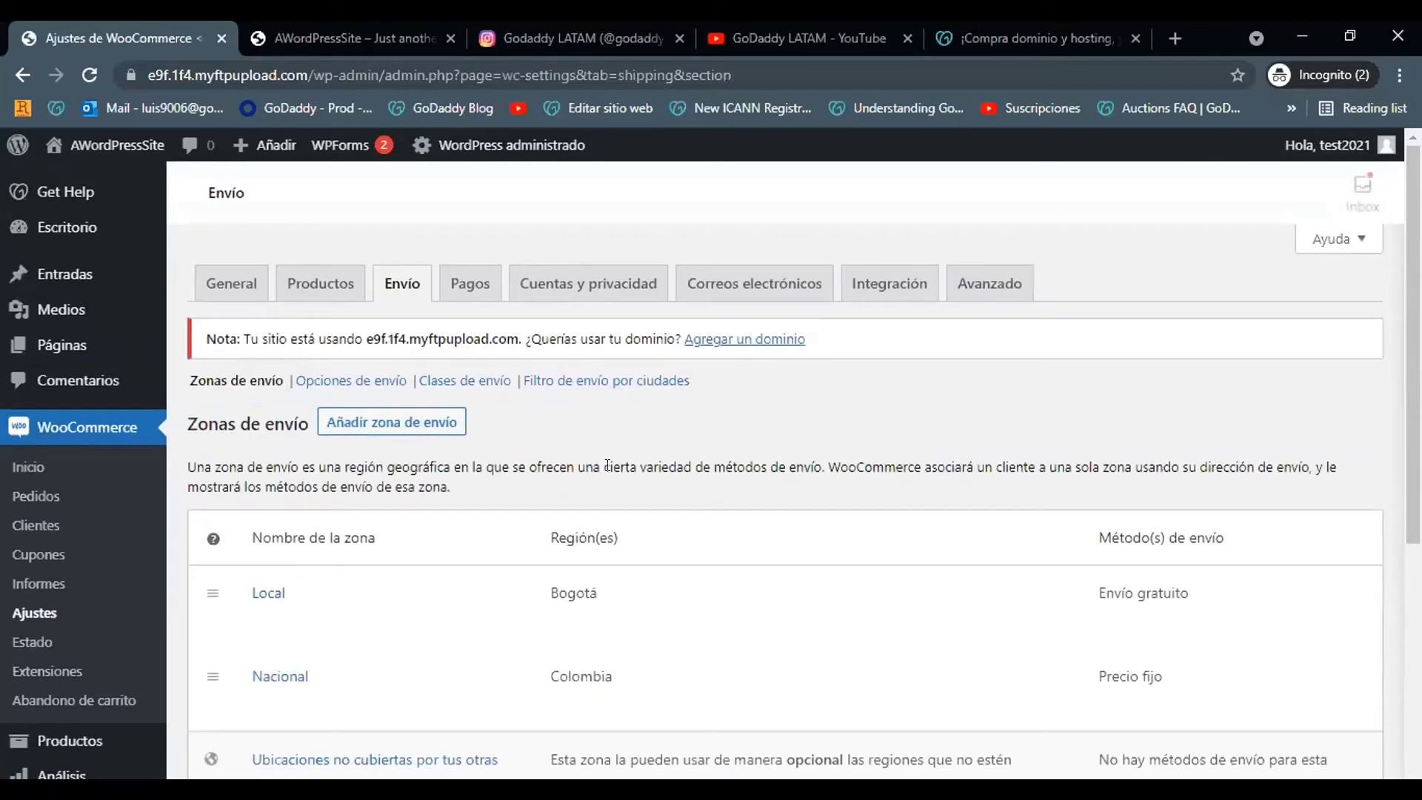
Step: Add a Precio fijo method to the Ubicaciones no cubiertas zone
scroll(689, 462, down, 1)
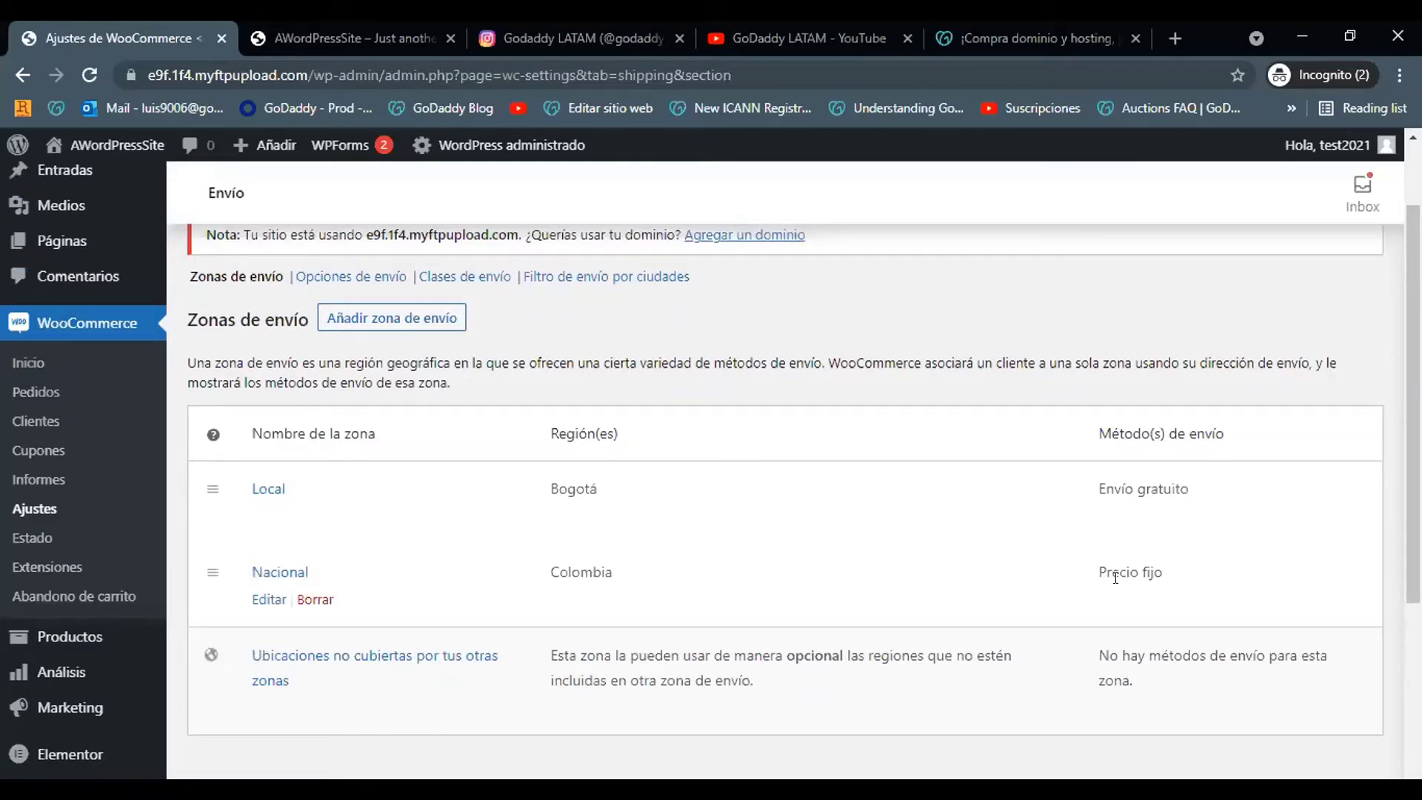
click(345, 651)
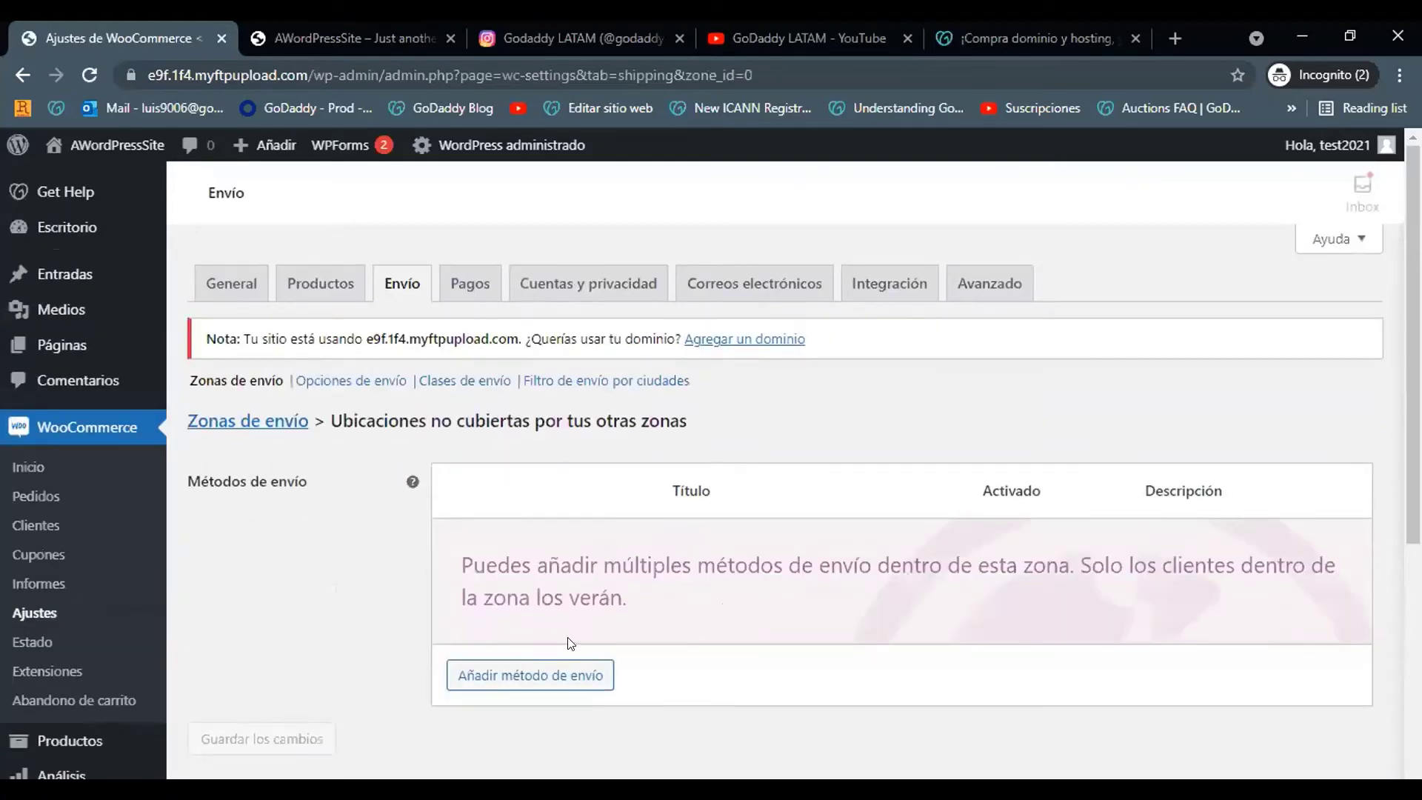
click(548, 674)
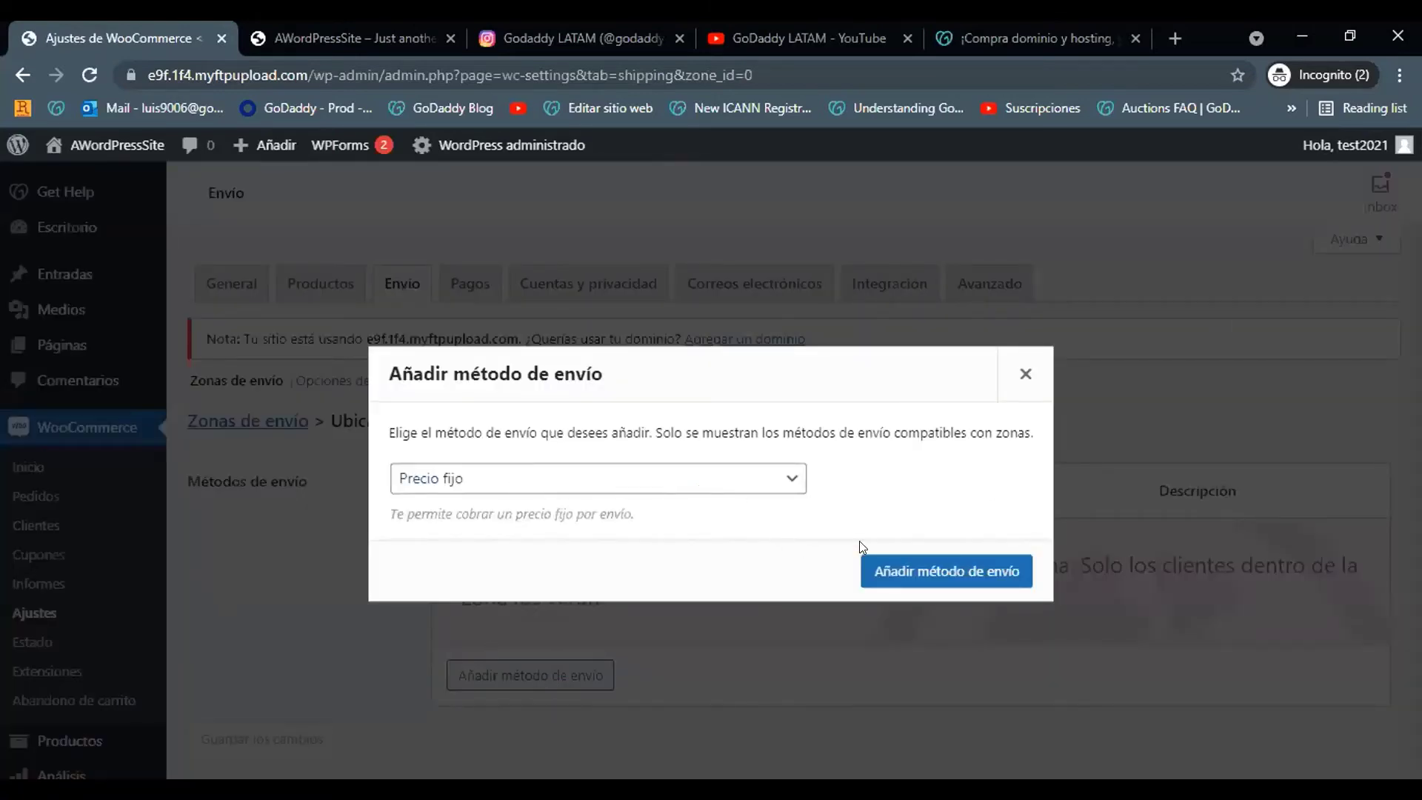
click(877, 567)
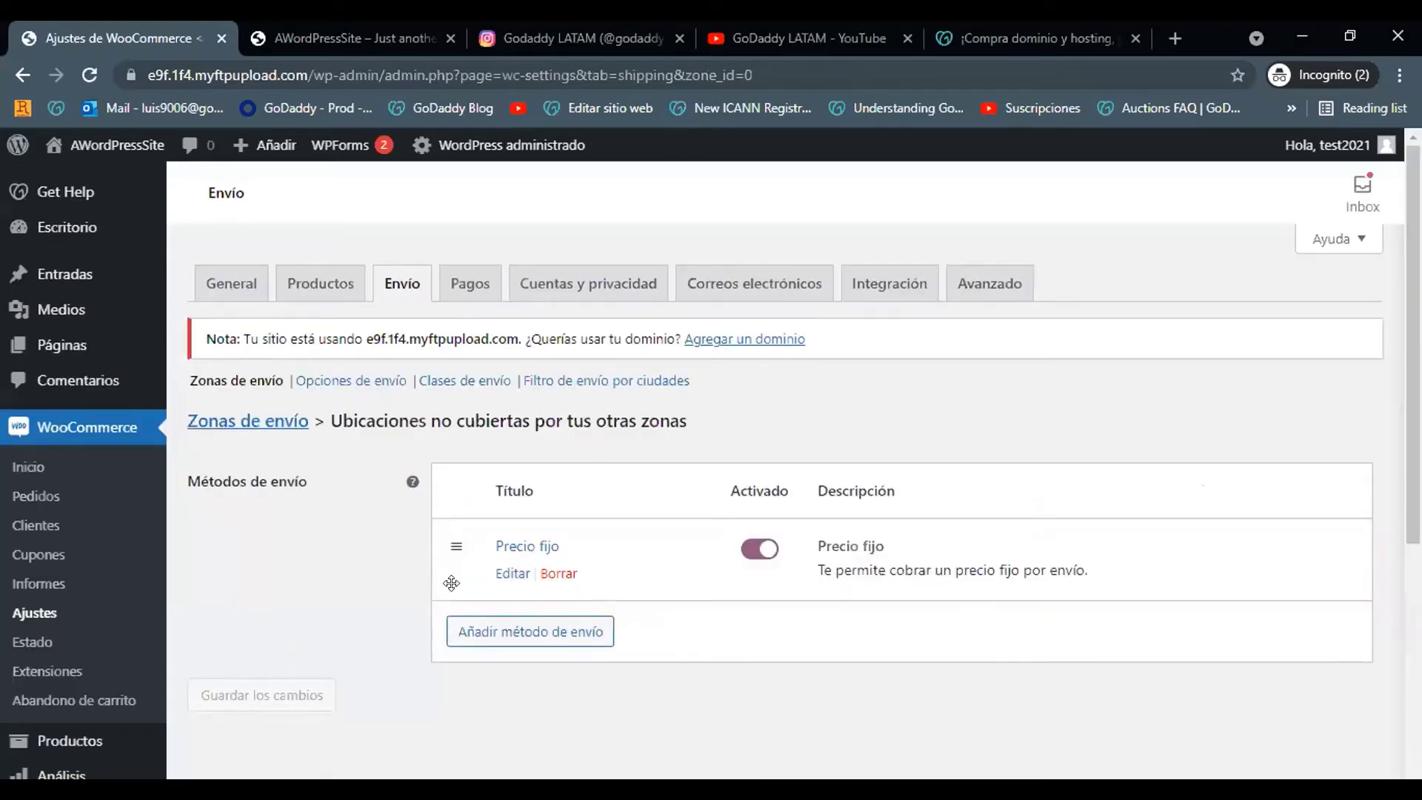
Step: Set that flat rate Coste to 50, save, and return to the zones list
click(512, 572)
drag(578, 533, 471, 533)
text(100)
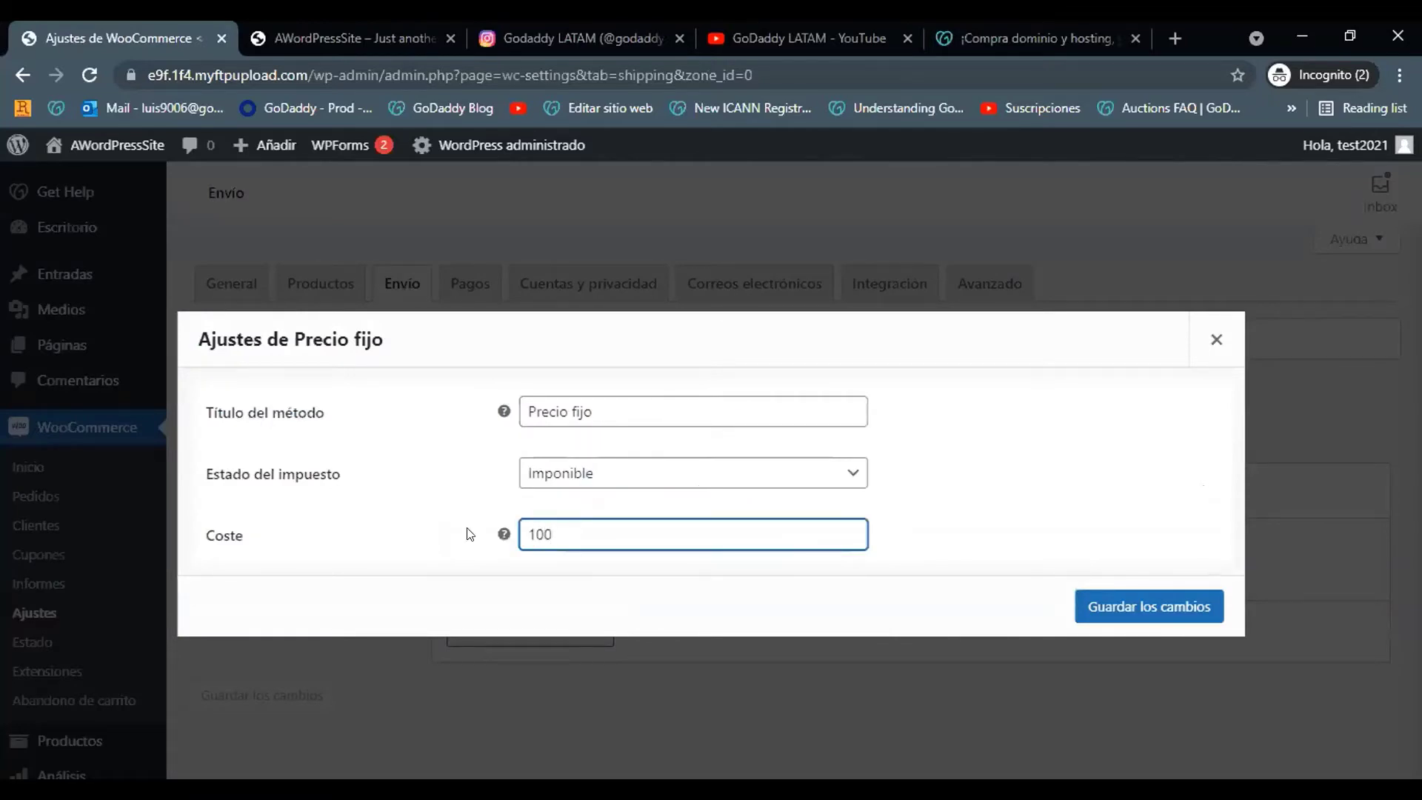
key(BackSpace)
key(BackSpace)
key(BackSpace)
text(50)
click(1140, 601)
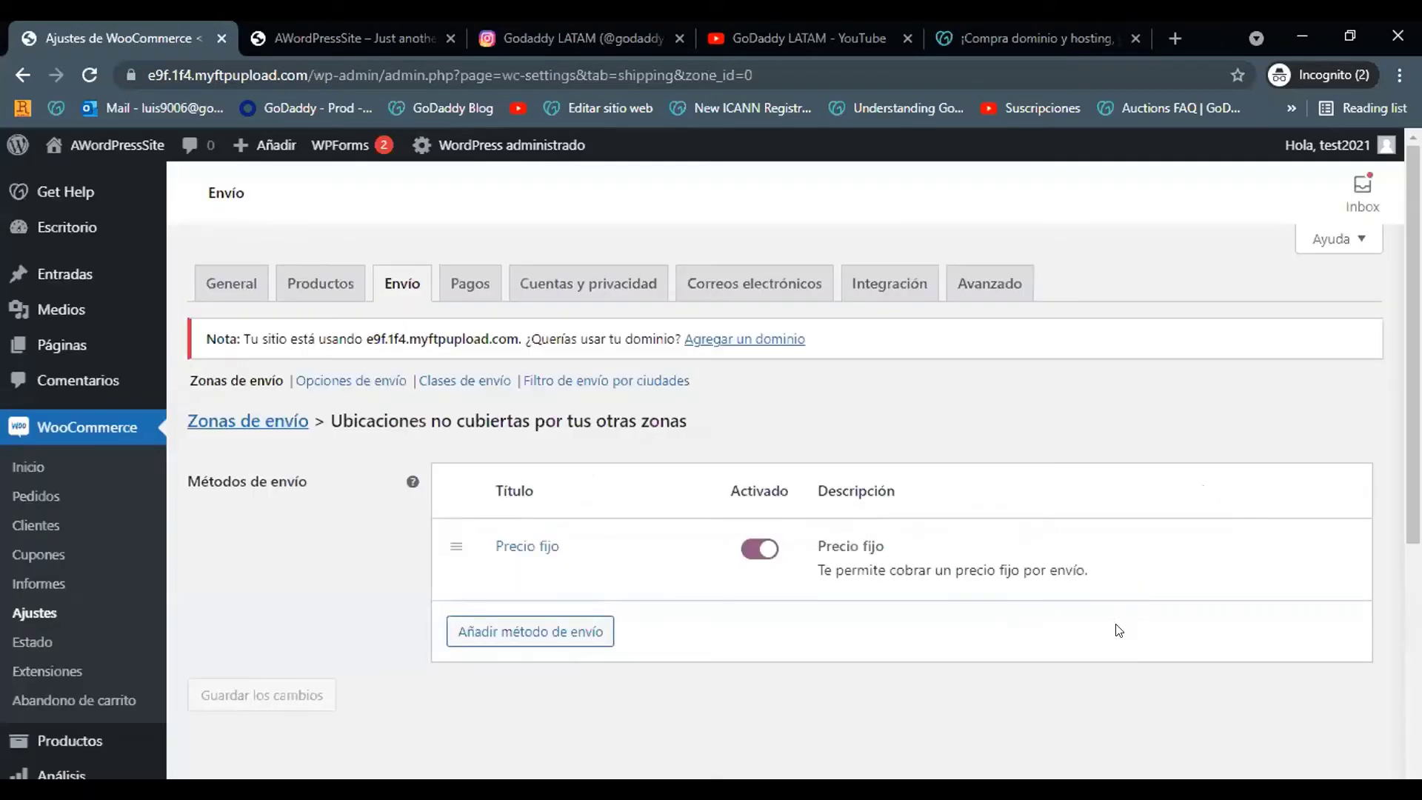
scroll(804, 614, down, 1)
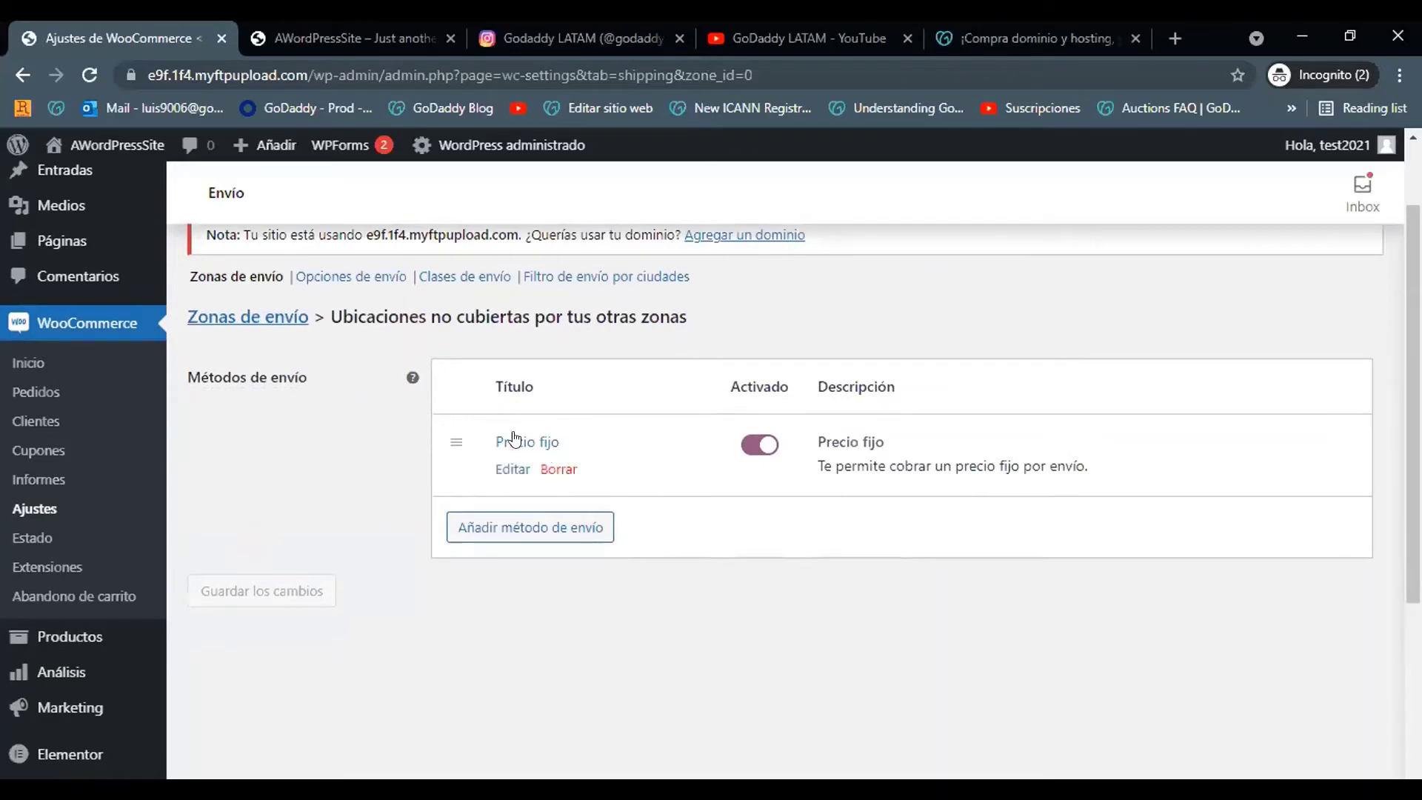
click(247, 318)
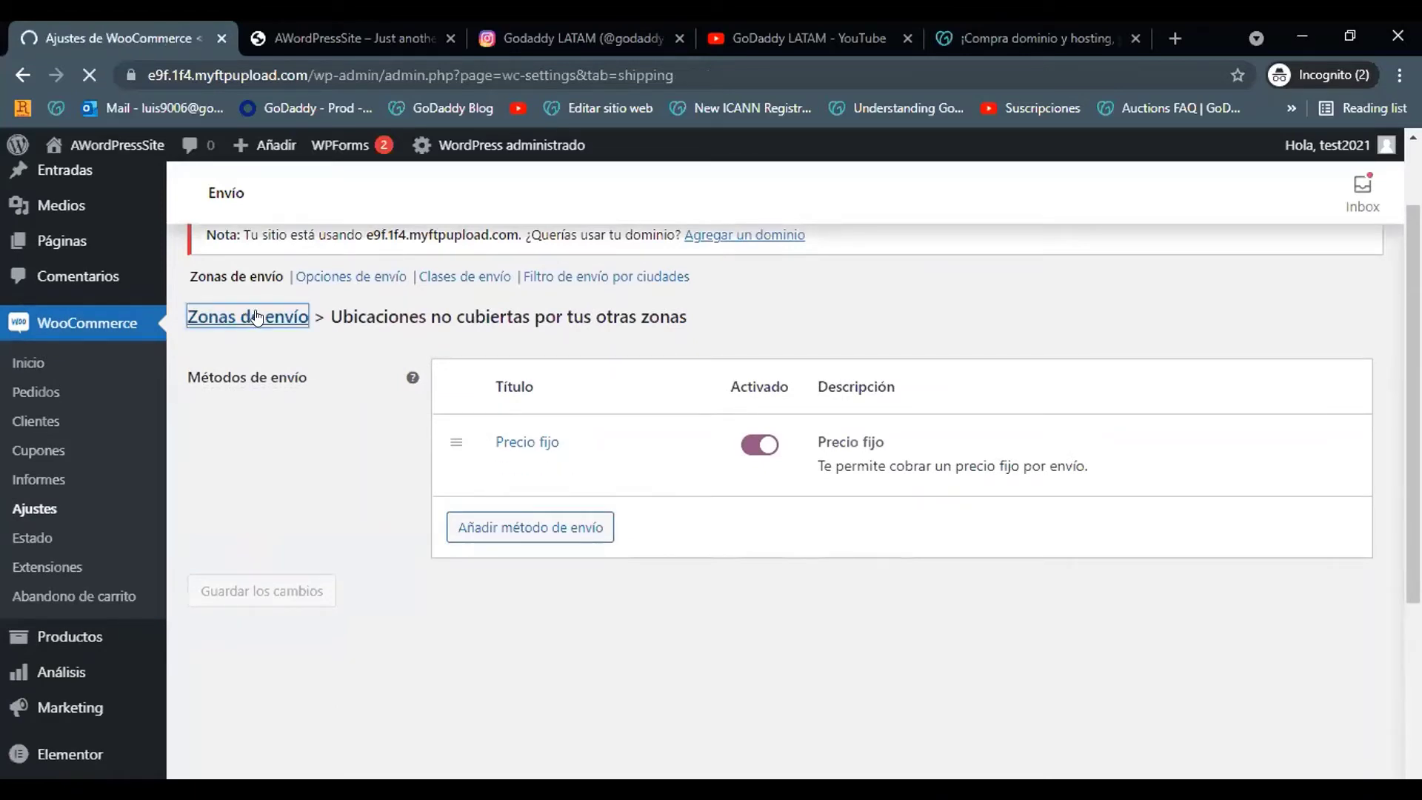
Step: Drag the Local zone below Nacional and back, keeping Local first
scroll(296, 374, down, 1)
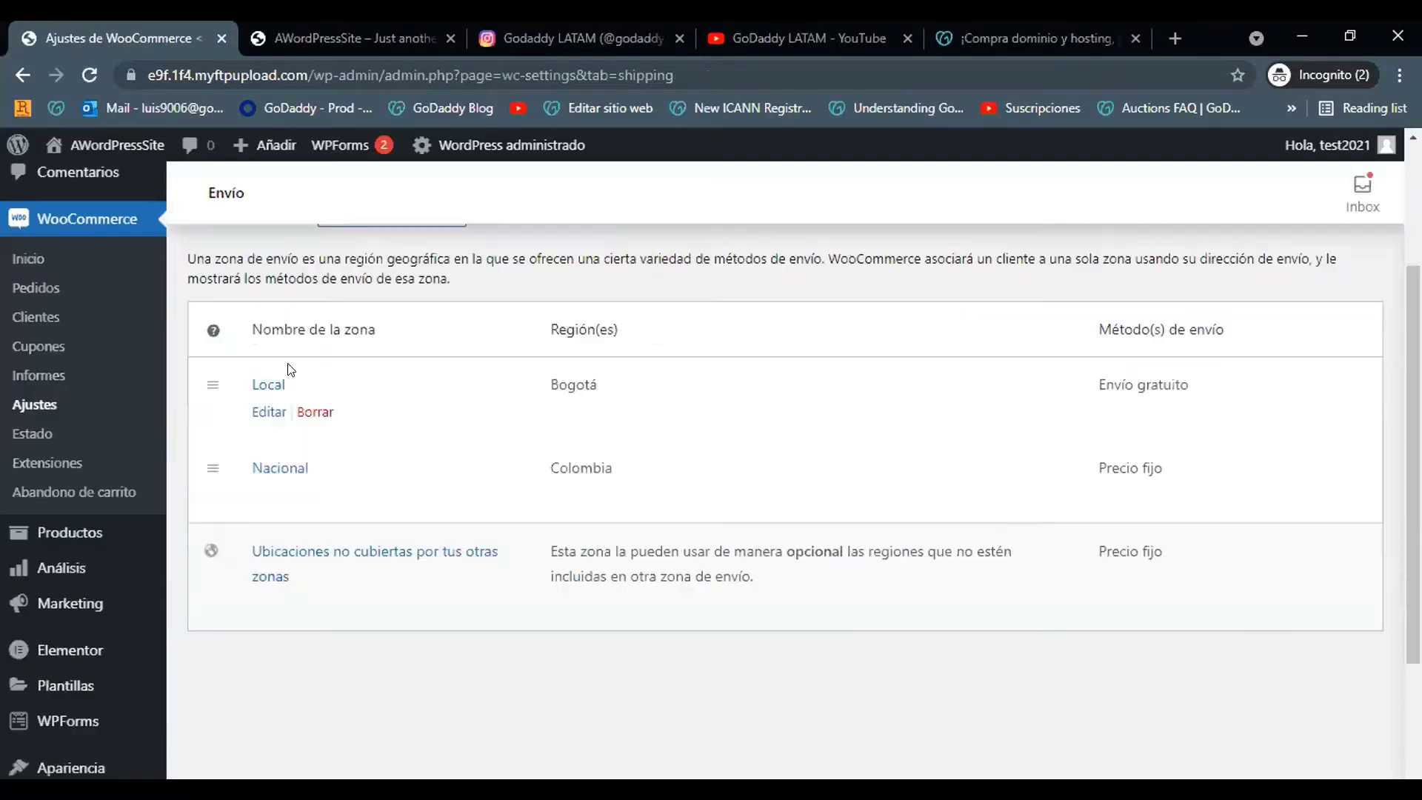
drag(197, 375, 214, 463)
drag(200, 379, 208, 549)
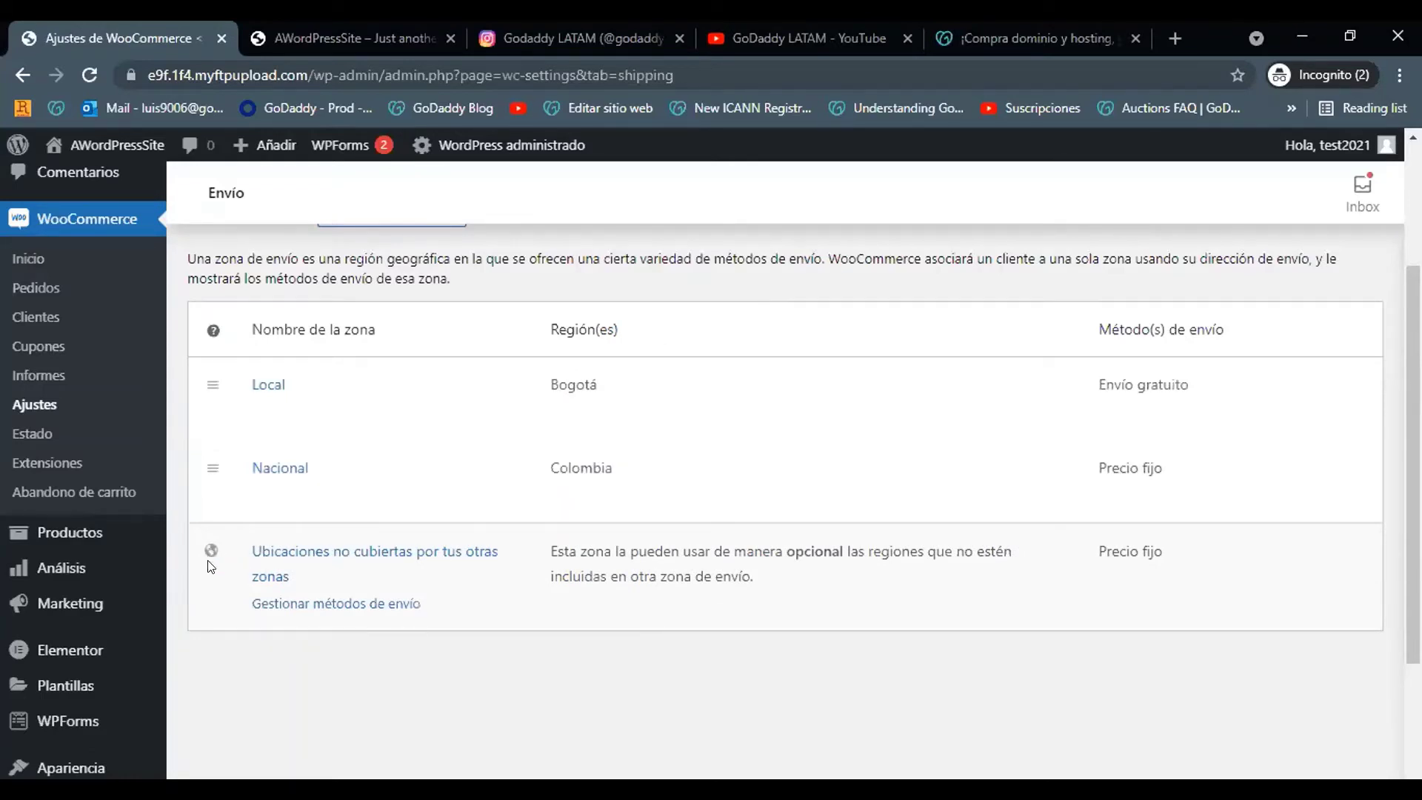
mouse_move(217, 402)
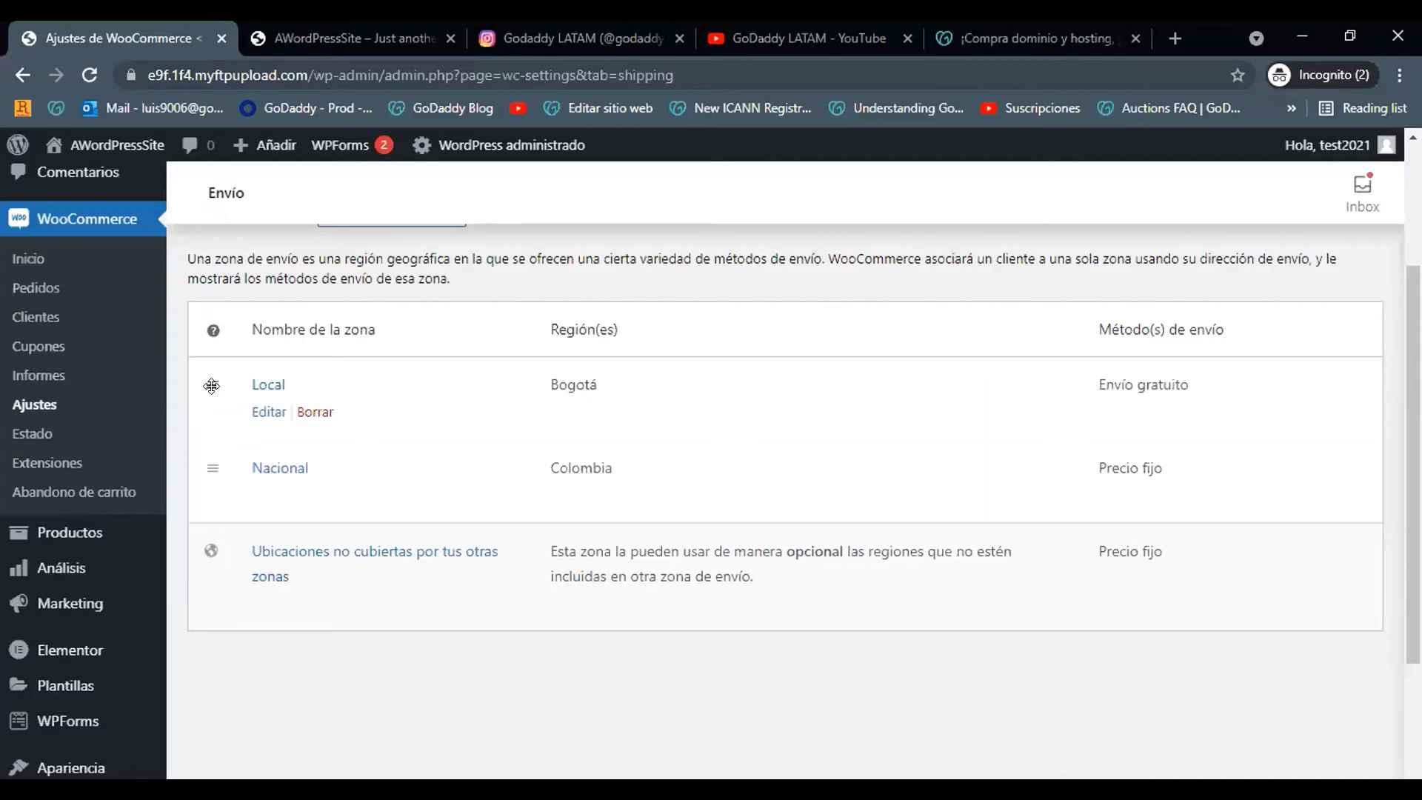
mouse_move(212, 386)
mouse_down()
mouse_move(210, 482)
mouse_move(212, 368)
mouse_move(222, 400)
mouse_up()
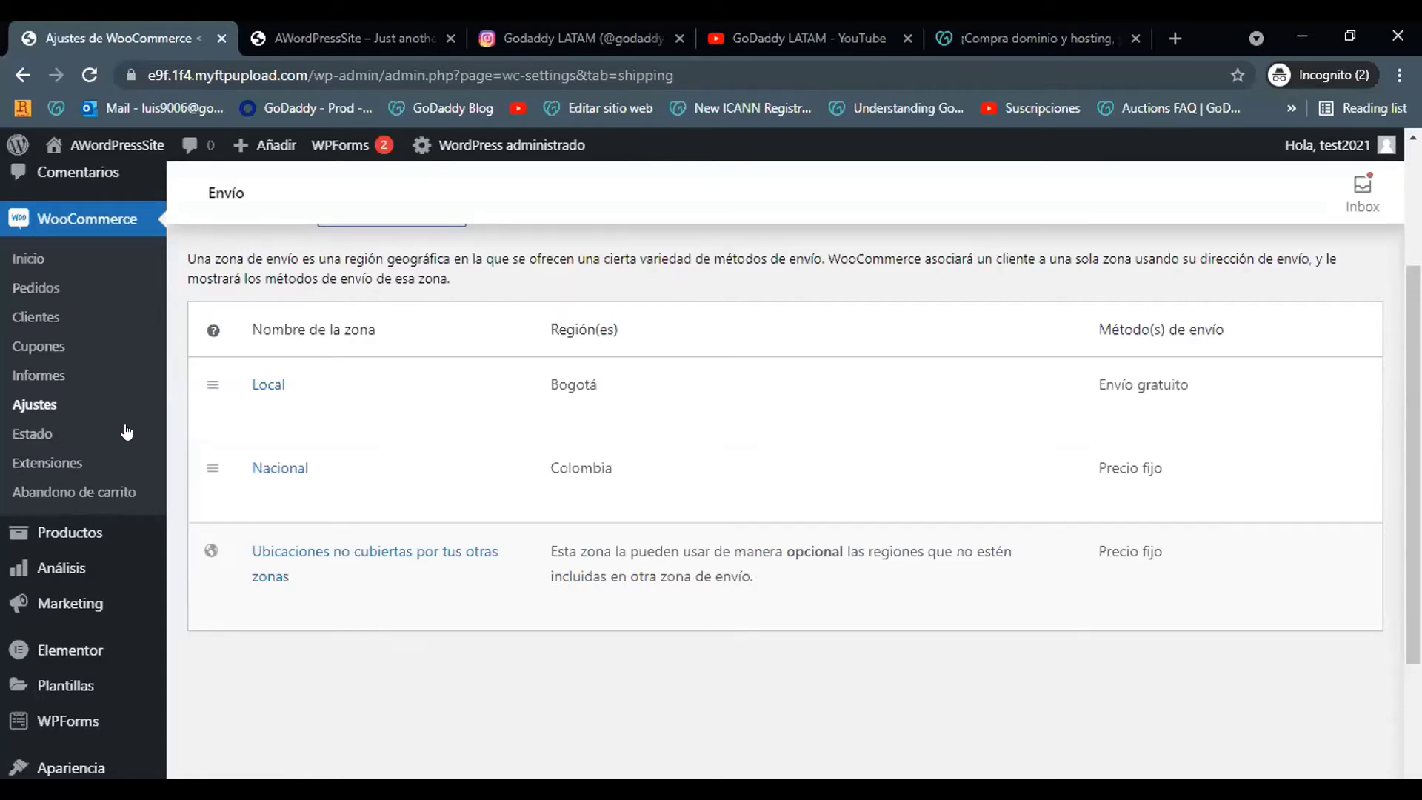
Step: In WooCommerce Ajustes, go to Opciones generales and expand the Ubicación(es) de venta dropdown
click(51, 404)
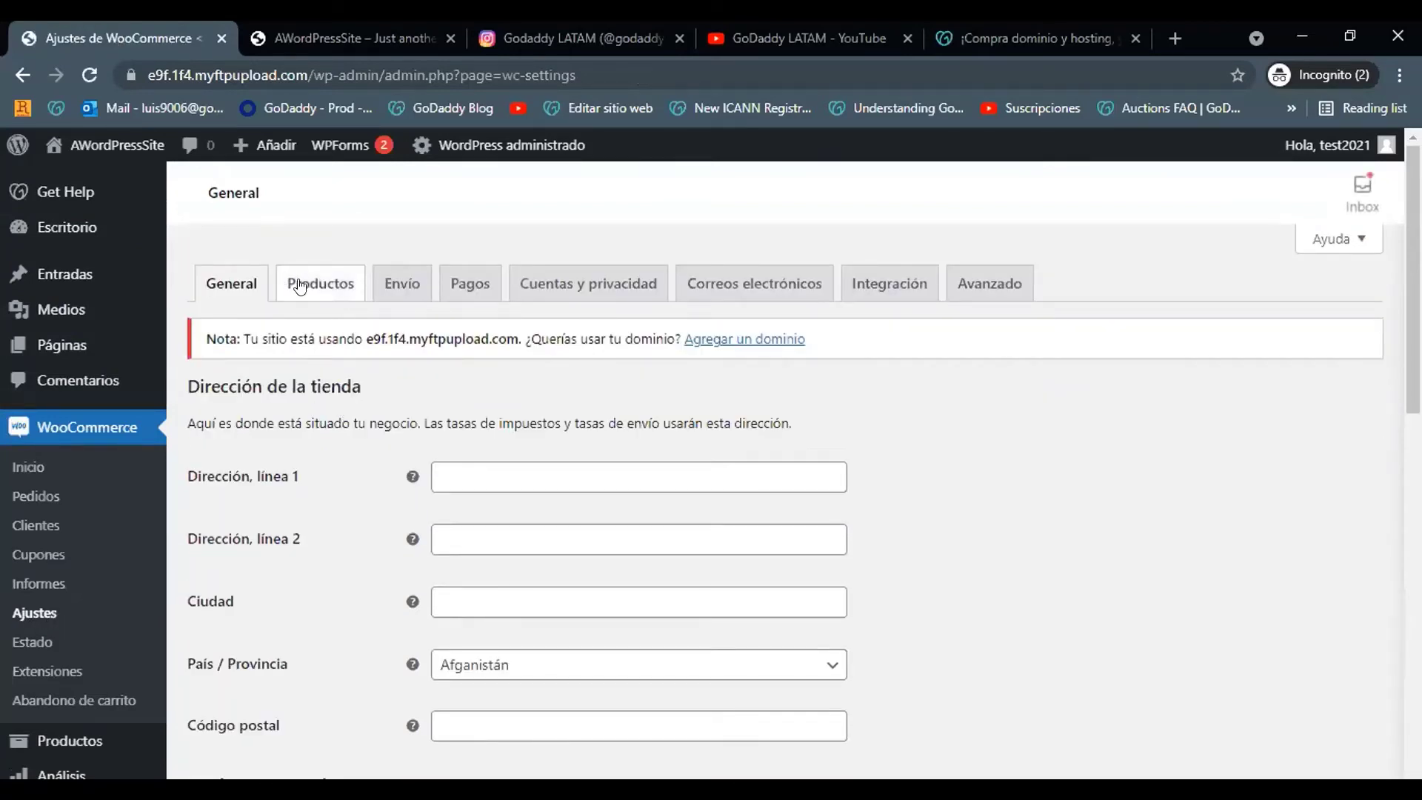
scroll(445, 452, down, 2)
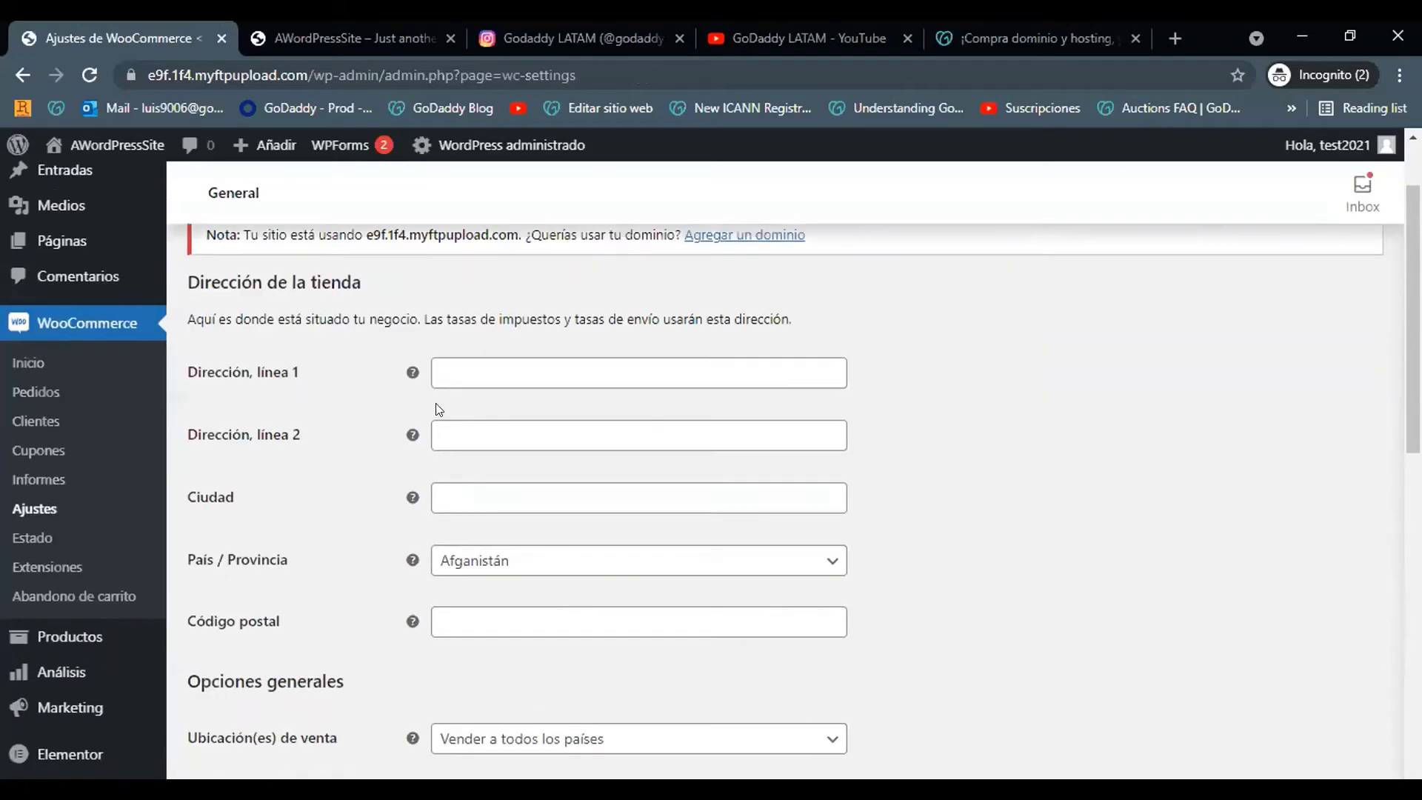
click(481, 371)
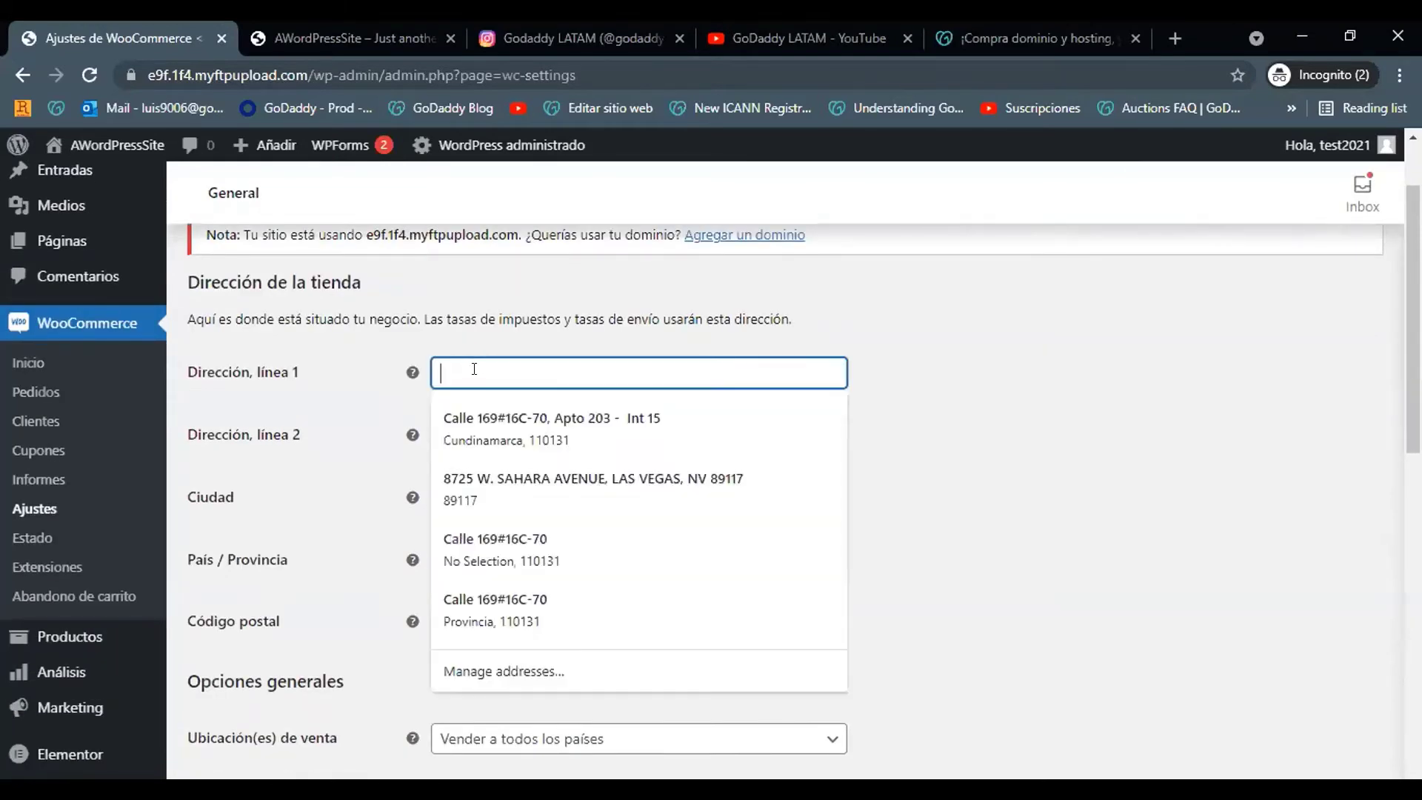
click(548, 419)
scroll(573, 434, down, 2)
scroll(574, 433, down, 4)
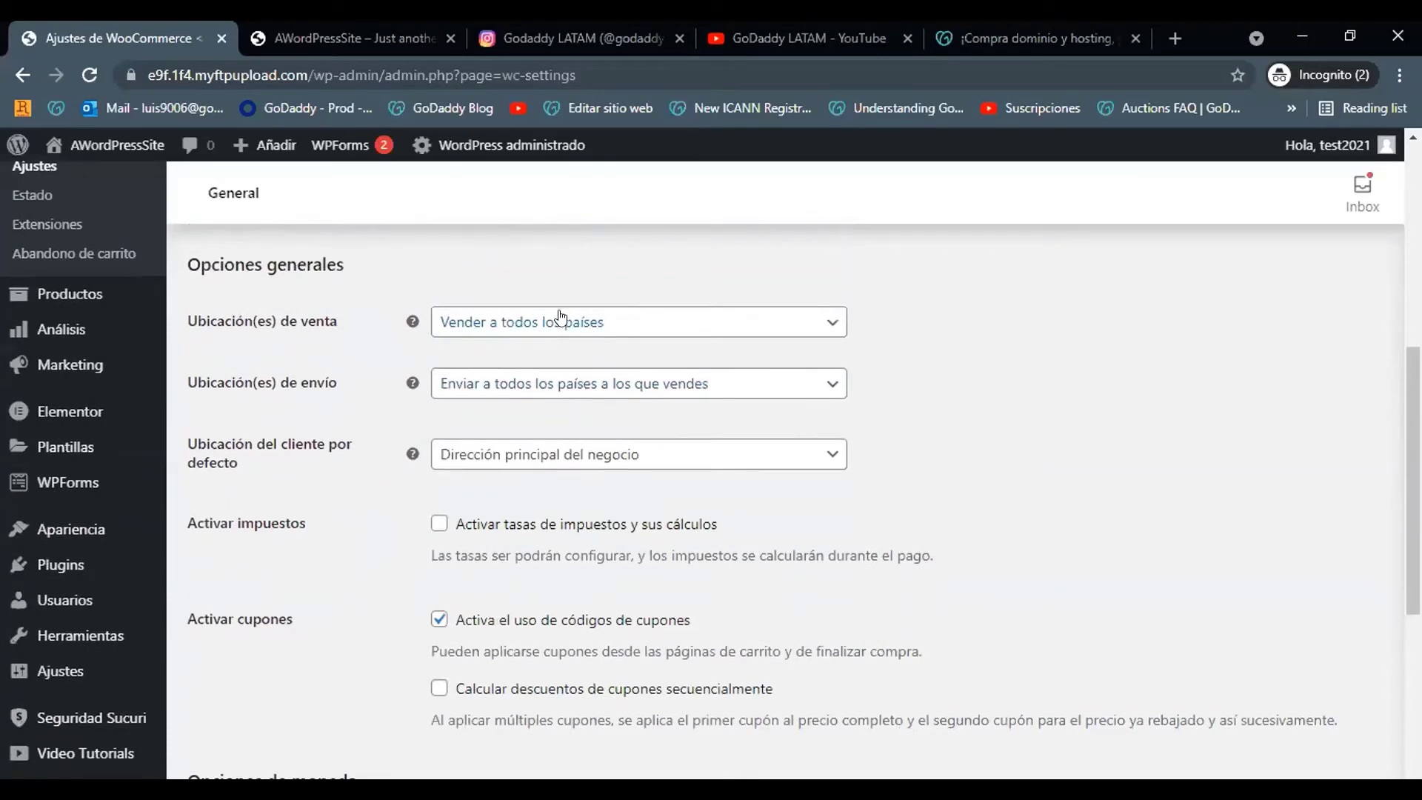
click(596, 321)
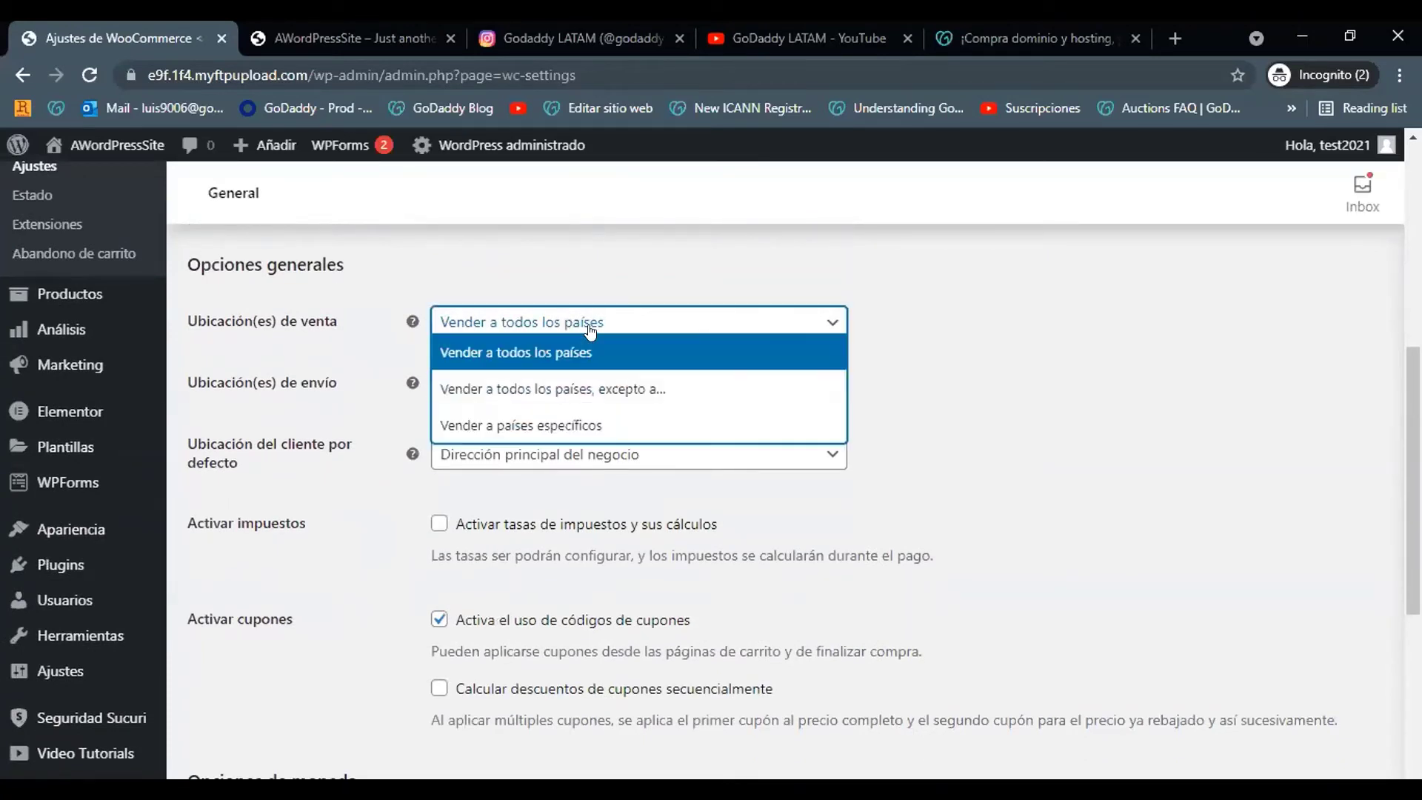
Step: Choose 'Vender a países específicos' and add Colombia as the only selling country
click(648, 420)
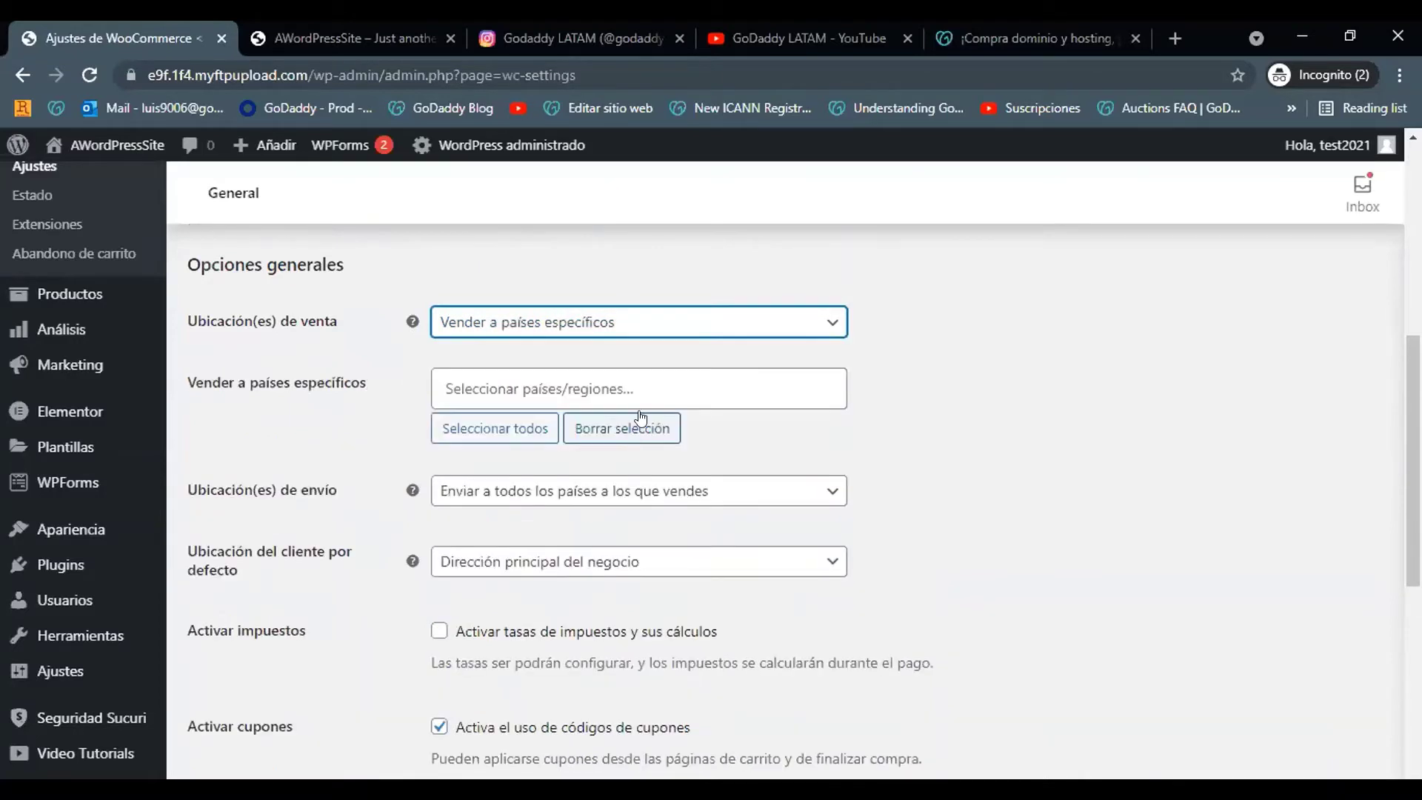
click(543, 385)
text(colo)
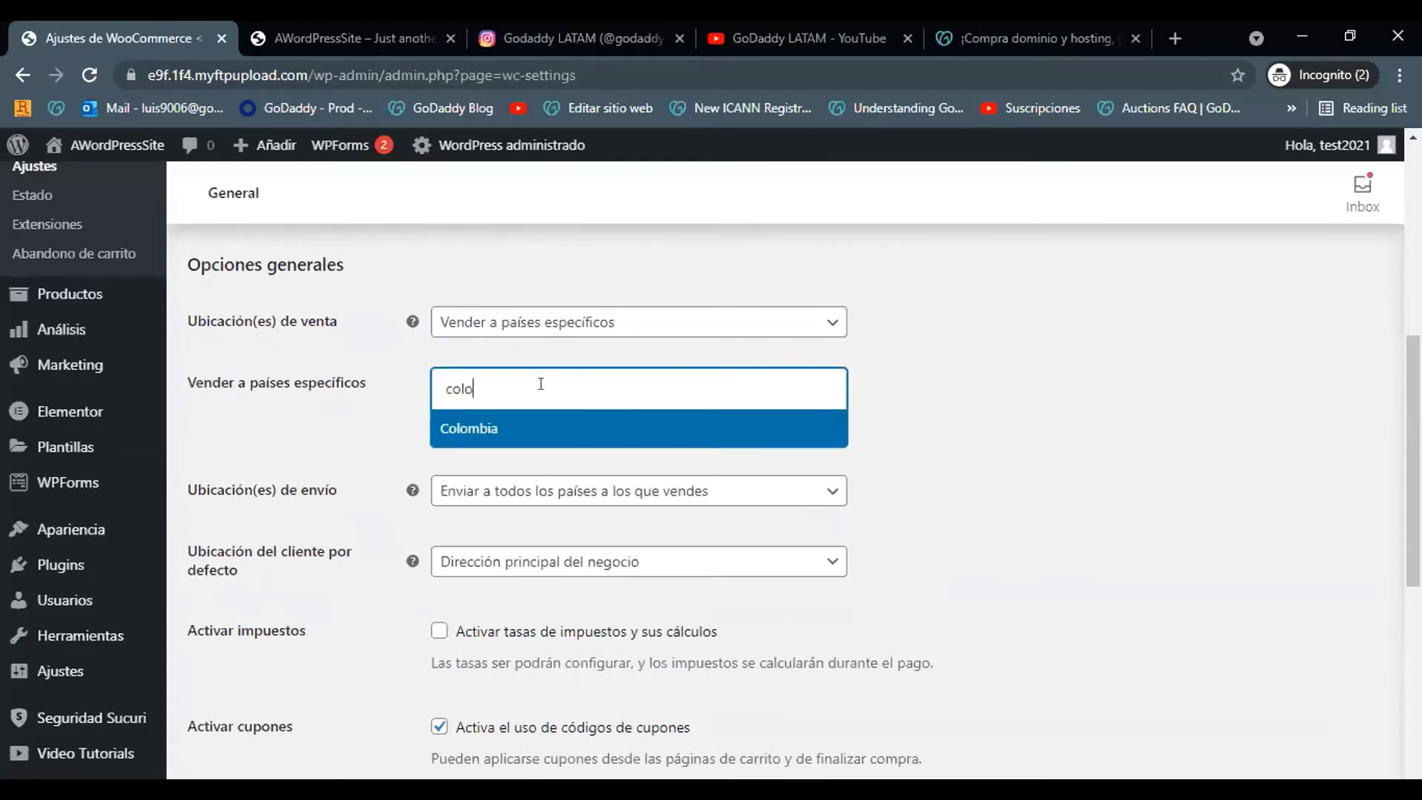
click(494, 438)
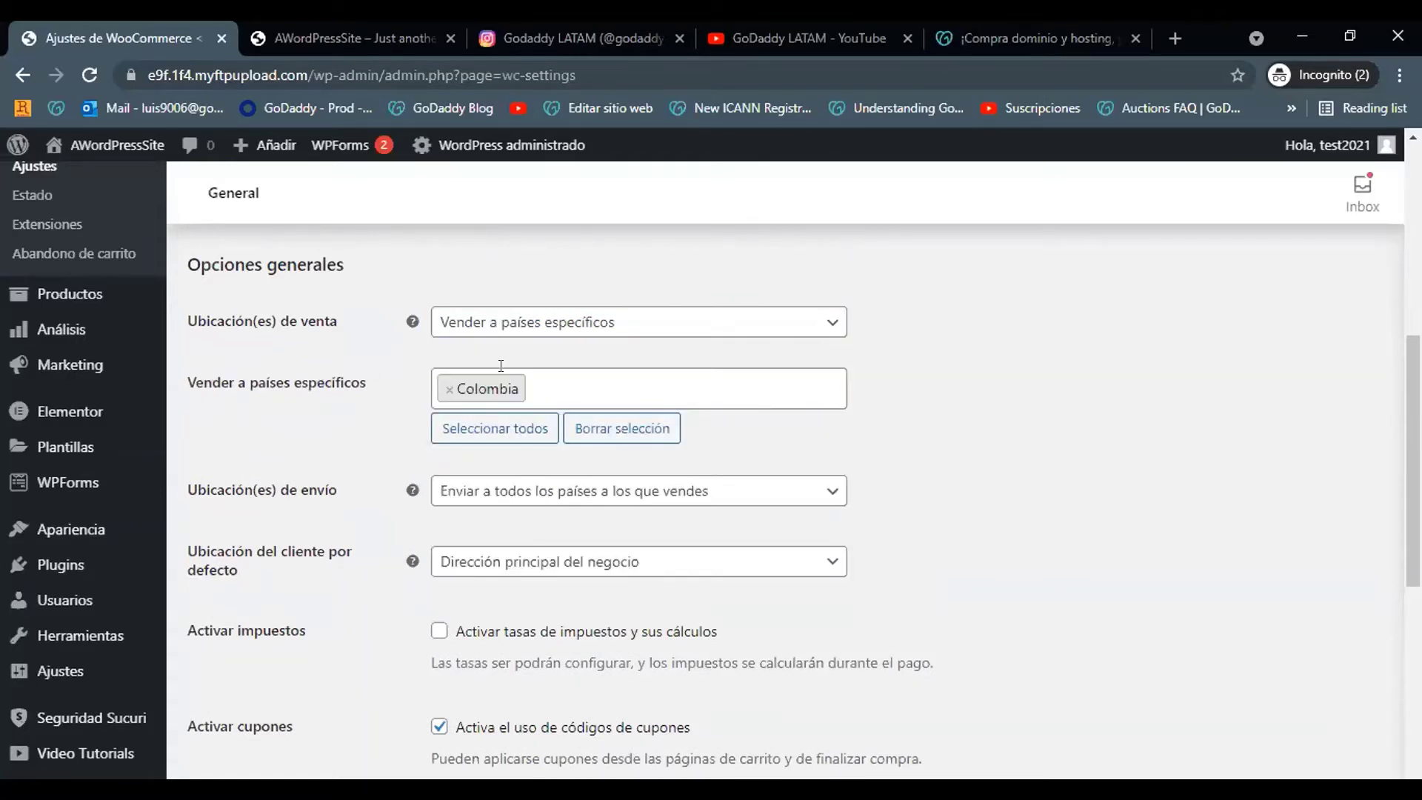
Step: Keep shipping to all selling countries and the default customer location at the store address
scroll(188, 393, down, 1)
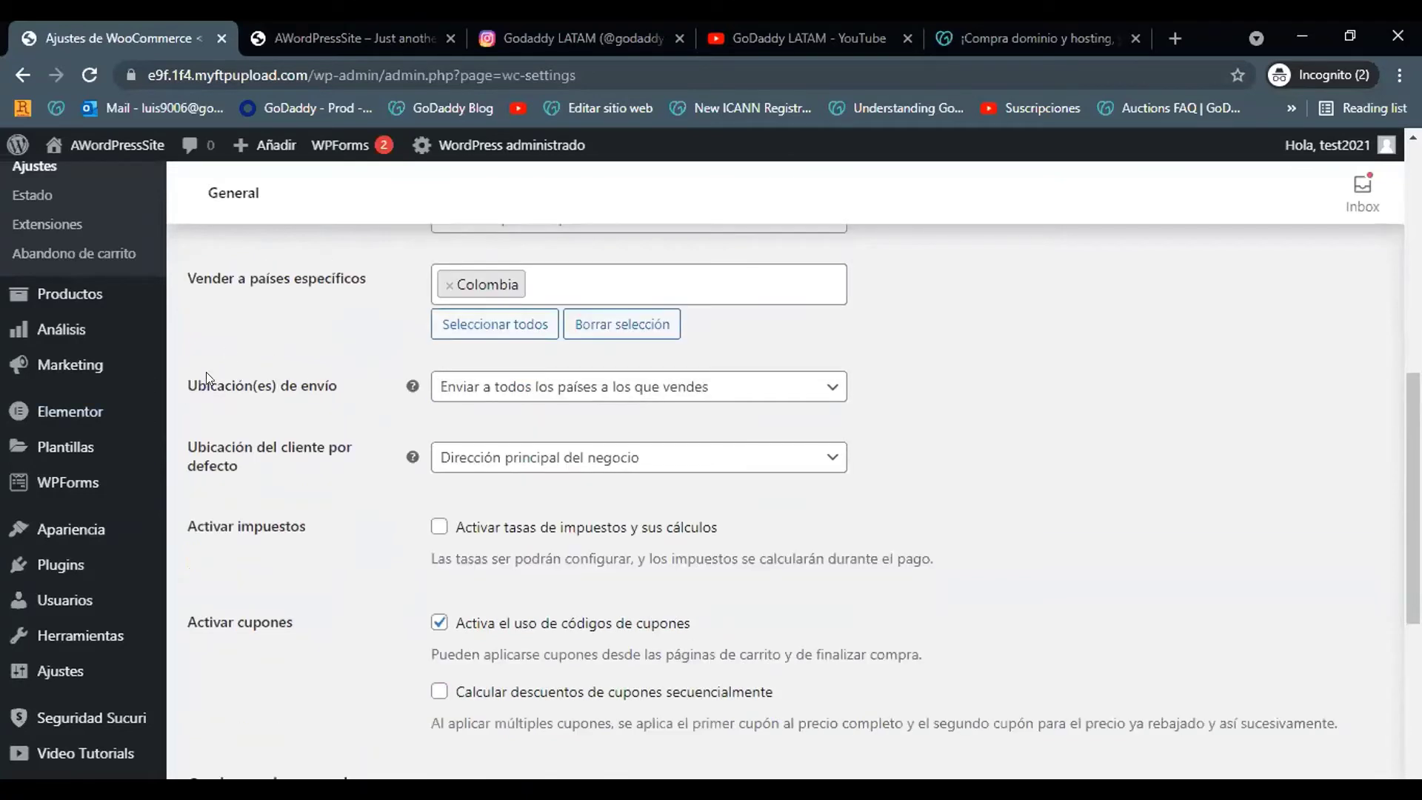
mouse_move(413, 386)
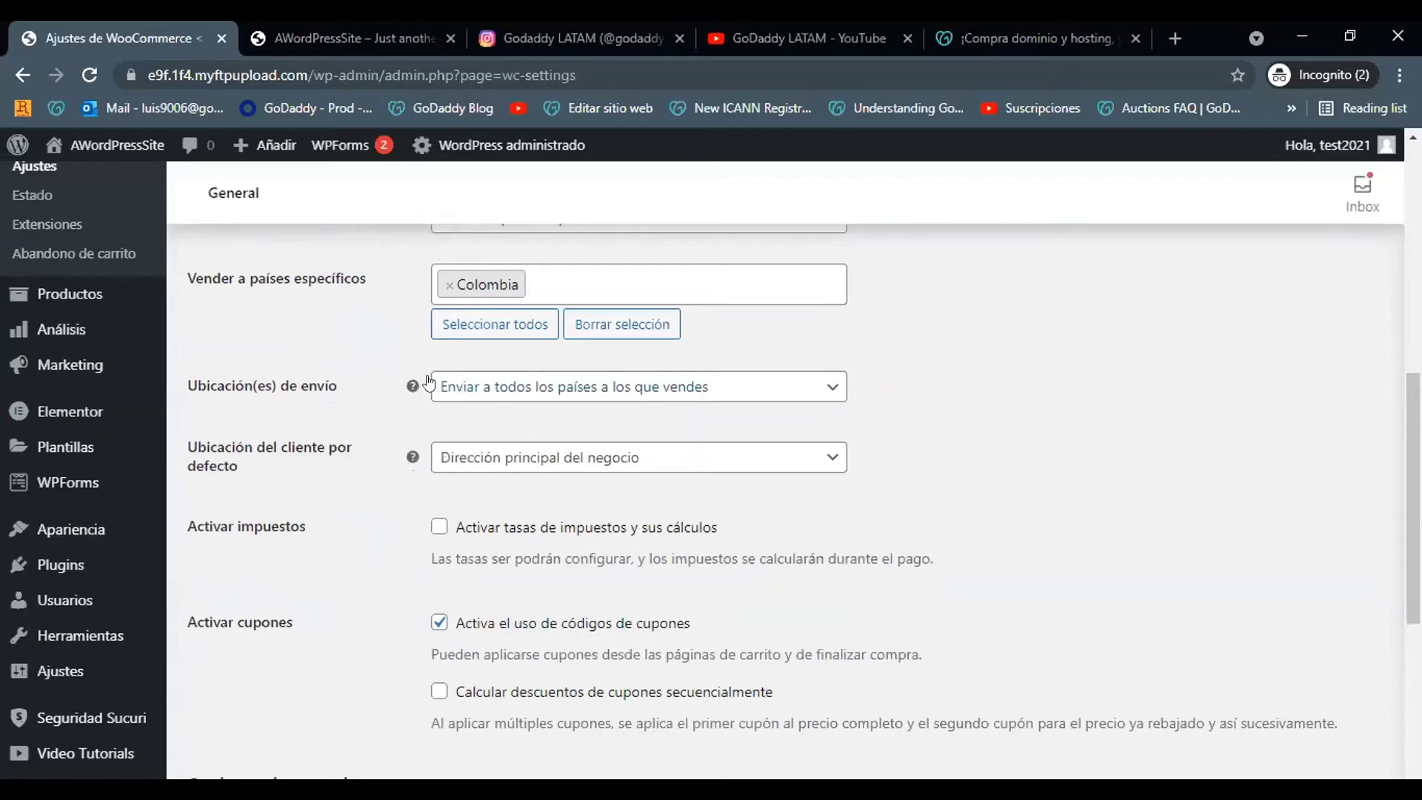
click(459, 387)
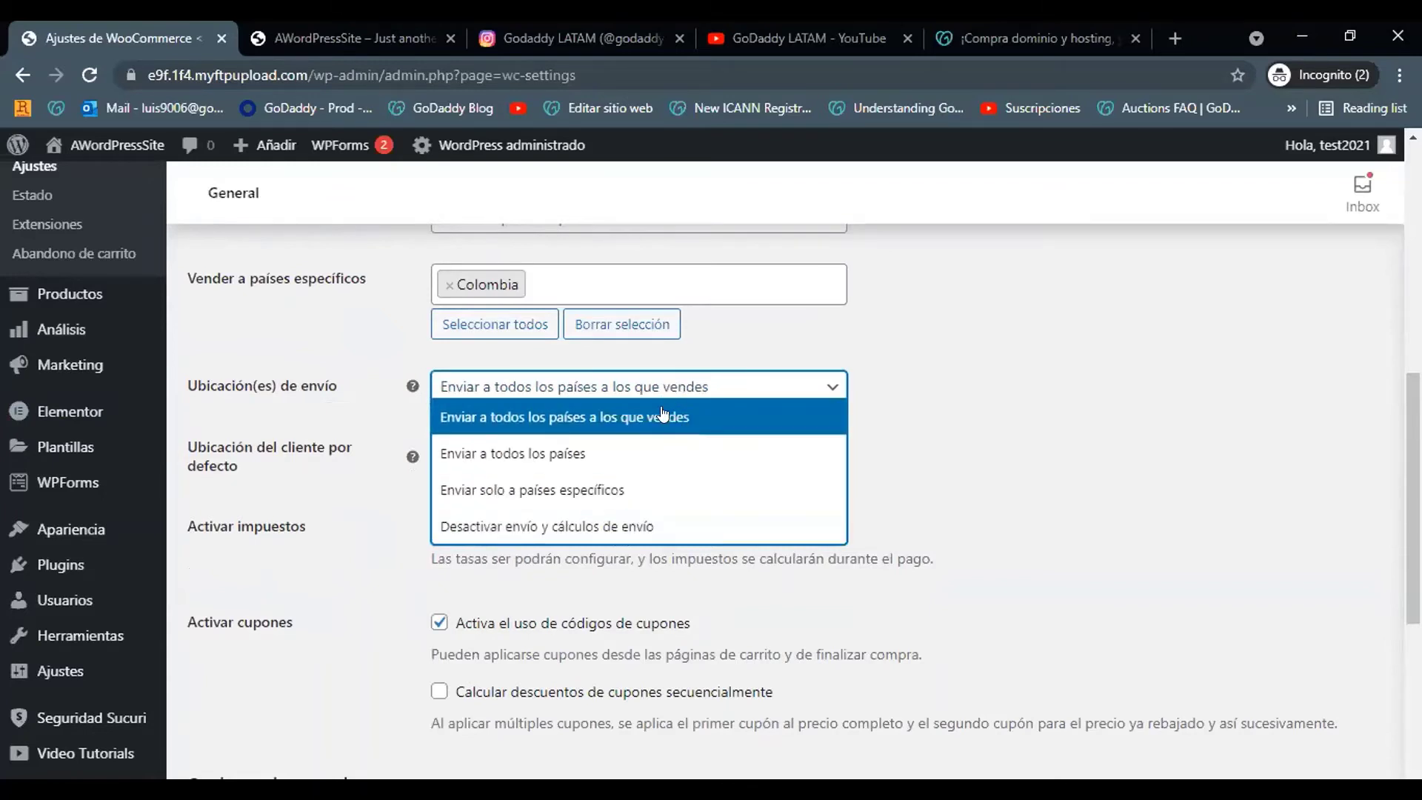
click(663, 415)
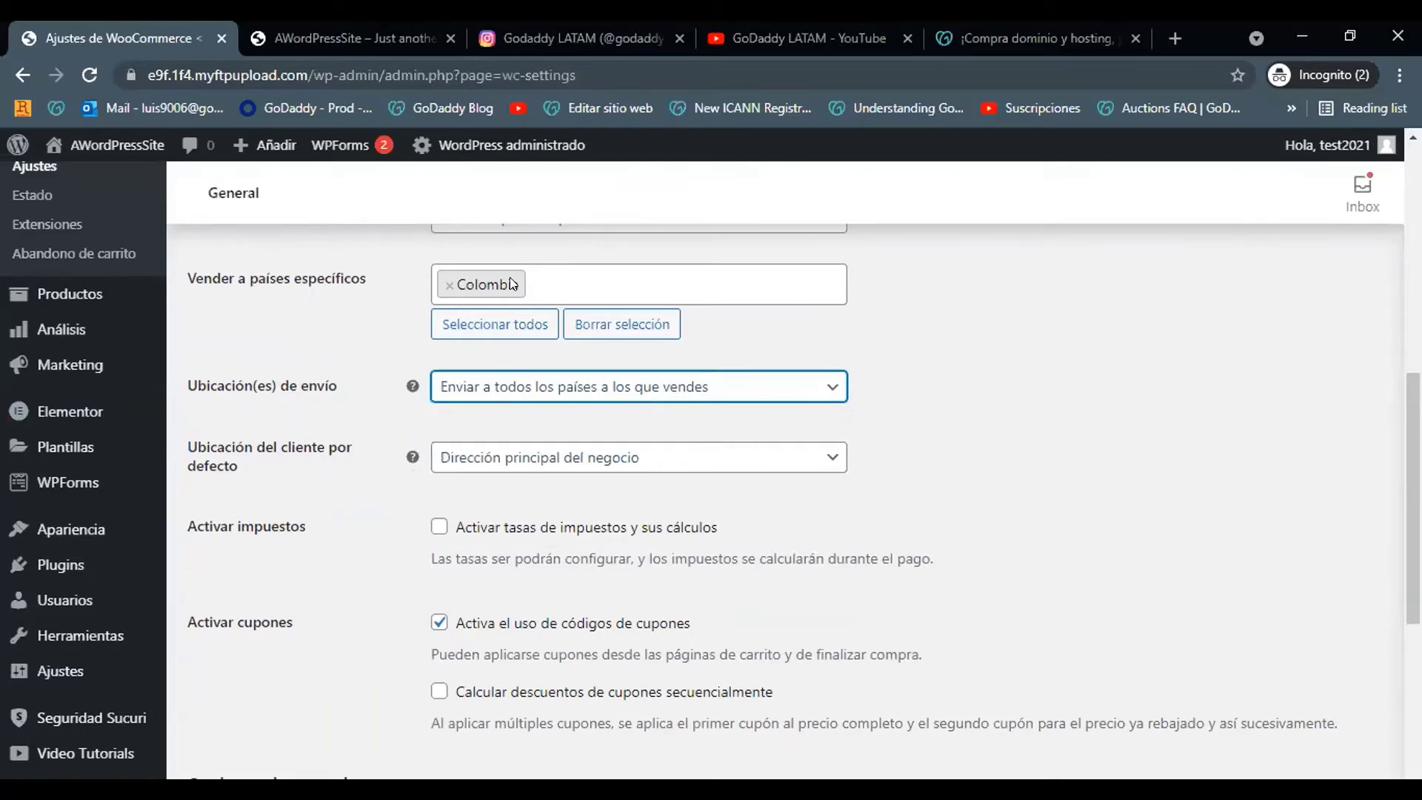
click(511, 453)
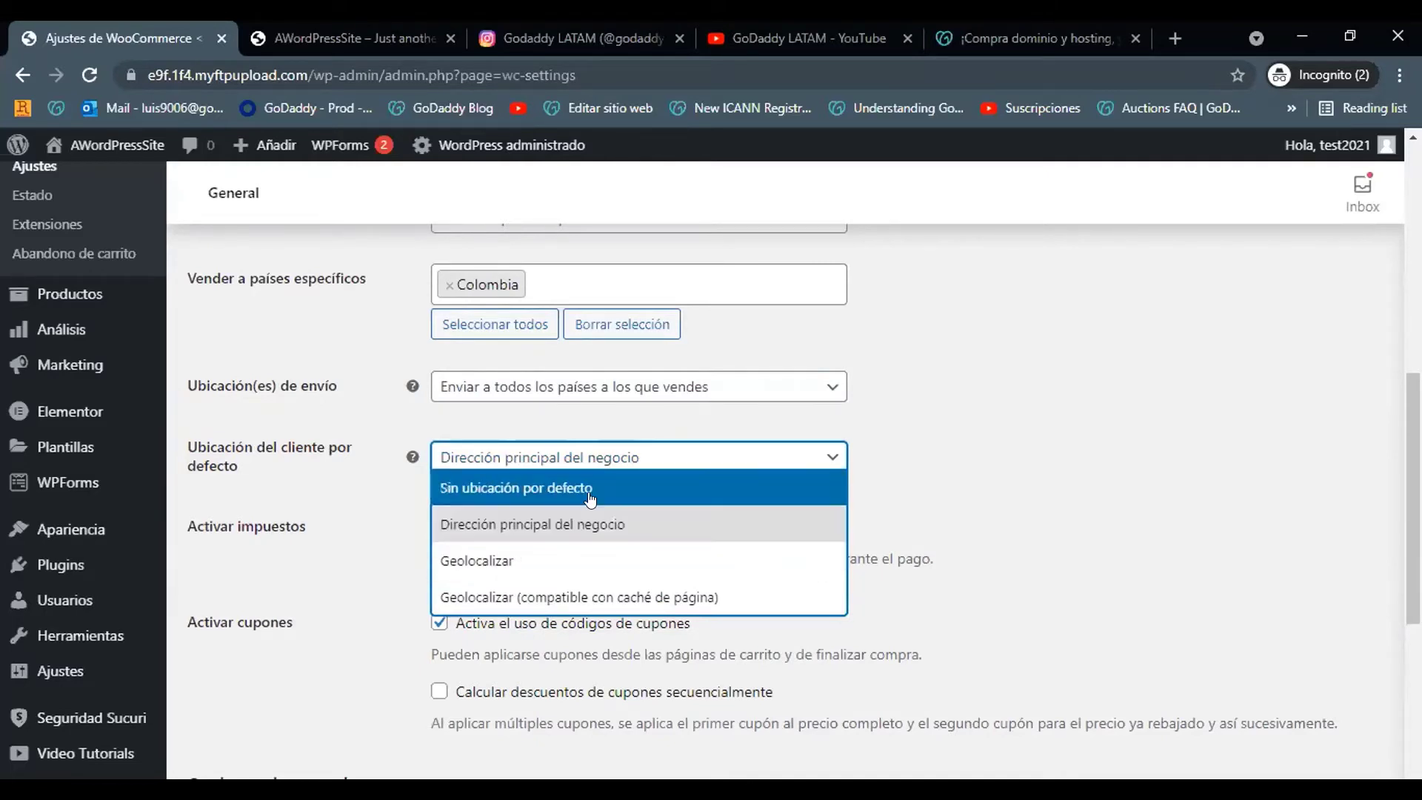
click(590, 459)
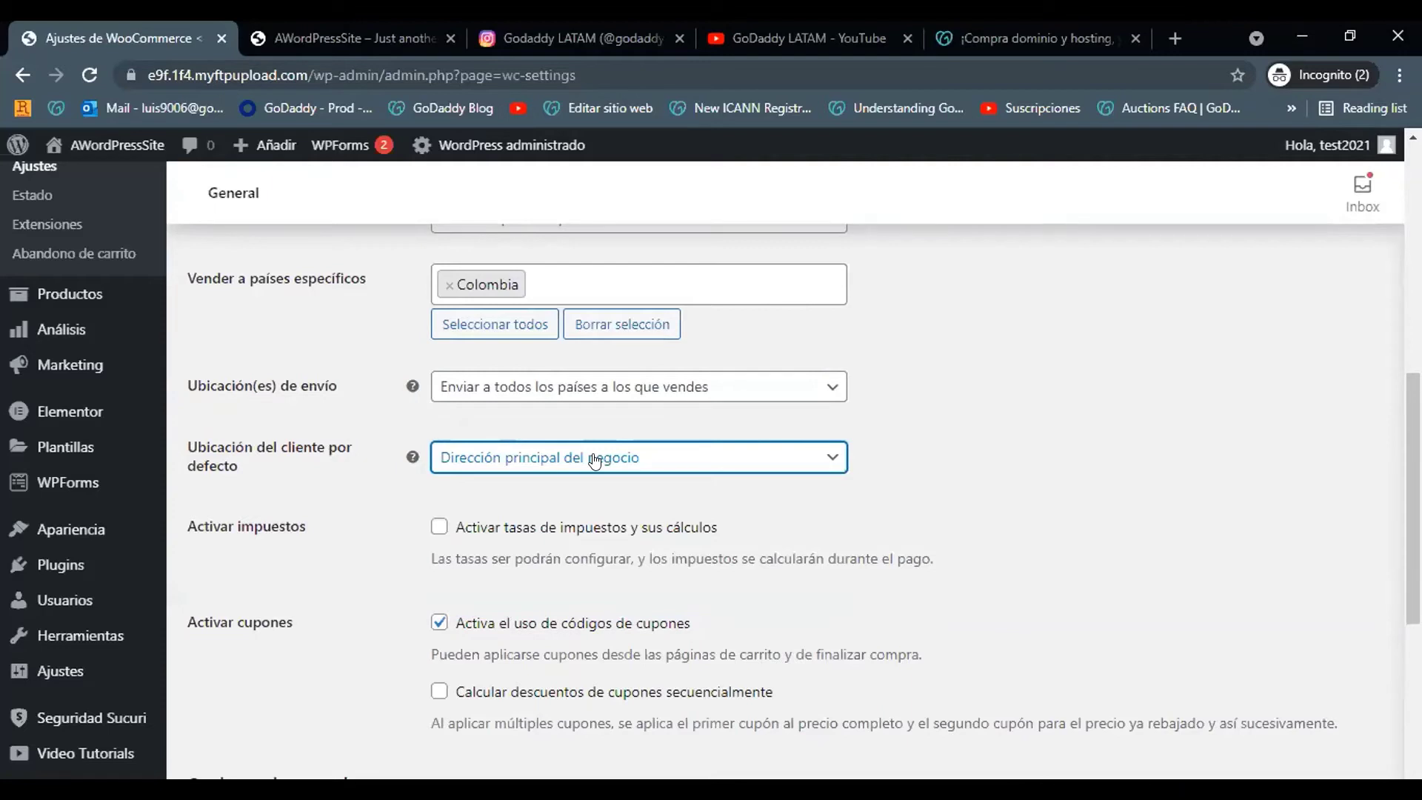
click(595, 460)
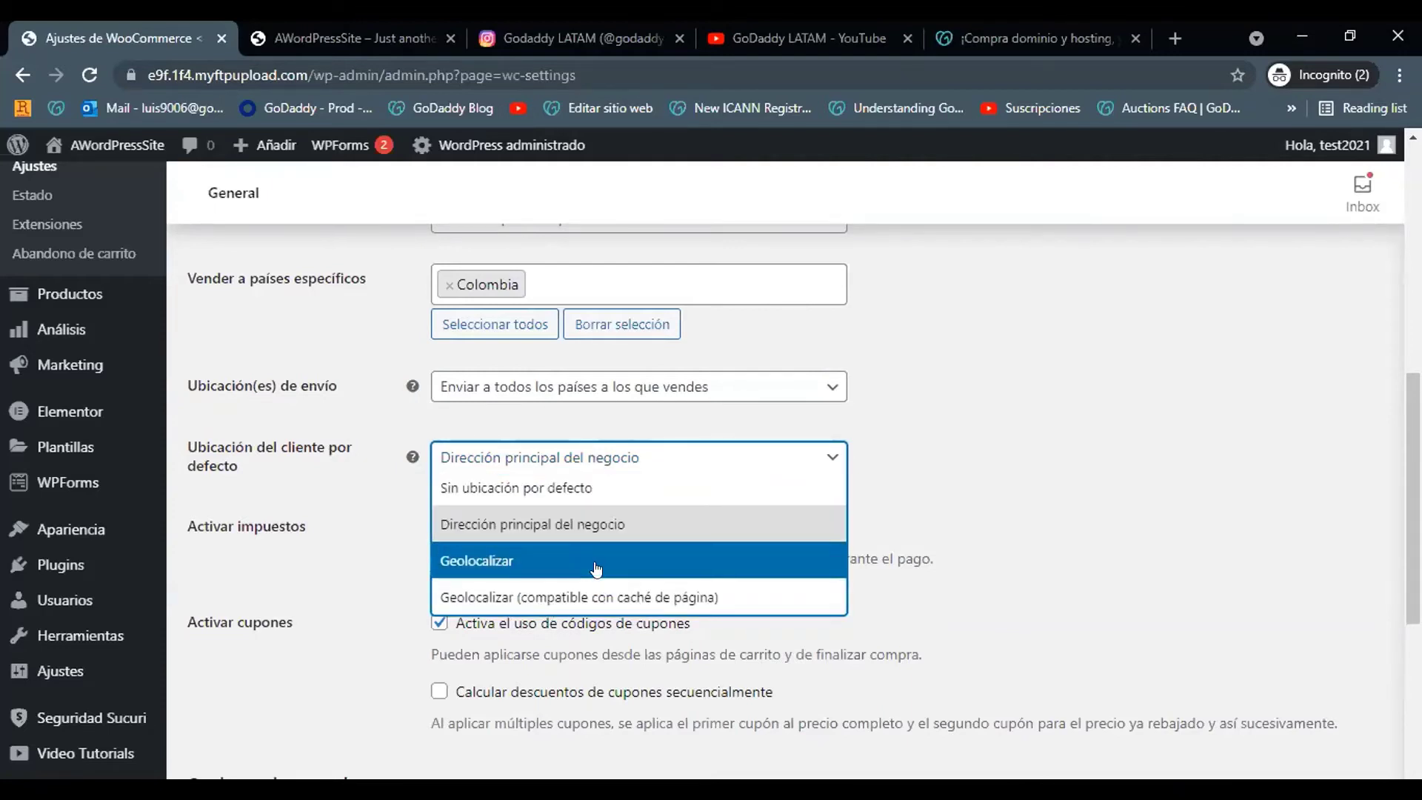
click(527, 522)
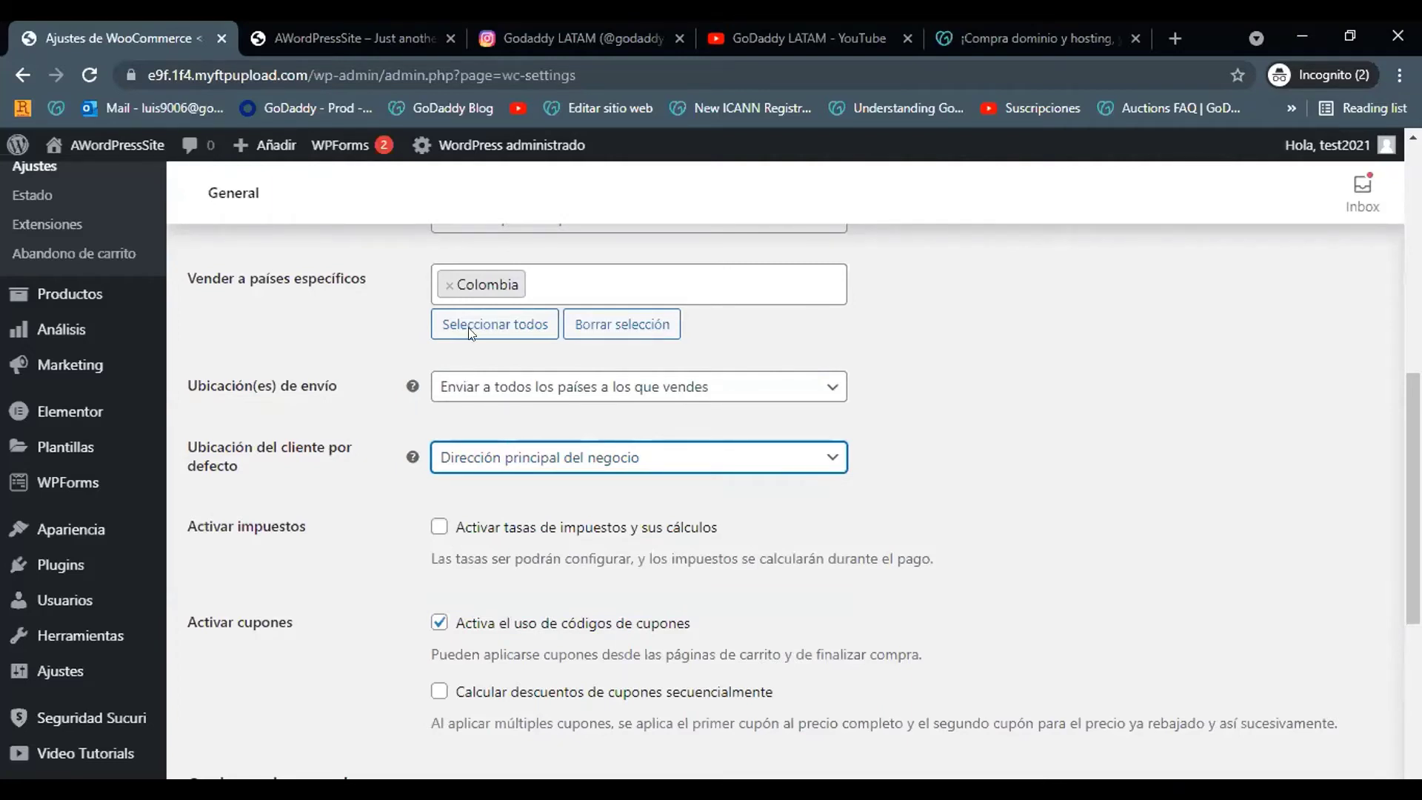
click(541, 457)
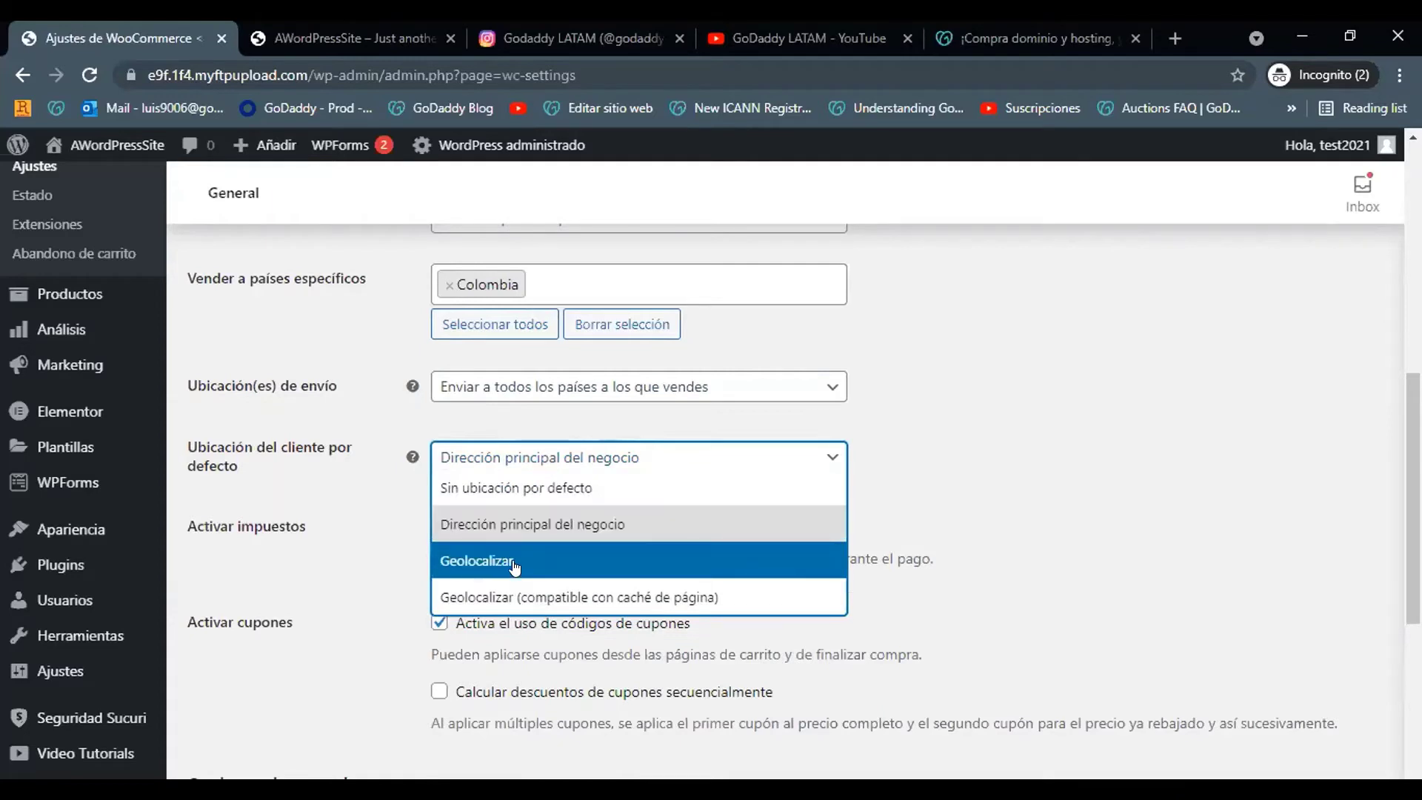
click(680, 464)
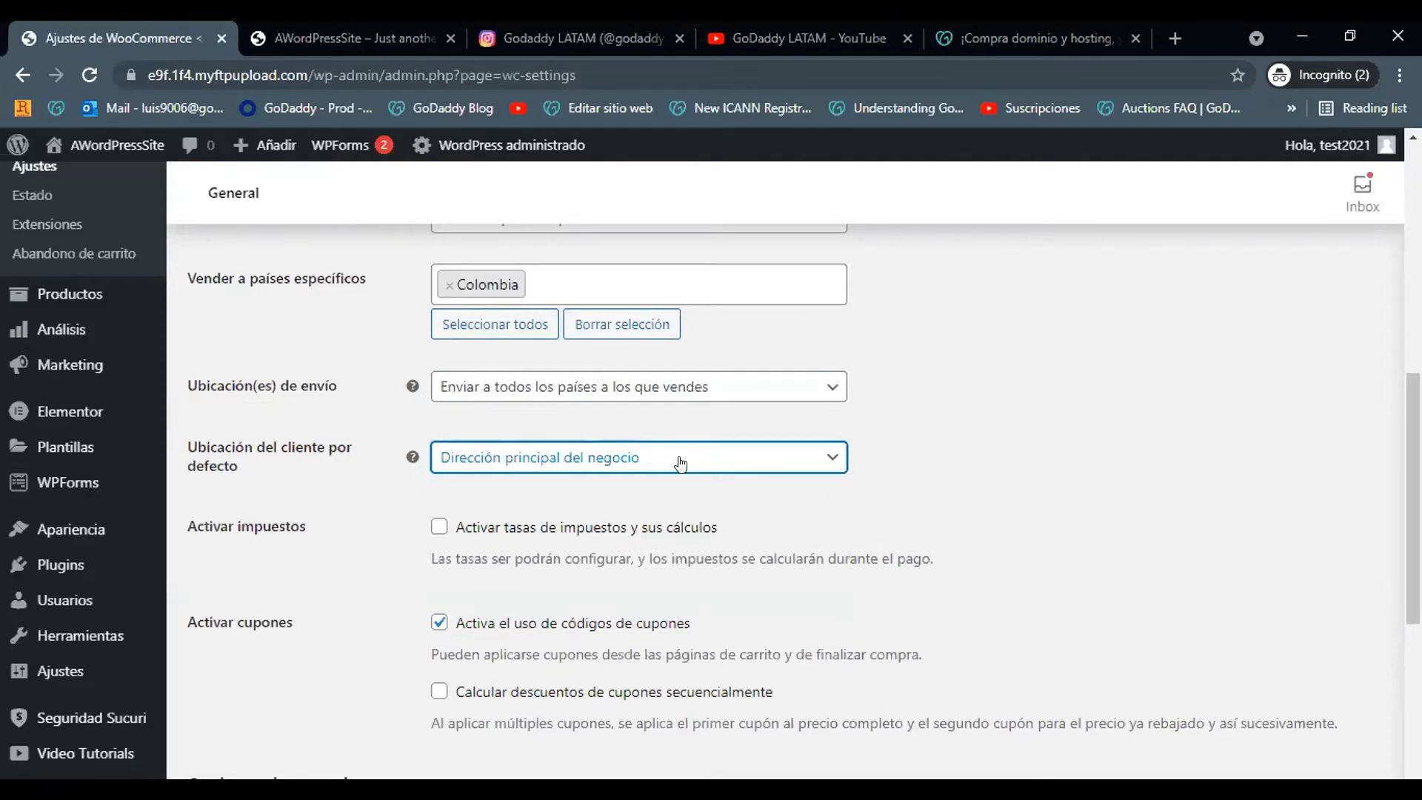
scroll(655, 492, down, 3)
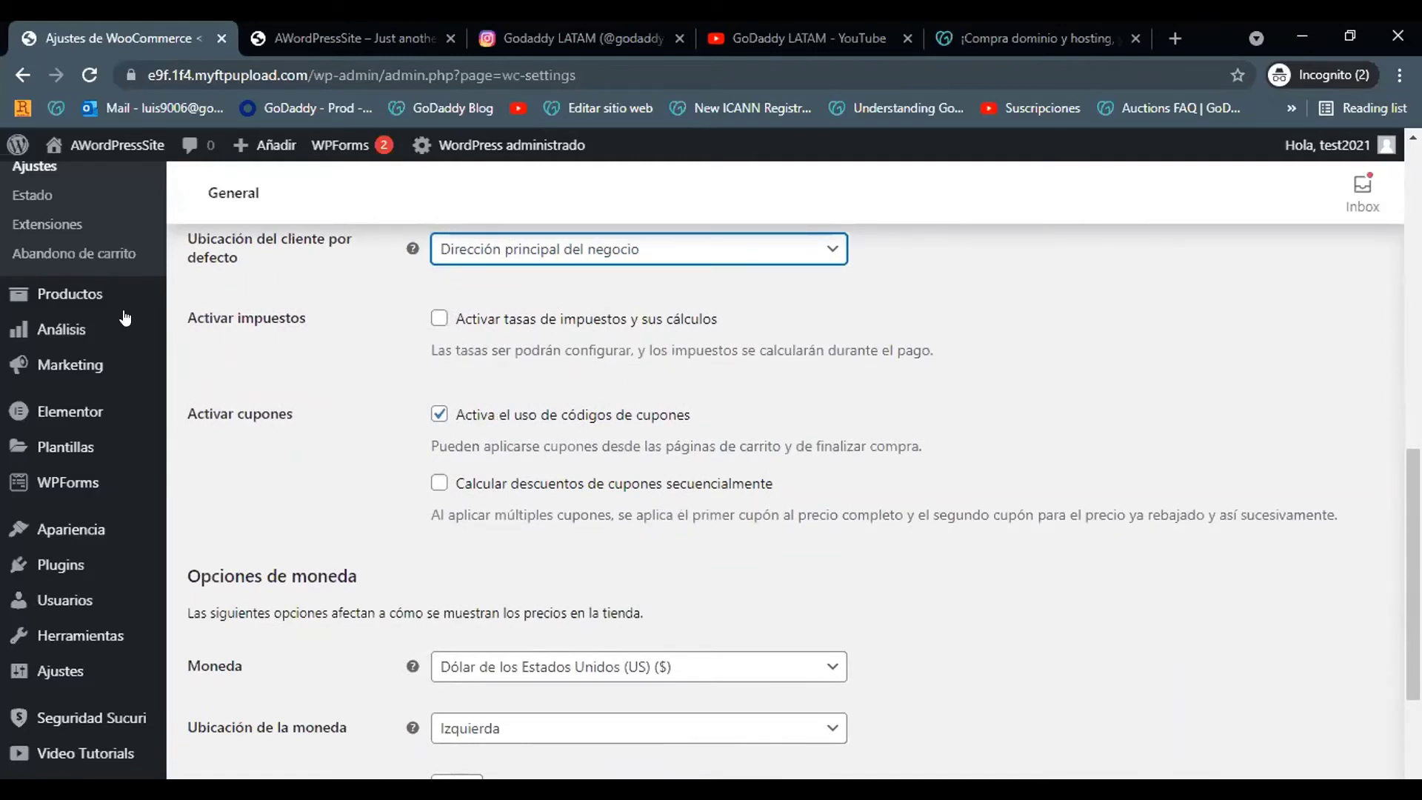
Step: Enable 'Activar tasas de impuestos y sus cálculos' and save the general settings
drag(188, 318, 326, 318)
click(438, 318)
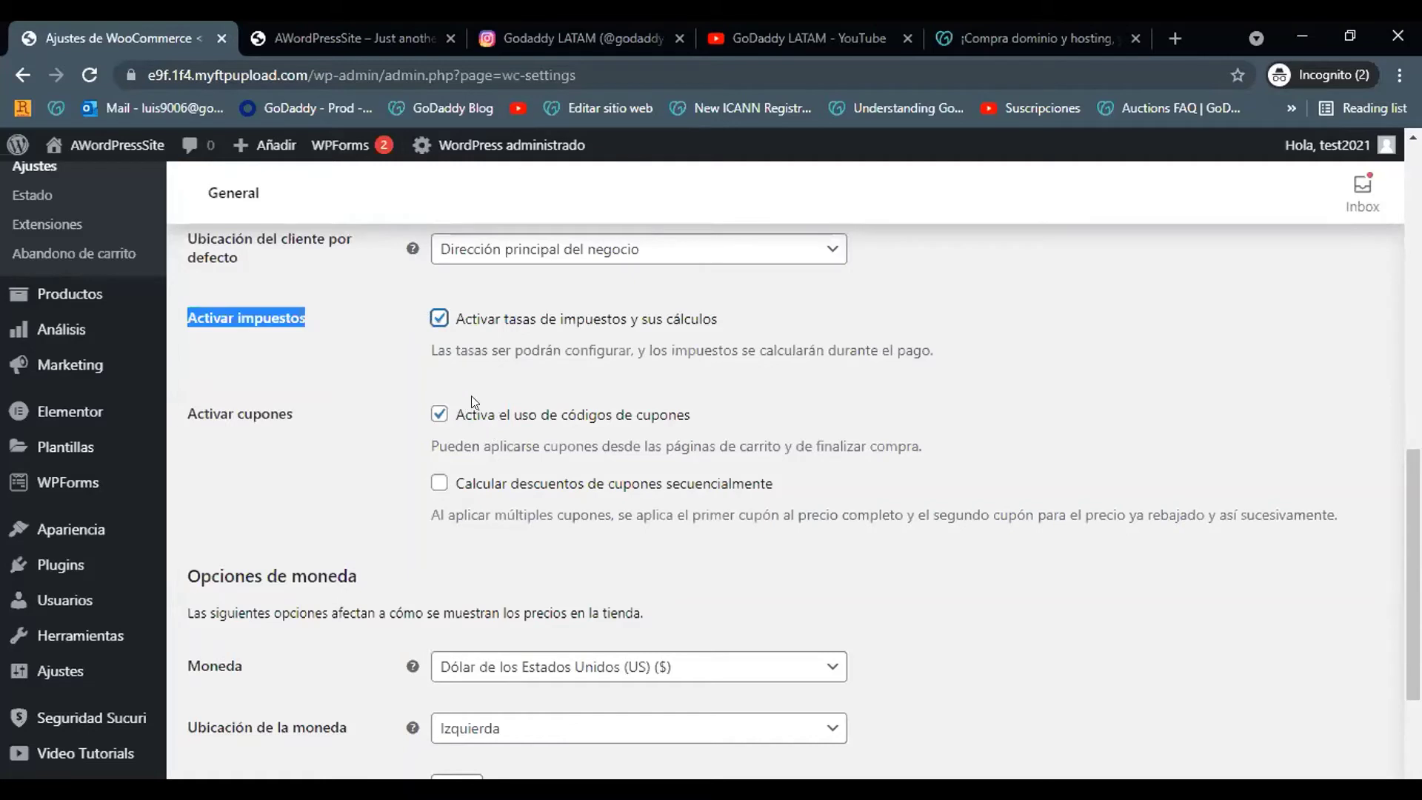
scroll(472, 401, down, 3)
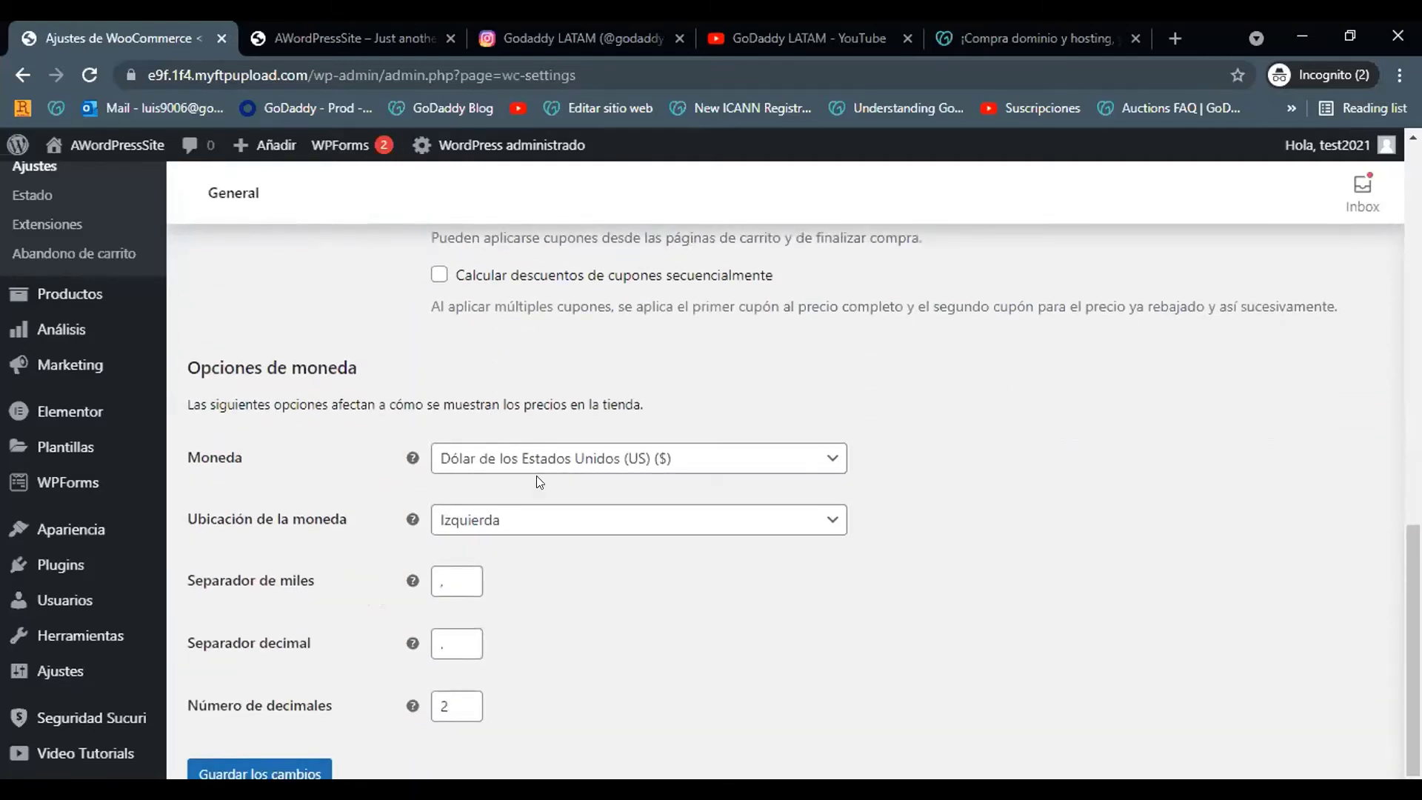
scroll(592, 489, down, 1)
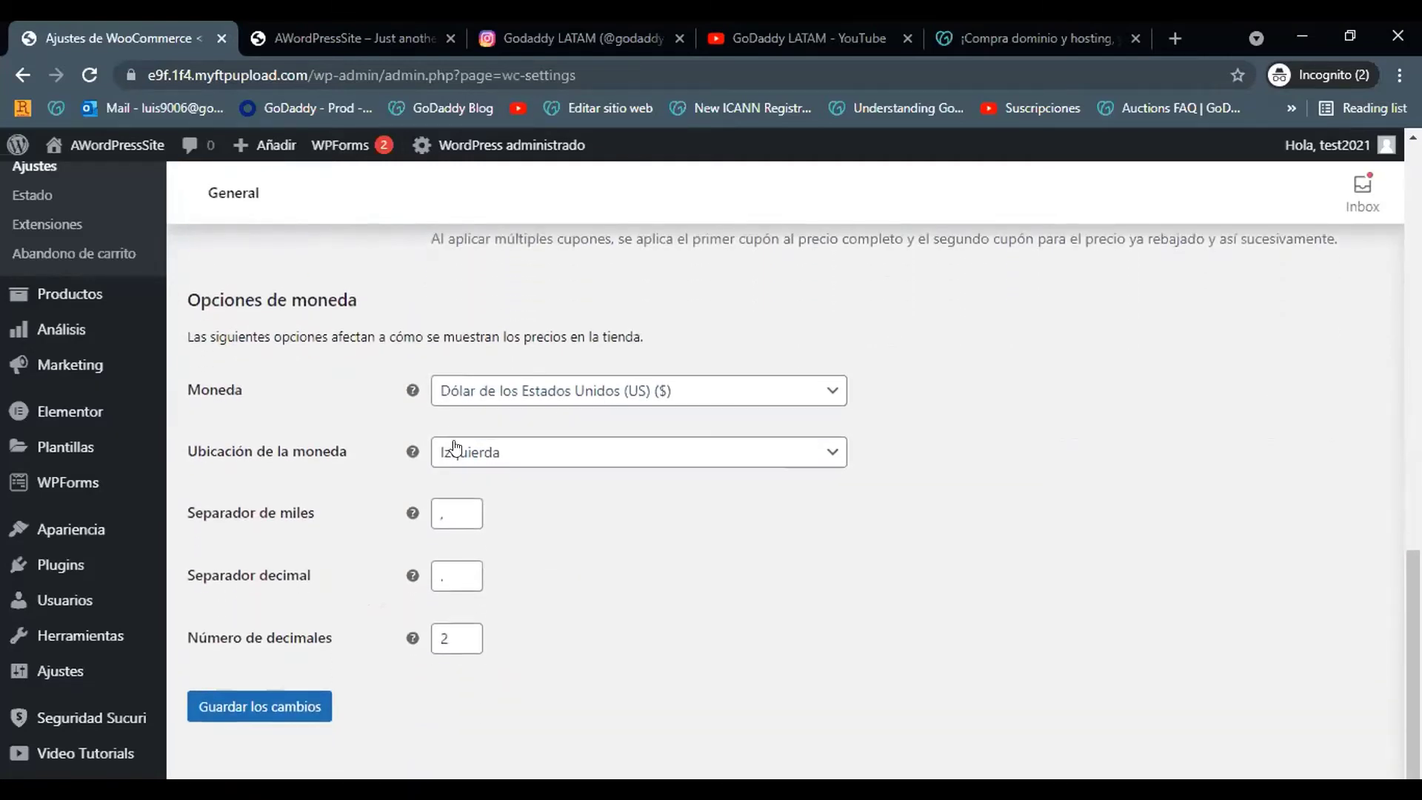
click(289, 705)
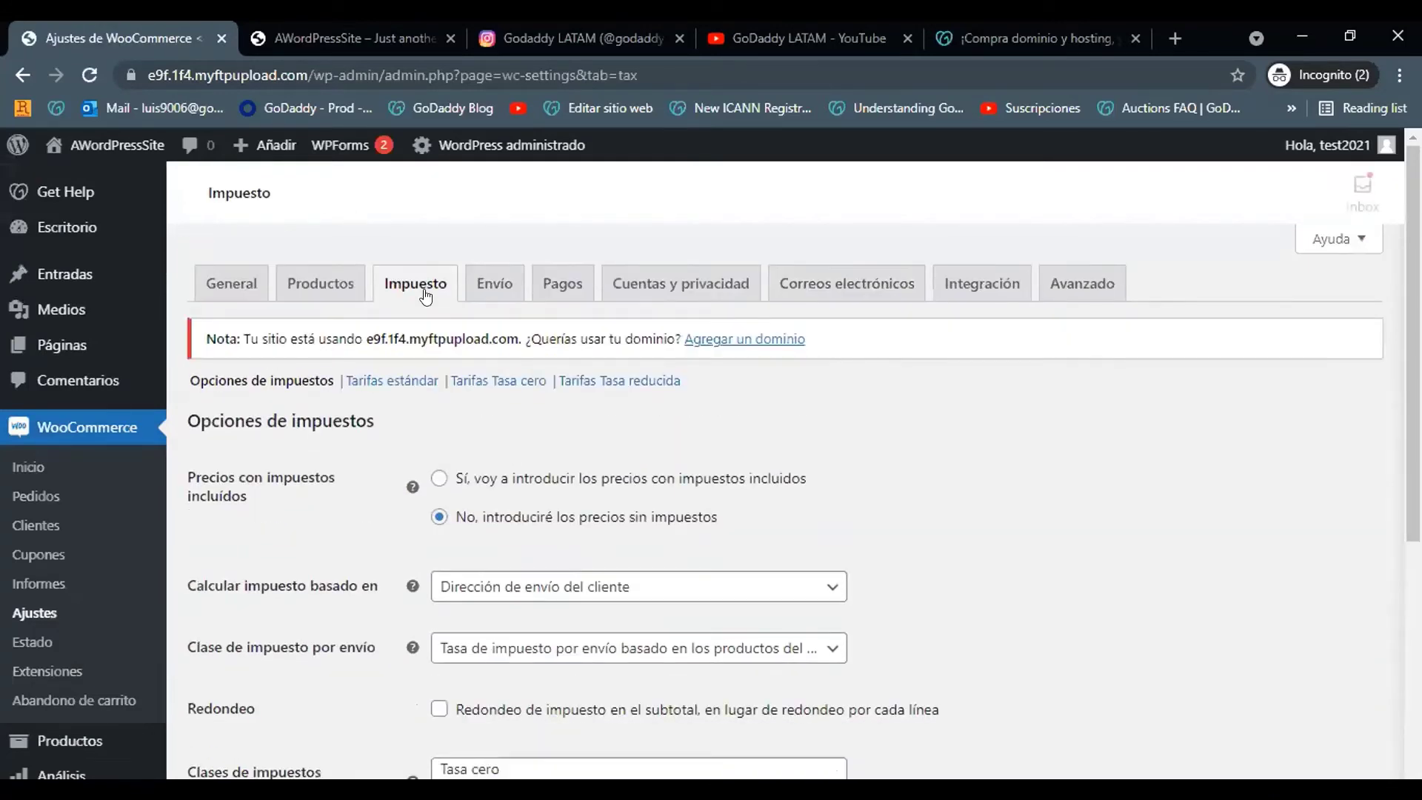
Step: On the Impuesto tab, enter prices without tax and calculate tax from the customer's address
click(392, 283)
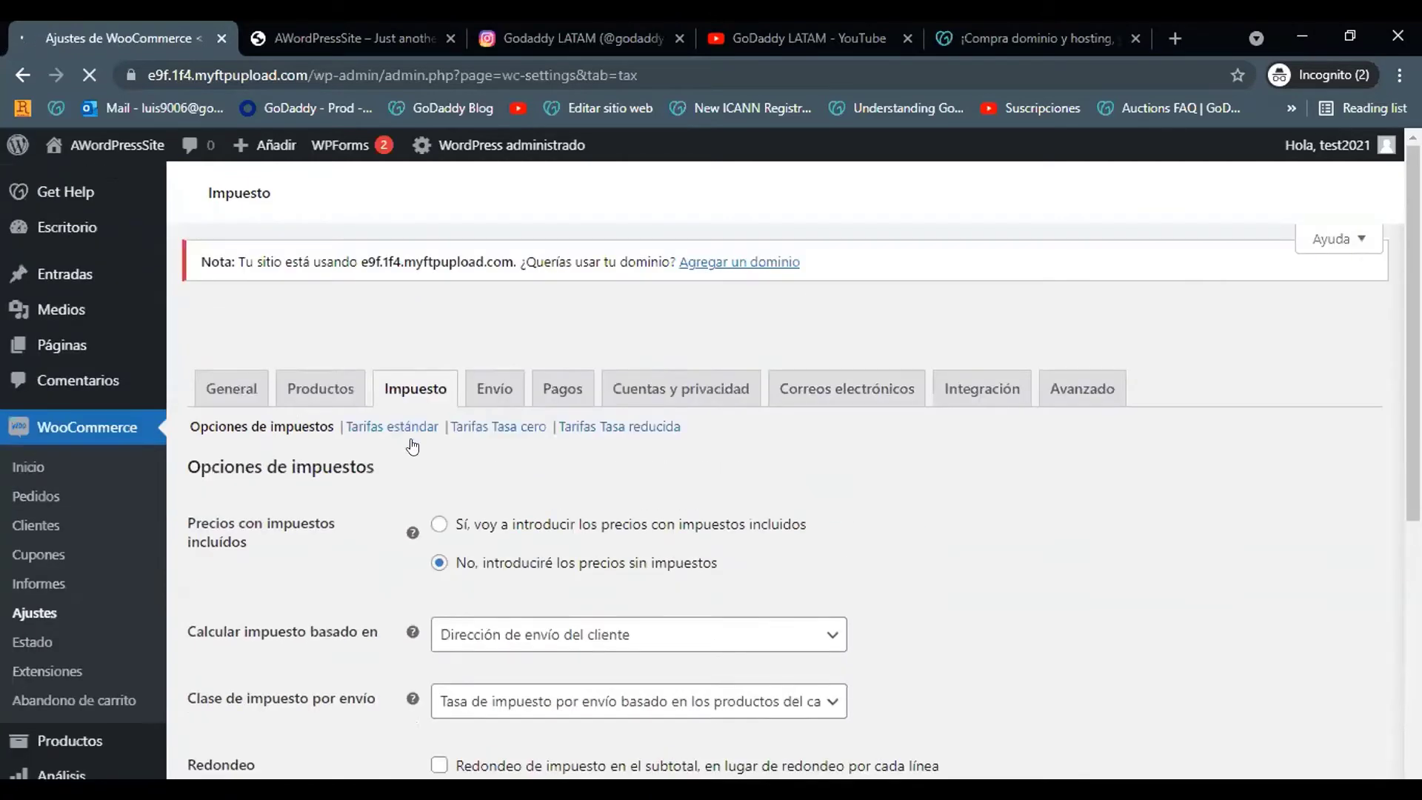
scroll(407, 444, down, 5)
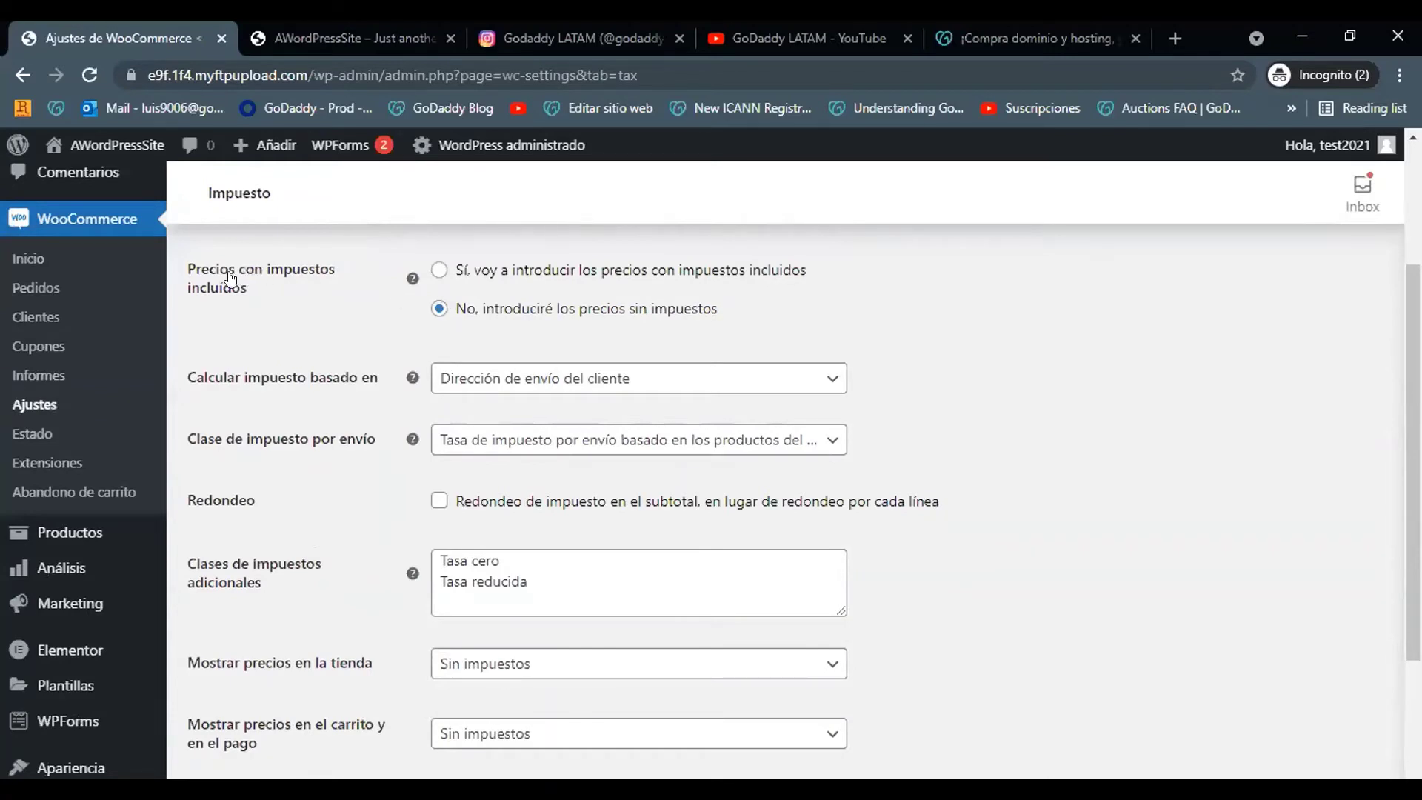
scroll(229, 277, up, 2)
click(435, 377)
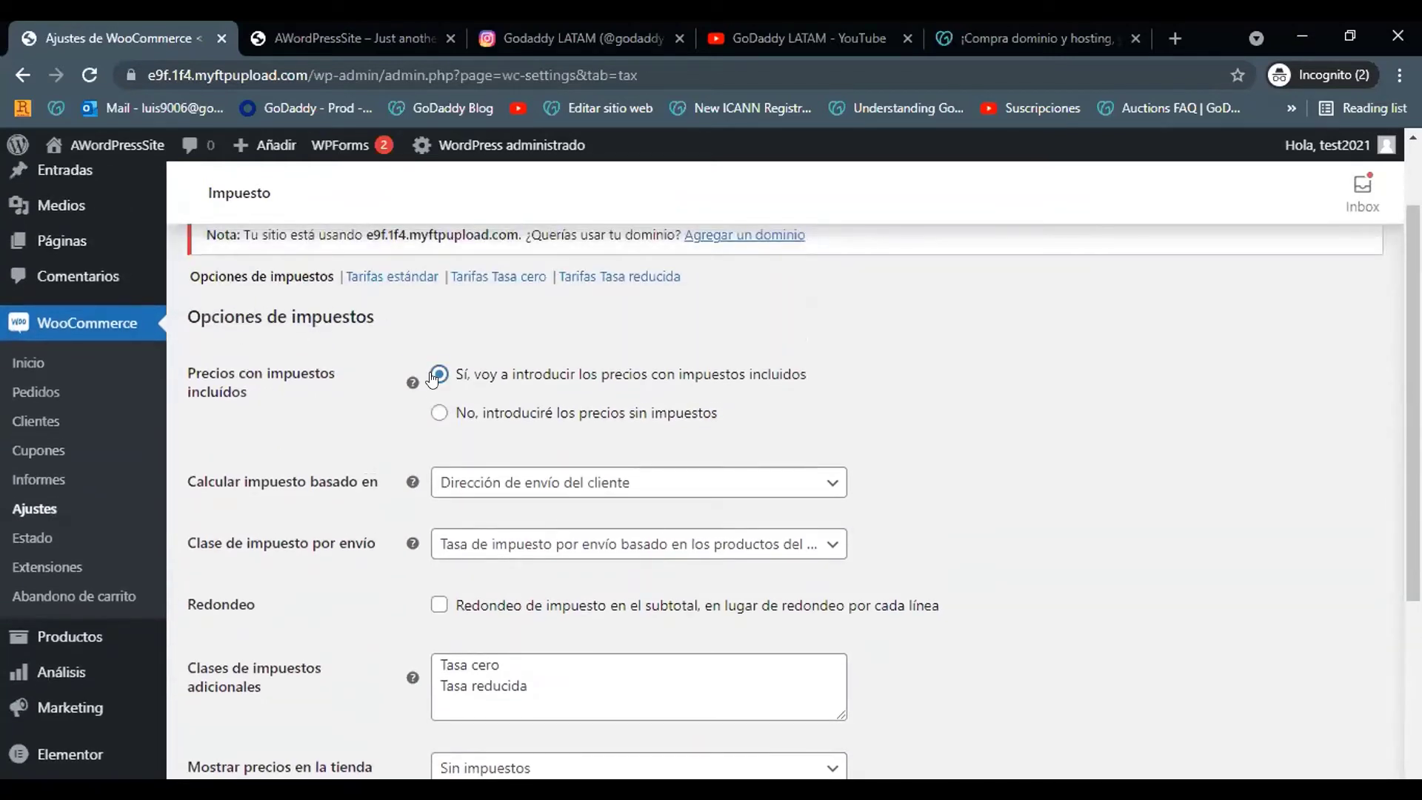
click(433, 416)
scroll(321, 360, down, 1)
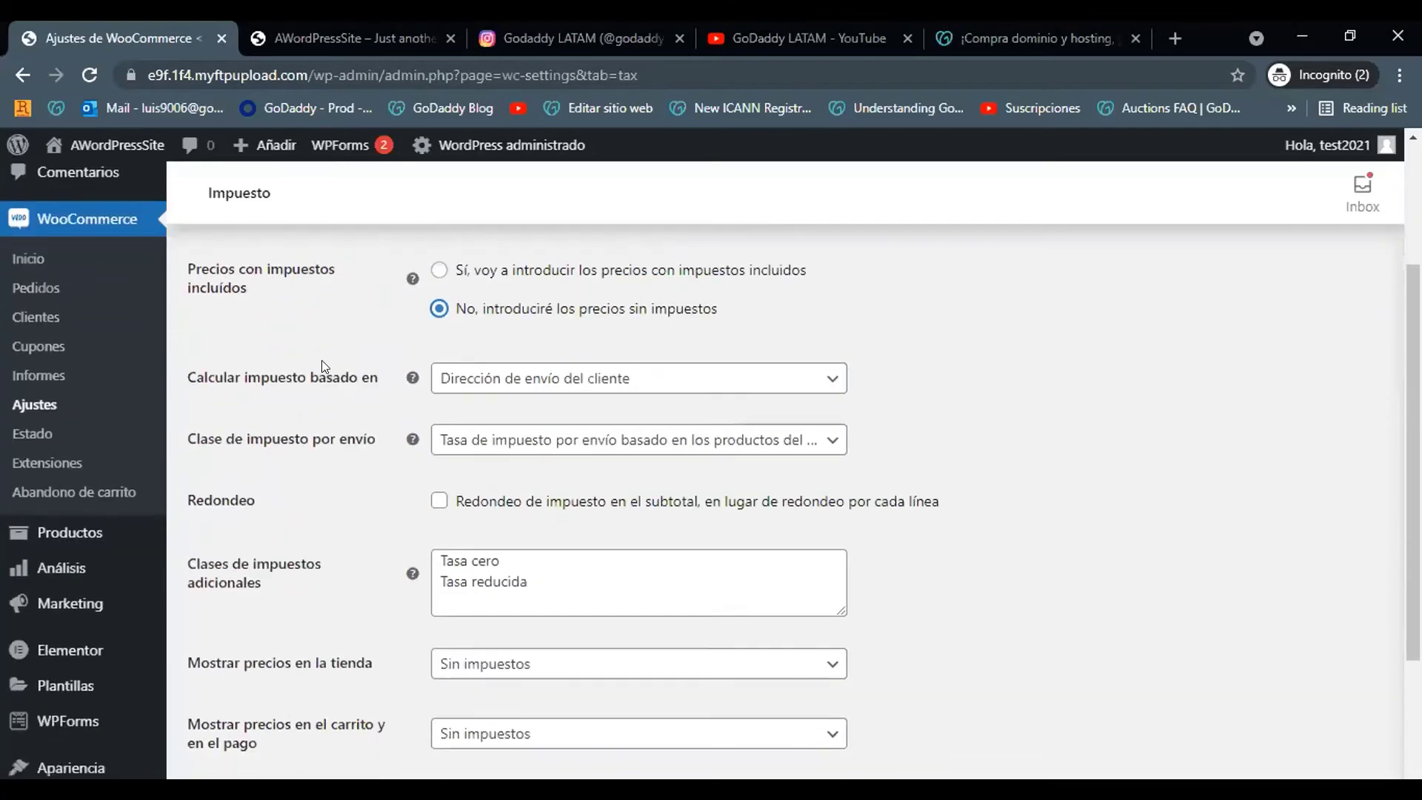
click(460, 376)
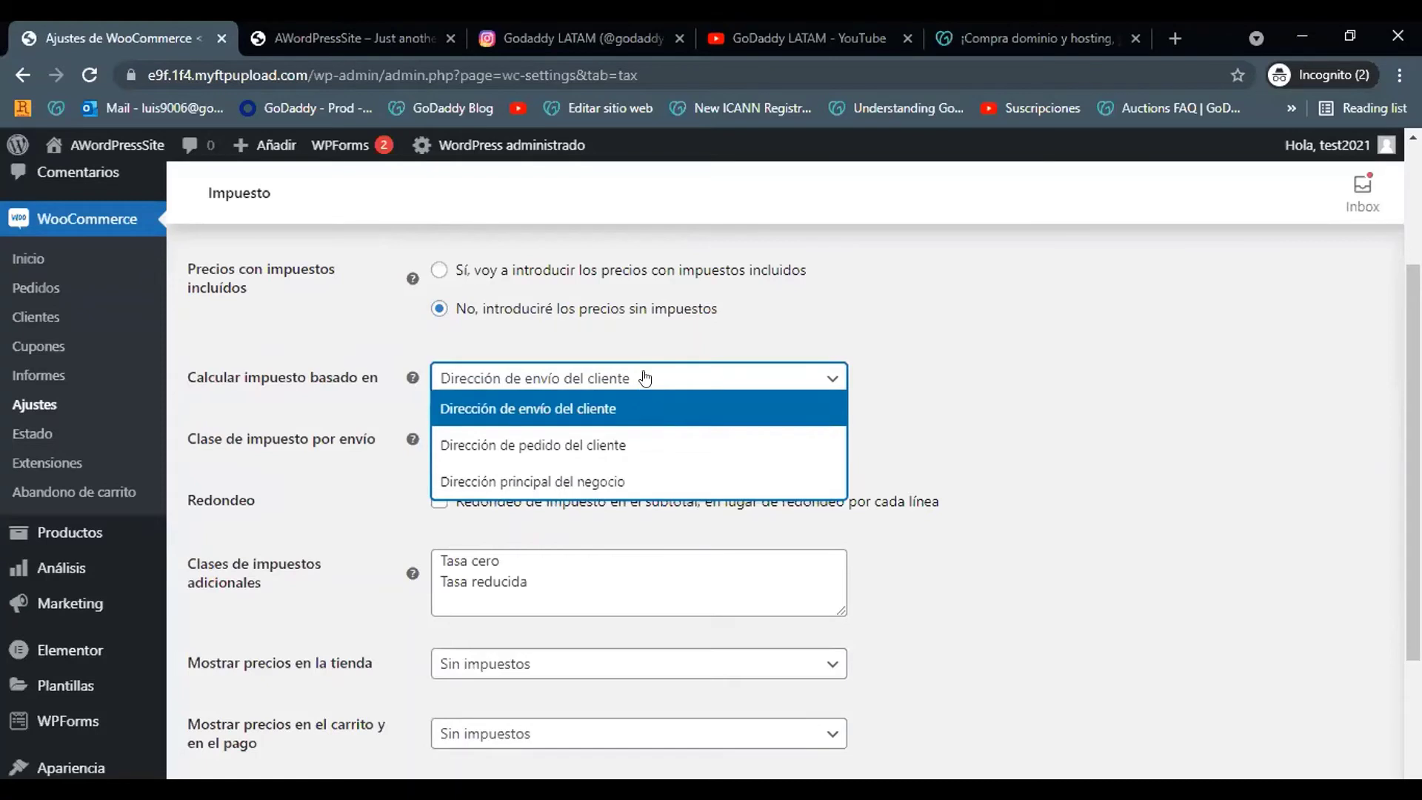
click(622, 444)
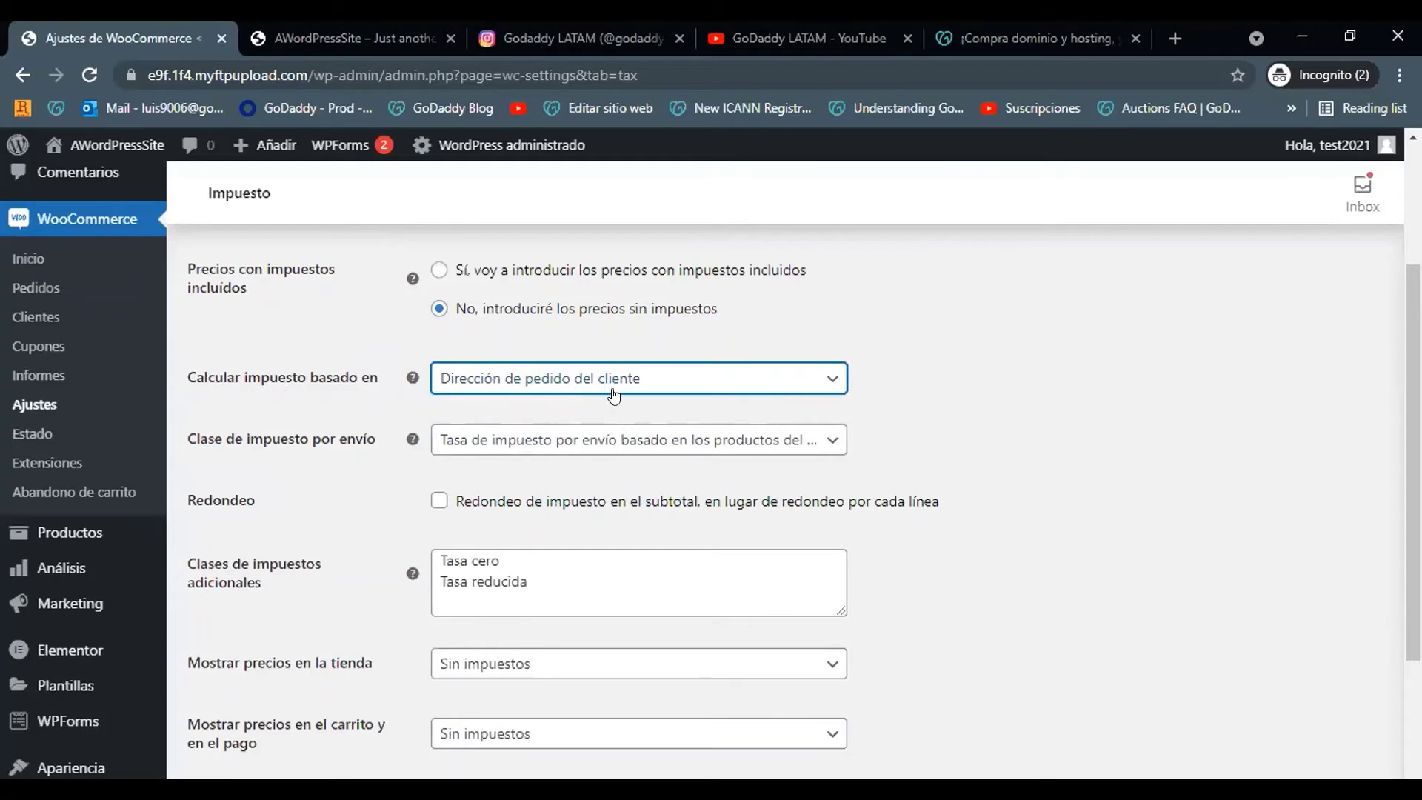
click(504, 446)
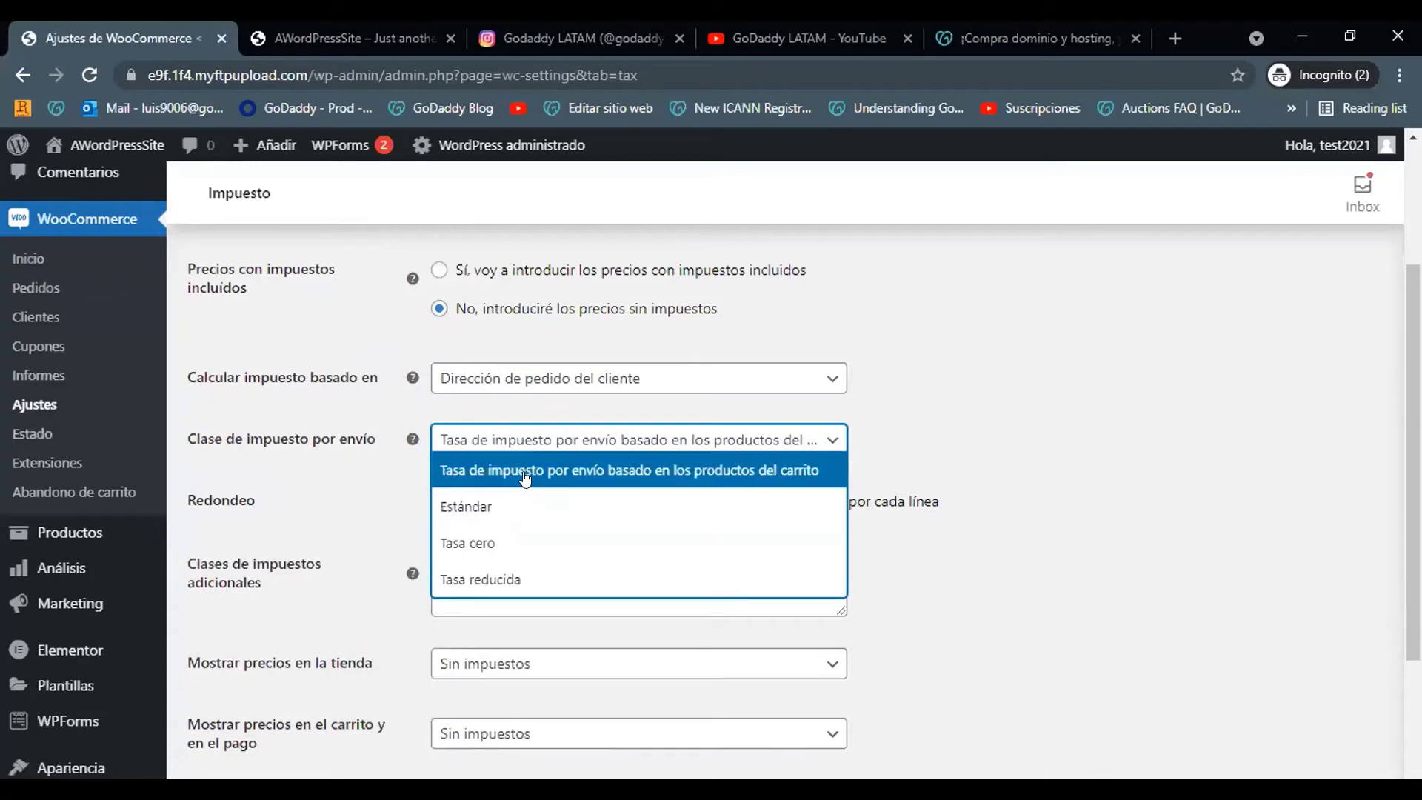
click(558, 453)
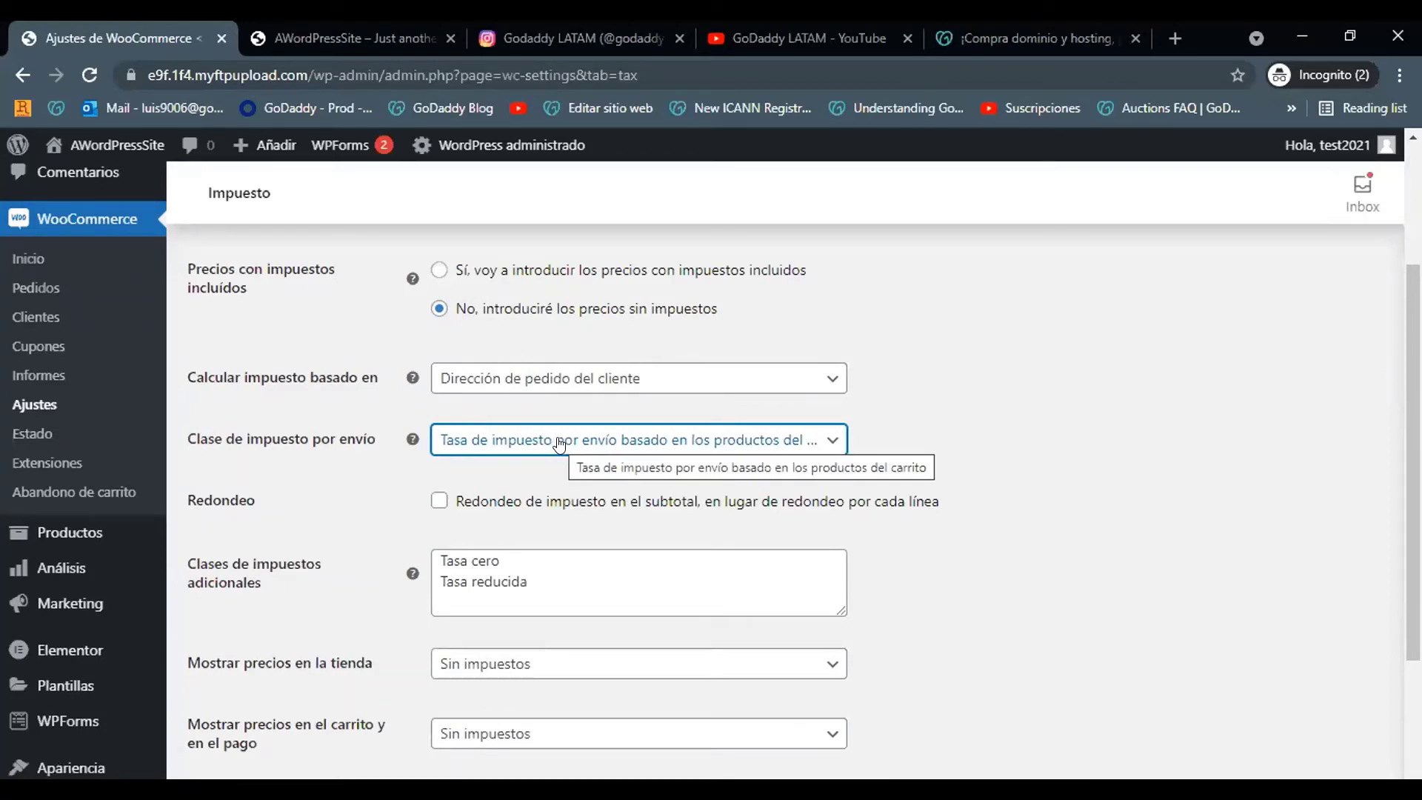
Step: Keep shop and cart/checkout prices shown 'Sin impuestos' and save the tax options
scroll(559, 442, down, 1)
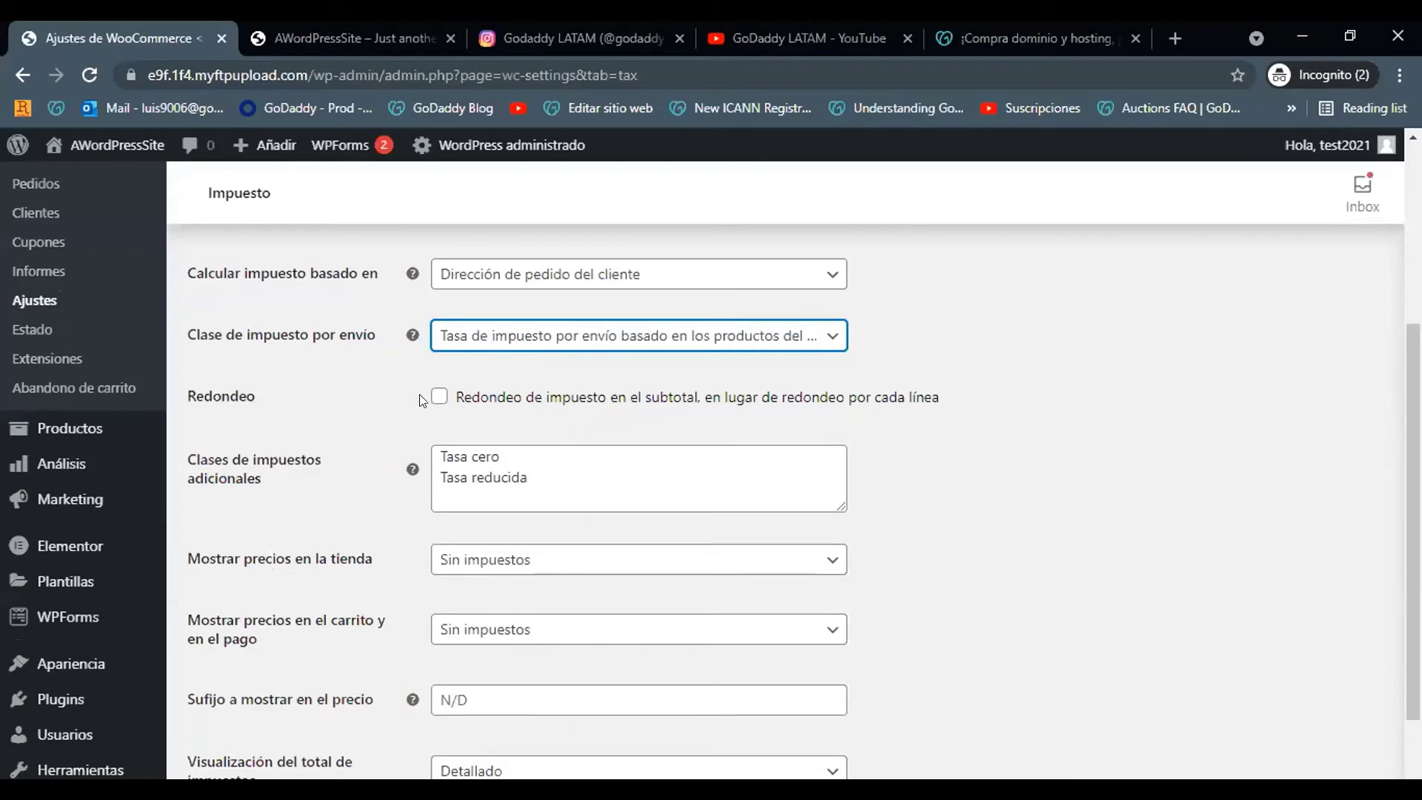
scroll(455, 422, down, 2)
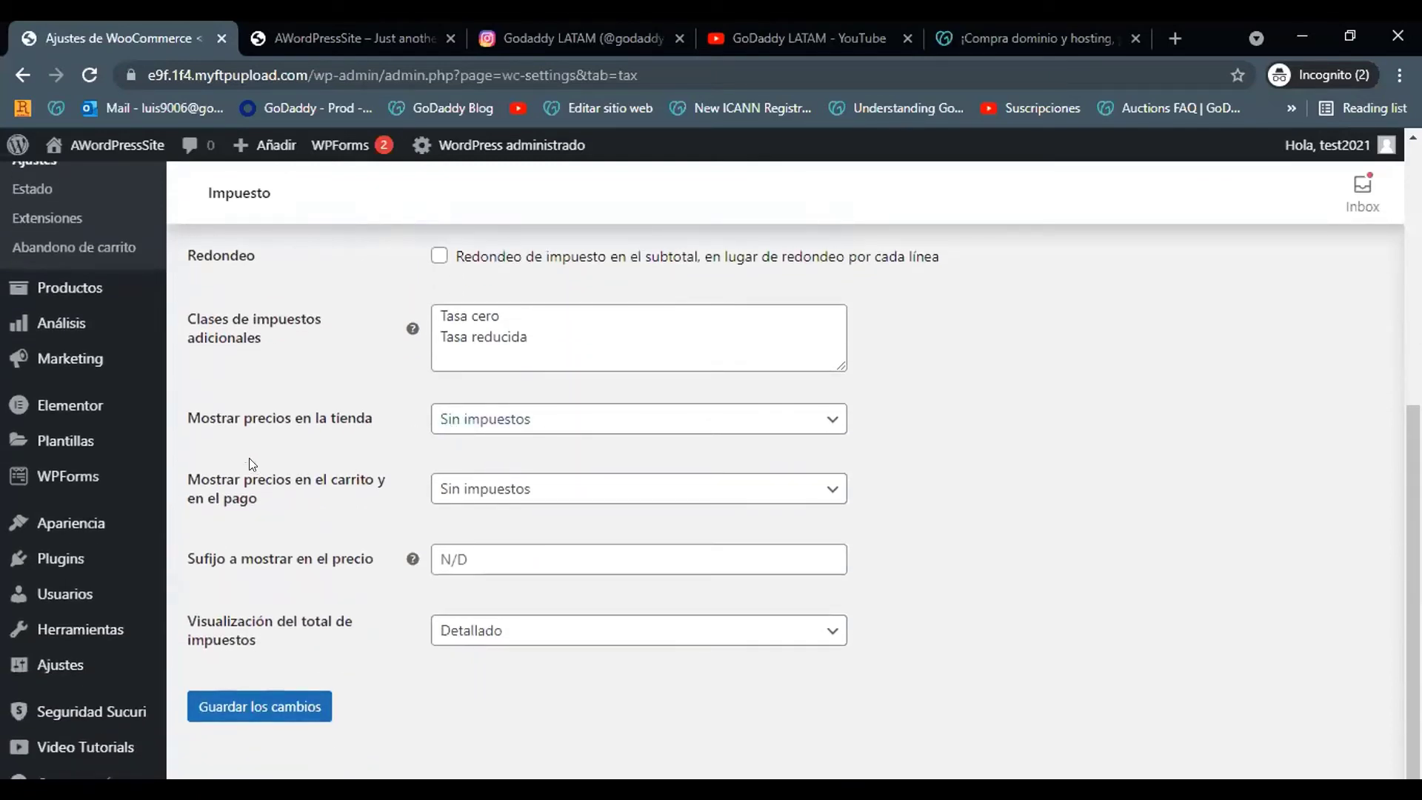
click(510, 417)
click(513, 414)
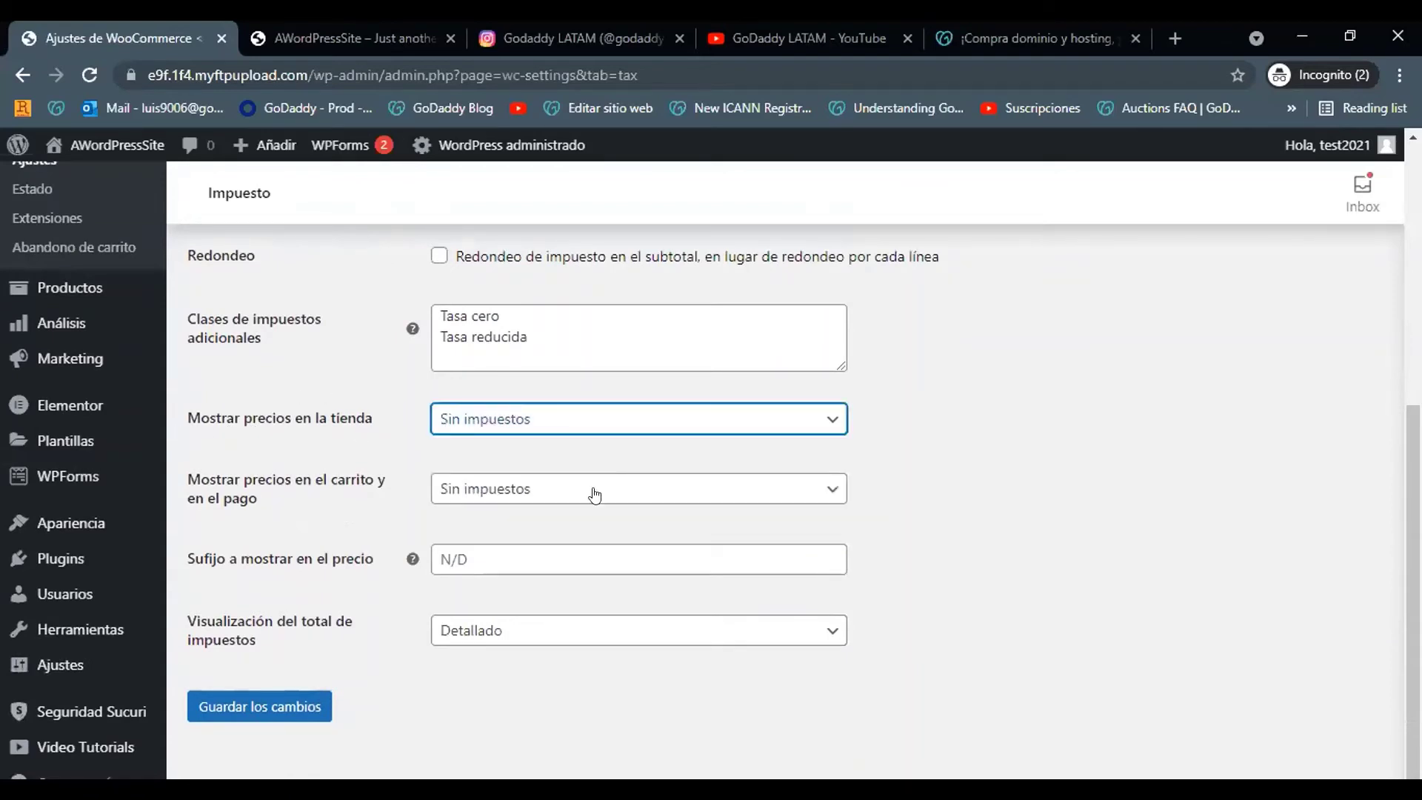
click(543, 485)
click(543, 485)
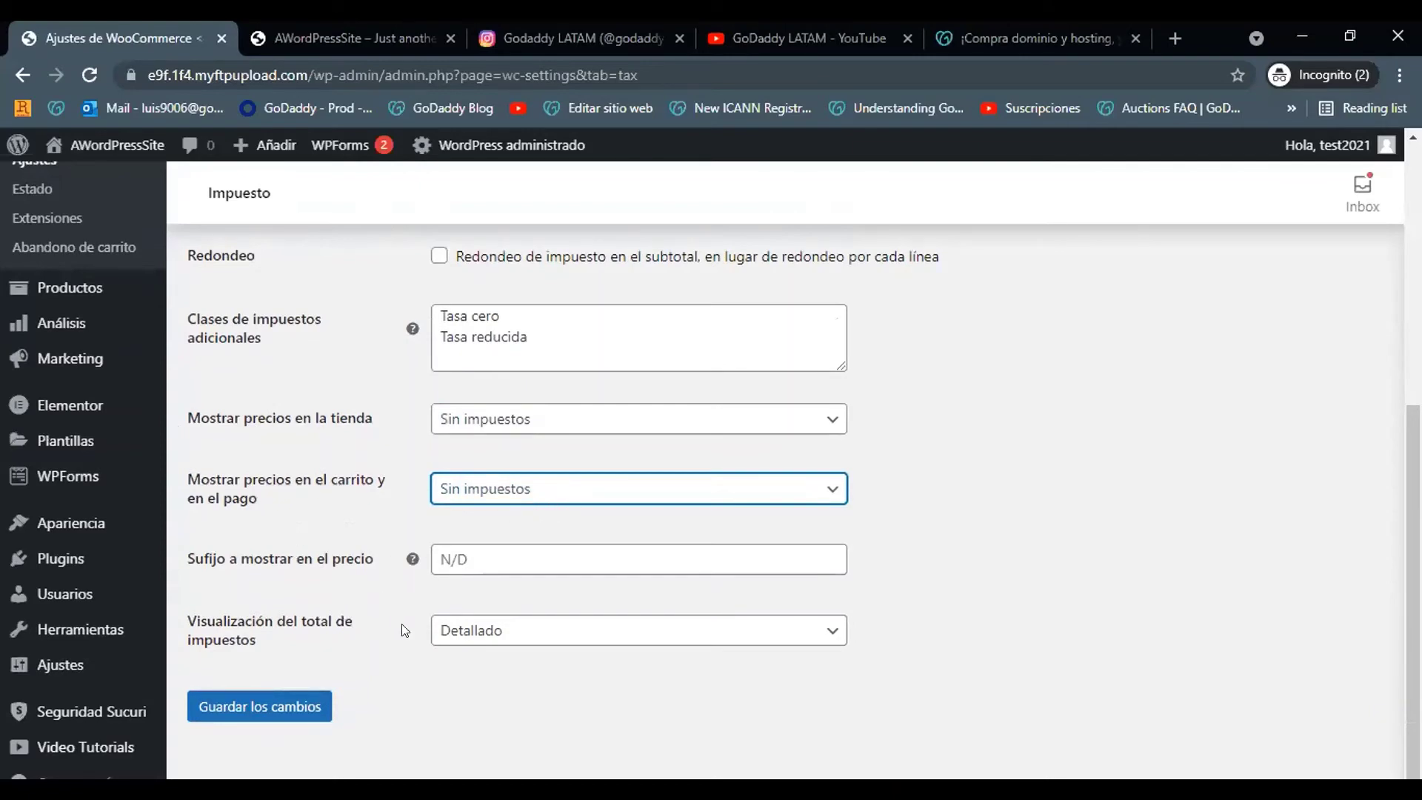
scroll(673, 454, up, 6)
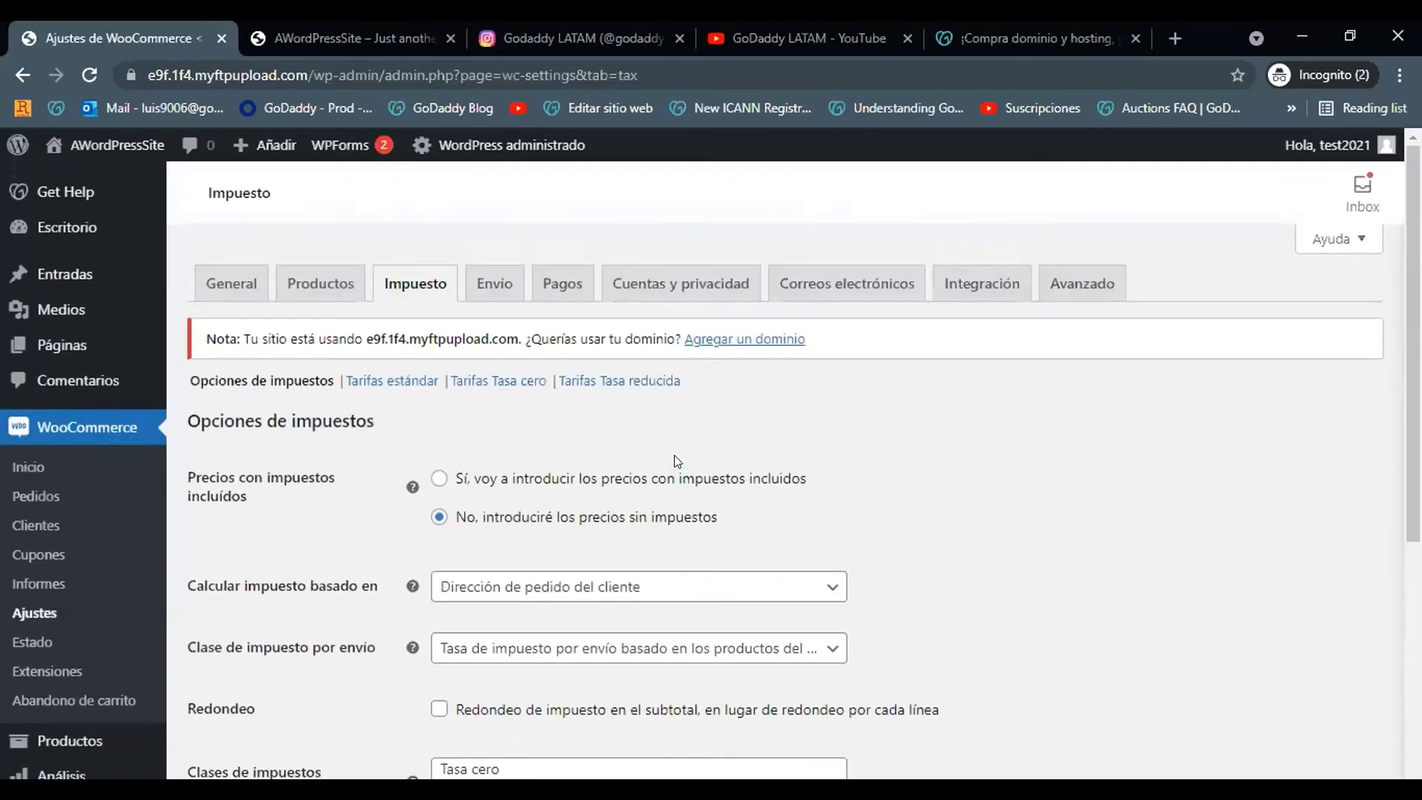
scroll(406, 465, down, 5)
scroll(406, 465, down, 1)
click(274, 705)
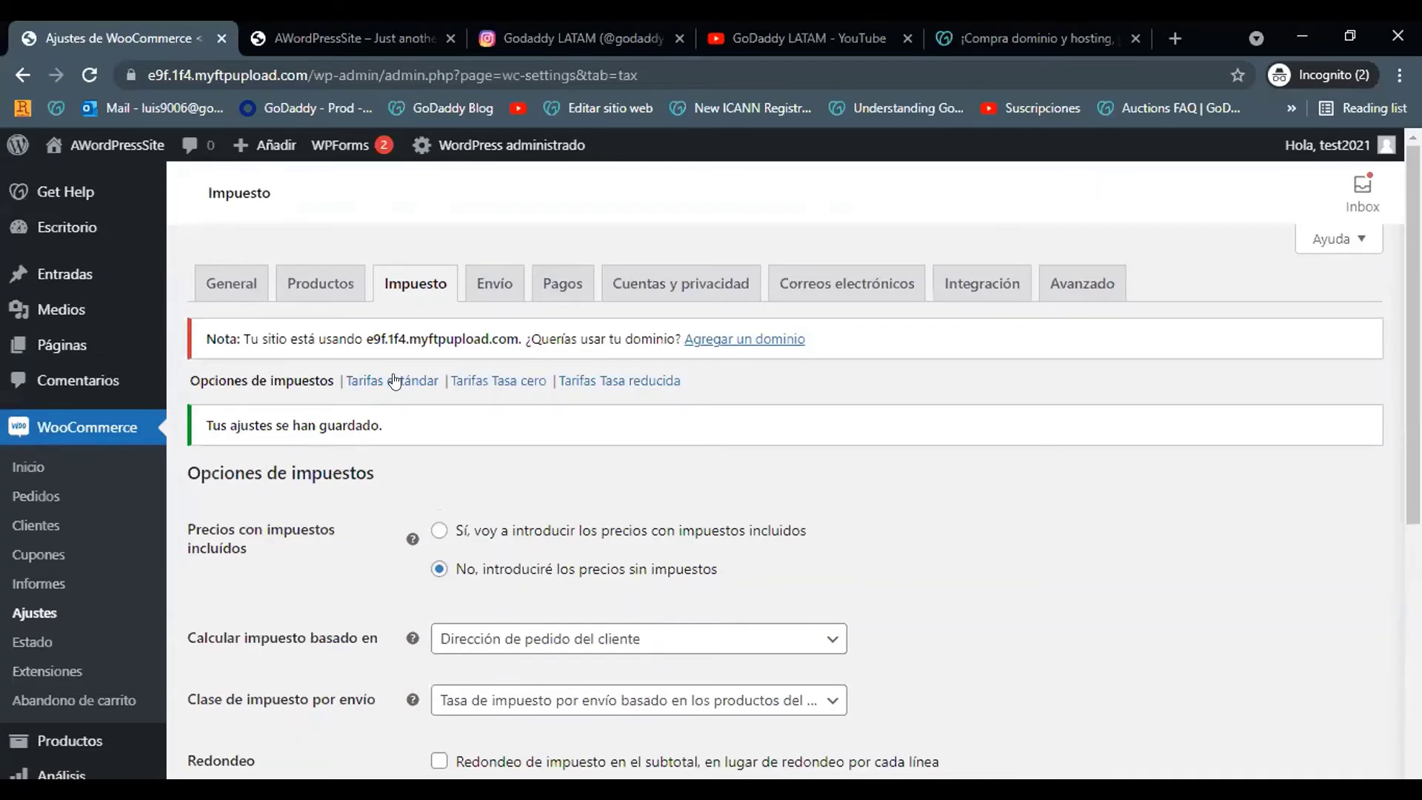
Step: Add a standard tax rate row of 19% named IVA and save it
click(395, 380)
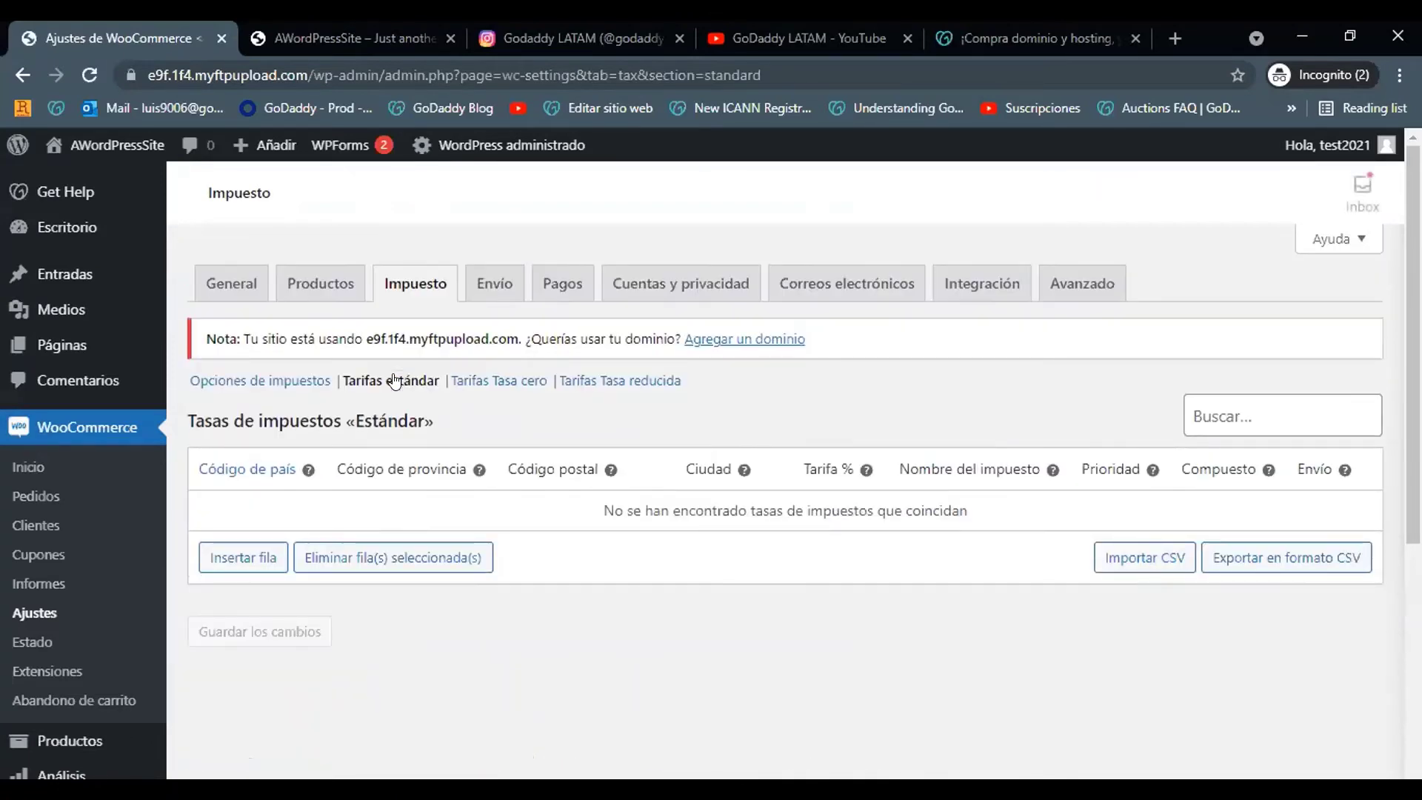
click(211, 556)
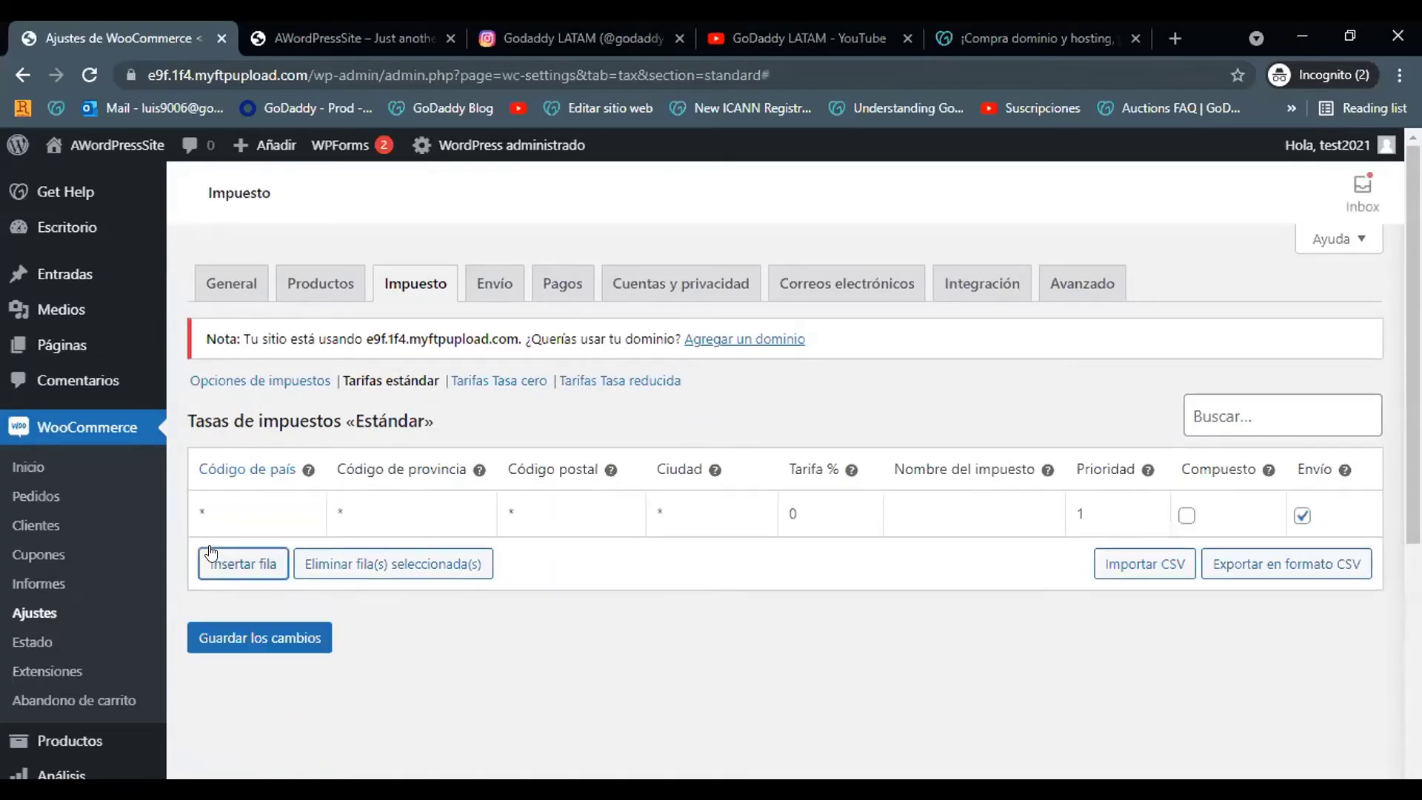
click(810, 511)
text(19)
click(973, 498)
text(IVA)
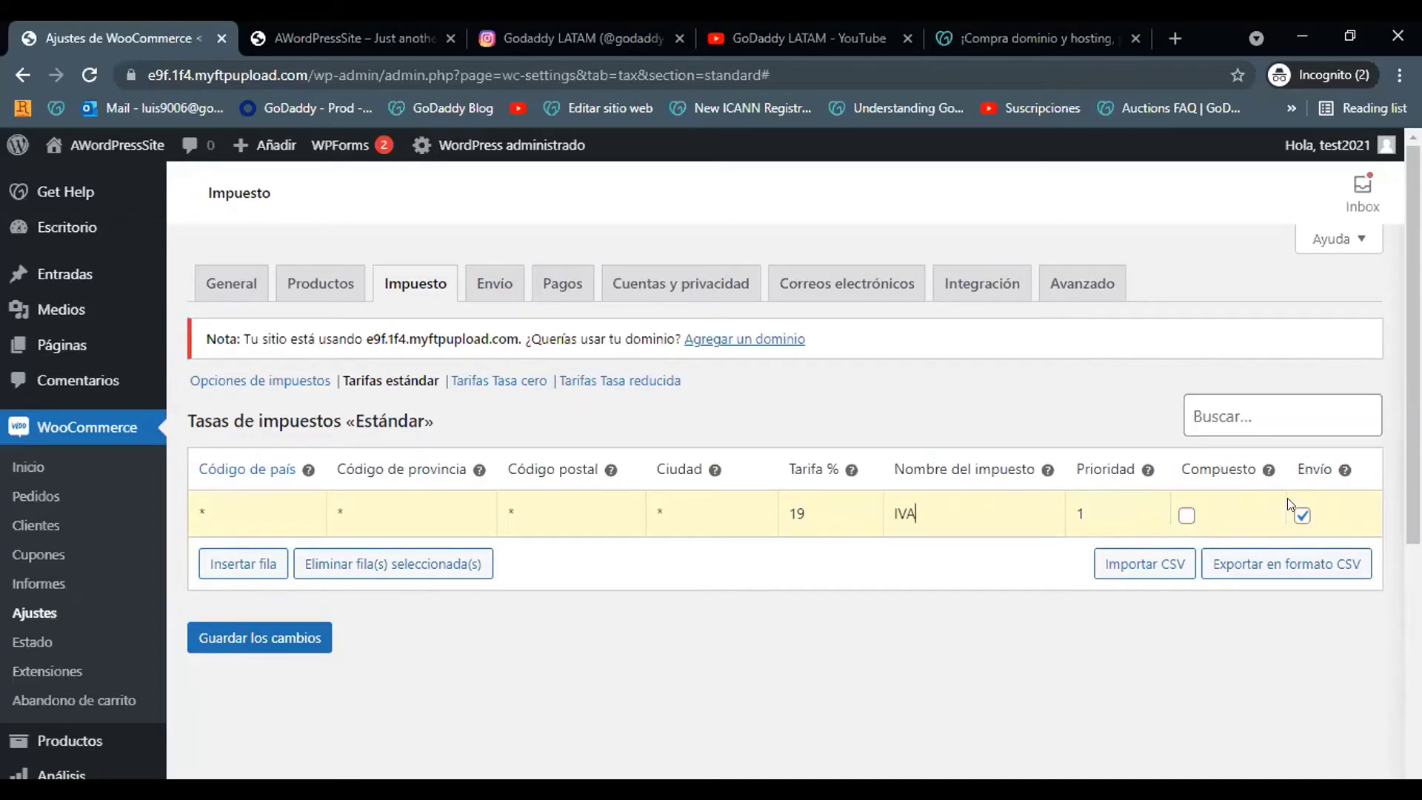
click(289, 639)
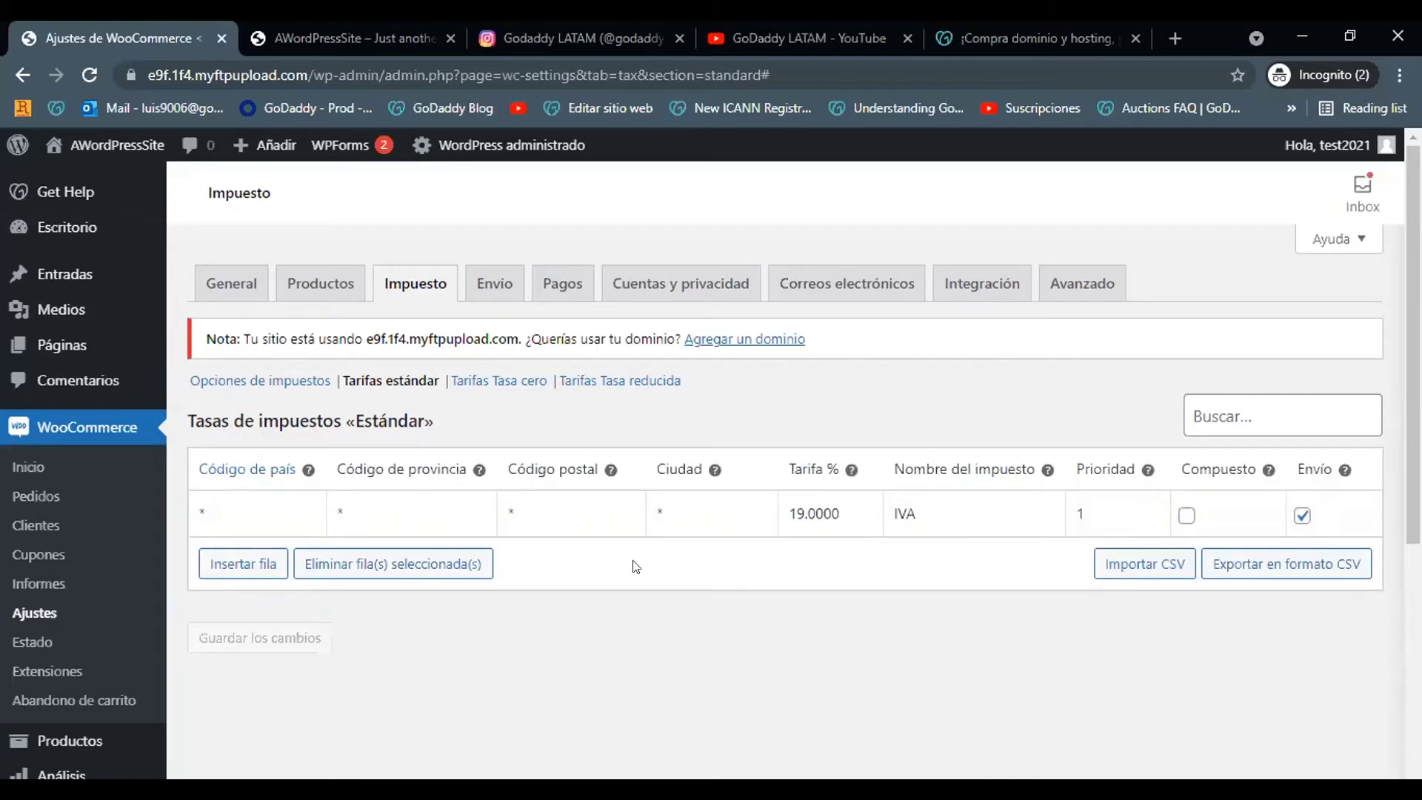
Step: Delete the extra empty rate row, re-save the rates, and return to WooCommerce home
click(256, 564)
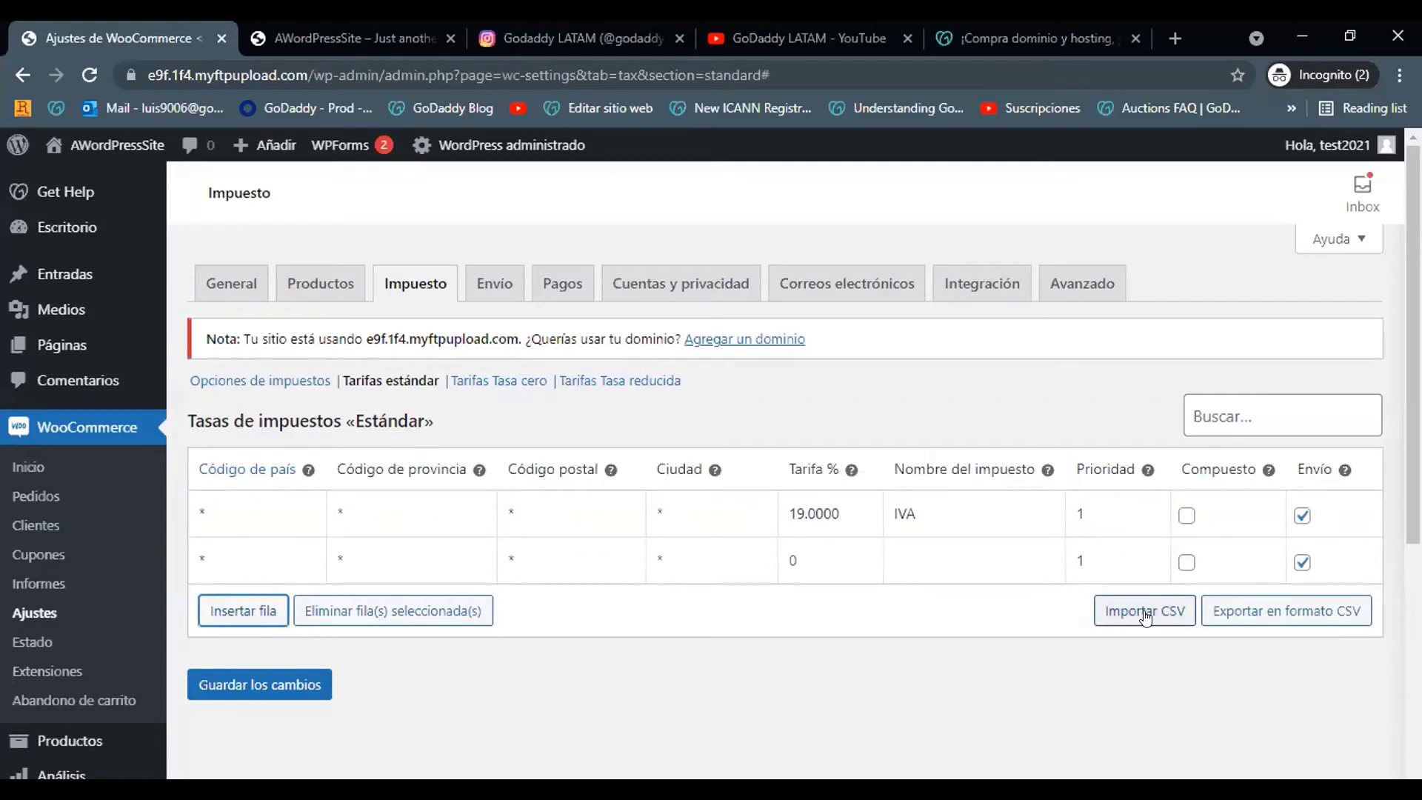
click(374, 611)
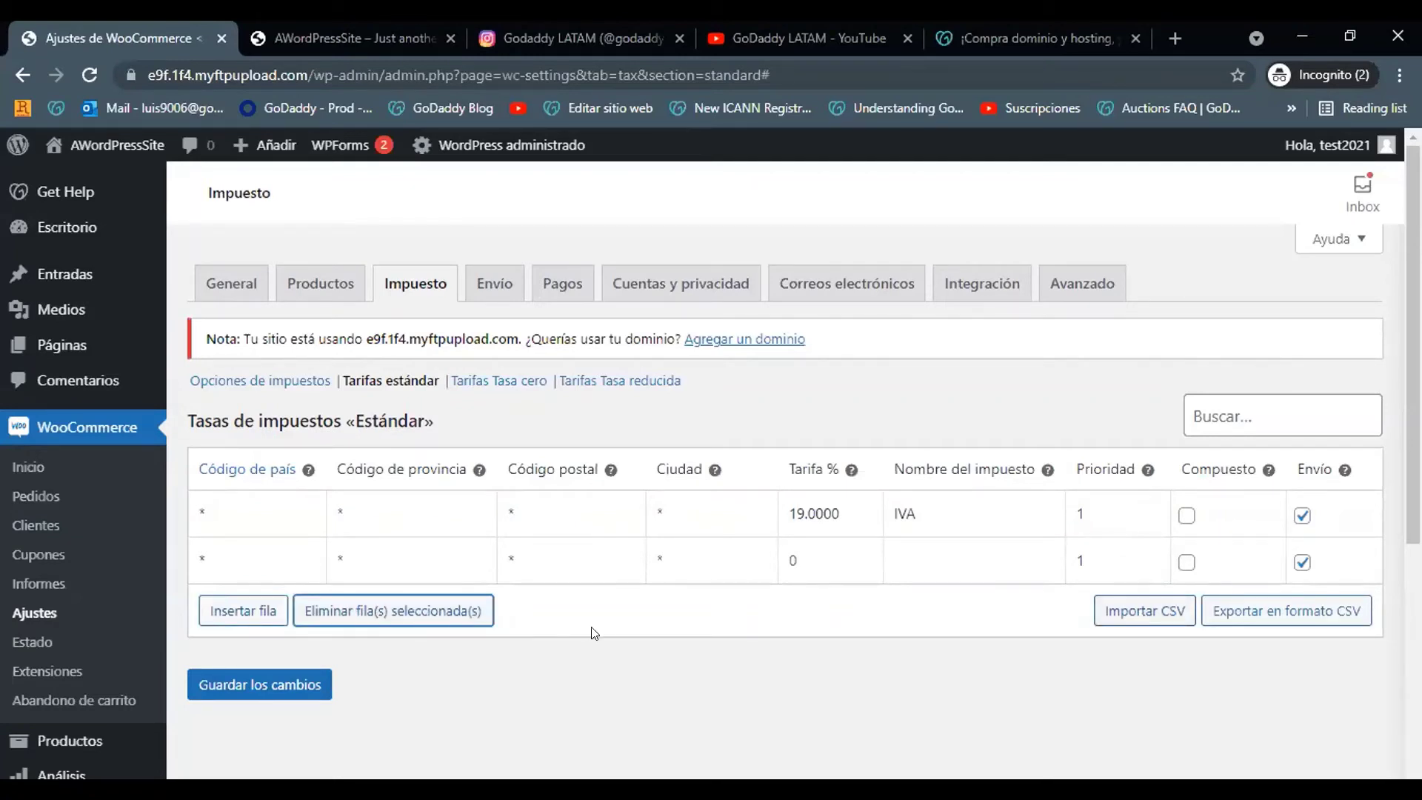
click(290, 557)
click(422, 612)
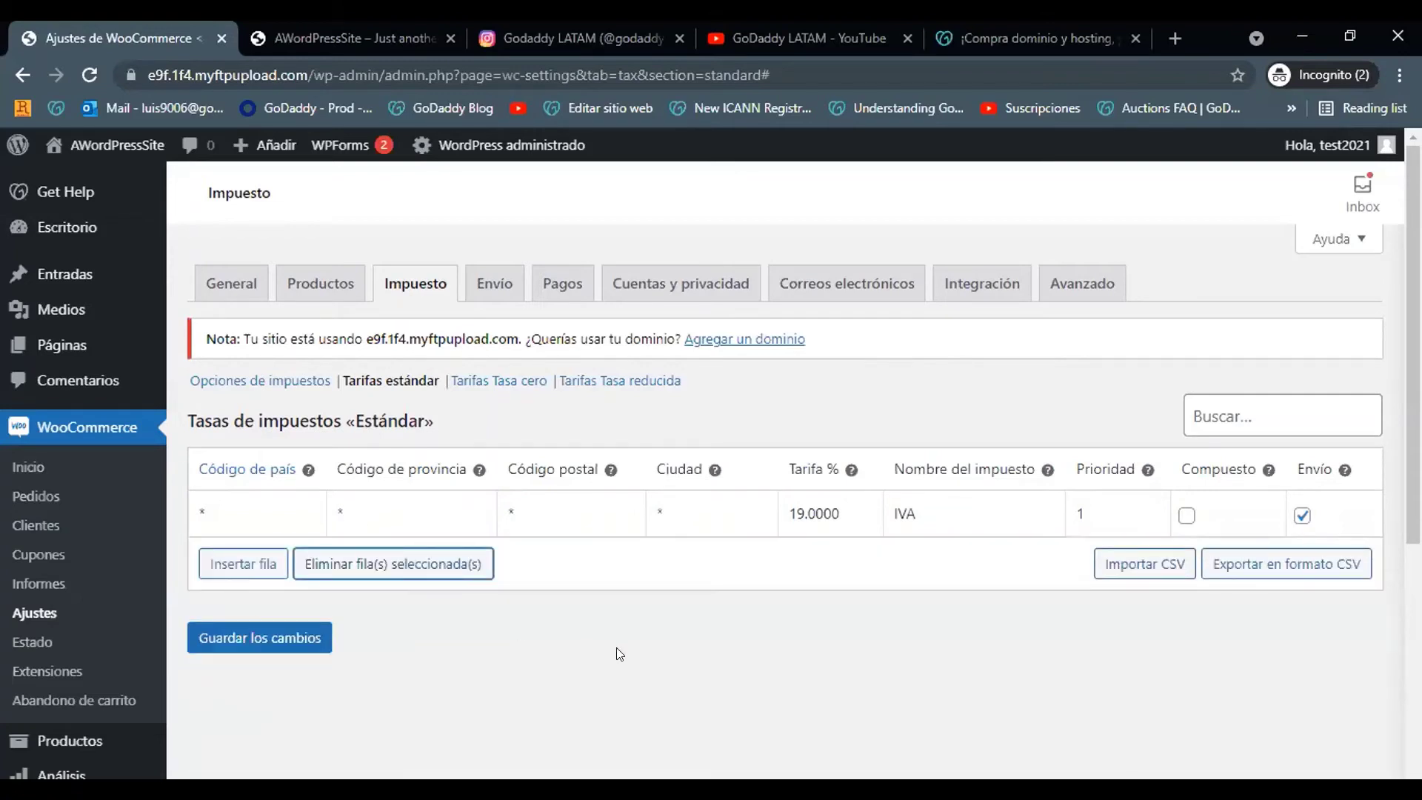
click(303, 643)
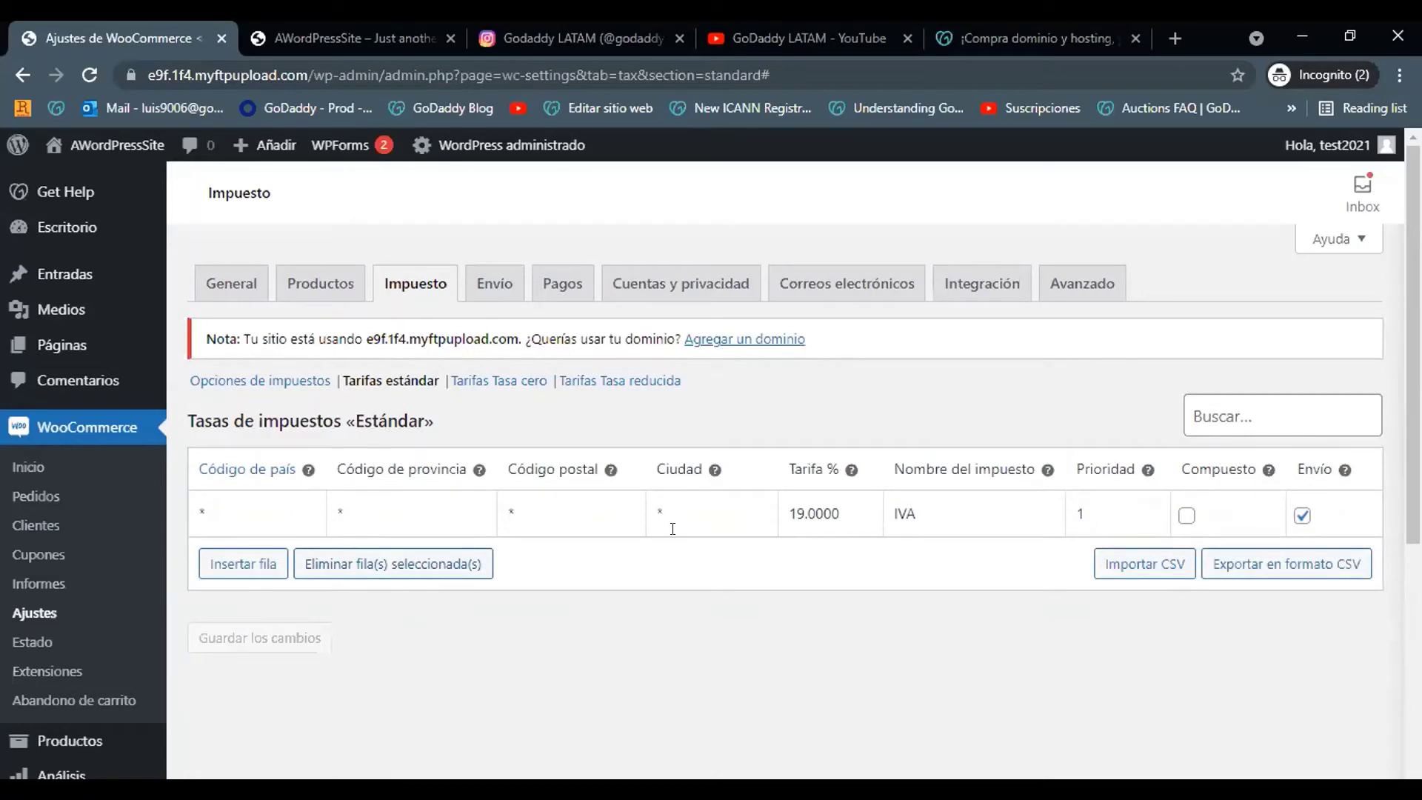
click(792, 513)
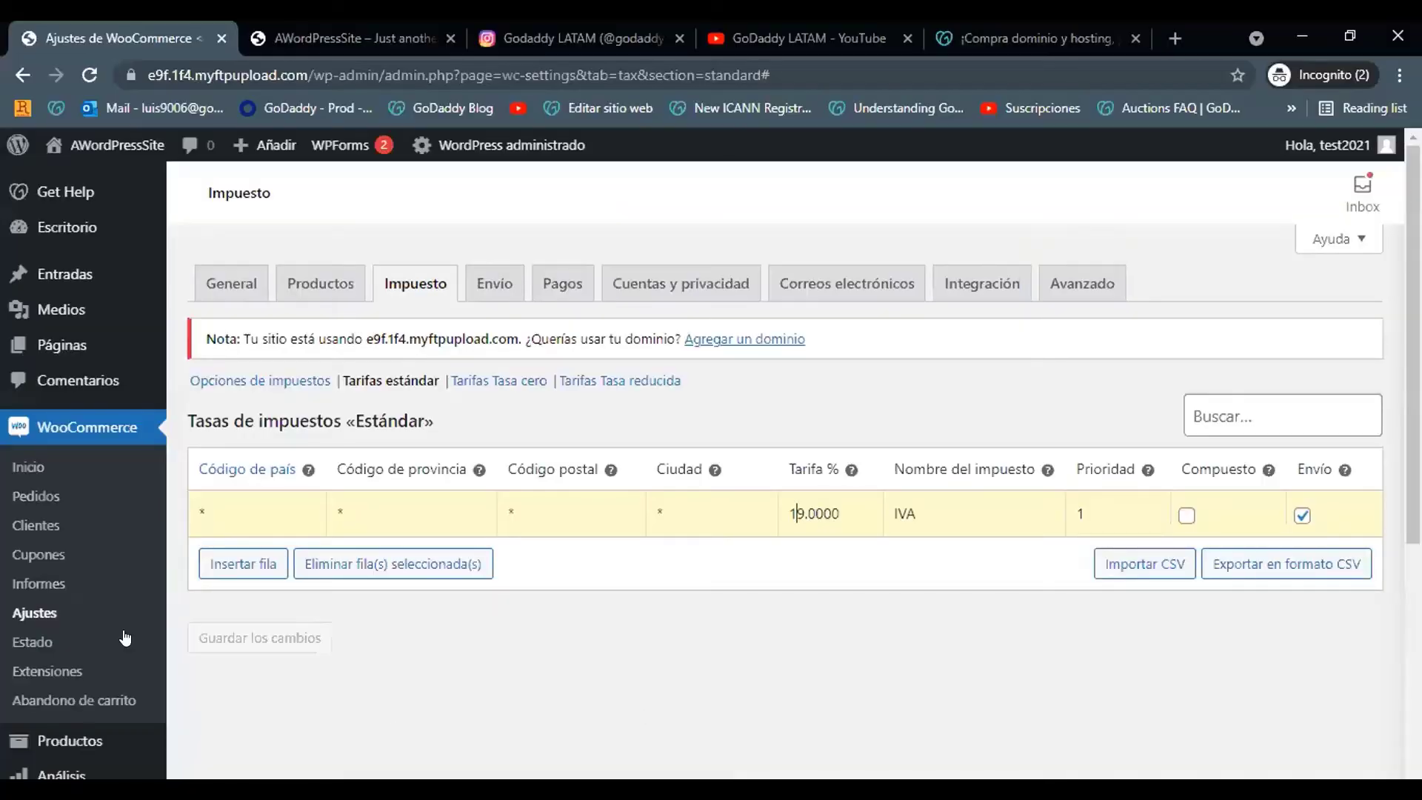
click(40, 436)
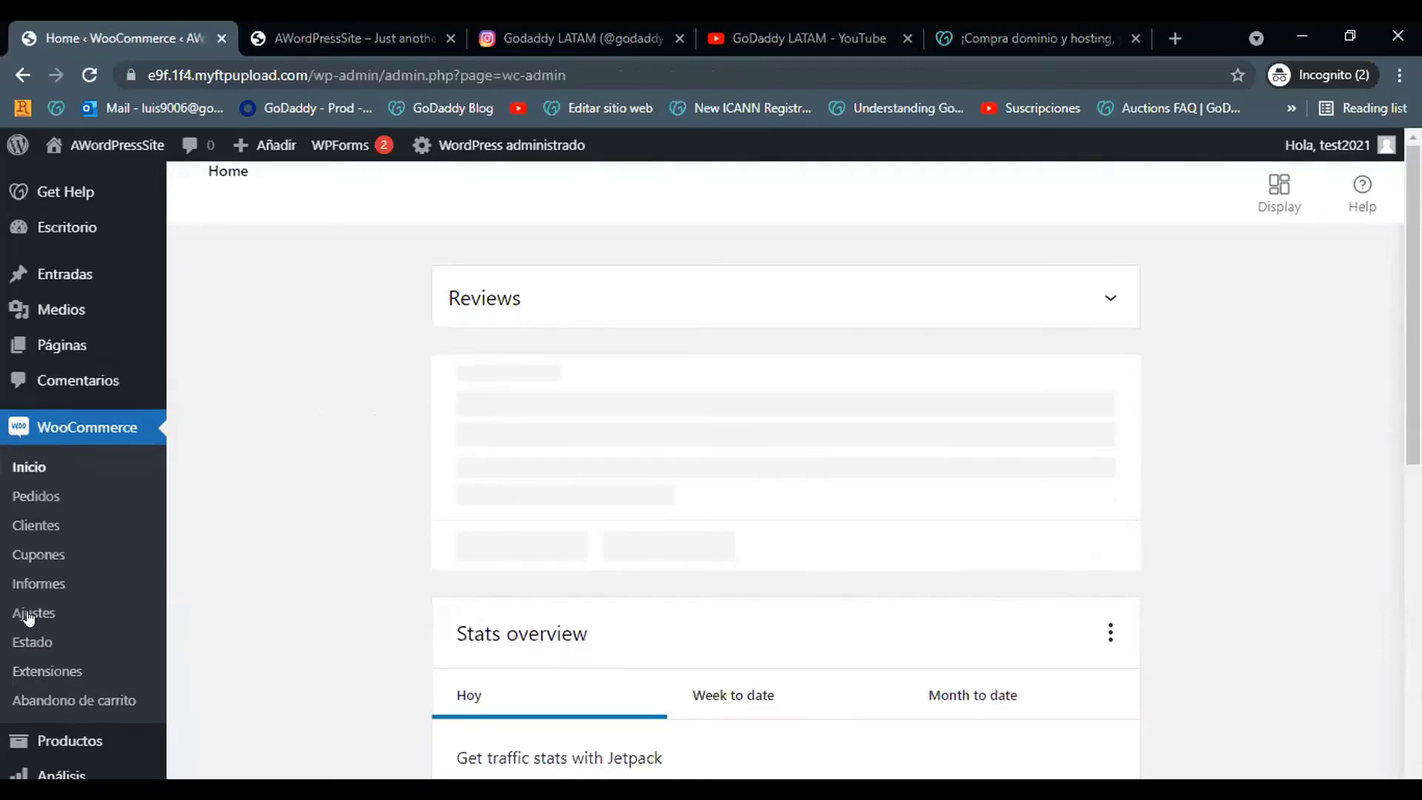
Step: Go to Ajustes > Pagos and open the Transferencia bancaria directa configuration
click(42, 621)
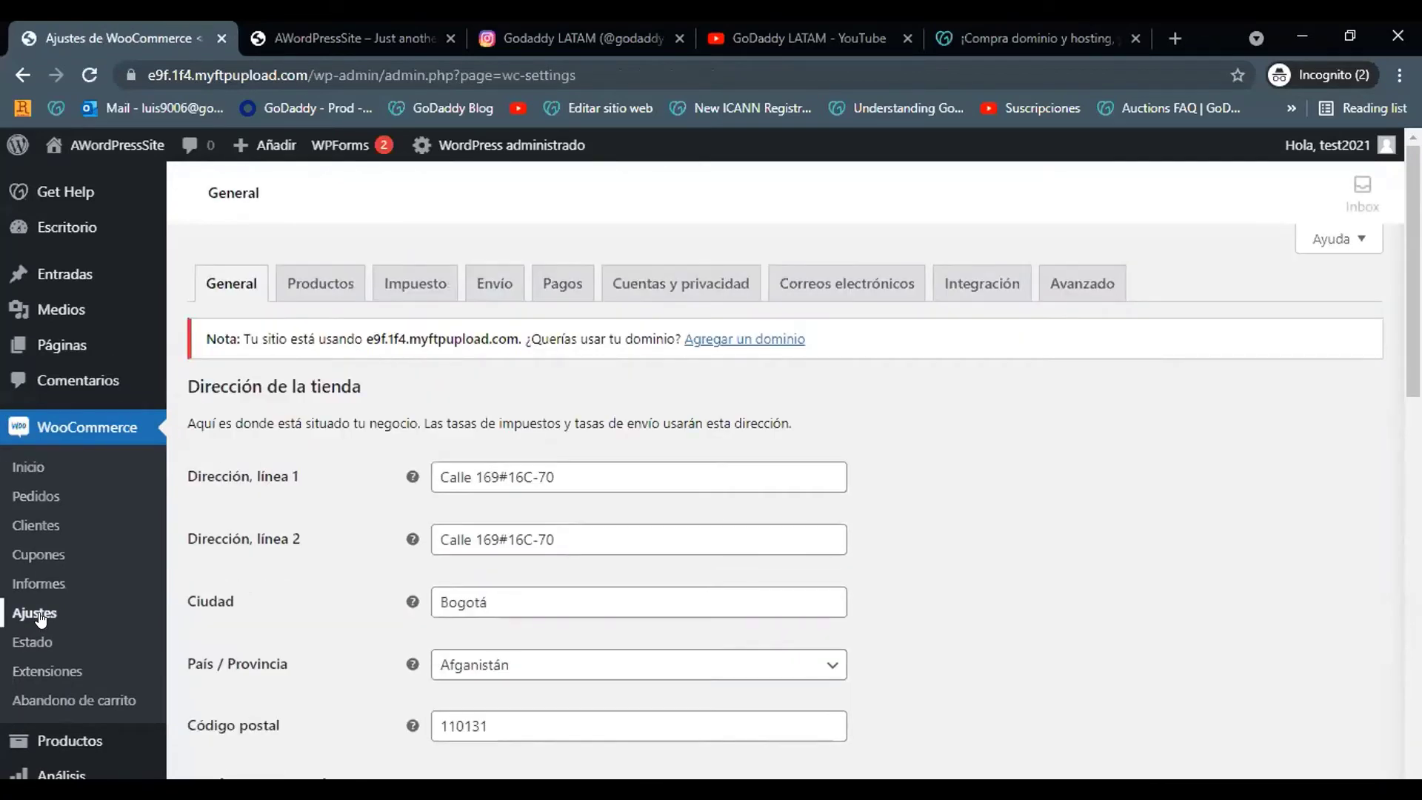
click(564, 283)
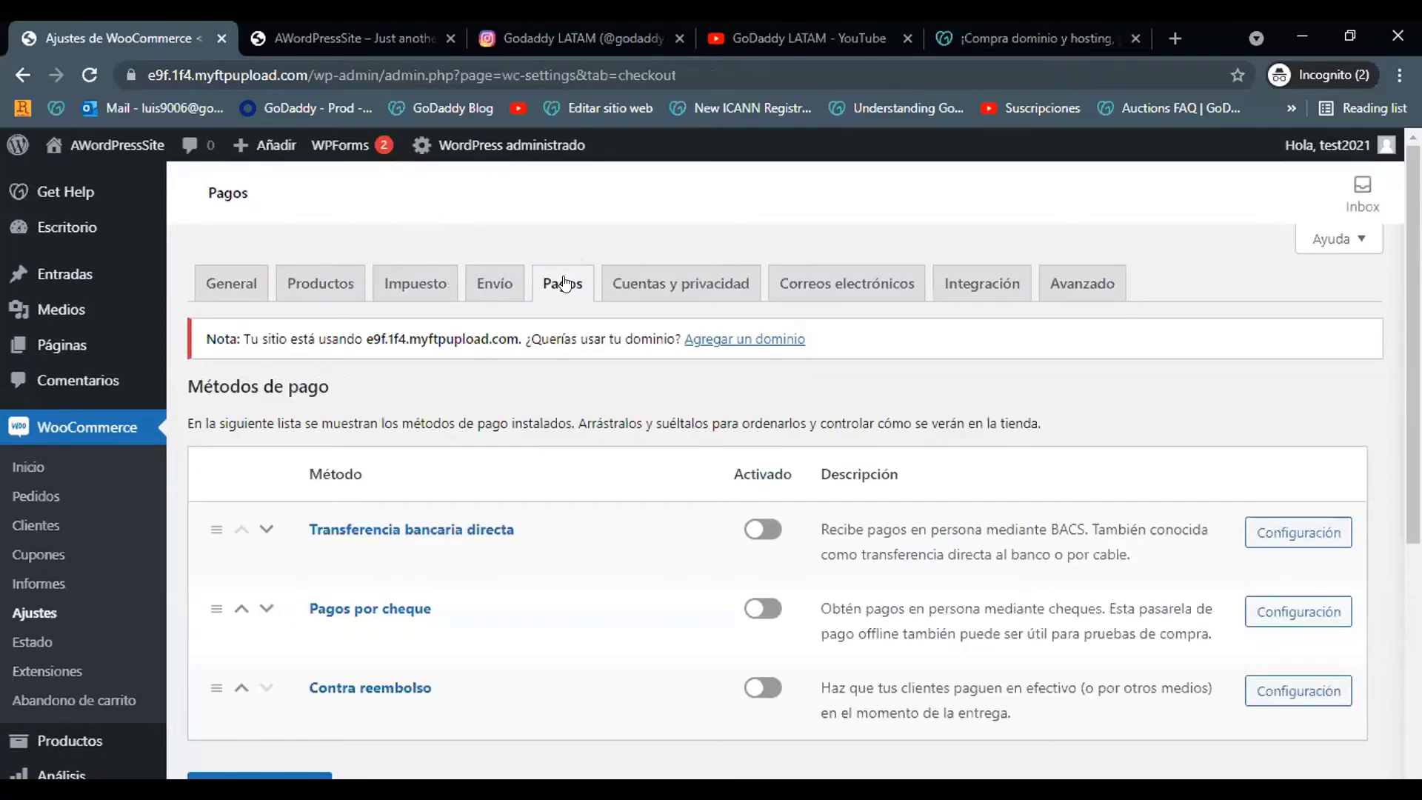
scroll(460, 574, down, 3)
scroll(548, 575, up, 1)
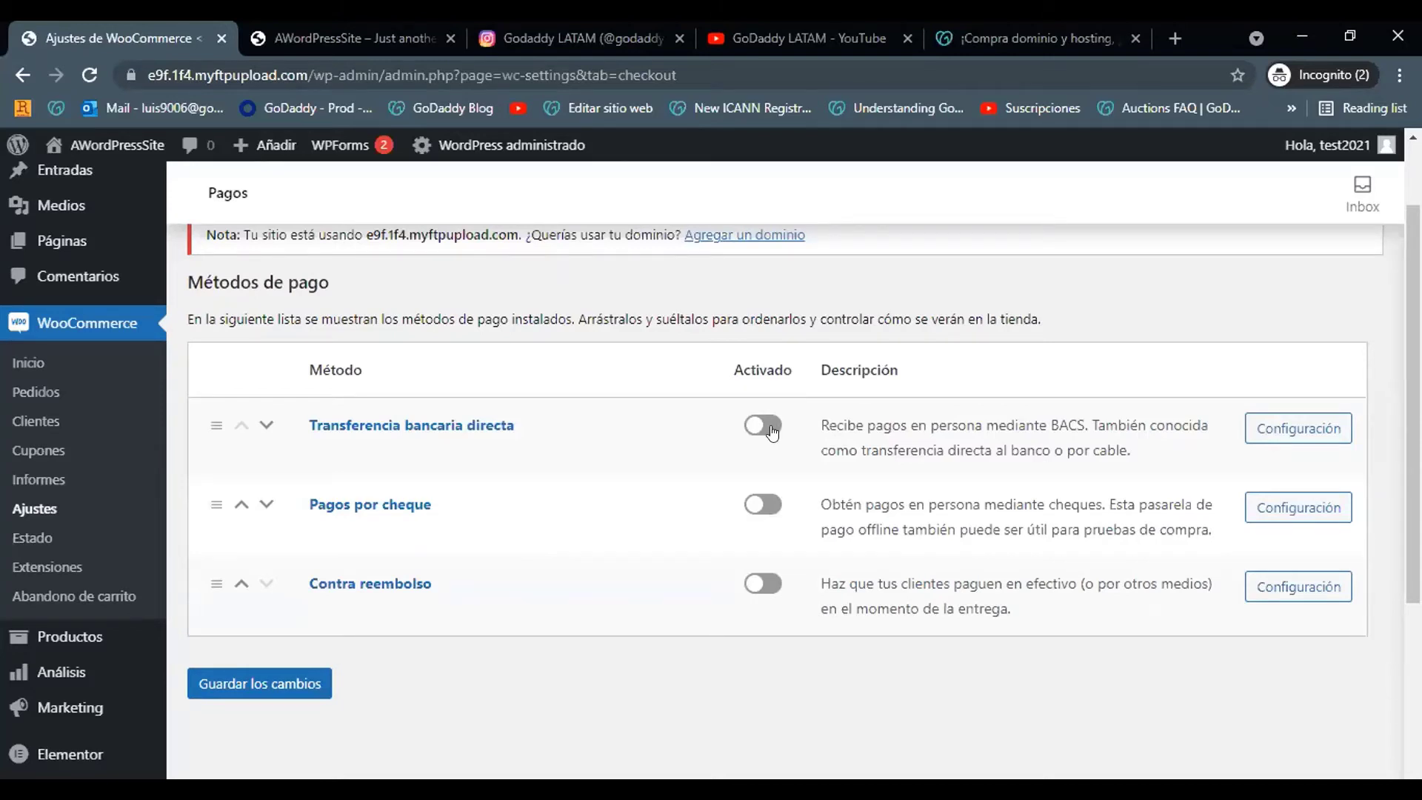
click(1293, 430)
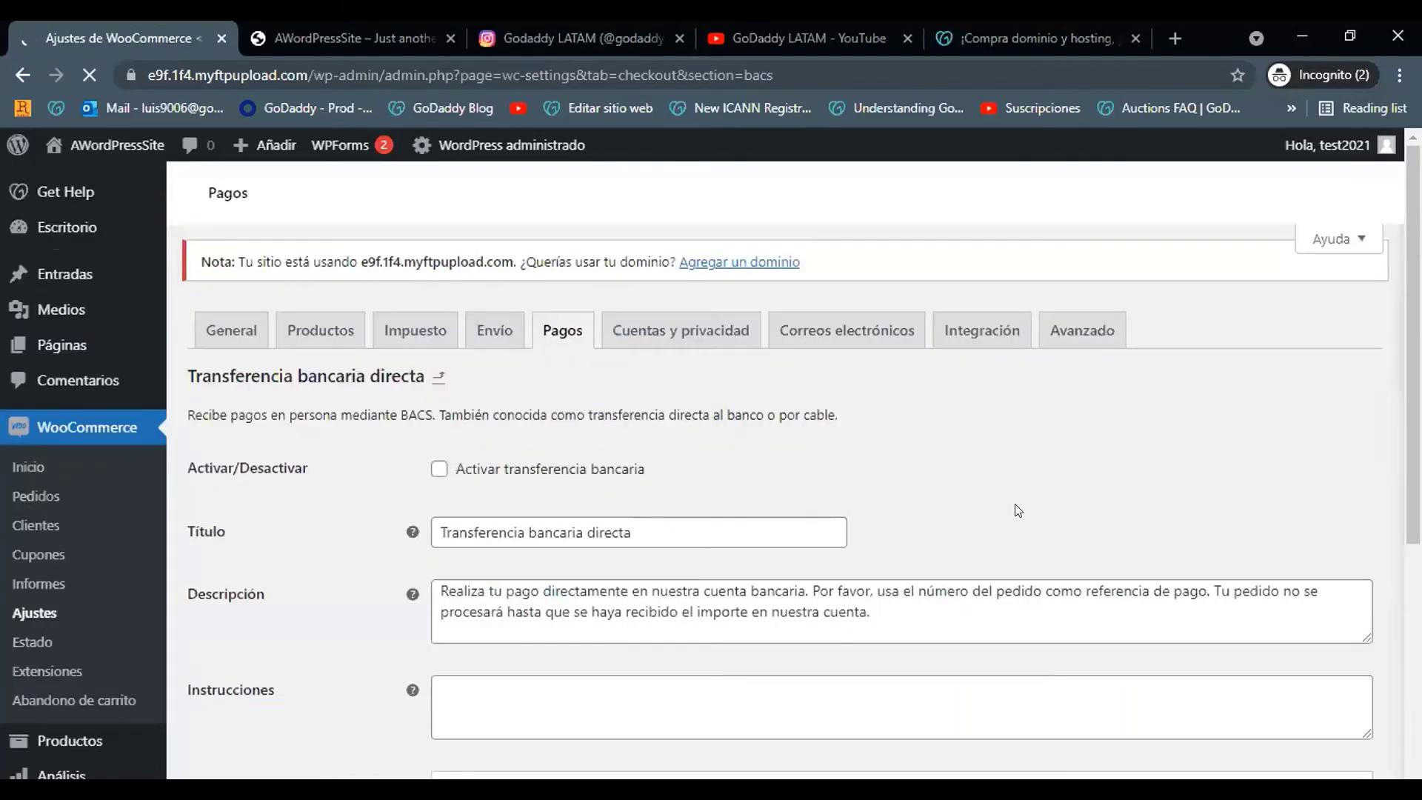
Step: Enable direct bank transfer payments and select the existing description text
scroll(573, 409, down, 1)
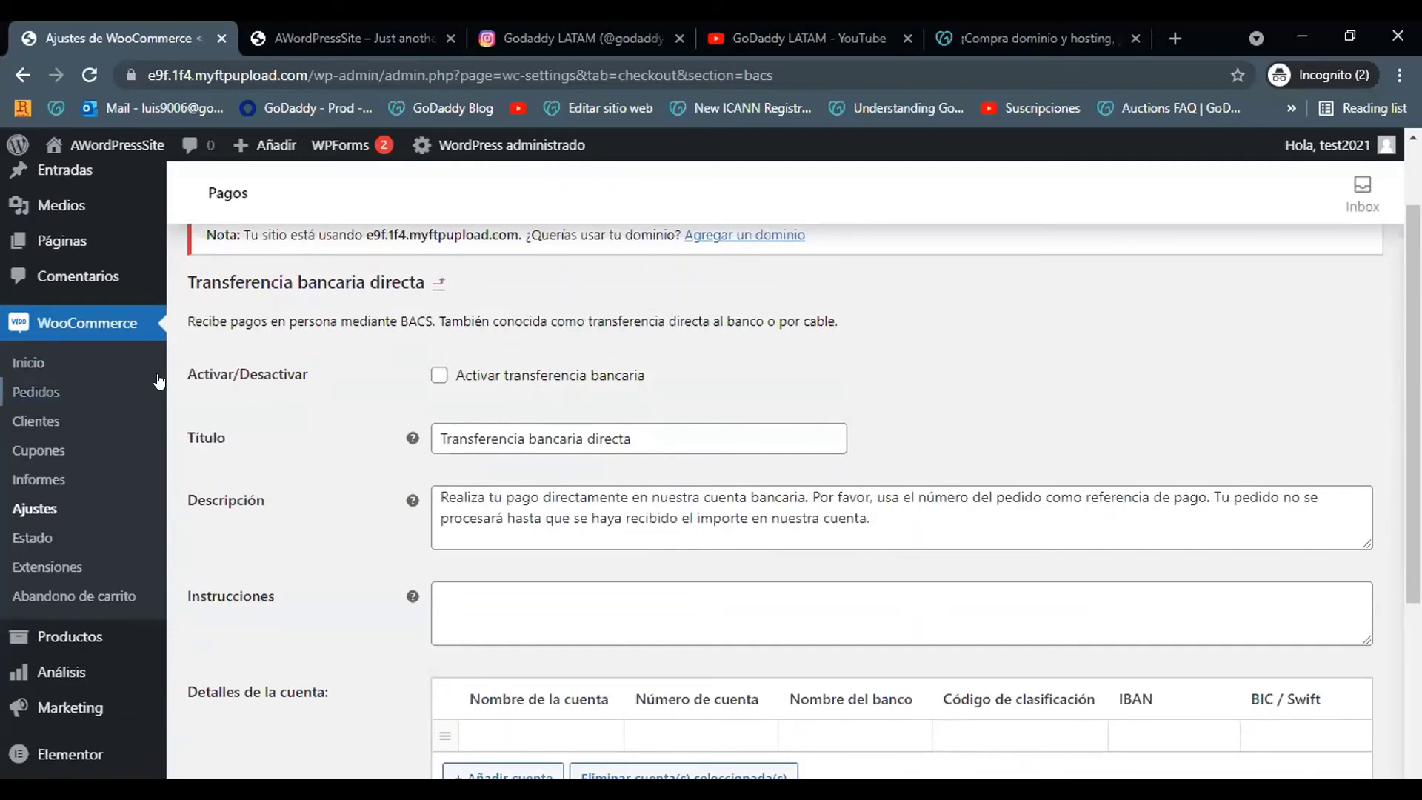
click(438, 374)
scroll(473, 448, down, 3)
scroll(481, 415, up, 1)
triple_click(492, 400)
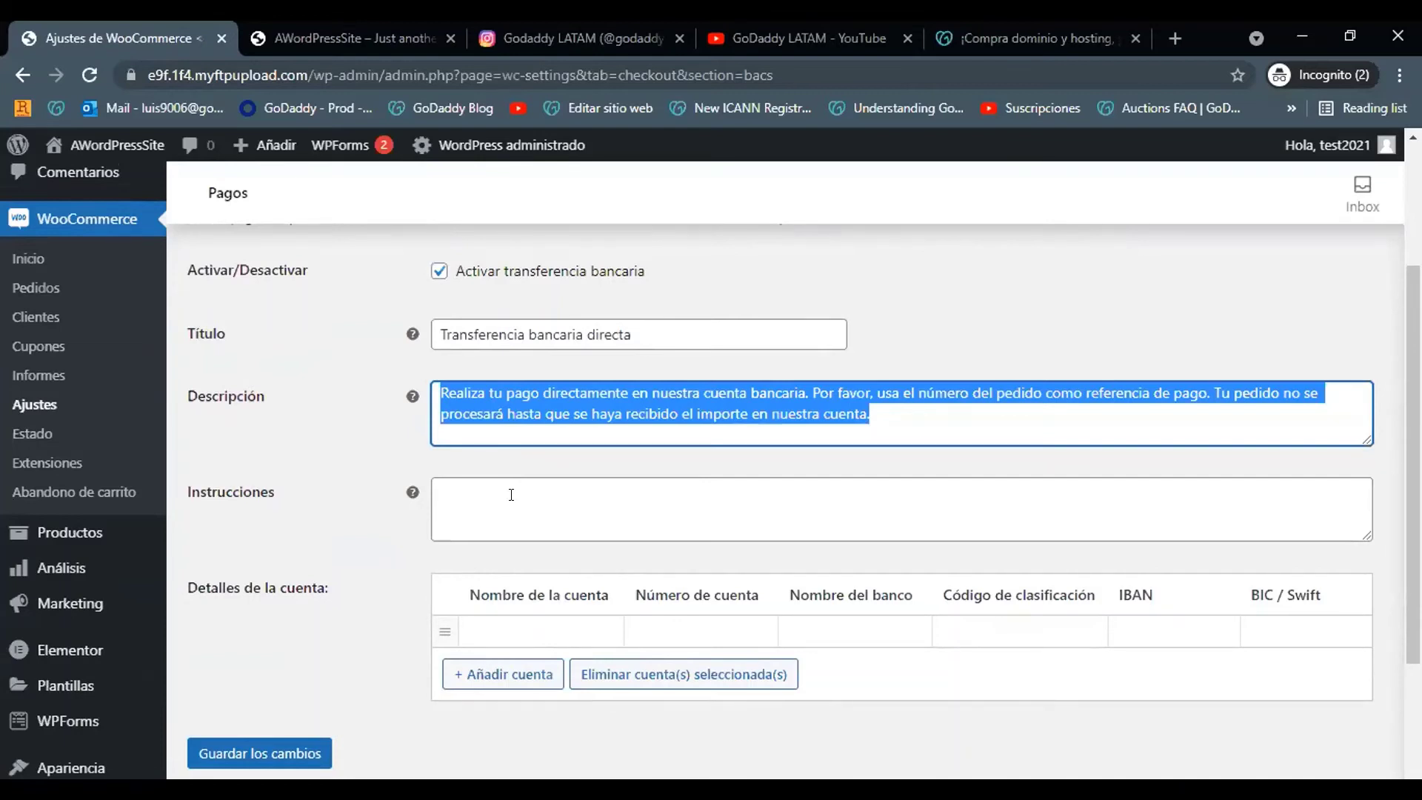
click(451, 389)
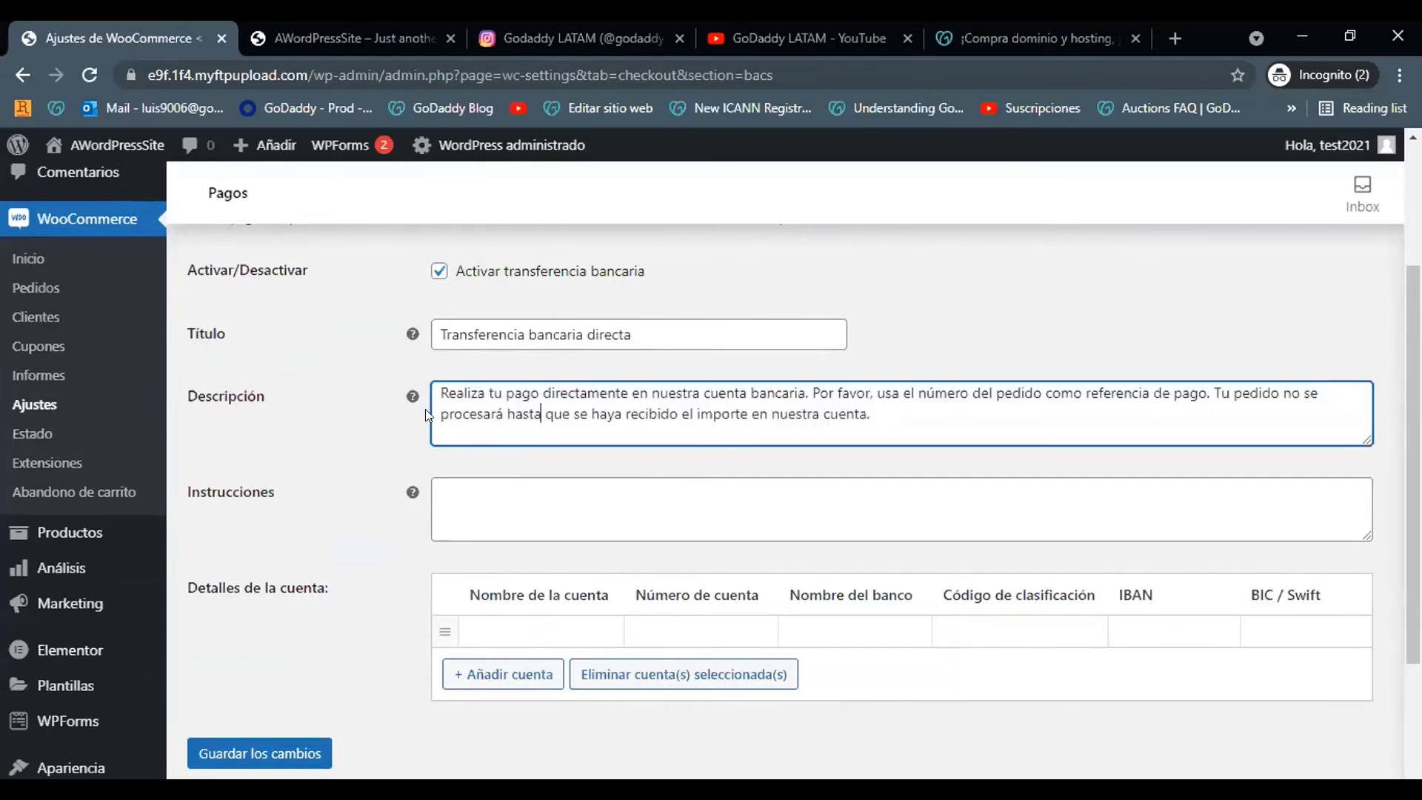
mouse_move(451, 389)
mouse_down()
mouse_move(682, 461)
mouse_move(807, 418)
mouse_move(440, 387)
mouse_up()
click(871, 414)
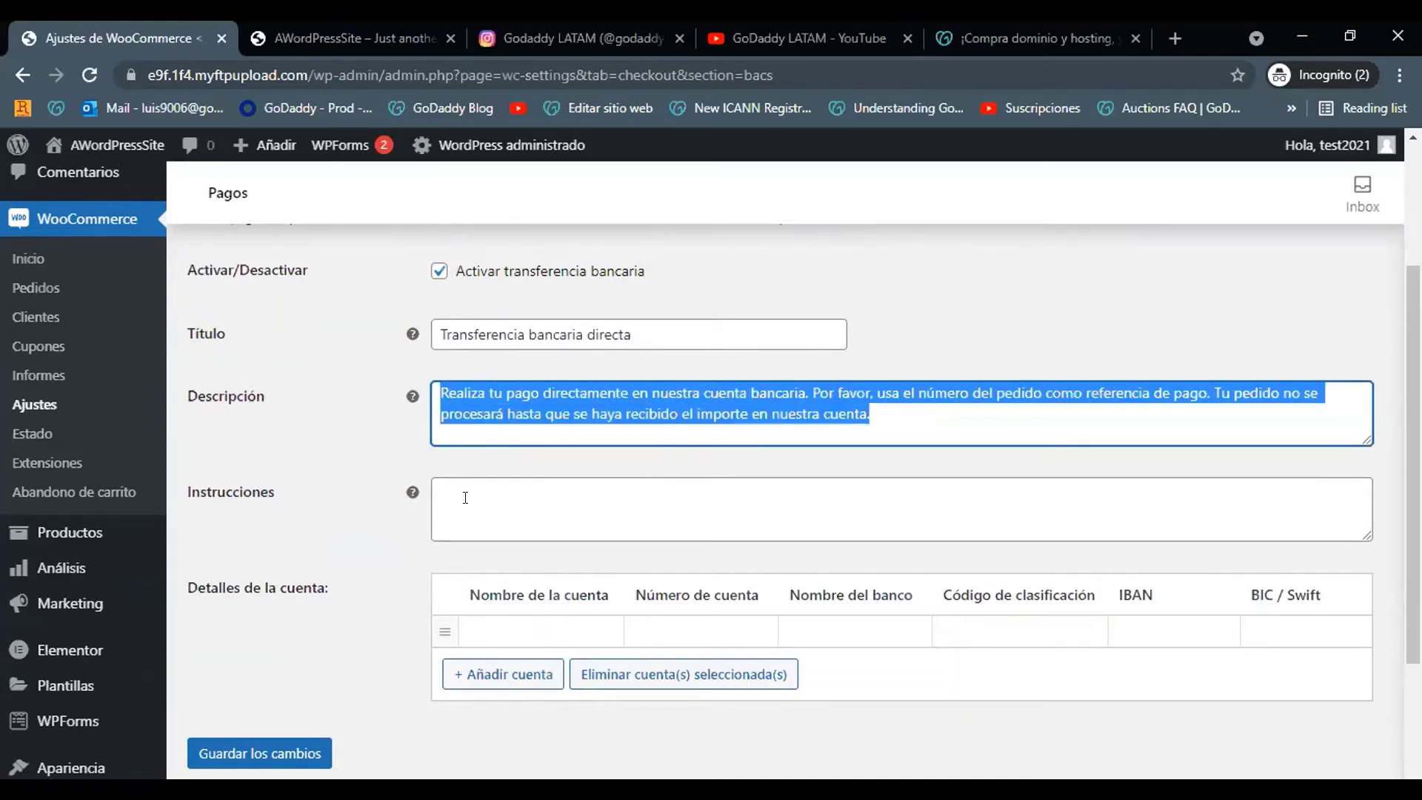
Step: Write Instrucciones 'Enviar screenshoot al siguiente numero de whatsapp:' followed by the WhatsApp contact number
click(576, 503)
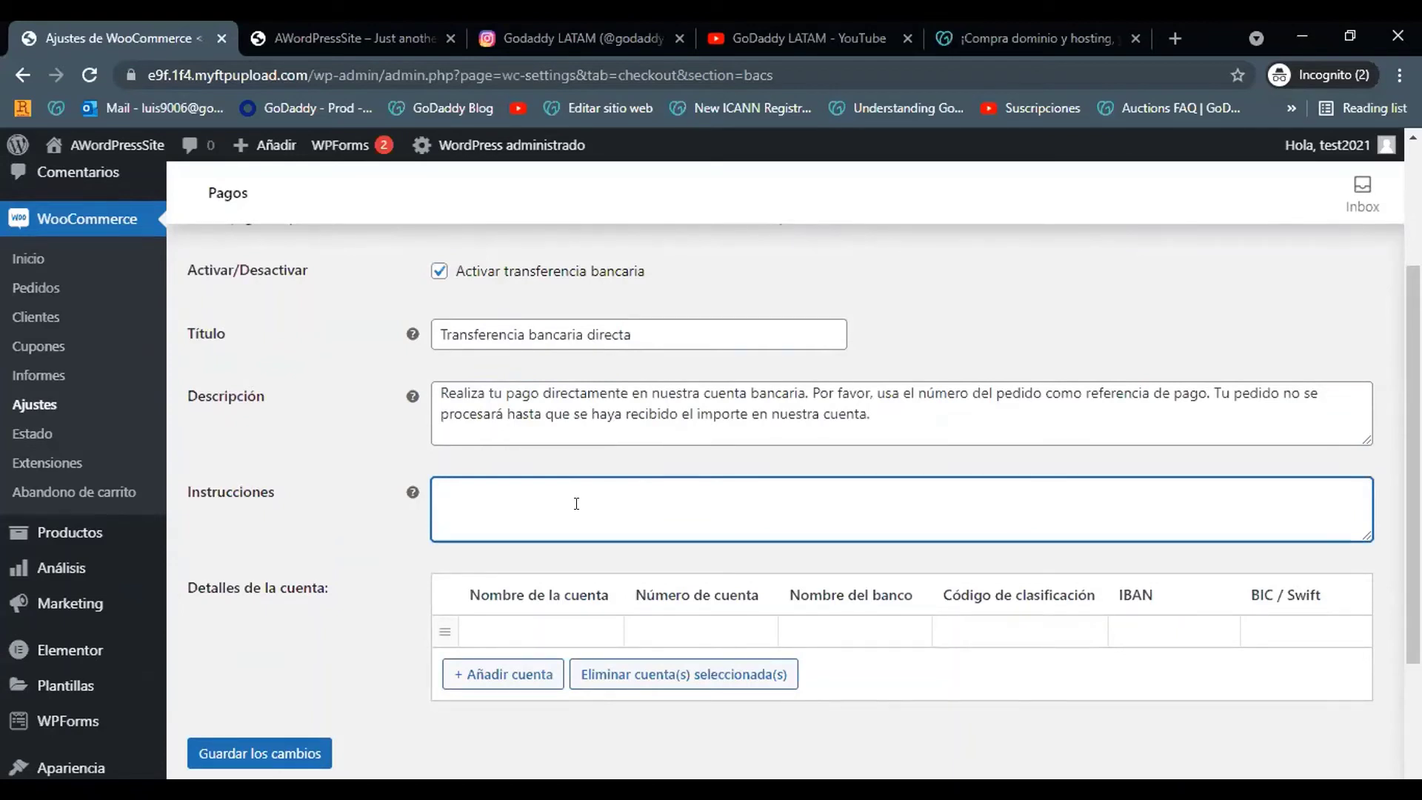
text(Enviar Screenshoot al s)
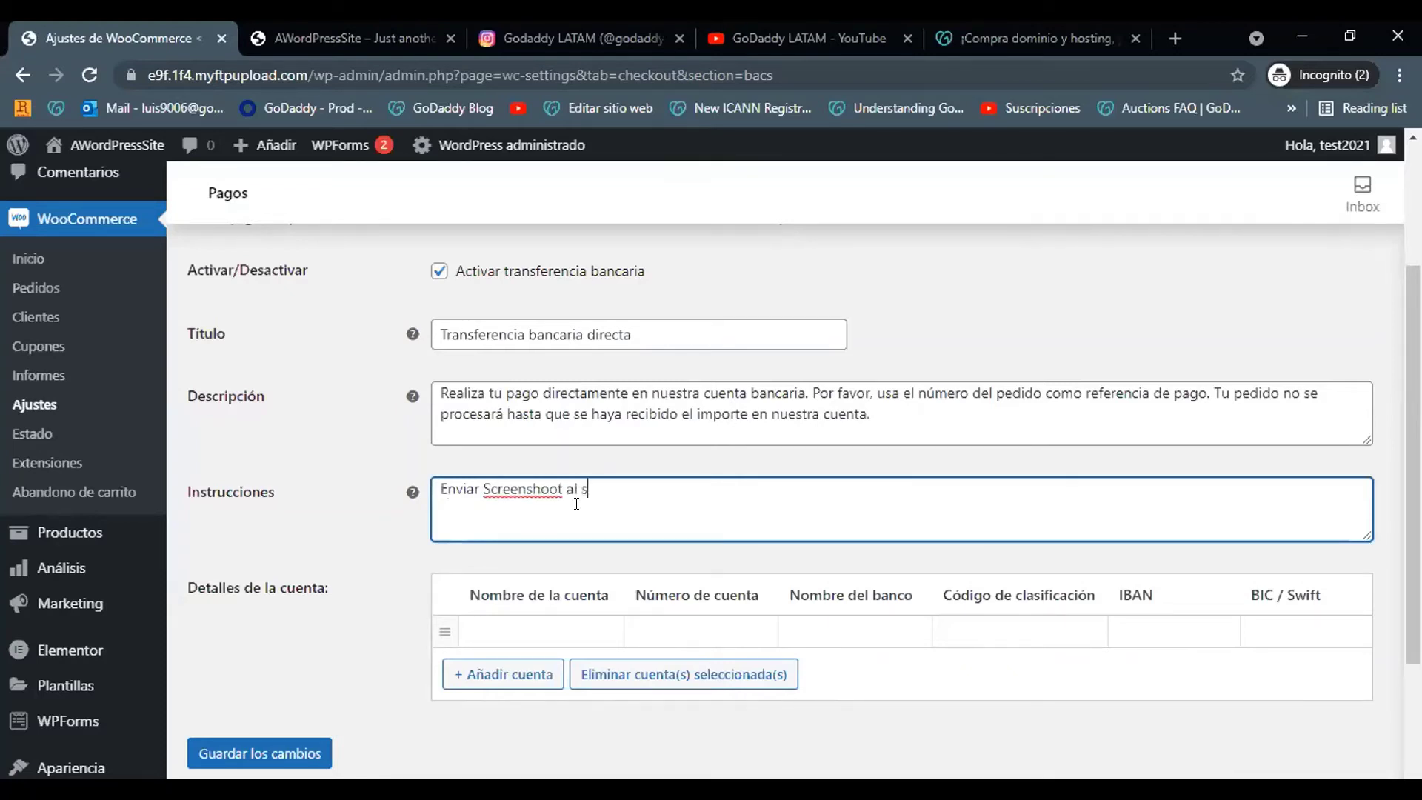
text(iguiente numero d)
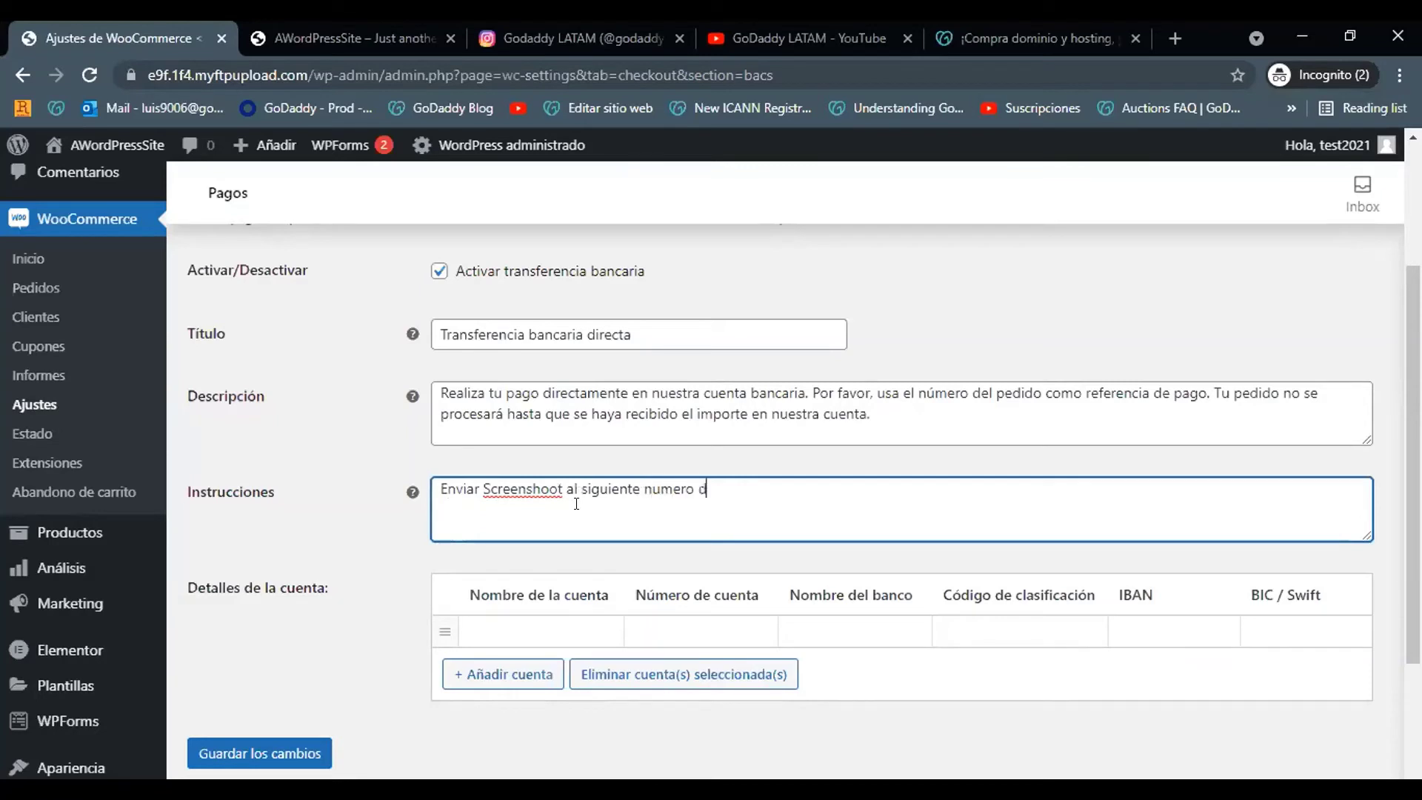
text(e whatsapp:)
click(727, 489)
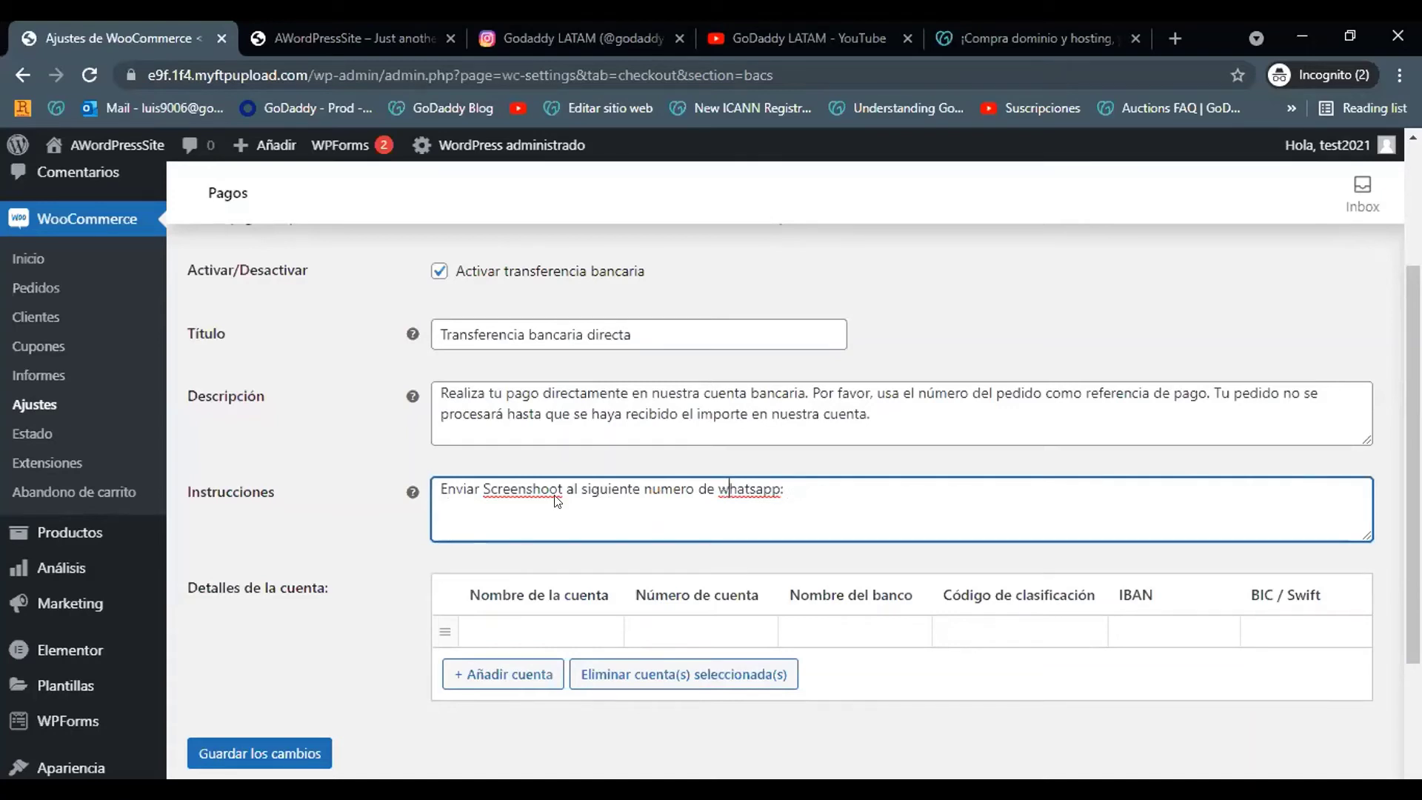
right_click(484, 487)
click(483, 478)
key(Delete)
text(s)
click(843, 487)
text(454499191)
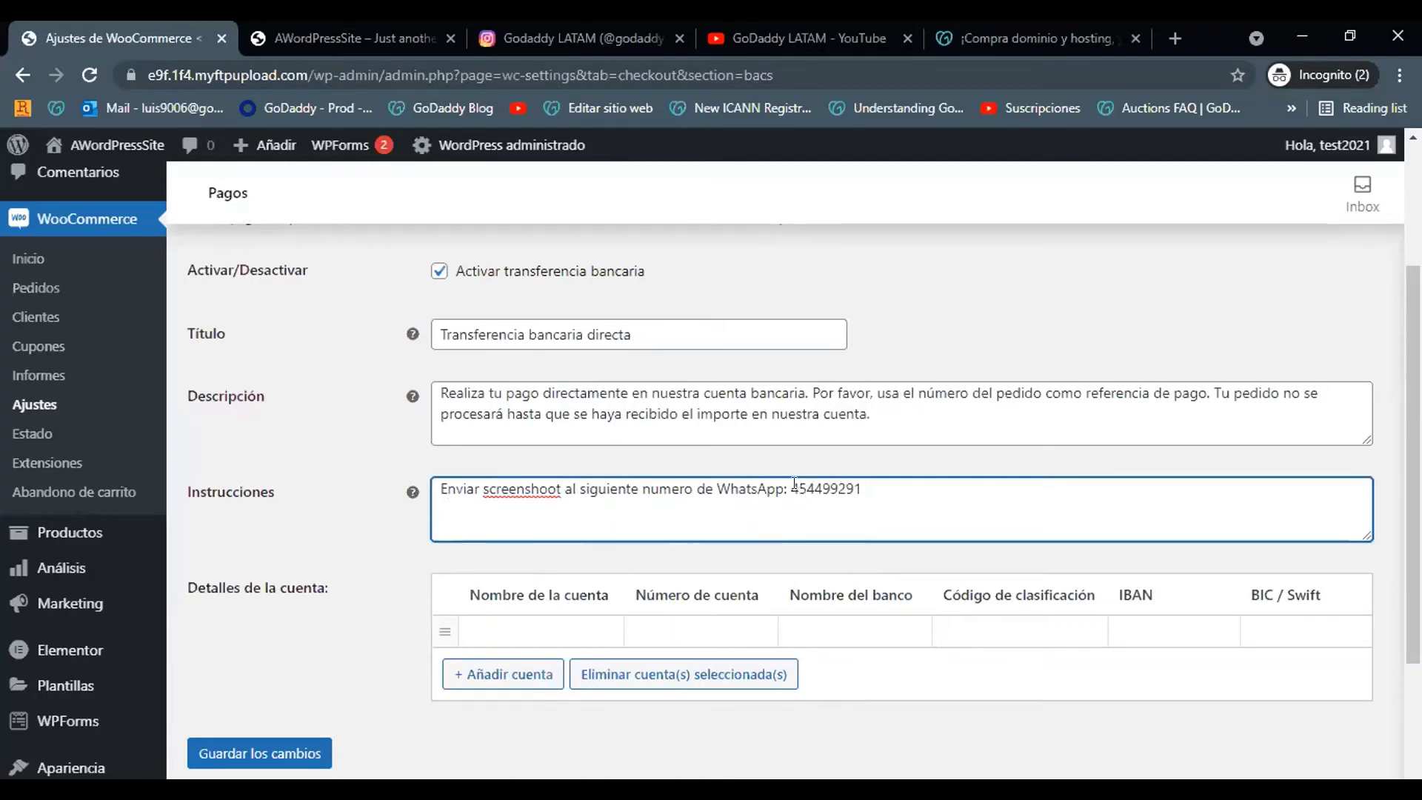
scroll(634, 574, down, 3)
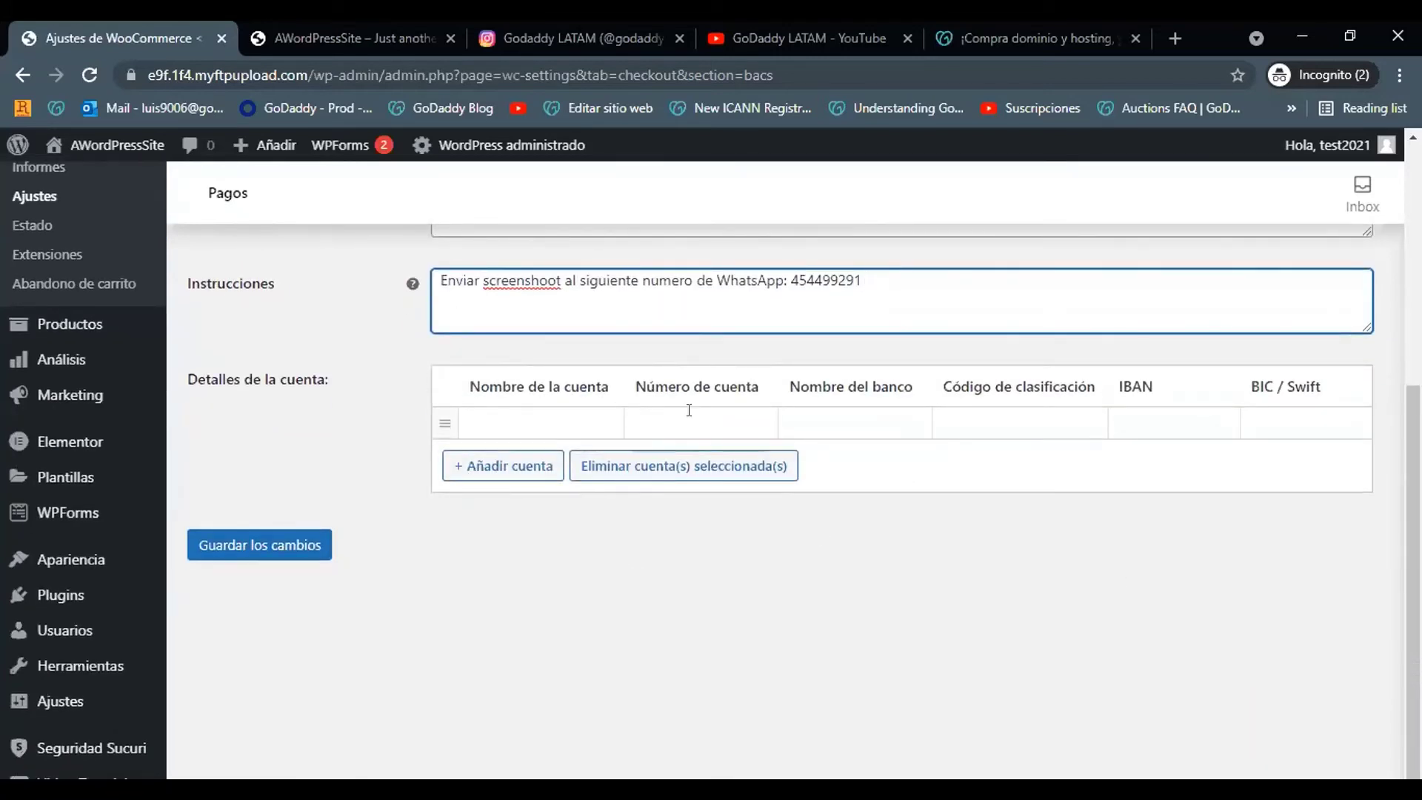
Step: Add a bank account with the holder's name, account number and bank 'Banco del Mundo'
click(492, 470)
click(532, 416)
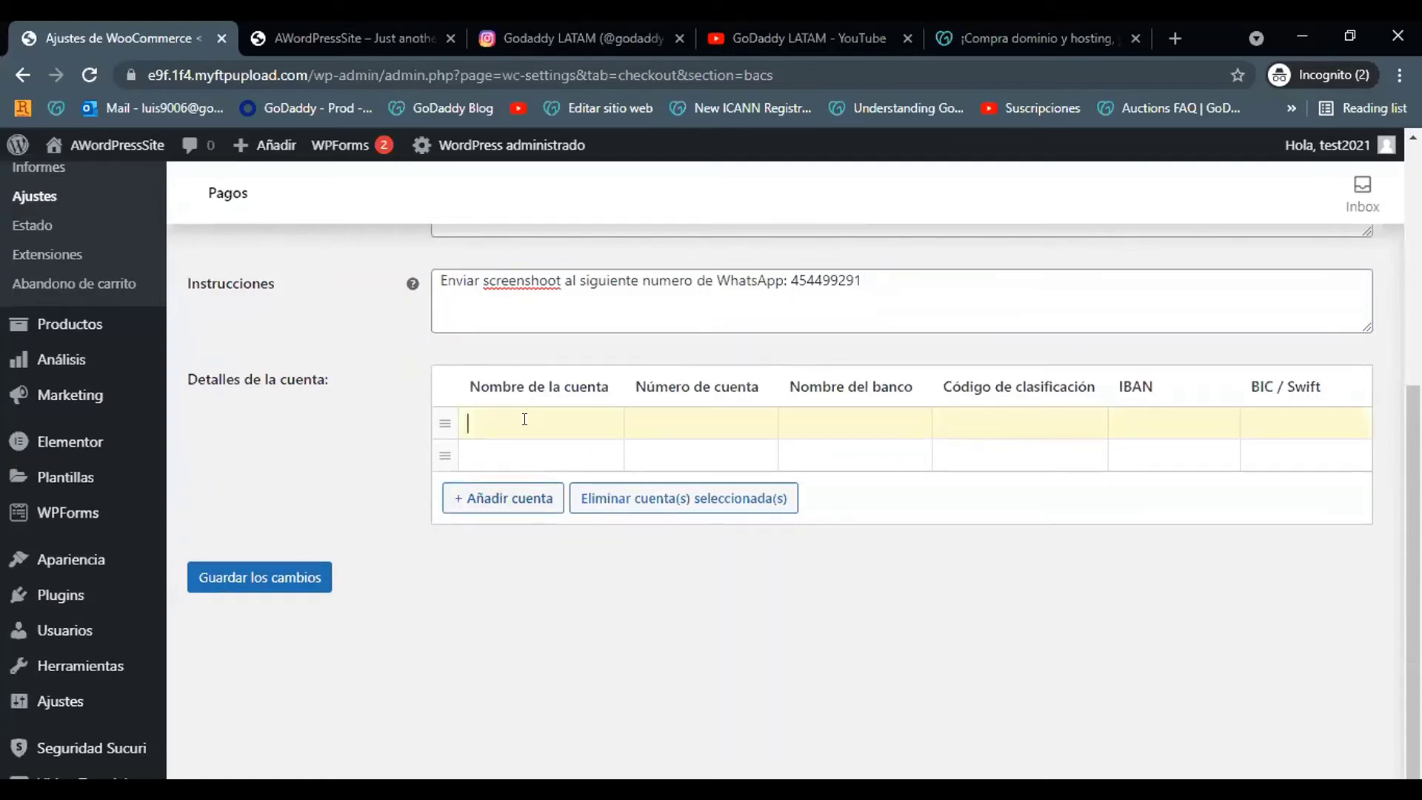
text(Pedro)
text(Perez)
click(733, 413)
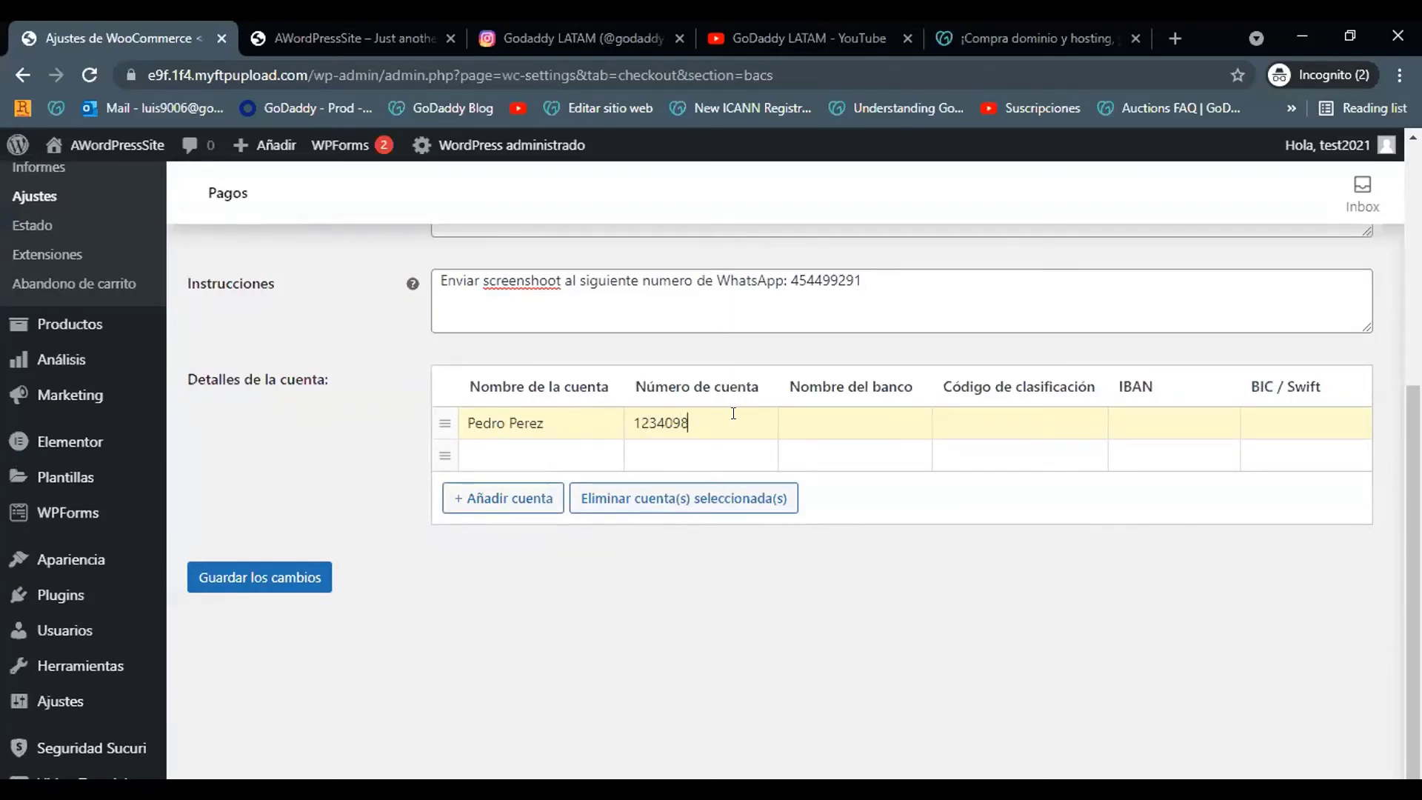
click(822, 414)
text(Banco del Mundo)
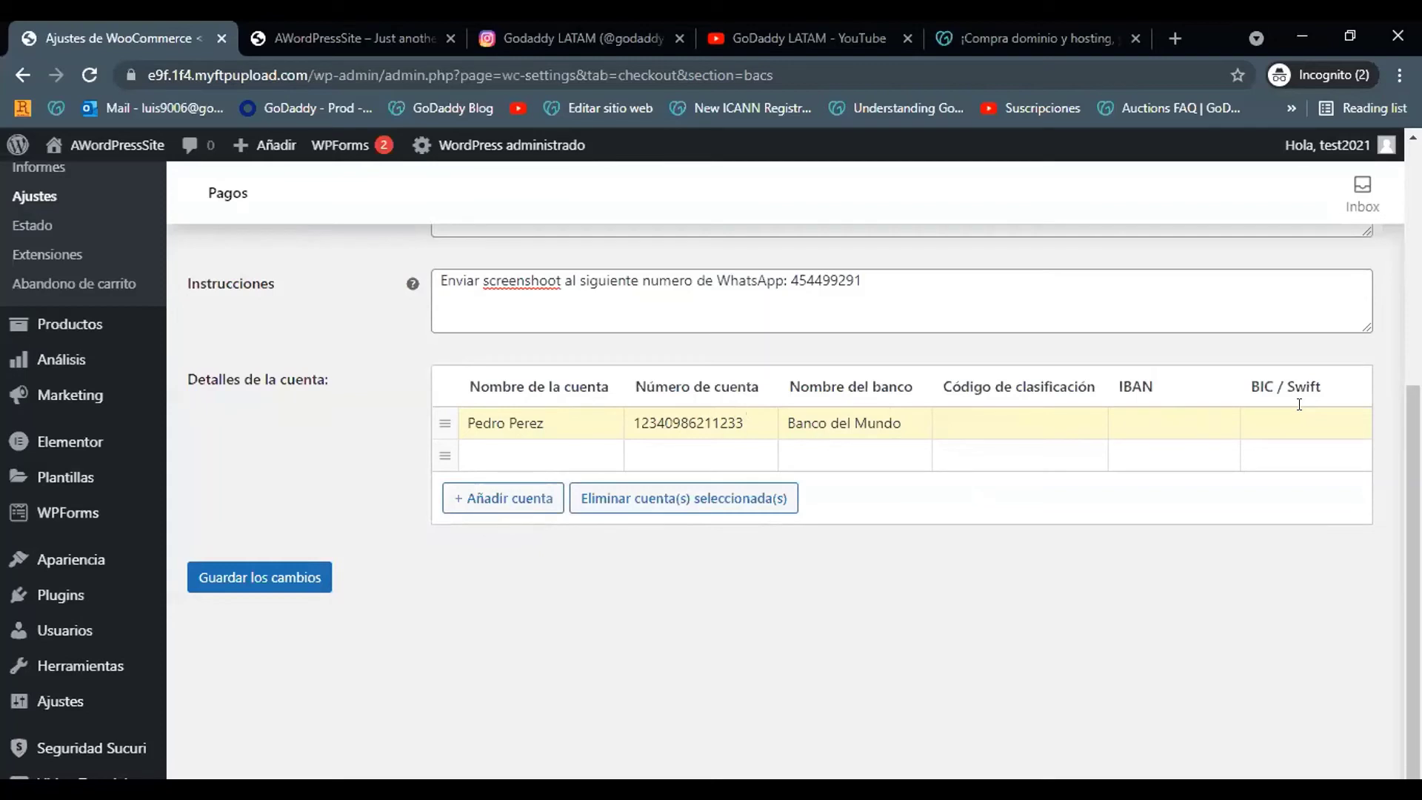
Step: Delete the extra empty account rows and save the bank transfer settings
drag(1306, 386, 1275, 392)
click(476, 500)
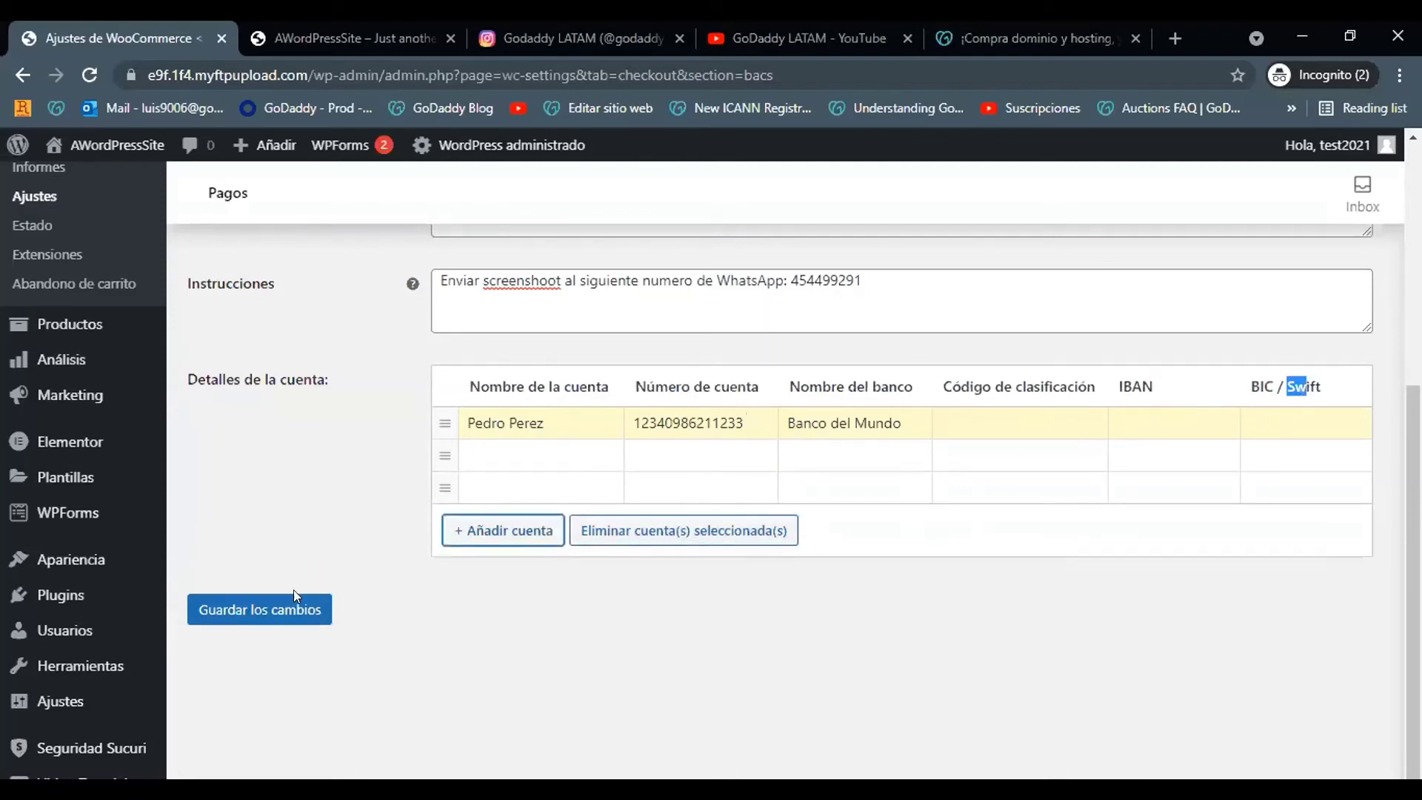
click(546, 490)
click(625, 535)
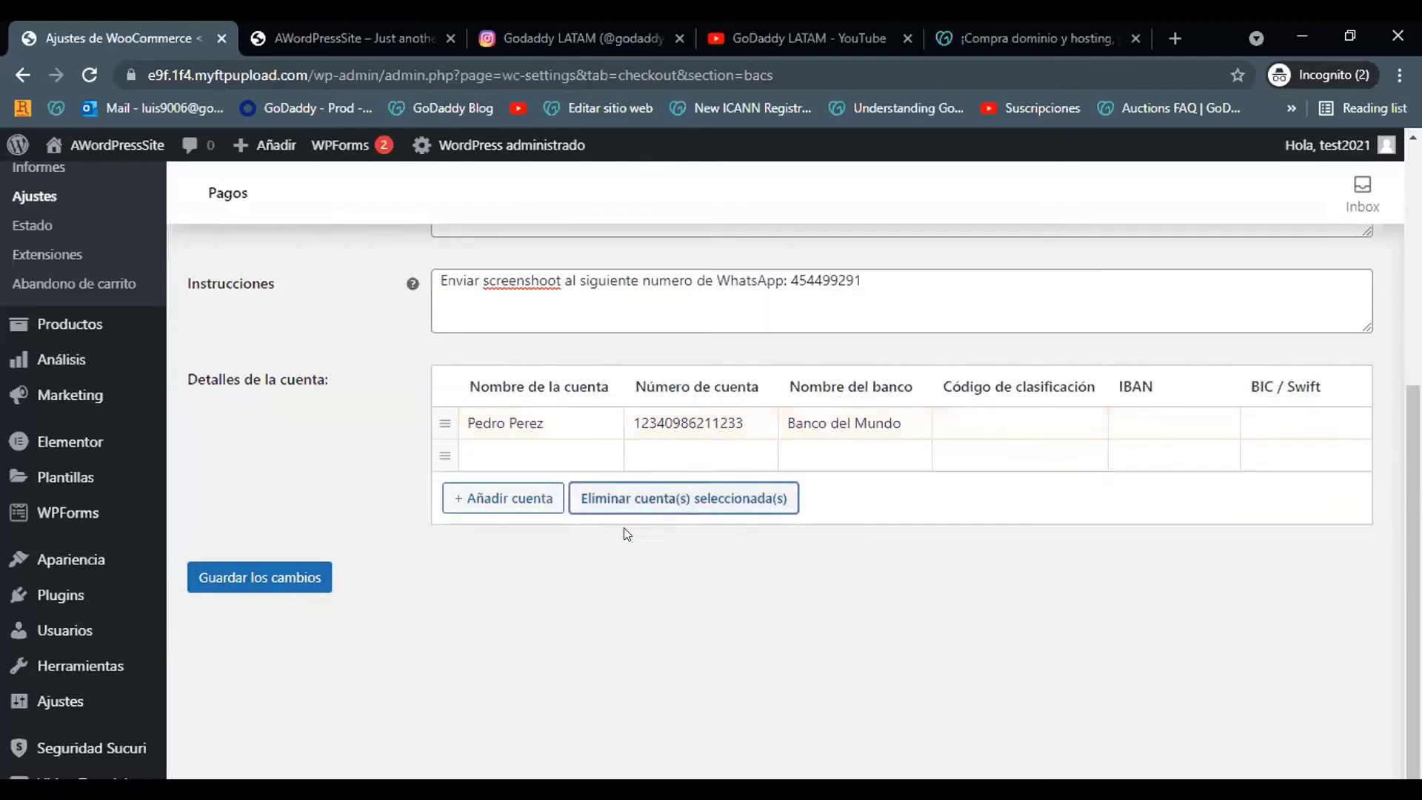
click(540, 448)
click(619, 489)
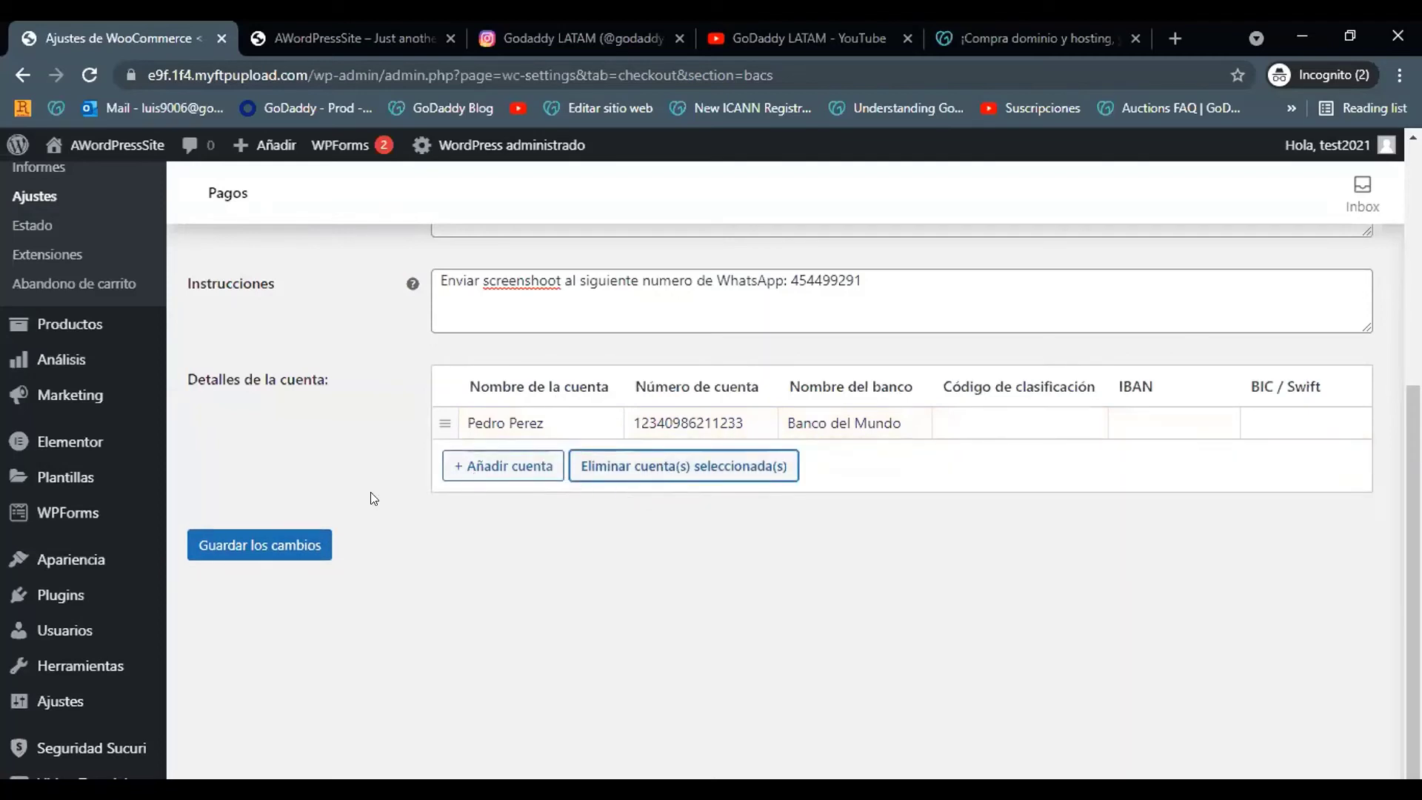
click(260, 545)
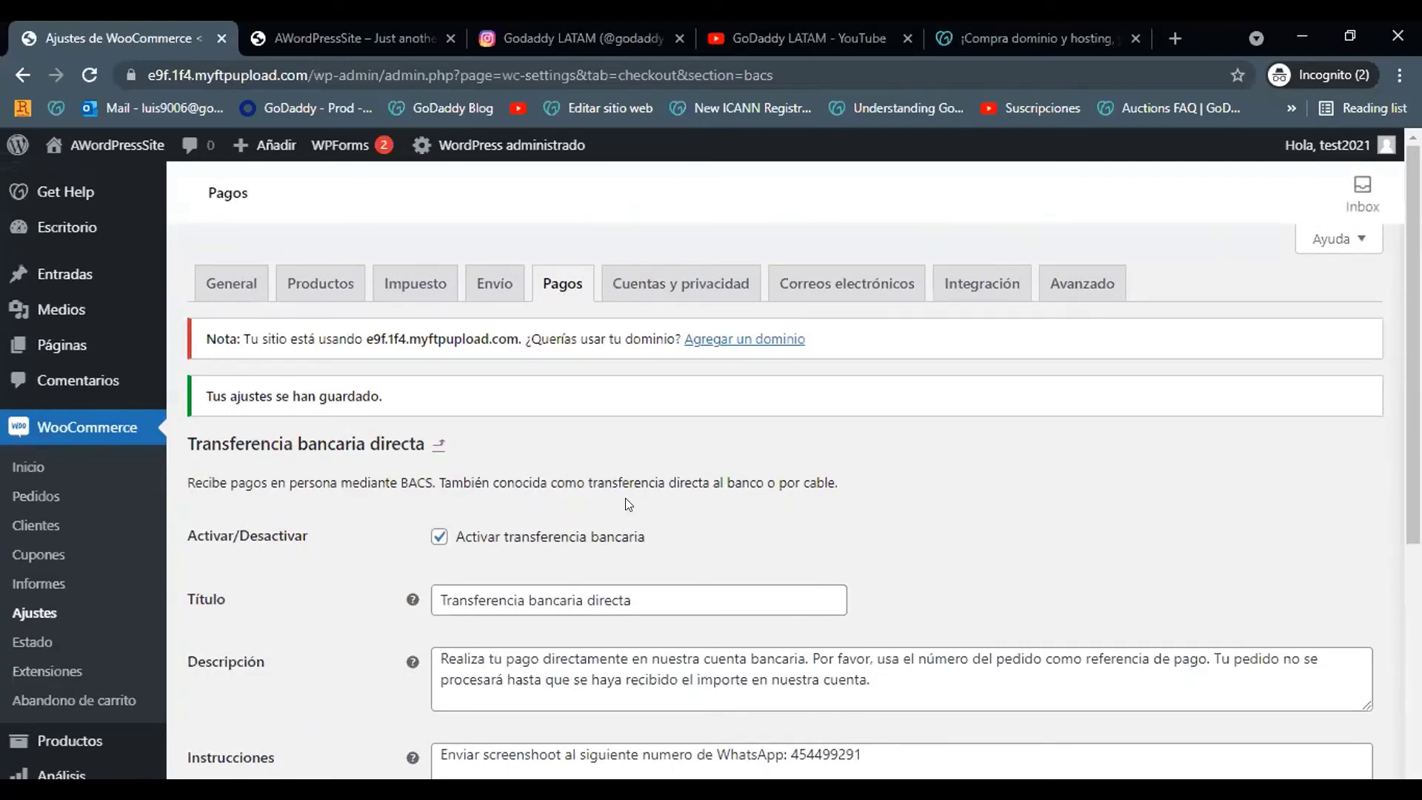
scroll(637, 492, down, 4)
scroll(626, 476, up, 1)
scroll(626, 476, down, 3)
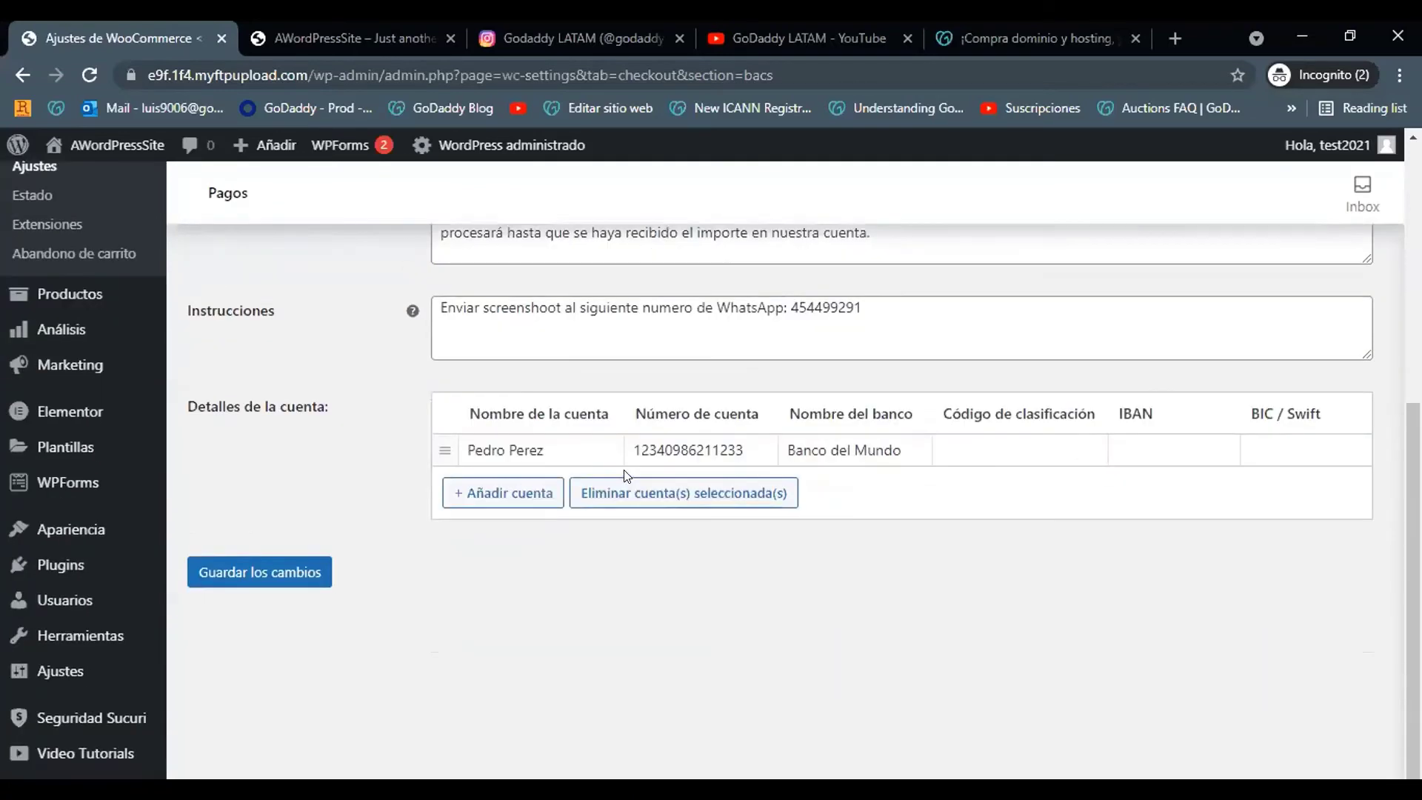
click(304, 570)
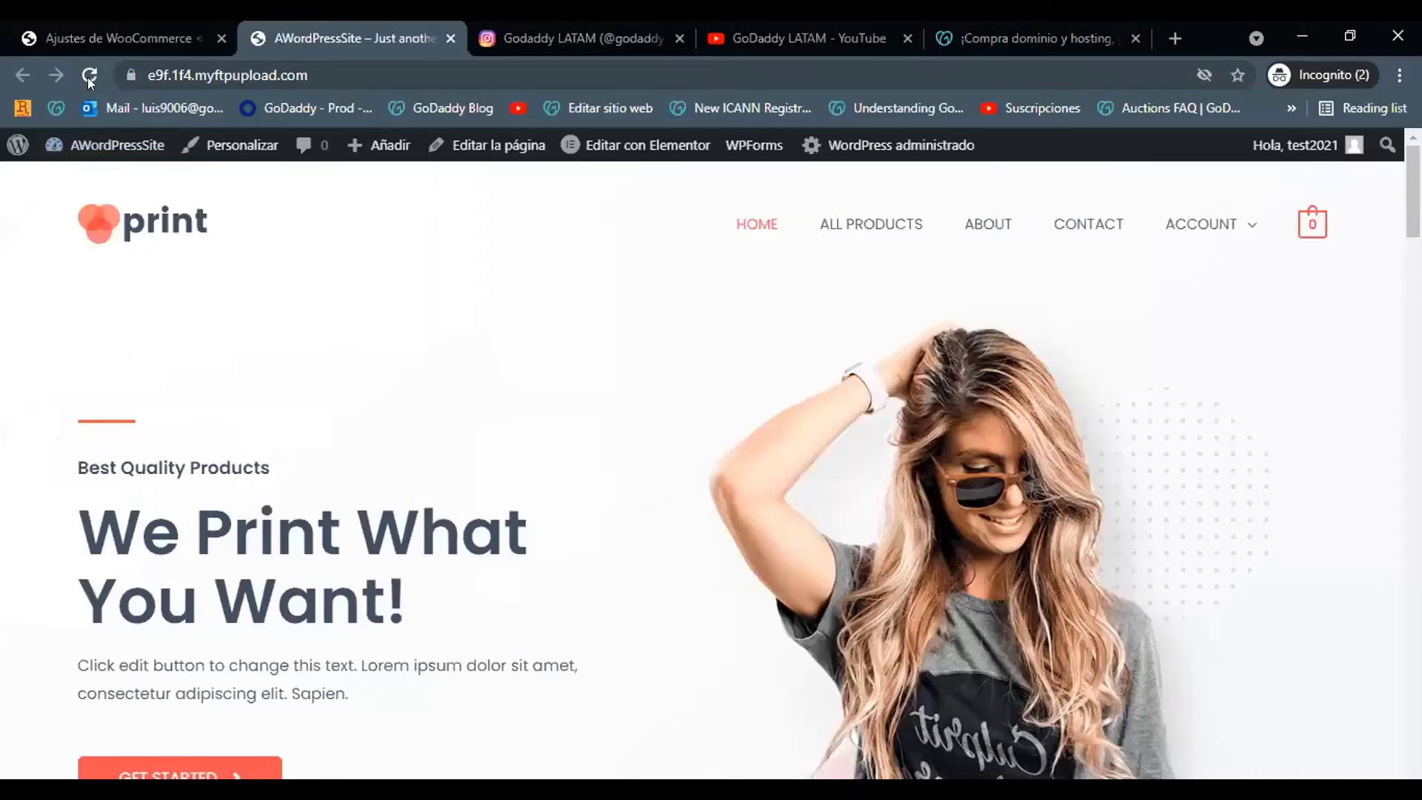
Step: Switch to the browser tab showing the store's 'We Print What You Want!' homepage
click(89, 76)
Step: Add Camiseta Skull from ALL PRODUCTS to the cart and open the cart
click(865, 235)
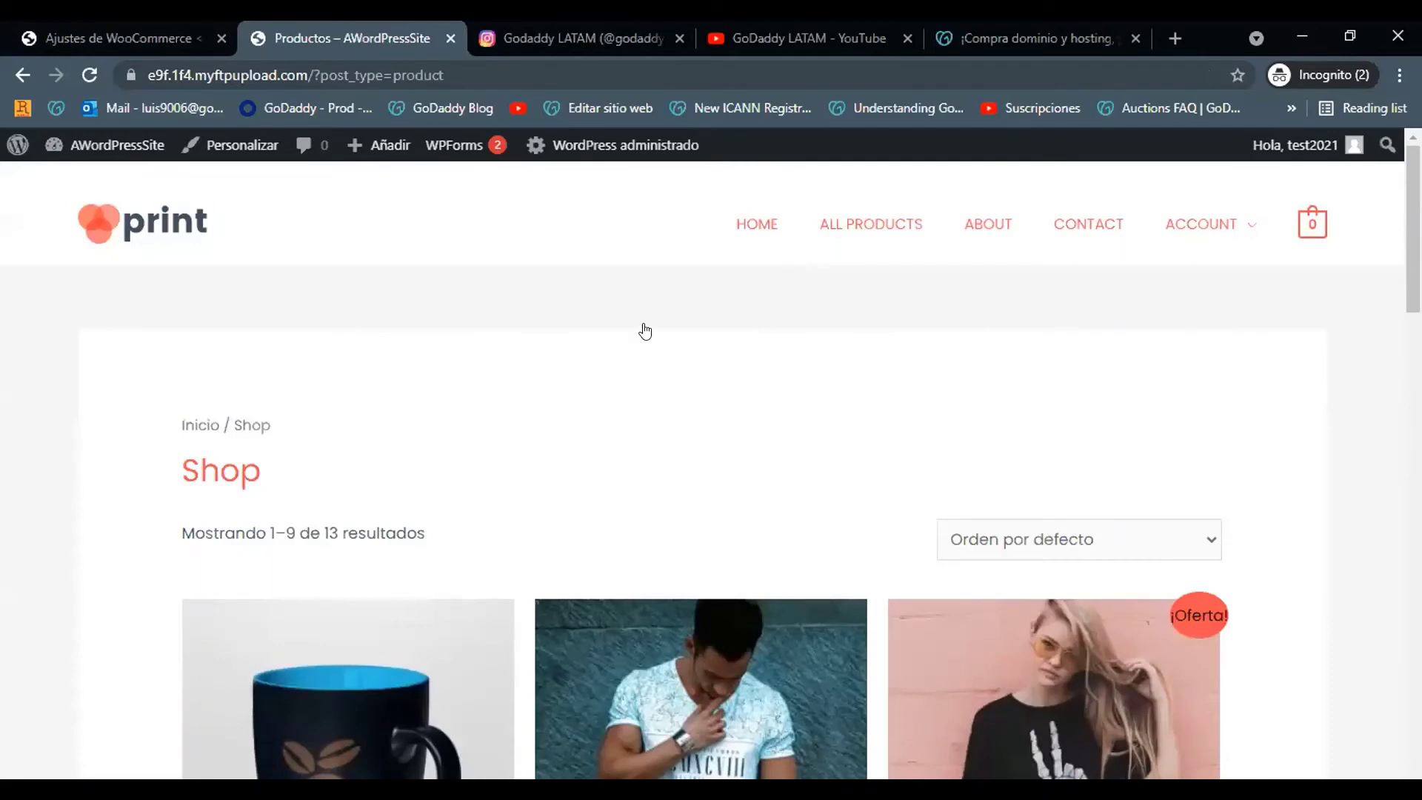
scroll(732, 338, down, 5)
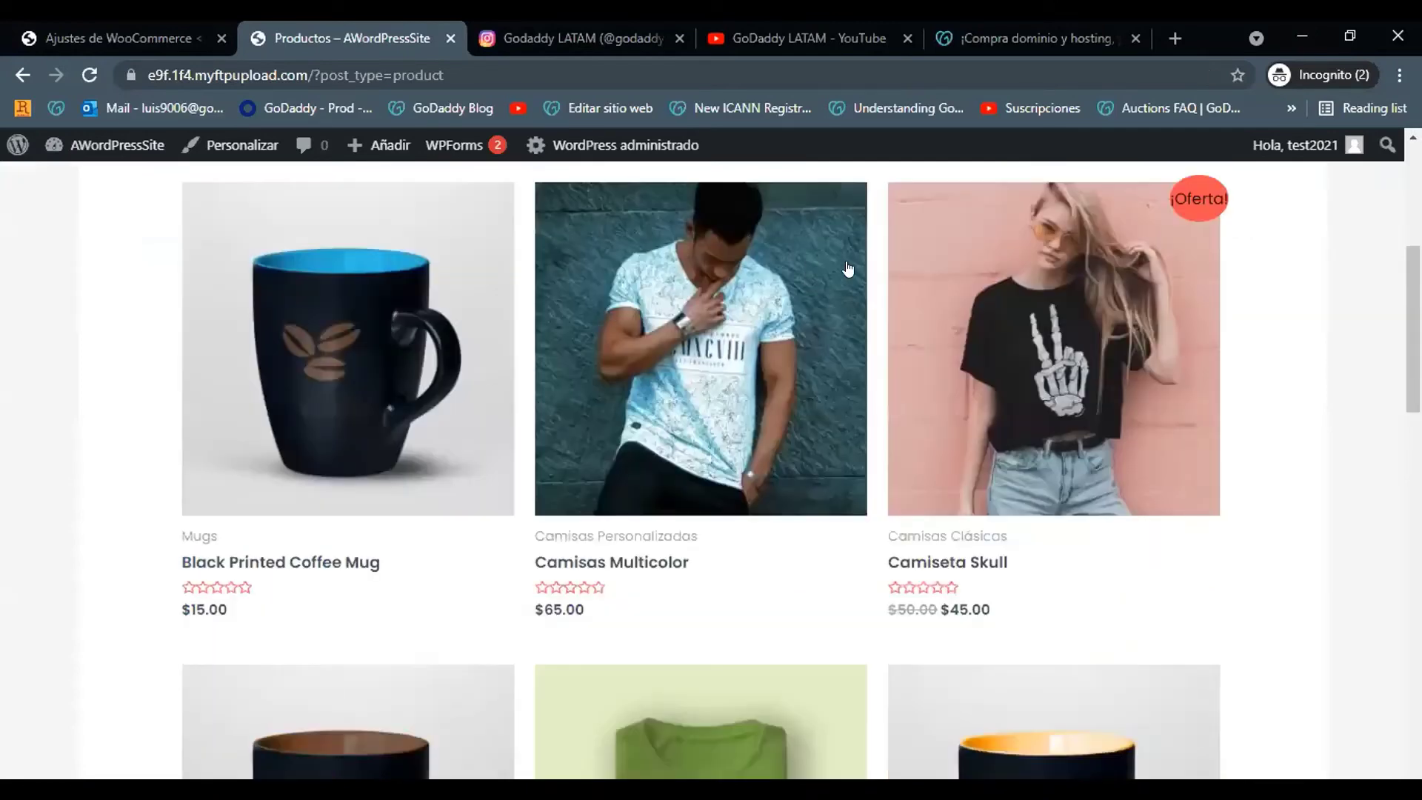
click(925, 298)
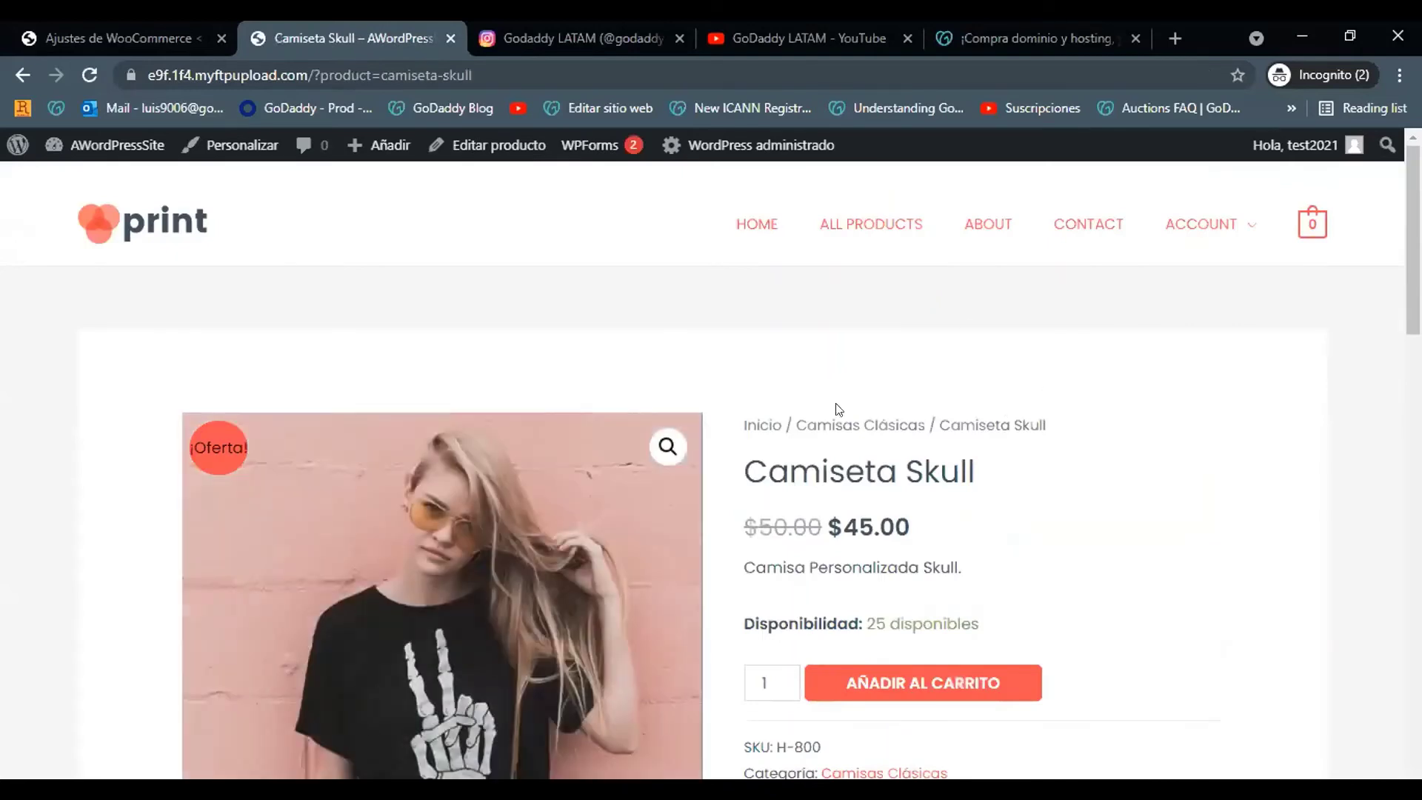
scroll(417, 445, down, 4)
click(891, 382)
scroll(588, 459, down, 4)
scroll(588, 459, up, 3)
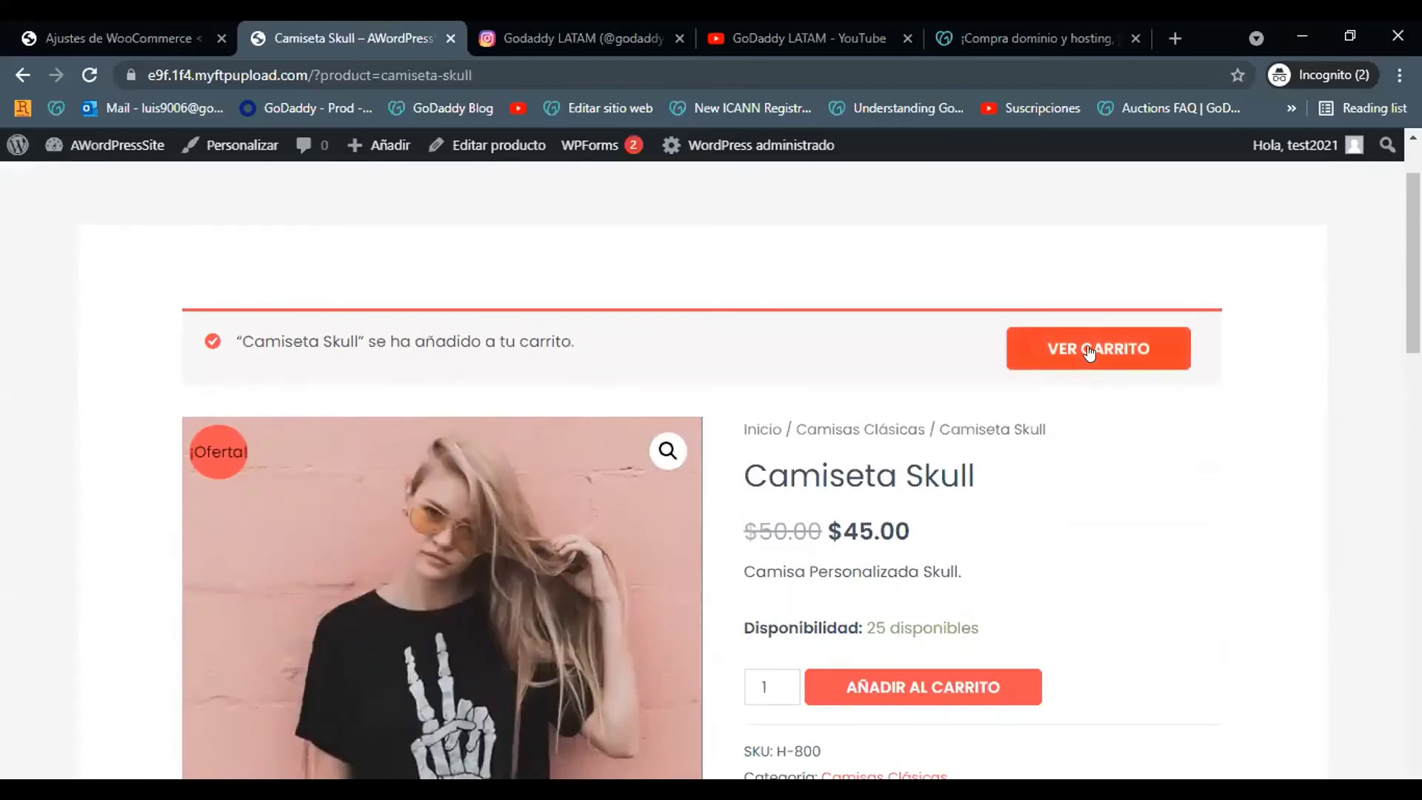
click(1089, 352)
Step: In the cart, highlight the $45.00 subtotal and $10.00 flat-rate shipping to Colombia
scroll(786, 398, down, 1)
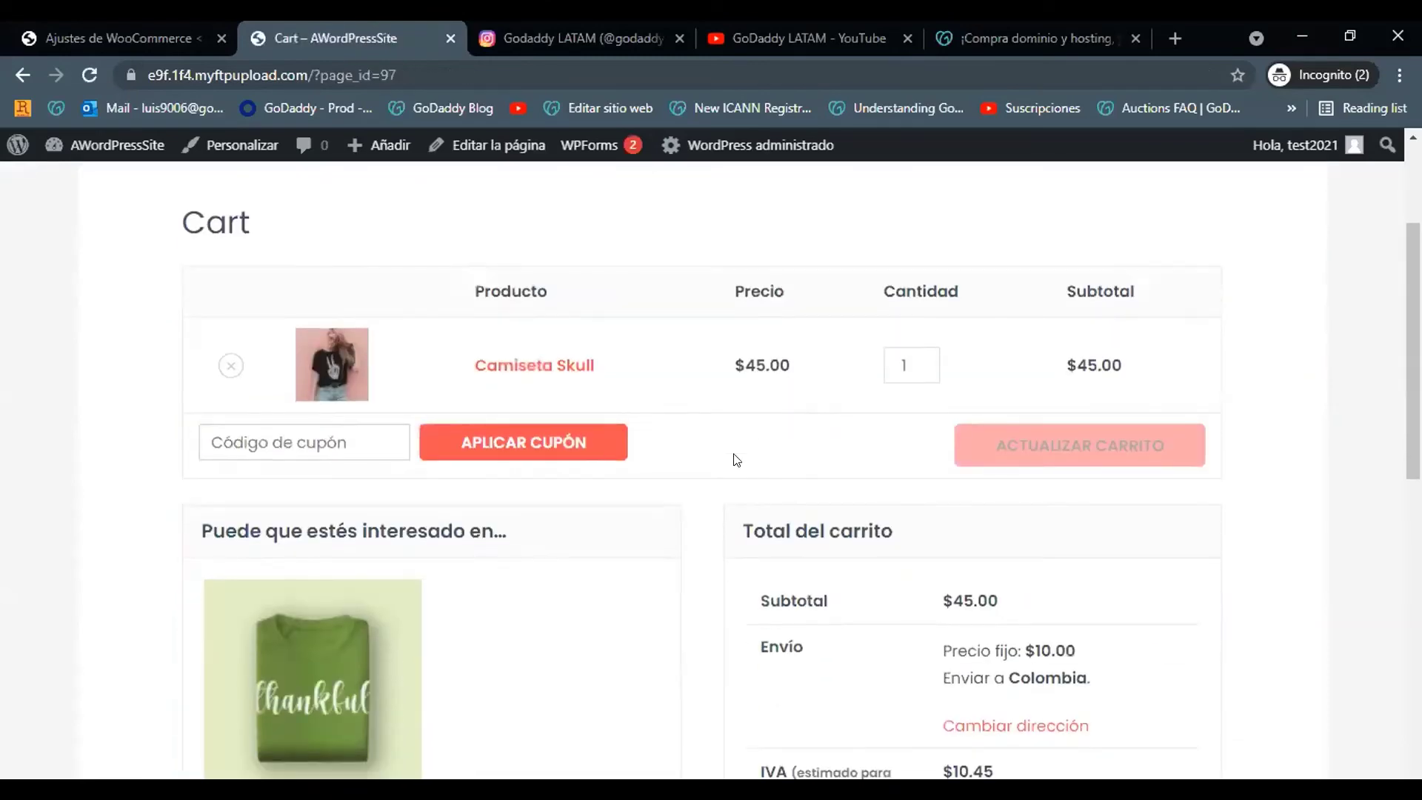
scroll(955, 476, down, 5)
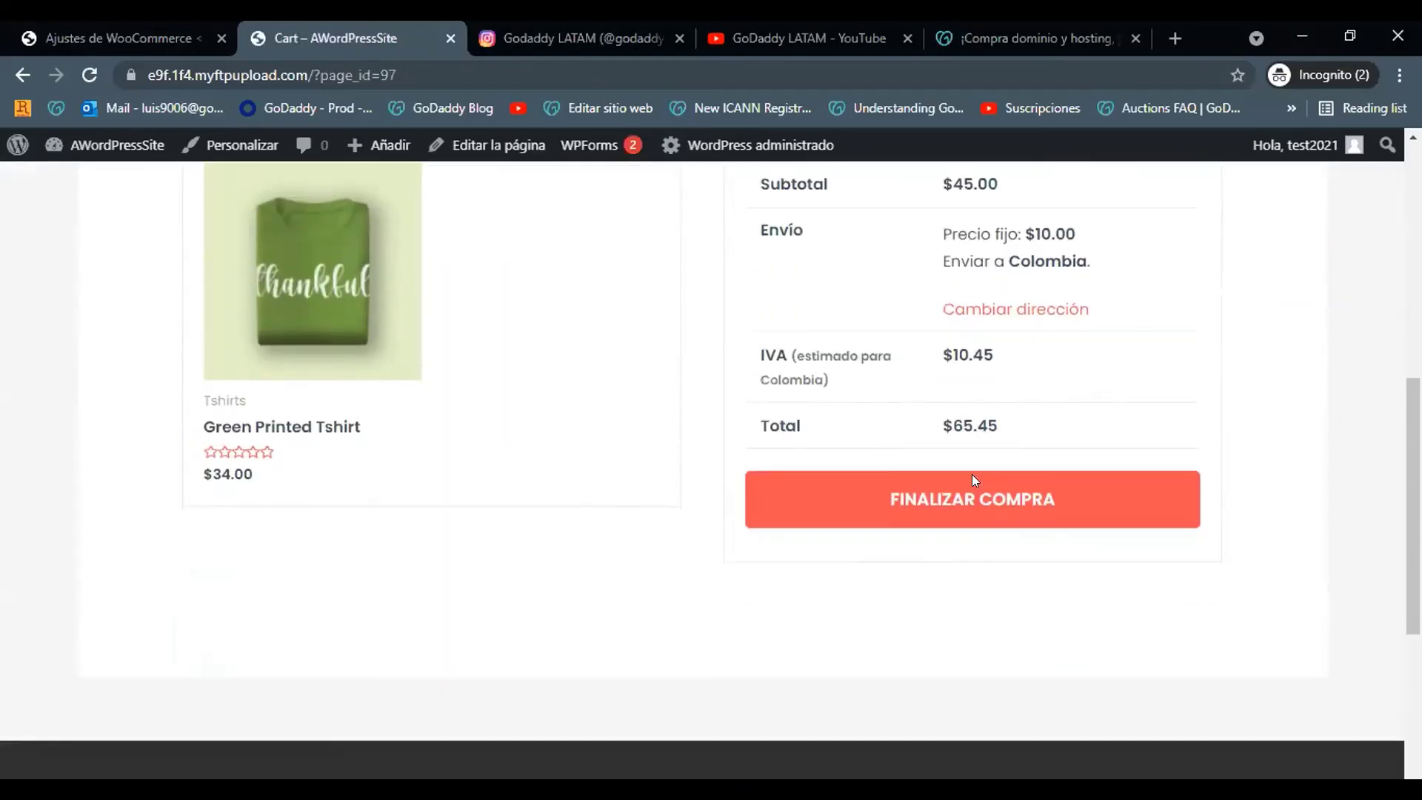
click(941, 503)
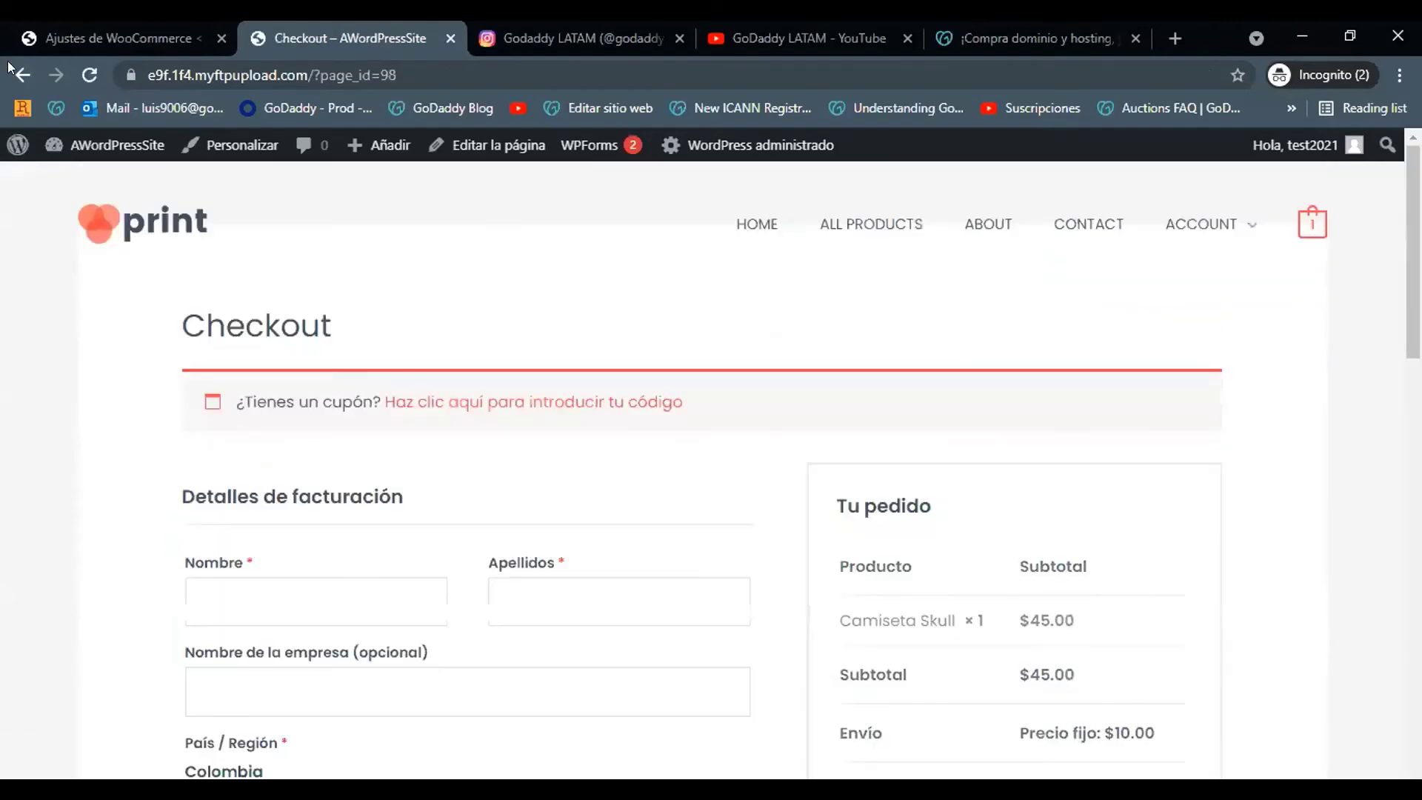
click(10, 68)
scroll(1044, 445, up, 3)
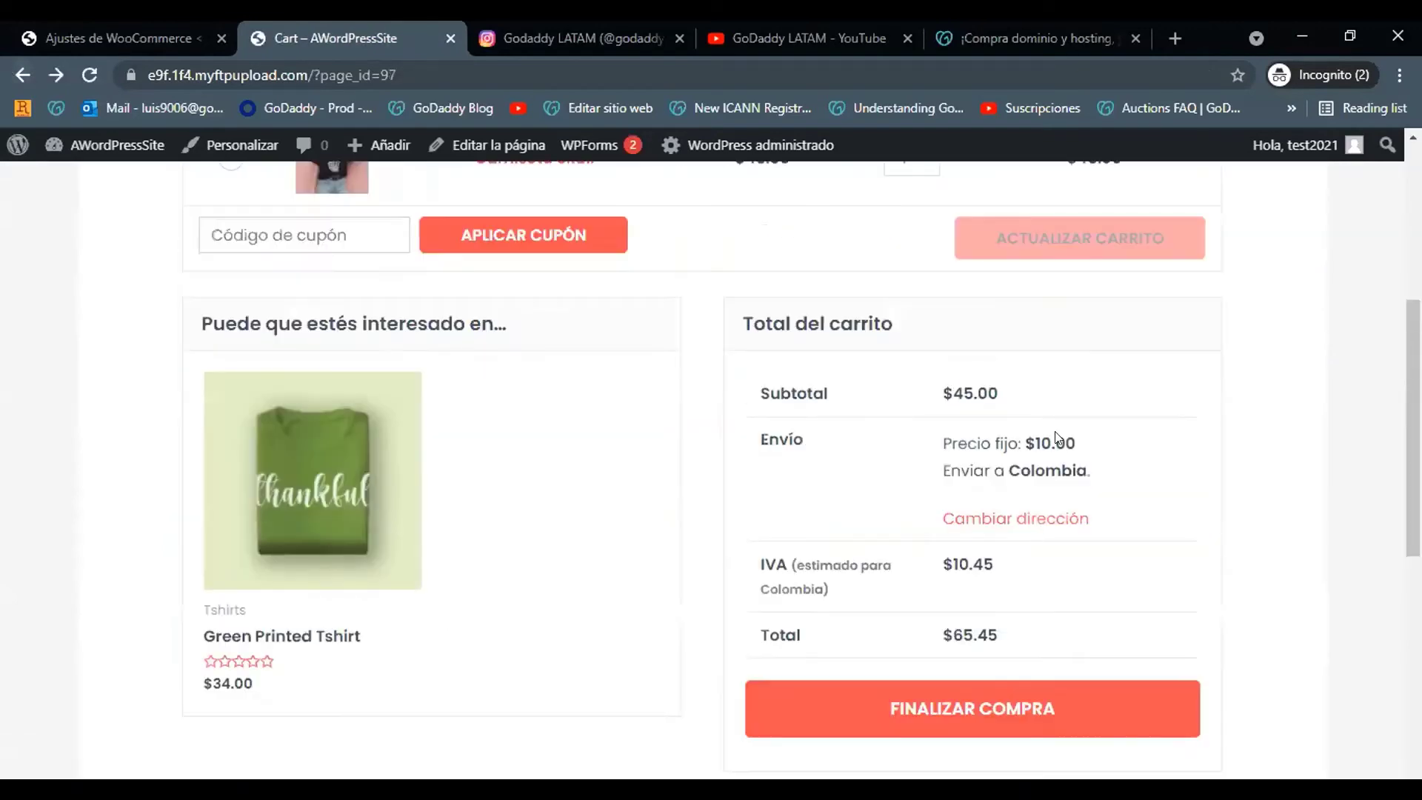
double_click(947, 387)
drag(1021, 445, 1100, 443)
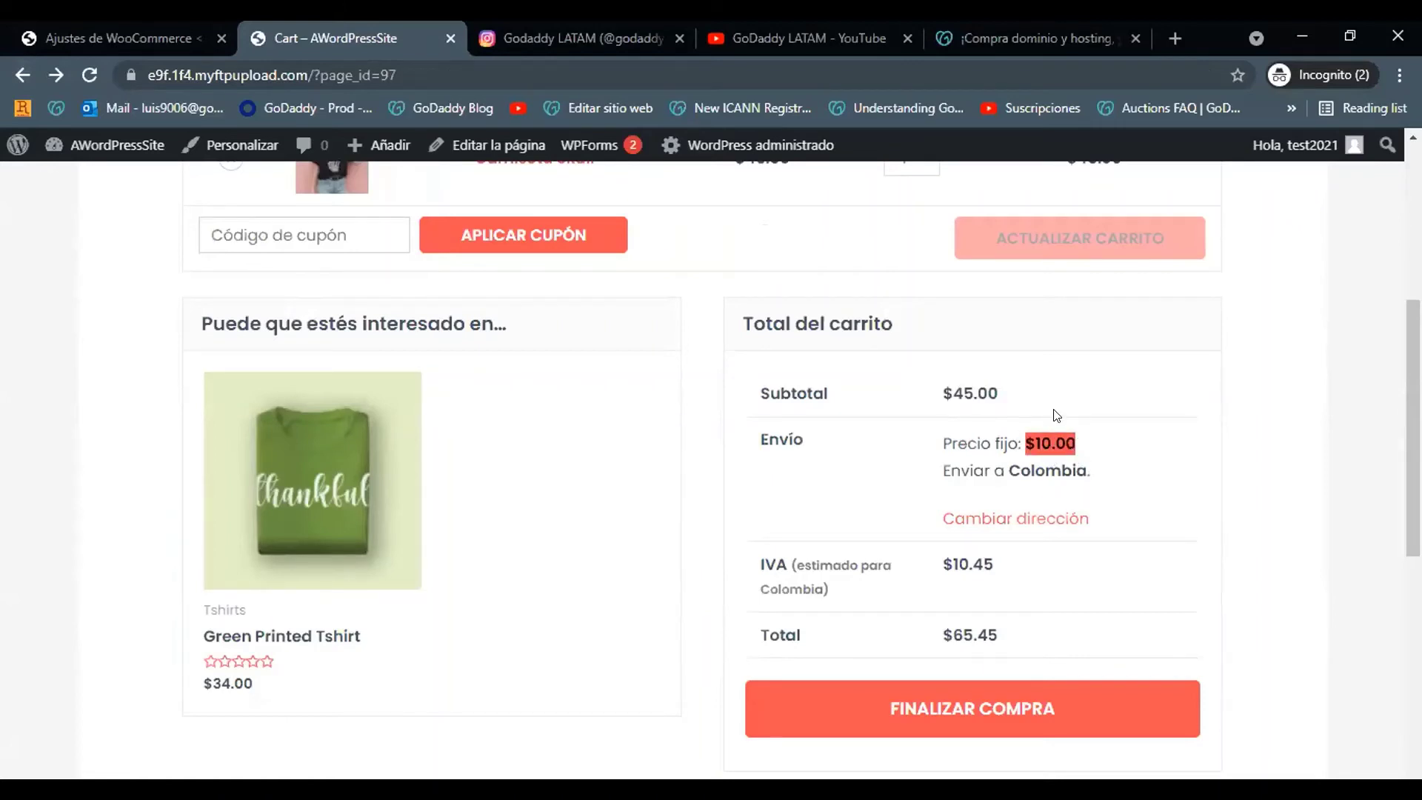
drag(992, 470, 1105, 471)
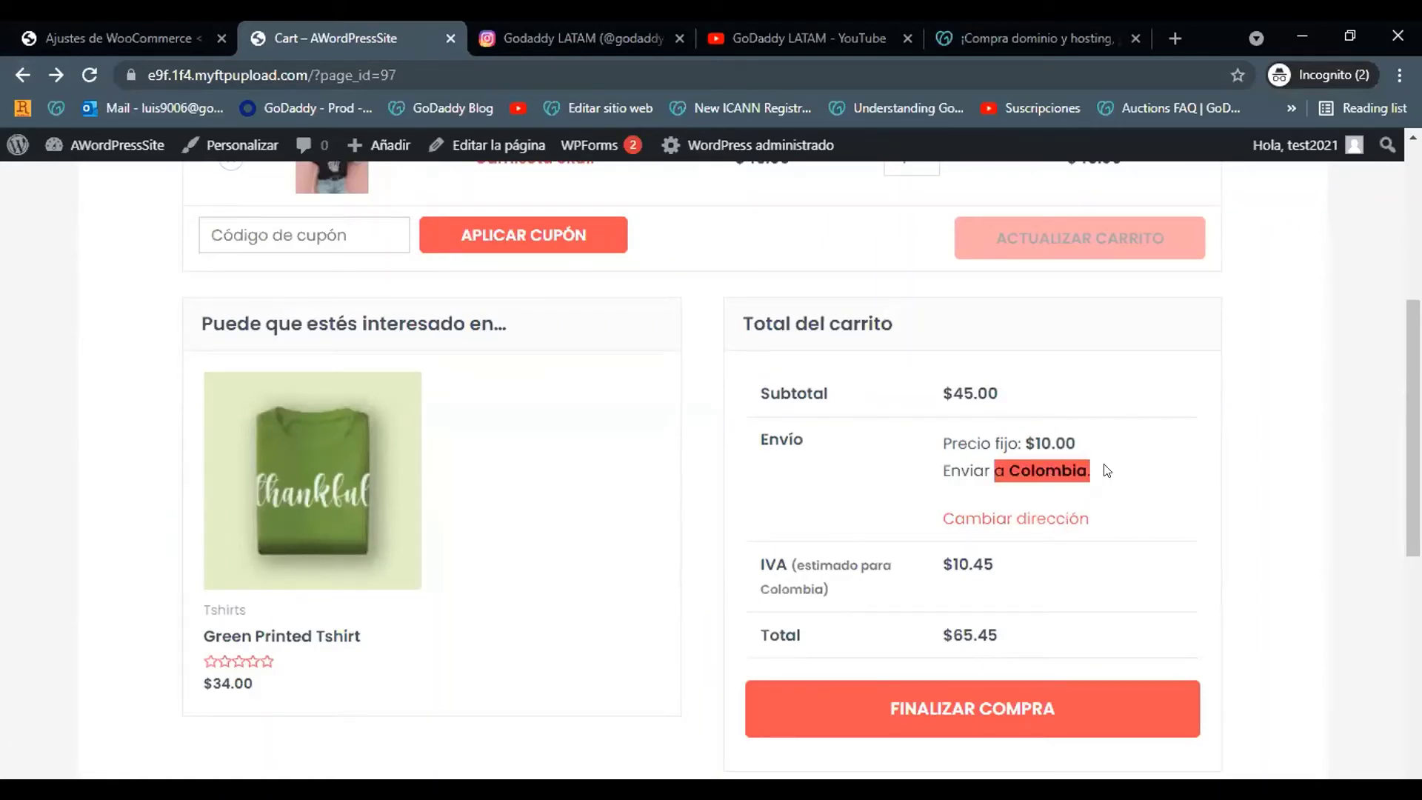
click(1028, 463)
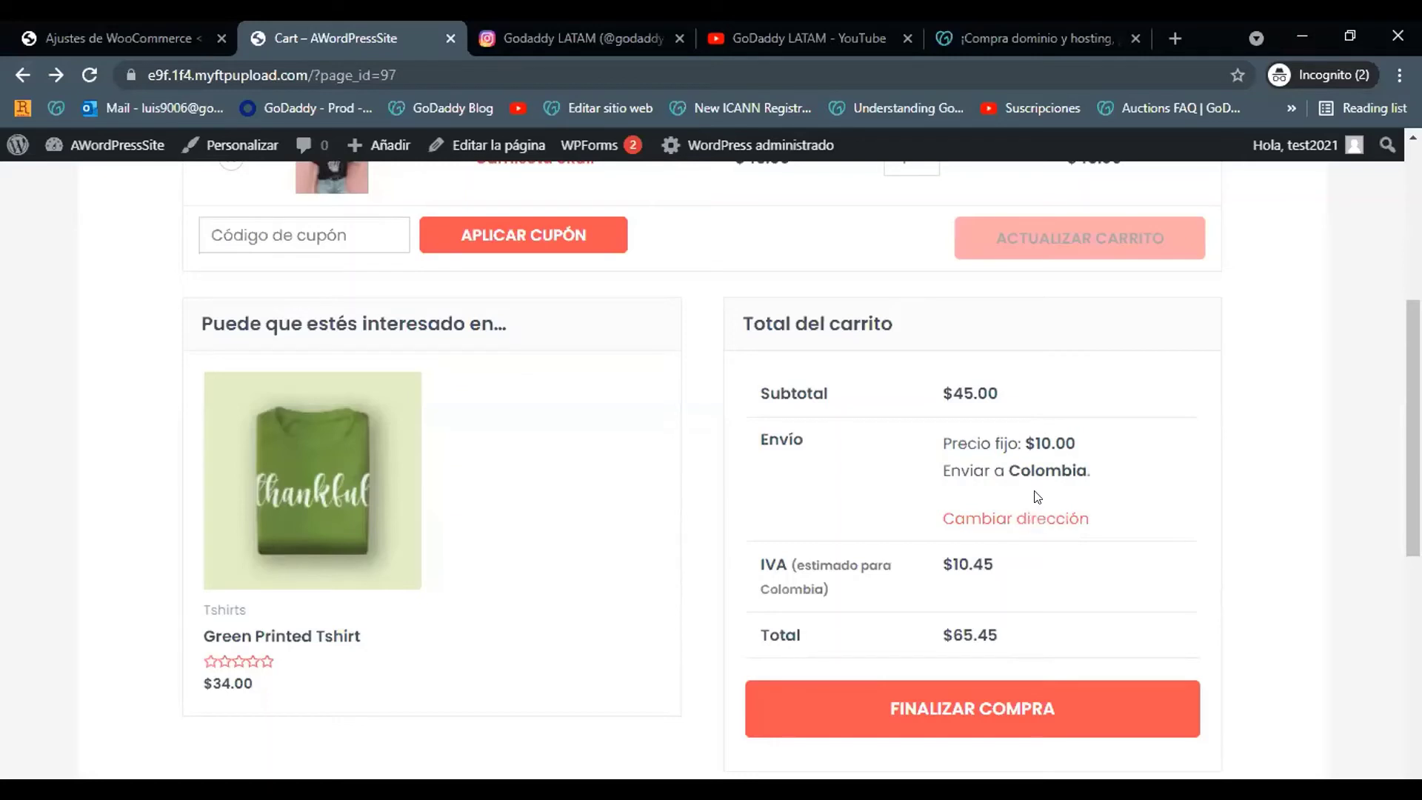
Step: Highlight the $10.45 IVA in the cart totals, then proceed to checkout
drag(975, 443, 1073, 443)
drag(949, 470, 1136, 466)
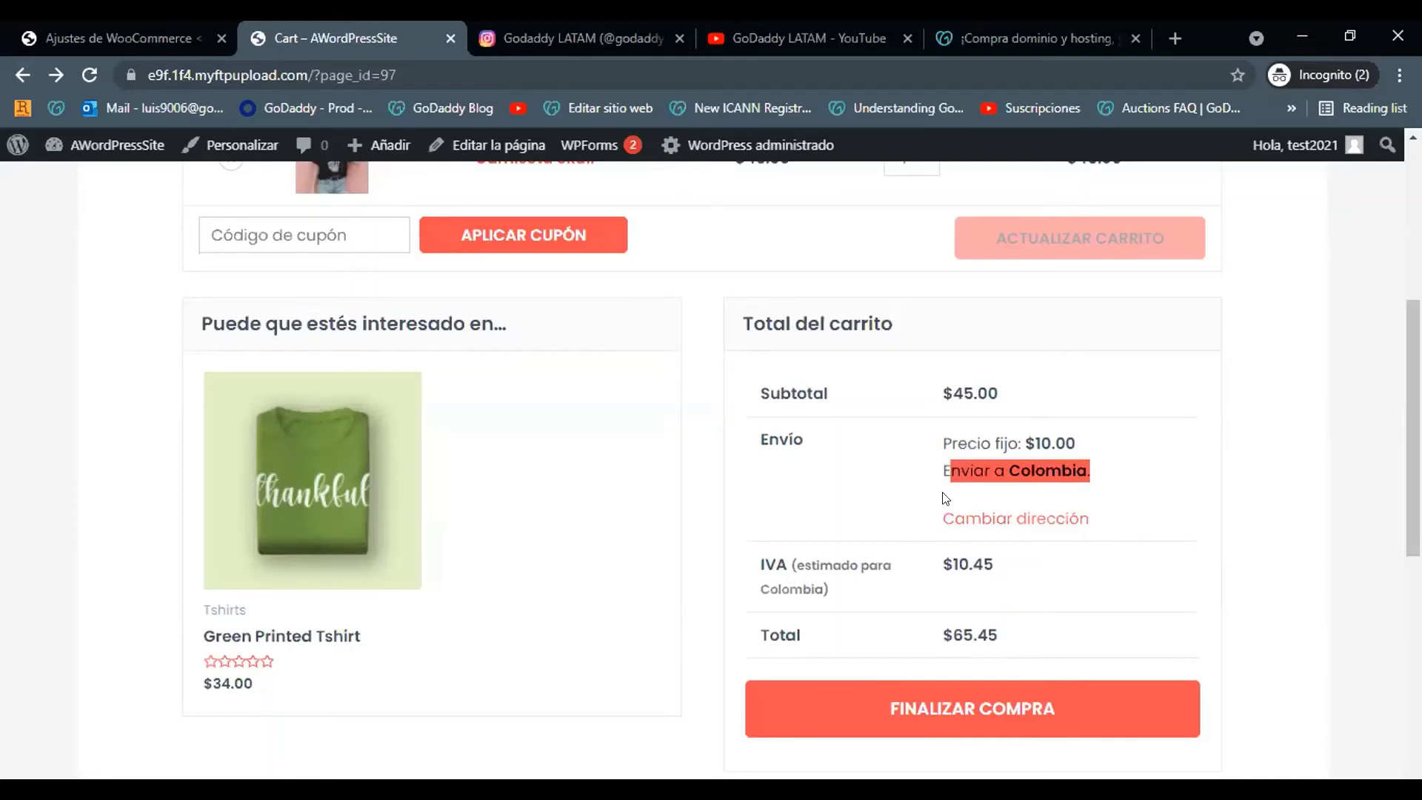
scroll(945, 499, down, 2)
drag(934, 462, 996, 462)
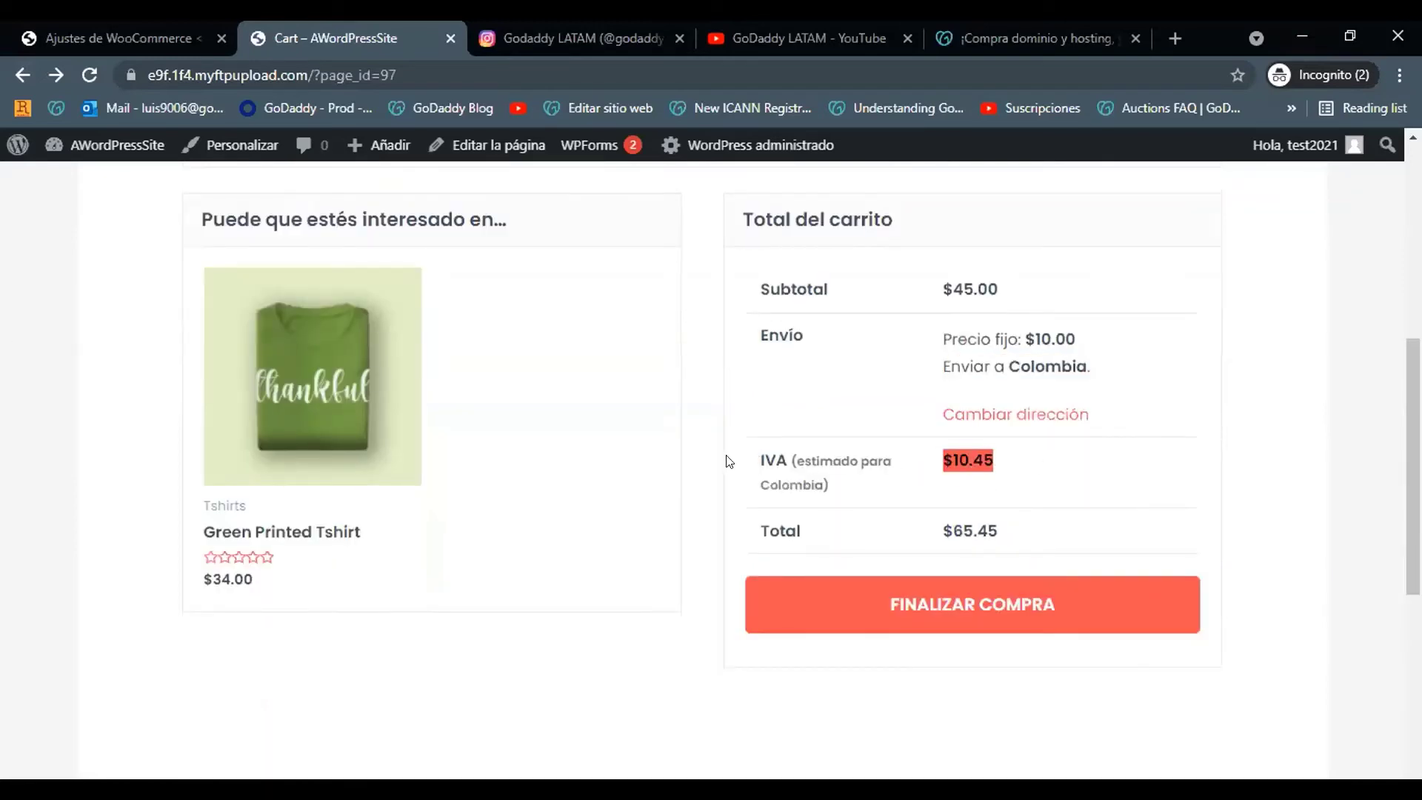
drag(726, 460, 857, 492)
click(857, 493)
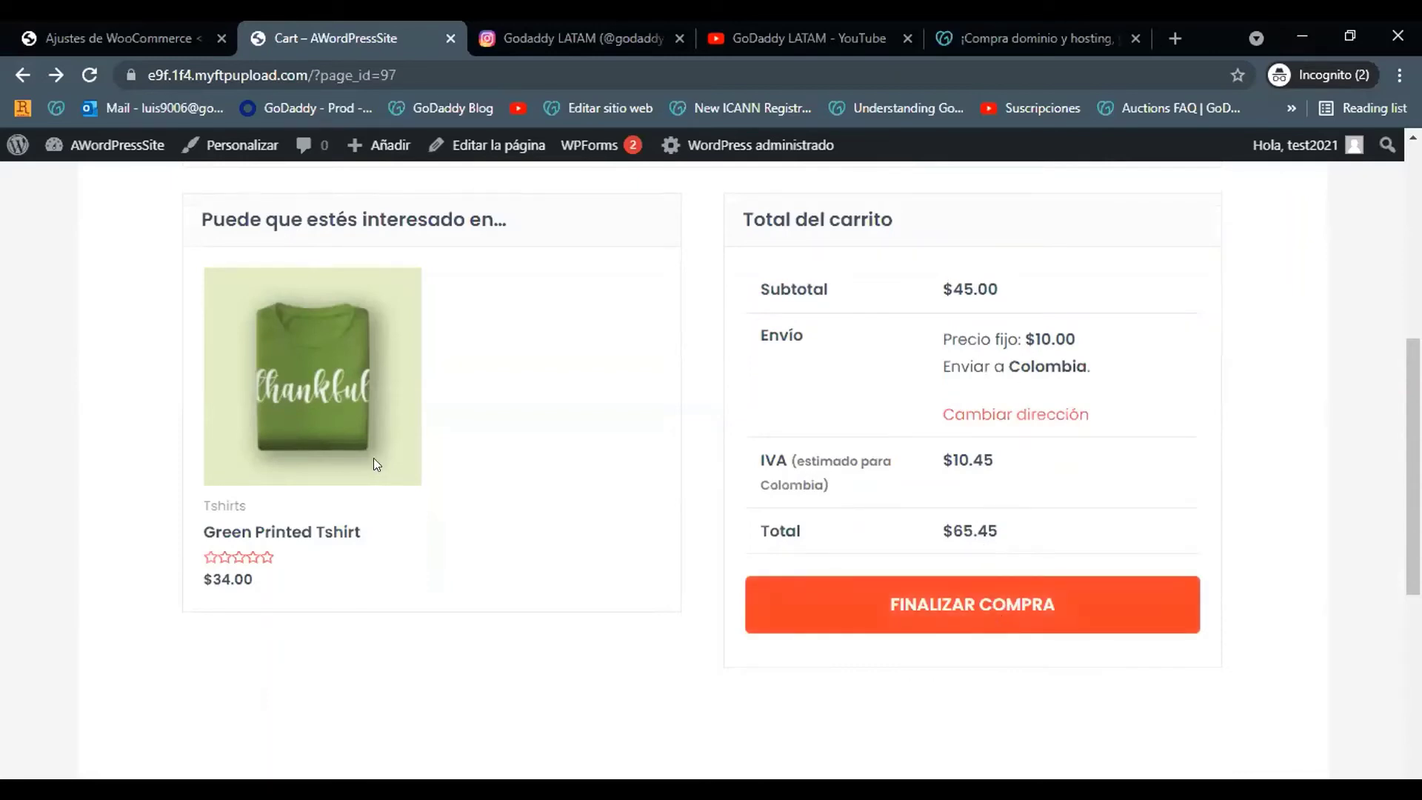
click(941, 601)
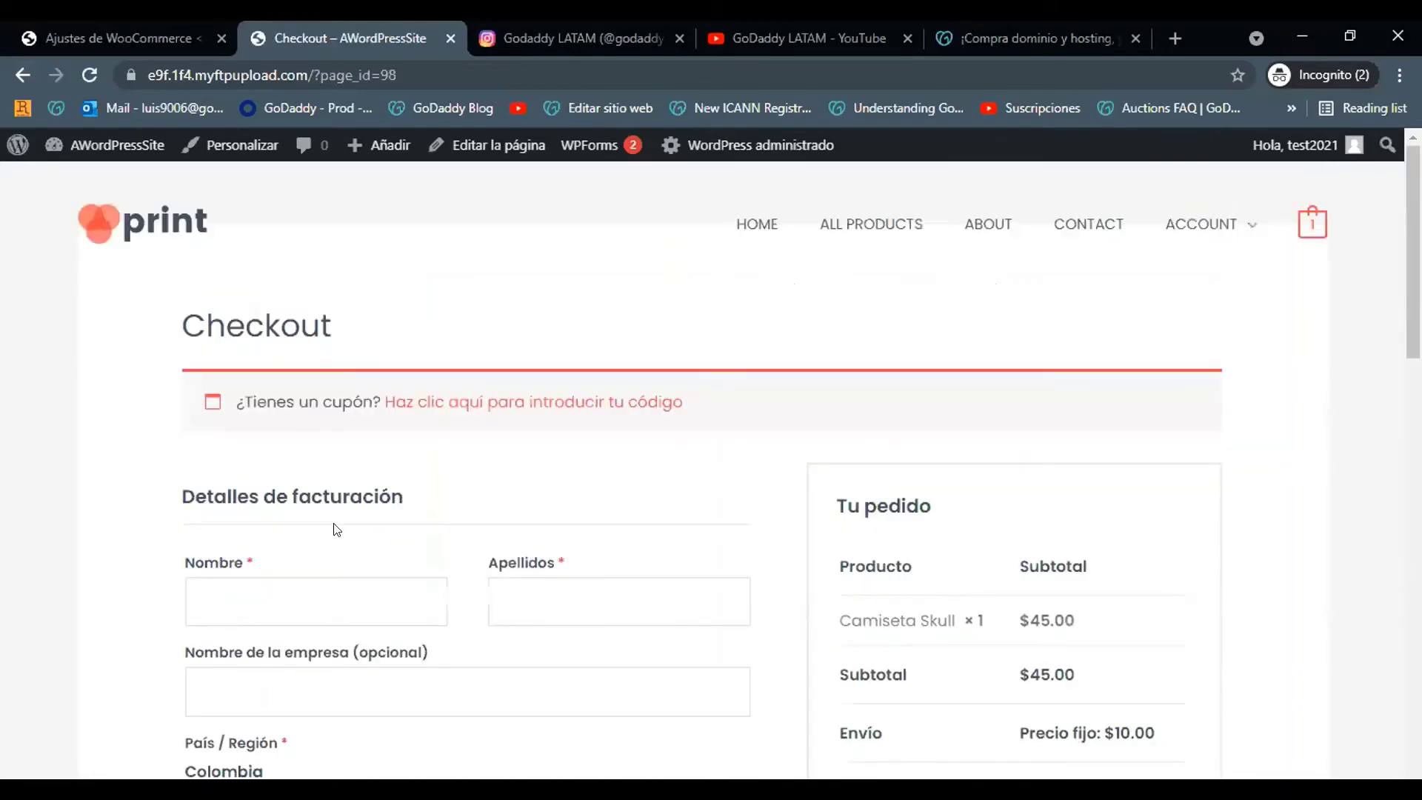
Step: Fill the checkout billing fields from the browser's saved address autofill
scroll(330, 533, down, 4)
click(296, 293)
click(257, 368)
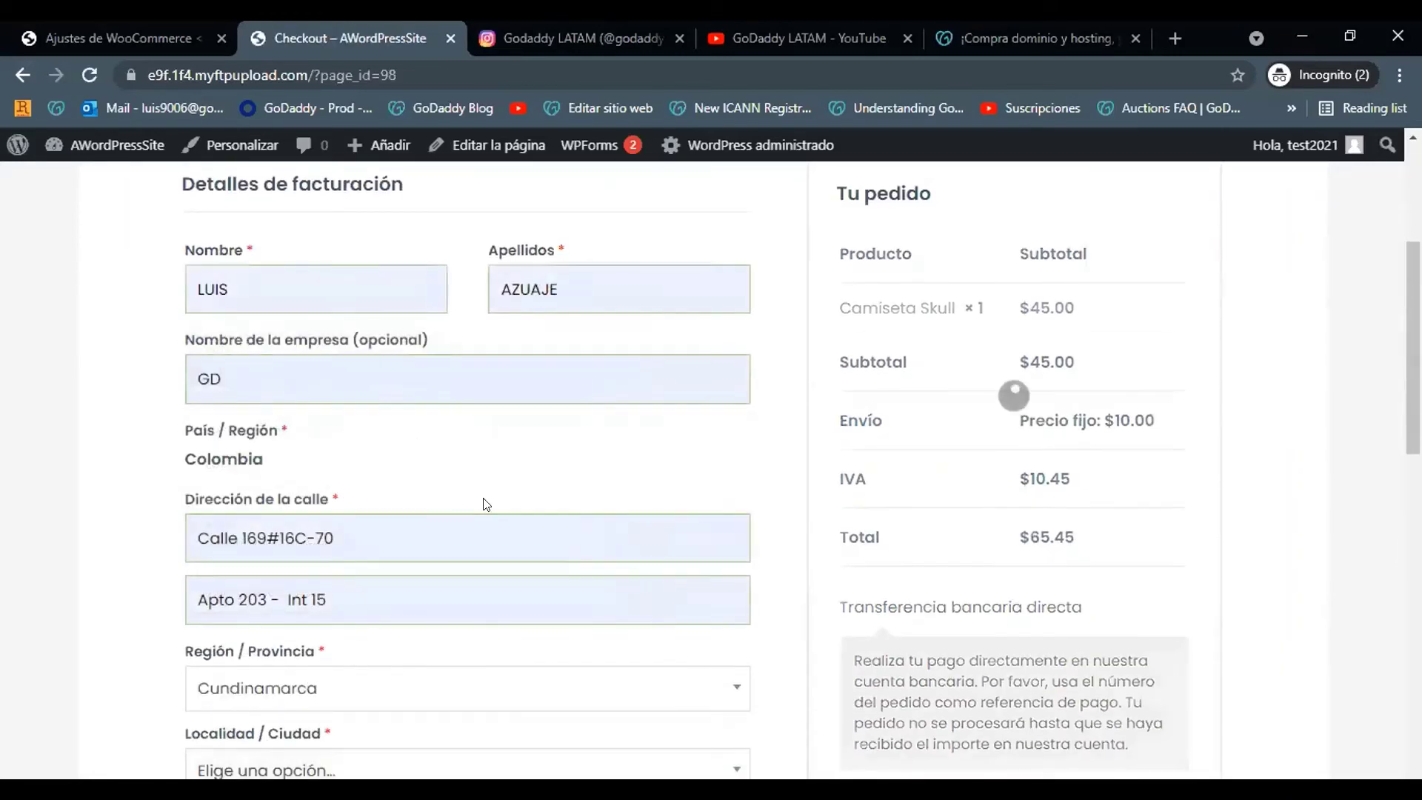
scroll(481, 499, down, 7)
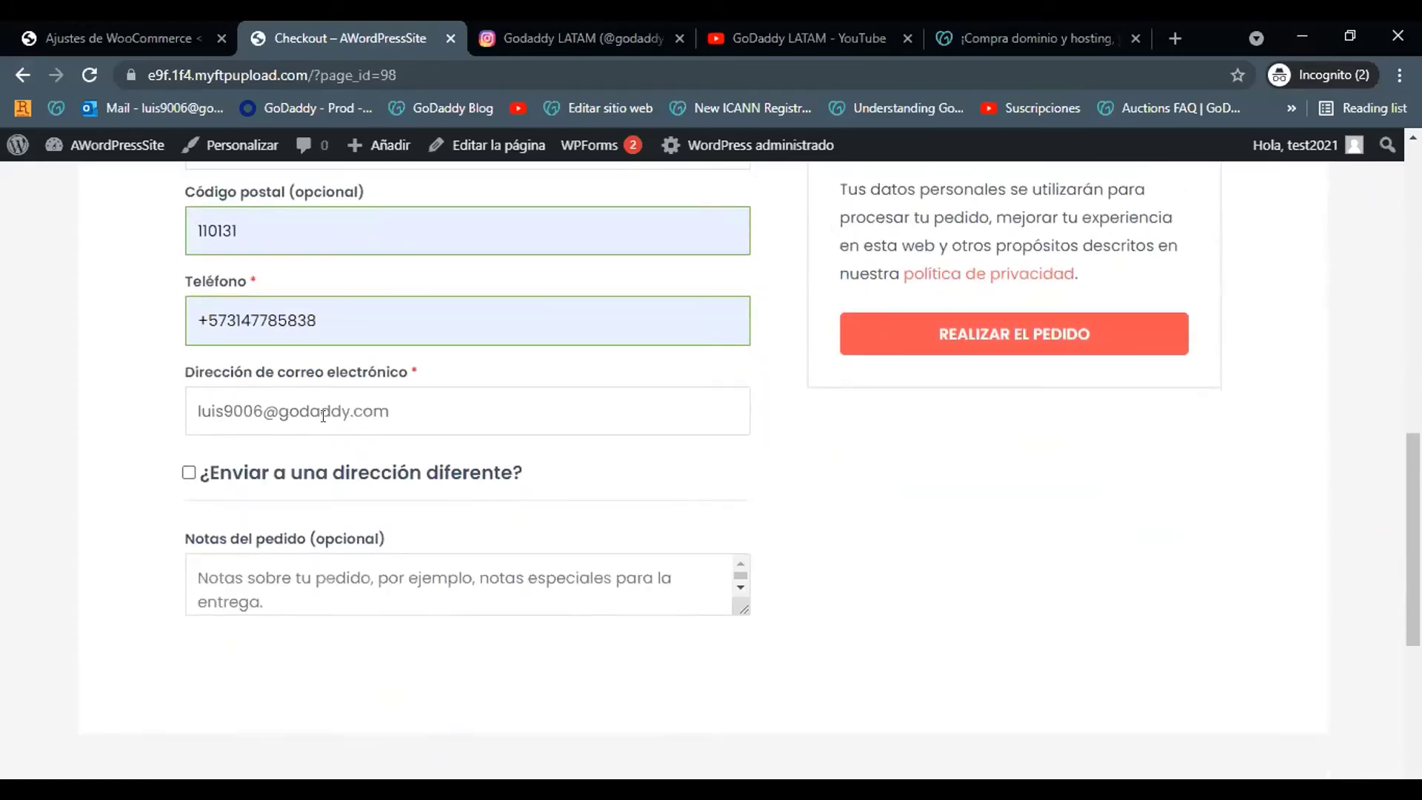
scroll(326, 414, up, 3)
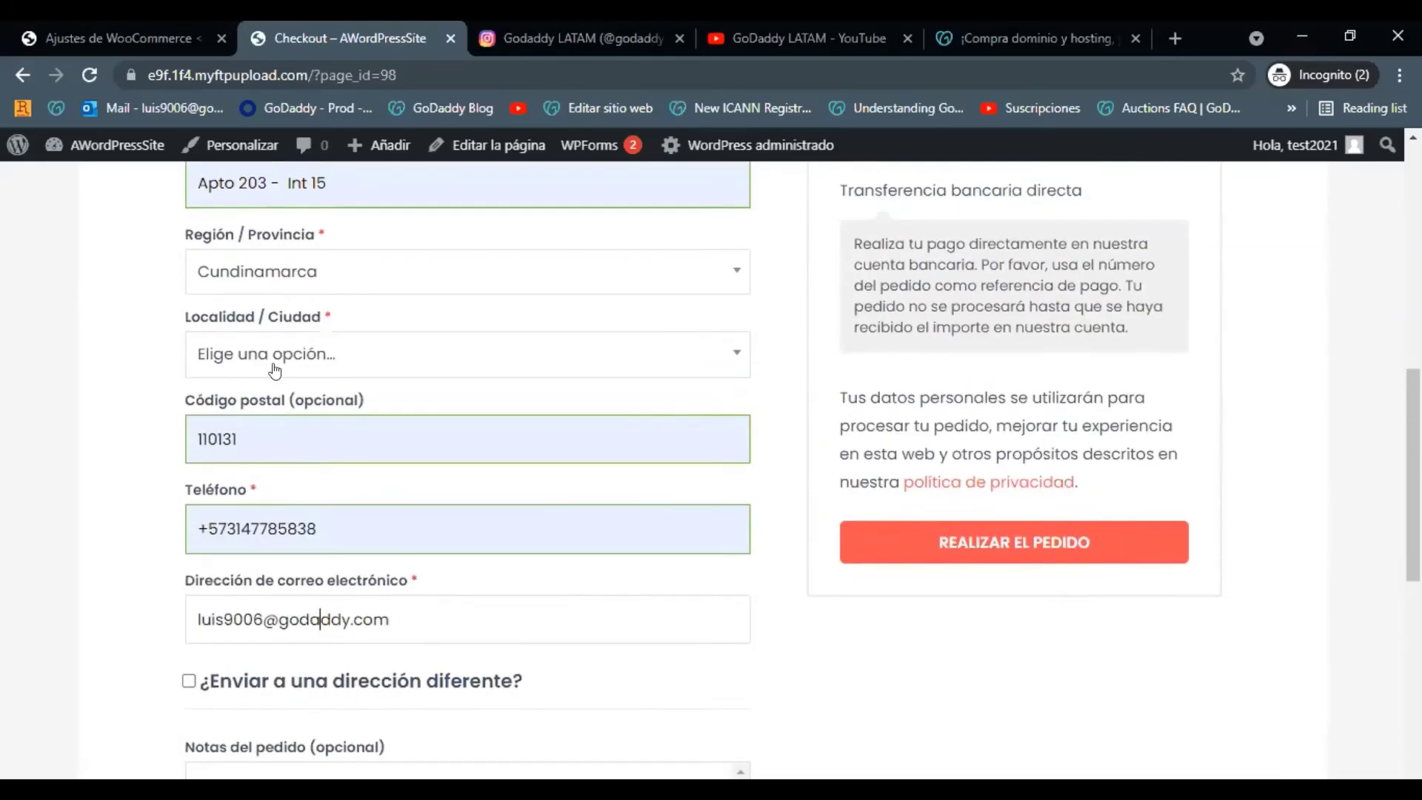
Step: Set Localidad / Ciudad to Bogotá D.C by searching 'bo' after 'mede' and 'anti' found nothing
click(317, 349)
click(294, 346)
text(mede)
key(BackSpace)
key(BackSpace)
key(BackSpace)
key(BackSpace)
text(anti)
key(BackSpace)
key(BackSpace)
key(BackSpace)
key(BackSpace)
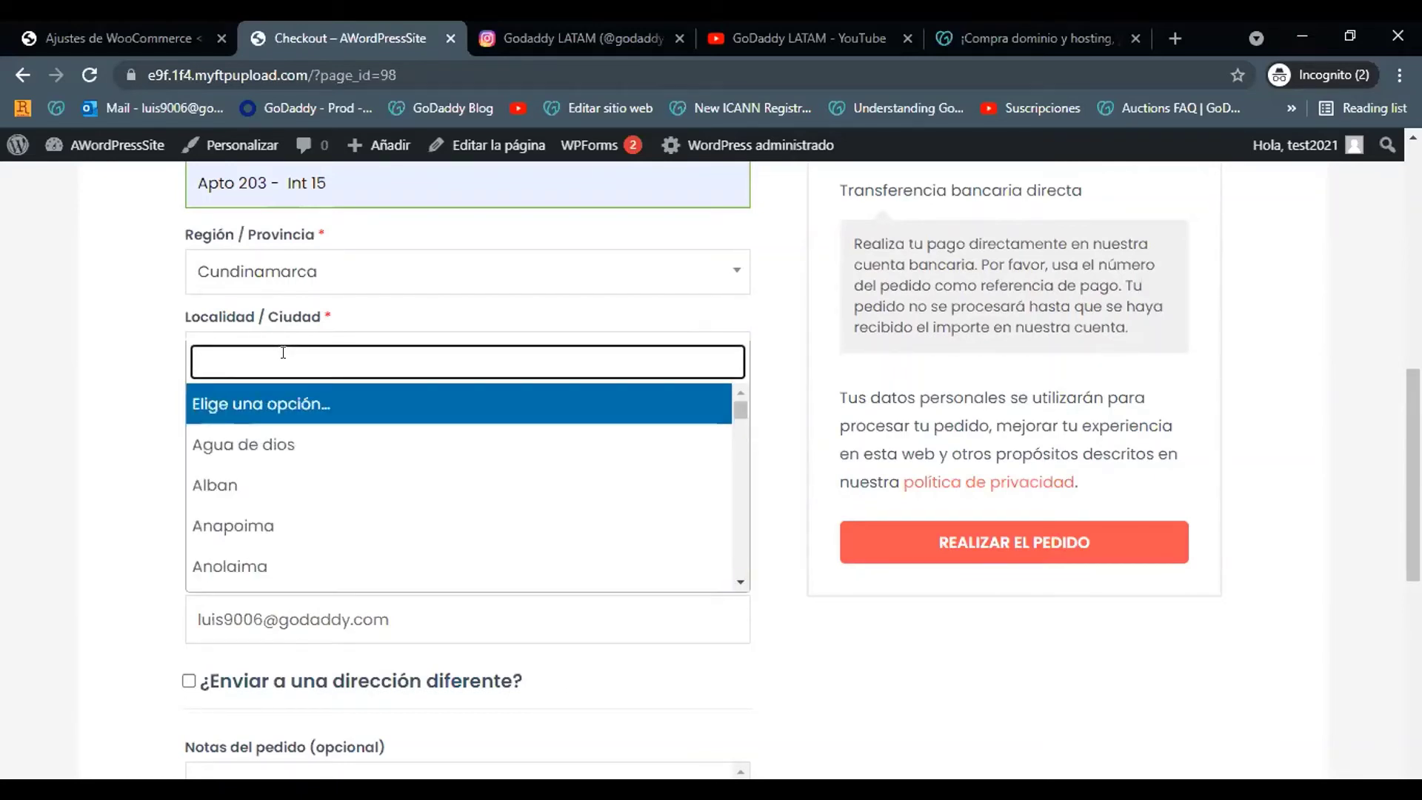
text(bo)
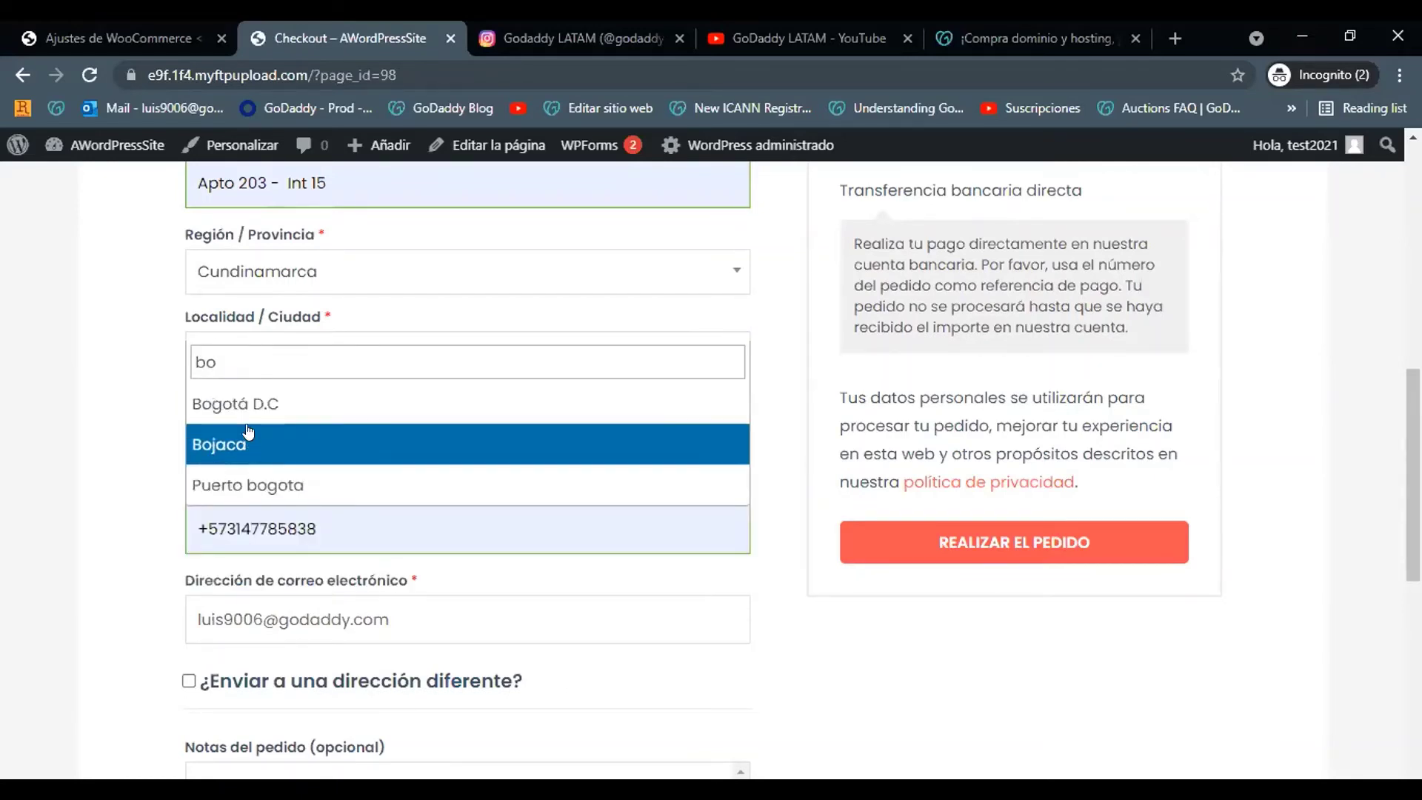
click(237, 403)
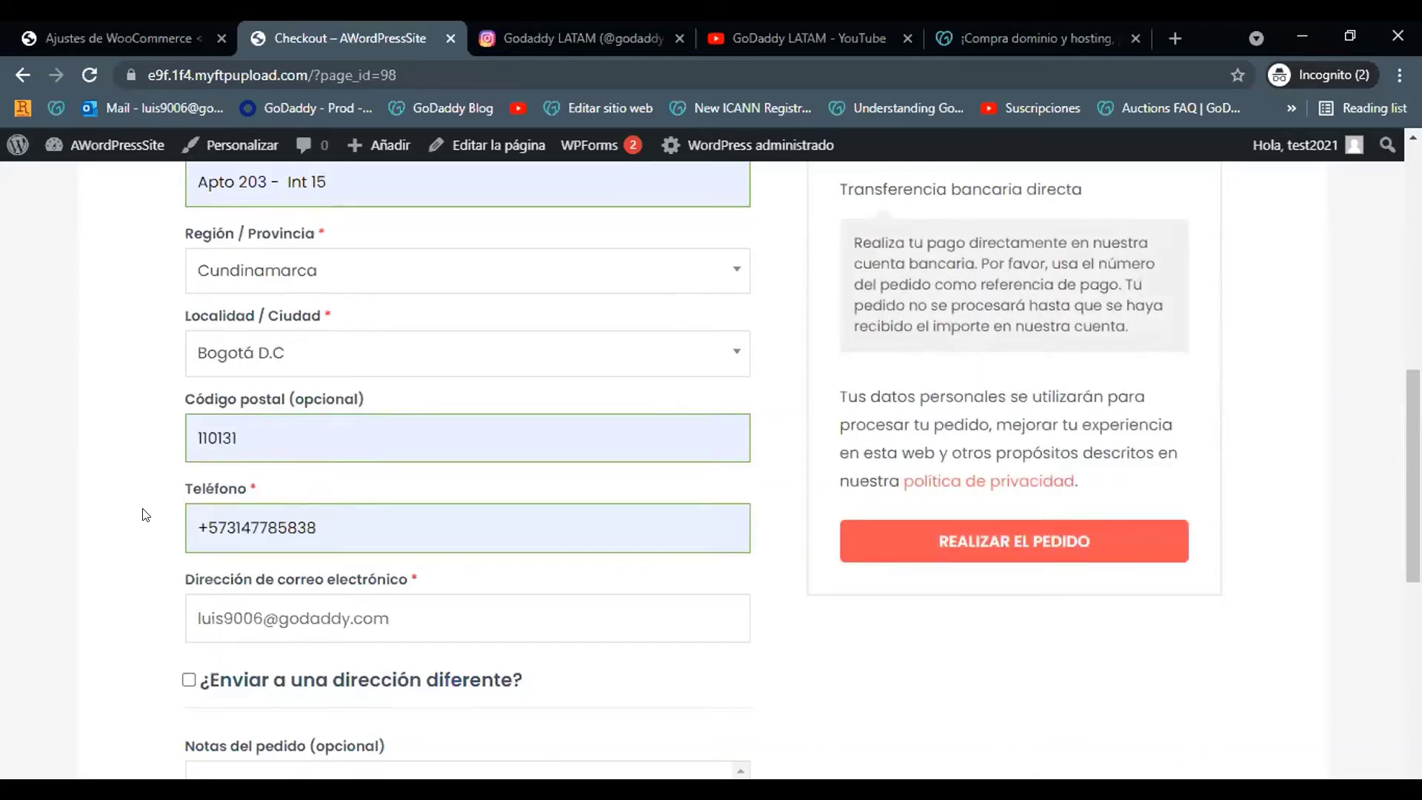
scroll(250, 385, down, 5)
scroll(272, 368, up, 2)
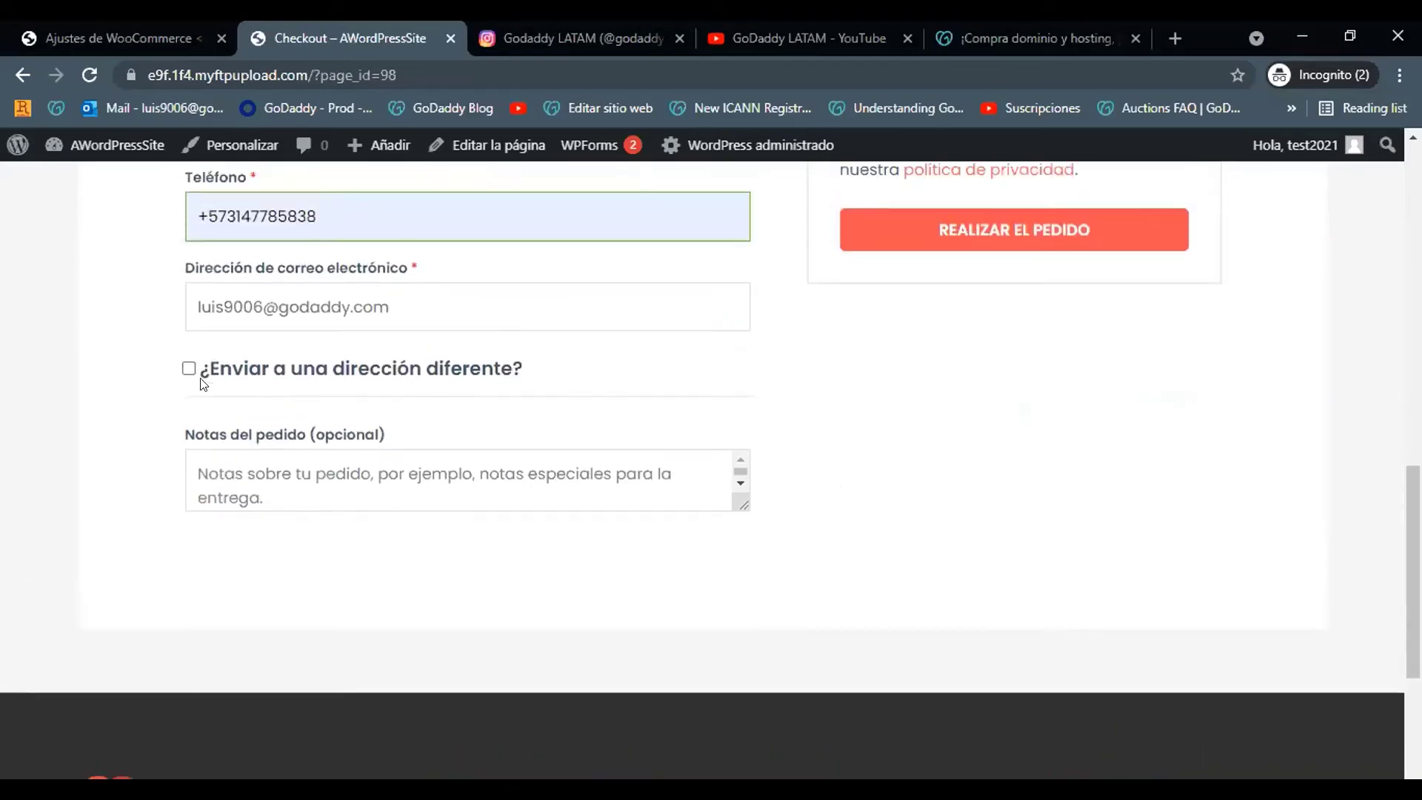
scroll(606, 615, up, 7)
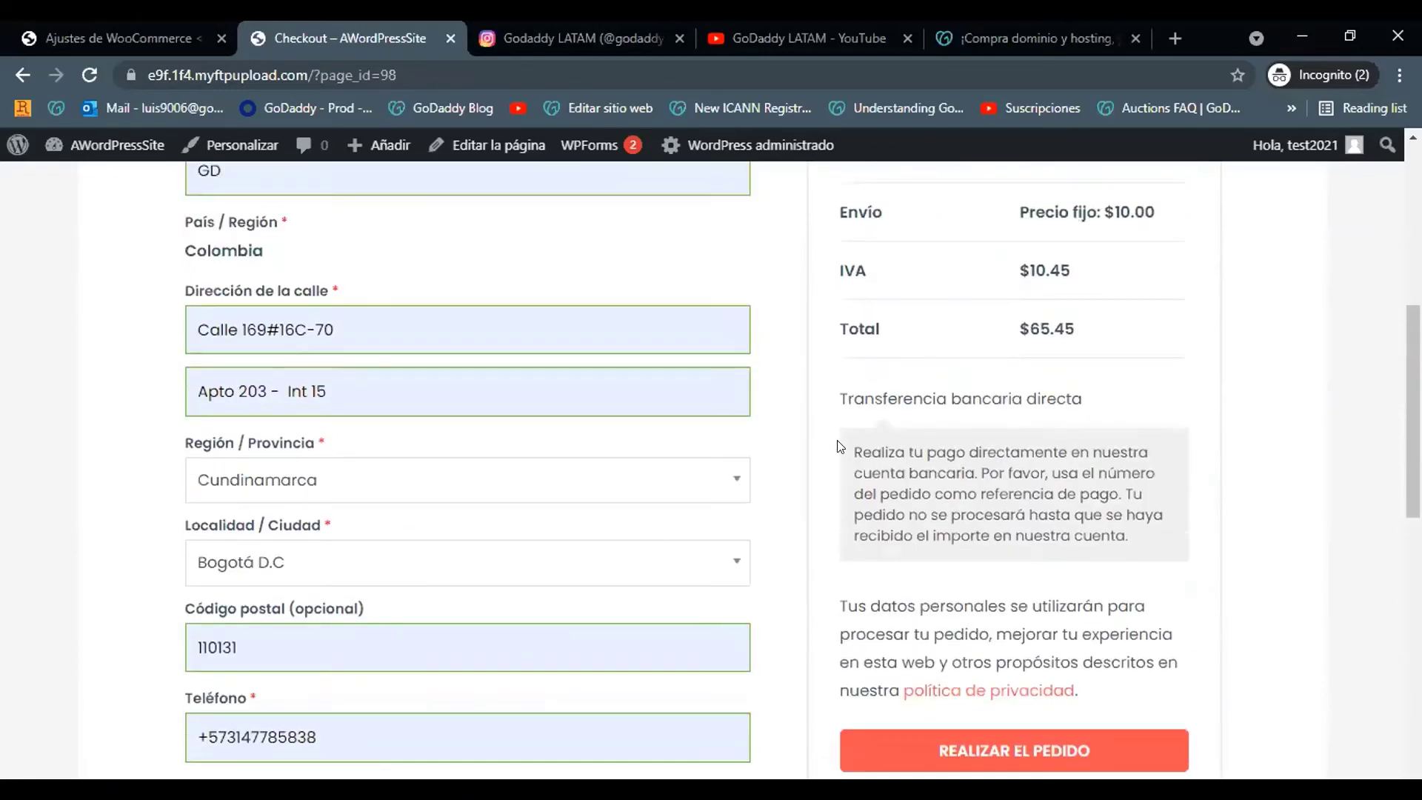
scroll(988, 542, down, 3)
Step: Place the test order and review its date, WhatsApp contact and bank account details
click(987, 544)
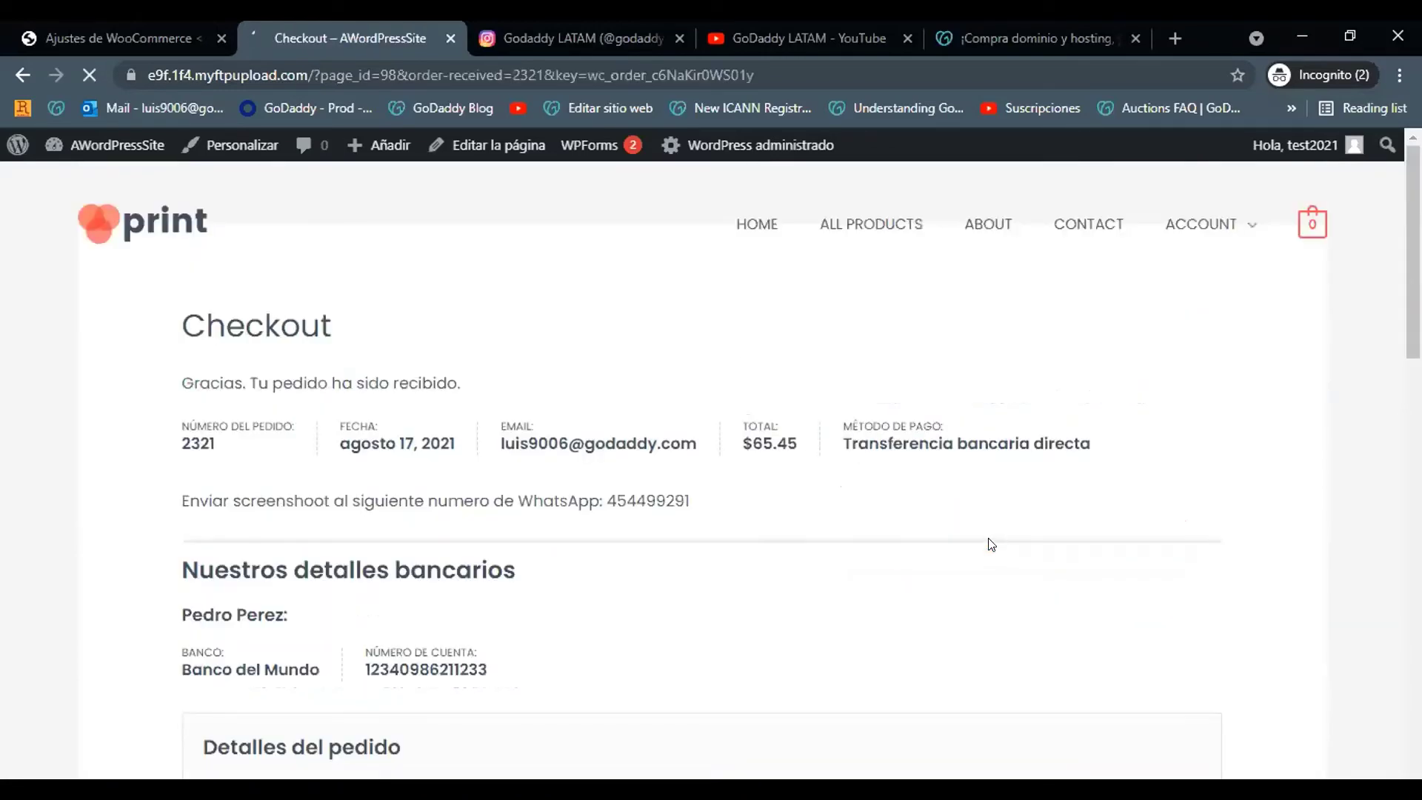
scroll(328, 398, down, 4)
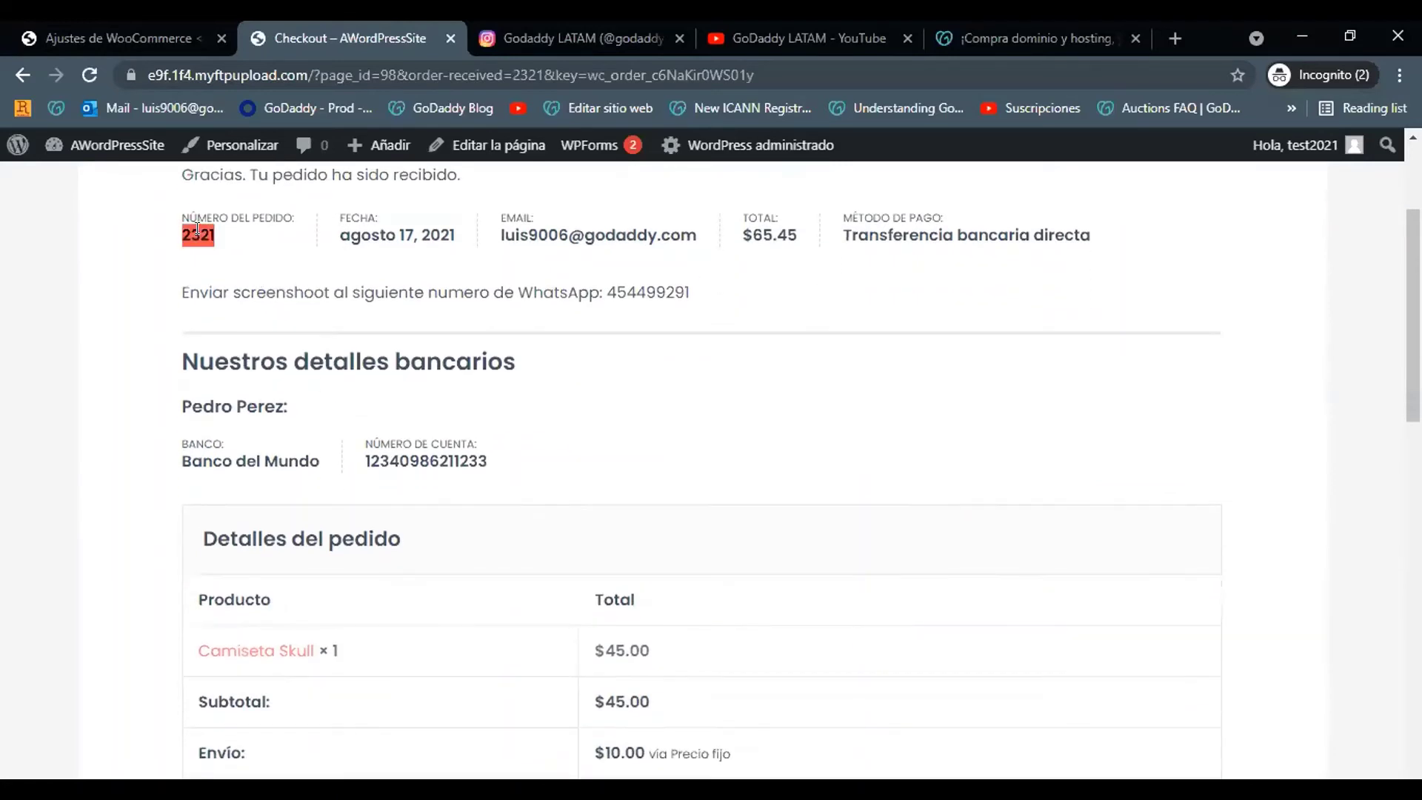
drag(340, 235, 1104, 237)
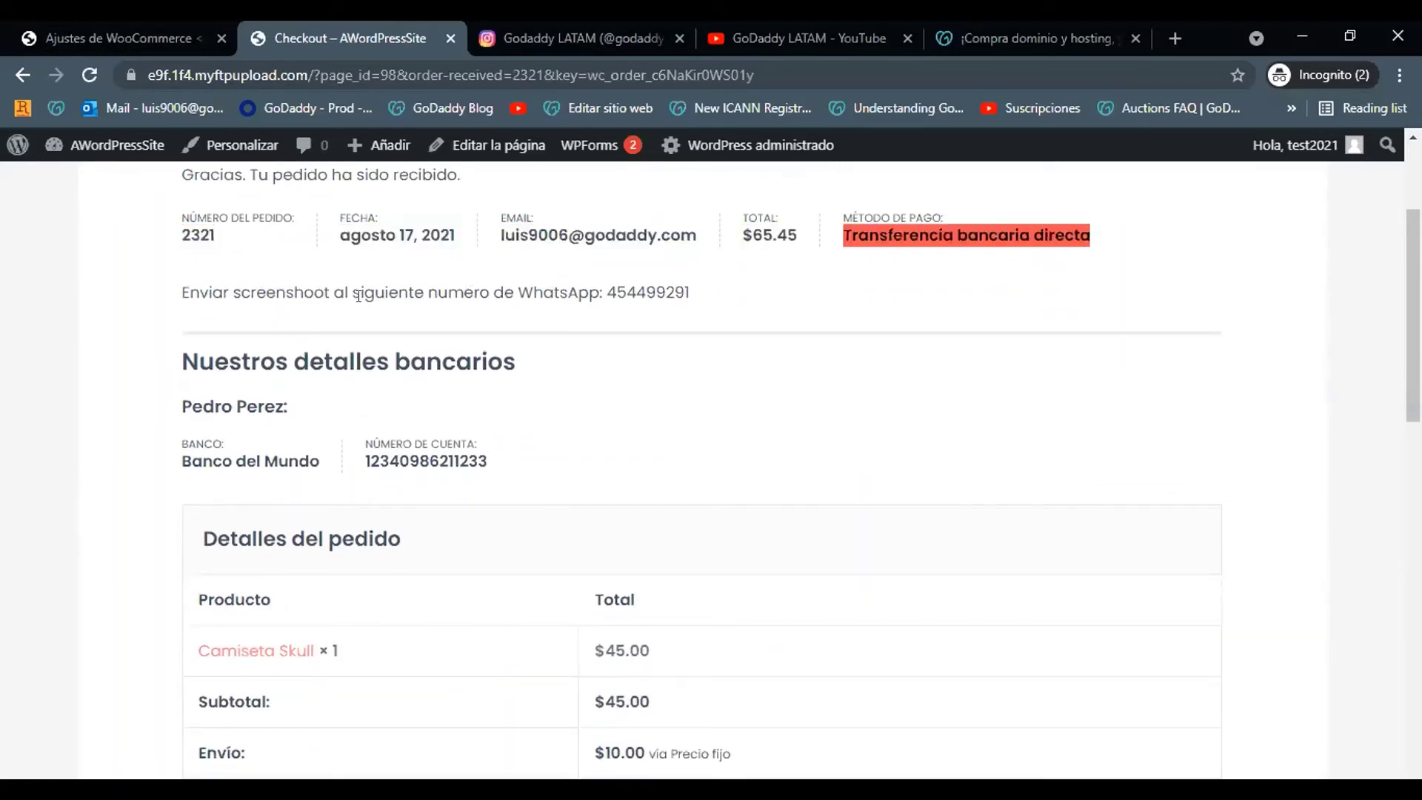
drag(181, 287, 223, 298)
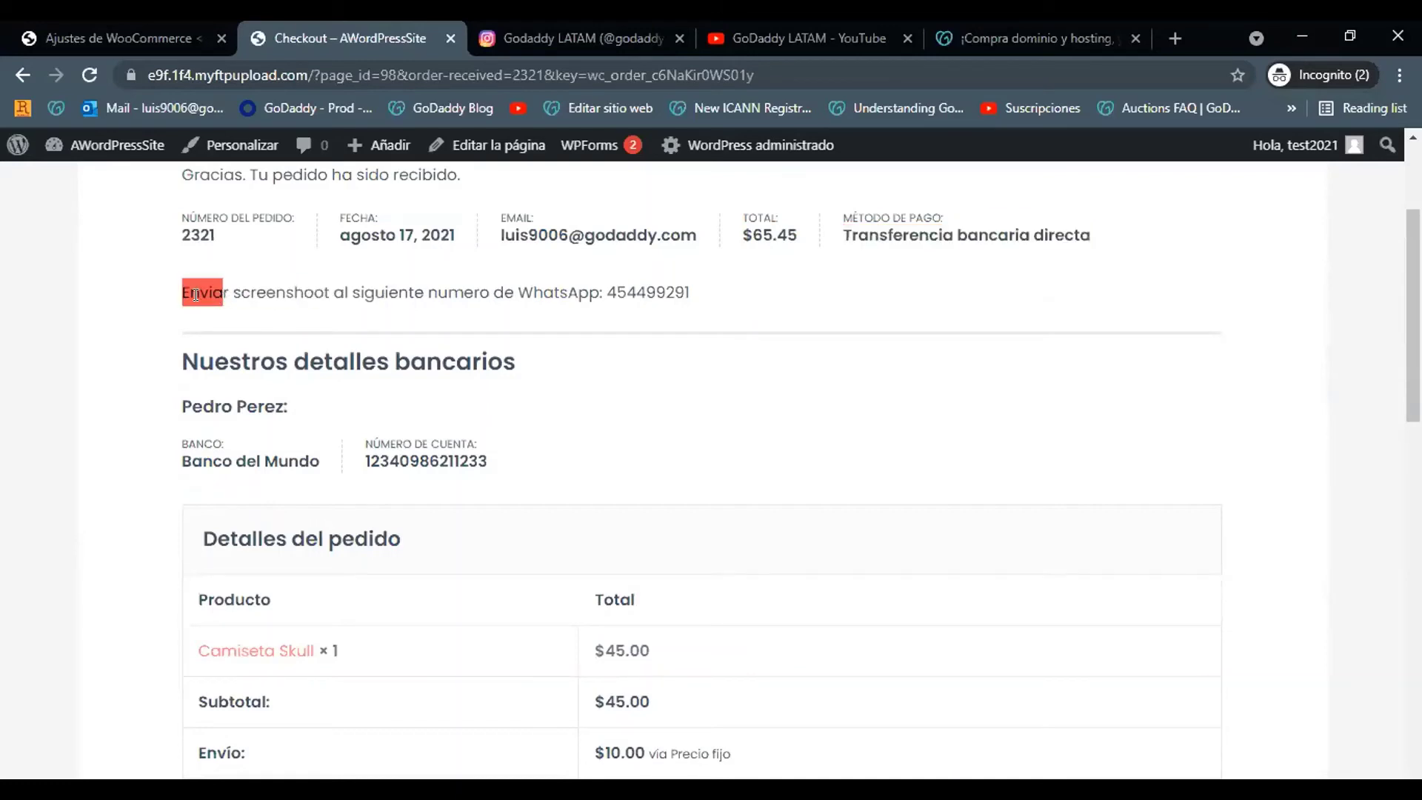
click(444, 287)
drag(617, 291, 739, 330)
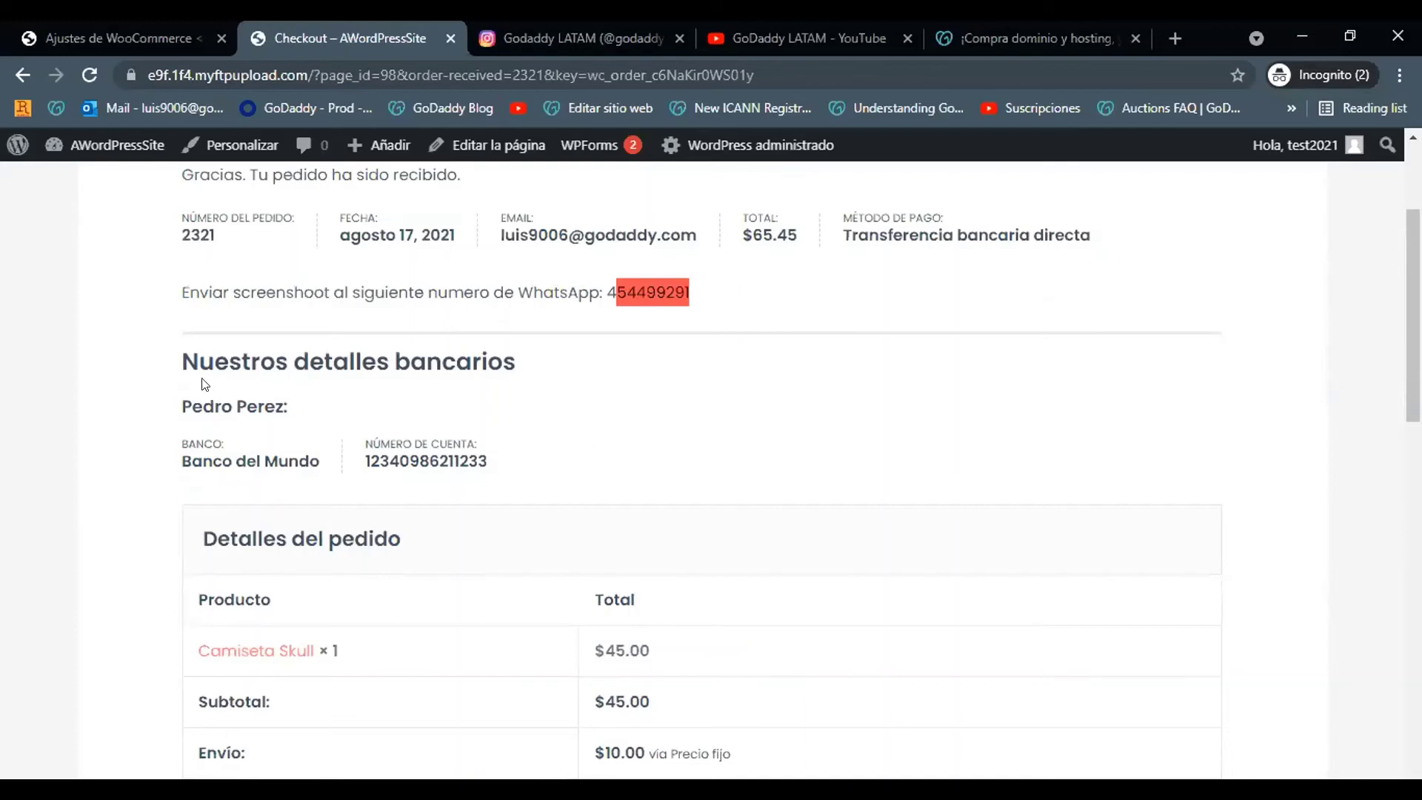
drag(169, 360, 545, 361)
drag(178, 461, 644, 463)
Step: Finish reviewing the order-received page and return to the Ajustes de WooCommerce tab
scroll(496, 478, down, 10)
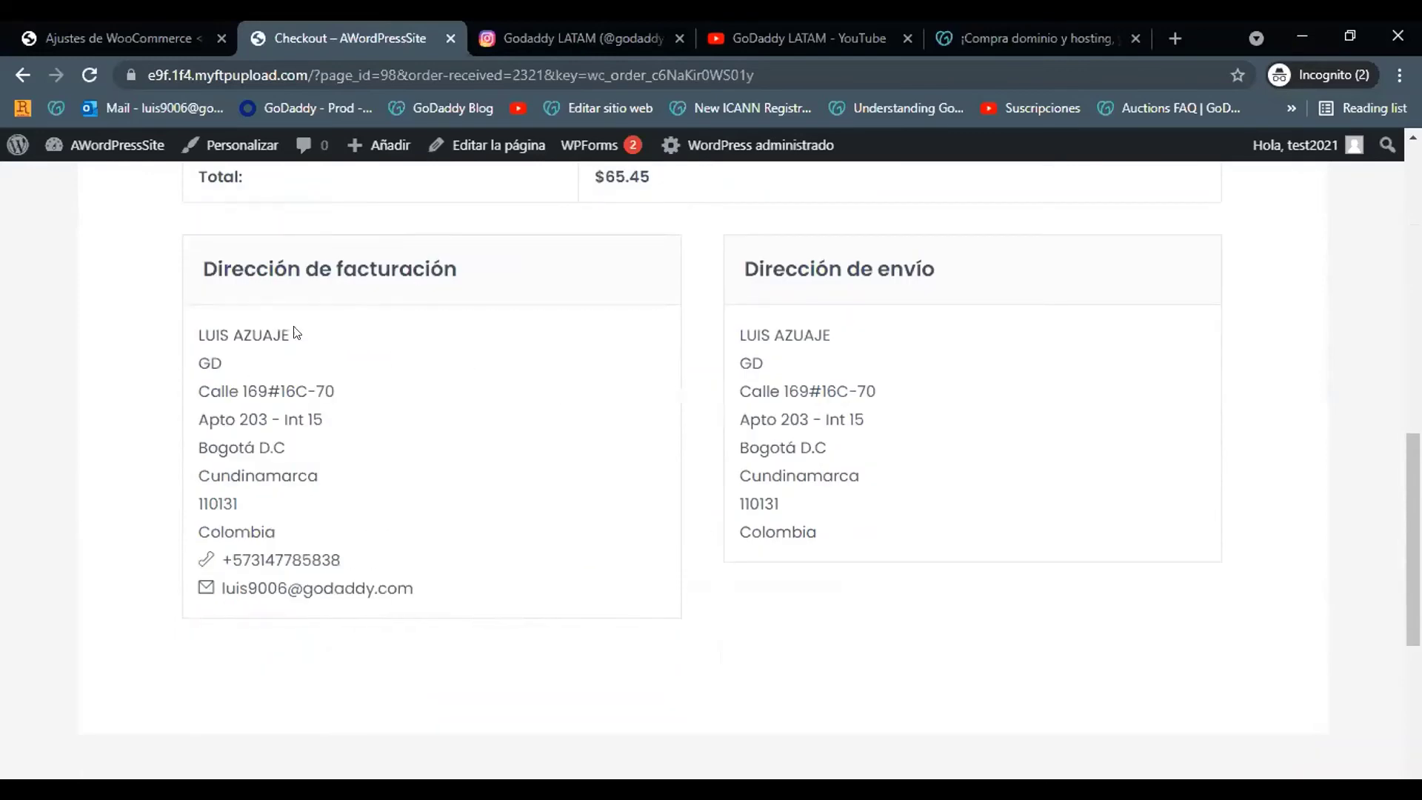
drag(222, 353, 355, 385)
scroll(753, 428, down, 5)
scroll(734, 428, up, 3)
scroll(734, 427, up, 15)
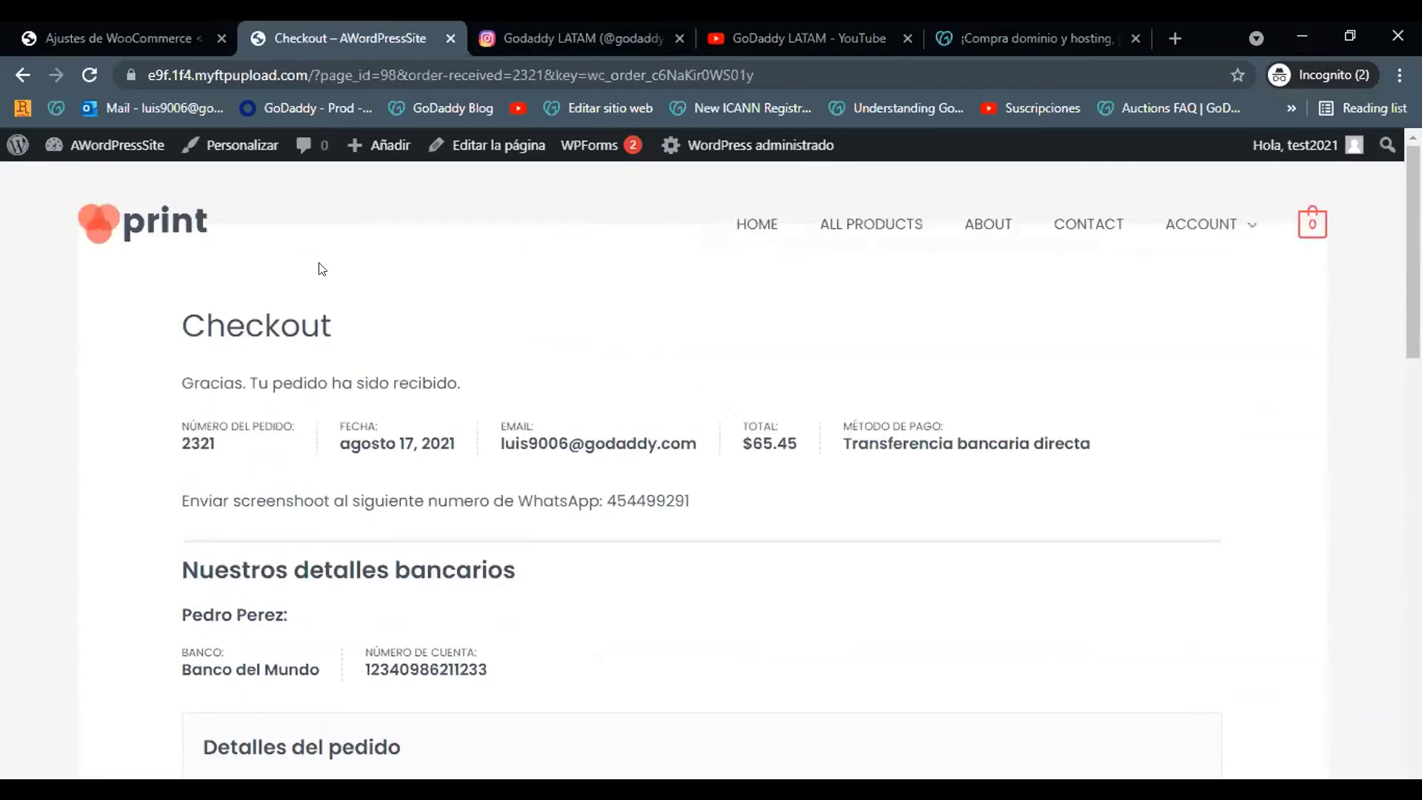
click(100, 37)
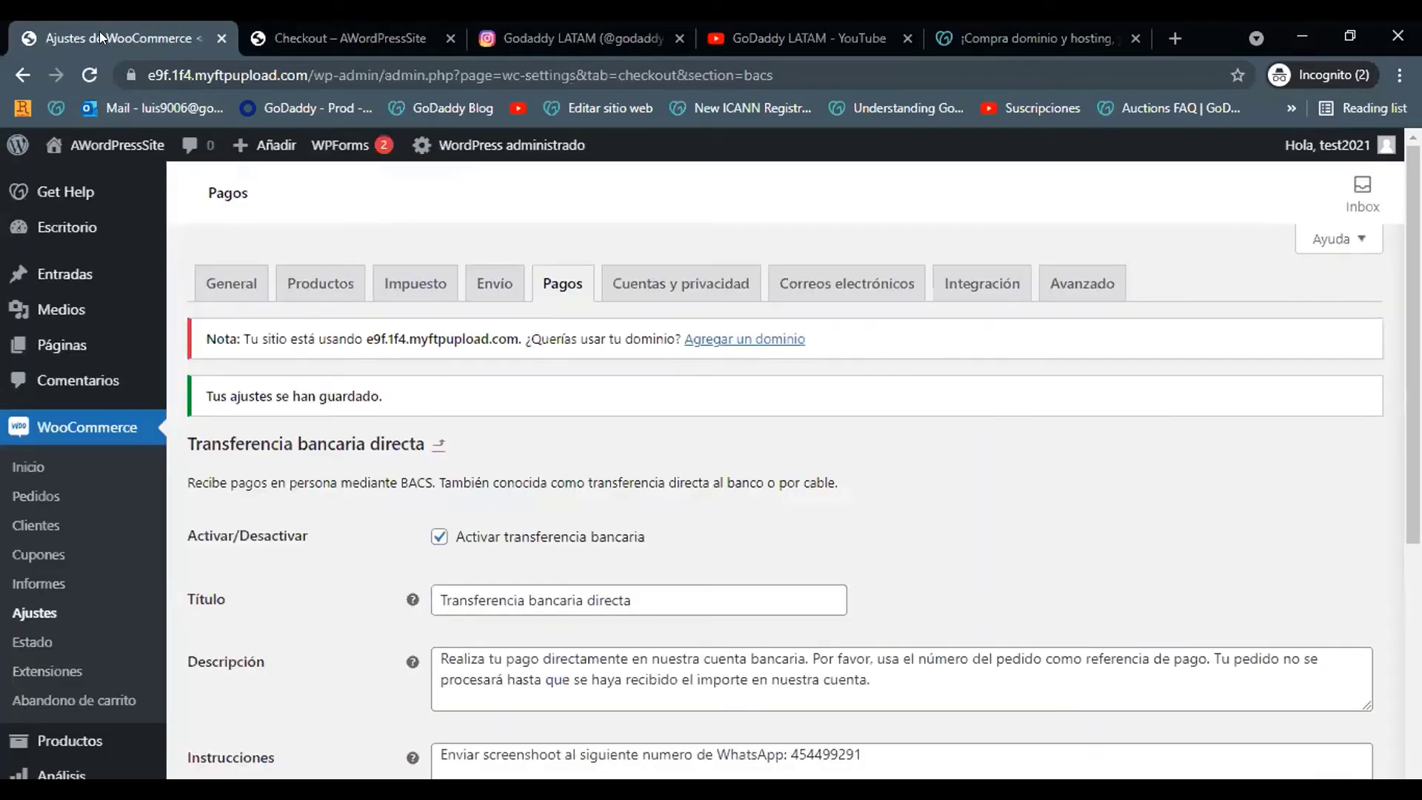
Step: Open order #2321 for editing from the Pedidos list via WooCommerce > Inicio
mouse_move(89, 145)
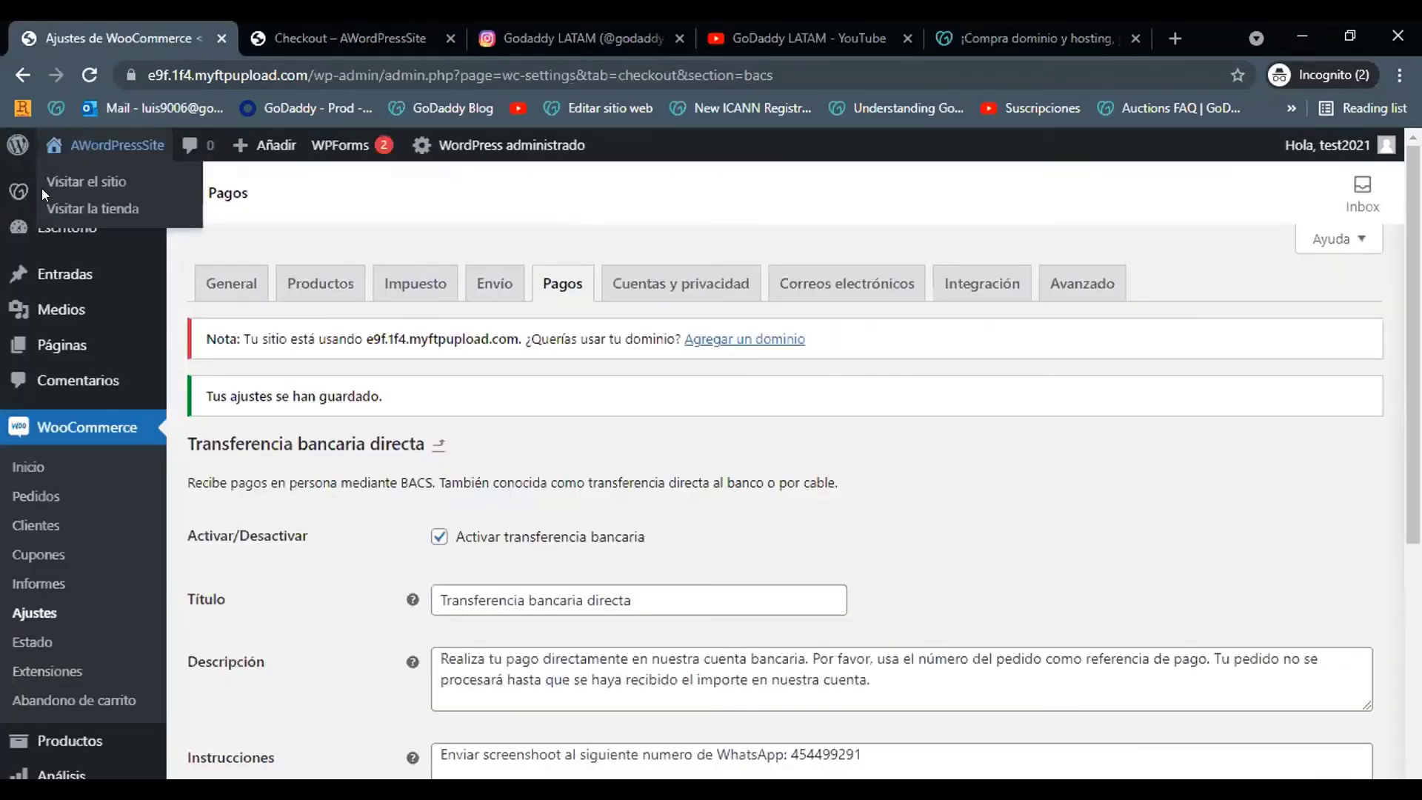
click(26, 480)
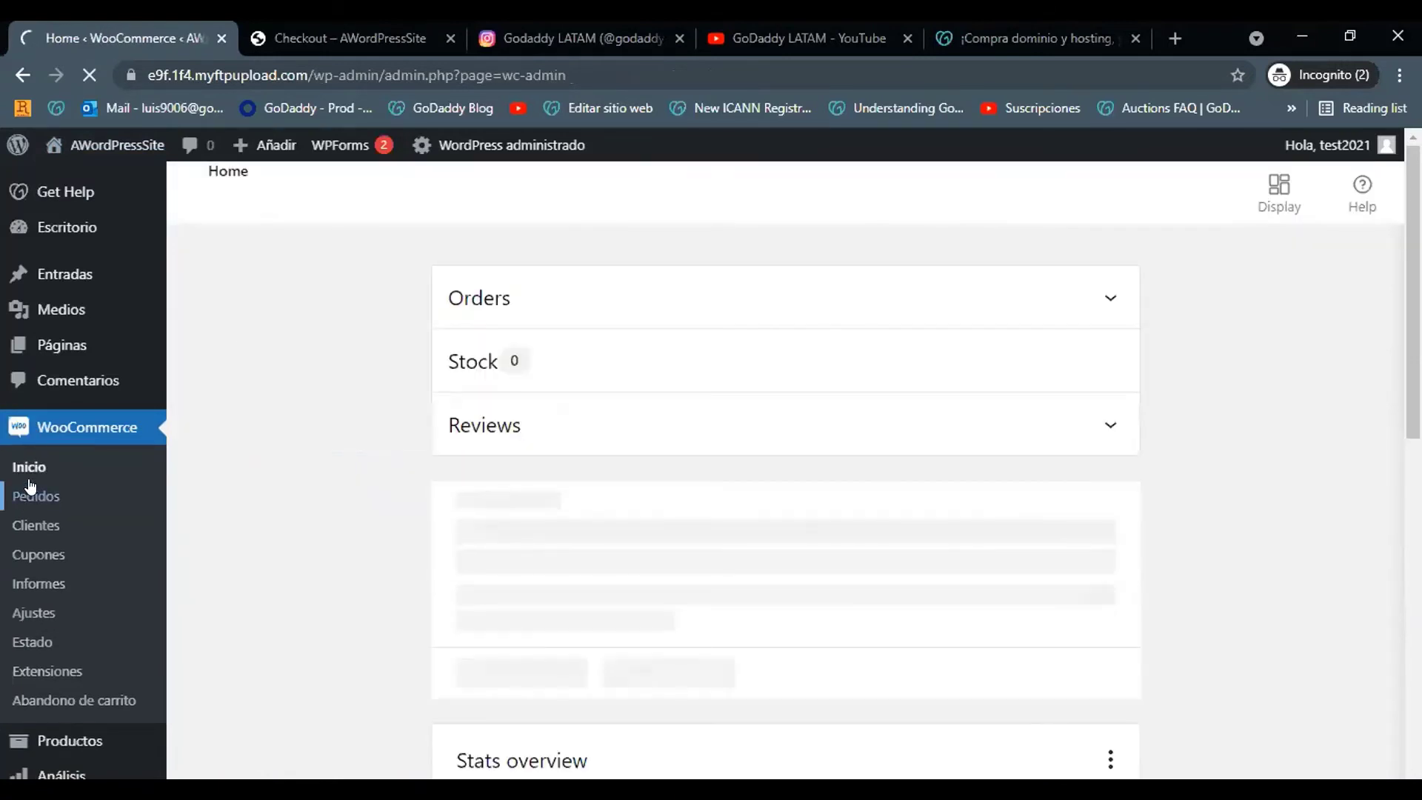
click(40, 491)
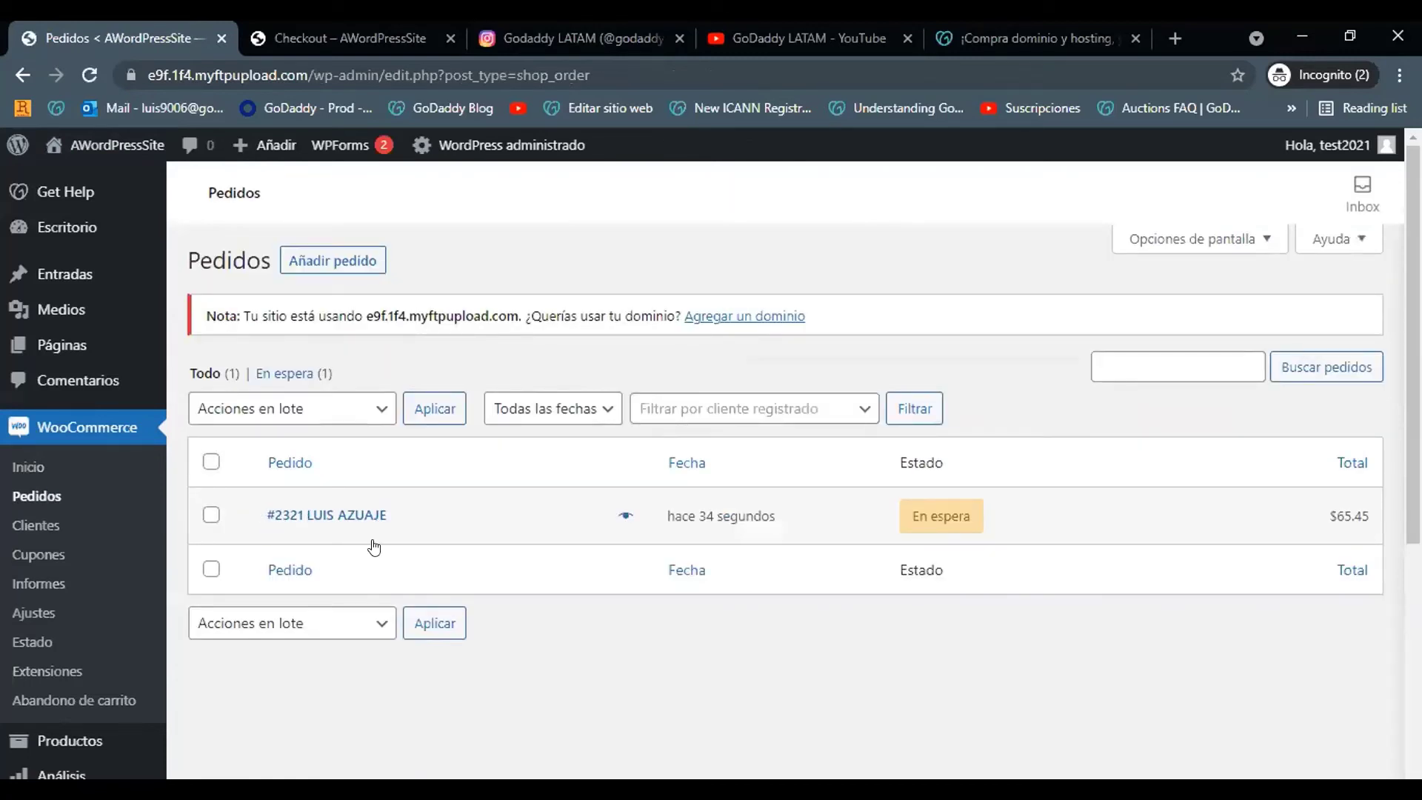
click(338, 520)
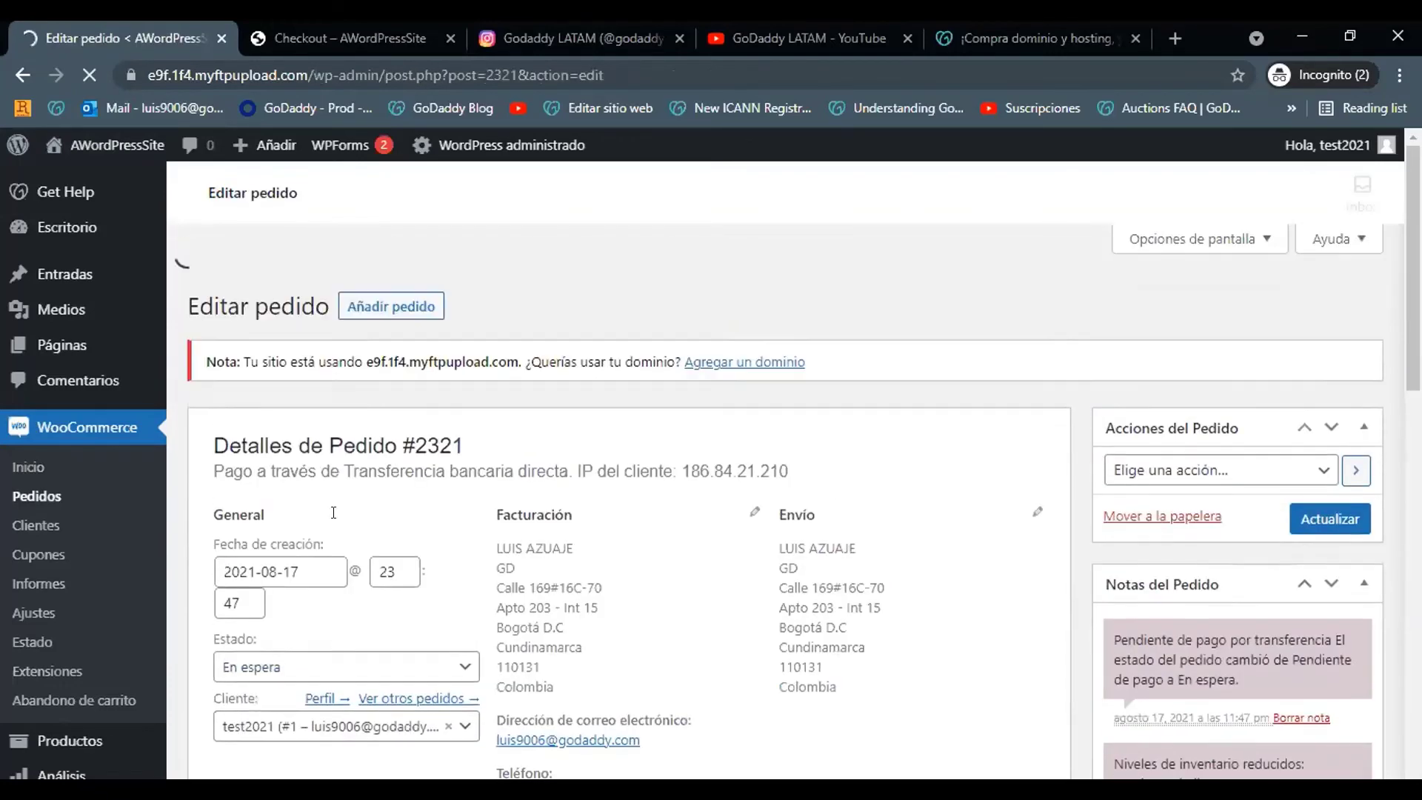
Step: Change order #2321's Estado from En espera to Completado
scroll(338, 516, down, 3)
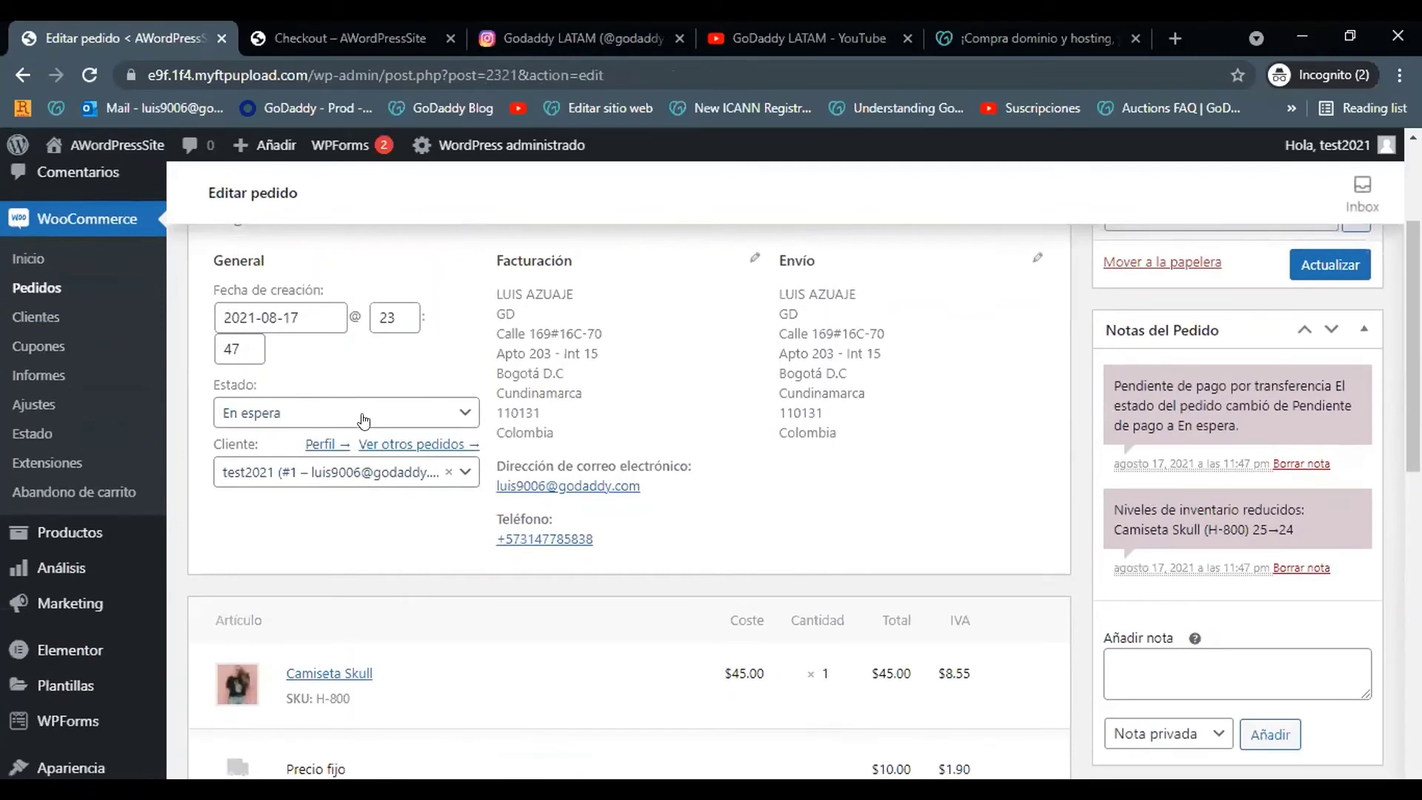
click(463, 419)
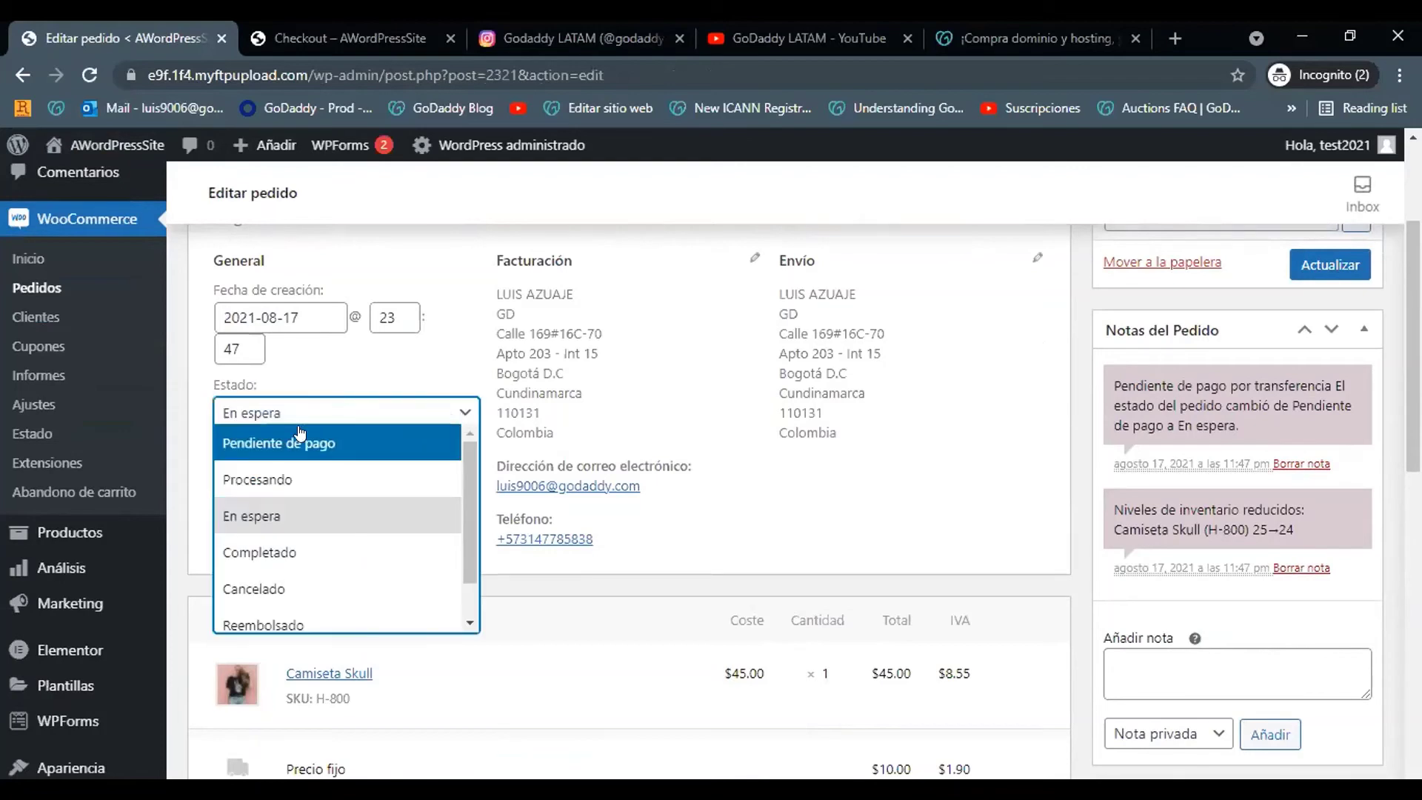
click(353, 551)
scroll(622, 498, down, 1)
scroll(666, 496, up, 1)
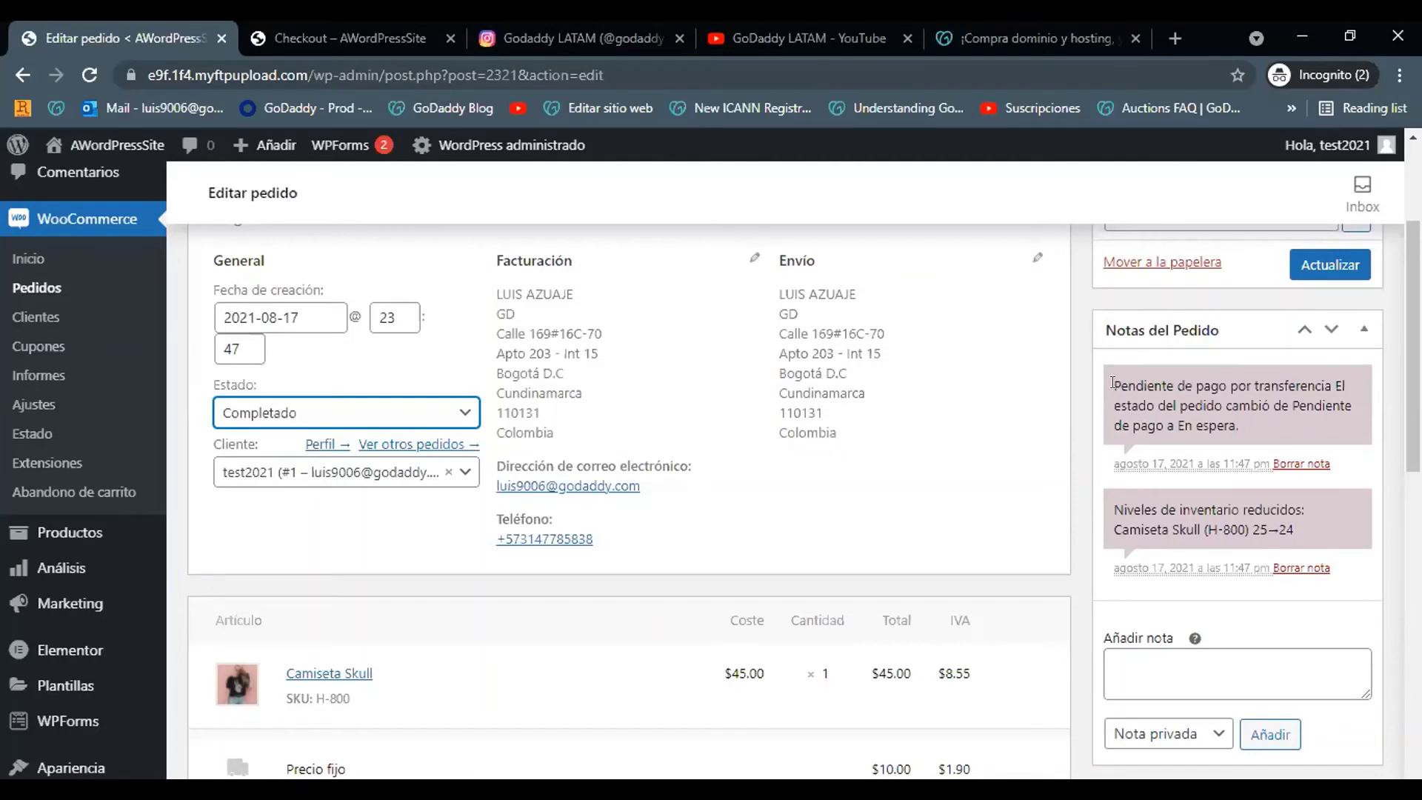
Step: Review the order notes, including the stock-reduction note, and the add-note box
drag(1106, 384, 1288, 387)
drag(1127, 509, 1215, 510)
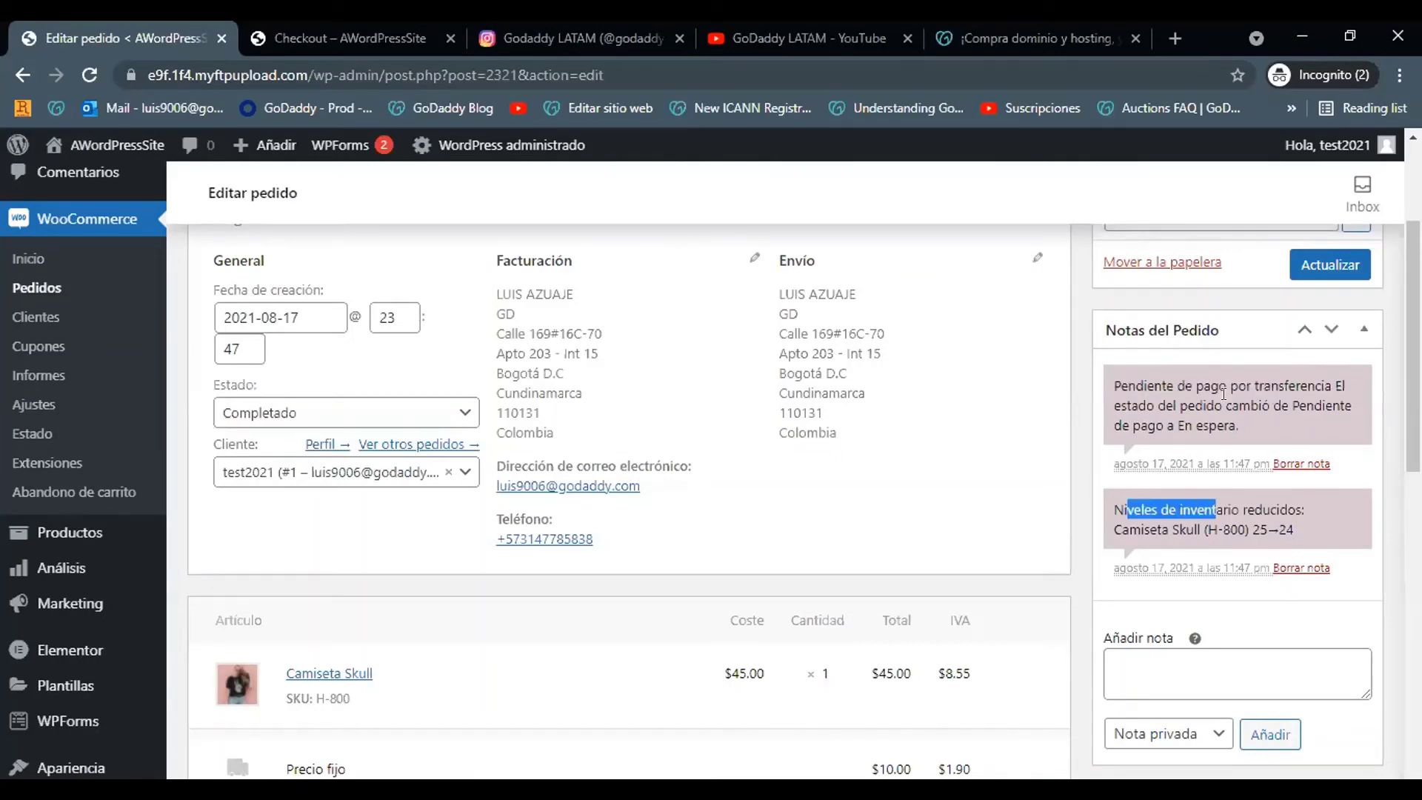
scroll(1174, 527, down, 1)
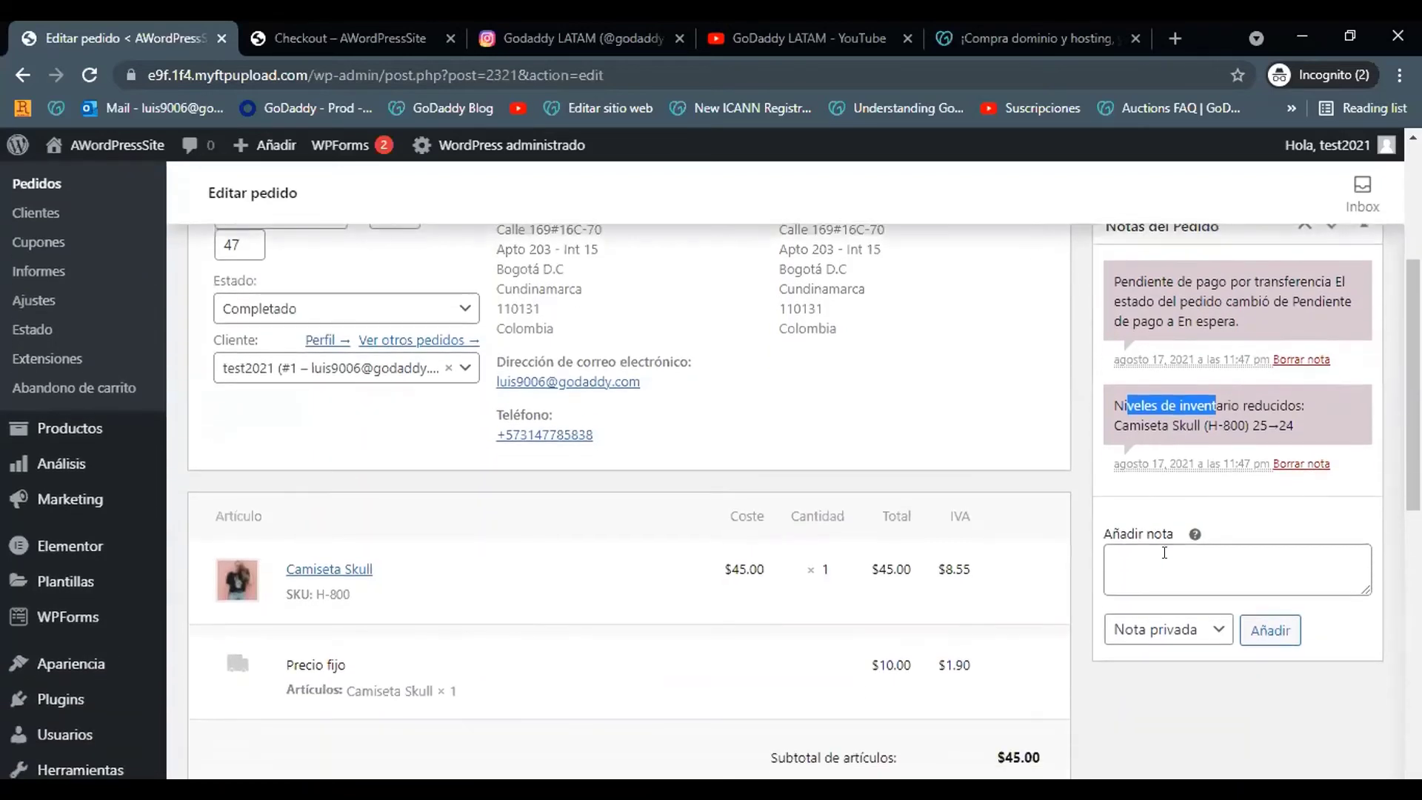
click(1146, 563)
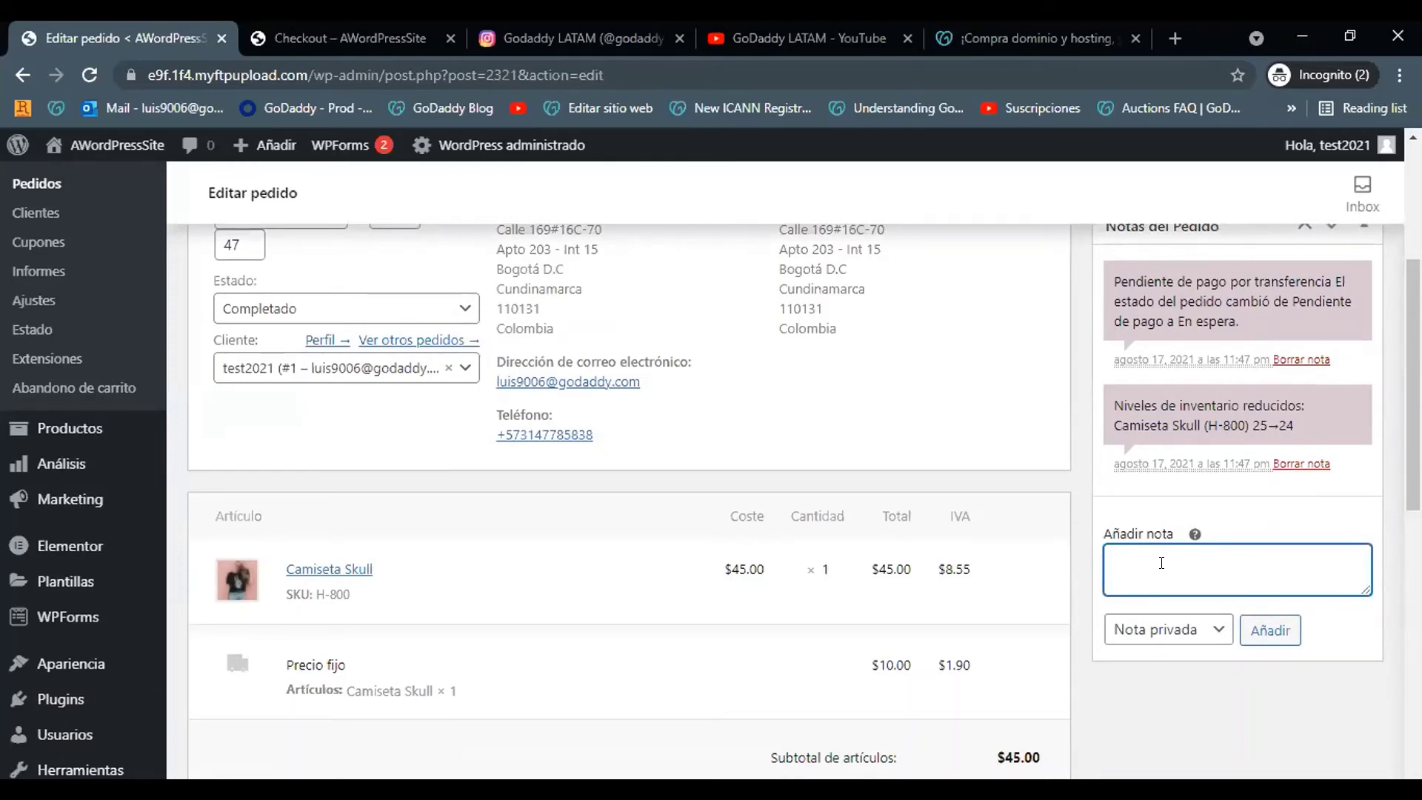
scroll(1161, 563, down, 5)
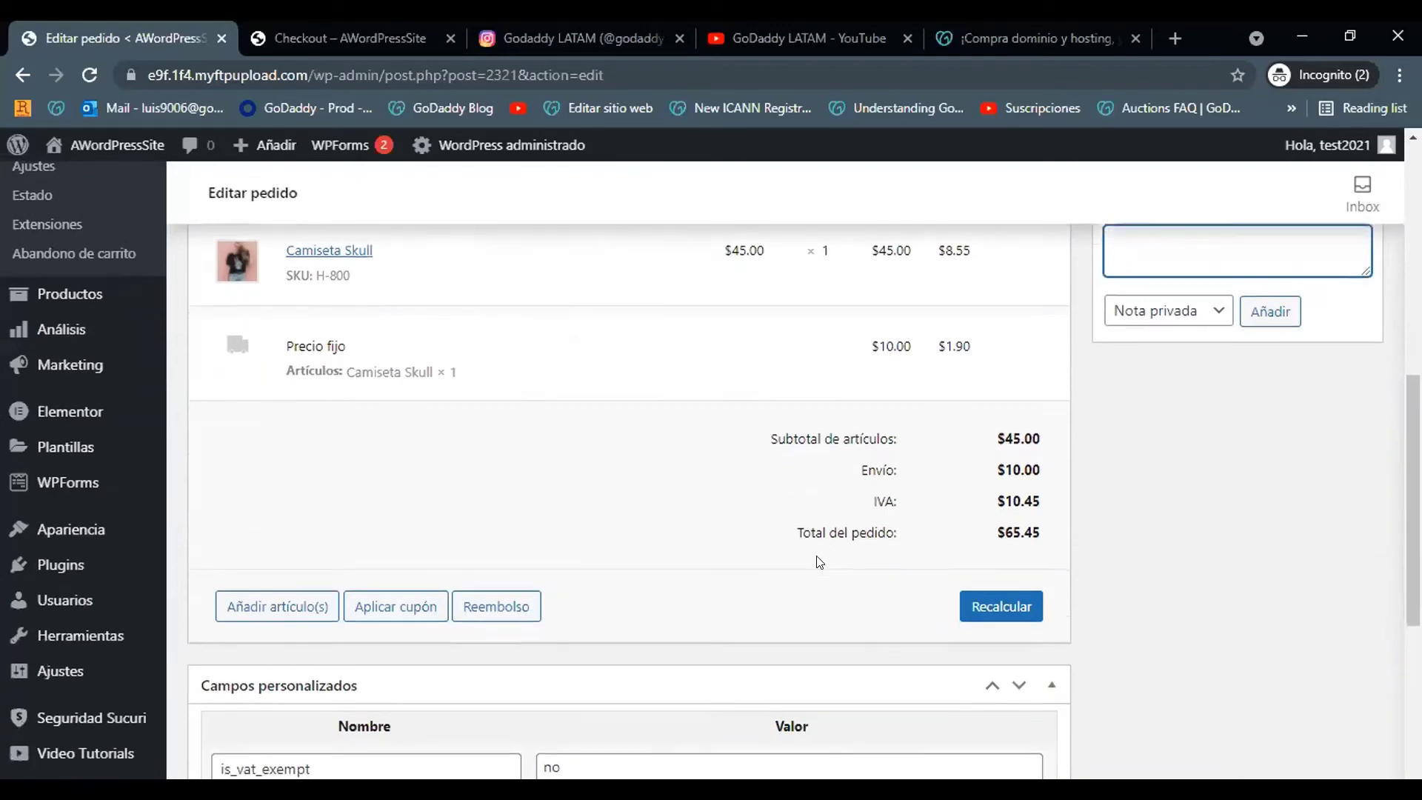
scroll(818, 555, down, 1)
scroll(914, 546, up, 3)
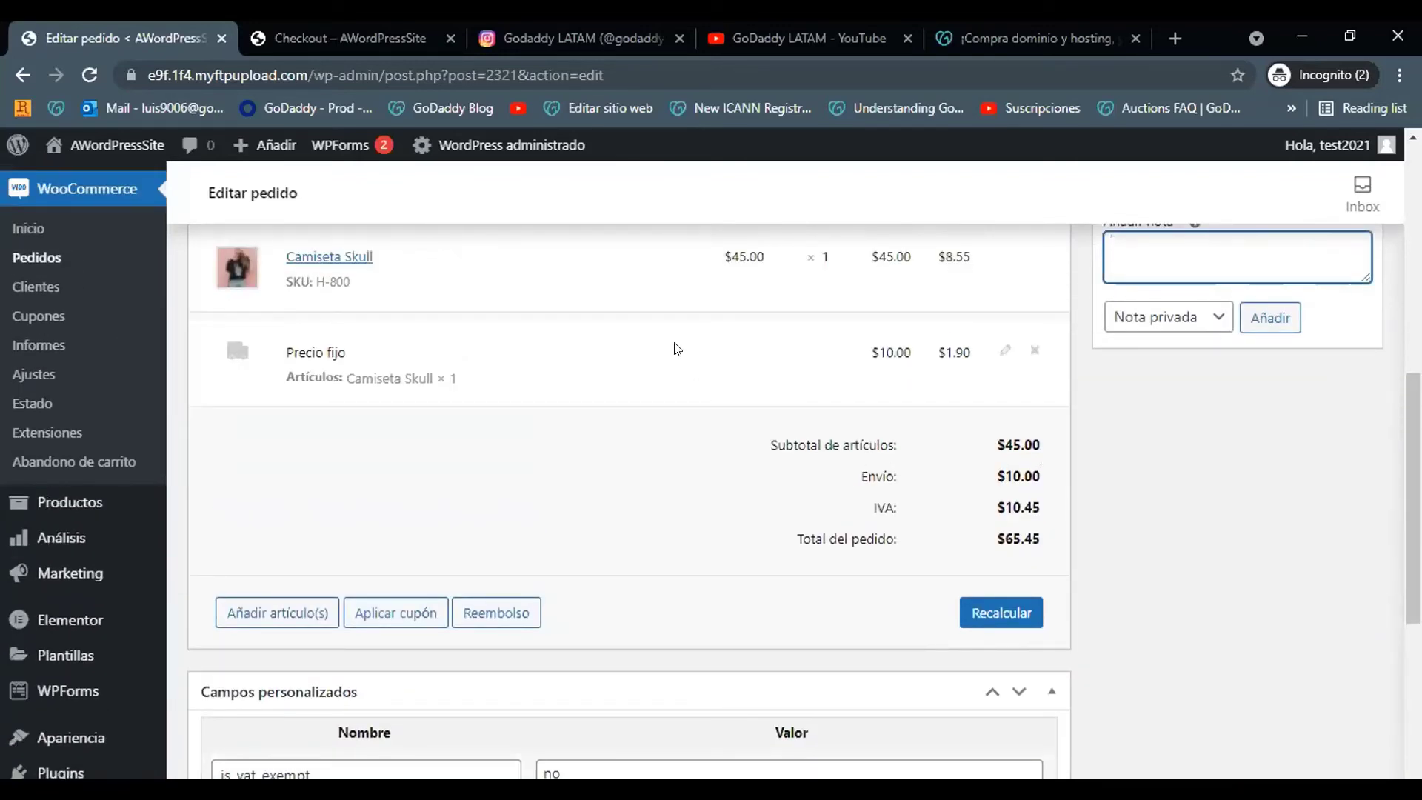
scroll(1009, 613, up, 1)
scroll(842, 563, up, 10)
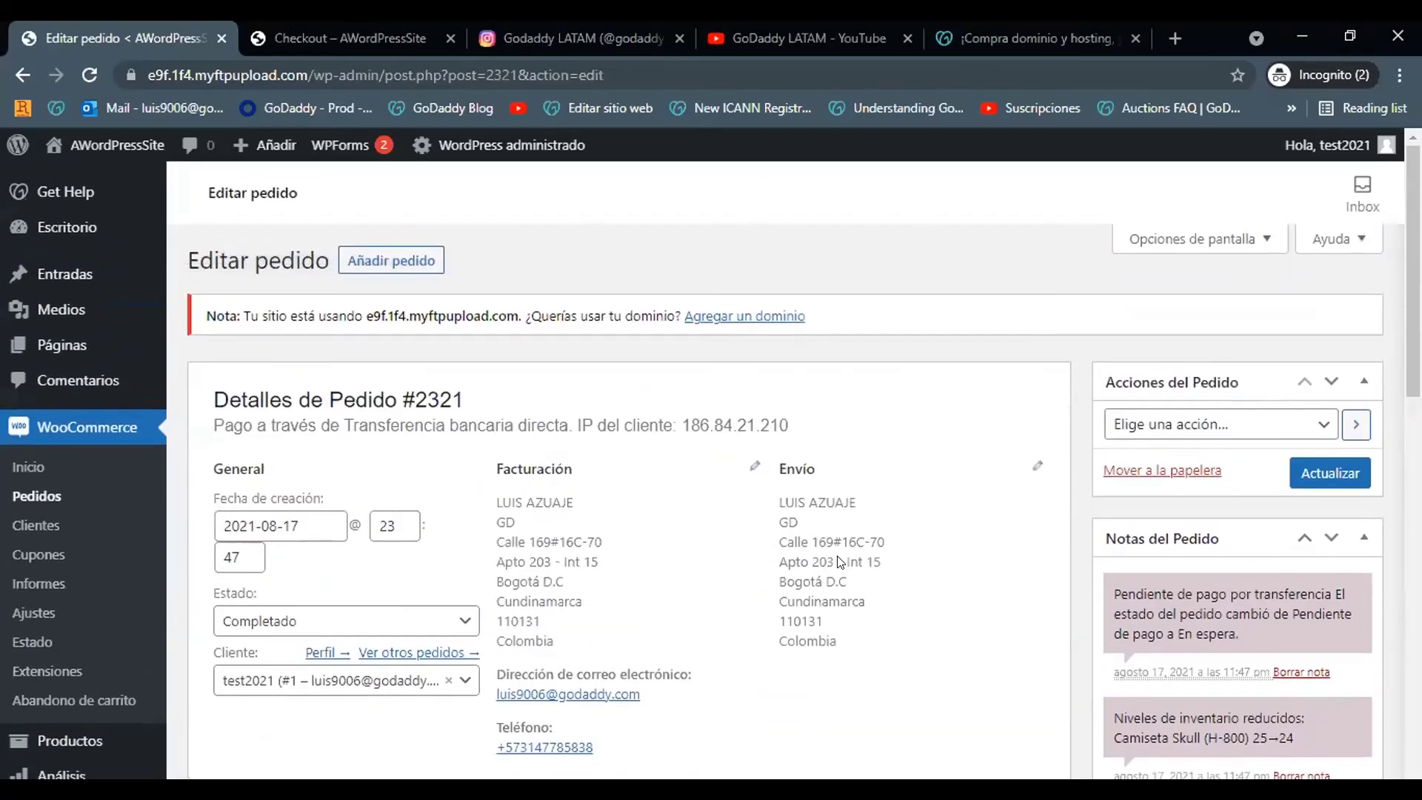
Step: Save the Completado order with Actualizar and return to the Pedidos list
click(1308, 476)
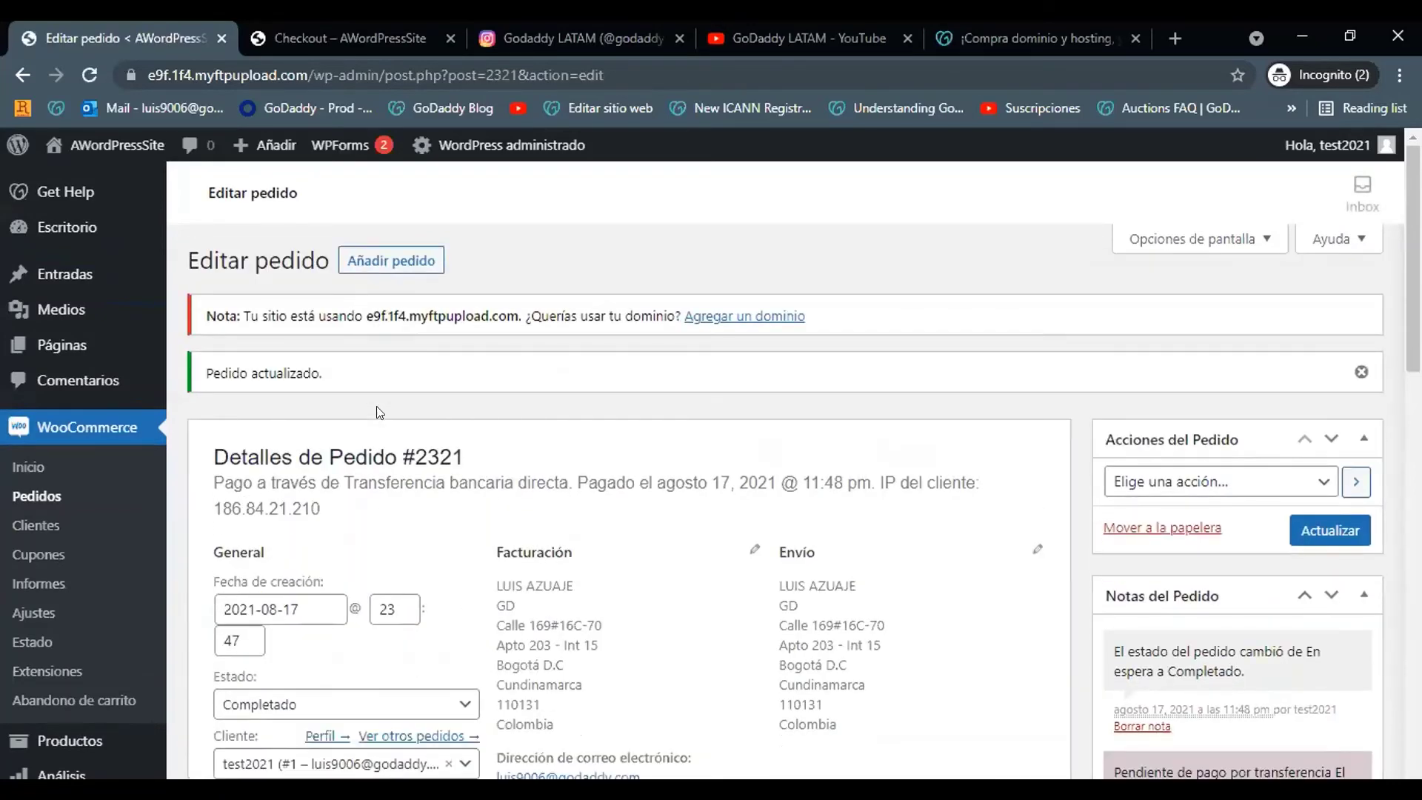
scroll(741, 496, down, 7)
scroll(607, 551, up, 1)
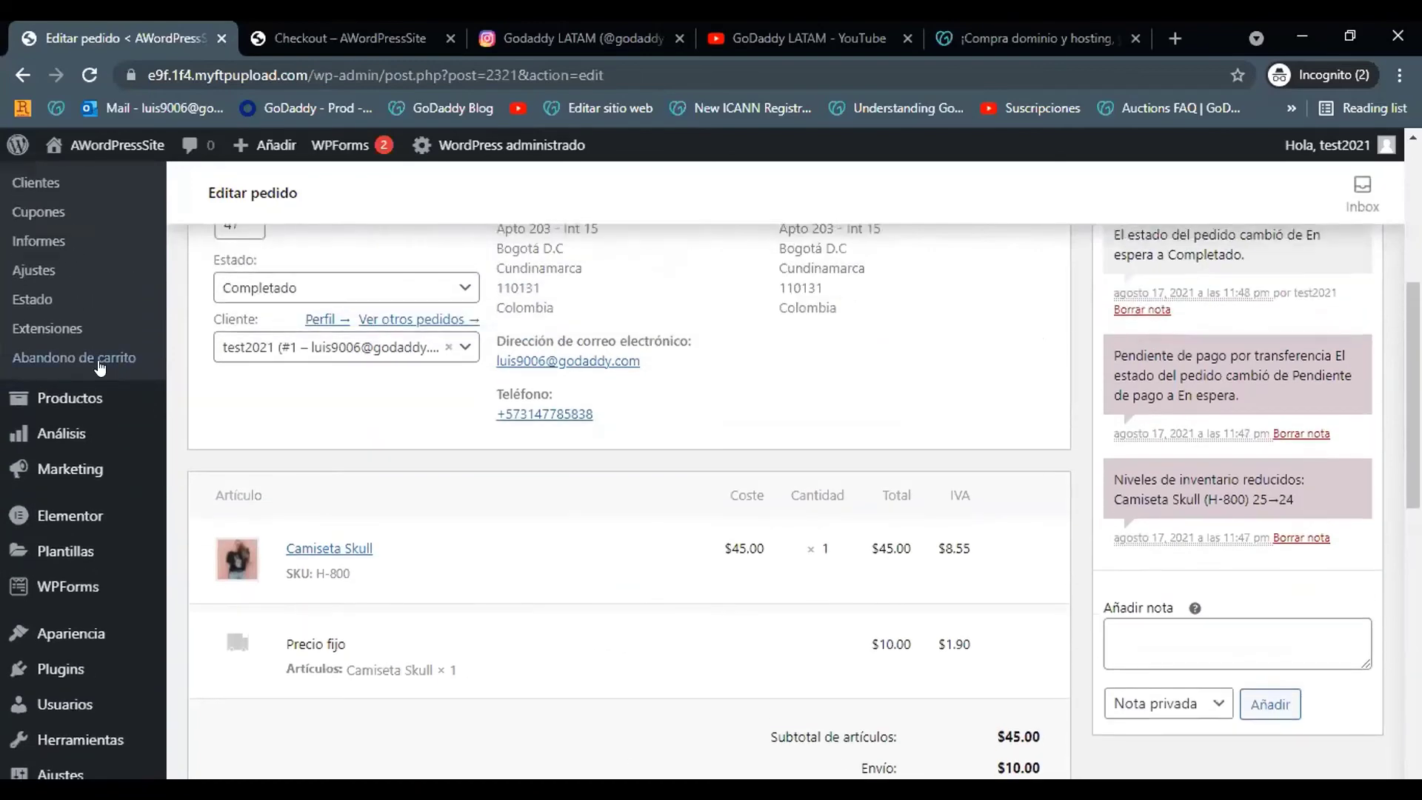
scroll(439, 560, up, 3)
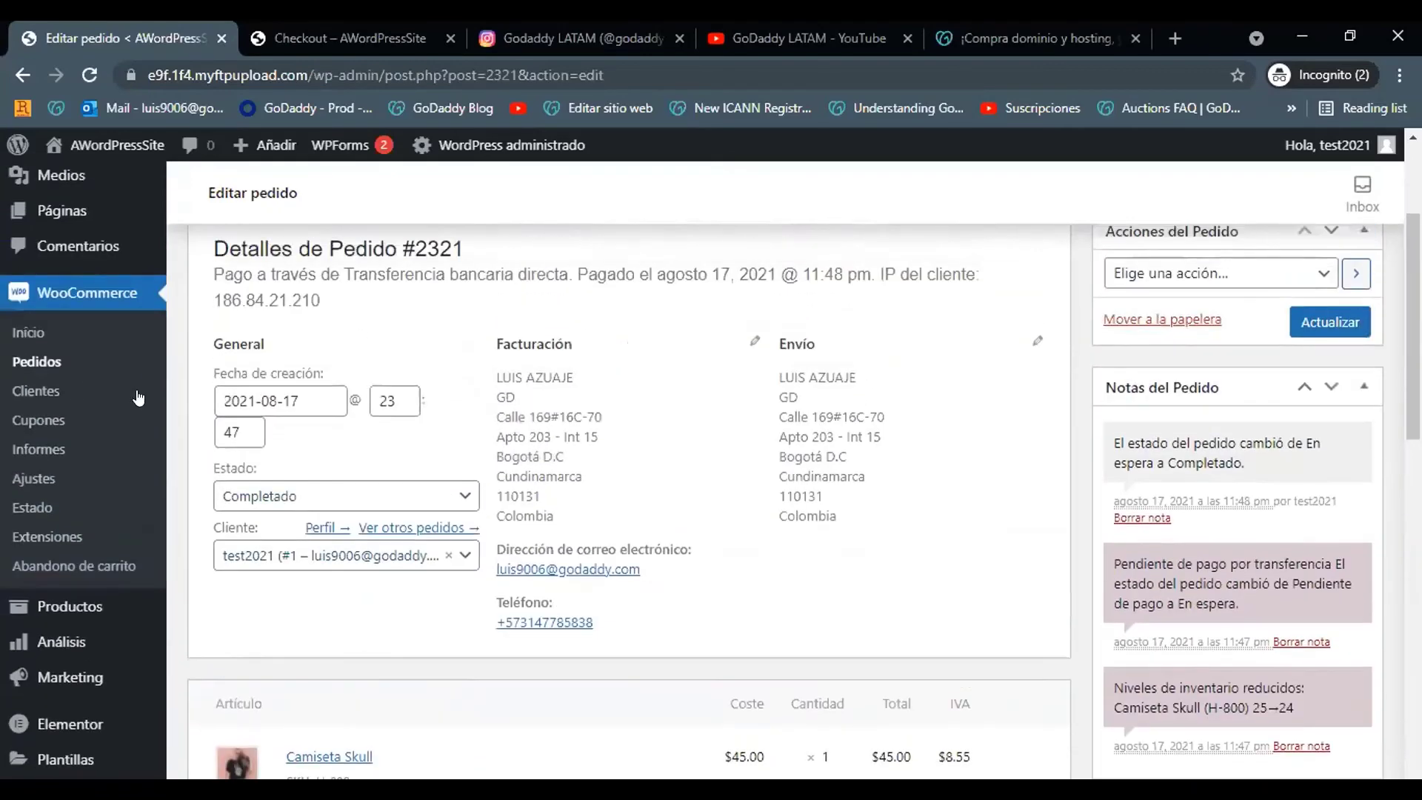
click(31, 361)
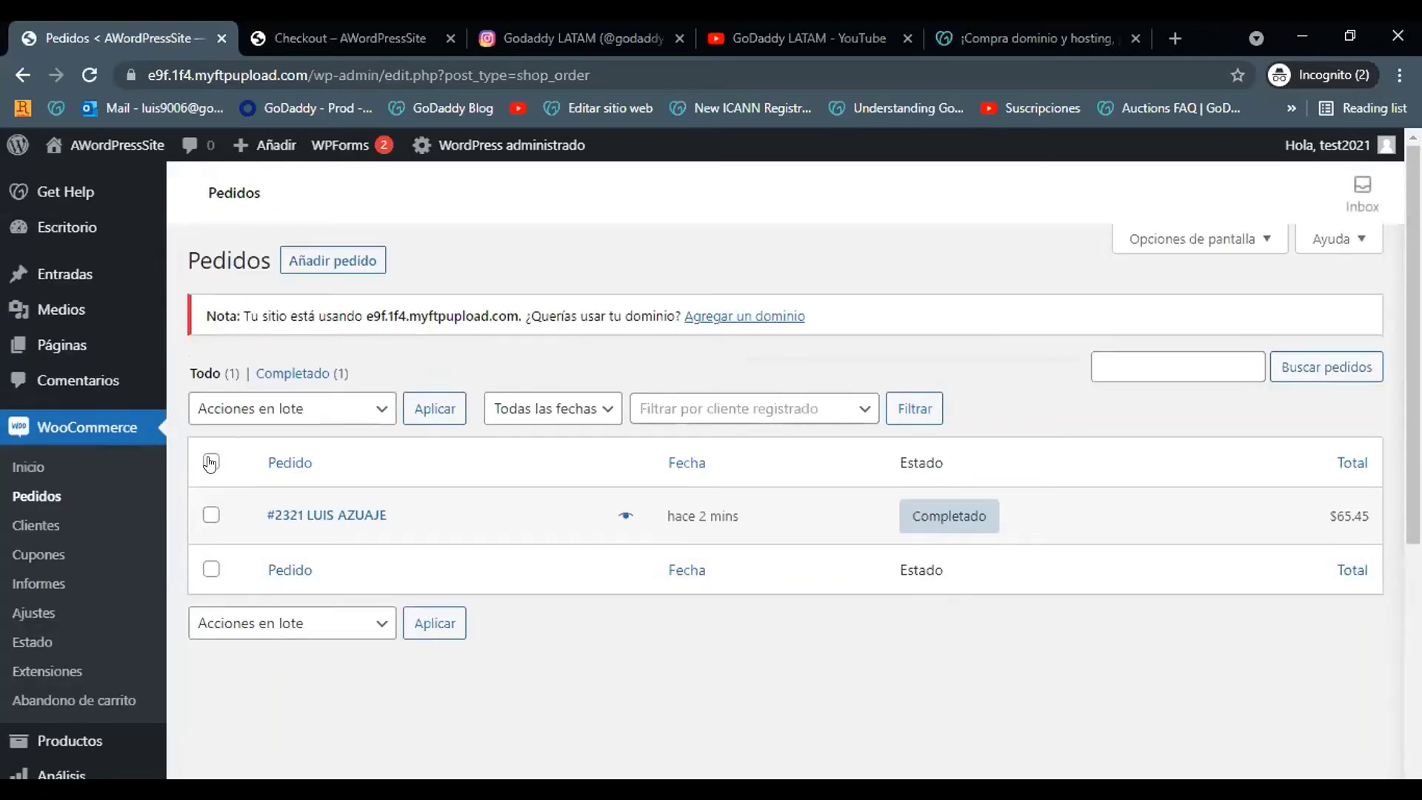
click(211, 463)
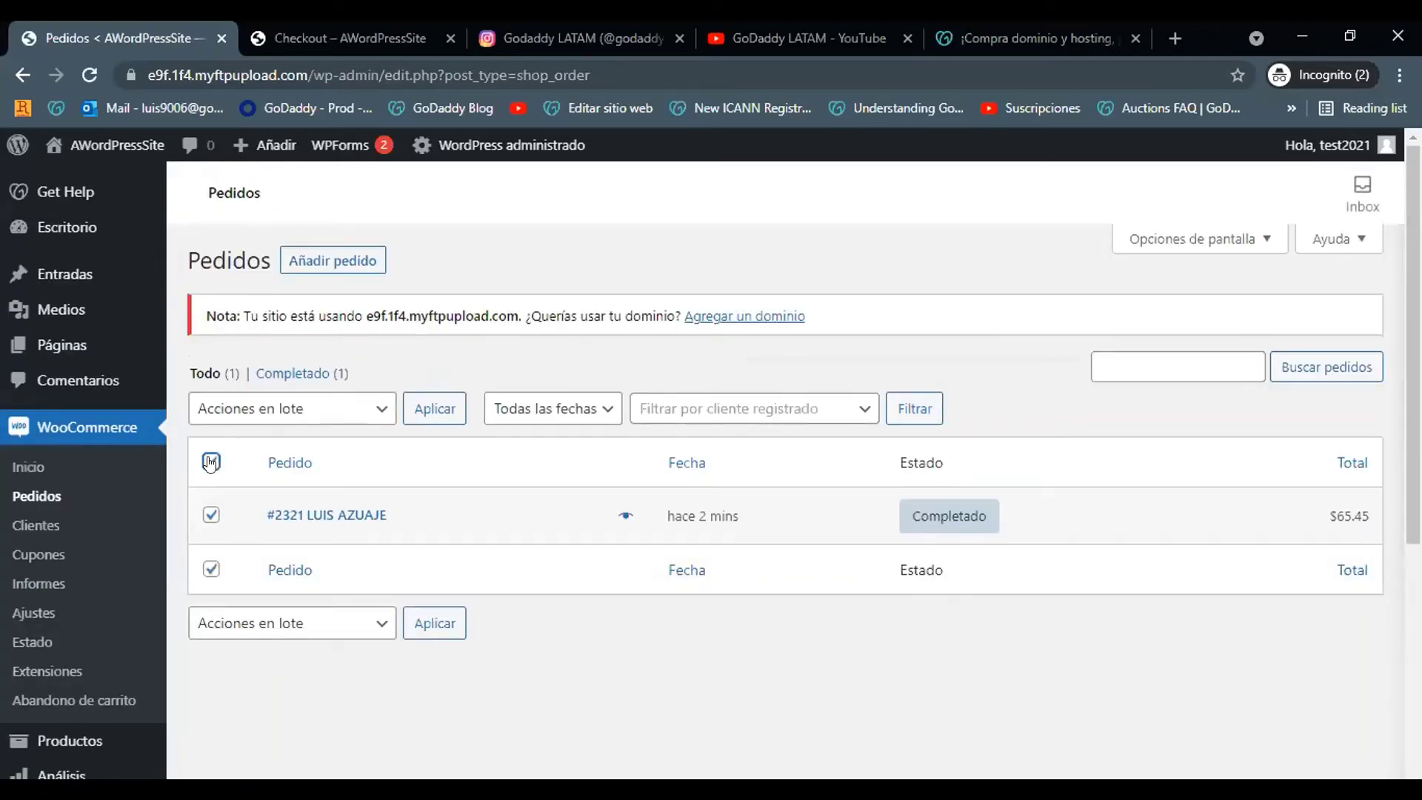
click(327, 412)
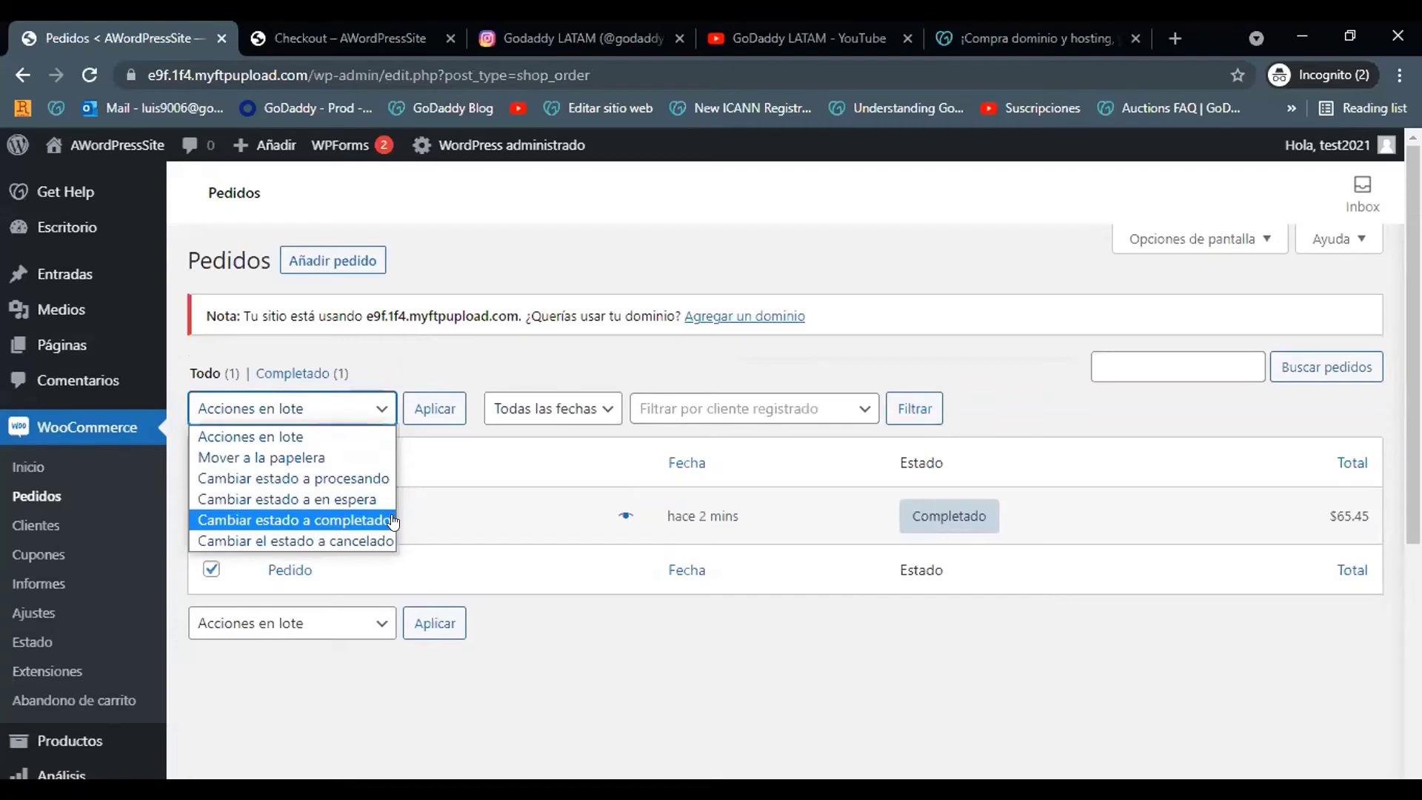
click(344, 436)
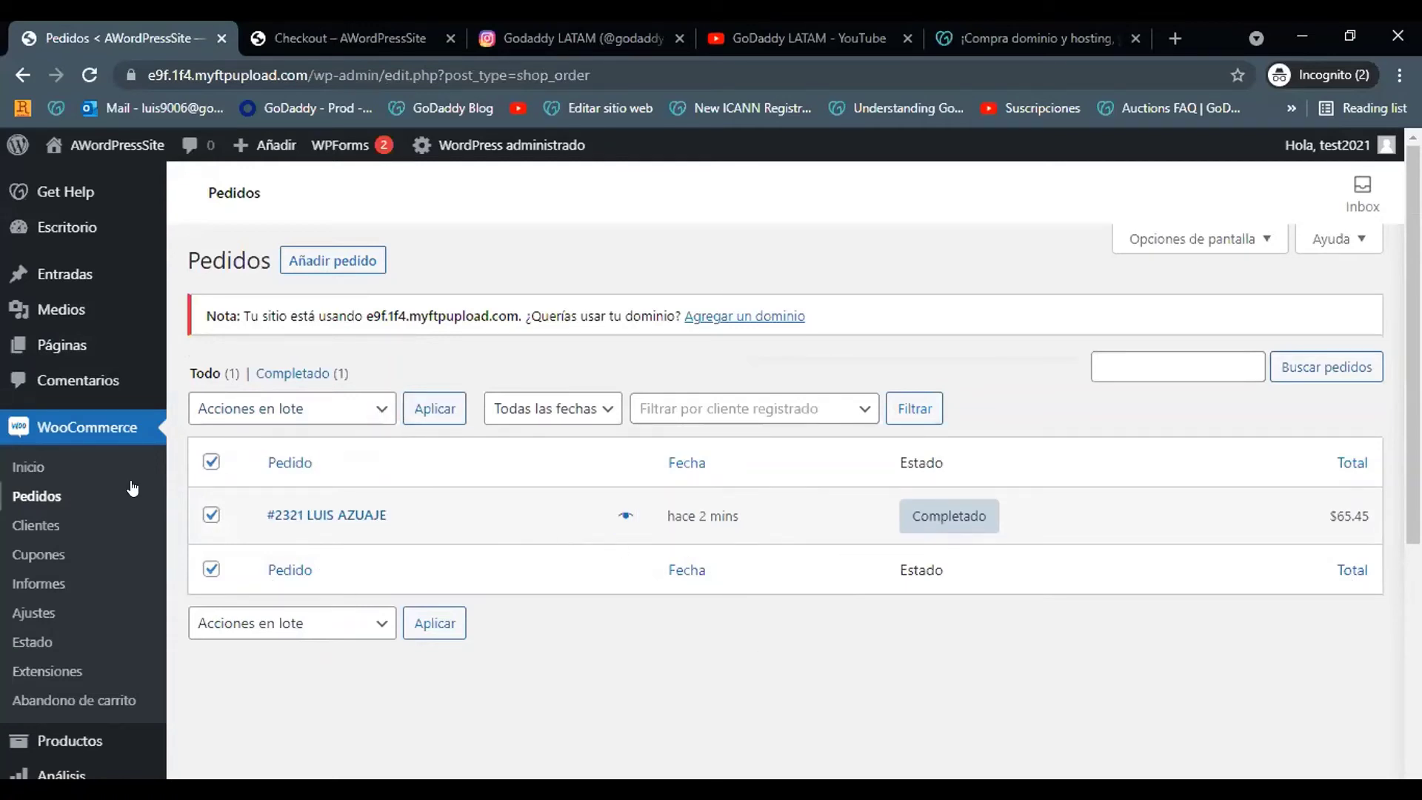
scroll(128, 485, down, 1)
click(338, 20)
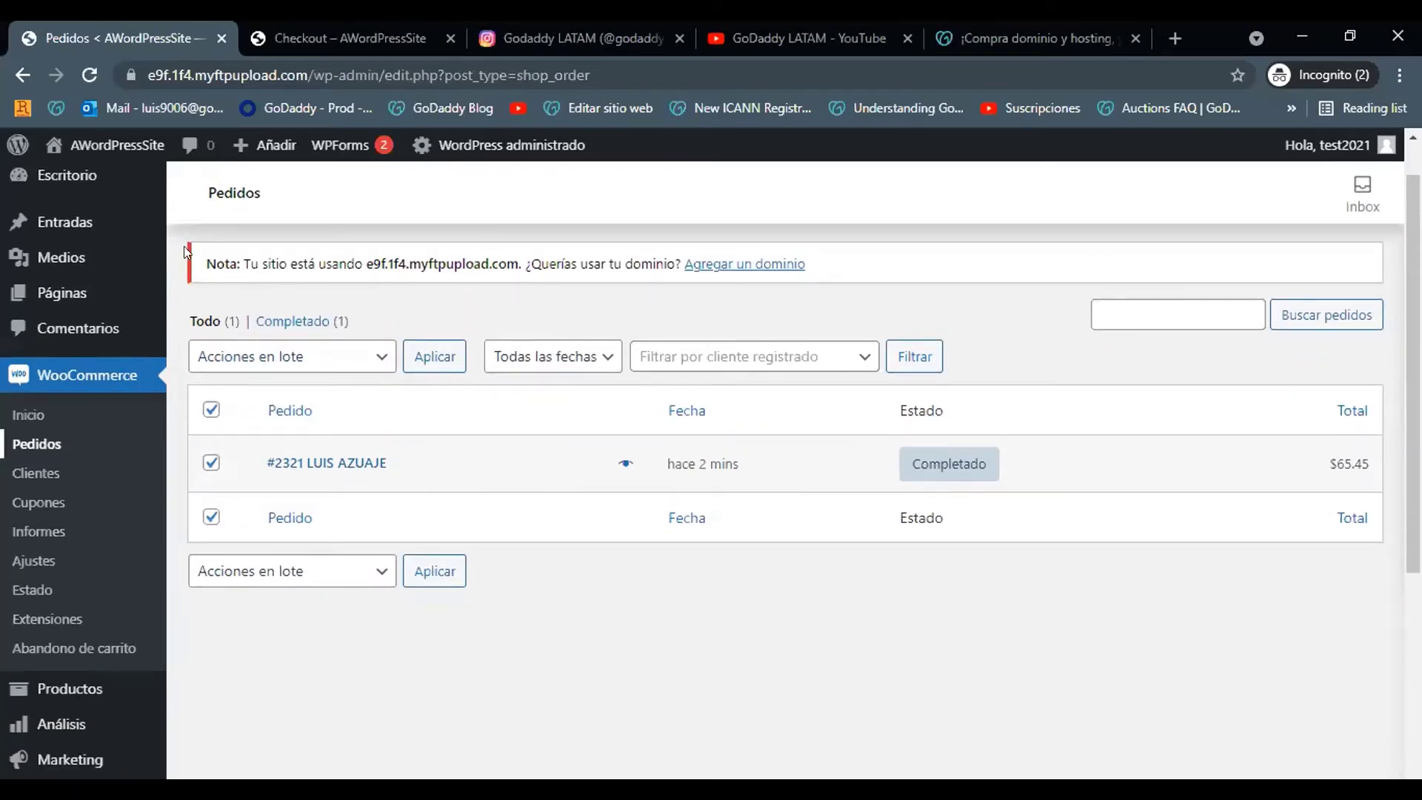
Step: Go to the store's home page via the logo and browse it
click(132, 214)
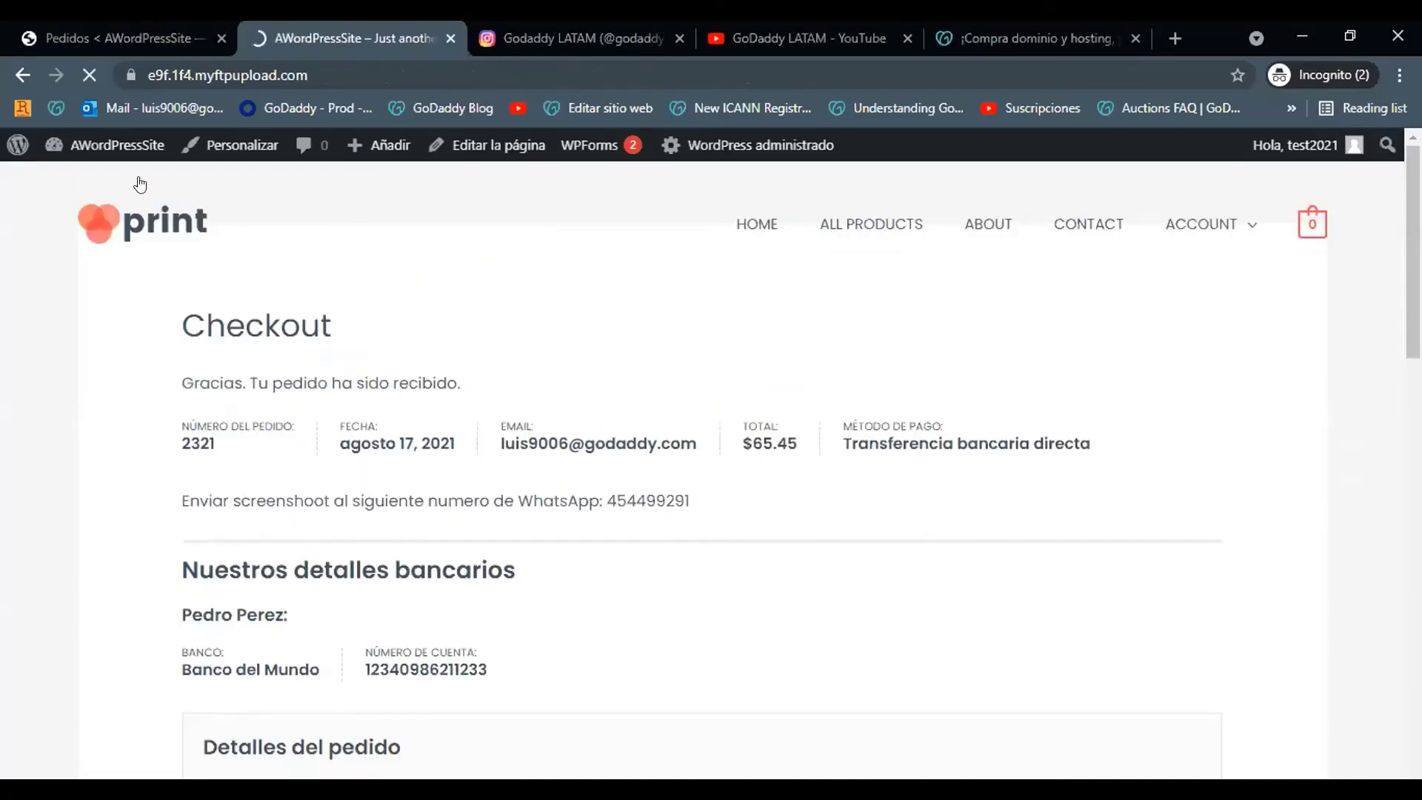
scroll(856, 554, down, 10)
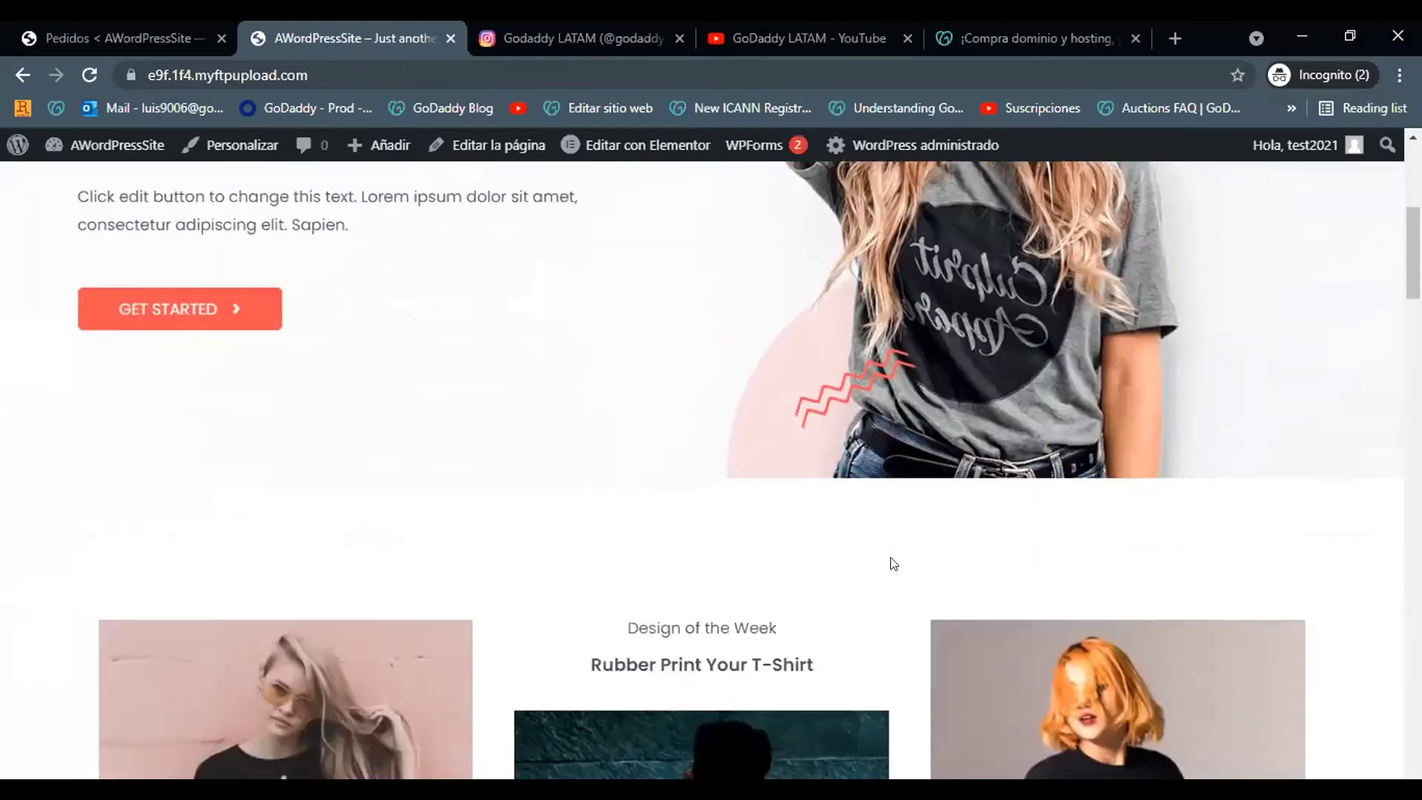
scroll(843, 530, down, 5)
scroll(850, 513, up, 18)
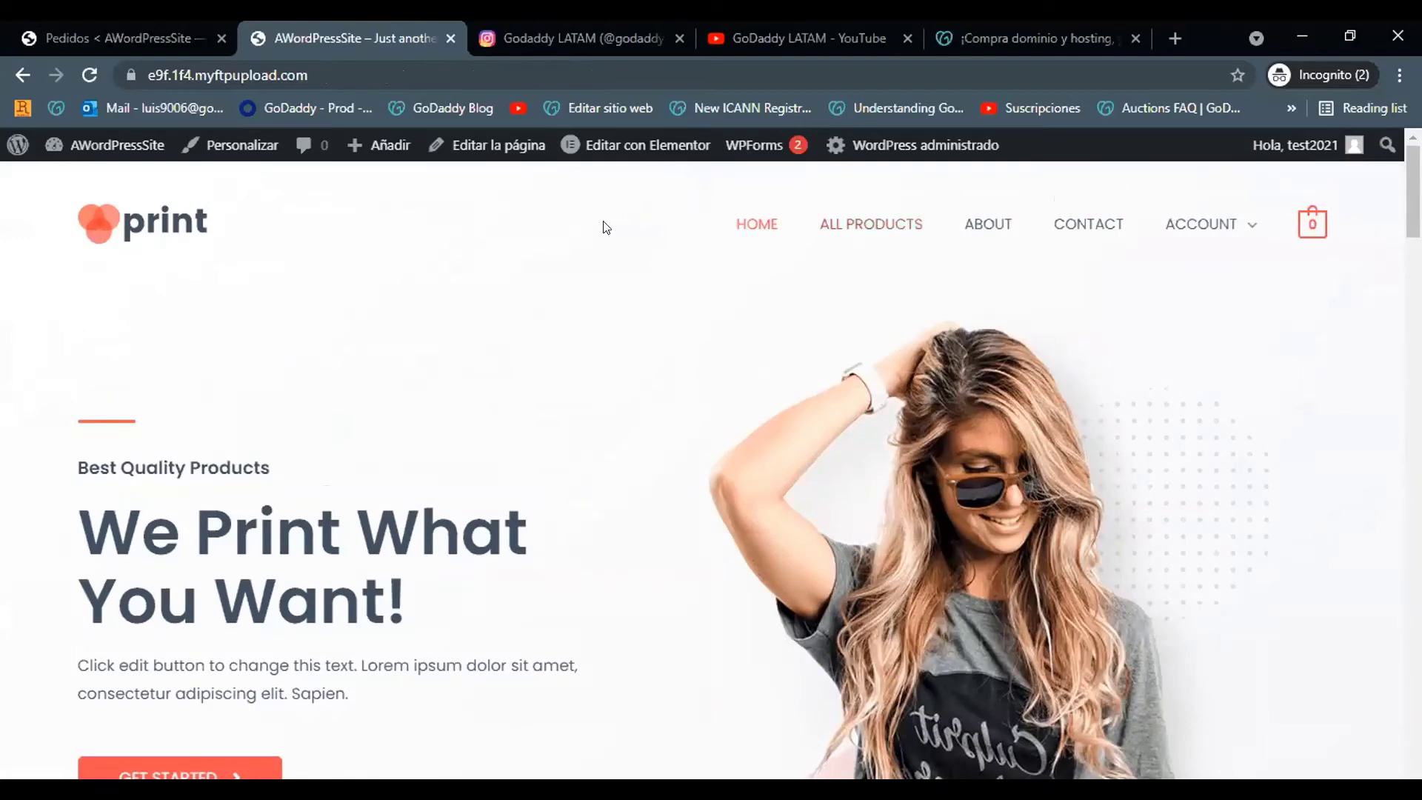
scroll(629, 356, down, 4)
scroll(670, 399, up, 5)
scroll(687, 394, down, 3)
scroll(686, 394, up, 3)
Step: Open ALL PRODUCTS to show the Shop page listing 13 products
mouse_move(626, 161)
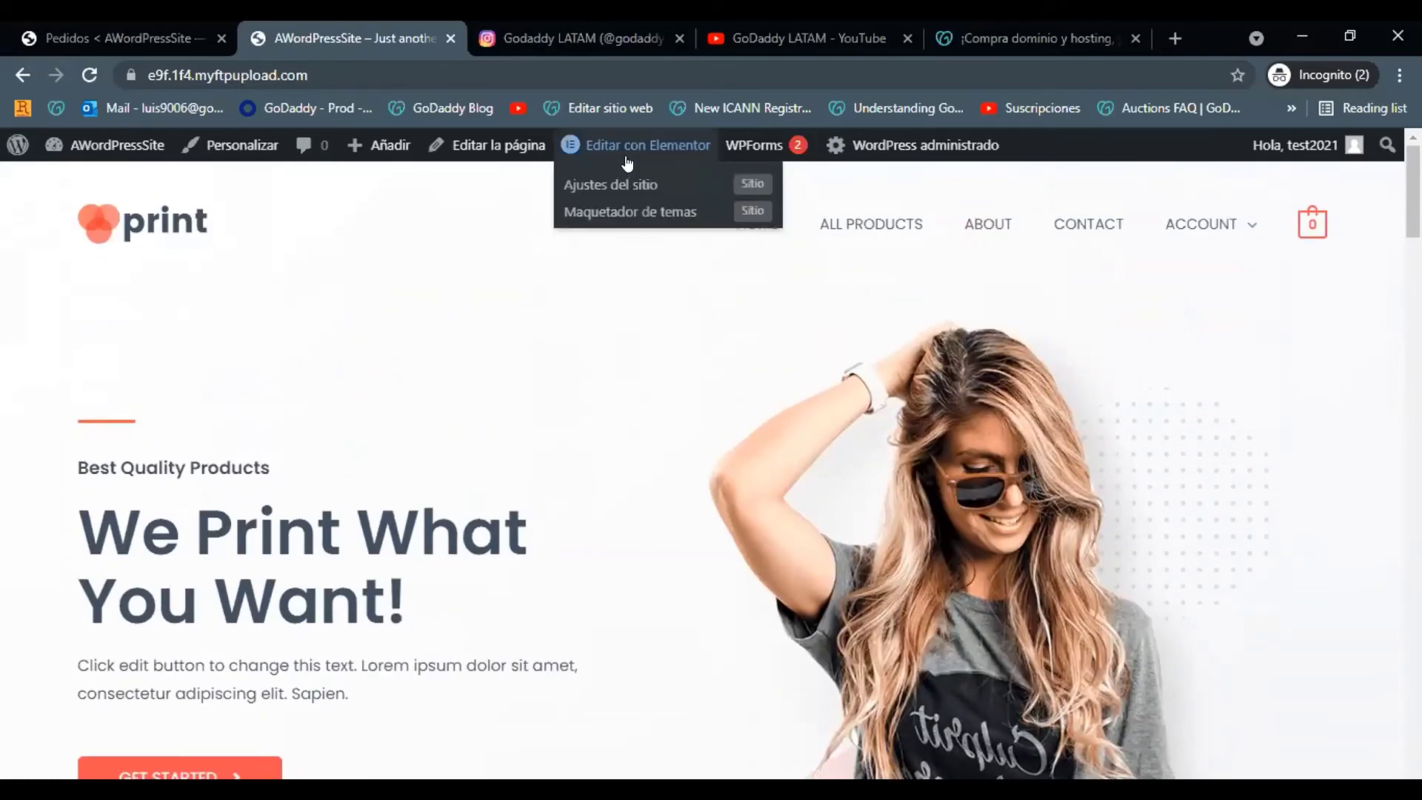
click(829, 229)
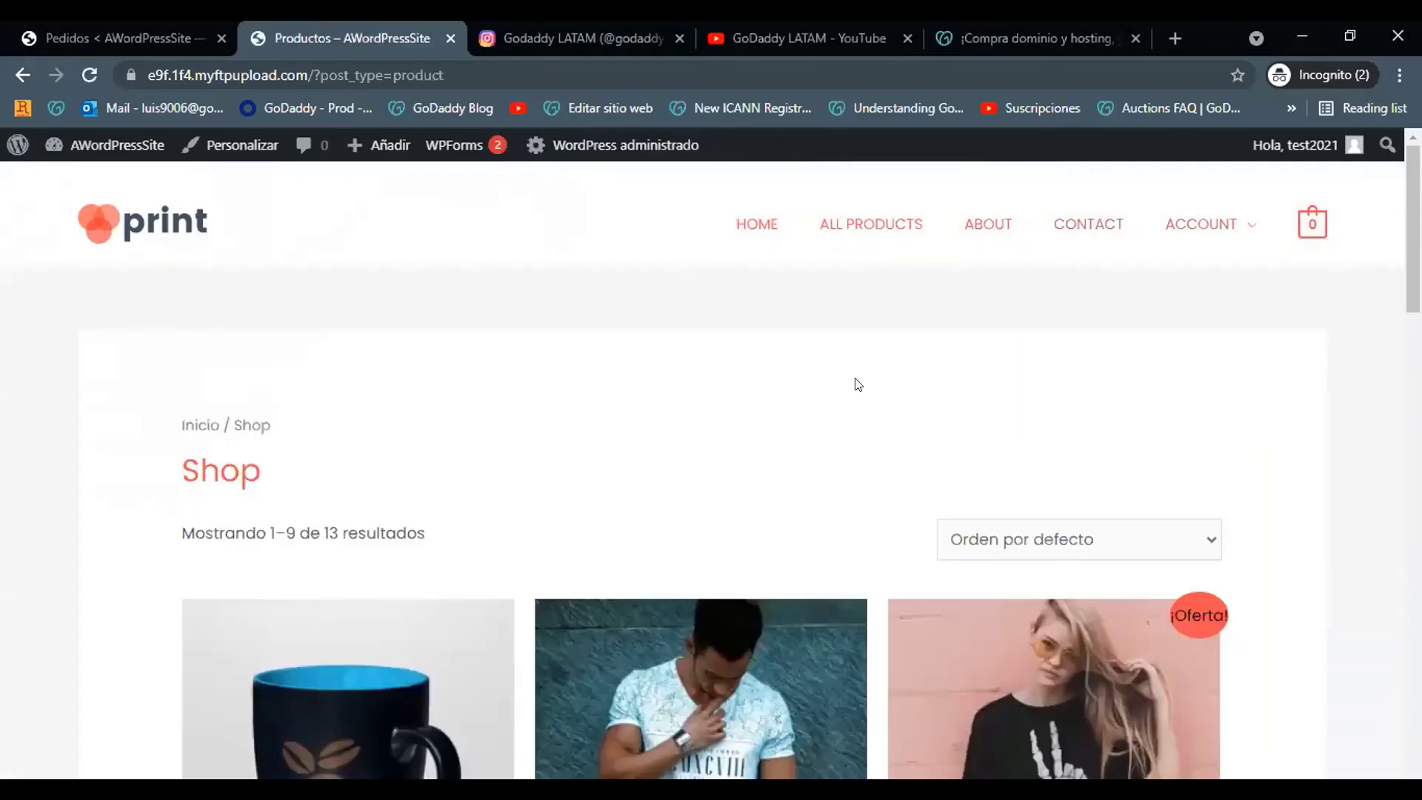
scroll(859, 389, down, 4)
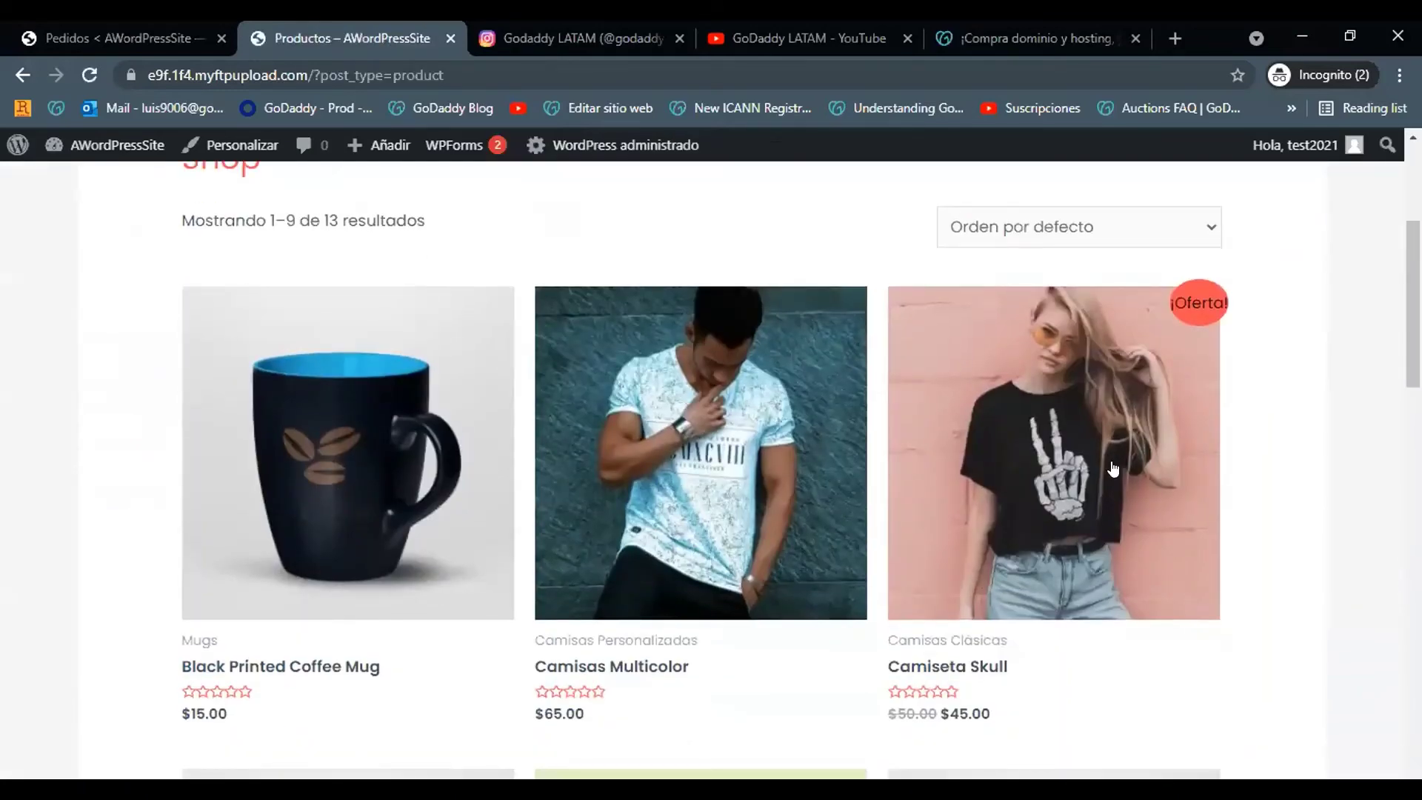